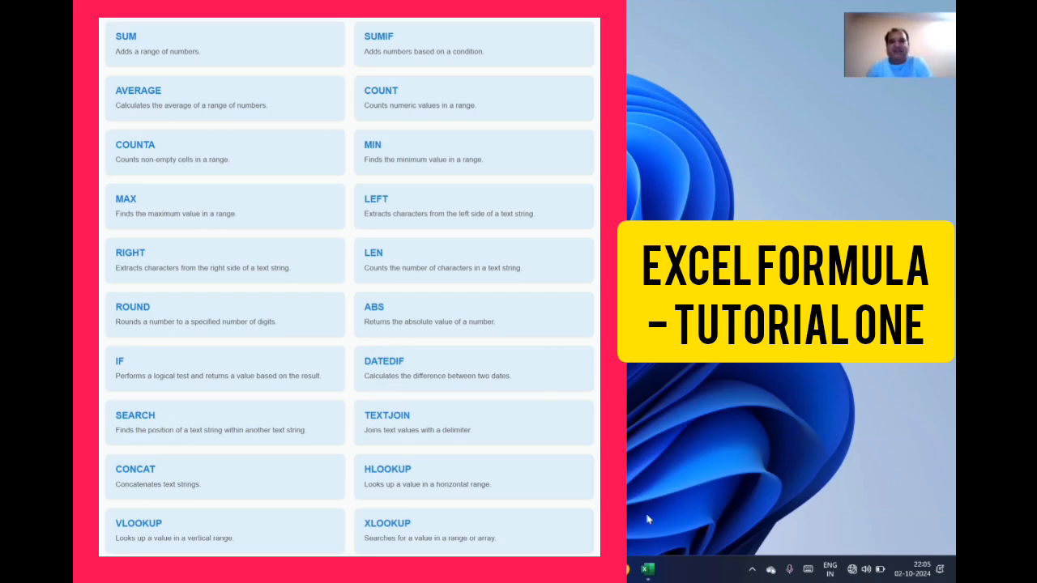
# Switch to the open Excel workbook and clear the results in C15 and C13:D13 on the SUM sheet.
pyautogui.click(648, 569)
pyautogui.click(648, 569)
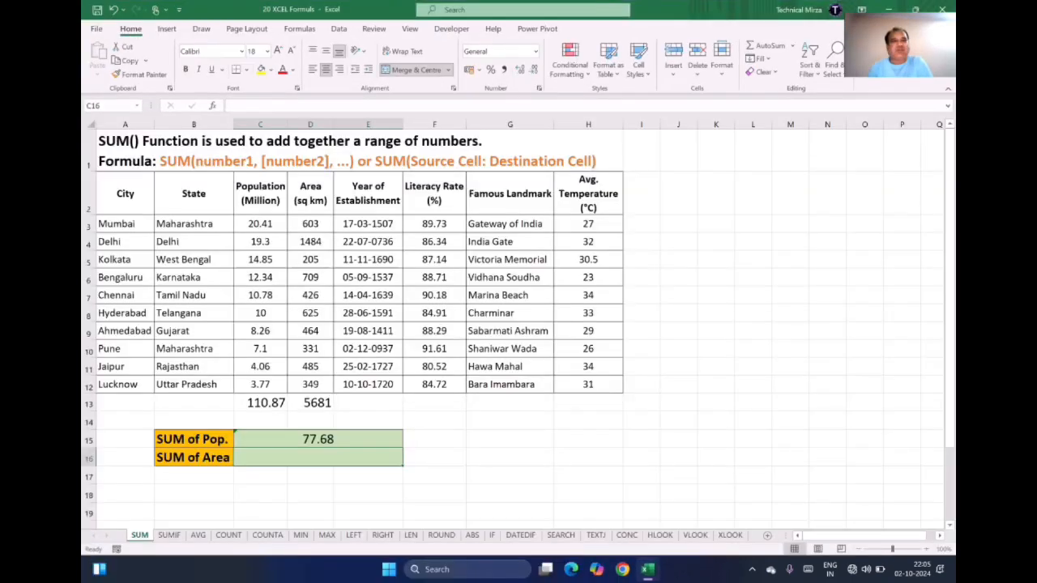
pyautogui.click(134, 452)
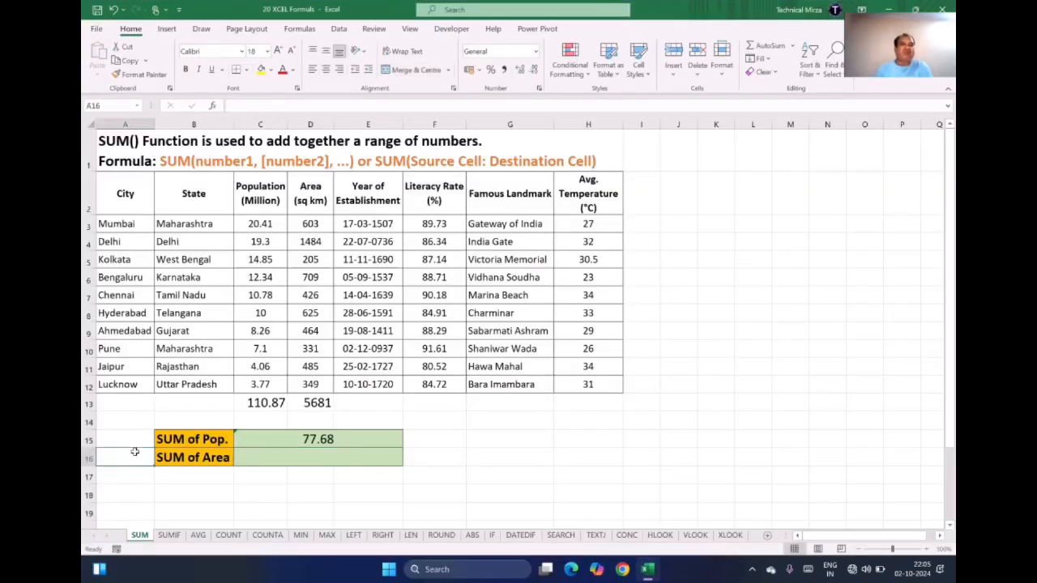
pyautogui.click(315, 439)
pyautogui.press('Delete')
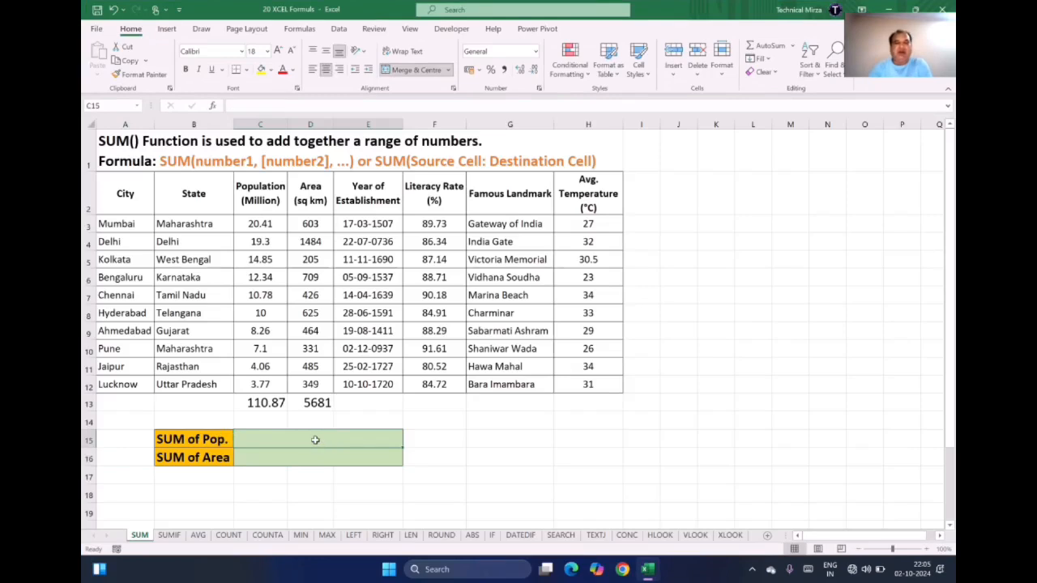
pyautogui.moveTo(253, 403); pyautogui.dragTo(310, 403)
pyautogui.press('Delete')
pyautogui.click(230, 442)
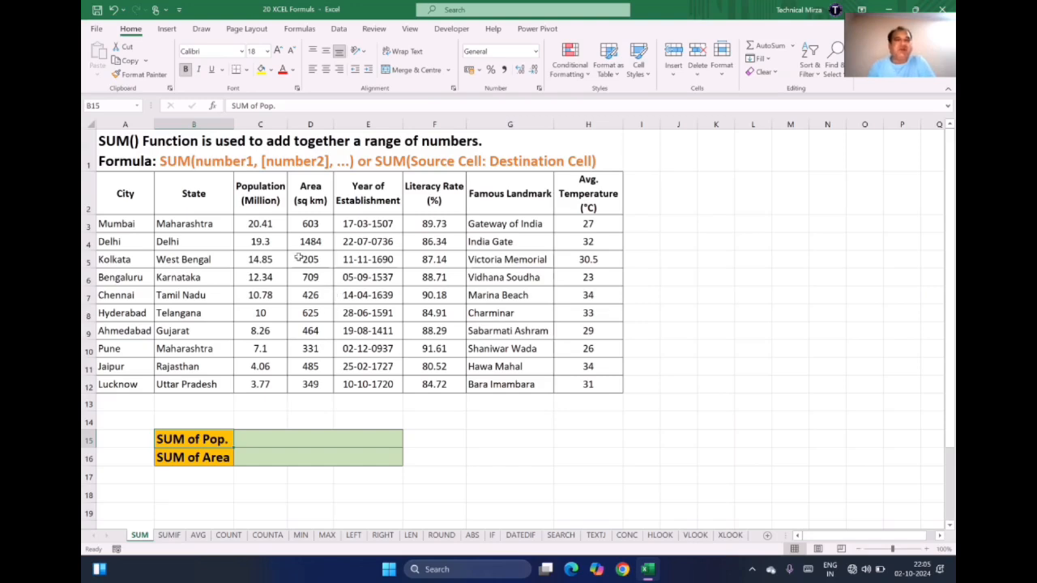
# Examine the city data table in A2:H12 and its column headers from City to Famous Landmark.
pyautogui.moveTo(310, 223); pyautogui.dragTo(310, 314)
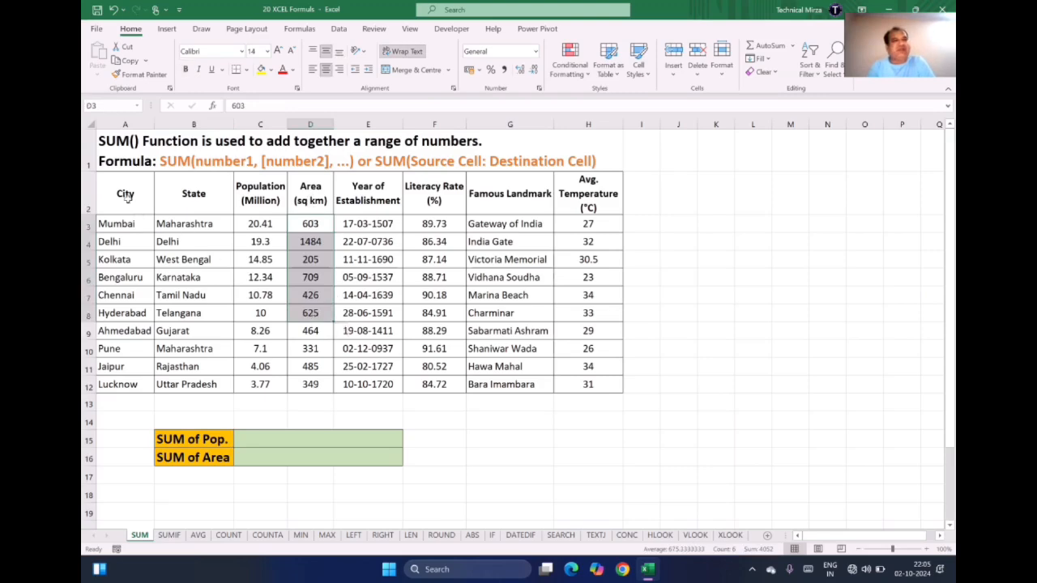
pyautogui.moveTo(125, 191); pyautogui.dragTo(630, 400)
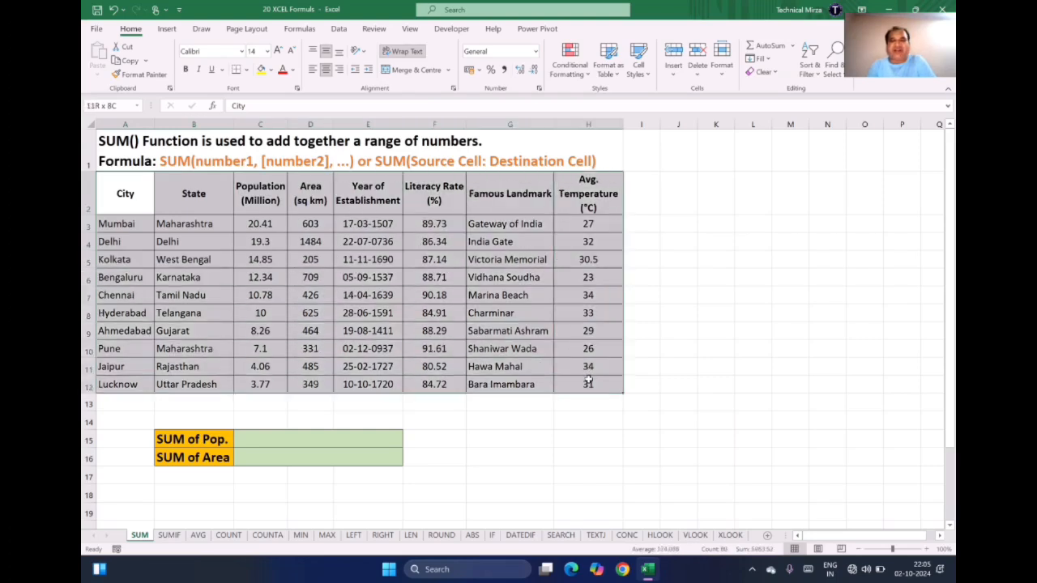
pyautogui.click(128, 211)
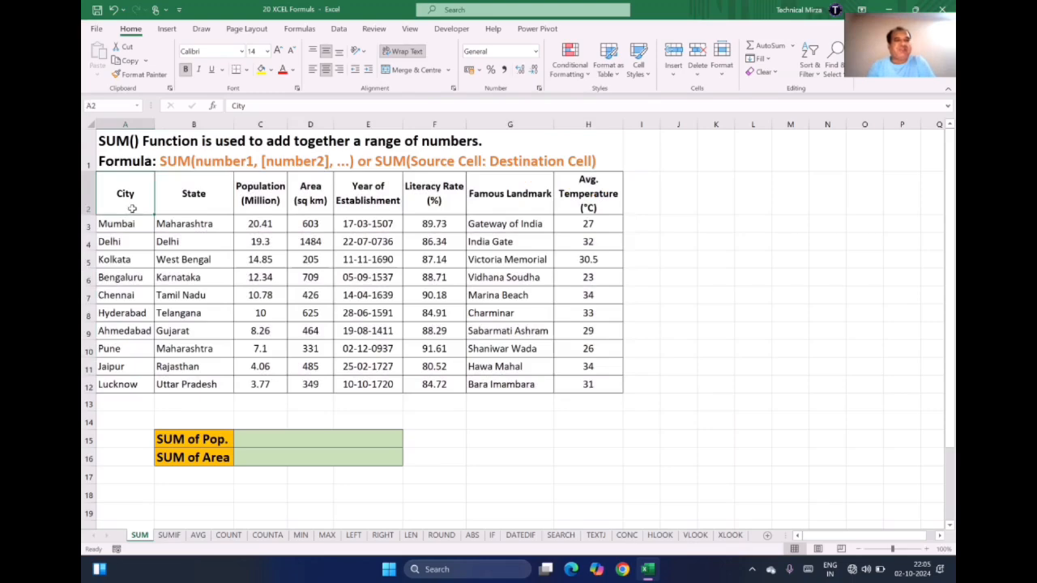
pyautogui.click(213, 212)
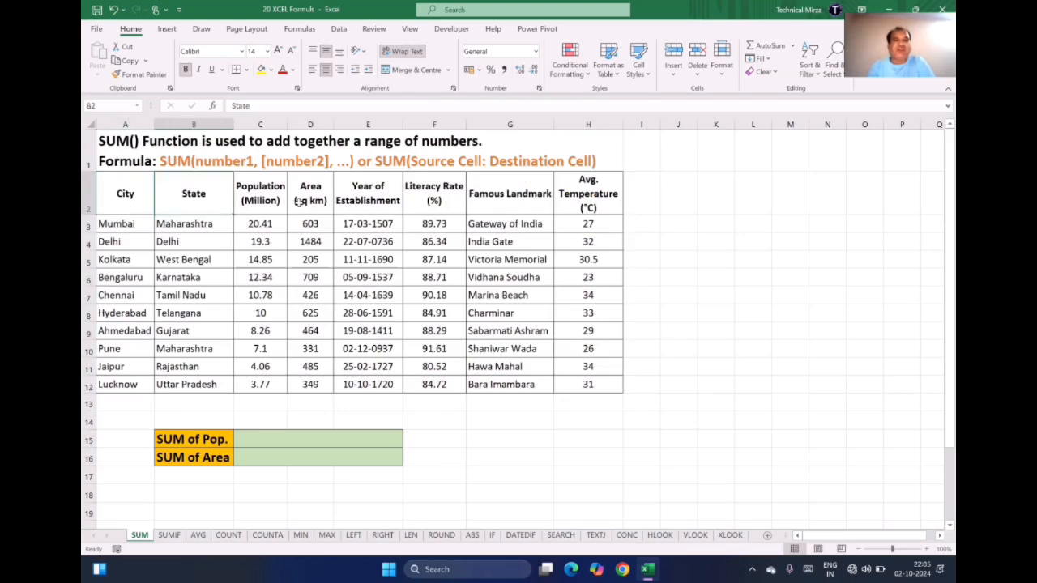
pyautogui.click(375, 195)
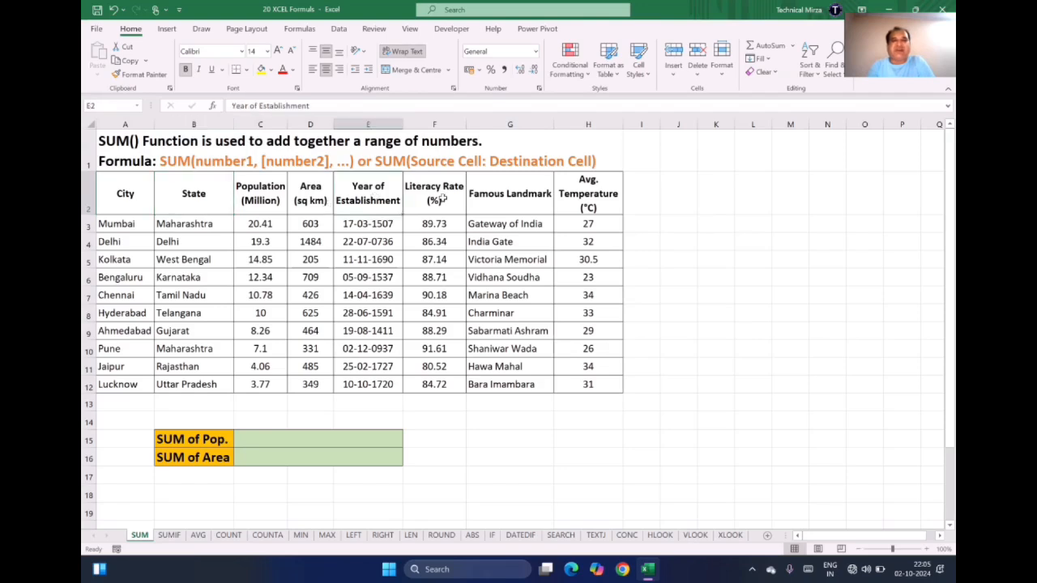
pyautogui.click(443, 199)
pyautogui.click(502, 206)
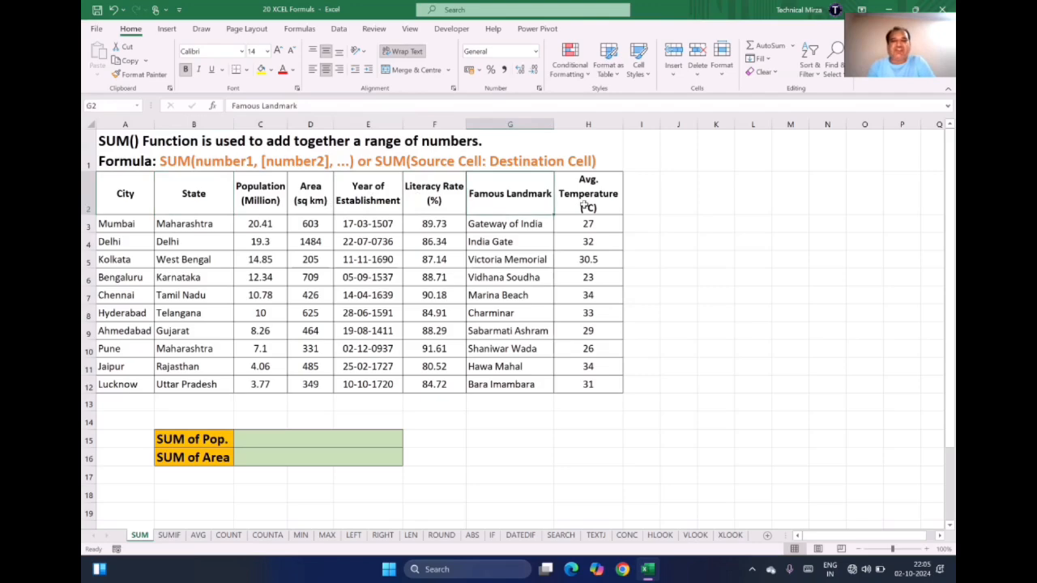
pyautogui.moveTo(121, 198); pyautogui.dragTo(456, 275)
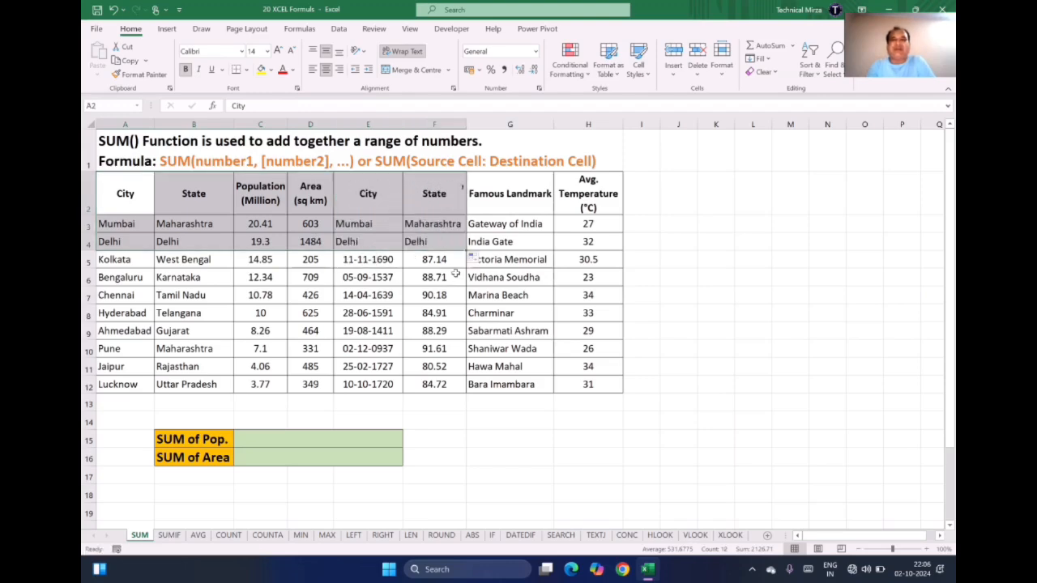
pyautogui.hotkey('ctrl', 'z')
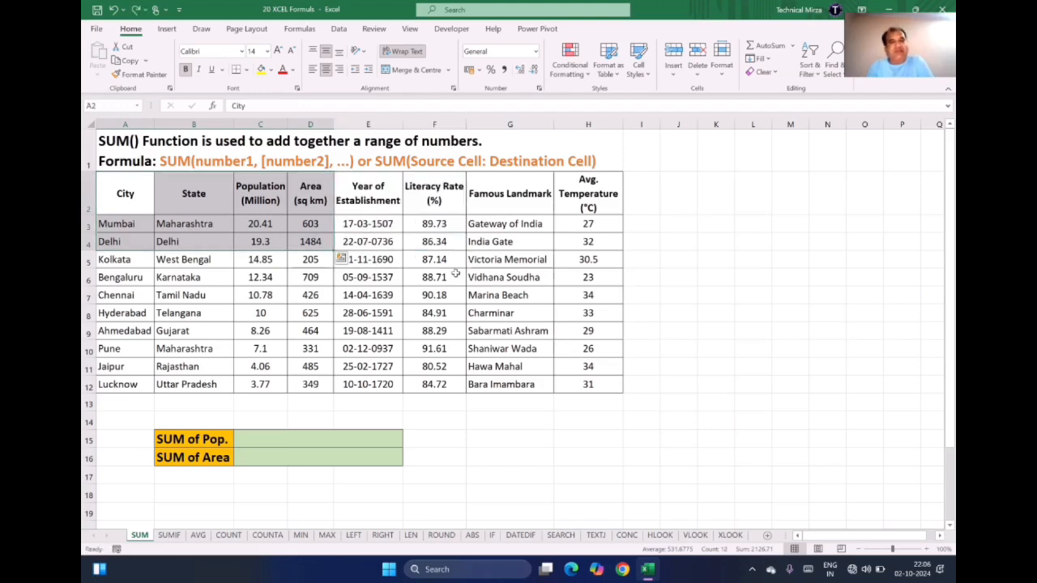
pyautogui.click(476, 277)
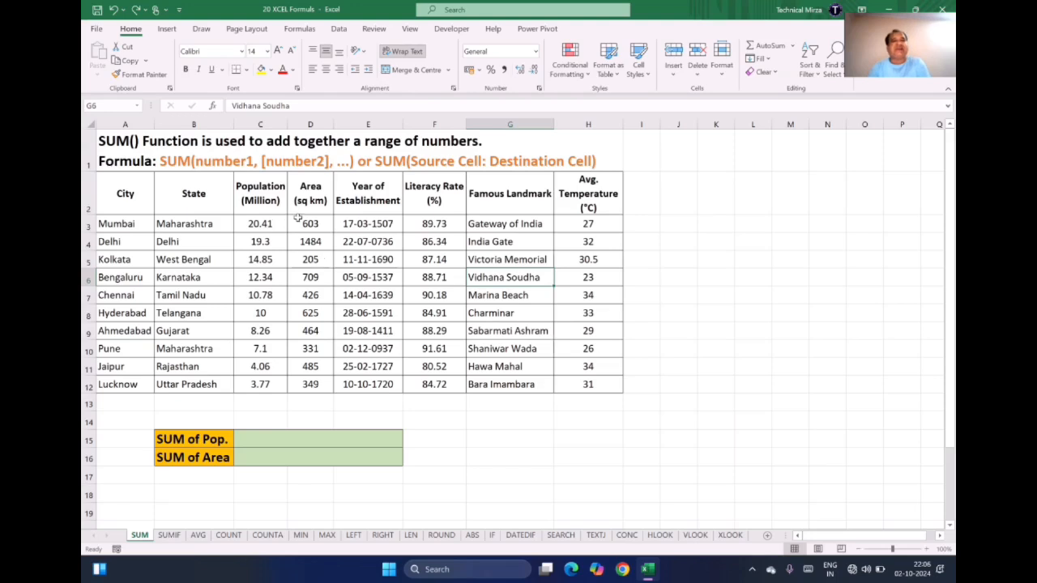
# Total the Area column in the SUM of Area cell C16 with the formula =SUM(D3:D12).
pyautogui.moveTo(310, 225); pyautogui.dragTo(310, 350)
pyautogui.click(305, 401)
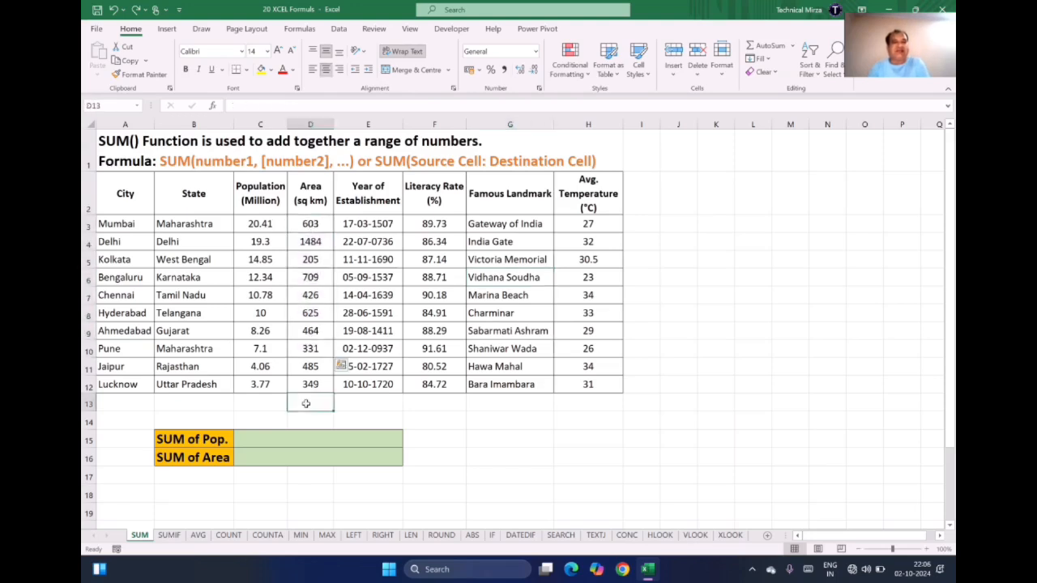
pyautogui.click(267, 457)
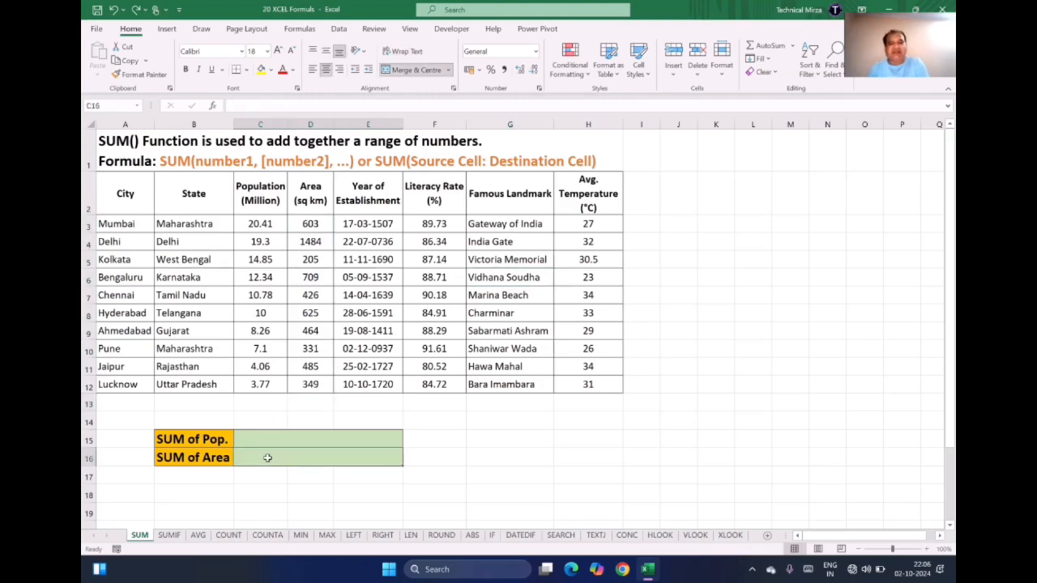
pyautogui.write('=sum')
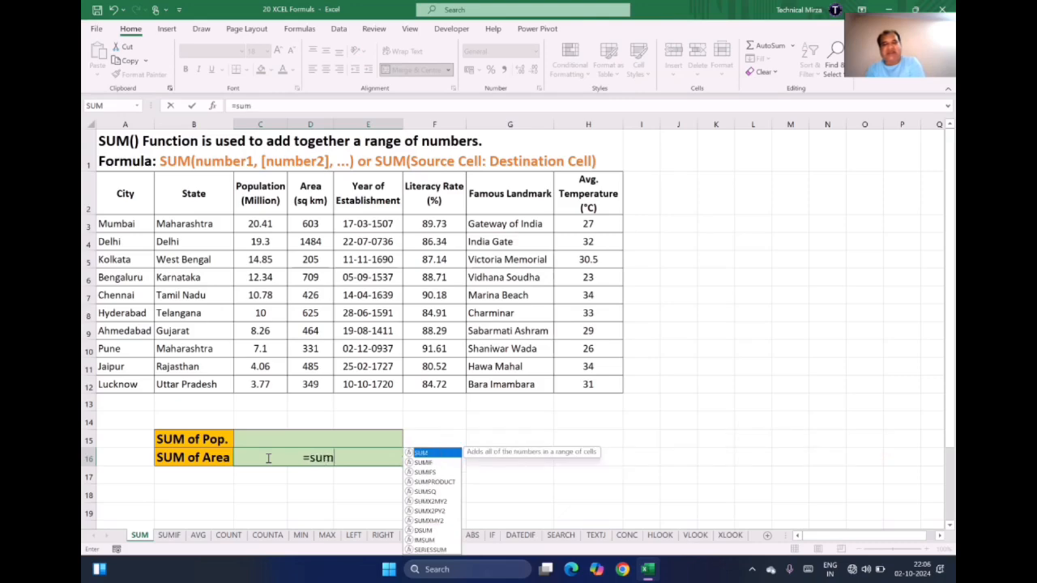
pyautogui.write('(')
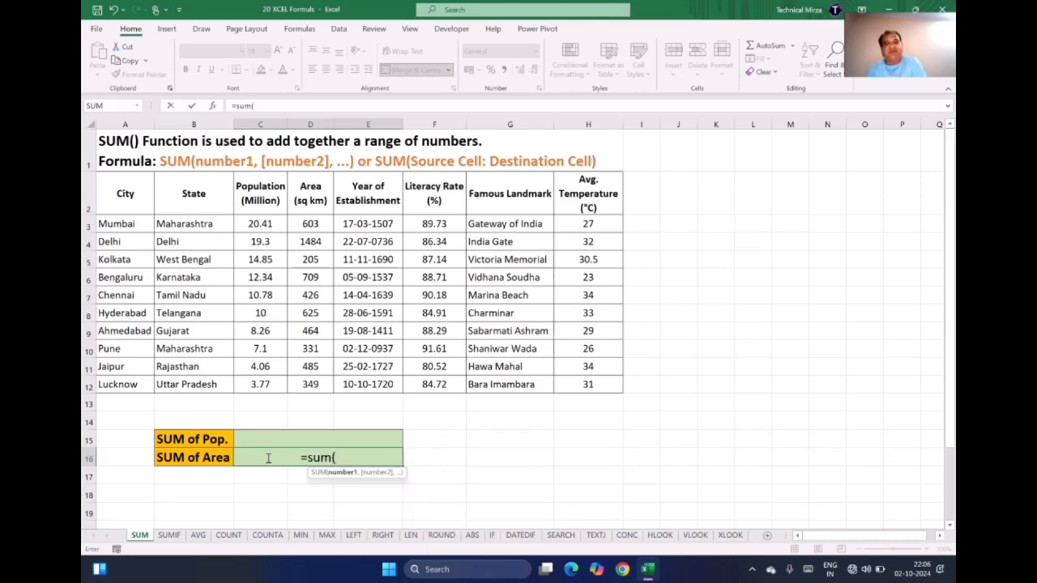
pyautogui.click(312, 223)
pyautogui.moveTo(312, 222); pyautogui.dragTo(312, 382)
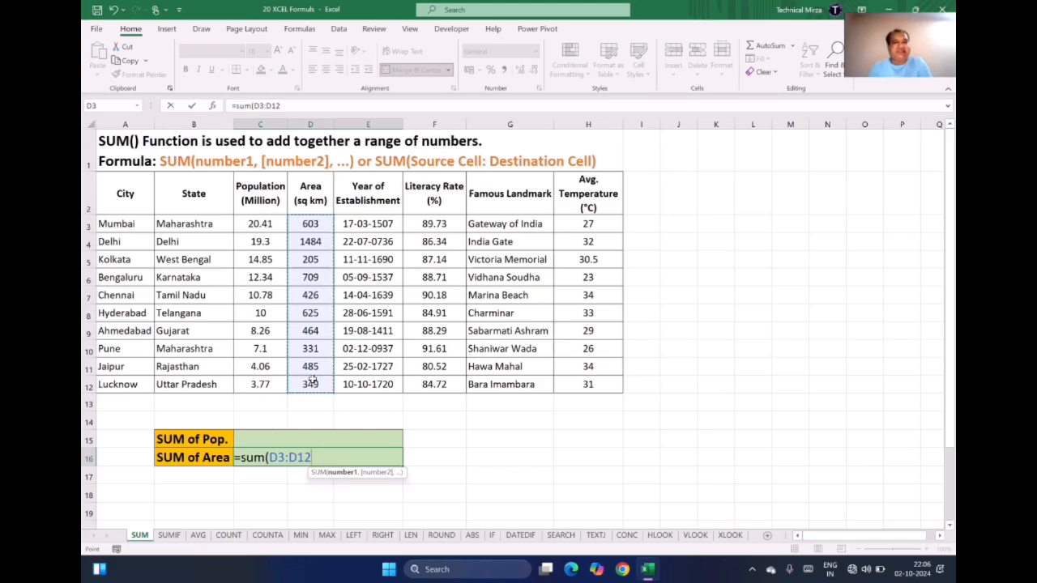
pyautogui.write(')')
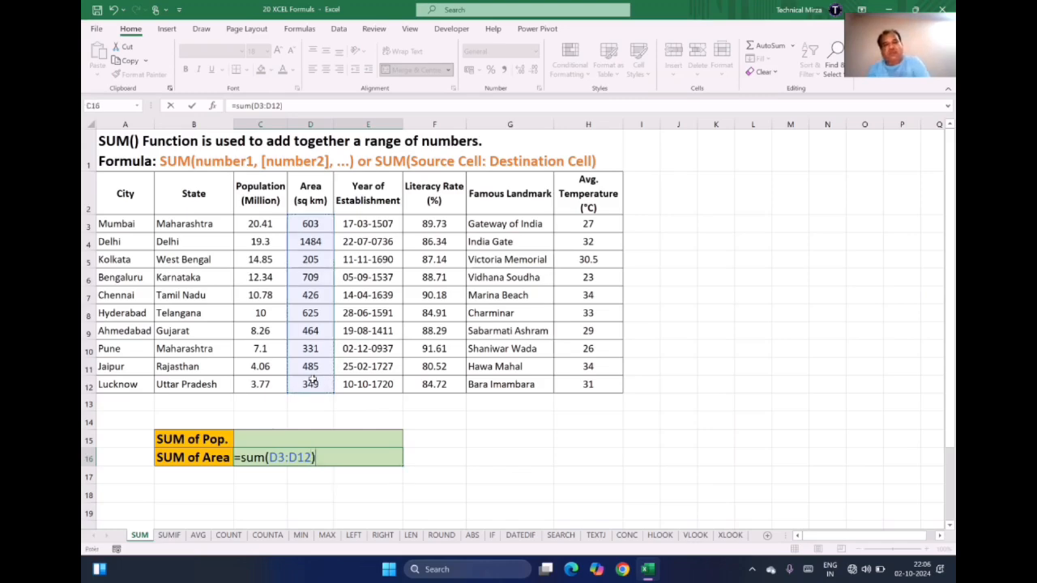
pyautogui.press('Return')
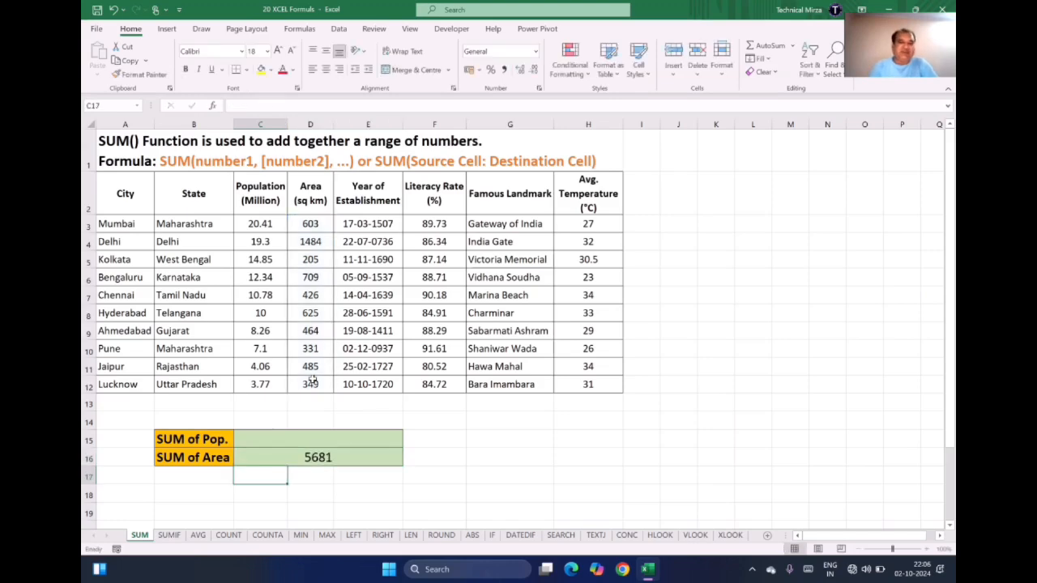
pyautogui.click(302, 458)
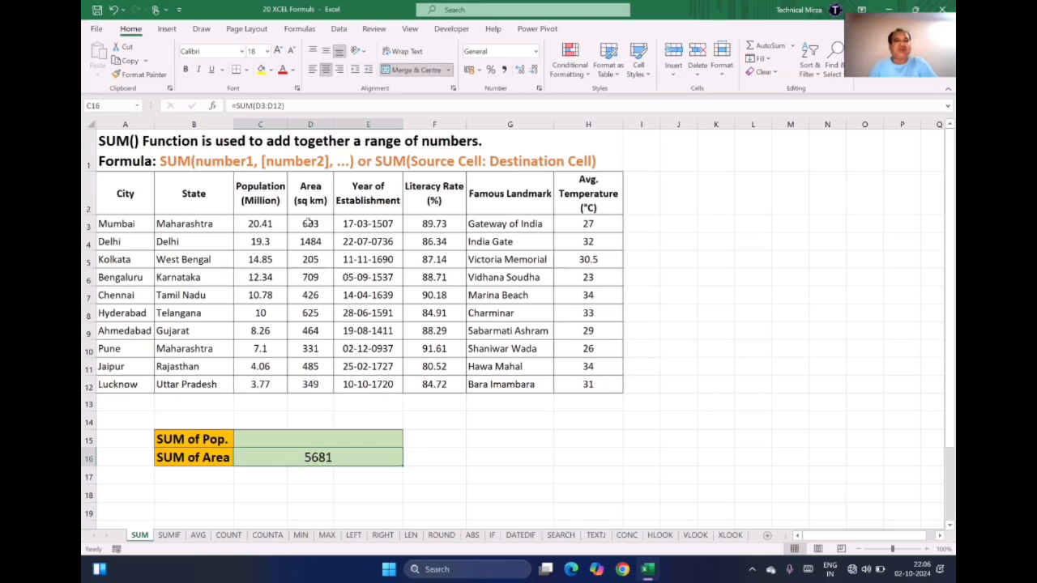
pyautogui.click(308, 222)
# Total the whole Population column in the SUM of Pop. cell C15 with the formula =SUM(C3:C12).
pyautogui.click(306, 438)
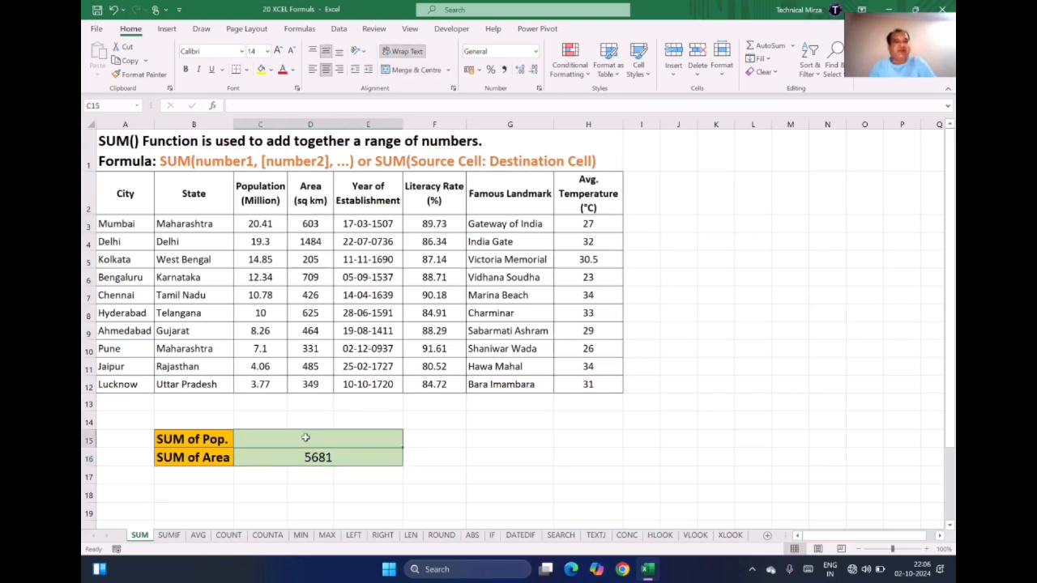
pyautogui.write('=sum(')
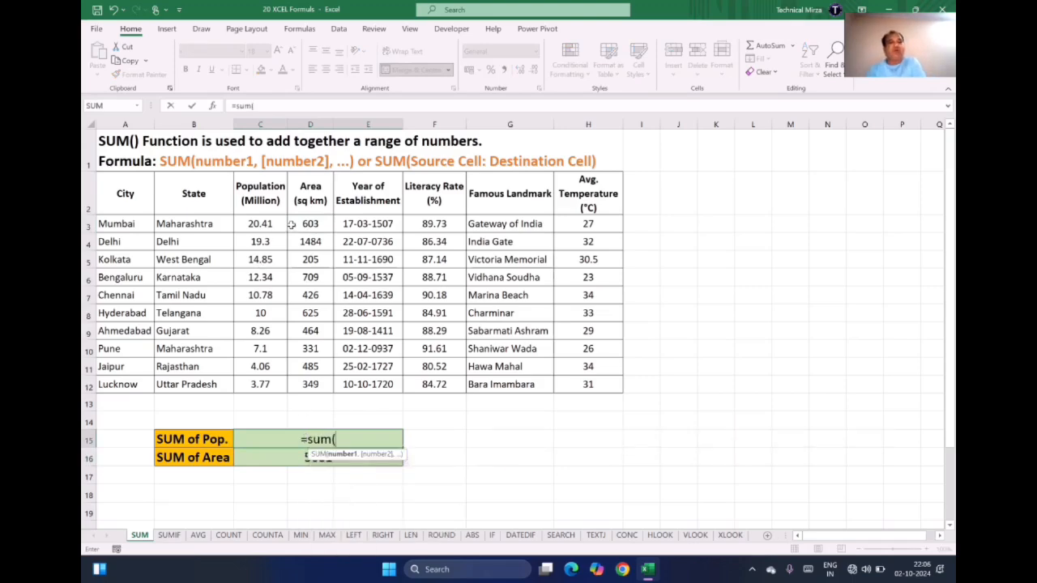
pyautogui.moveTo(264, 224); pyautogui.dragTo(264, 382)
pyautogui.write(')')
pyautogui.press('Return')
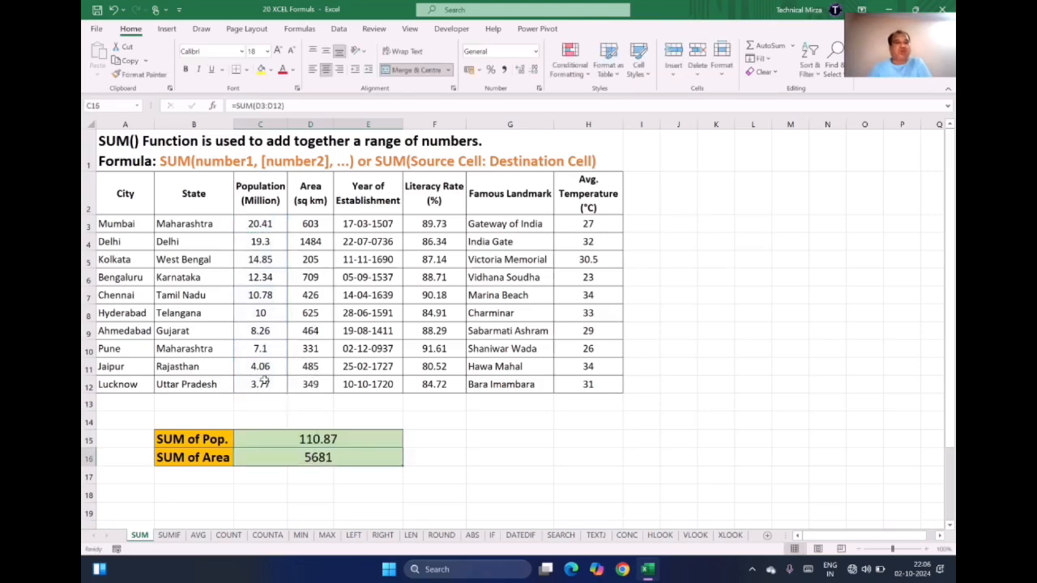
pyautogui.click(302, 439)
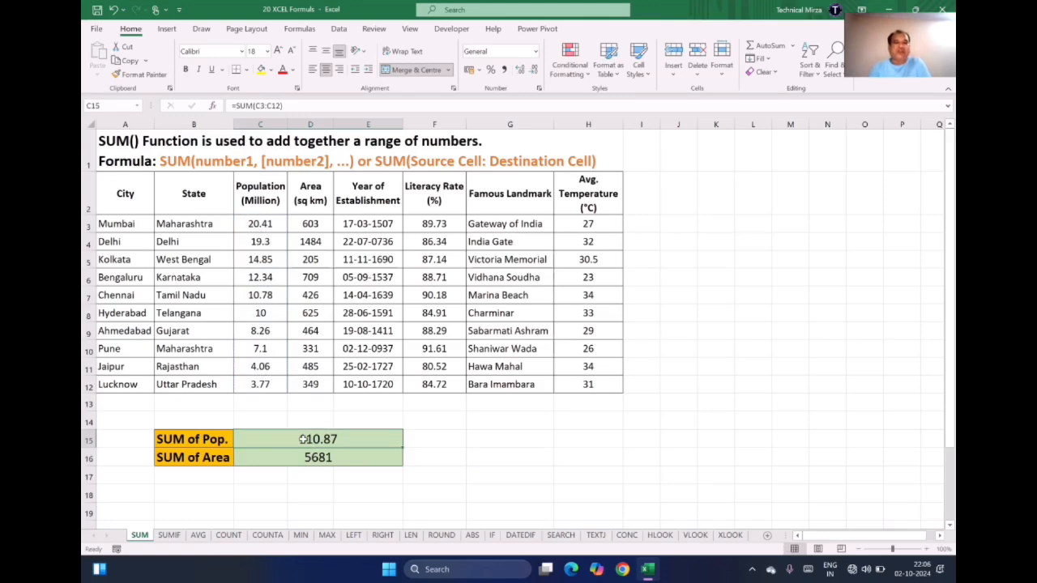
pyautogui.moveTo(302, 438); pyautogui.dragTo(303, 459)
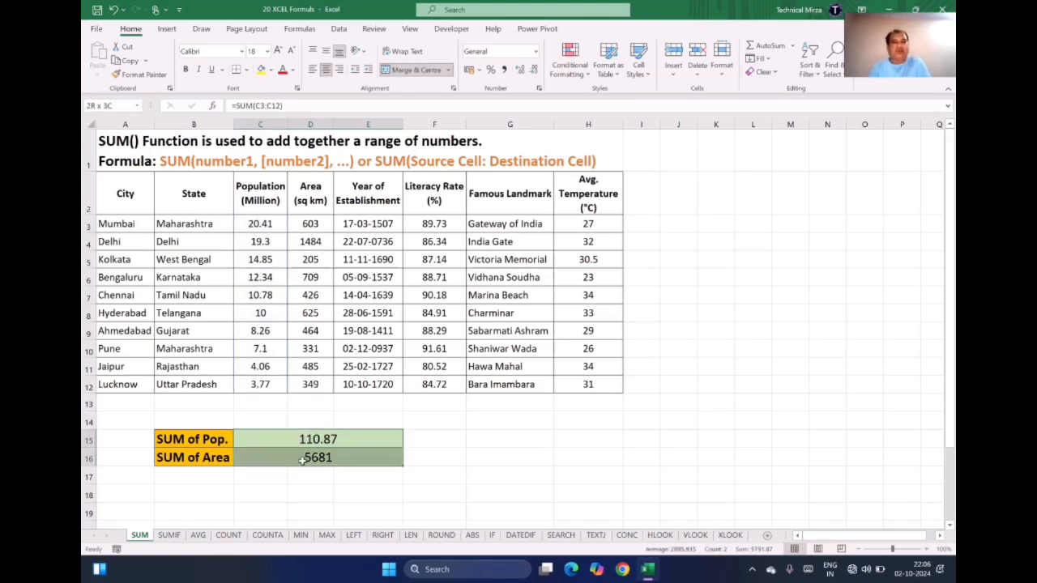
# Replace the formula in C15 with =SUM(C3:C7) to total only the populations from Mumbai to Chennai.
pyautogui.click(260, 401)
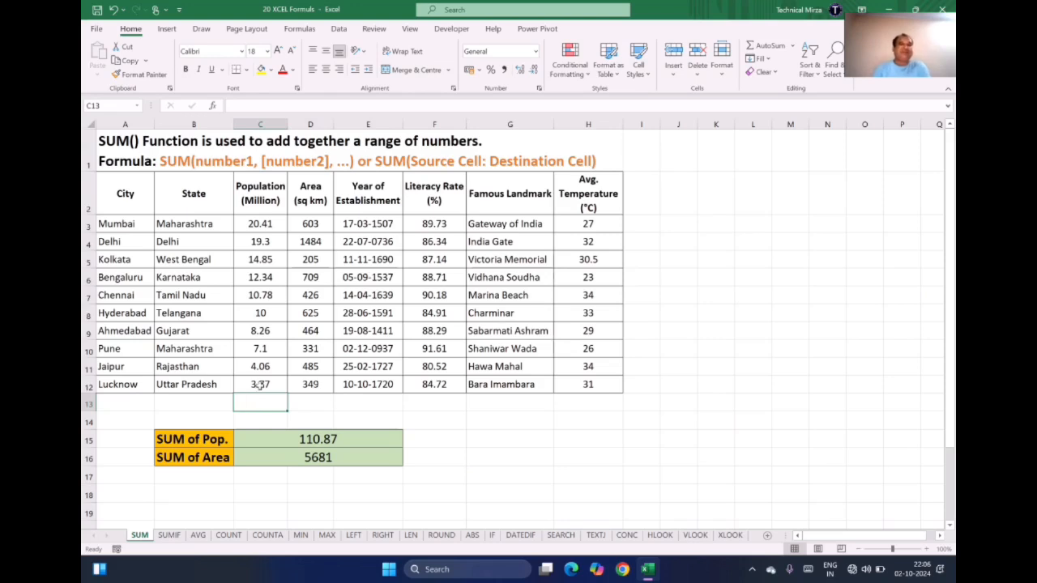
pyautogui.click(253, 223)
pyautogui.moveTo(253, 223); pyautogui.dragTo(263, 281)
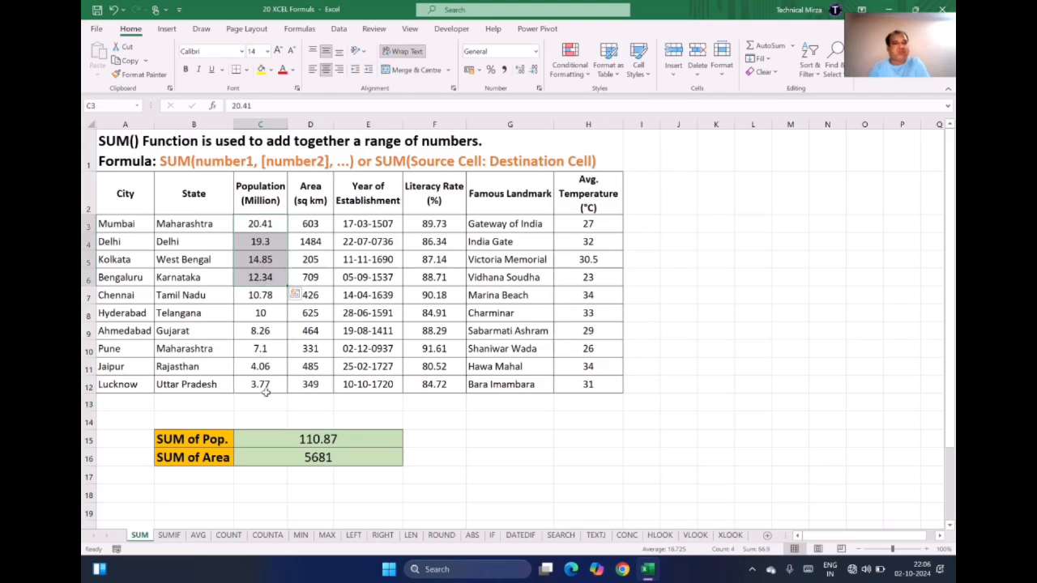
pyautogui.click(312, 439)
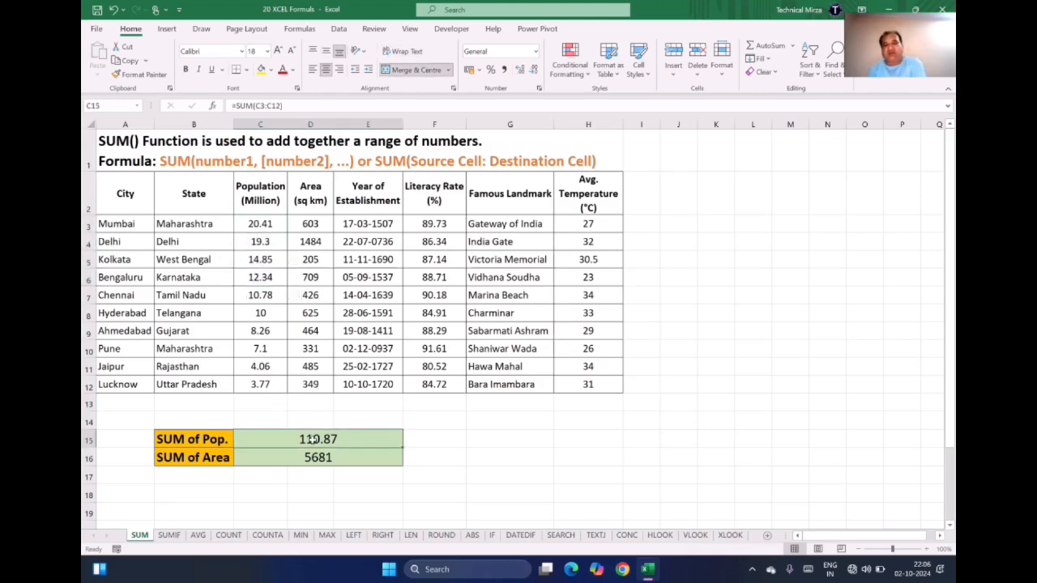
pyautogui.write('=sum(')
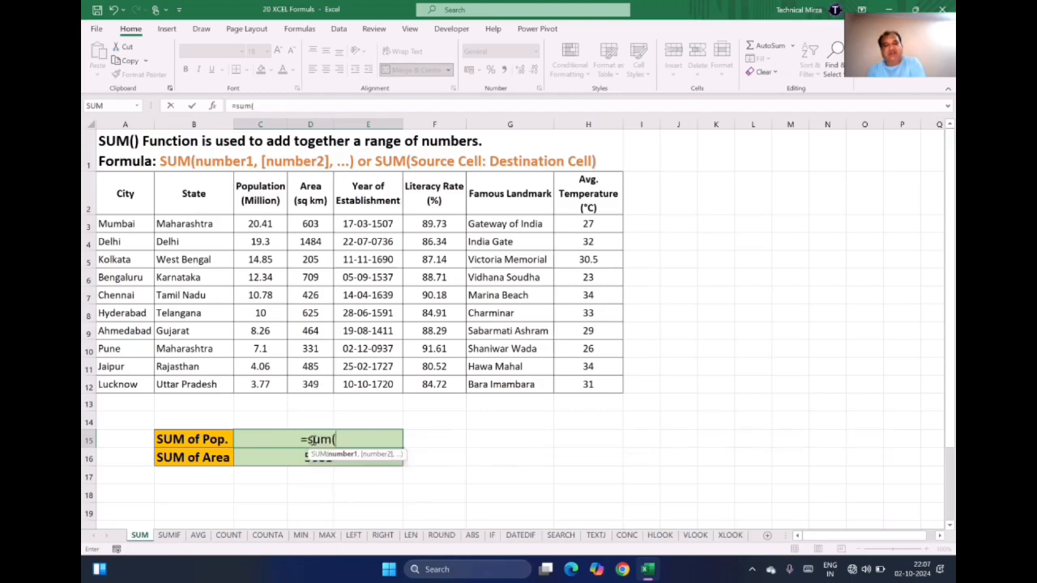
pyautogui.moveTo(256, 219); pyautogui.dragTo(254, 297)
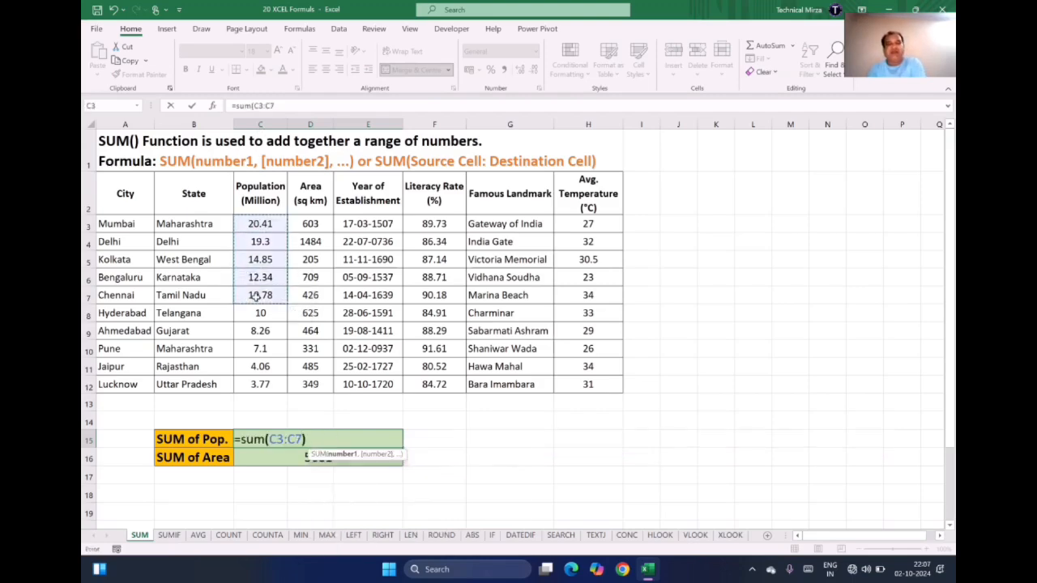
pyautogui.press('Return')
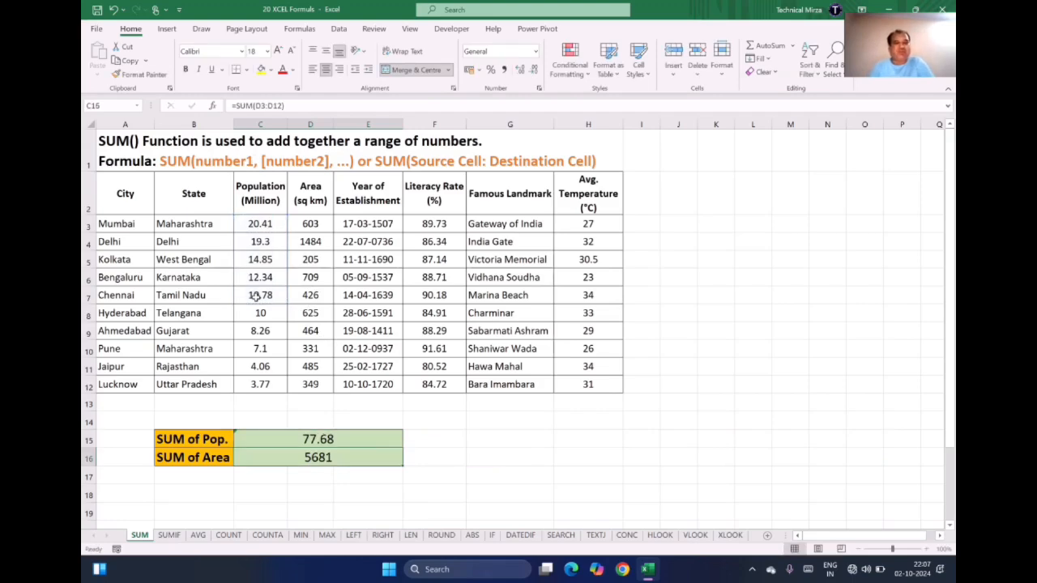
pyautogui.click(313, 436)
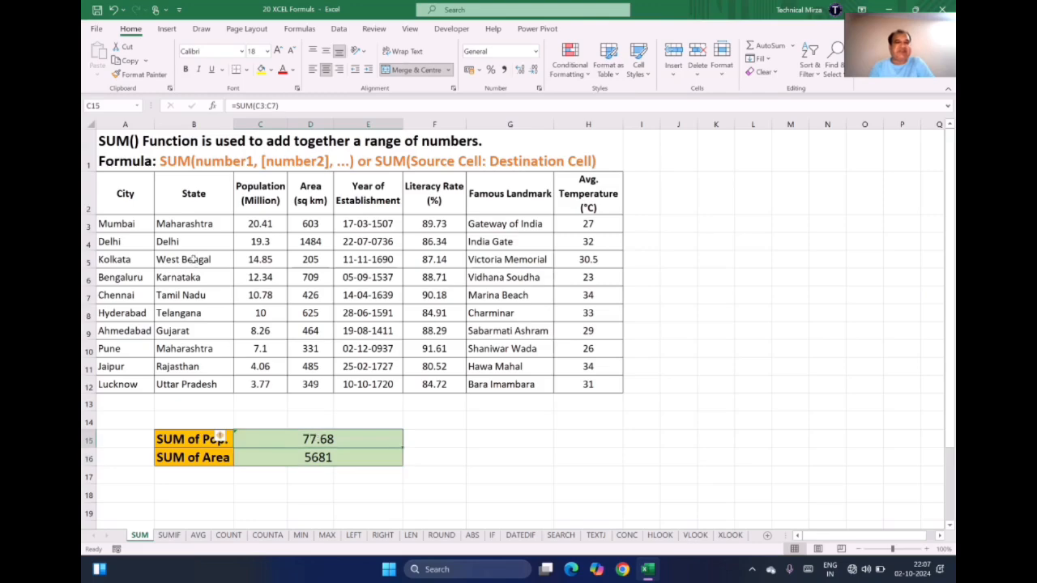
pyautogui.moveTo(249, 225); pyautogui.dragTo(260, 286)
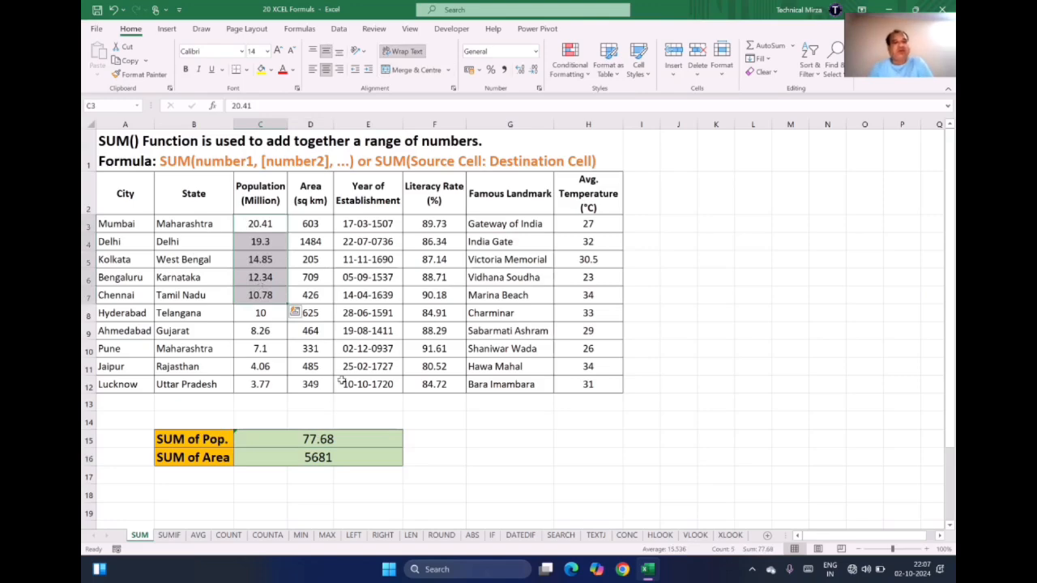
pyautogui.click(314, 440)
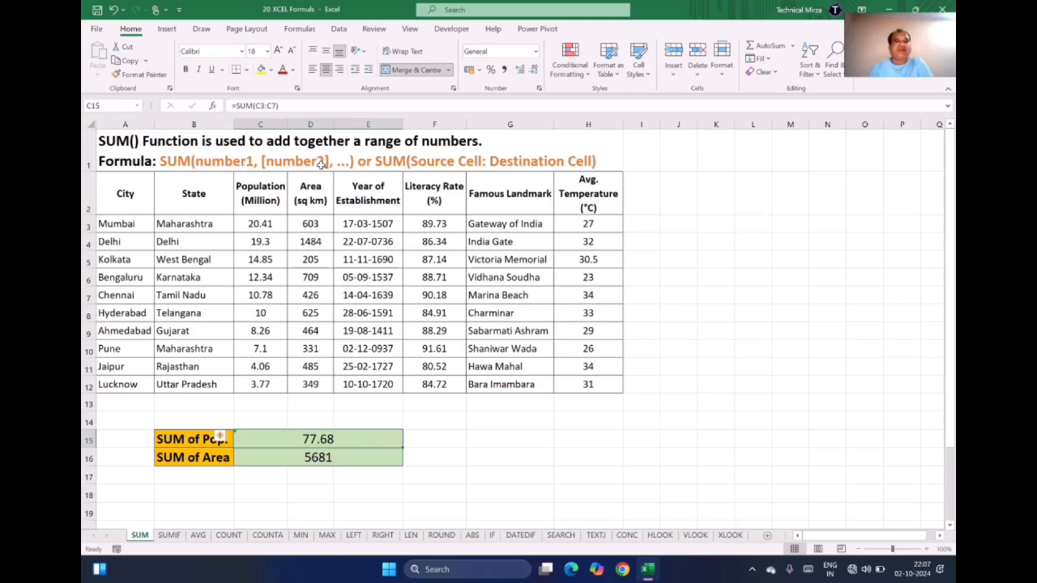
# Remove the C3:C7 range from the SUM formula in C15, keeping the opening =SUM(.
pyautogui.doubleClick(290, 433)
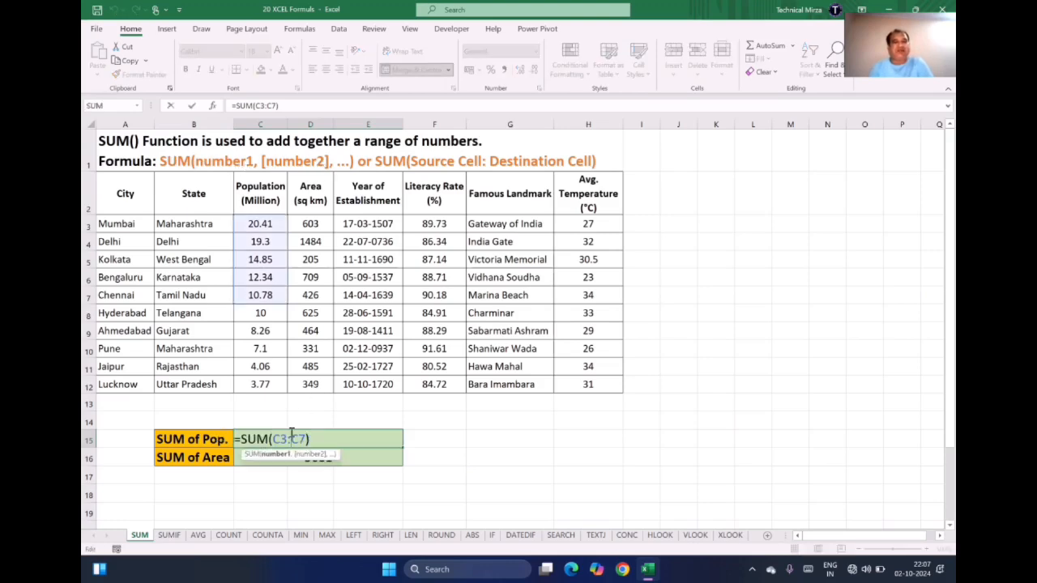
pyautogui.press('BackSpace')
pyautogui.press('BackSpace')
pyautogui.press('BackSpace')
pyautogui.press('BackSpace')
pyautogui.press('BackSpace')
pyautogui.press('BackSpace')
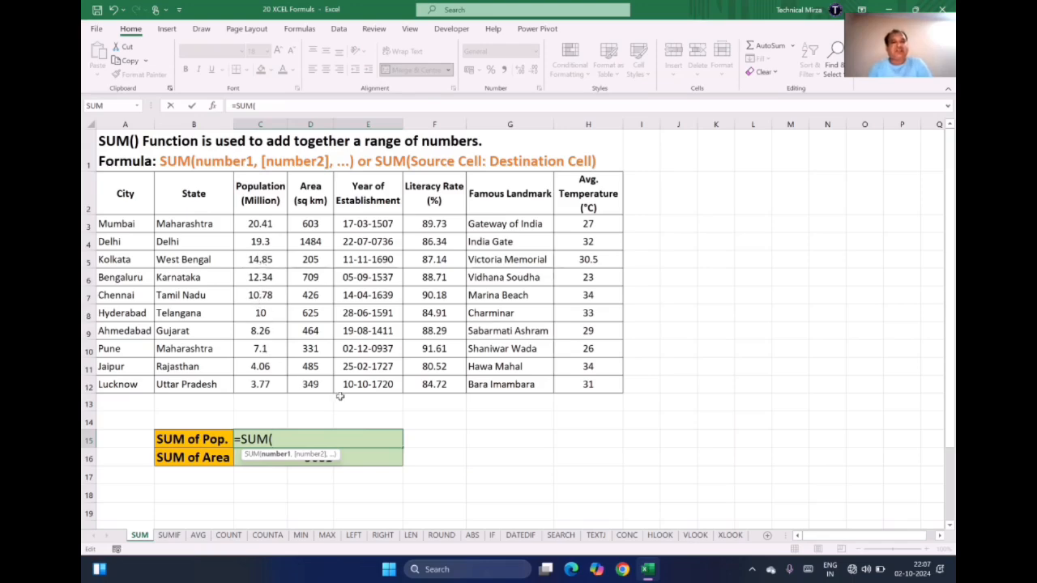
# Complete the C15 formula as =SUM(C3,C5,C7,C9,C11) to total the populations of alternate cities from Mumbai to Jaipur.
pyautogui.click(259, 228)
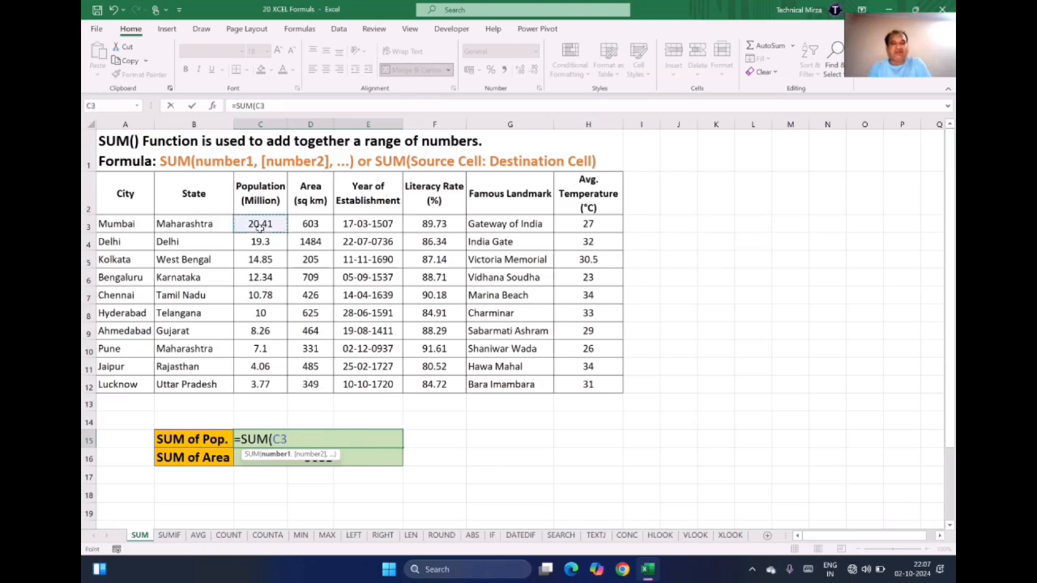
pyautogui.write(',')
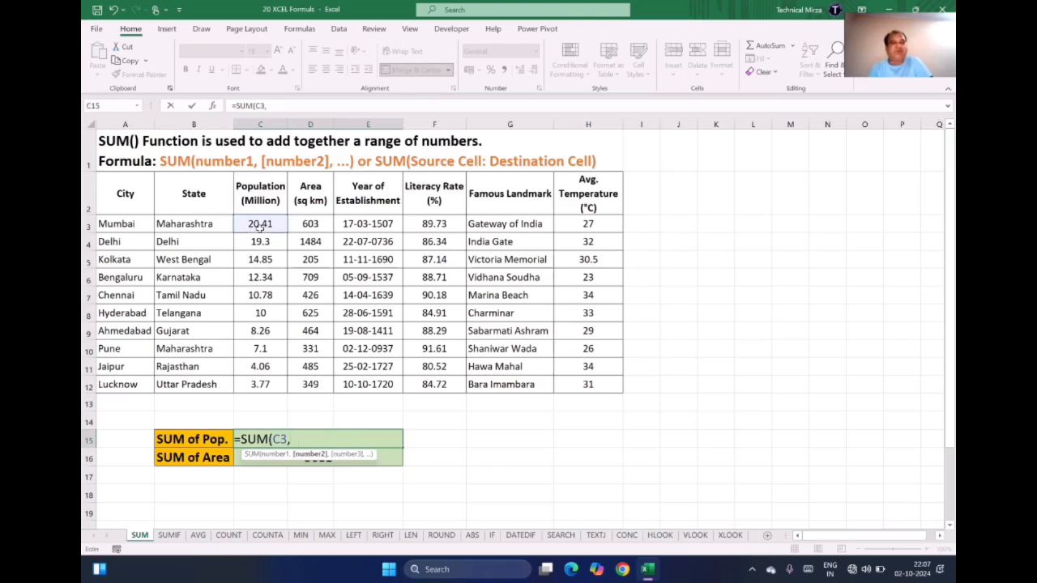
pyautogui.click(243, 260)
pyautogui.write(',')
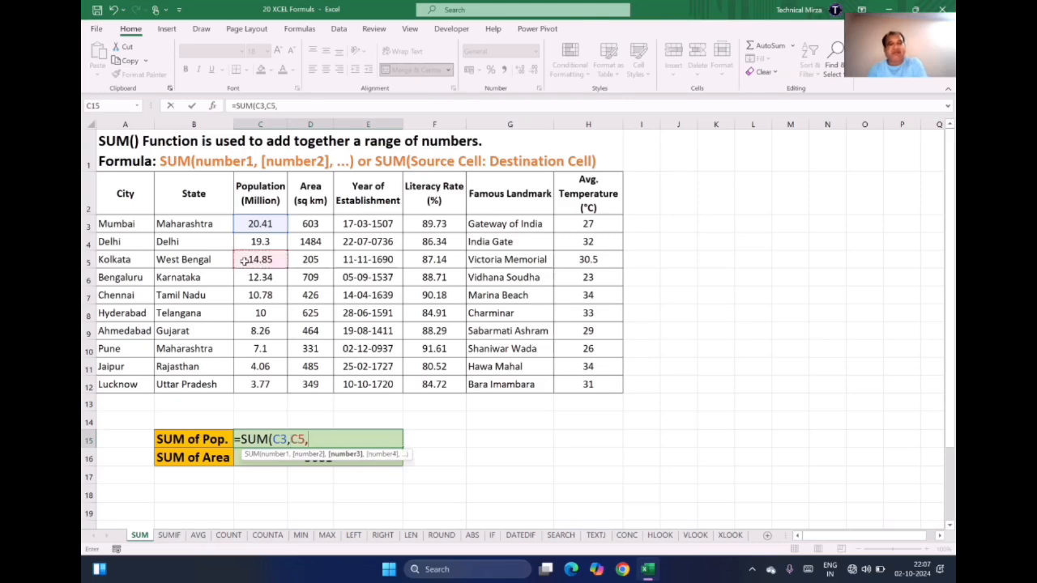
pyautogui.click(255, 296)
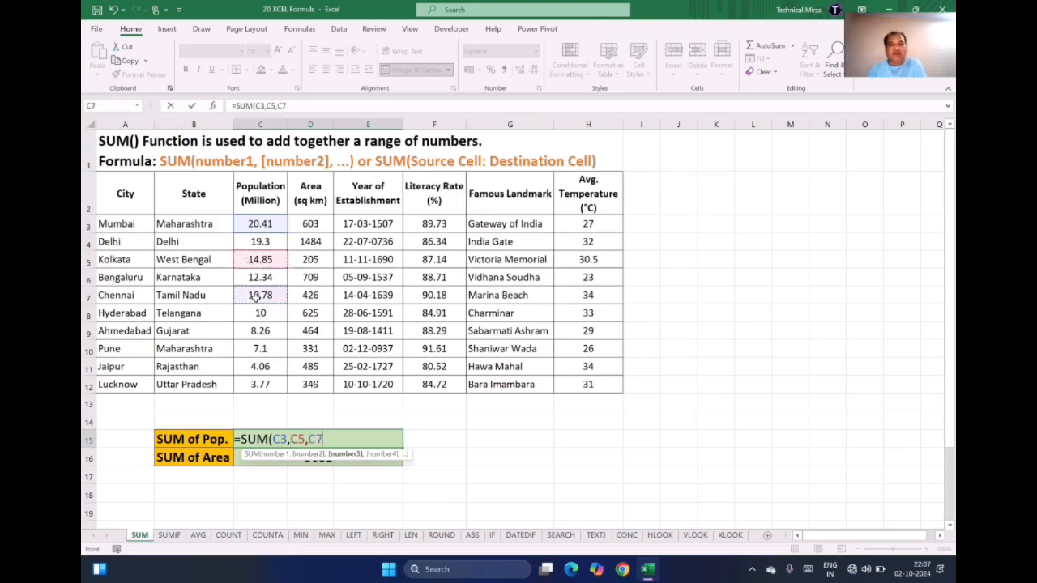
pyautogui.write(',')
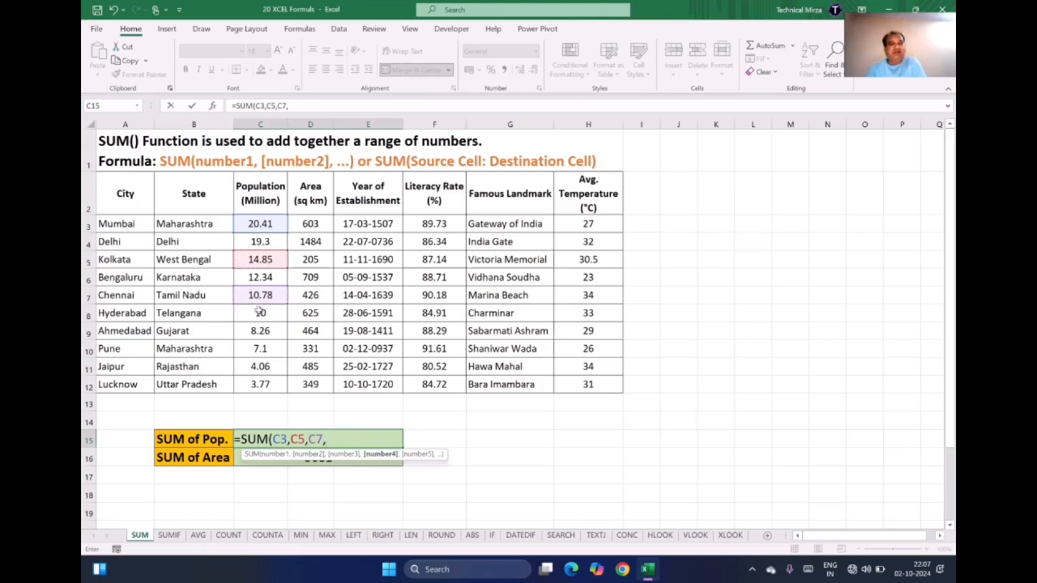
pyautogui.click(259, 335)
pyautogui.write(',')
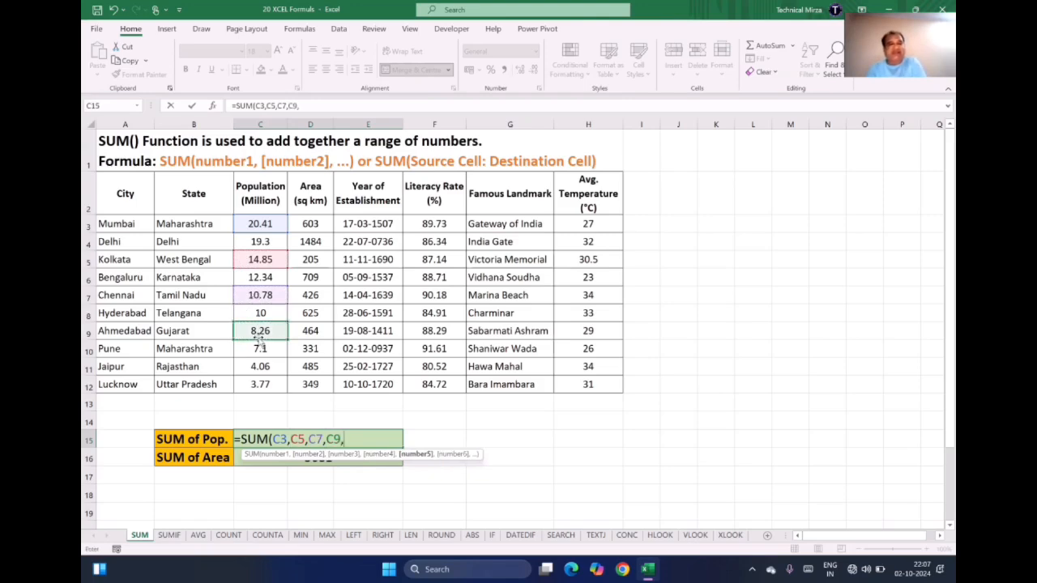
pyautogui.click(255, 366)
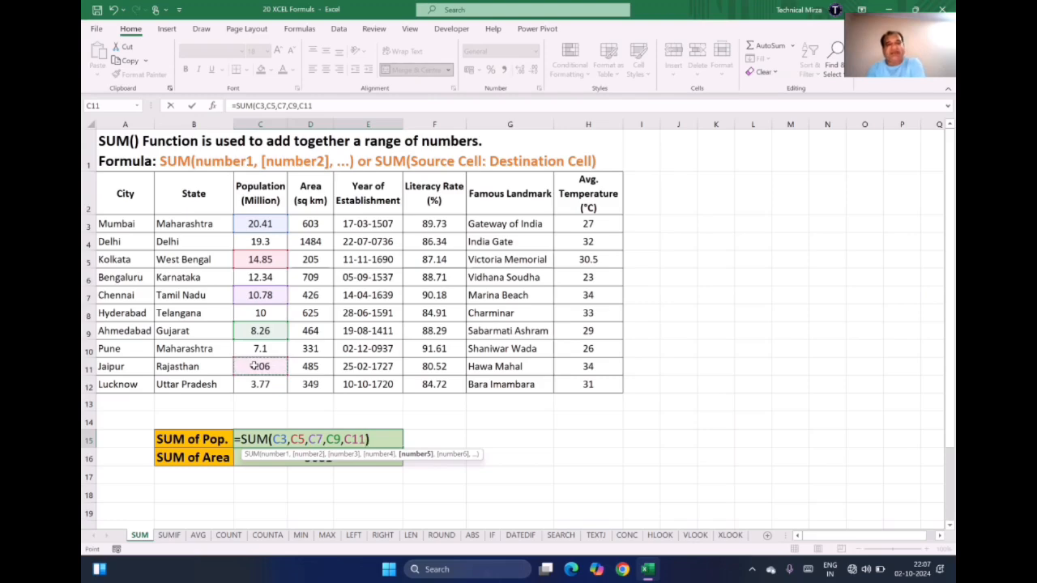
pyautogui.write(')')
pyautogui.press('Return')
pyautogui.click(309, 438)
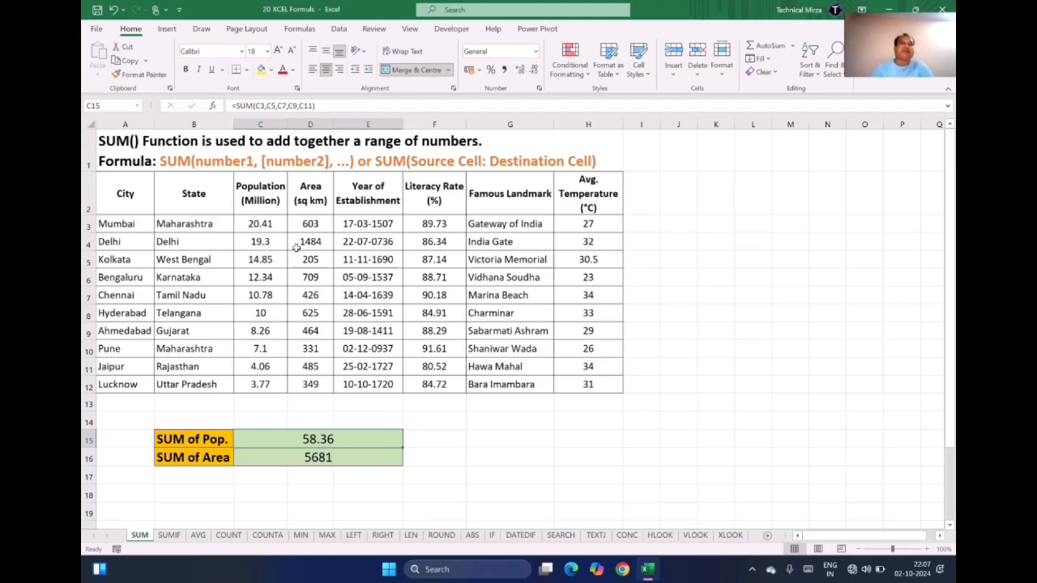
# Enter the practice numbers 10, 10, 20, 23, 34 and 4 across C13:H13 and clear the extra 5 from I13.
pyautogui.click(261, 406)
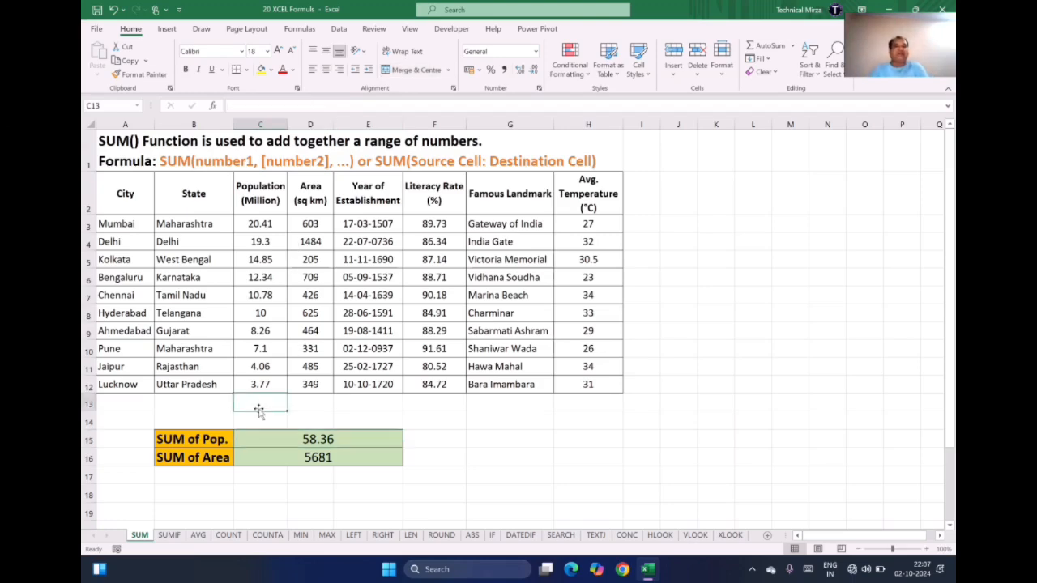
pyautogui.write('10')
pyautogui.press('Tab')
pyautogui.write('10')
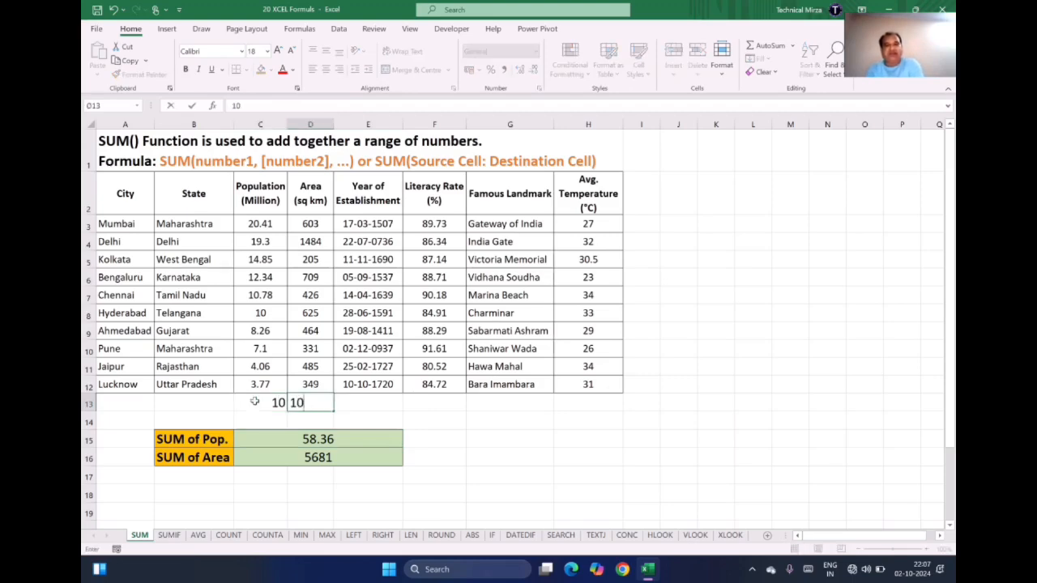
pyautogui.press('Tab')
pyautogui.write('2')
pyautogui.write('23')
pyautogui.press('Tab')
pyautogui.write('34')
pyautogui.press('Tab')
pyautogui.write('4')
pyautogui.press('Tab')
pyautogui.write('5')
pyautogui.press('Tab')
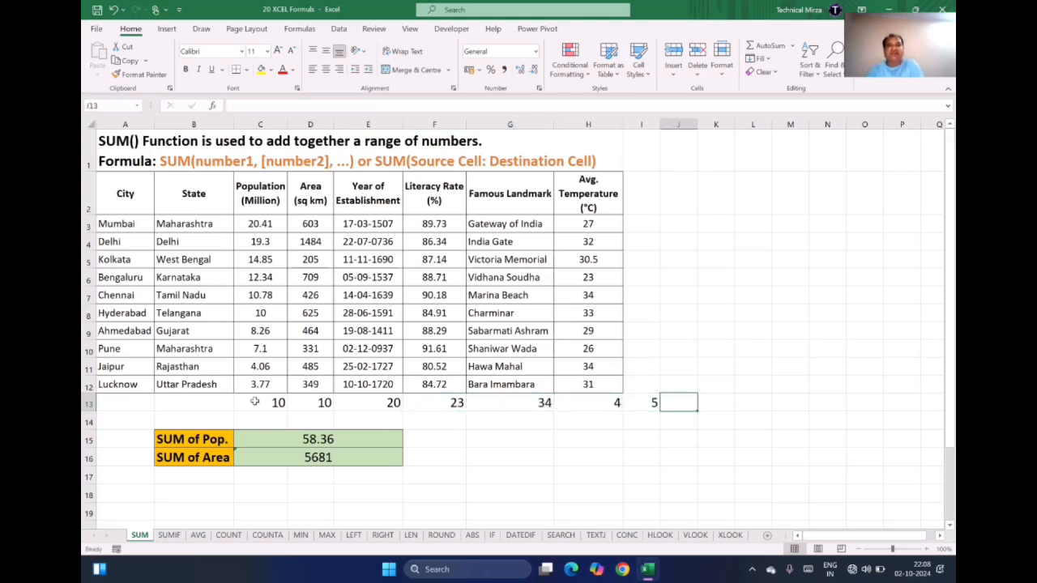
pyautogui.press('Left')
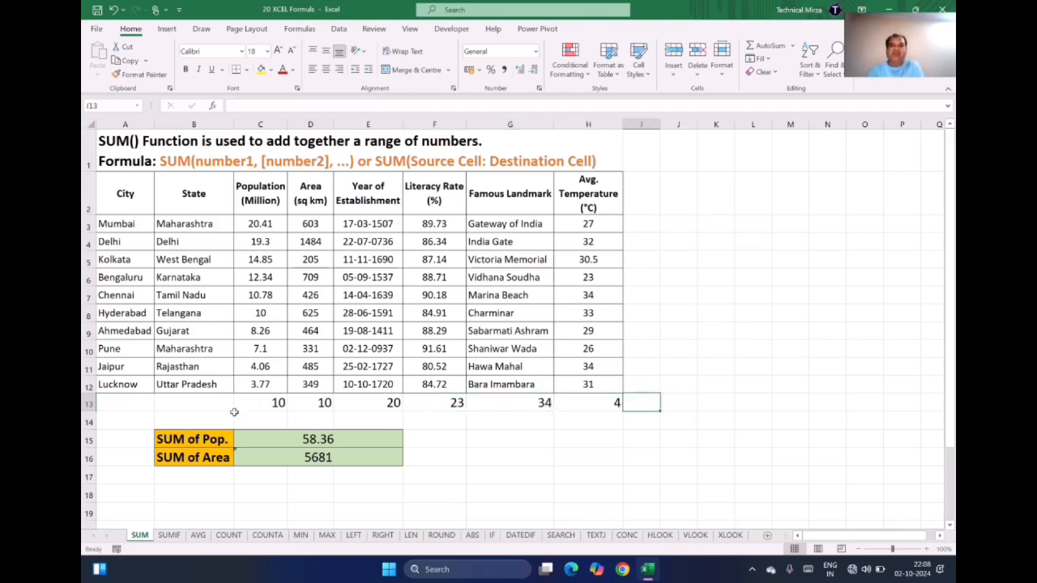
# Total the practice row horizontally in cell I13 with the formula =SUM(C13:H13).
pyautogui.moveTo(267, 407); pyautogui.dragTo(612, 405)
pyautogui.click(643, 403)
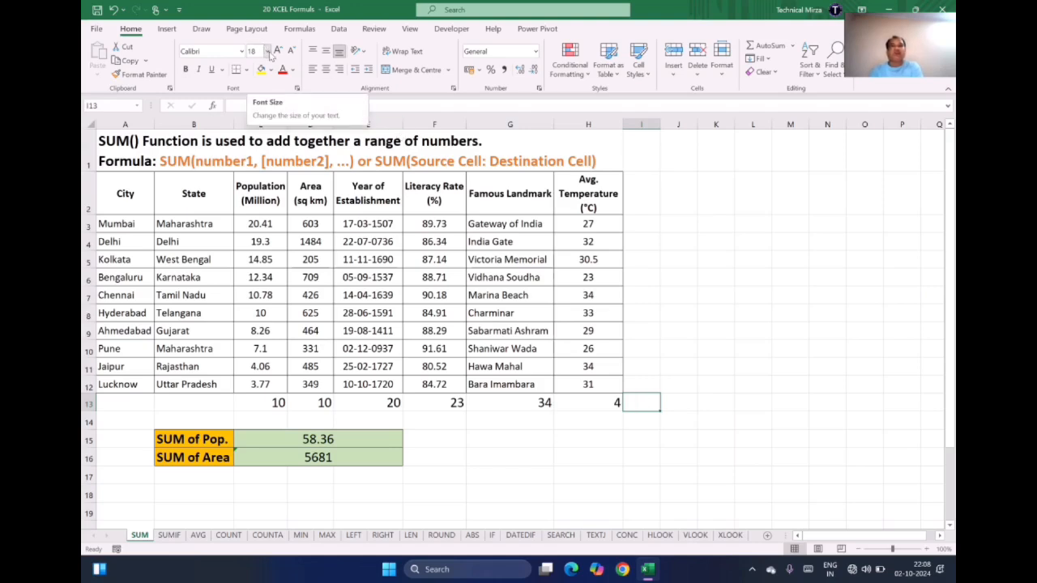
pyautogui.write('=sum9')
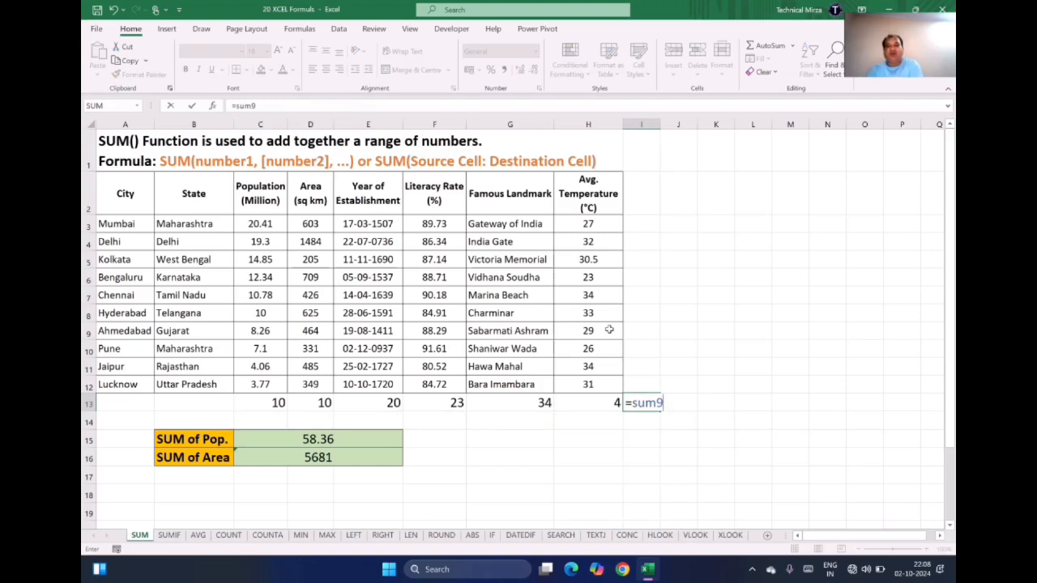
pyautogui.press('BackSpace')
pyautogui.write('(')
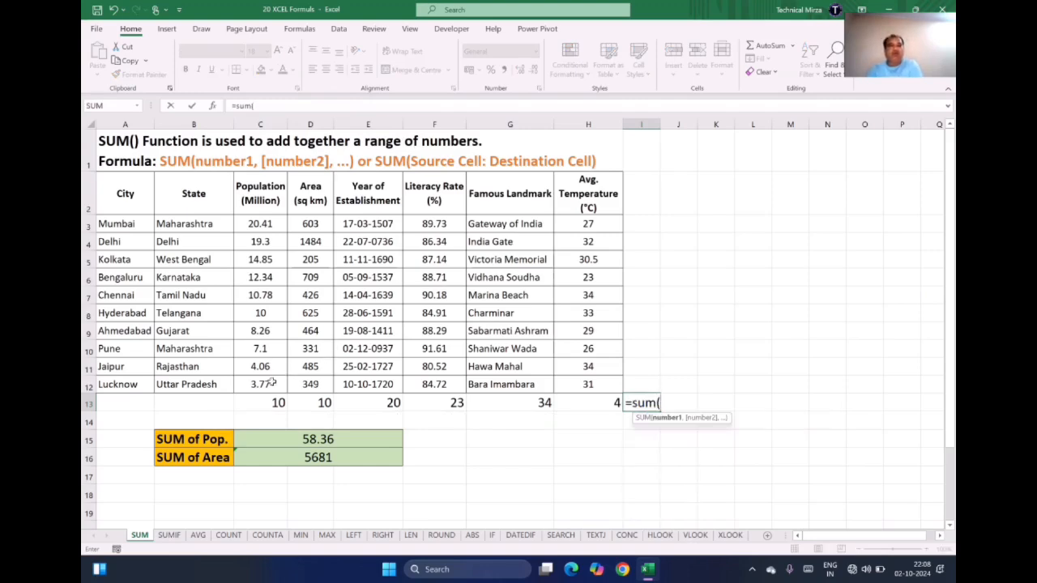
pyautogui.moveTo(264, 403); pyautogui.dragTo(580, 408)
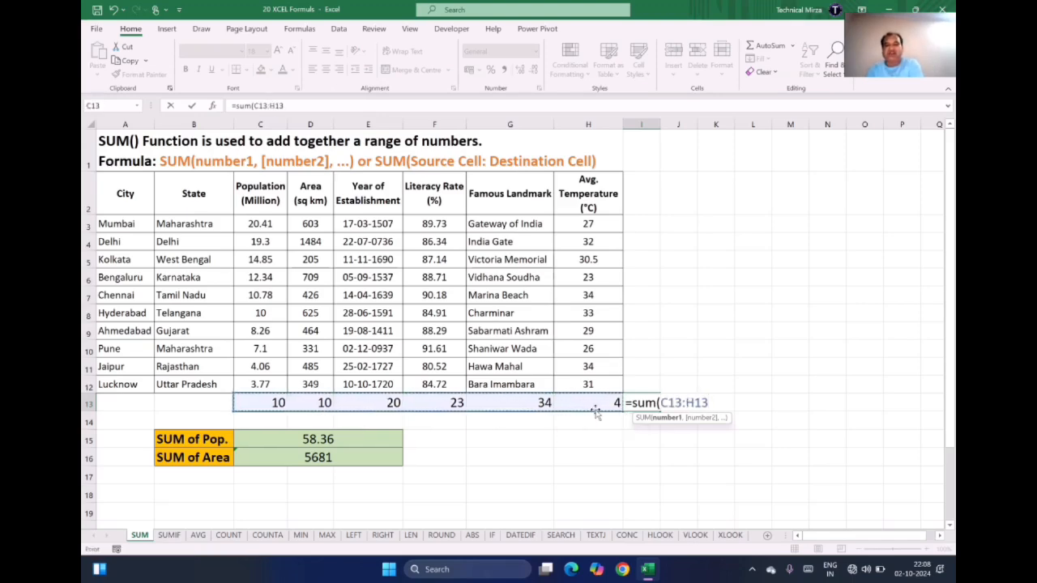
pyautogui.write(')')
pyautogui.press('Return')
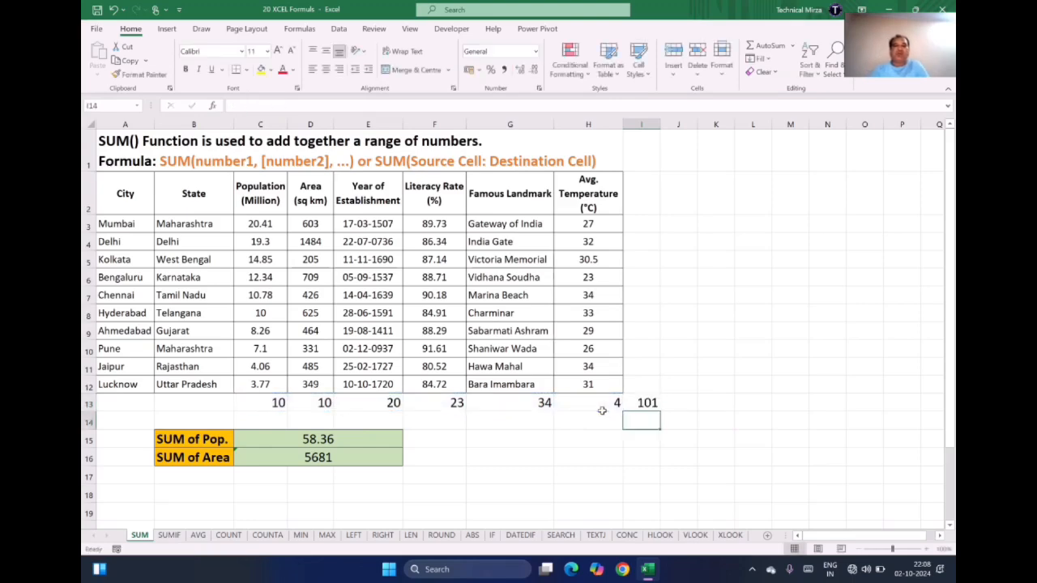
# Delete the practice numbers and their total from C13:I13.
pyautogui.moveTo(241, 399); pyautogui.dragTo(617, 402)
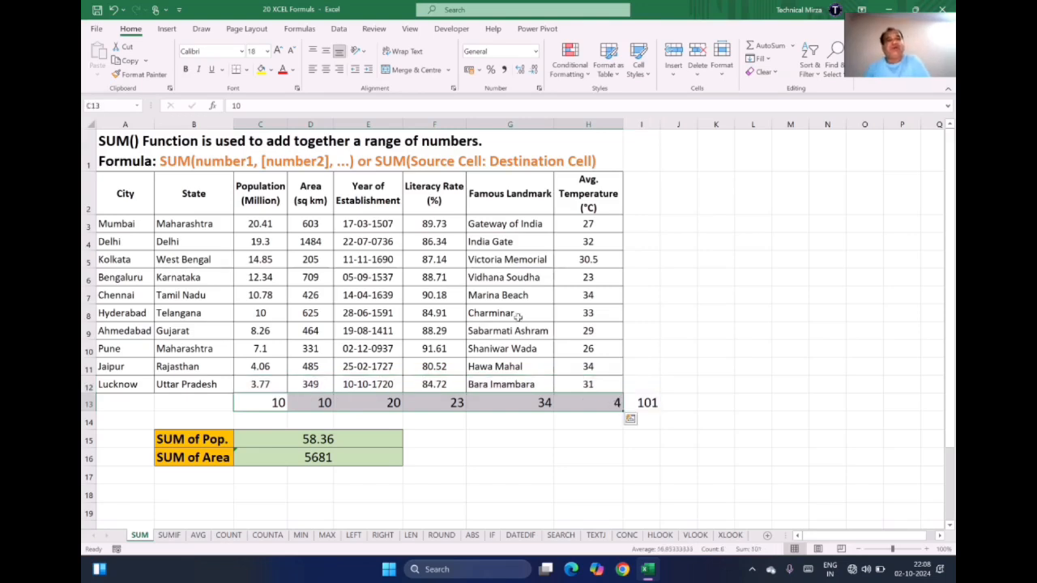
pyautogui.moveTo(306, 223); pyautogui.dragTo(308, 371)
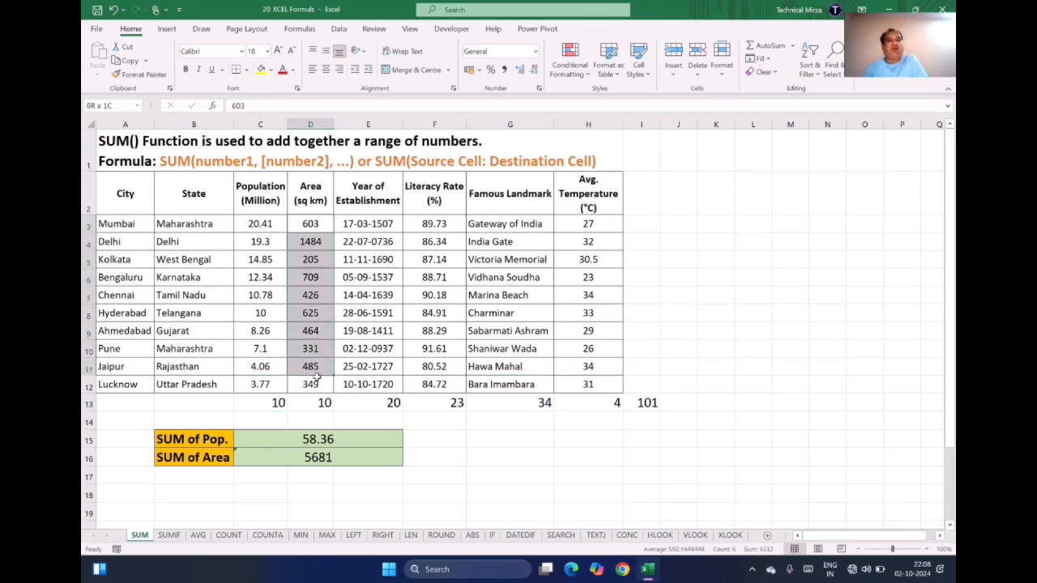
pyautogui.moveTo(178, 366); pyautogui.dragTo(621, 400)
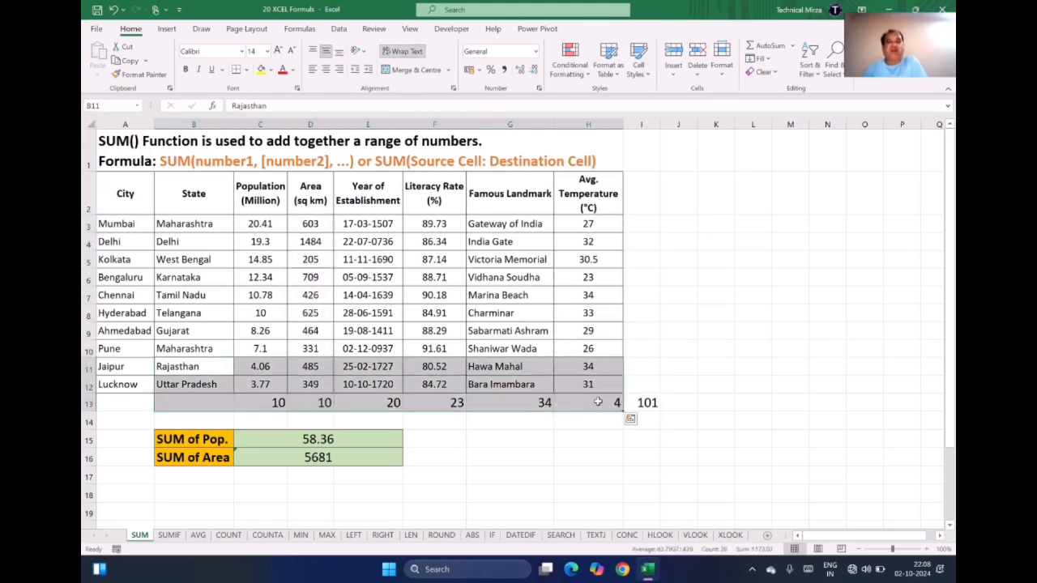
pyautogui.click(277, 402)
pyautogui.moveTo(277, 402); pyautogui.dragTo(648, 403)
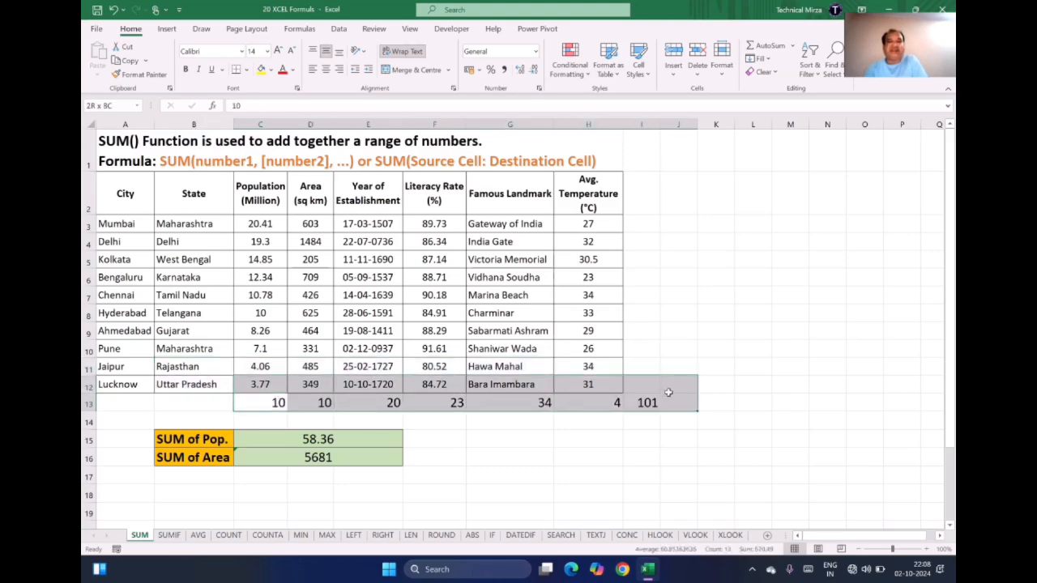
pyautogui.press('Delete')
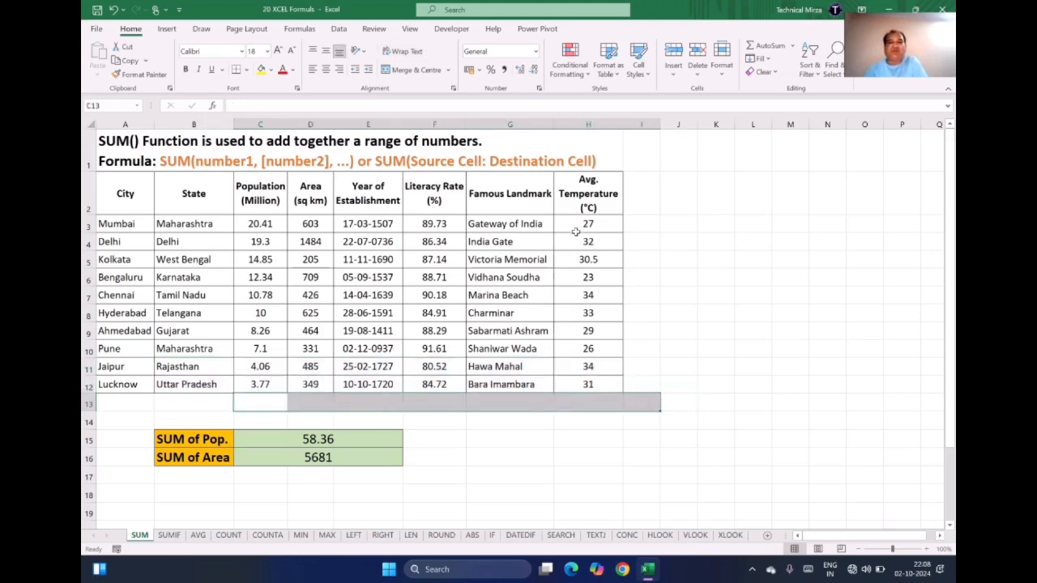
pyautogui.click(672, 293)
pyautogui.write('=sum')
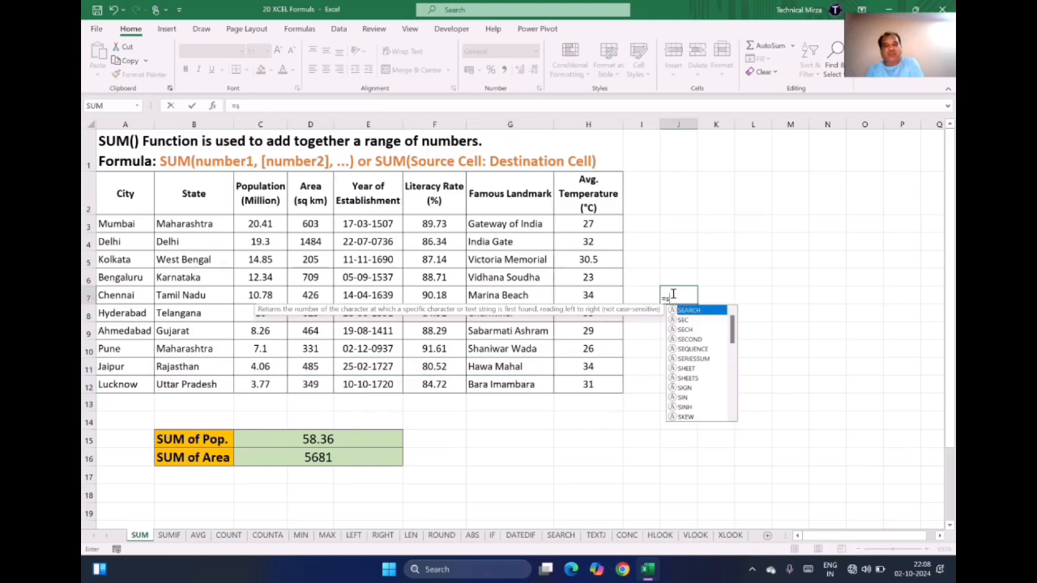
pyautogui.press('BackSpace')
pyautogui.press('BackSpace')
pyautogui.press('BackSpace')
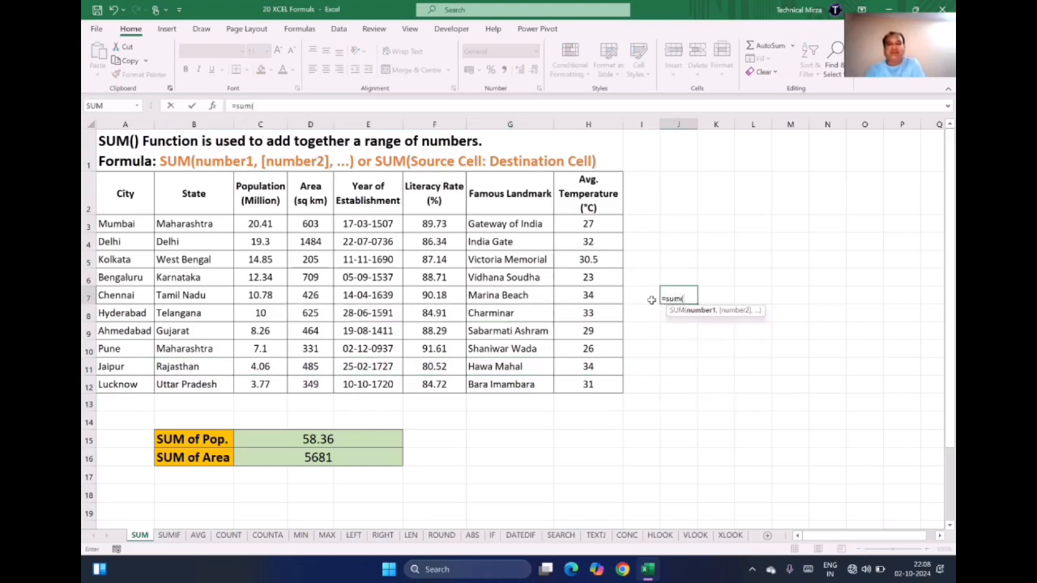
pyautogui.press('Escape')
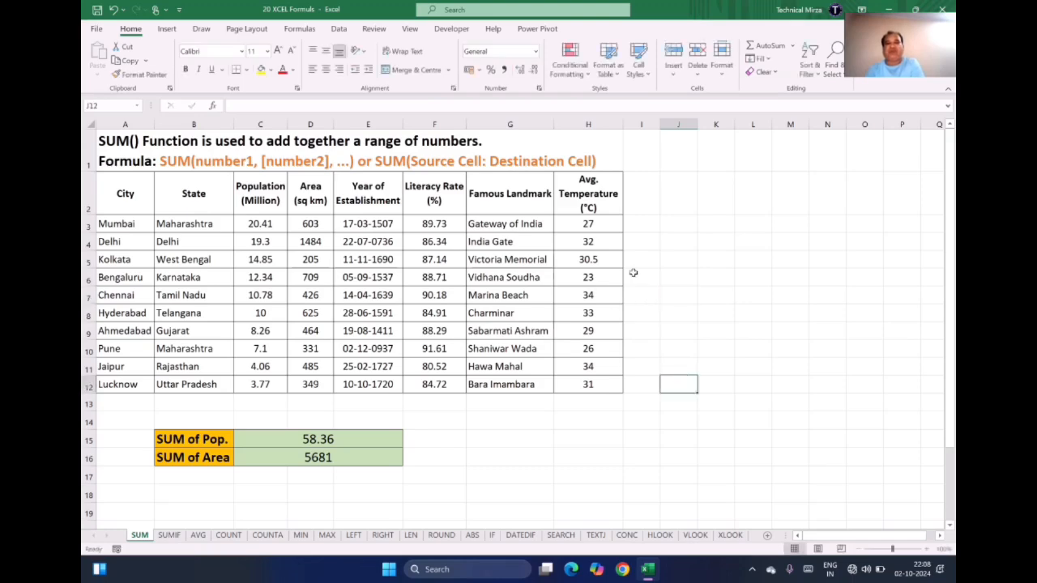
# Set cell J7 to font size 18 and add Chennai's population and area there with =SUM(C7,D7).
pyautogui.click(267, 52)
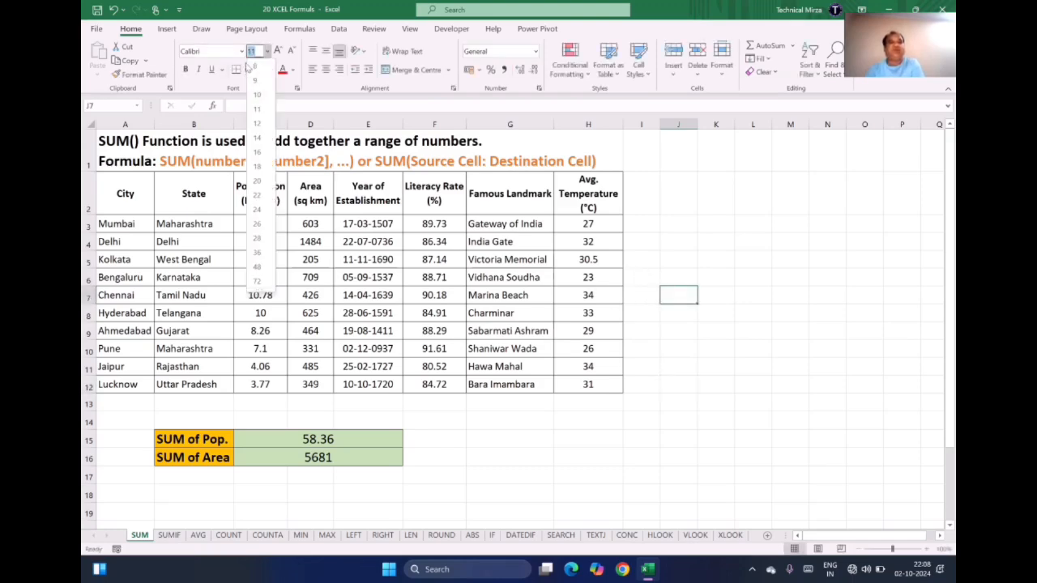
pyautogui.click(259, 166)
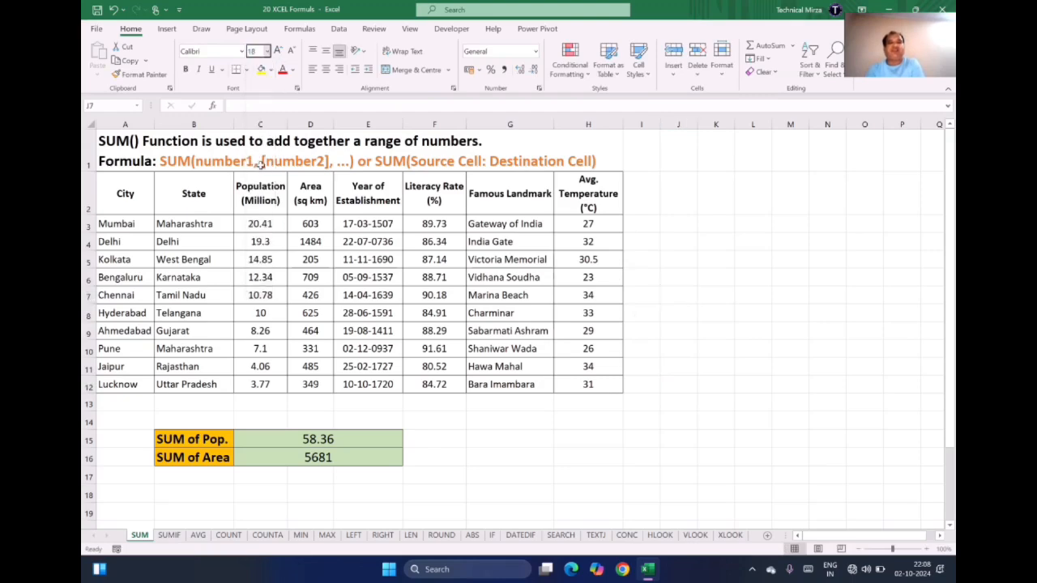
pyautogui.doubleClick(675, 295)
pyautogui.write('=')
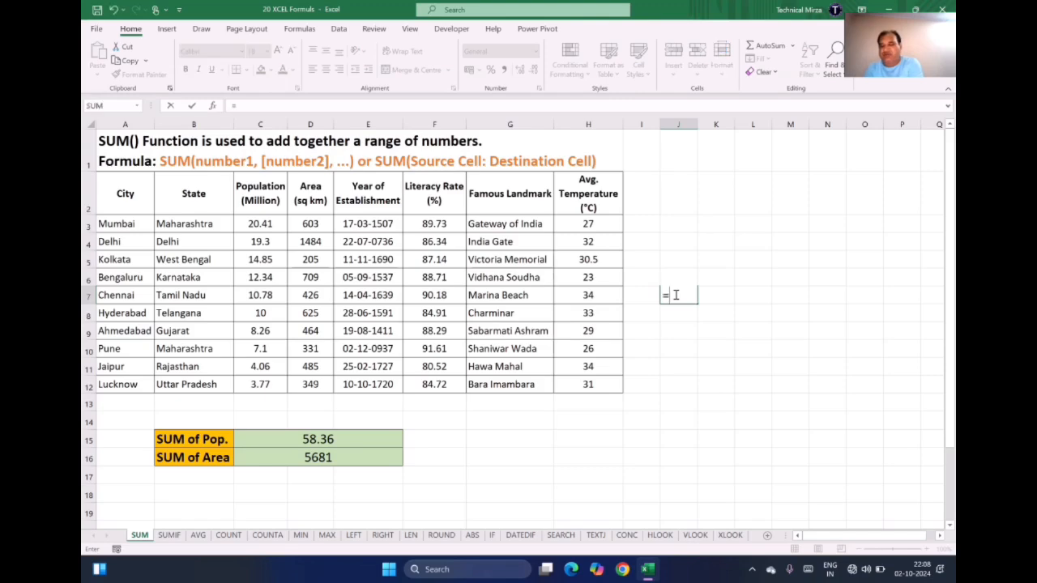
pyautogui.write('sum(')
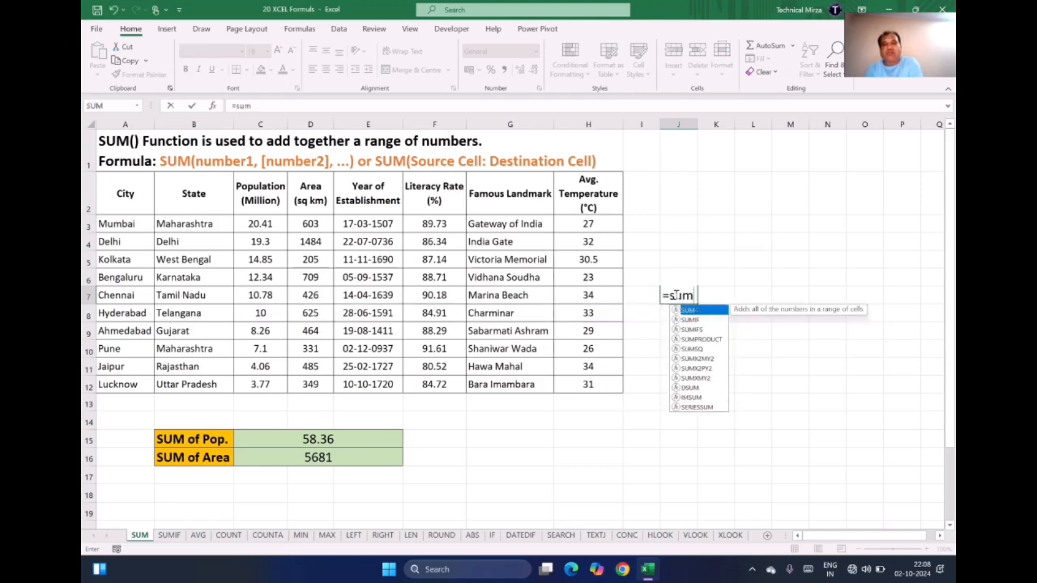
pyautogui.click(259, 297)
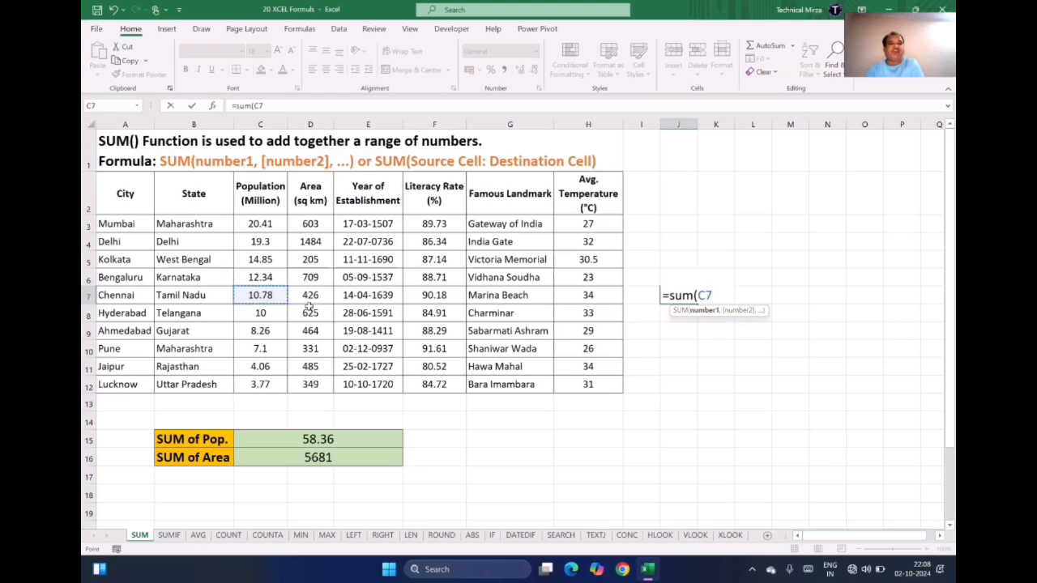
pyautogui.write(',')
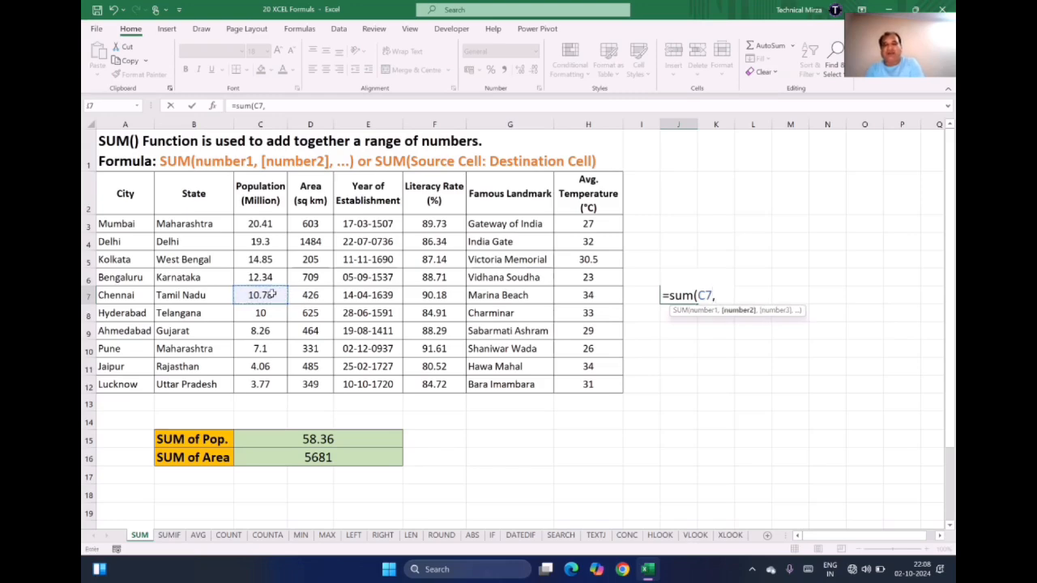
pyautogui.click(304, 295)
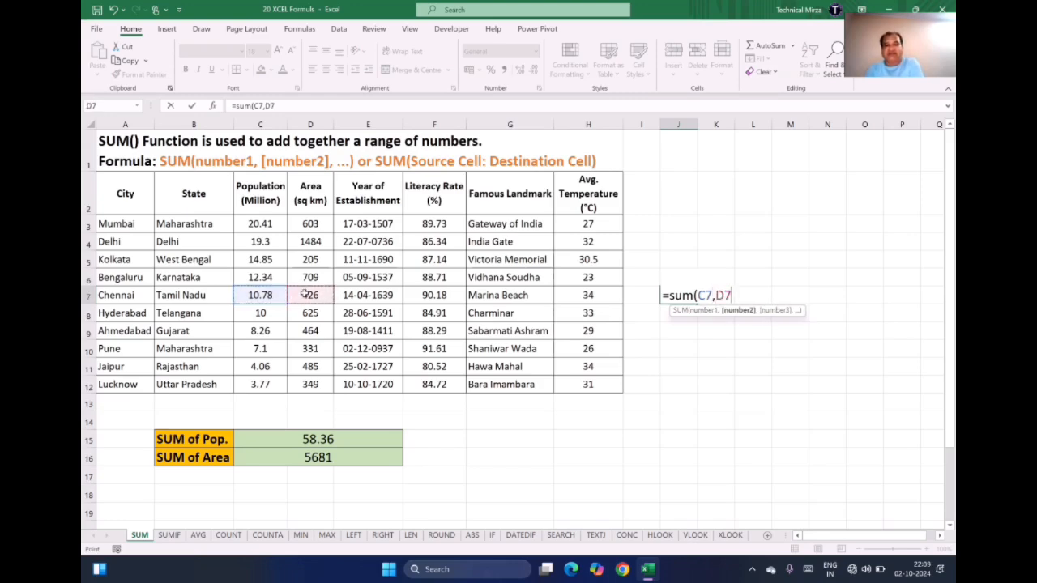
pyautogui.write(')')
pyautogui.press('Return')
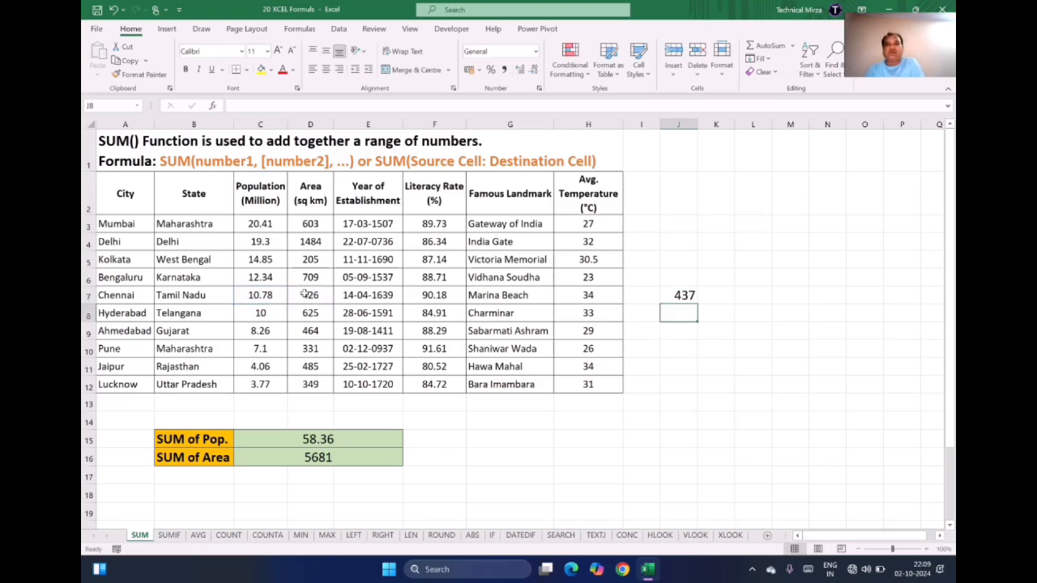
# Replace the formula in cell J7 with the range version =SUM(C7:D7) for Chennai's population and area.
pyautogui.click(664, 296)
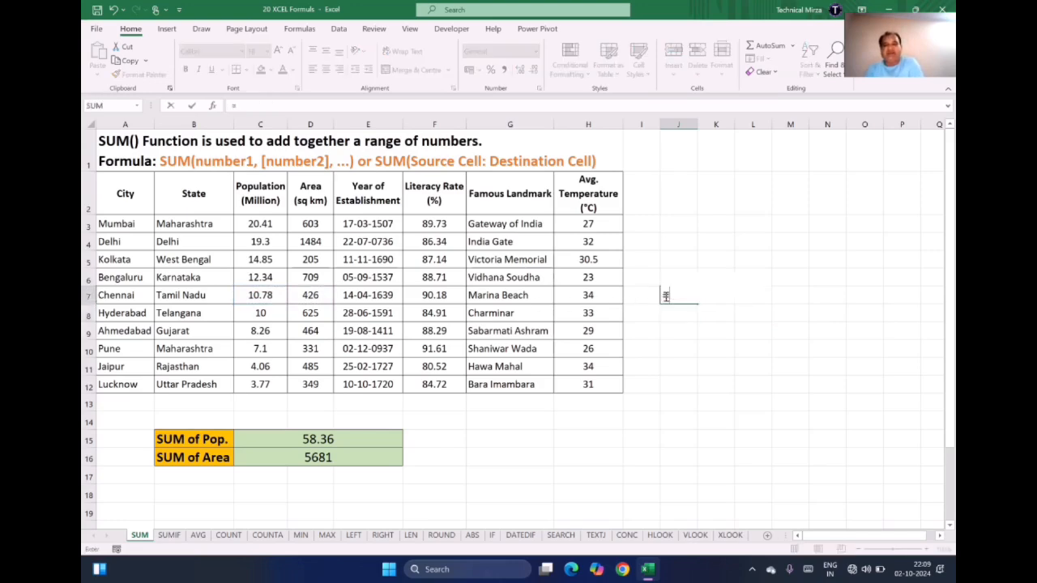
pyautogui.write('=sum(')
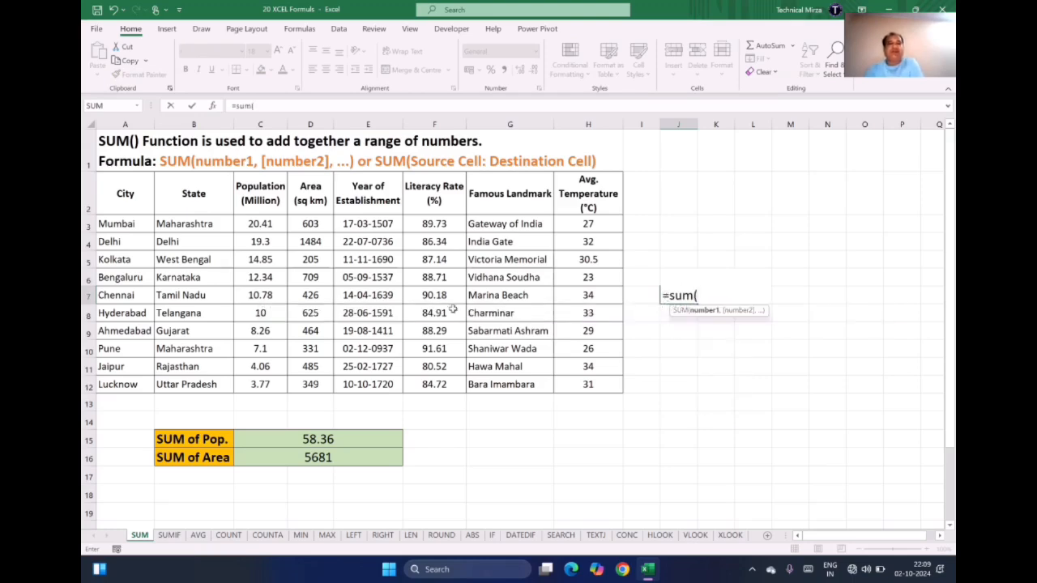
pyautogui.moveTo(267, 296); pyautogui.dragTo(310, 295)
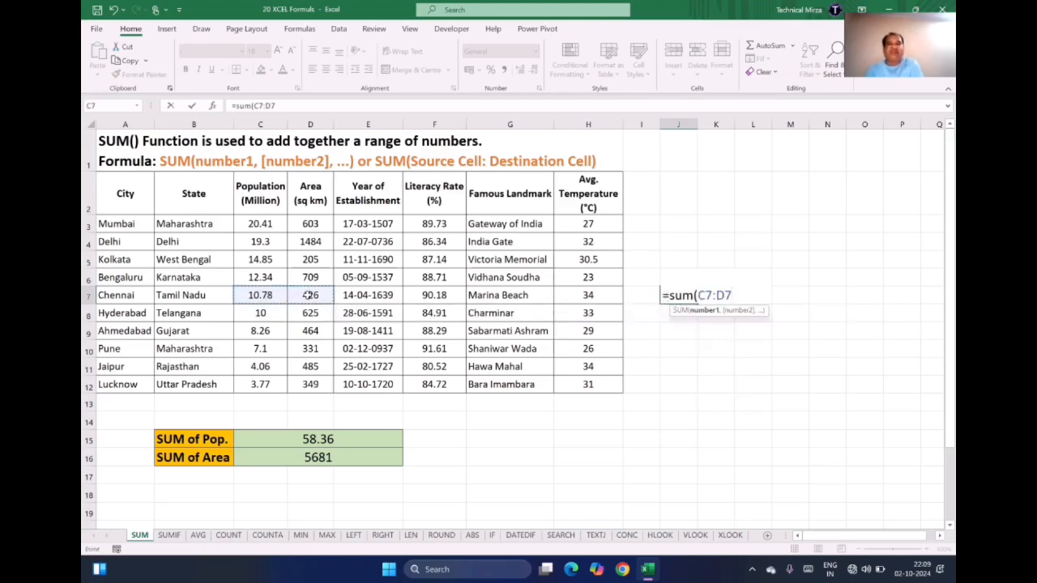
pyautogui.write(')')
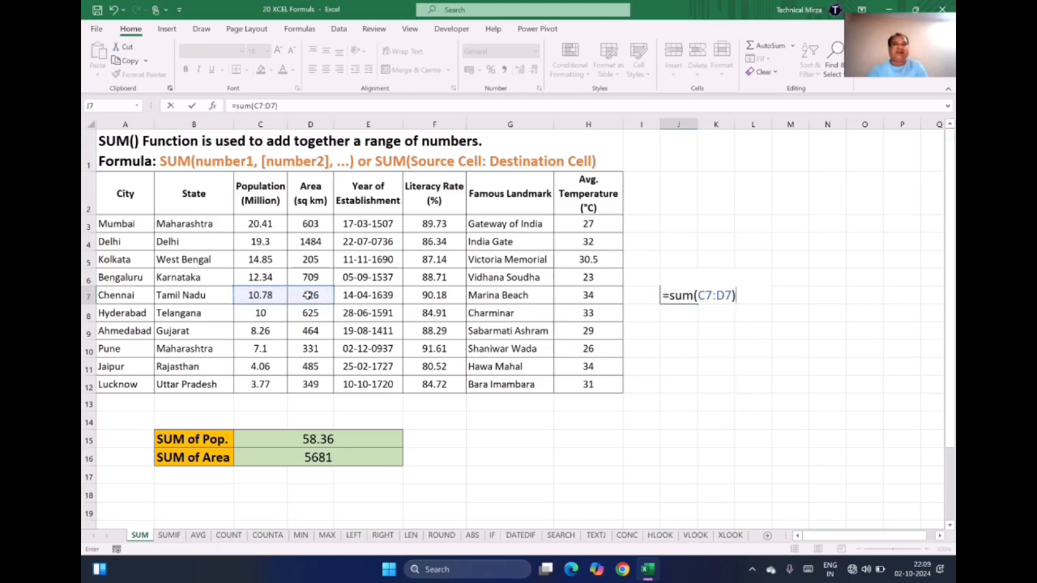
pyautogui.press('Return')
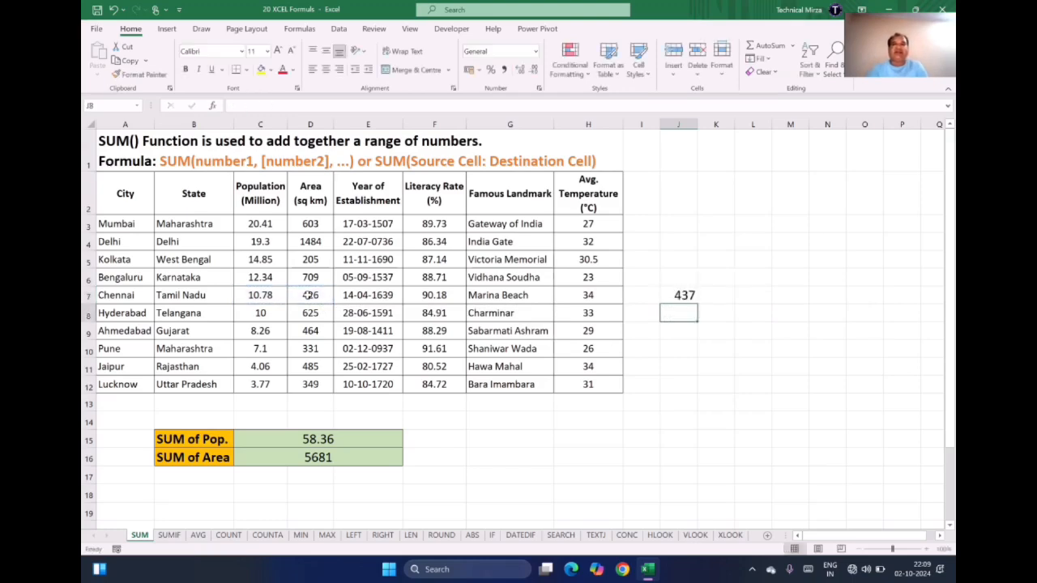
# Rewrite the formula in cell J7 with a plus sign between the two cells, as =SUM(C7+D7).
pyautogui.click(672, 295)
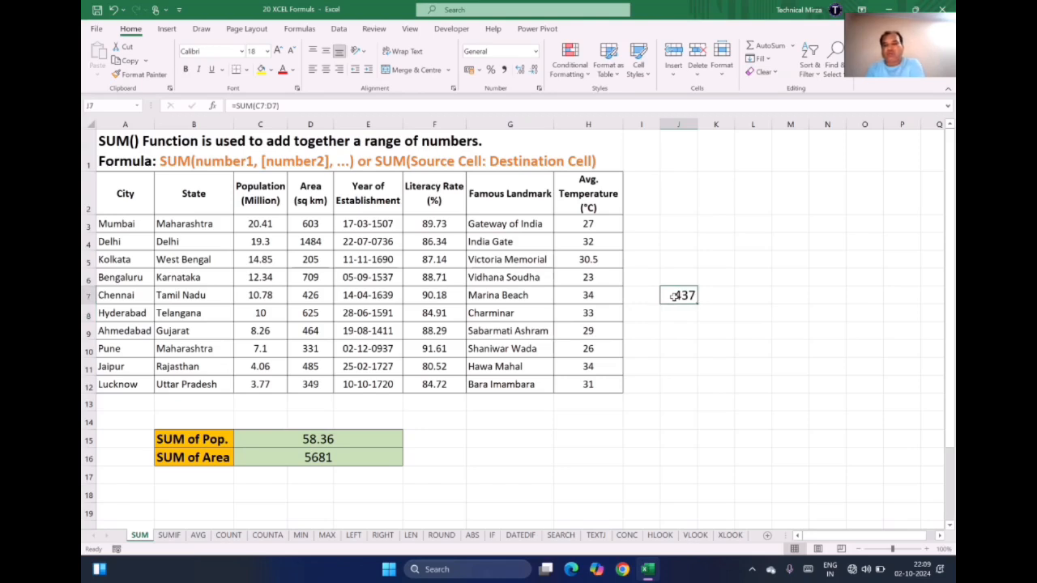
pyautogui.write('=sum(')
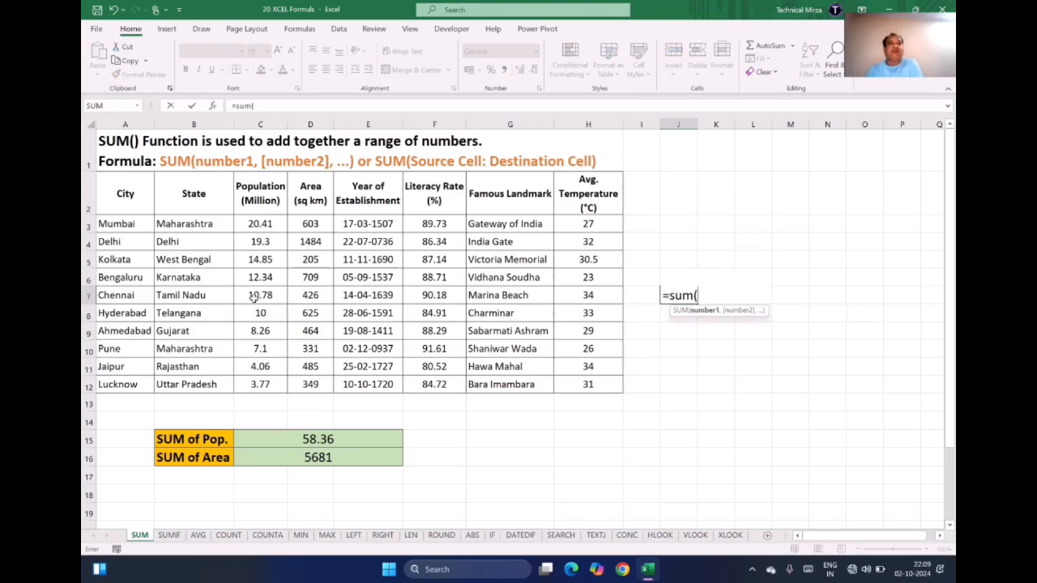
pyautogui.click(254, 296)
pyautogui.write('+')
pyautogui.click(314, 294)
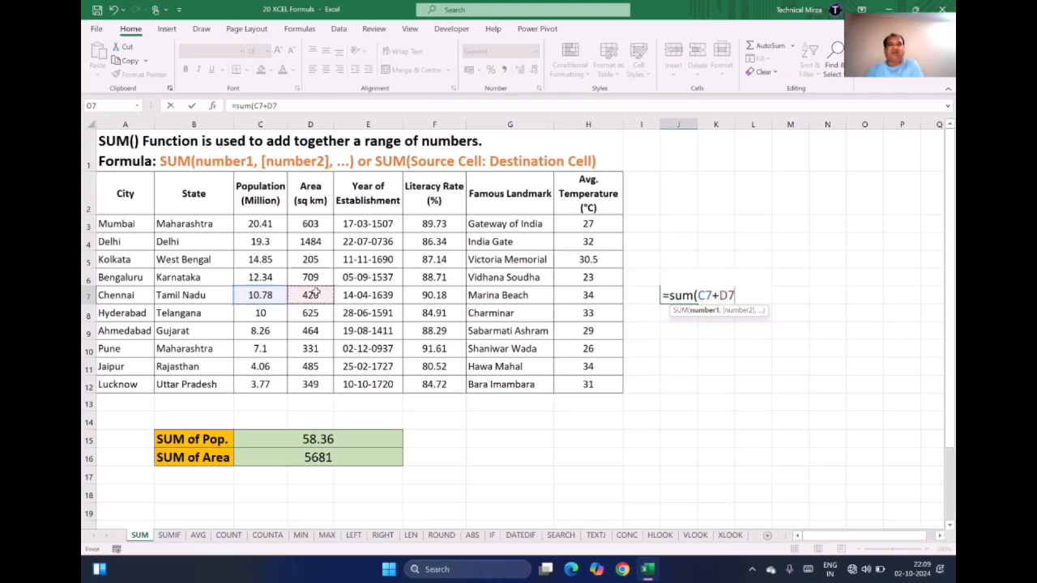
pyautogui.press('Return')
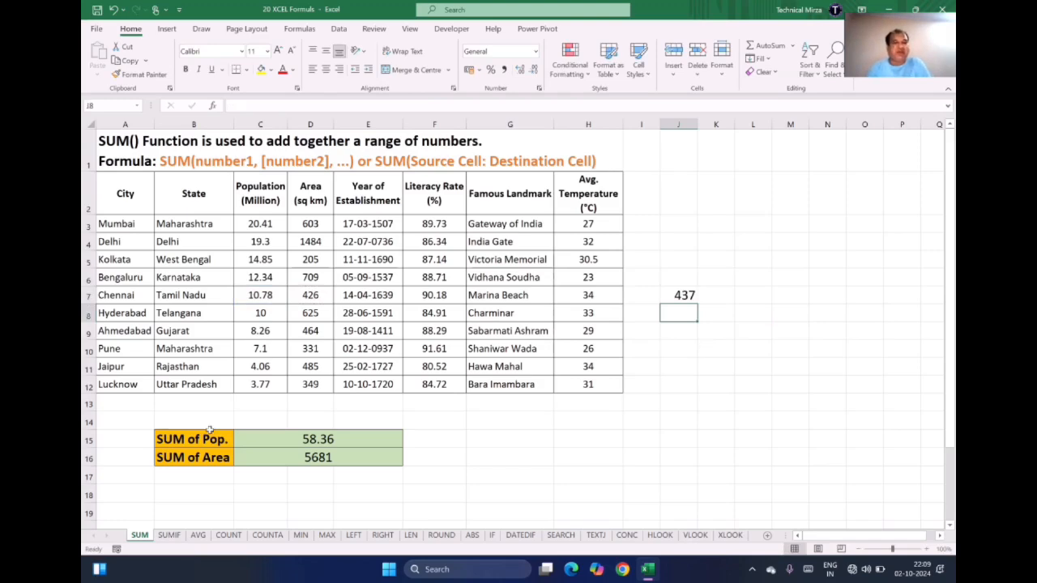
# Open the SUMIF sheet and examine the literacy rates in F3:F12 and the SUMIF of Lit. Rate label.
pyautogui.click(169, 535)
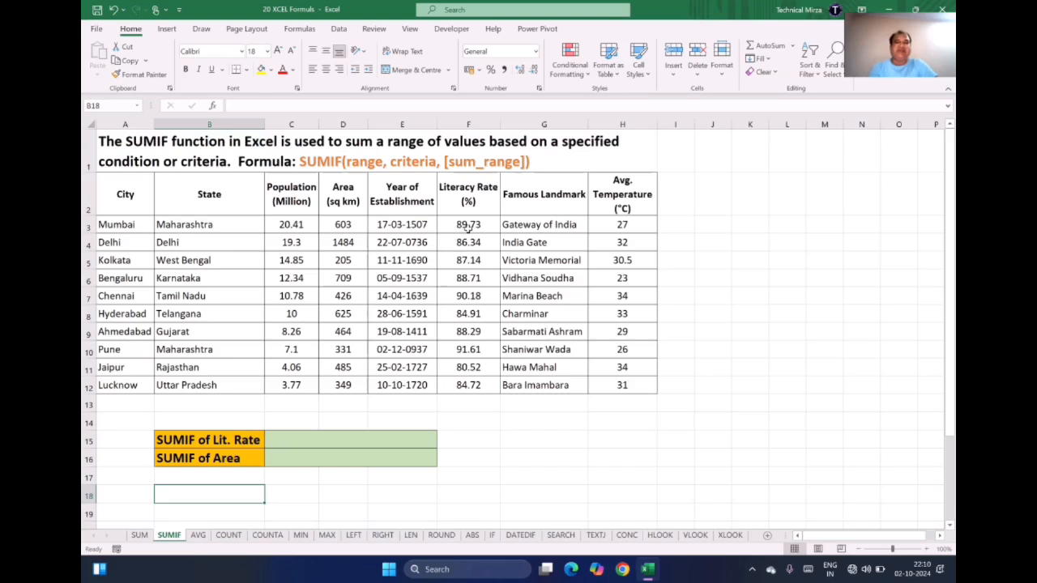
pyautogui.click(203, 439)
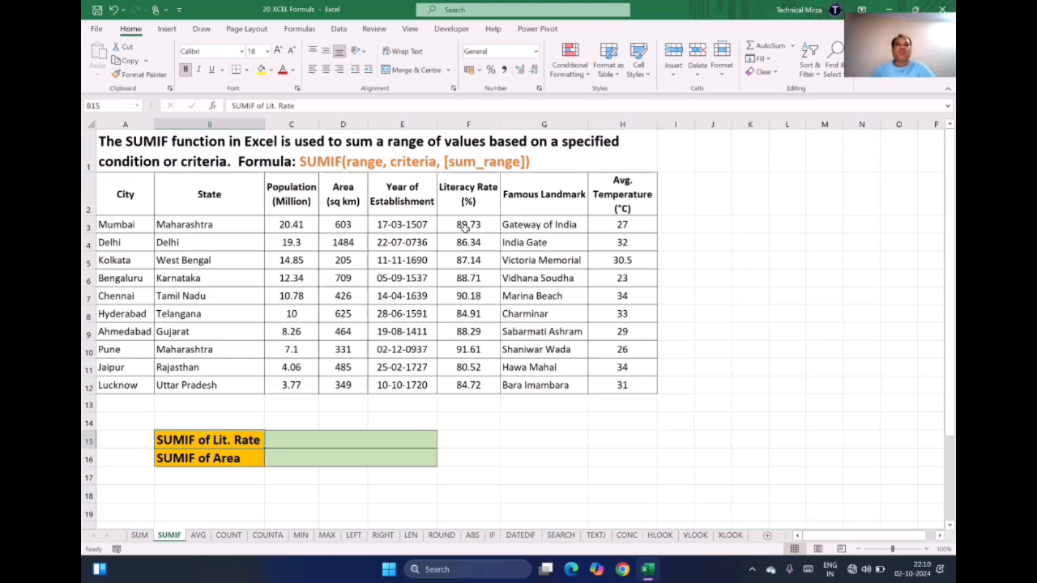
pyautogui.click(452, 225)
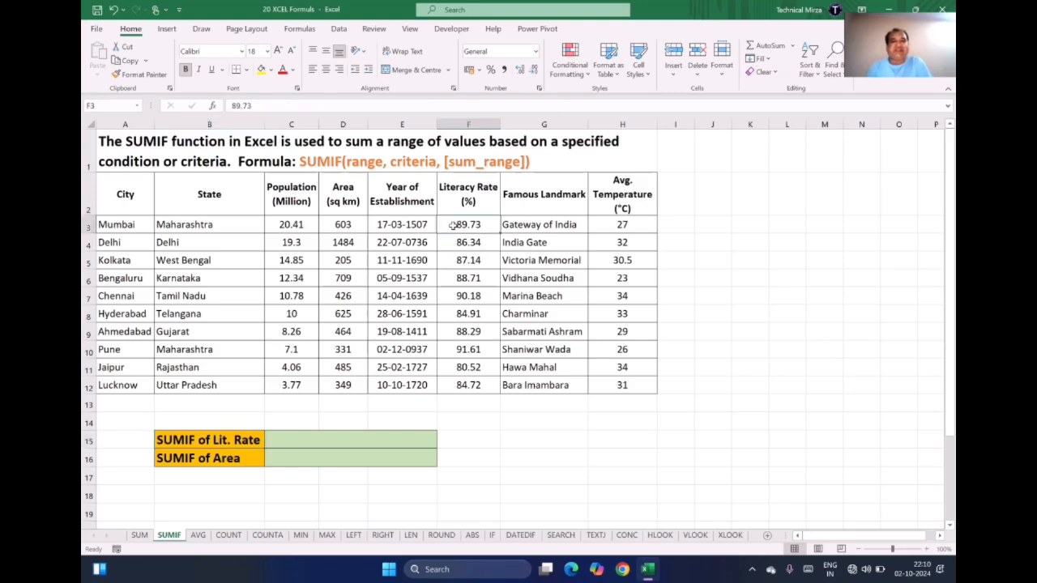
pyautogui.moveTo(452, 225); pyautogui.dragTo(470, 385)
pyautogui.click(468, 386)
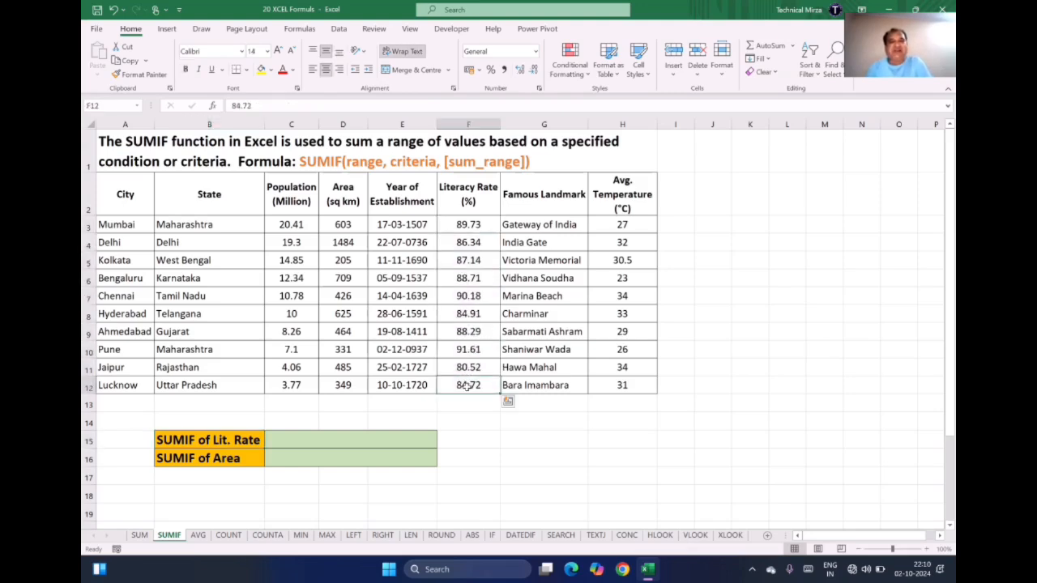
pyautogui.click(461, 228)
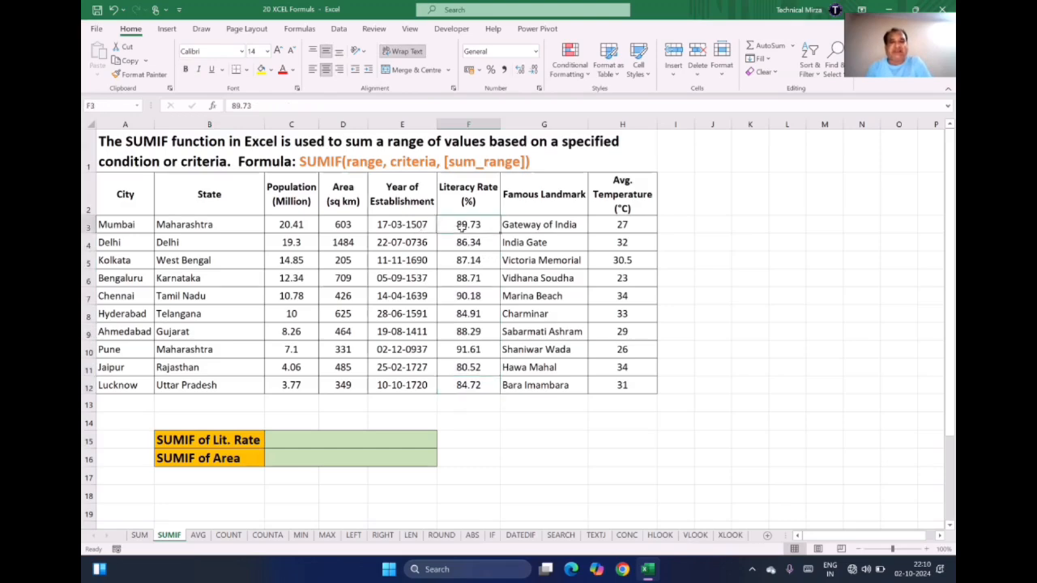
pyautogui.click(461, 367)
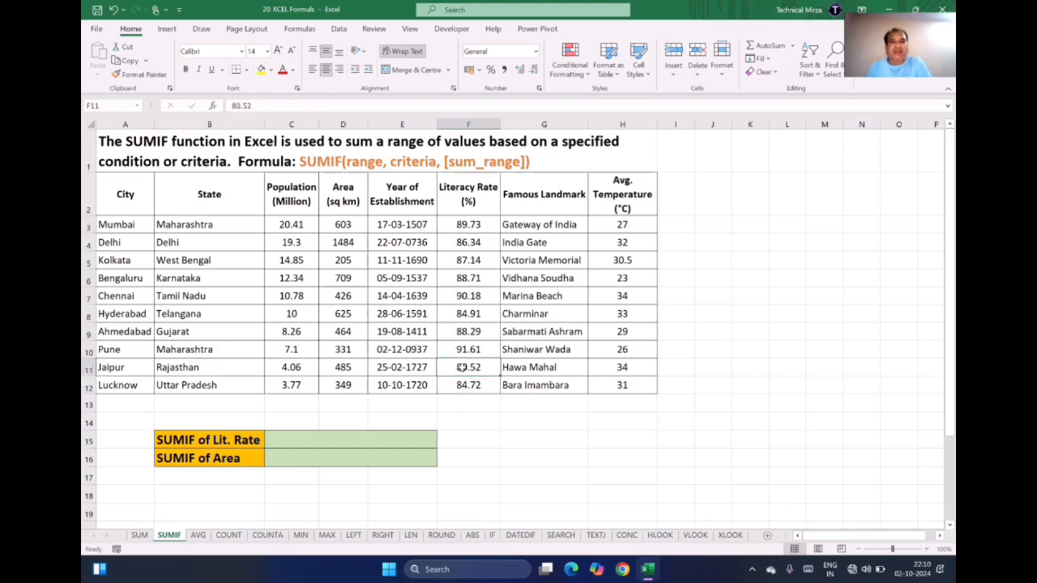
pyautogui.click(458, 316)
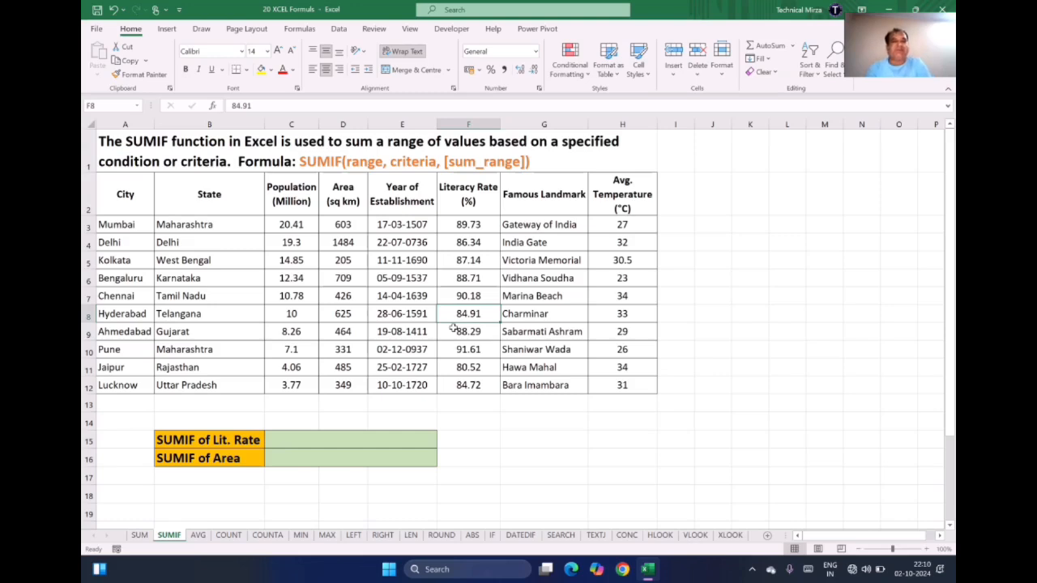
# Sum the literacy rates below 85 in the SUMIF of Lit. Rate result cell C15 with =SUMIF(F3:F12,"<85").
pyautogui.click(297, 440)
pyautogui.write('=sumif')
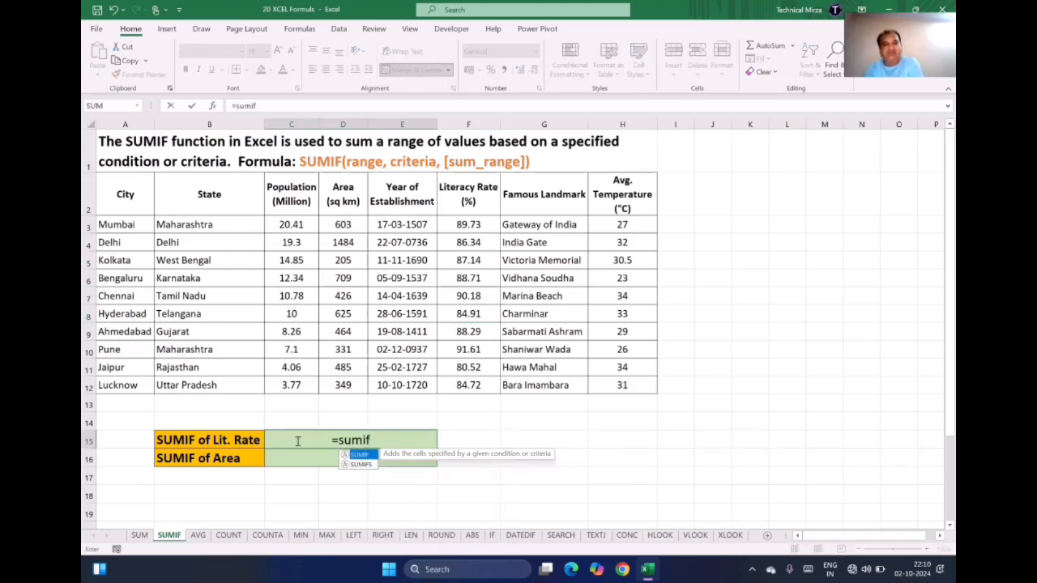
pyautogui.write('(')
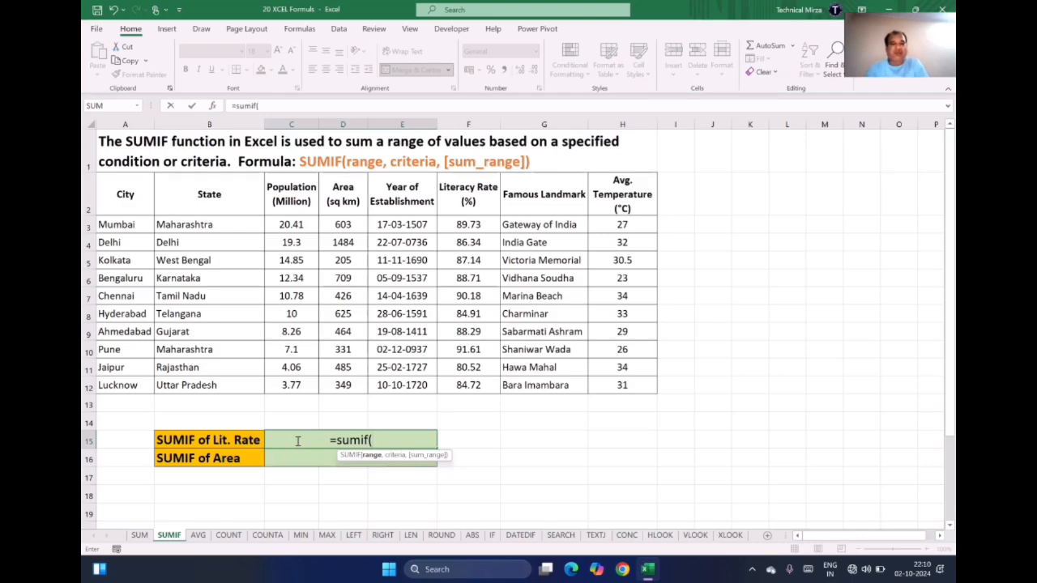
pyautogui.moveTo(466, 225); pyautogui.dragTo(468, 388)
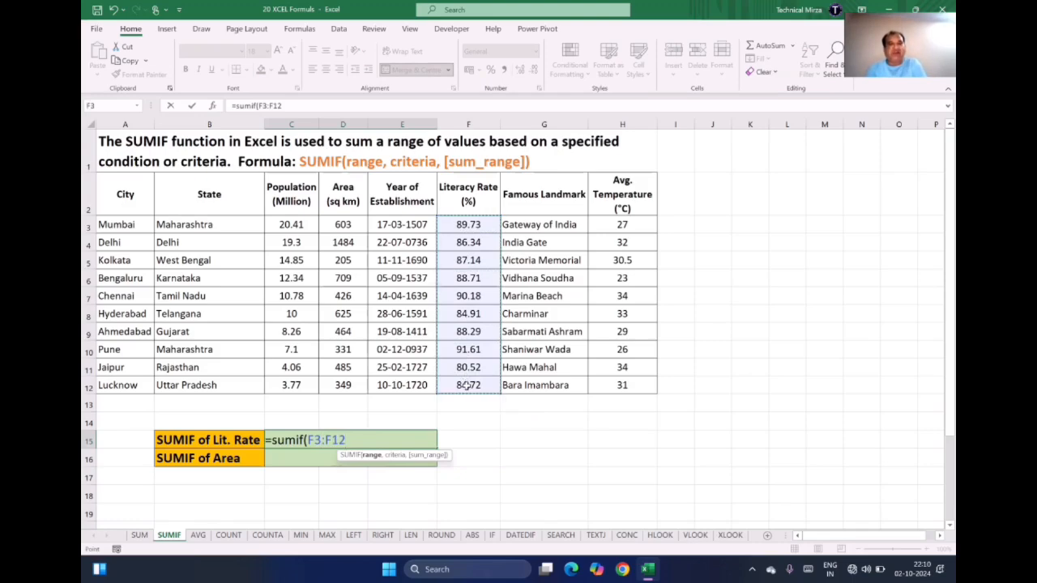
pyautogui.write(',')
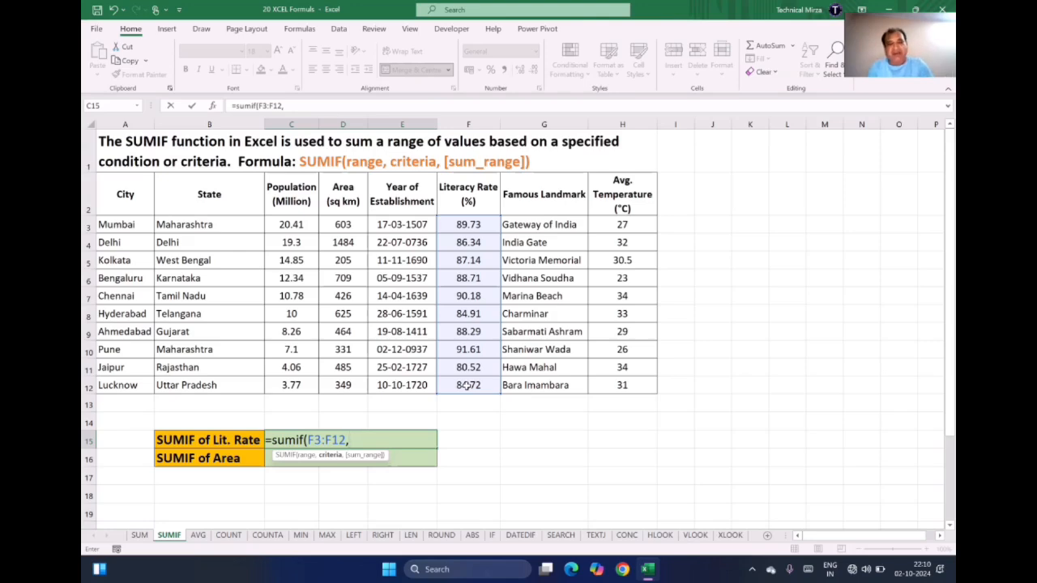
pyautogui.write('"')
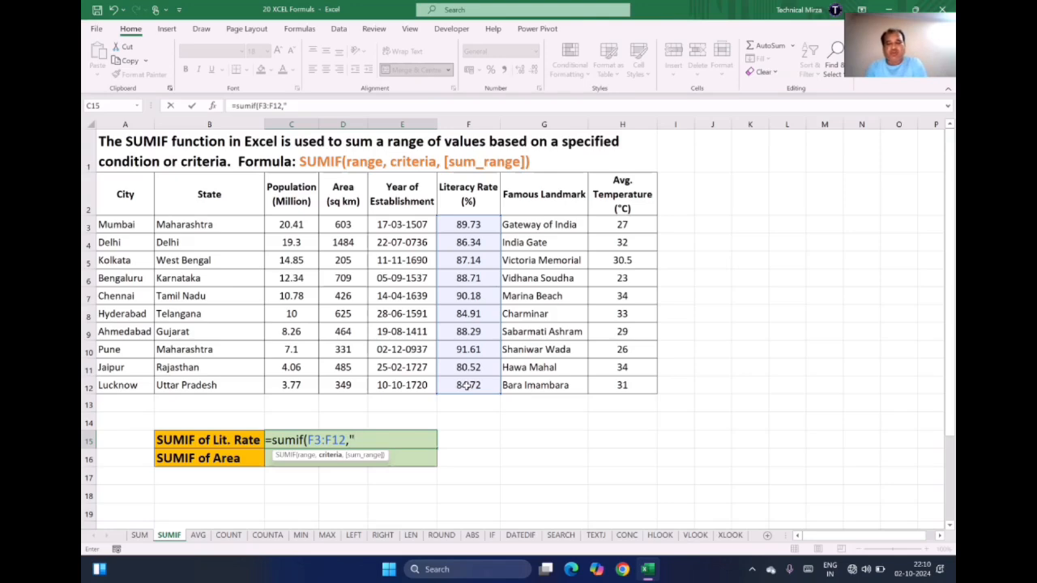
pyautogui.write('<85')
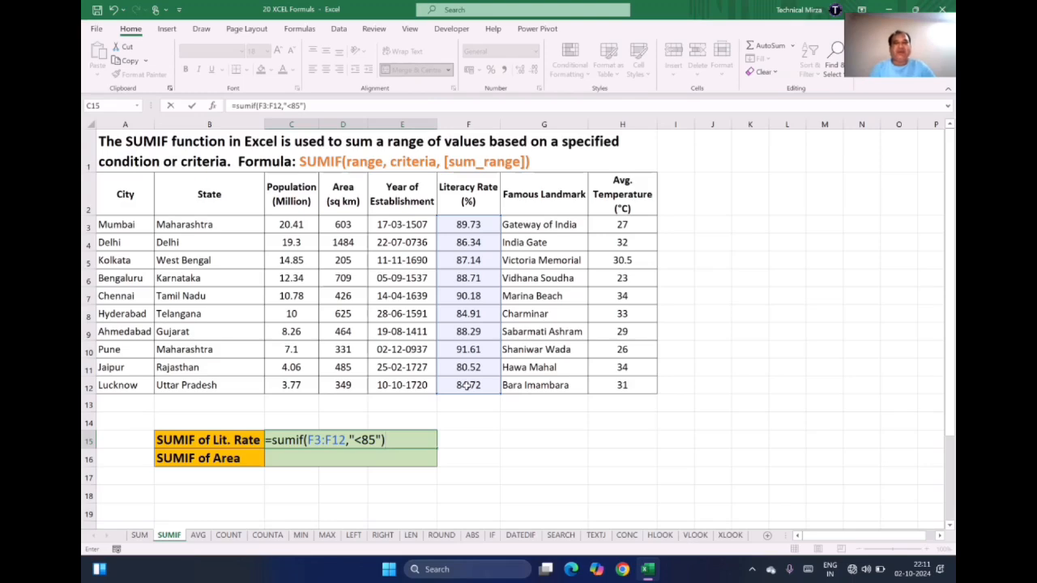
pyautogui.press('Return')
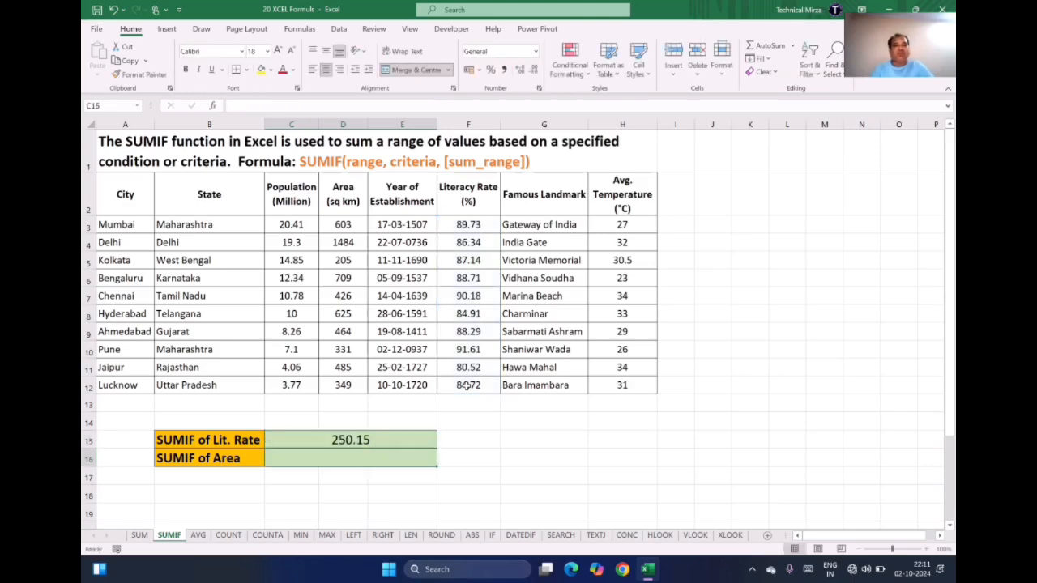
pyautogui.press('Down')
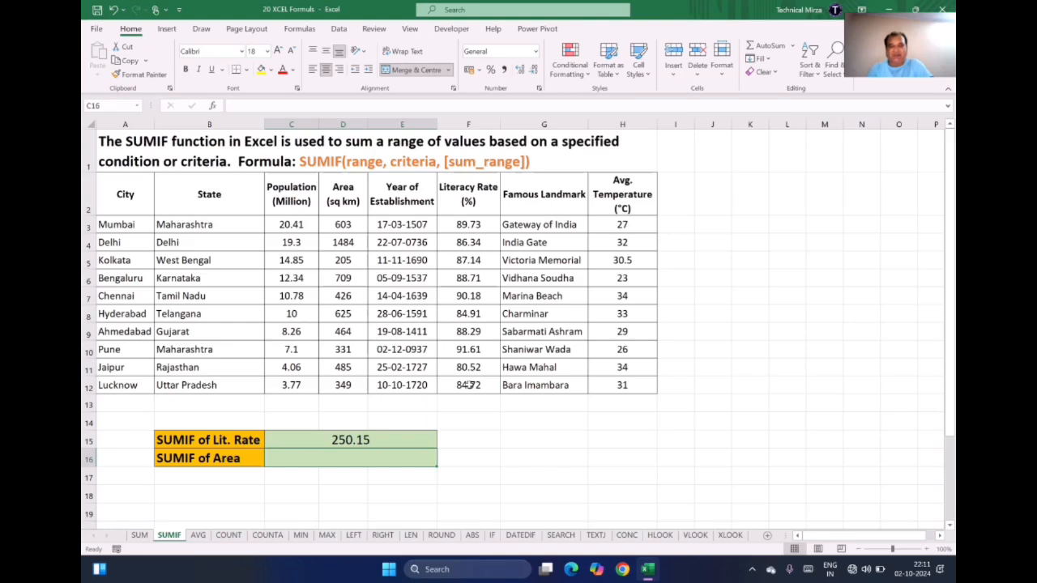
# Check the literacy sum by selecting F11:F12 together with F8, and compare it with the result in C15.
pyautogui.moveTo(469, 385)
pyautogui.mouseDown()
pyautogui.moveTo(458, 379)
pyautogui.moveTo(464, 370)
pyautogui.mouseUp()
pyautogui.keyDown('ctrl'); pyautogui.click(467, 315); pyautogui.keyUp('ctrl')
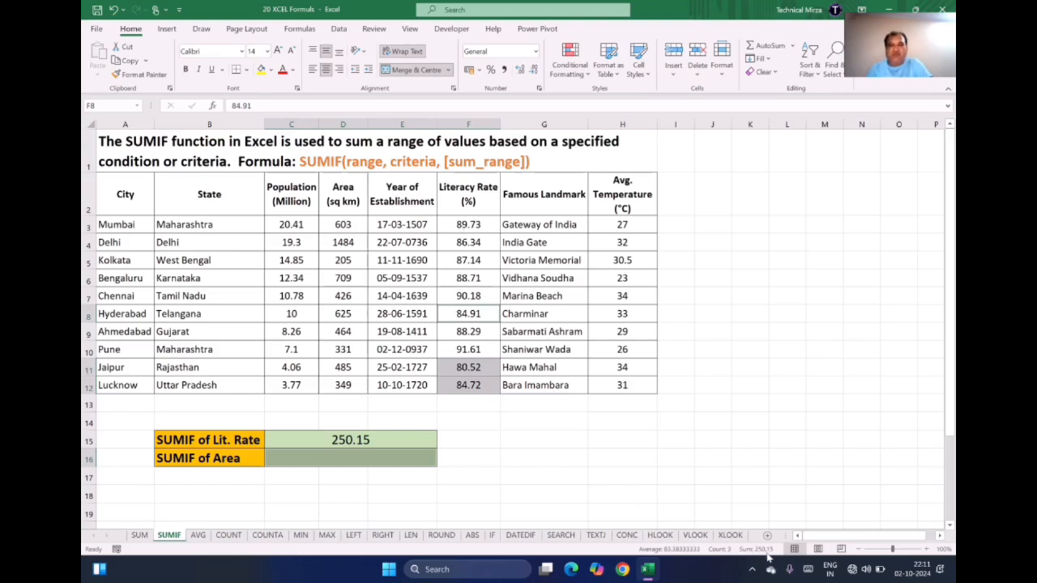
pyautogui.click(316, 447)
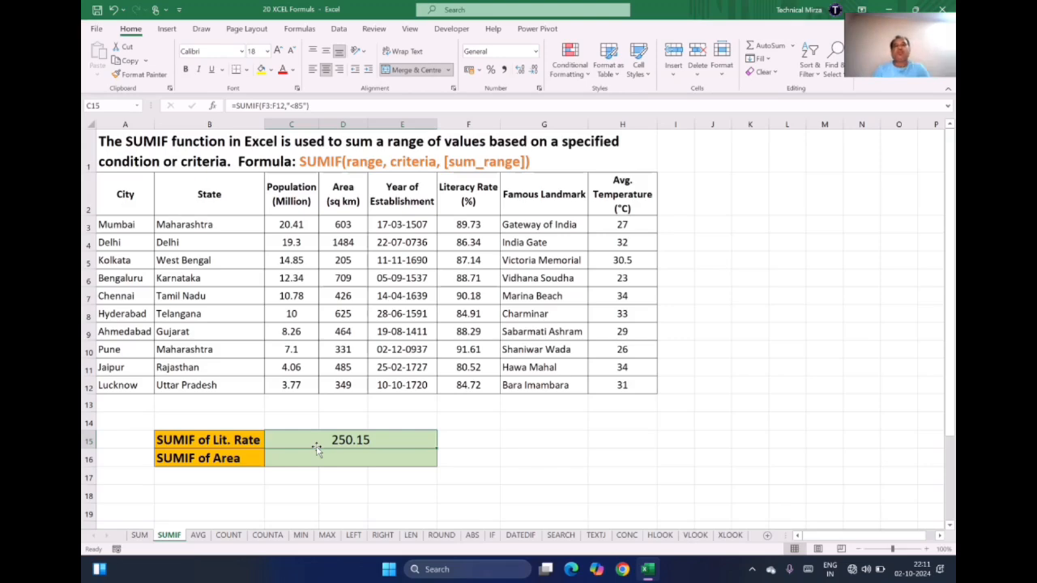
# Sum the average temperatures above 27 in cell H13 with the formula =SUMIF(H3:H12,">27").
pyautogui.click(604, 405)
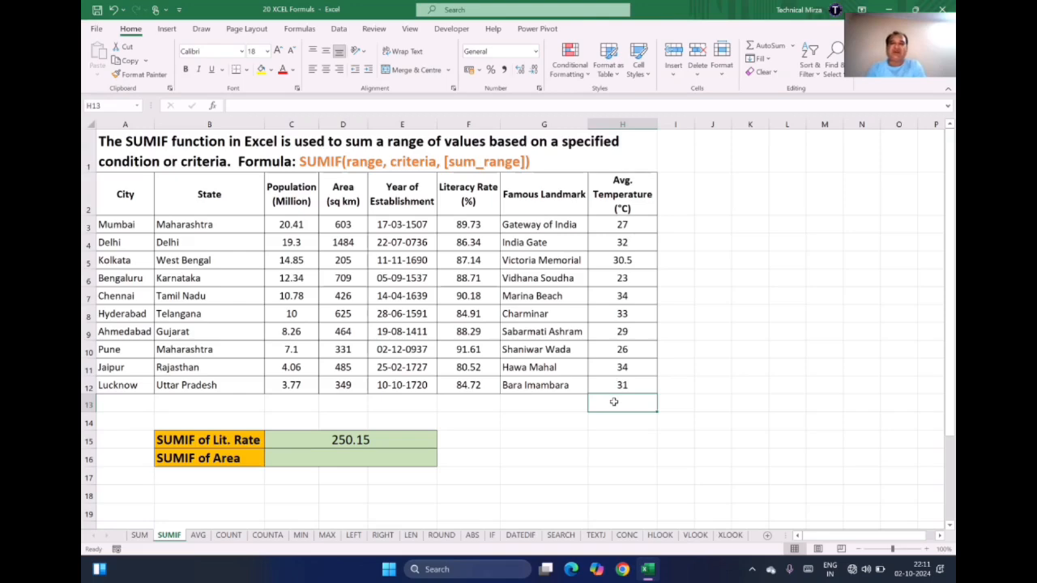
pyautogui.write('=')
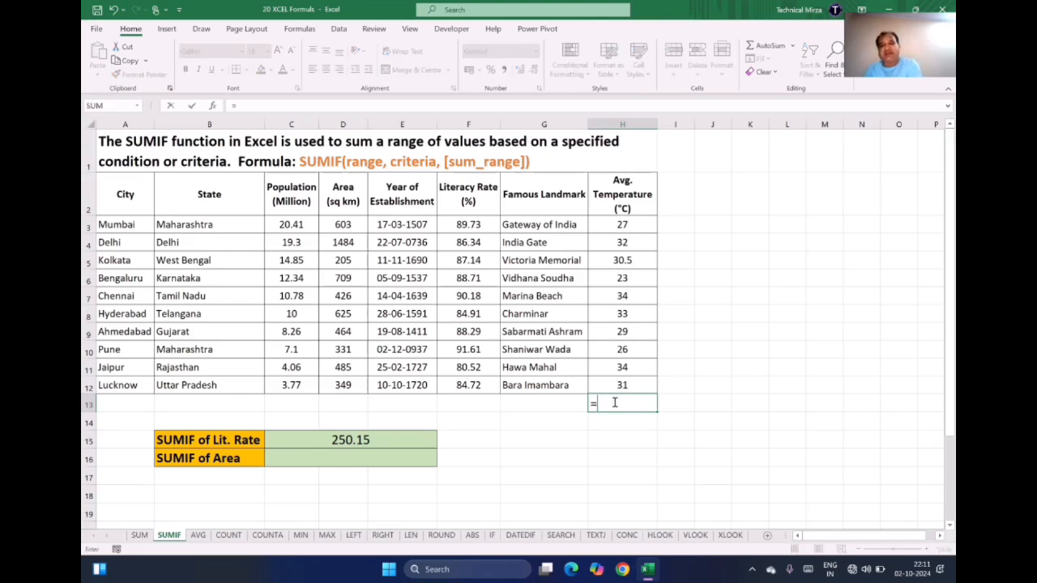
pyautogui.write('sum(')
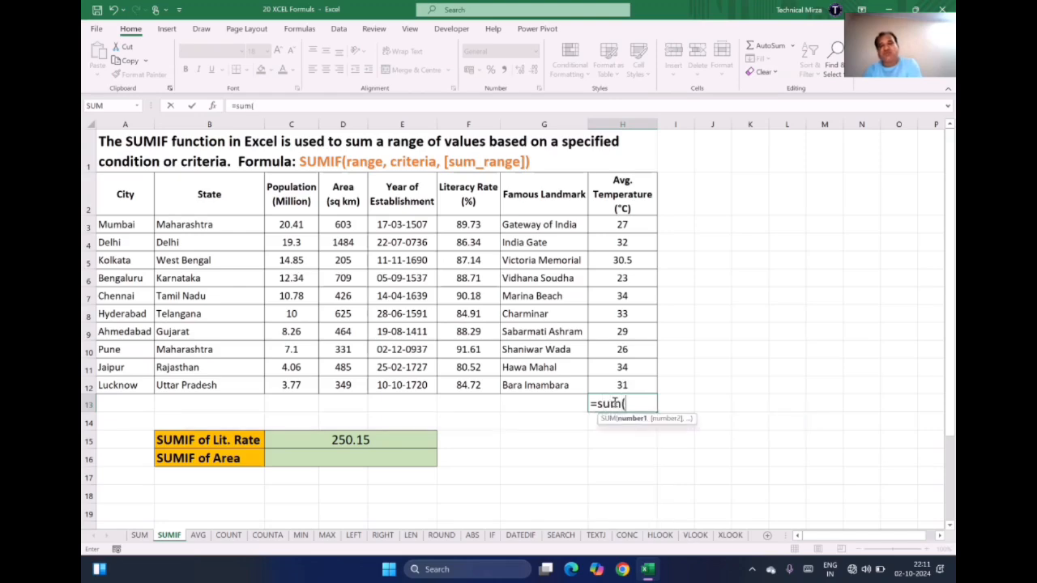
pyautogui.press('BackSpace')
pyautogui.write('if9')
pyautogui.press('BackSpace')
pyautogui.write('(')
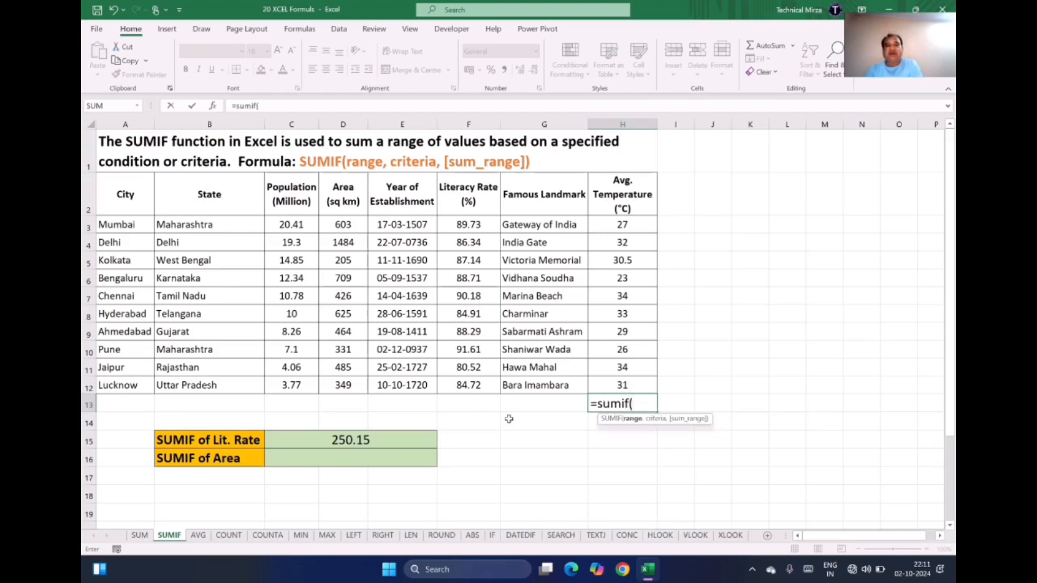
pyautogui.moveTo(608, 226); pyautogui.dragTo(616, 388)
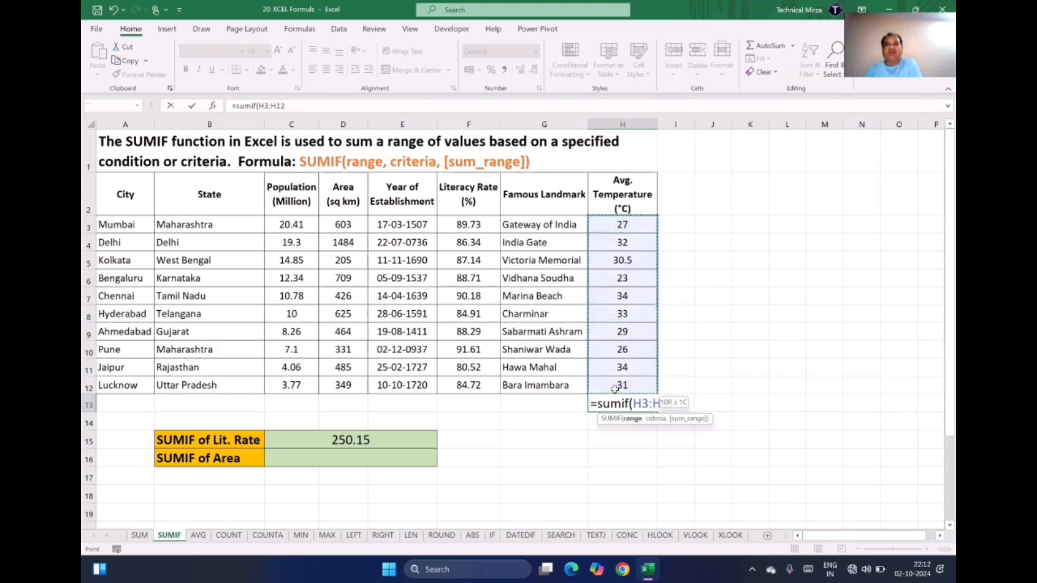
pyautogui.write(',')
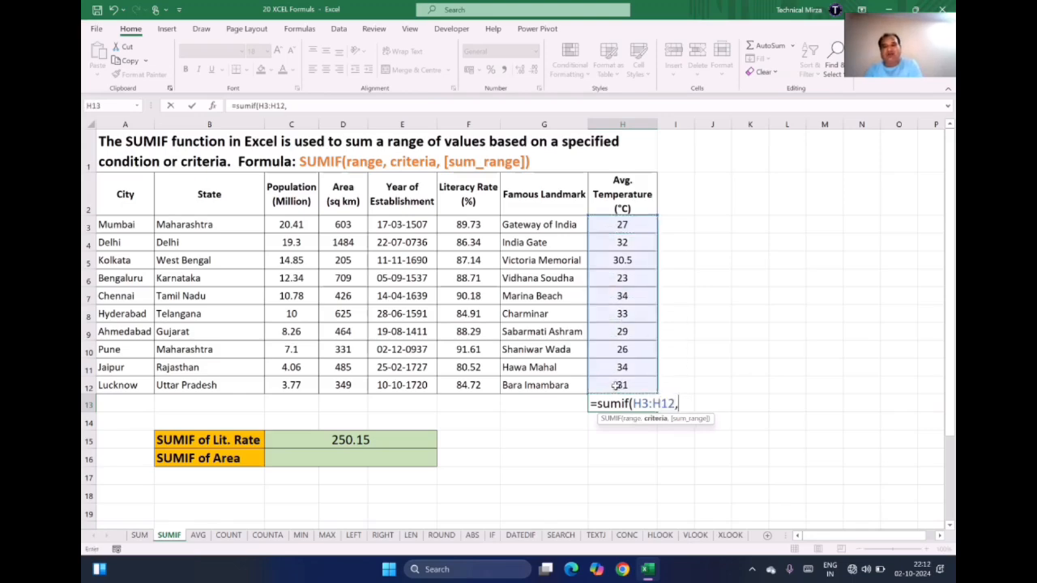
pyautogui.write('"')
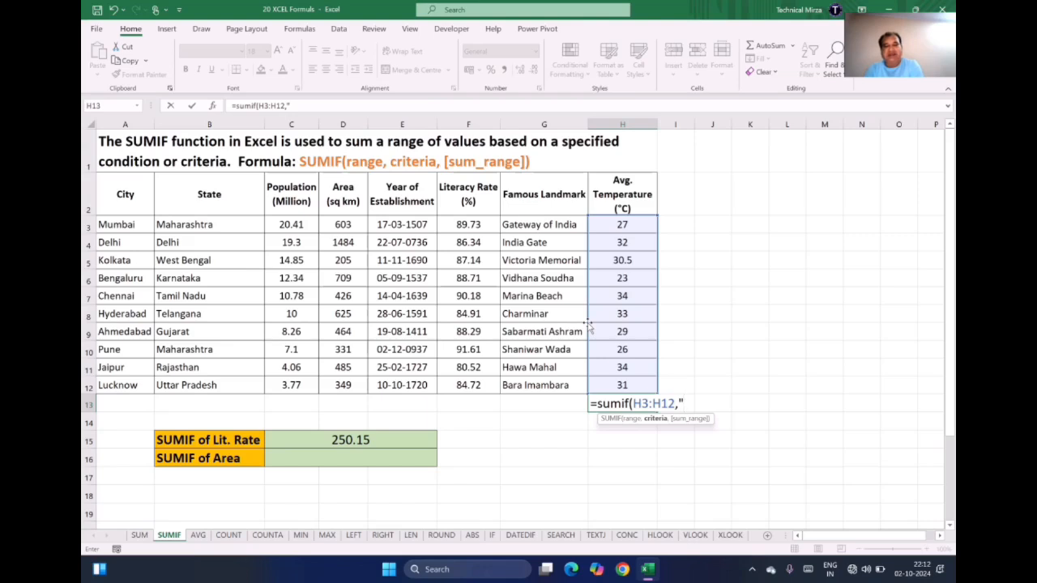
pyautogui.write('>27")')
pyautogui.press('Return')
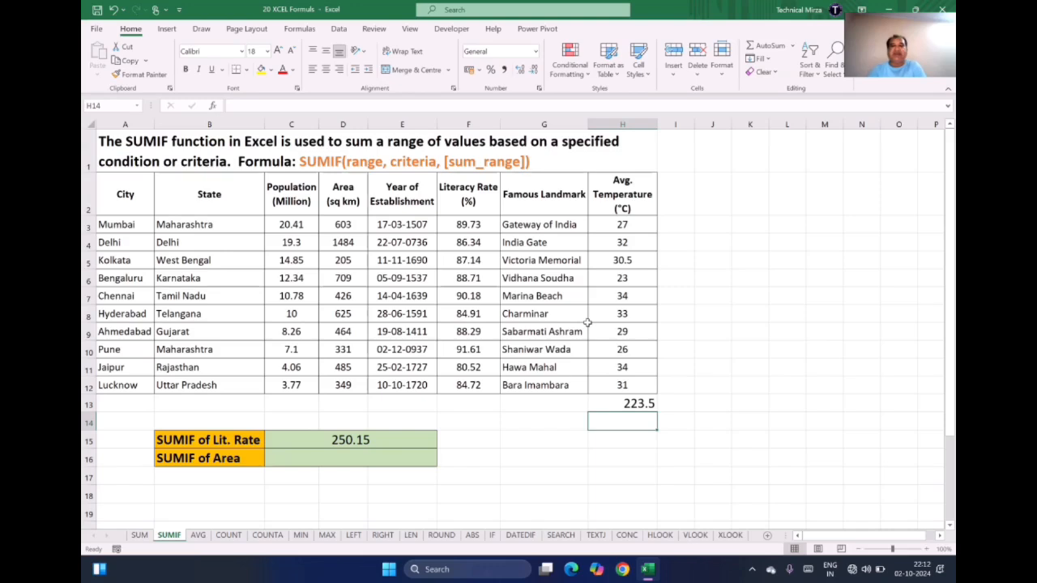
pyautogui.click(615, 402)
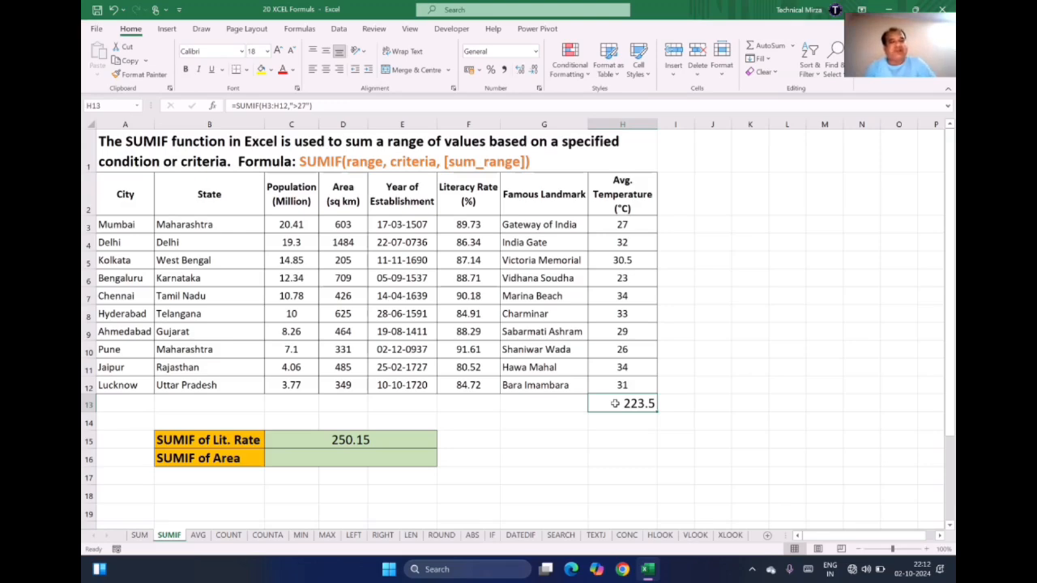
# Open the AVG sheet and examine the areas in D3:D12, the city names and the blank row 13 beneath the table.
pyautogui.click(198, 536)
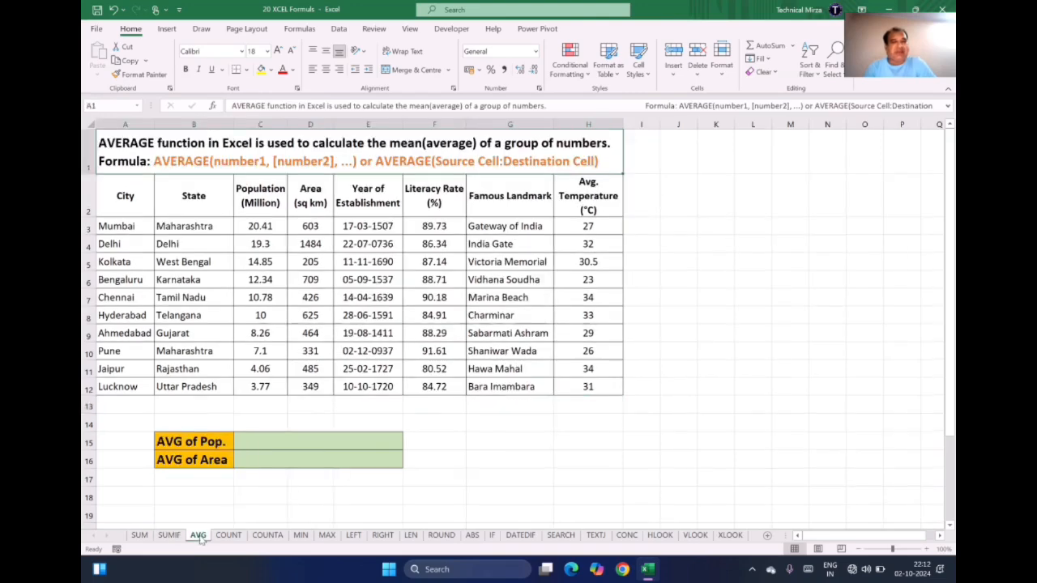
pyautogui.click(366, 435)
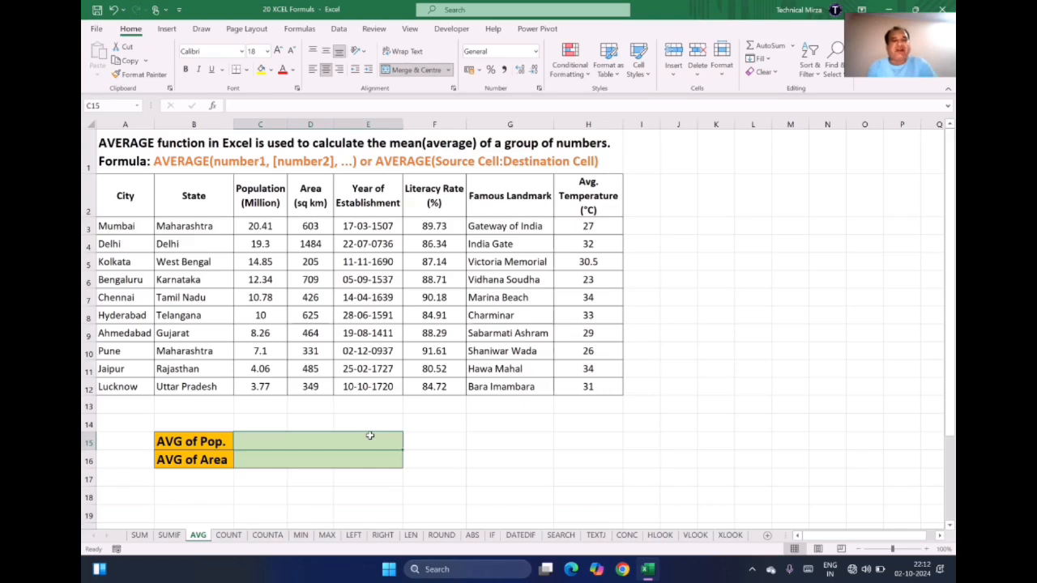
pyautogui.moveTo(306, 223); pyautogui.dragTo(309, 387)
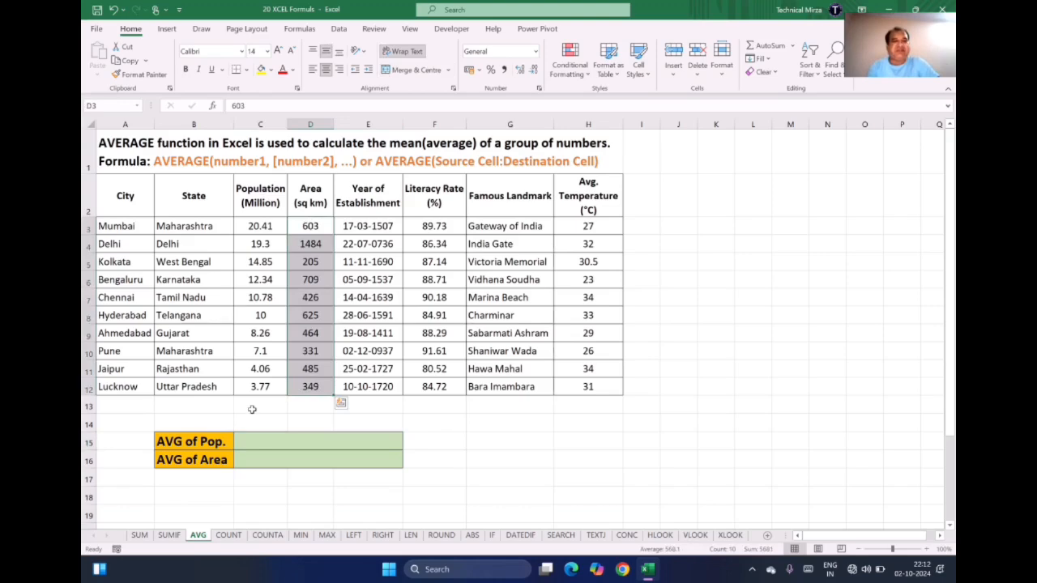
pyautogui.moveTo(252, 404); pyautogui.dragTo(573, 408)
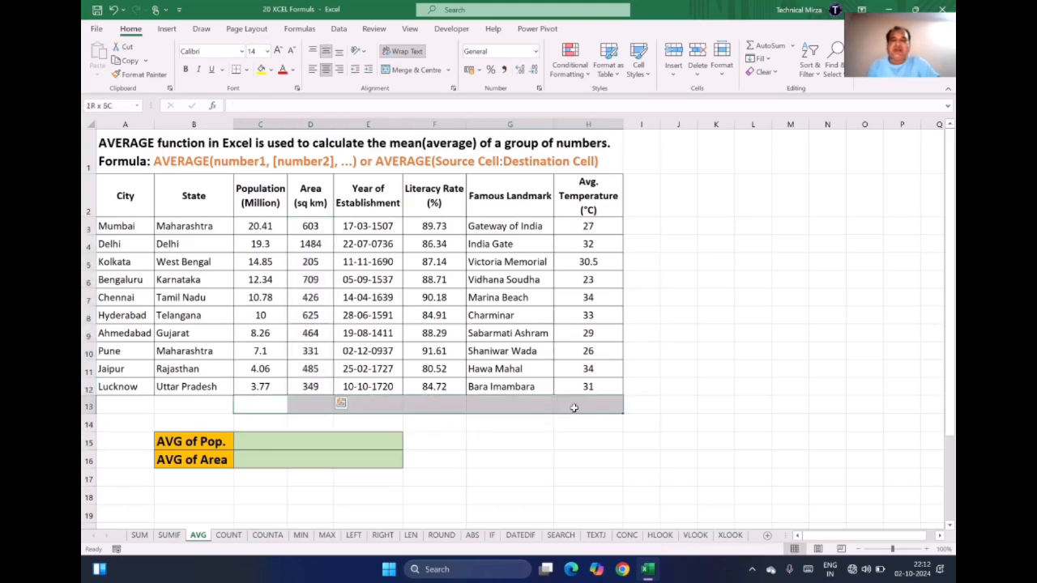
pyautogui.click(651, 412)
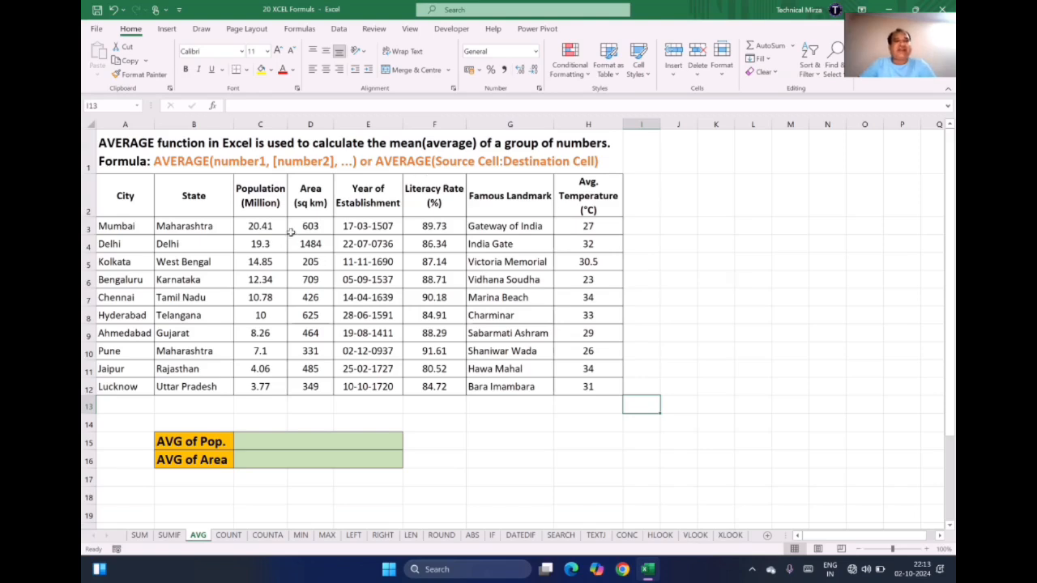
pyautogui.click(306, 229)
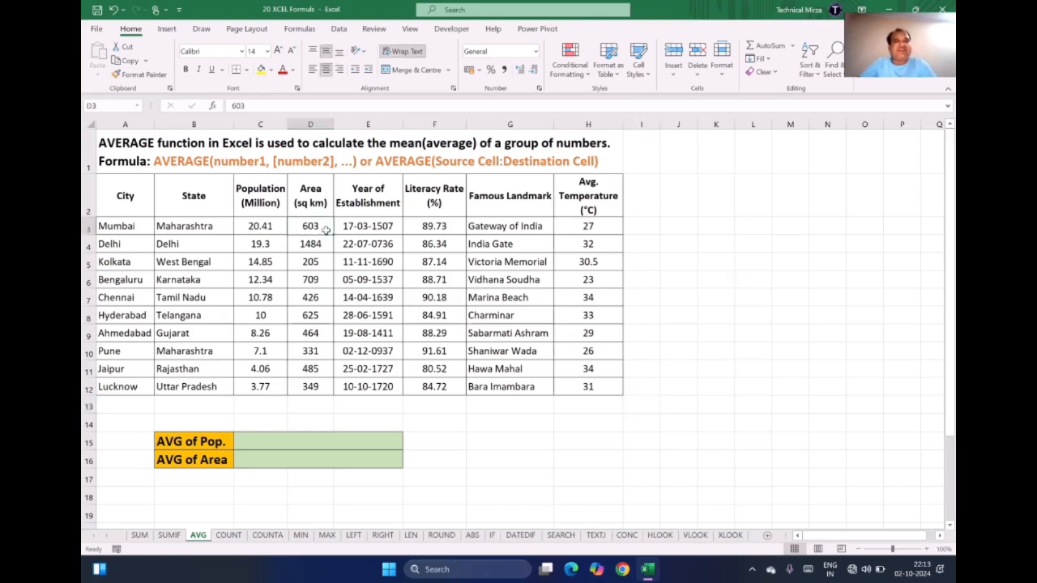
pyautogui.moveTo(315, 227); pyautogui.dragTo(312, 389)
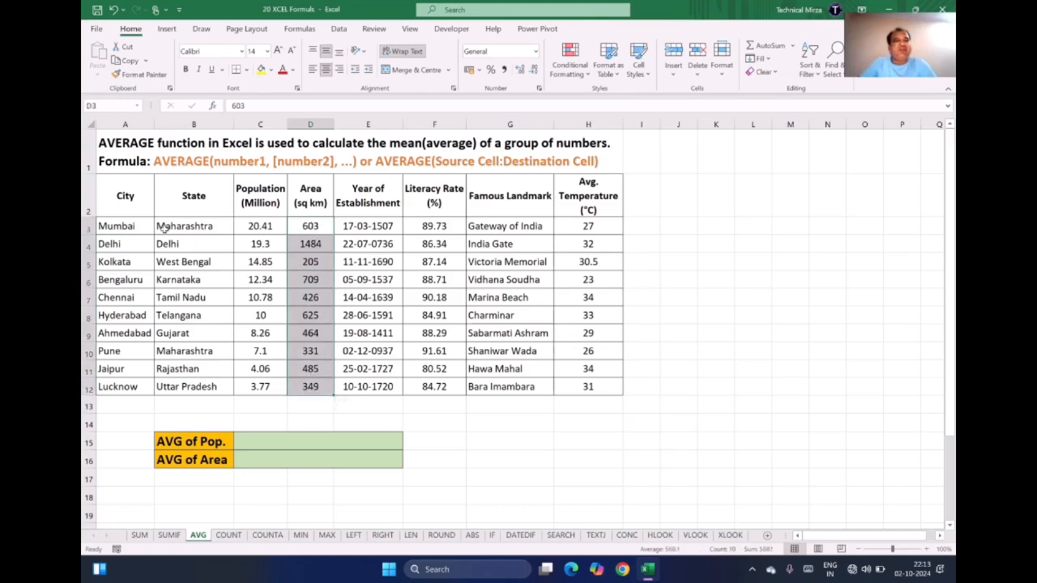
pyautogui.click(121, 226)
pyautogui.moveTo(123, 265); pyautogui.dragTo(128, 403)
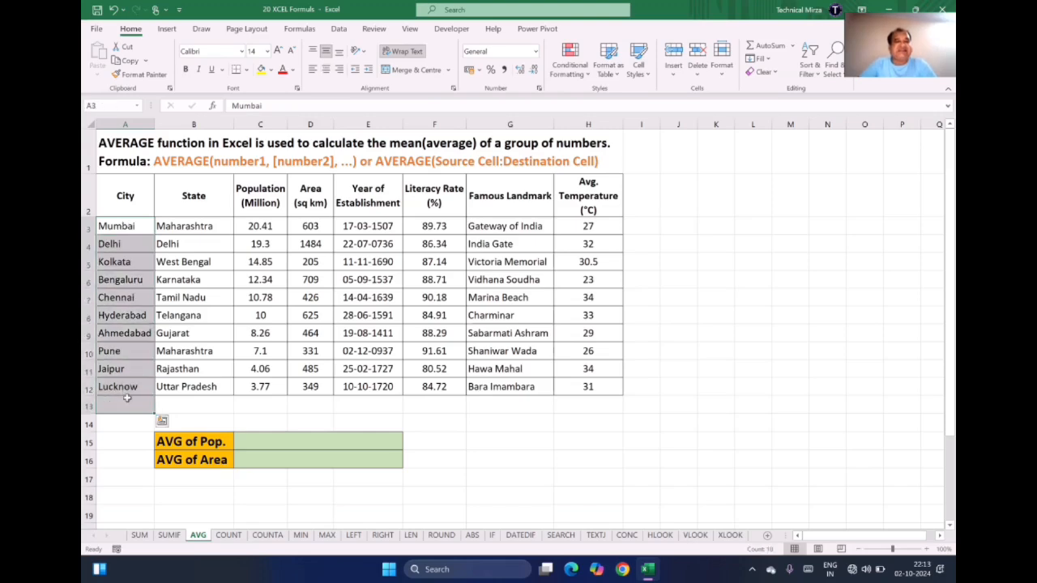
pyautogui.moveTo(316, 229); pyautogui.dragTo(313, 388)
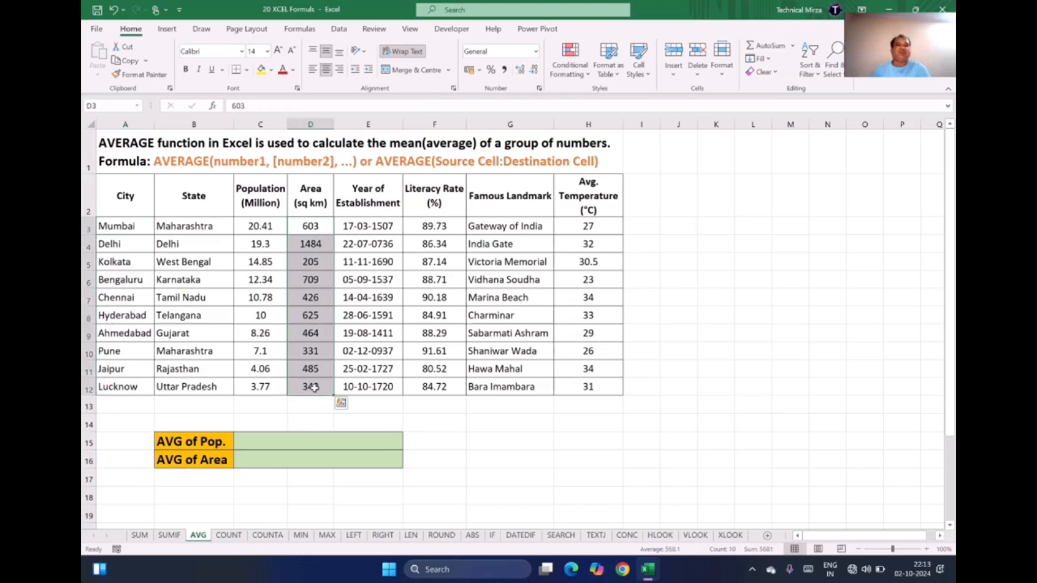
# Average the city areas in the AVG of Area result cell C16 with the formula =AVERAGE(D3:D12).
pyautogui.click(263, 462)
pyautogui.write('=s')
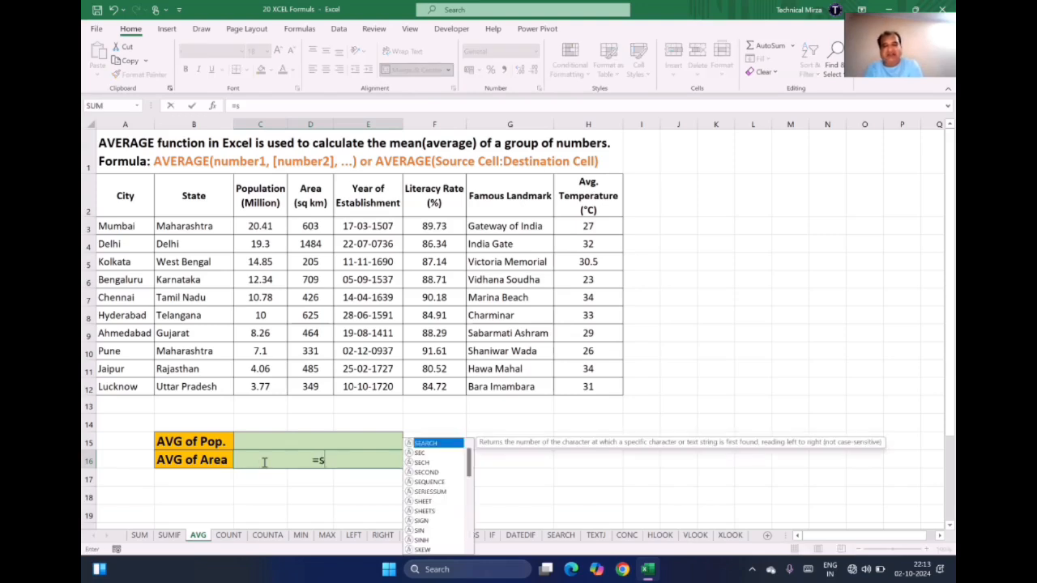
pyautogui.press('BackSpace')
pyautogui.write('a')
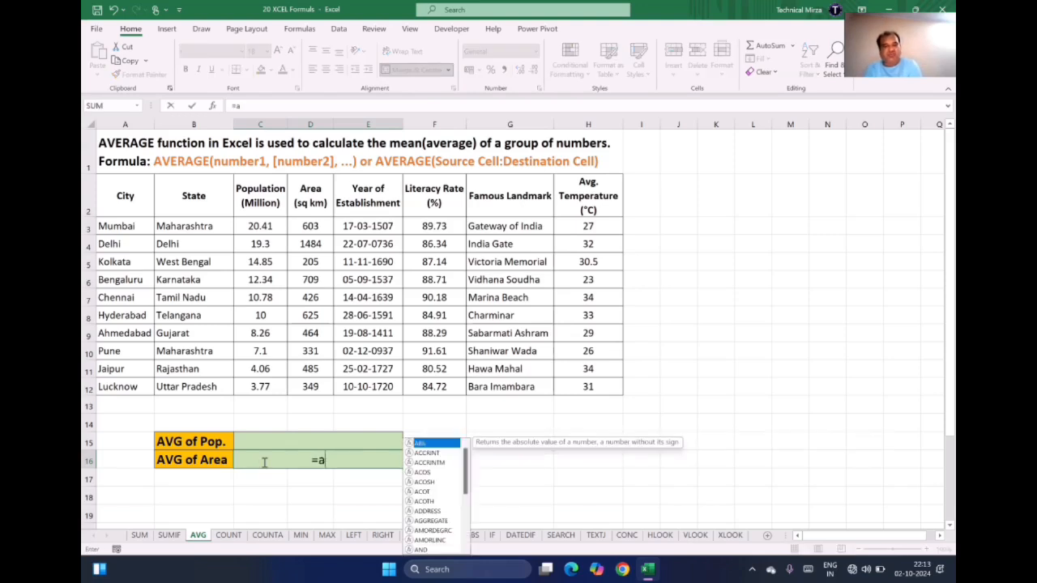
pyautogui.write('verage(')
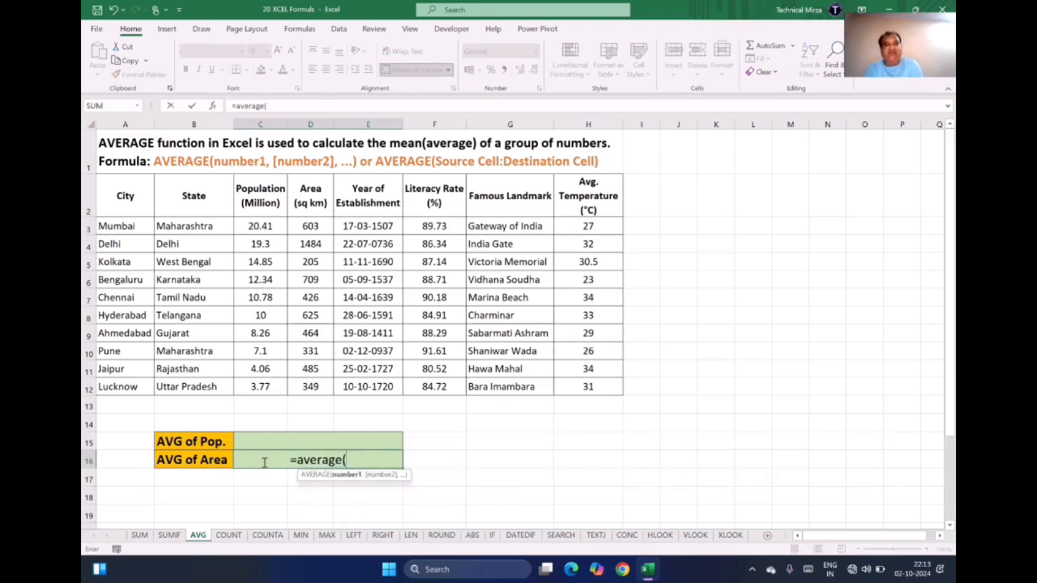
pyautogui.moveTo(312, 227); pyautogui.dragTo(307, 382)
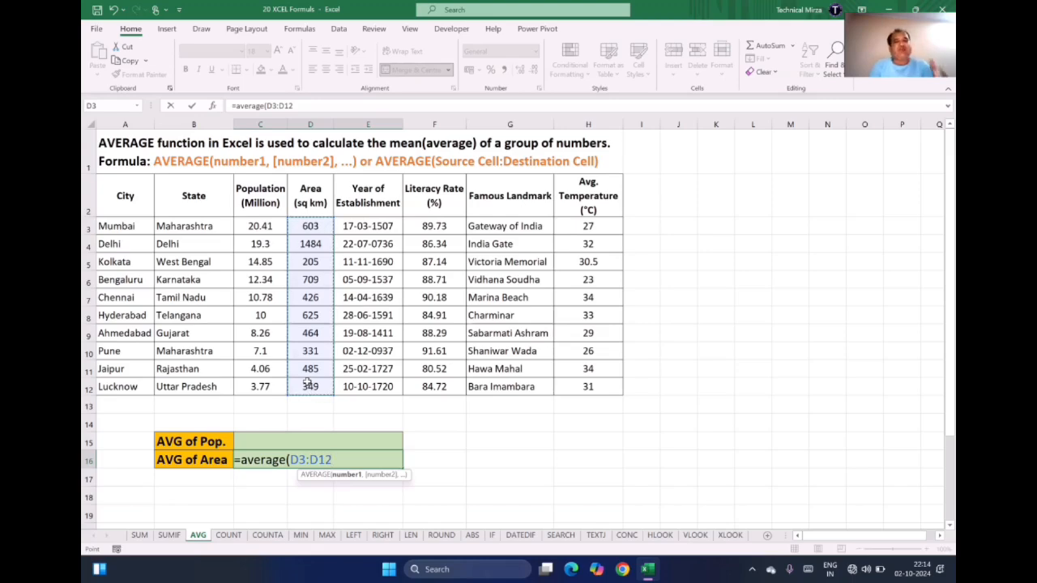
pyautogui.click(308, 459)
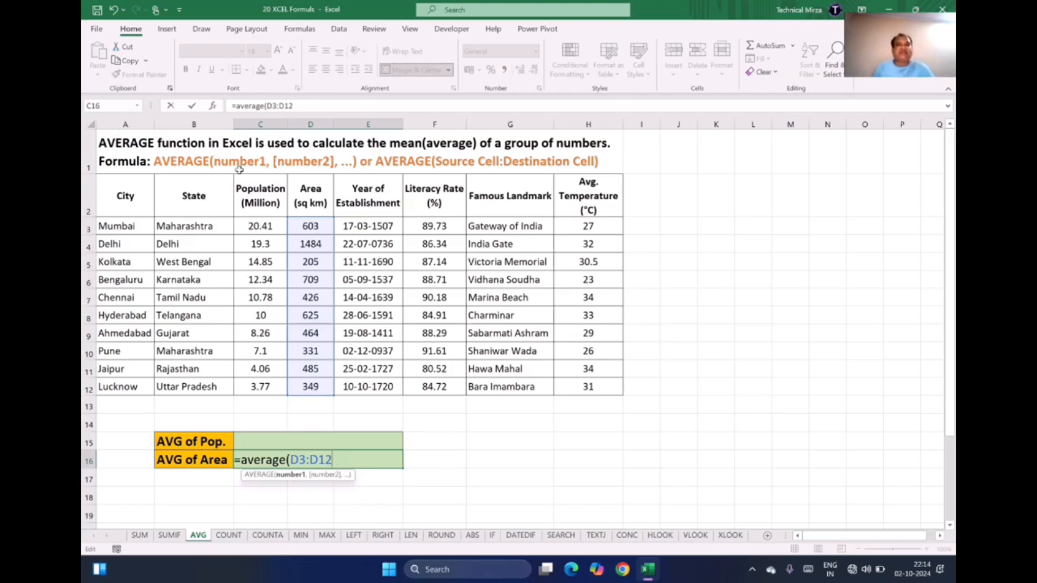
pyautogui.write(')')
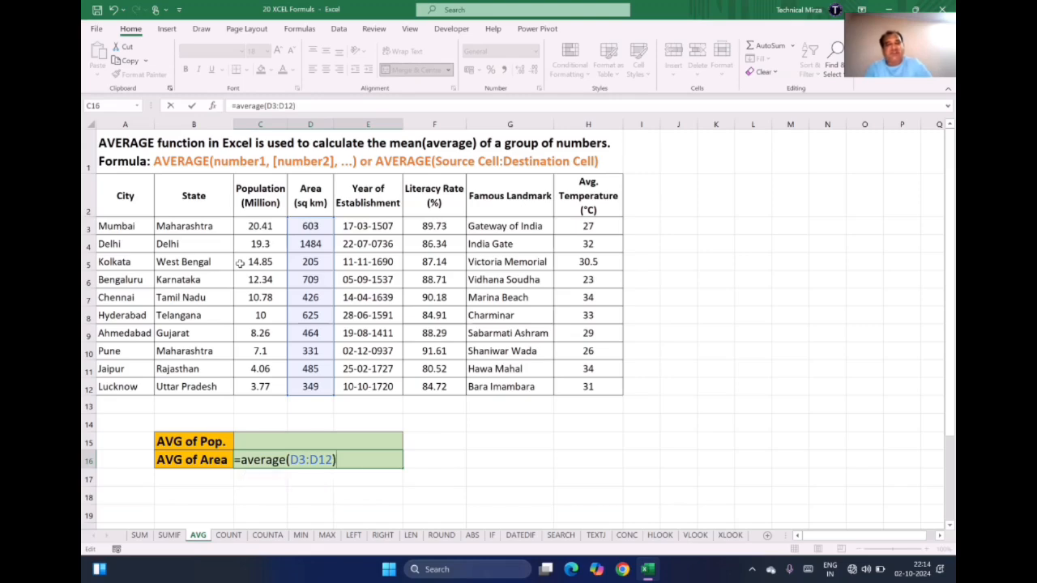
pyautogui.press('Return')
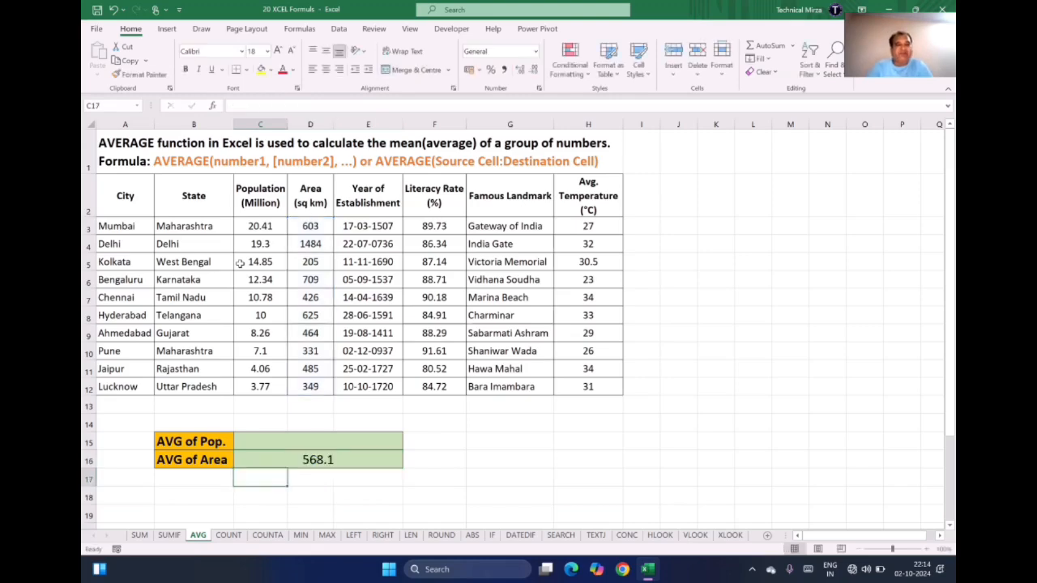
# Review the area average formula in C16 against the area values in column D.
pyautogui.click(309, 462)
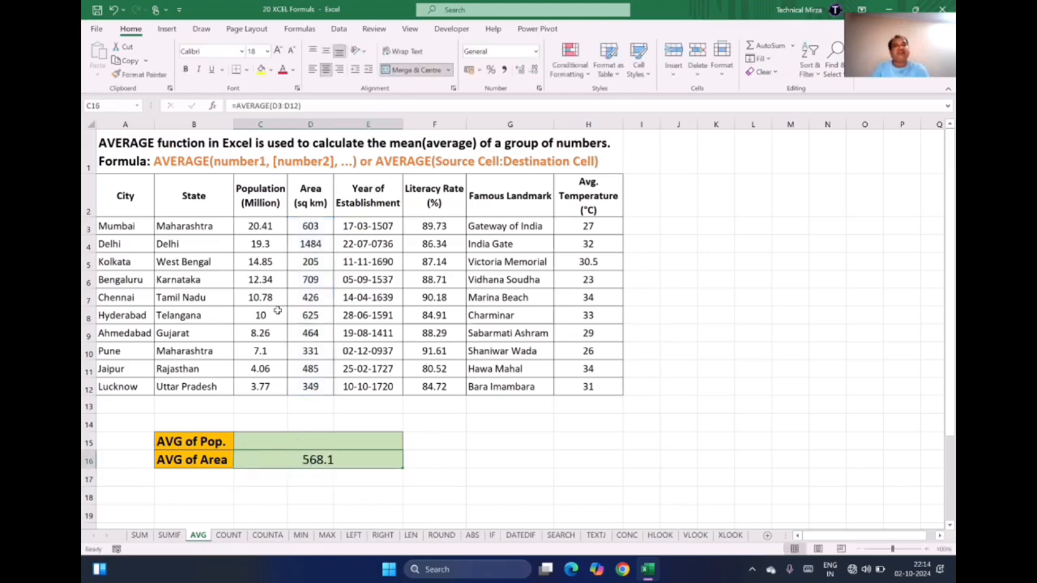
pyautogui.moveTo(310, 226); pyautogui.dragTo(312, 384)
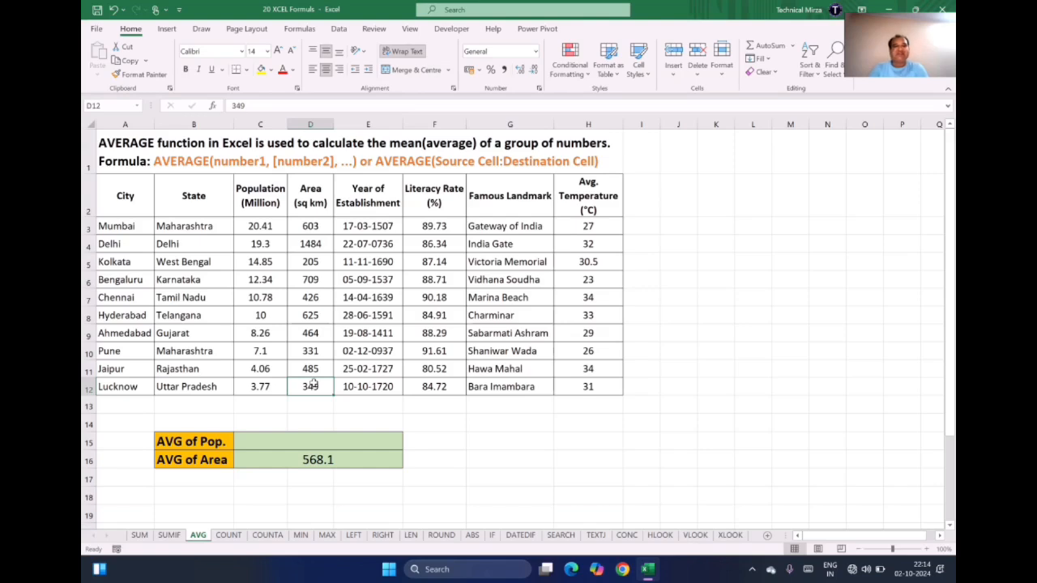
pyautogui.click(299, 409)
pyautogui.click(305, 459)
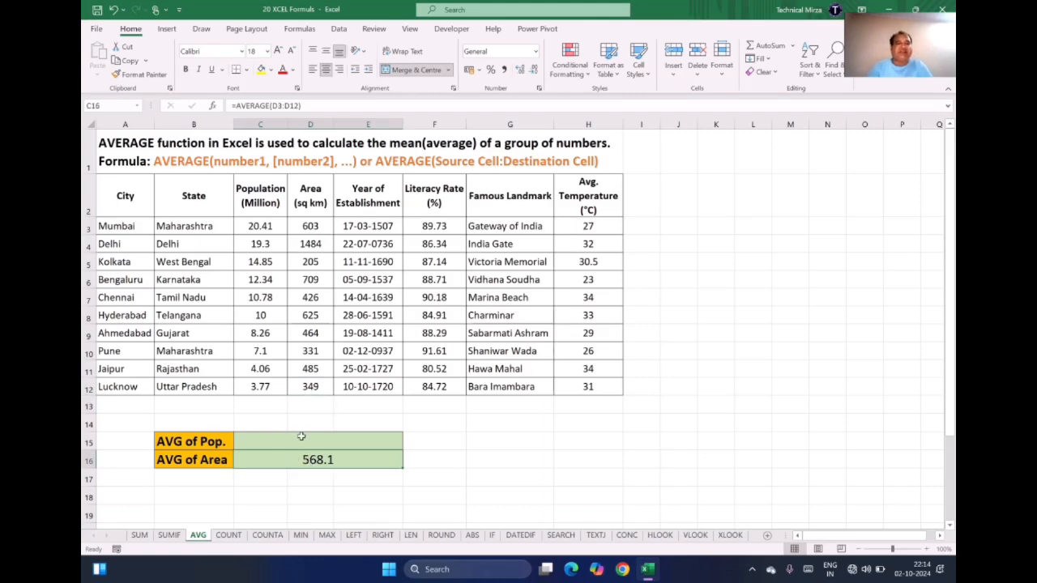
# Average the city populations in the AVG of Pop. result cell C15 with the formula =AVERAGE(C3:C12).
pyautogui.click(301, 437)
pyautogui.write('=')
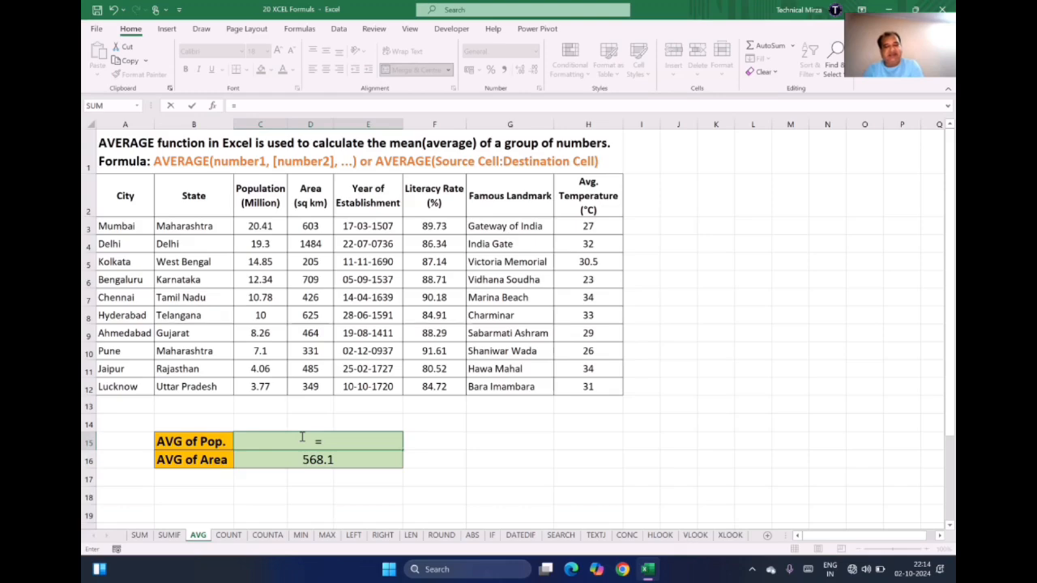
pyautogui.write('a')
pyautogui.press('BackSpace')
pyautogui.write('average')
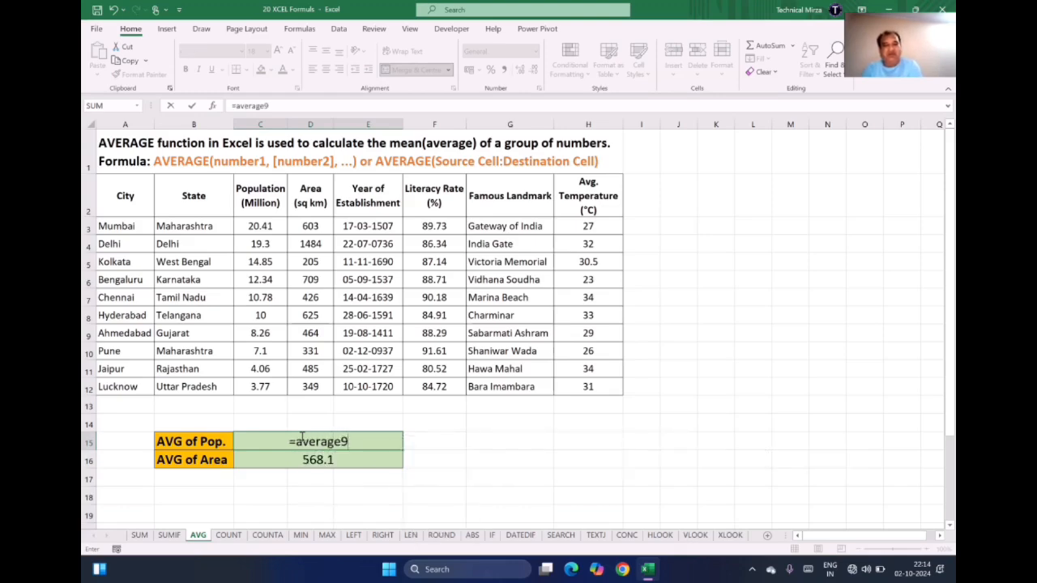
pyautogui.write('(')
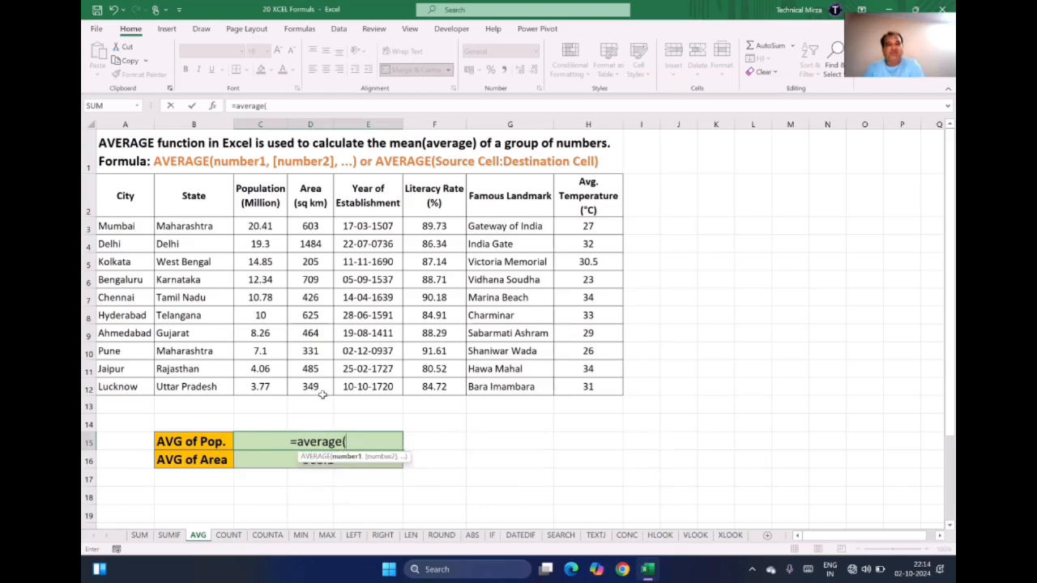
pyautogui.moveTo(261, 227); pyautogui.dragTo(263, 387)
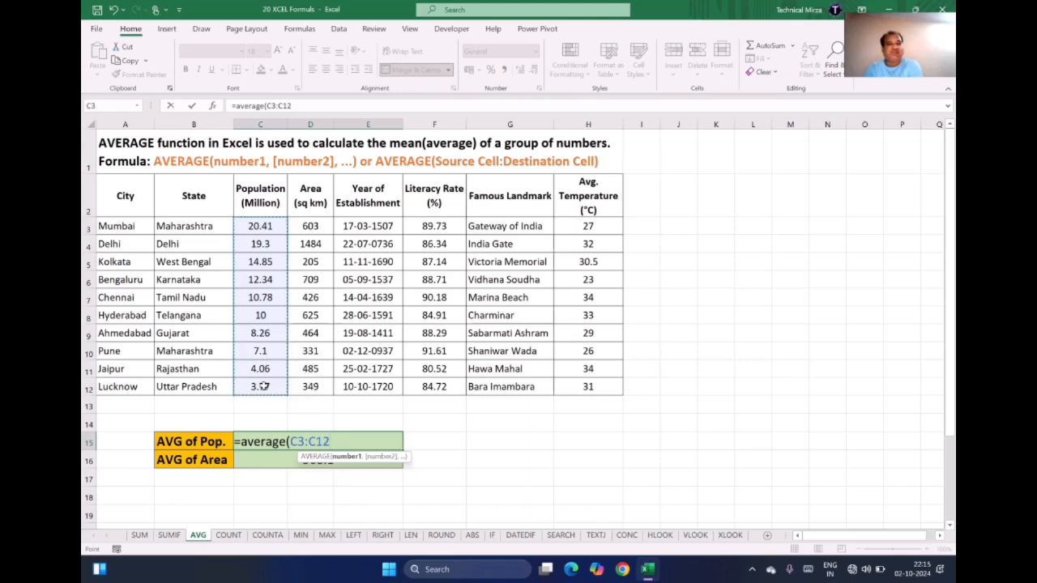
pyautogui.press('Return')
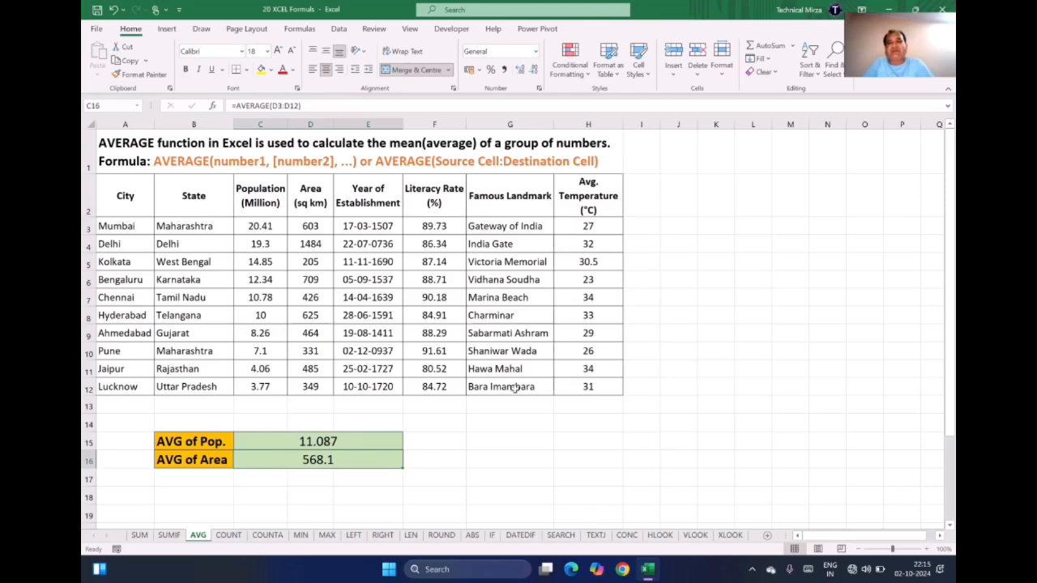
# Average the temperatures in cell H13 beneath the Avg. Temperature column with the formula =AVERAGE(H3:H12).
pyautogui.click(588, 403)
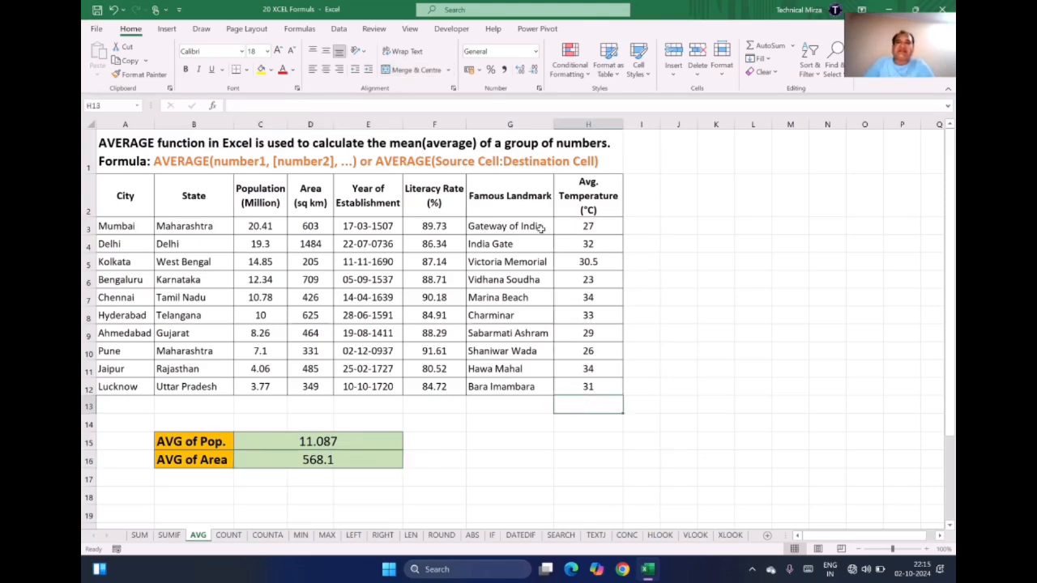
pyautogui.moveTo(587, 226); pyautogui.dragTo(589, 371)
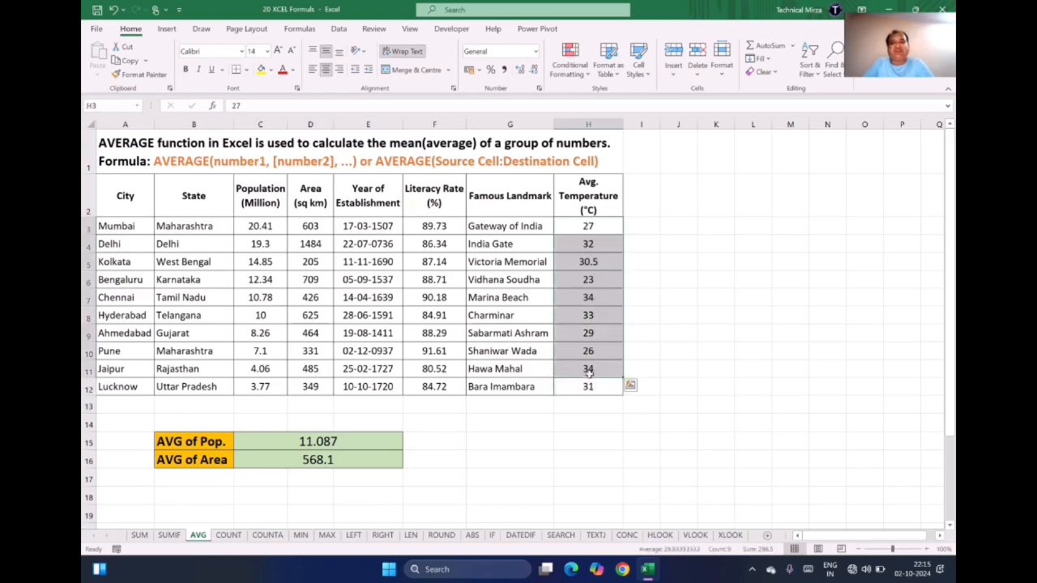
pyautogui.click(586, 403)
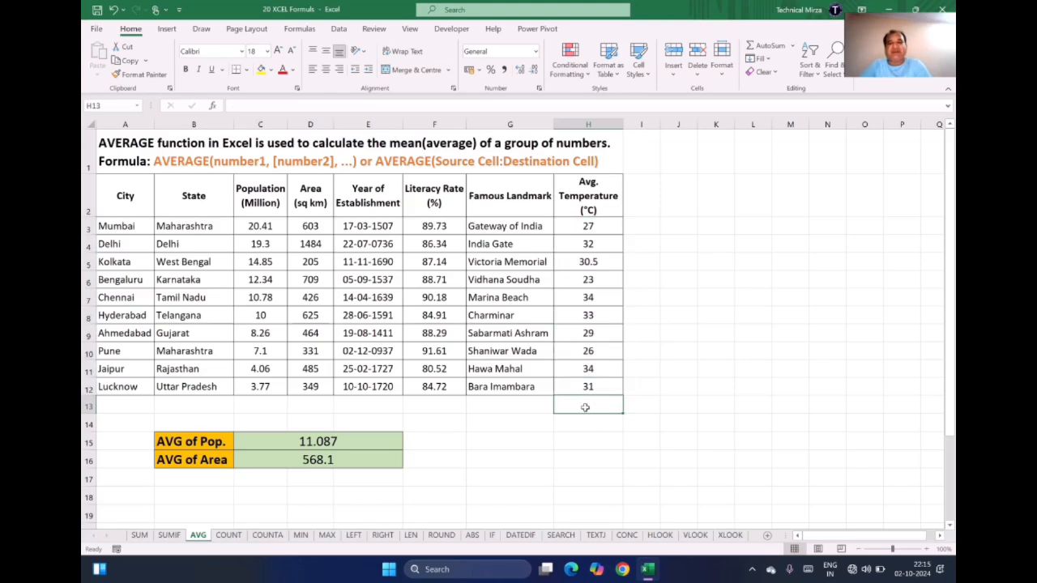
pyautogui.click(259, 405)
pyautogui.click(301, 407)
pyautogui.click(264, 406)
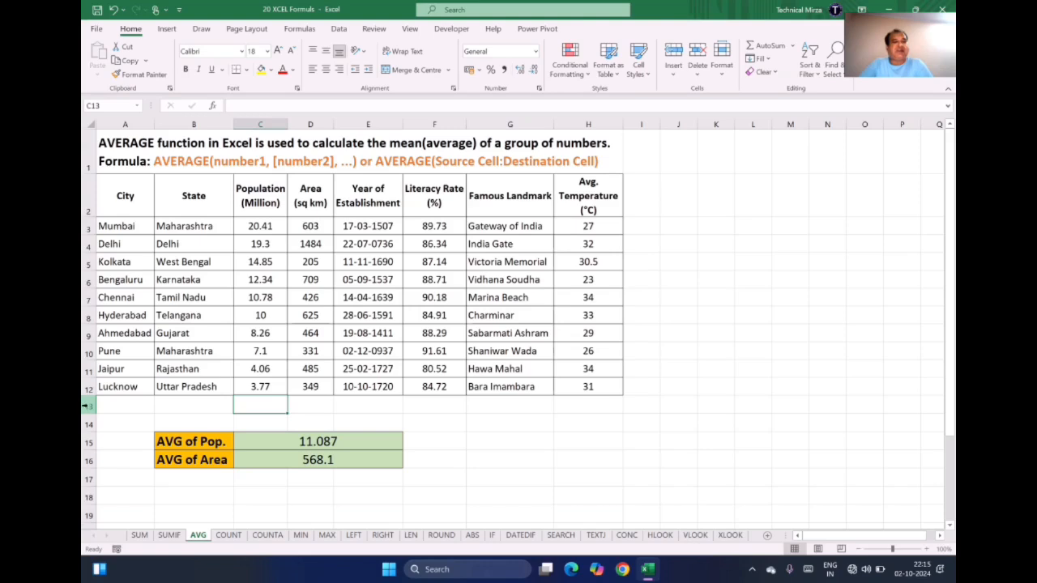
pyautogui.click(581, 408)
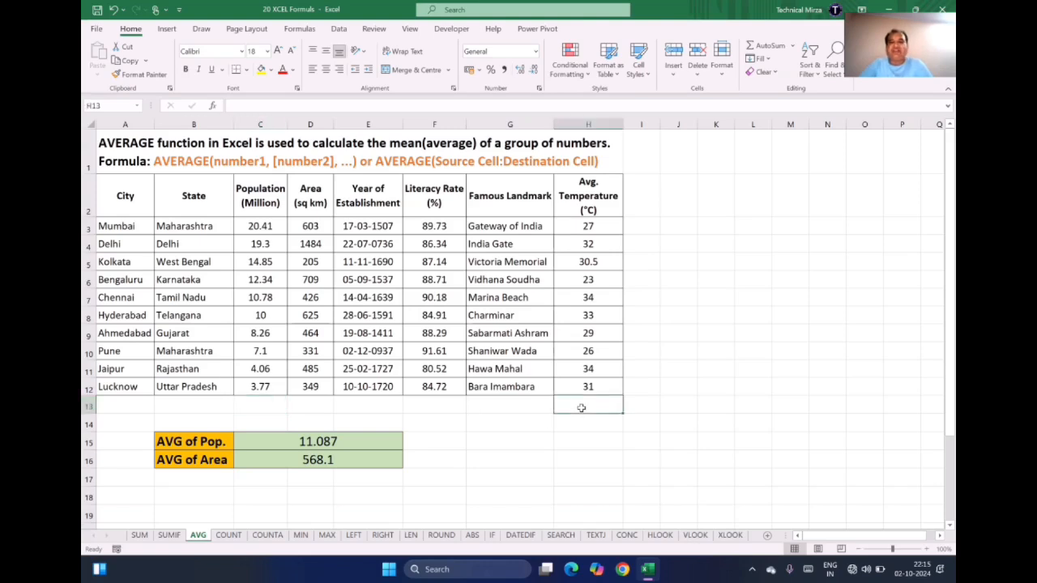
pyautogui.write('=')
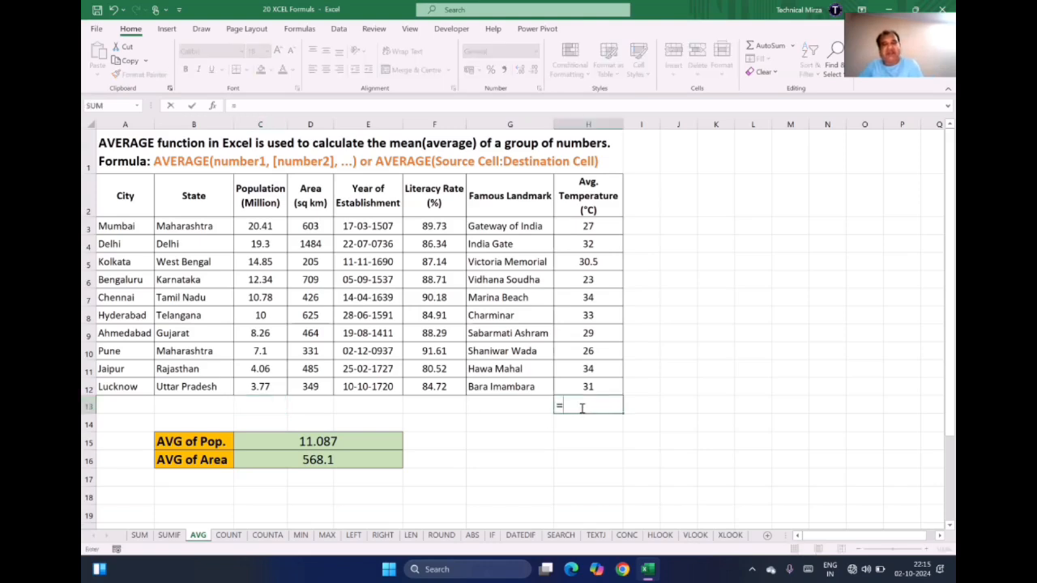
pyautogui.write('average(')
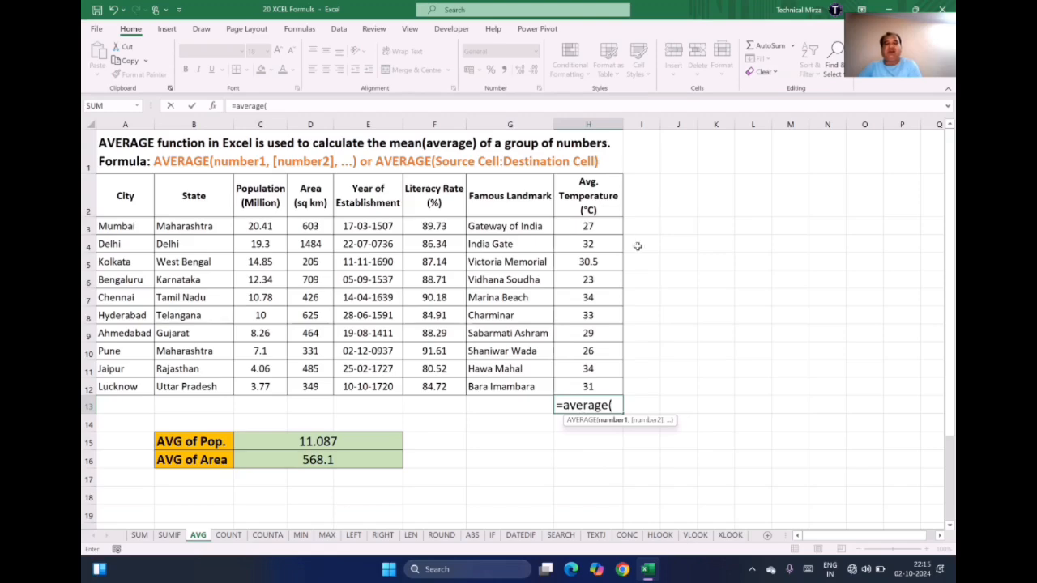
pyautogui.moveTo(572, 226); pyautogui.dragTo(575, 381)
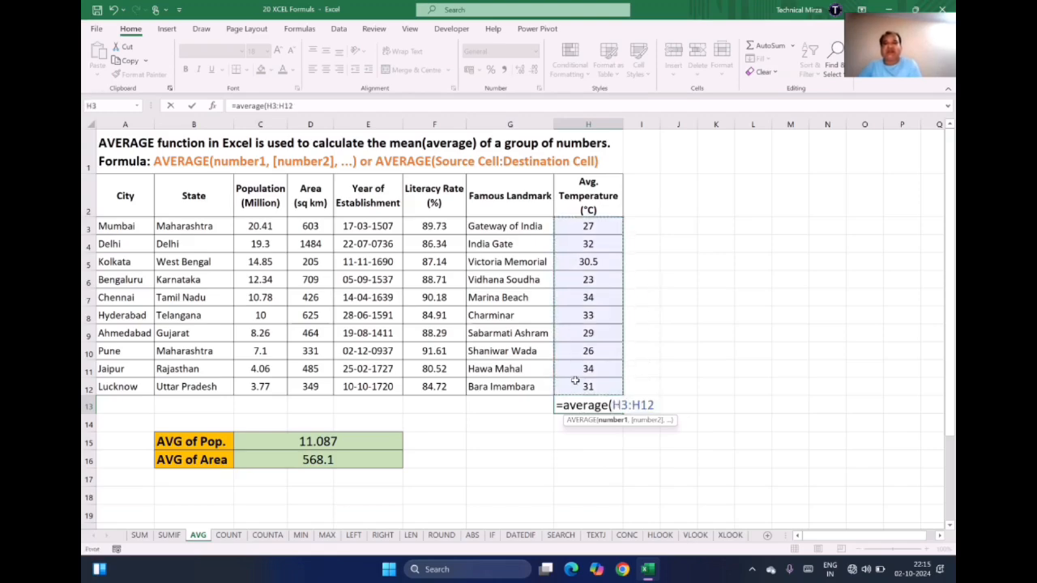
pyautogui.write(')')
pyautogui.press('Return')
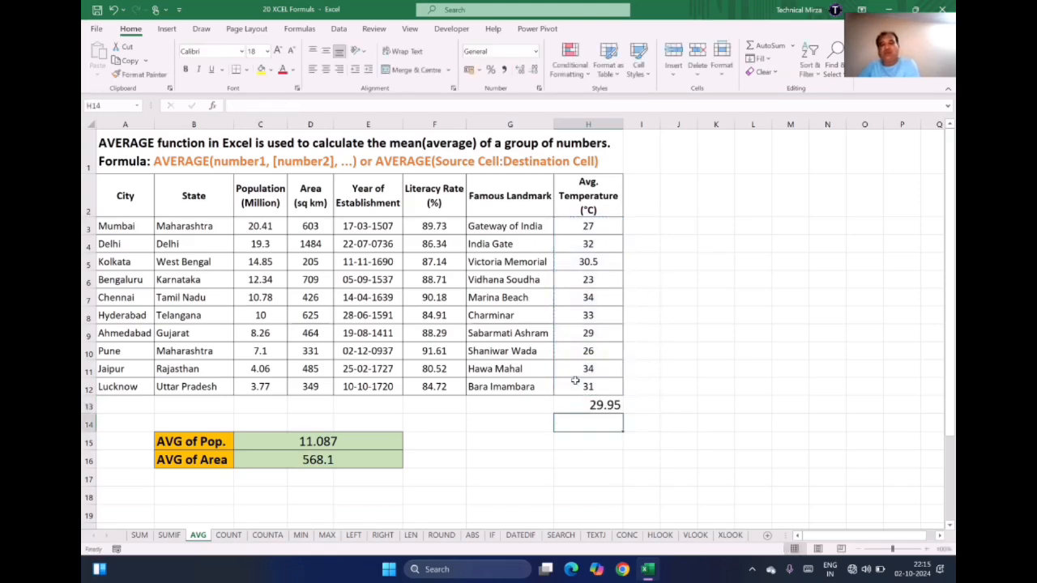
# Review the temperature average formula in H13 and the row 13 cells beneath the table's numeric columns.
pyautogui.click(592, 405)
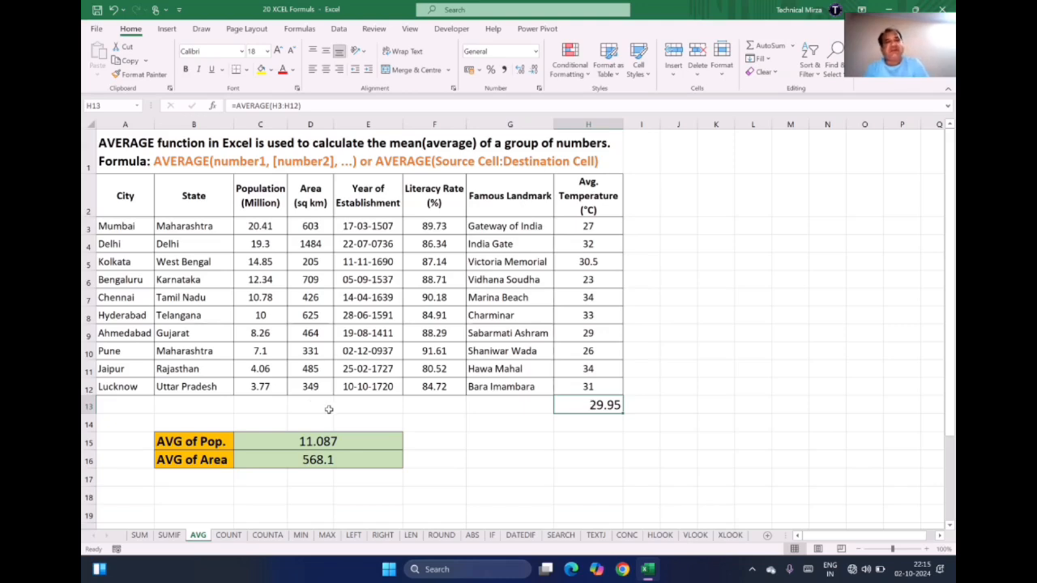
pyautogui.moveTo(244, 406); pyautogui.dragTo(608, 407)
pyautogui.click(644, 408)
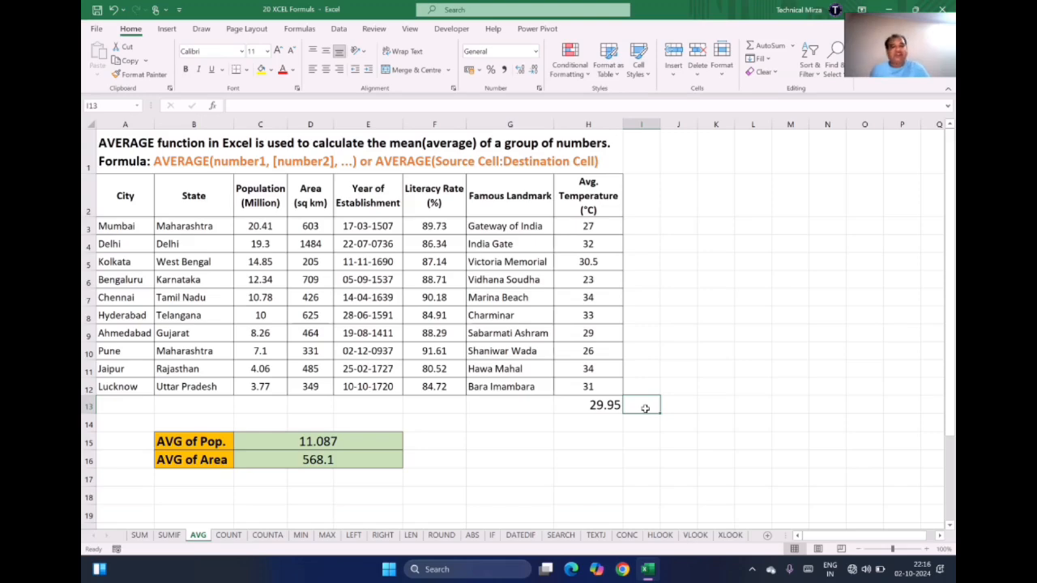
# Open the COUNT sheet and review the function description and the numeric values in the Area column D3:D12.
pyautogui.click(230, 536)
pyautogui.click(308, 415)
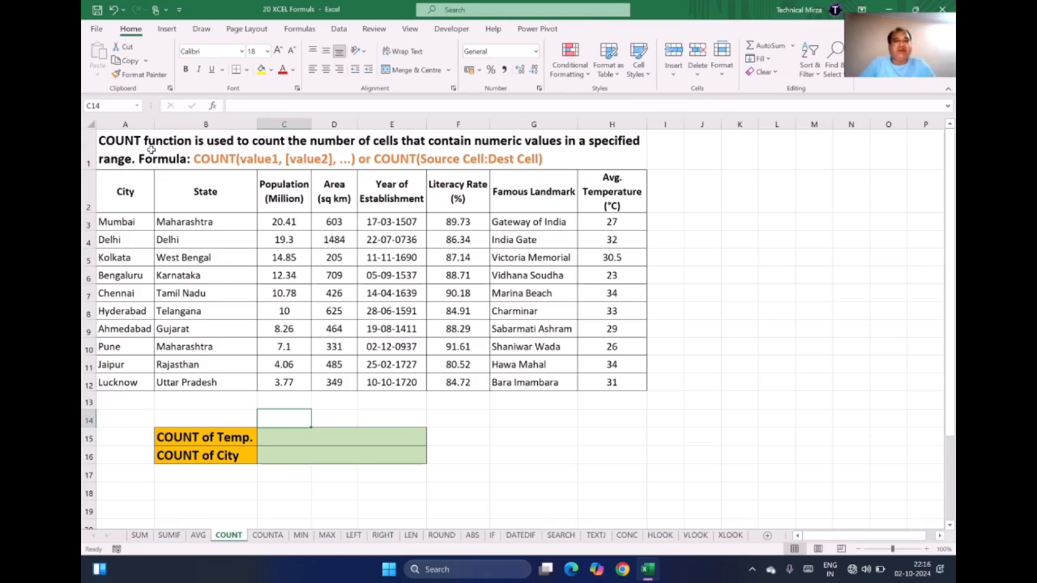
pyautogui.click(330, 223)
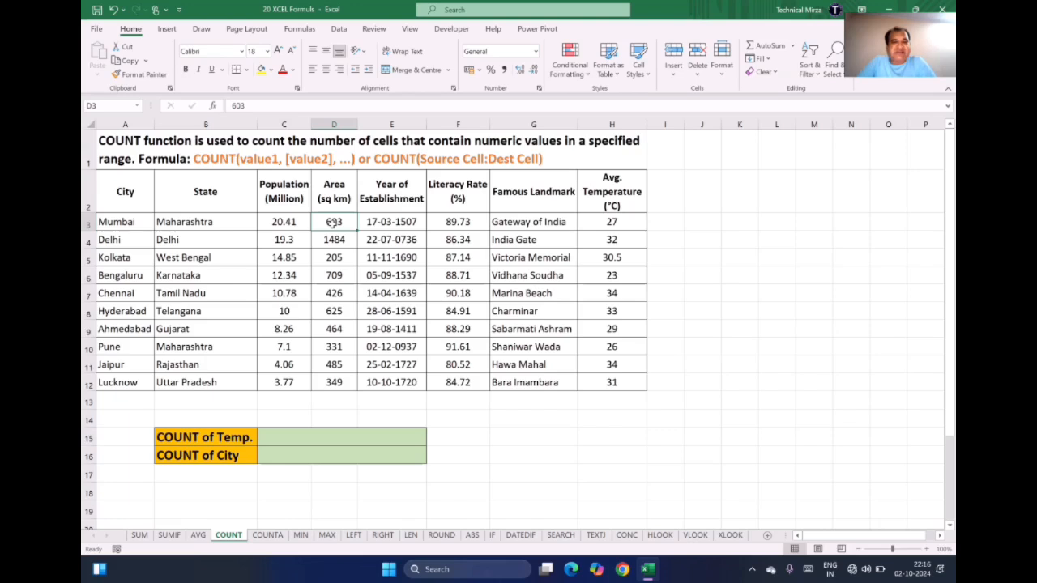
pyautogui.moveTo(332, 222); pyautogui.dragTo(332, 381)
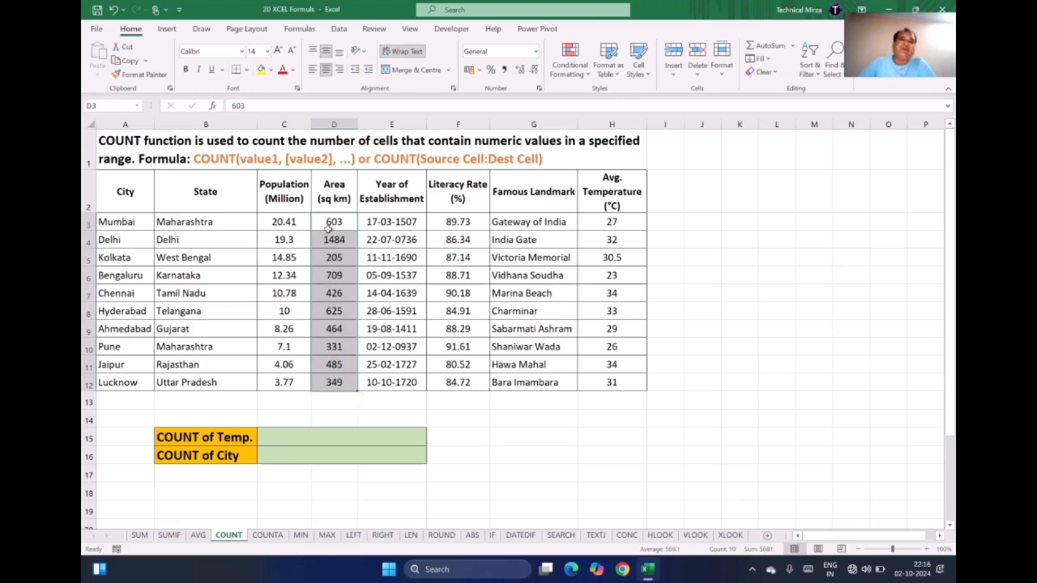
pyautogui.moveTo(332, 226); pyautogui.dragTo(332, 381)
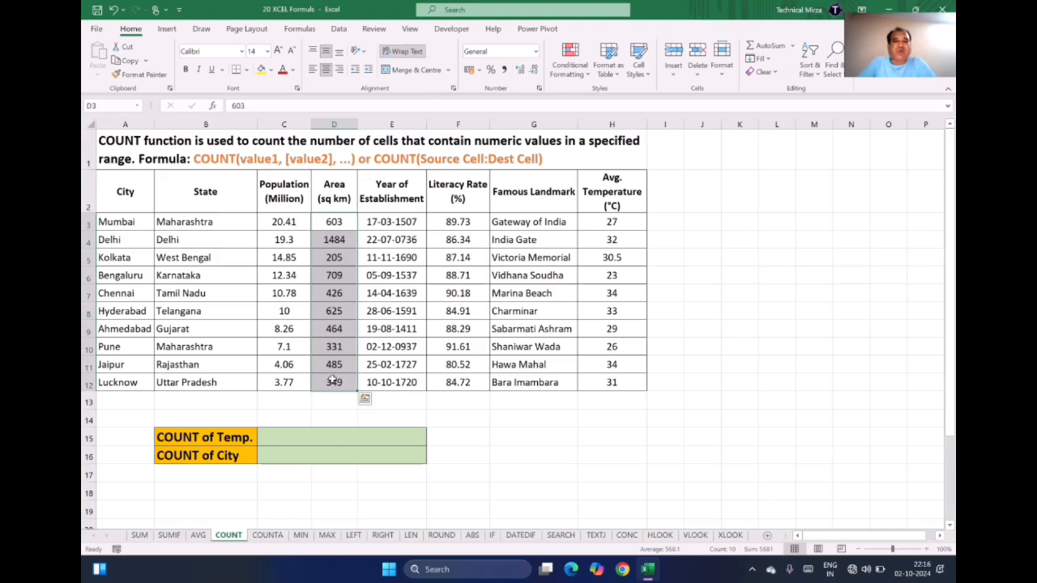
pyautogui.click(334, 222)
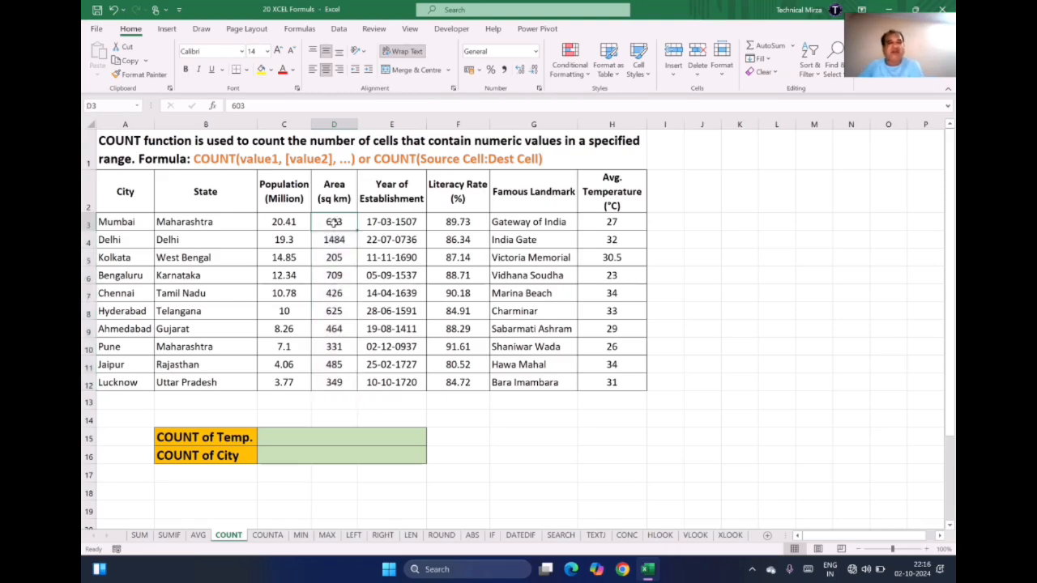
pyautogui.press('Down')
pyautogui.press('Down')
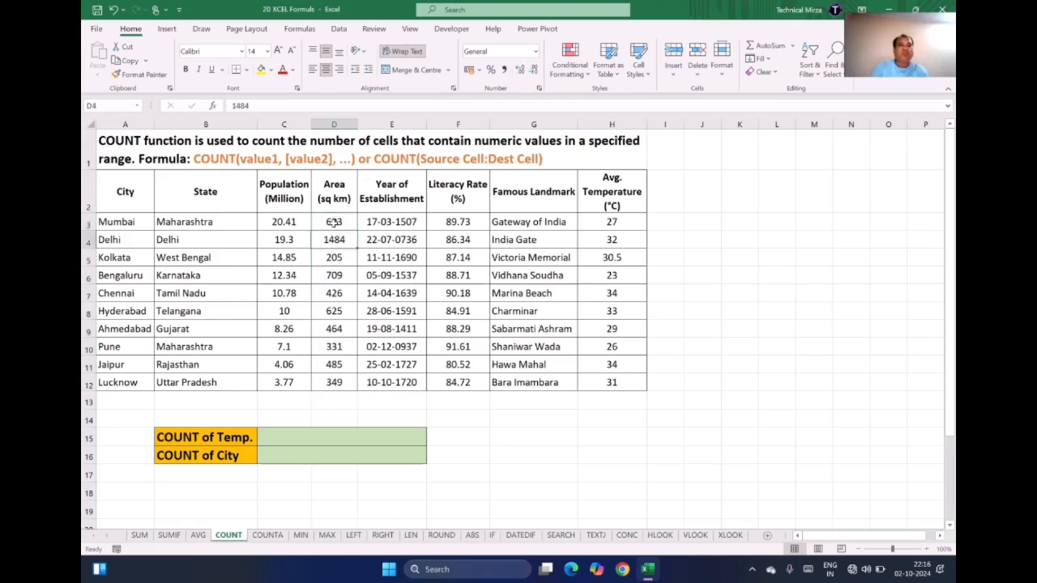
pyautogui.press('Down')
pyautogui.press('Down')
pyautogui.press('Down')
pyautogui.press('Down')
pyautogui.press('Down')
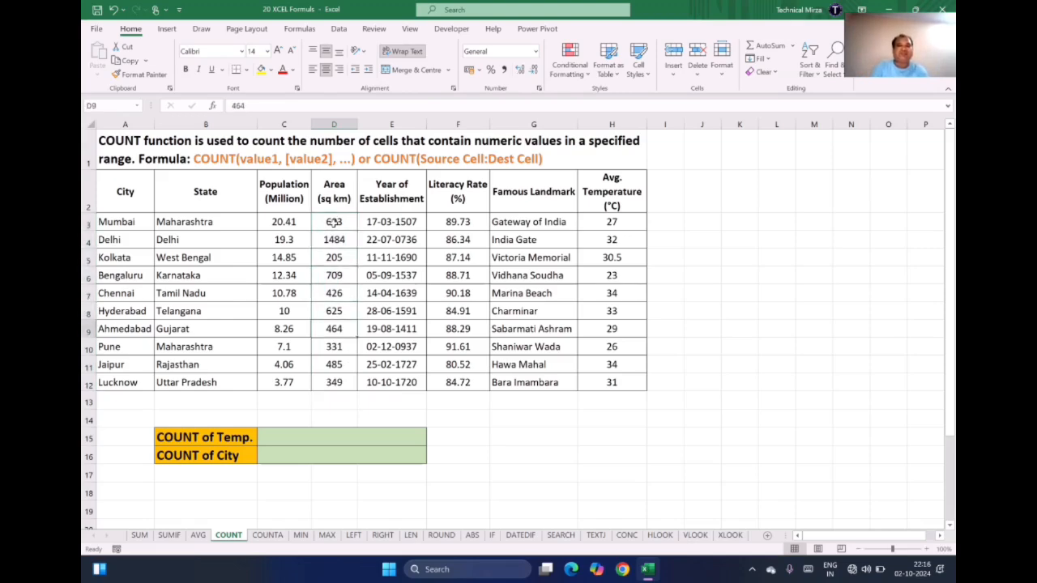
pyautogui.press('Down')
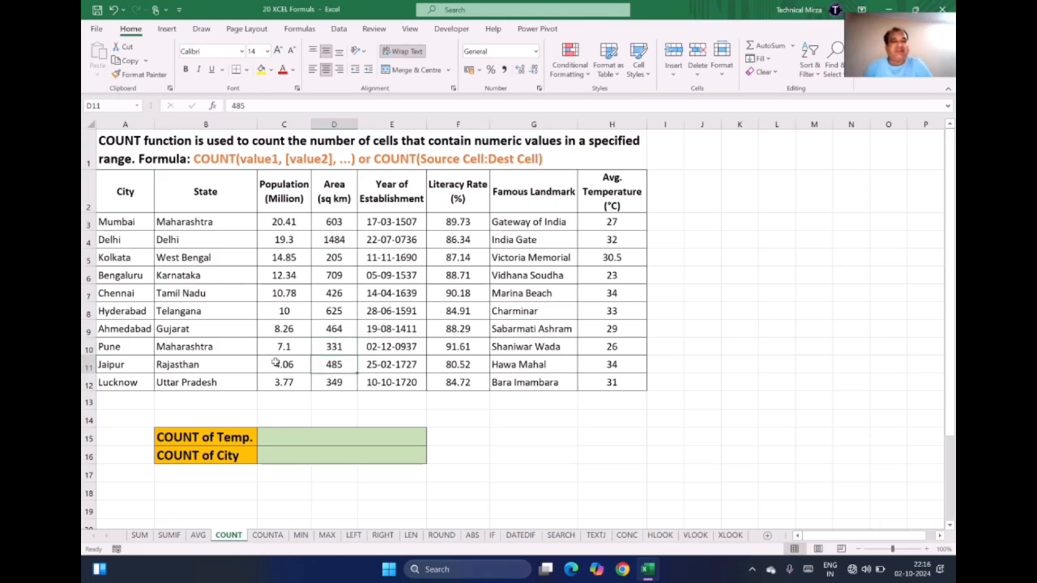
# Count the temperature values in the COUNT of Temp. result cell C15 with the formula =COUNT(H3:H12), then check the formula against column H.
pyautogui.click(288, 438)
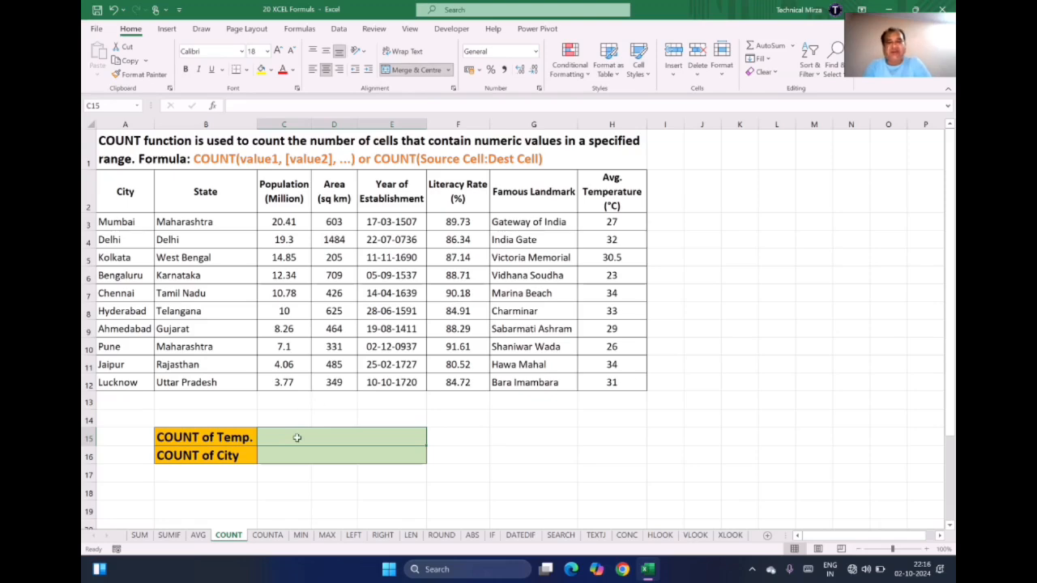
pyautogui.write('=co')
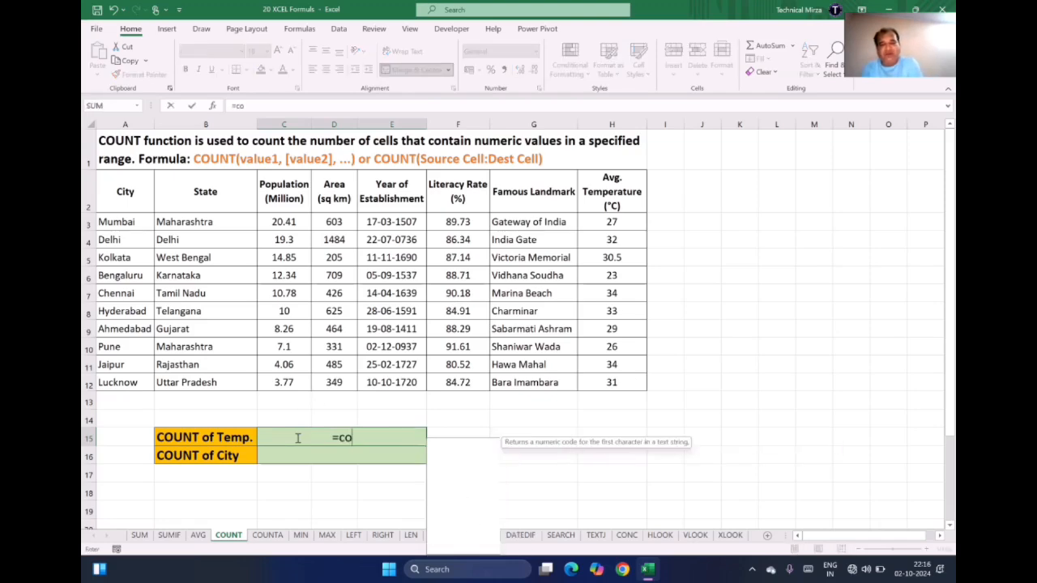
pyautogui.write('unt(')
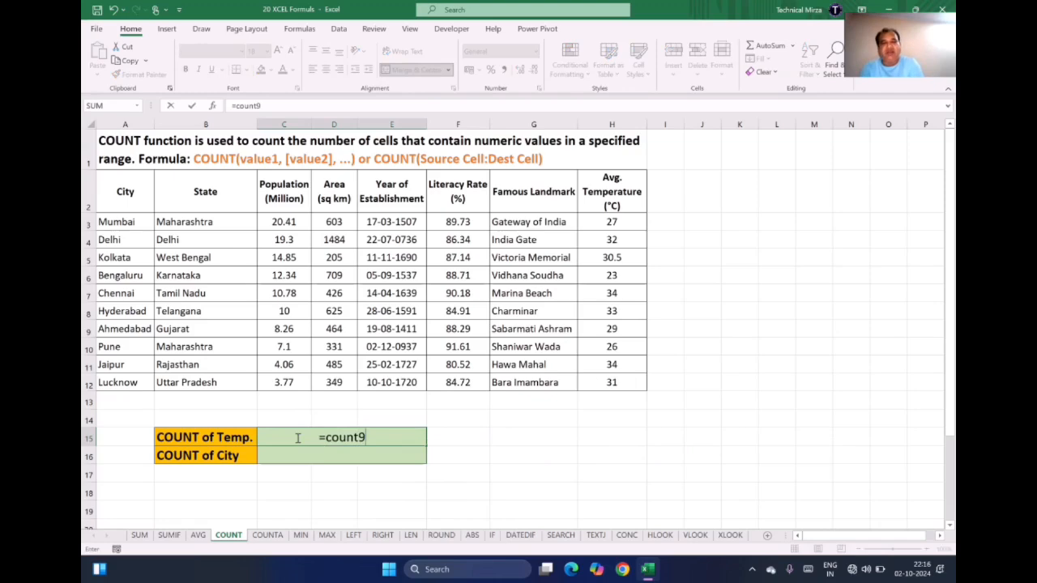
pyautogui.press('BackSpace')
pyautogui.write('(')
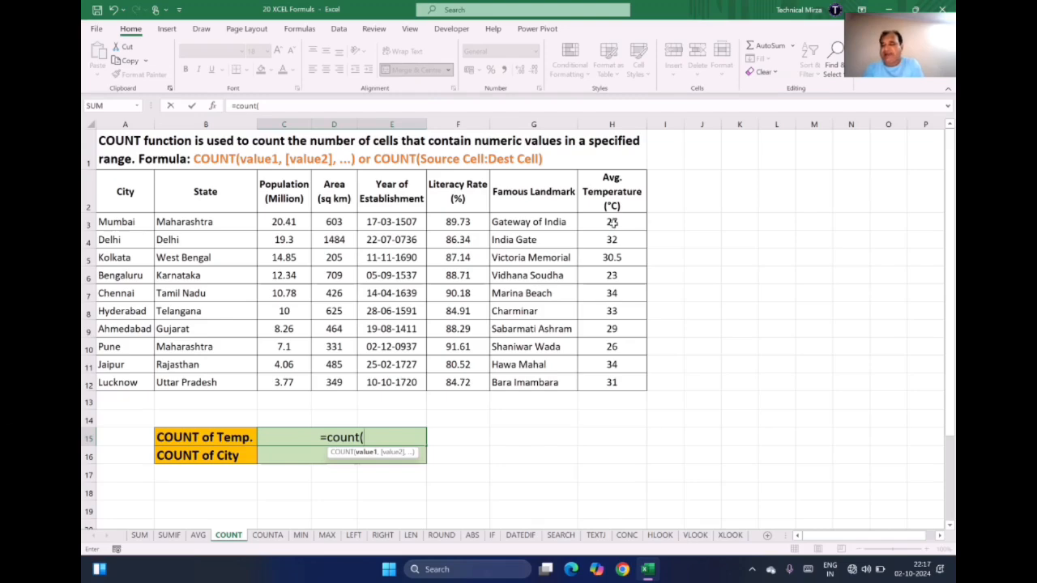
pyautogui.moveTo(613, 222); pyautogui.dragTo(617, 381)
pyautogui.write(')')
pyautogui.press('Return')
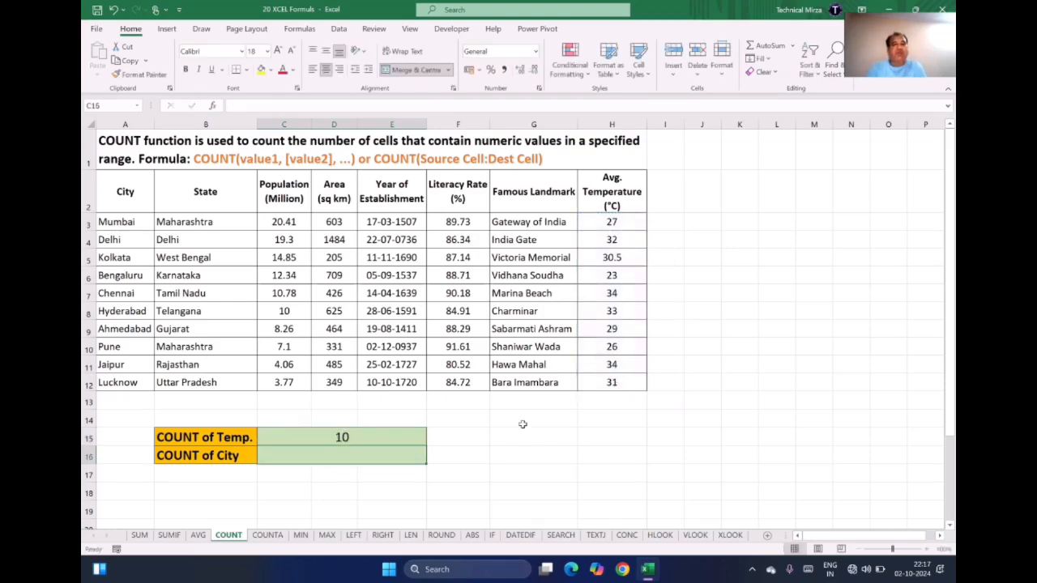
pyautogui.click(333, 433)
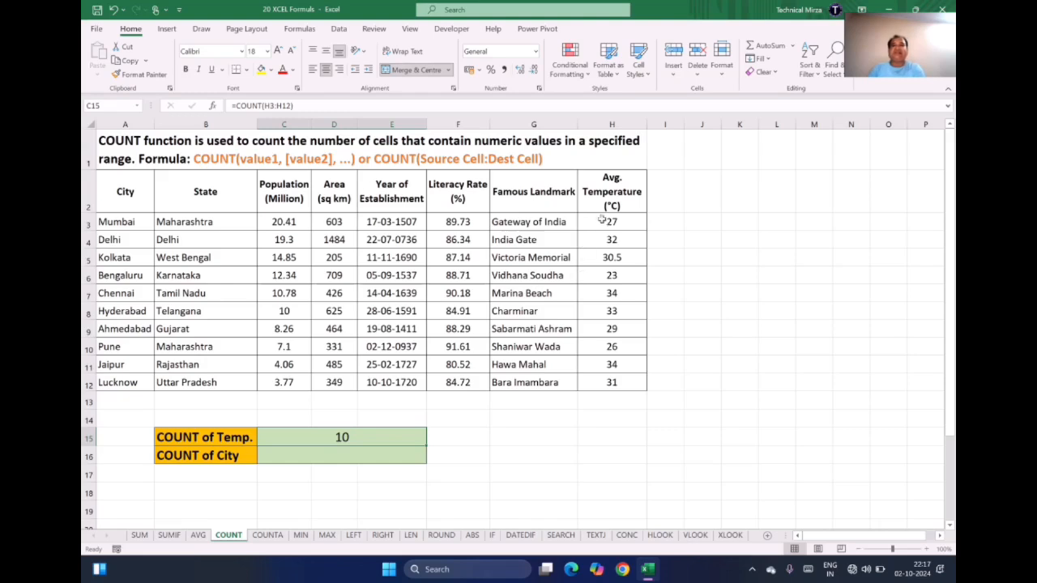
pyautogui.moveTo(607, 221); pyautogui.dragTo(606, 381)
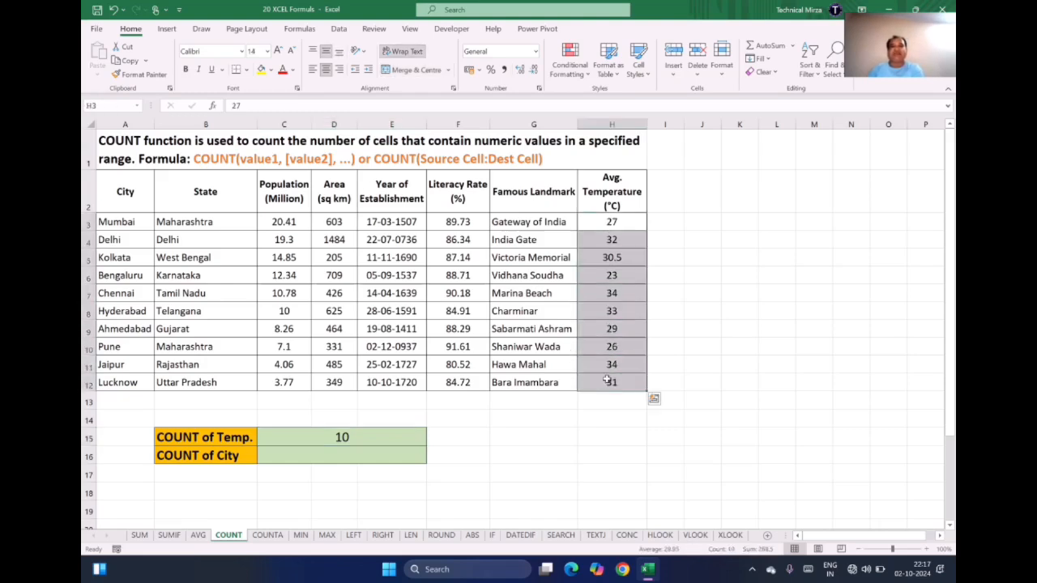
# Clear the temperatures in H9, H12, H6 and H4 to test how the count in C15 reacts.
pyautogui.click(607, 330)
pyautogui.press('Delete')
pyautogui.press('Return')
pyautogui.press('Down')
pyautogui.press('Down')
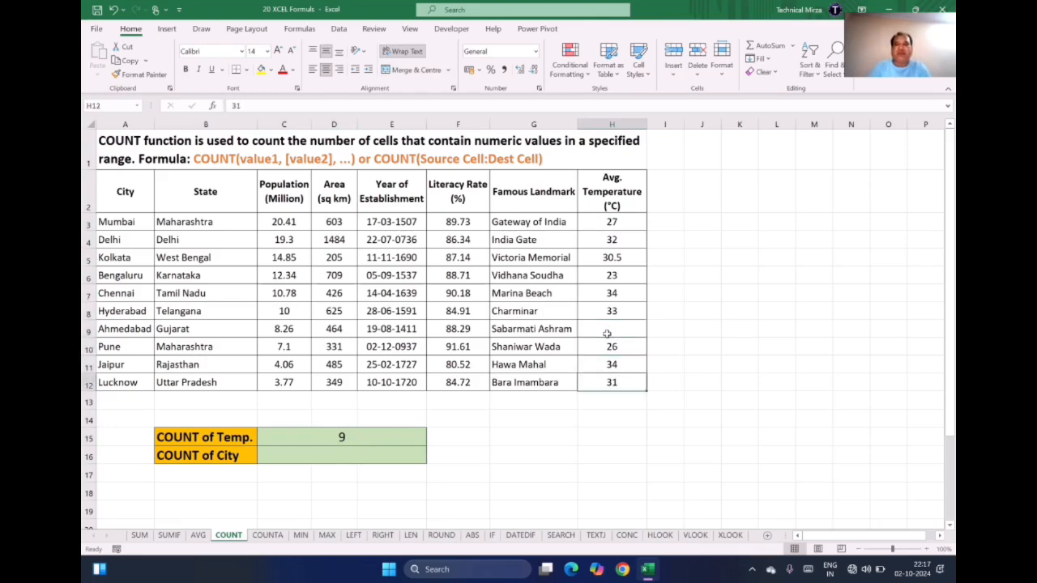
pyautogui.press('Up')
pyautogui.press('Up')
pyautogui.press('Up')
pyautogui.press('Up')
pyautogui.press('Up')
pyautogui.press('Up')
pyautogui.press('Delete')
pyautogui.press('Up')
pyautogui.press('Up')
pyautogui.press('Delete')
pyautogui.press('Down')
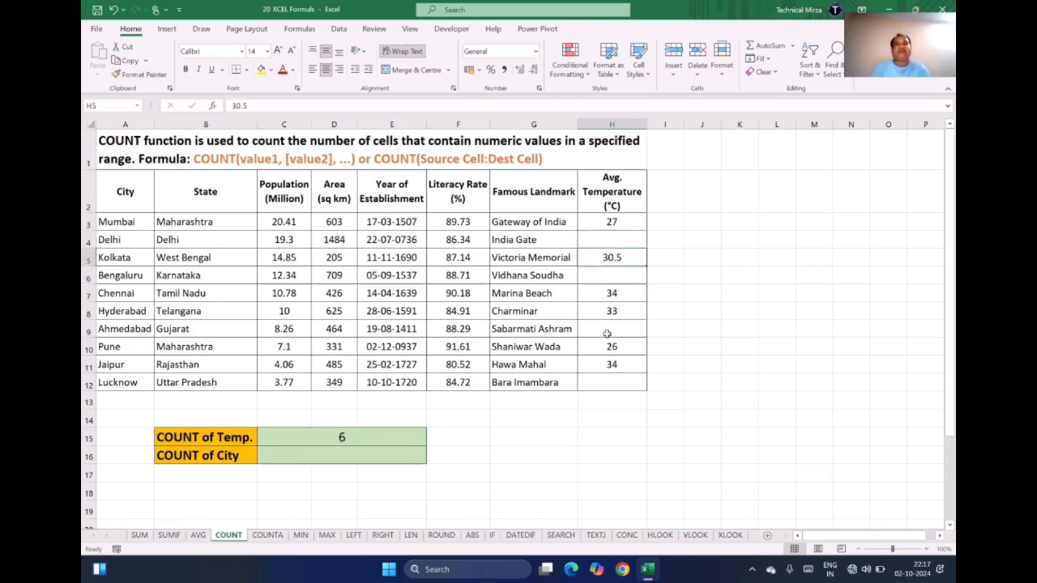
# Undo the four temperature deletions in column H.
pyautogui.hotkey('ctrl', 'z')
pyautogui.hotkey('ctrl', 'z')
pyautogui.hotkey('ctrl', 'z')
pyautogui.hotkey('ctrl', 'z')
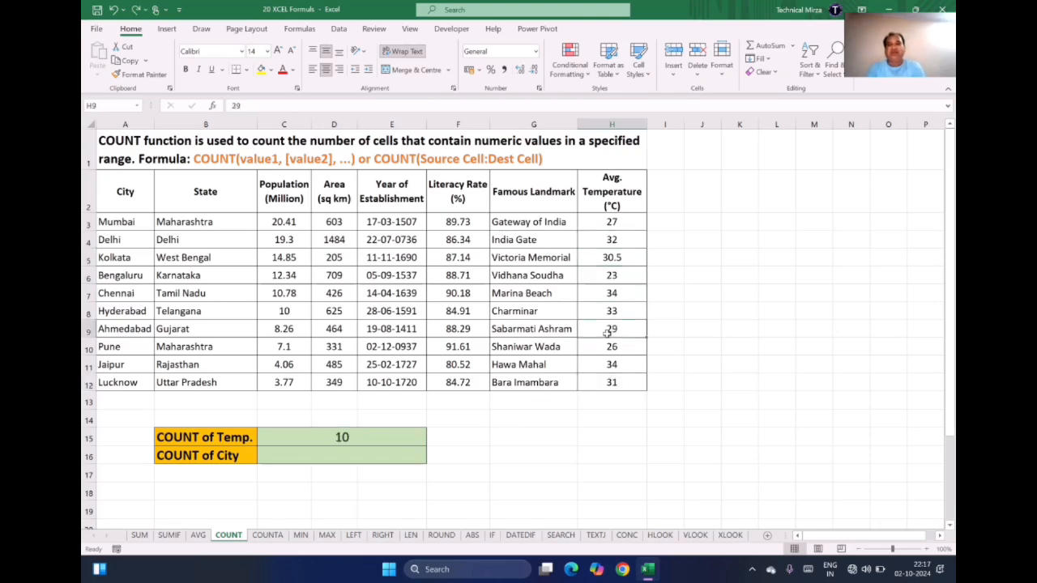
# Apply COUNT to the city names in the COUNT of City result cell C16 with the formula =COUNT(A3:A12).
pyautogui.click(330, 456)
pyautogui.write('=c')
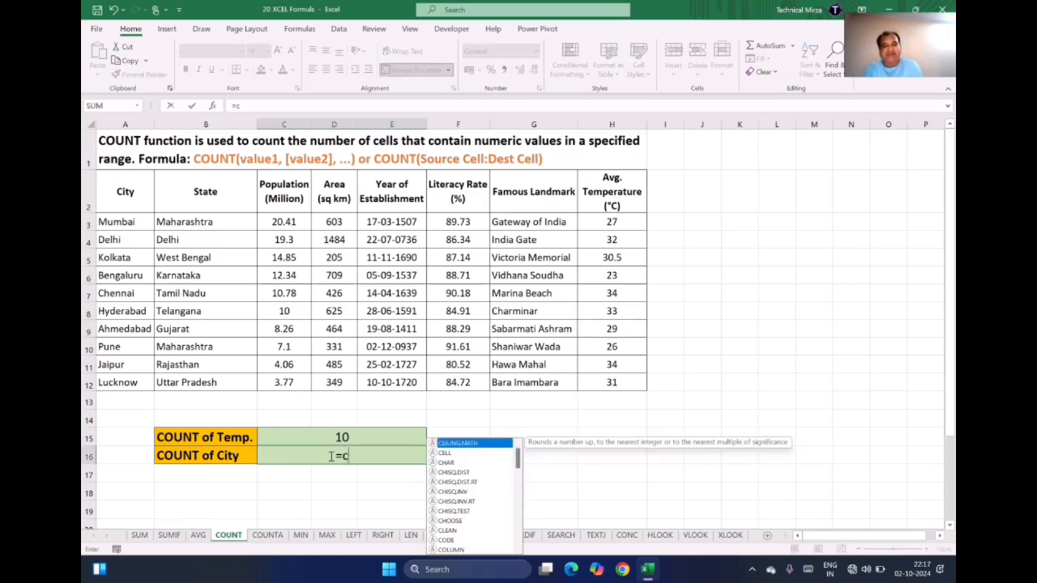
pyautogui.write('ount')
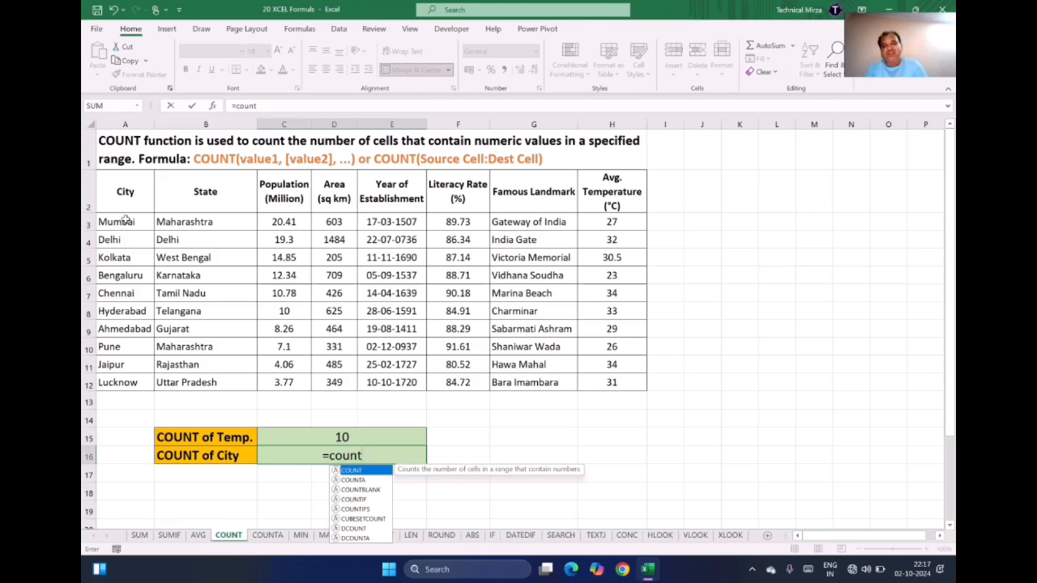
pyautogui.write('(')
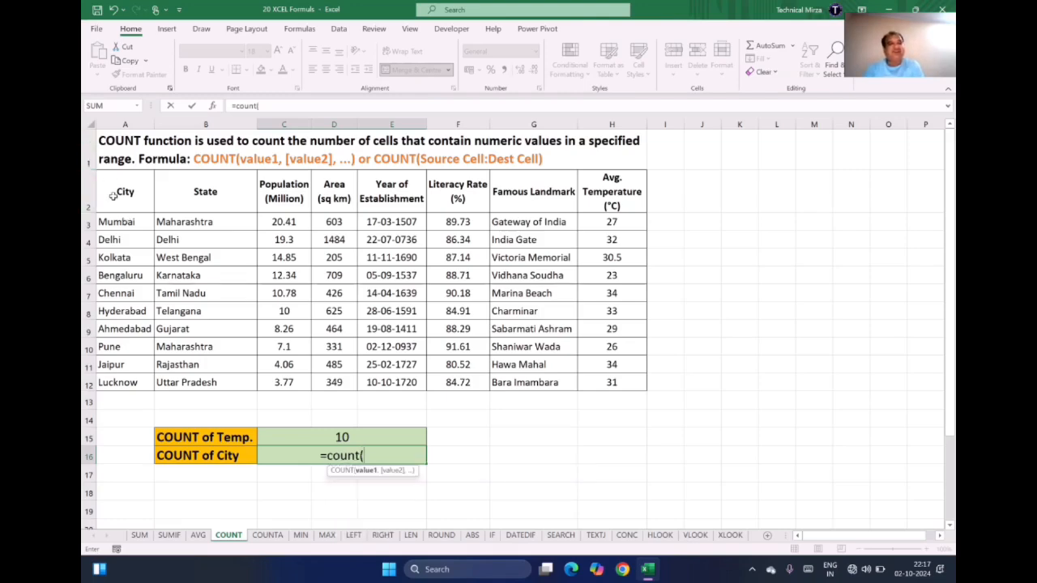
pyautogui.moveTo(121, 221); pyautogui.dragTo(119, 381)
pyautogui.hotkey('ctrl', 'Return')
pyautogui.press('Return')
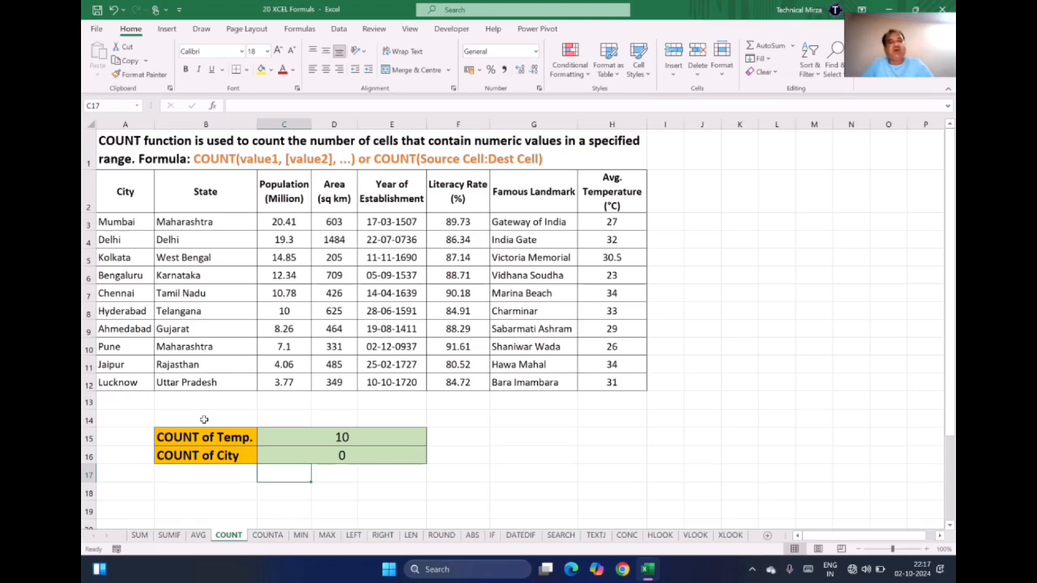
# Review the city count in C16 against the COUNT description in row 1 and the numeric temperatures in column H.
pyautogui.click(311, 451)
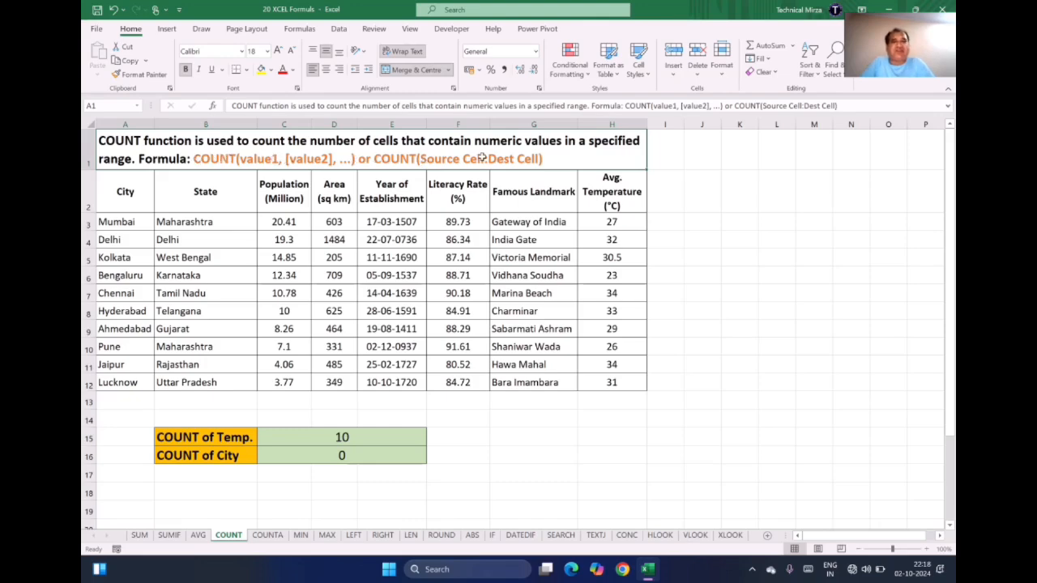
pyautogui.moveTo(604, 221); pyautogui.dragTo(603, 362)
pyautogui.click(604, 363)
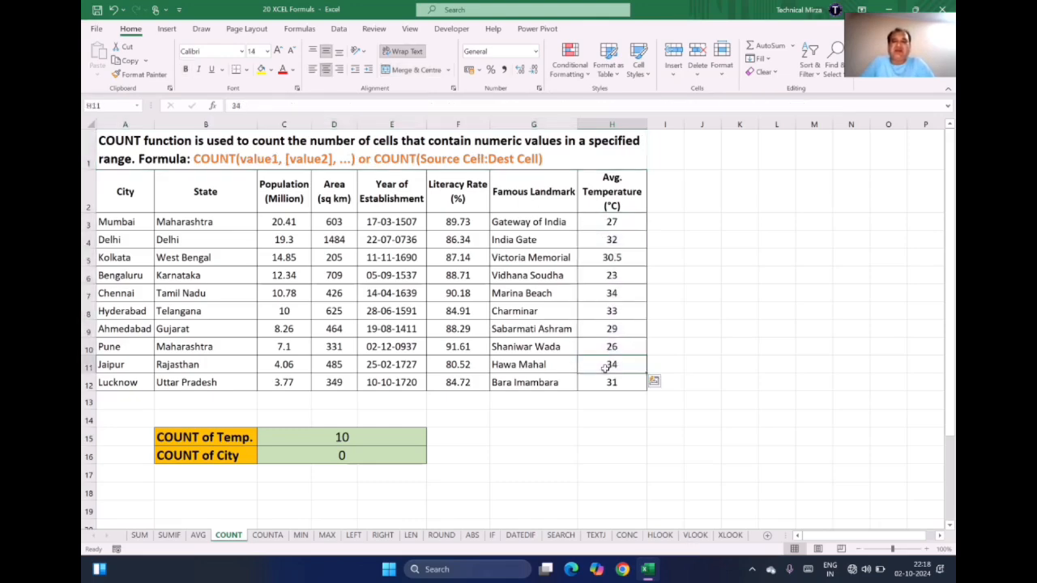
pyautogui.click(577, 421)
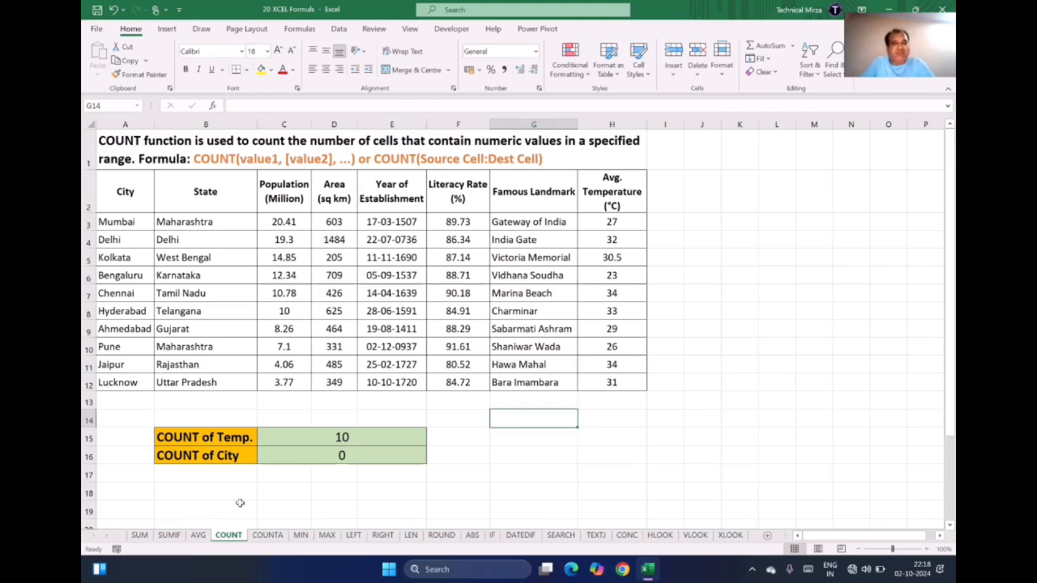
# On the COUNTA sheet, count the non-empty population cells in the COUNTA of Pop. result cell C15 with the formula =COUNTA(C3:C12).
pyautogui.click(267, 536)
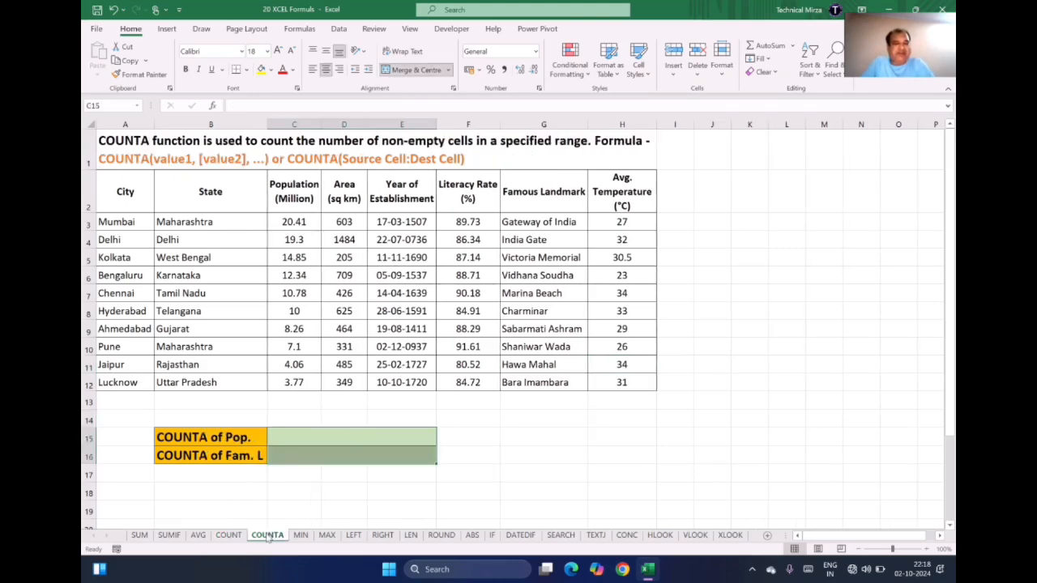
pyautogui.click(220, 362)
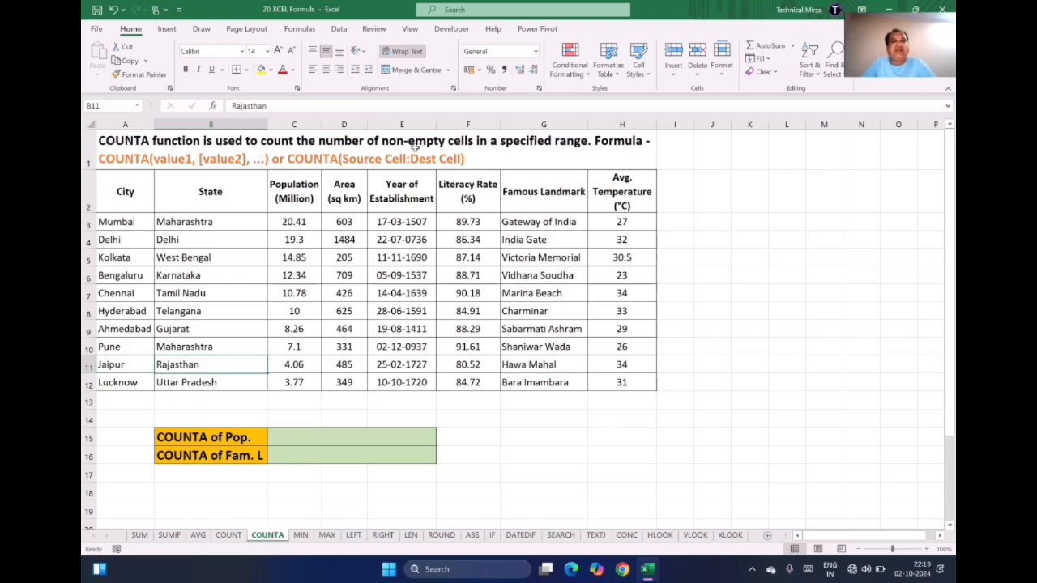
pyautogui.click(463, 141)
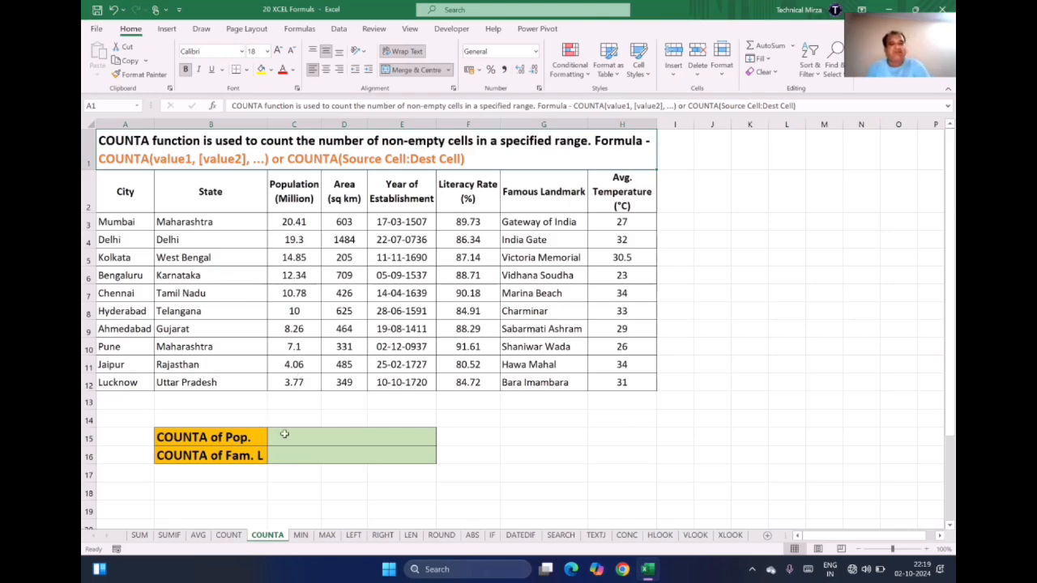
pyautogui.click(323, 439)
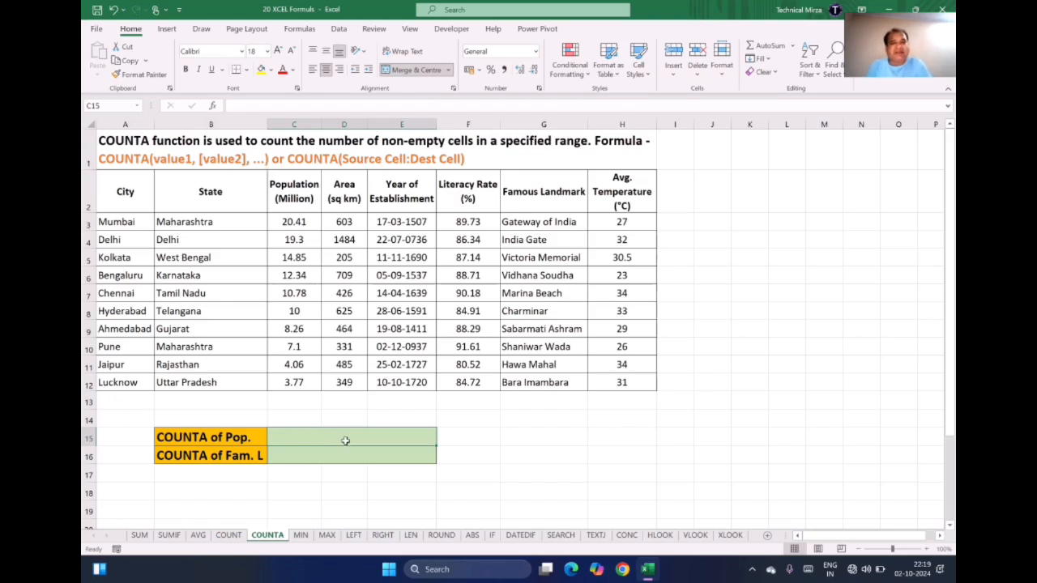
pyautogui.write('=cou')
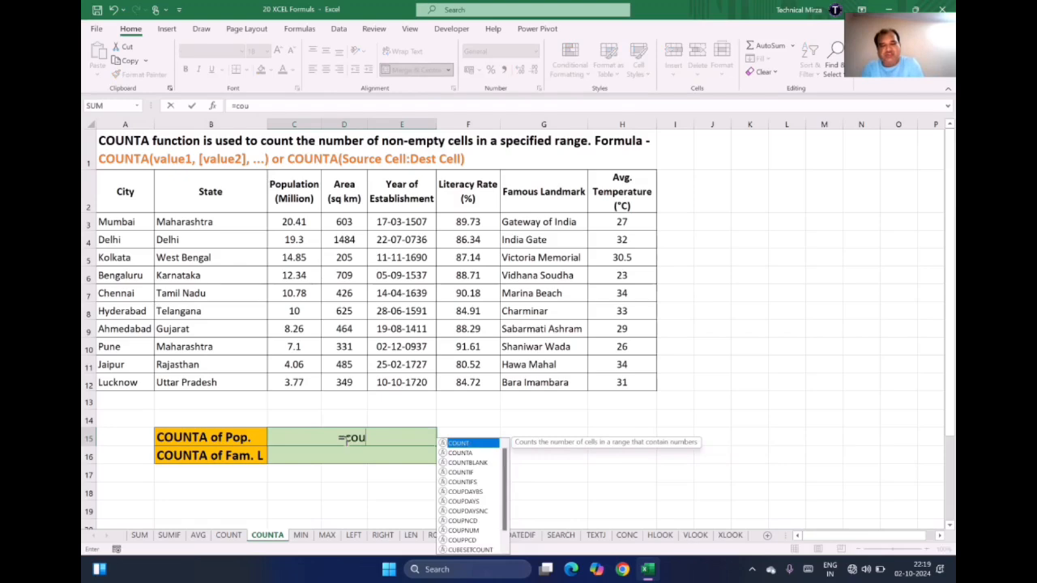
pyautogui.write('nta(')
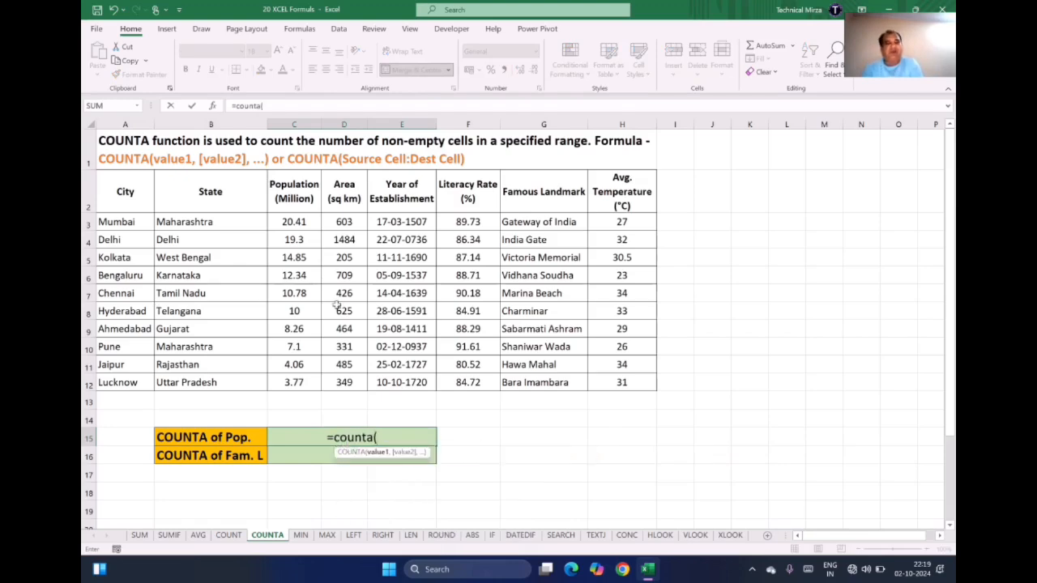
pyautogui.moveTo(296, 224); pyautogui.dragTo(287, 386)
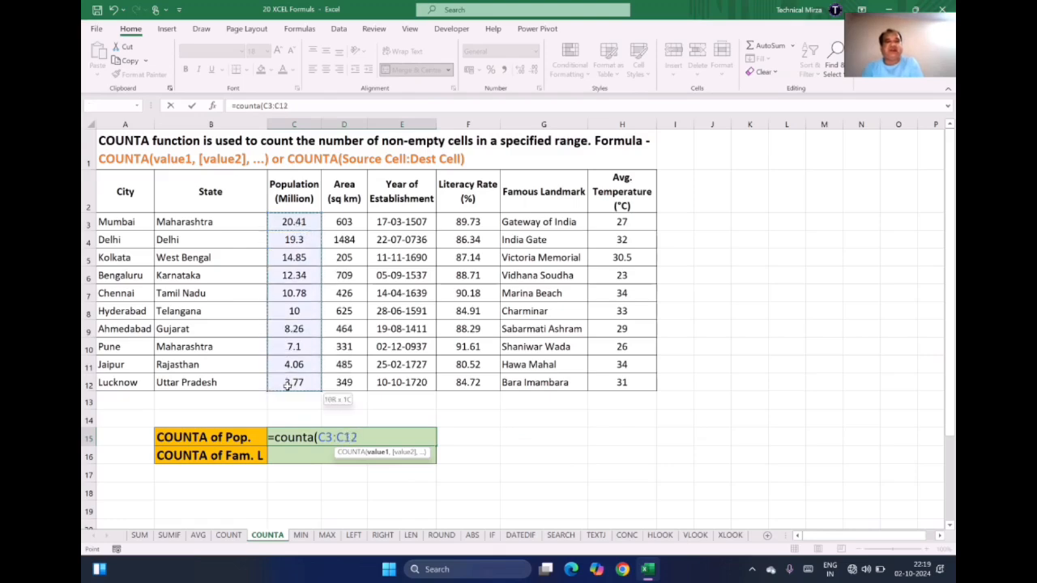
pyautogui.write(')')
pyautogui.press('Return')
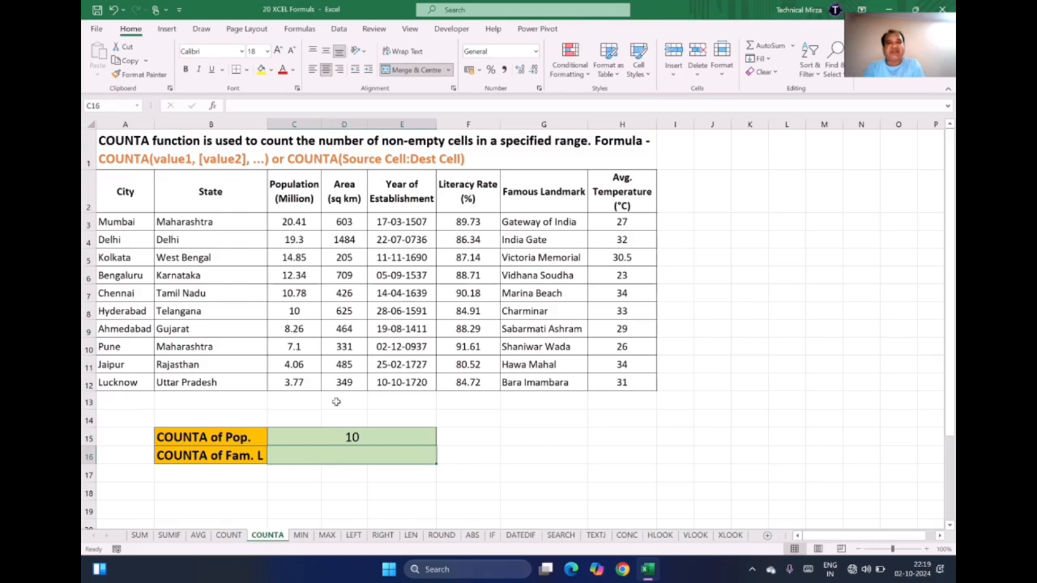
# Count the non-empty famous landmark cells in the COUNTA of Fam. L result cell C16 with the formula =COUNTA(G3:G12).
pyautogui.write('=')
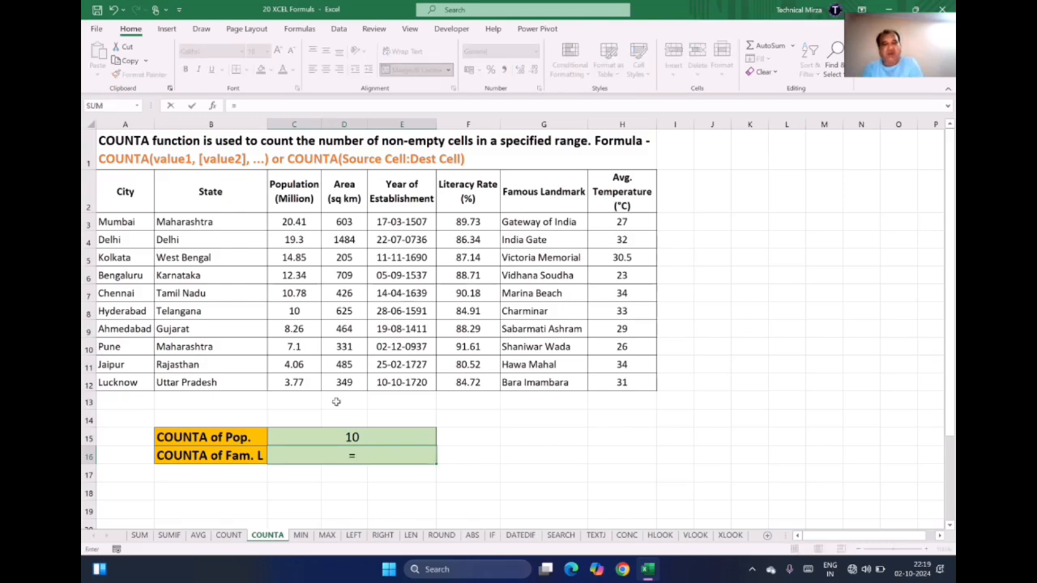
pyautogui.write('counta')
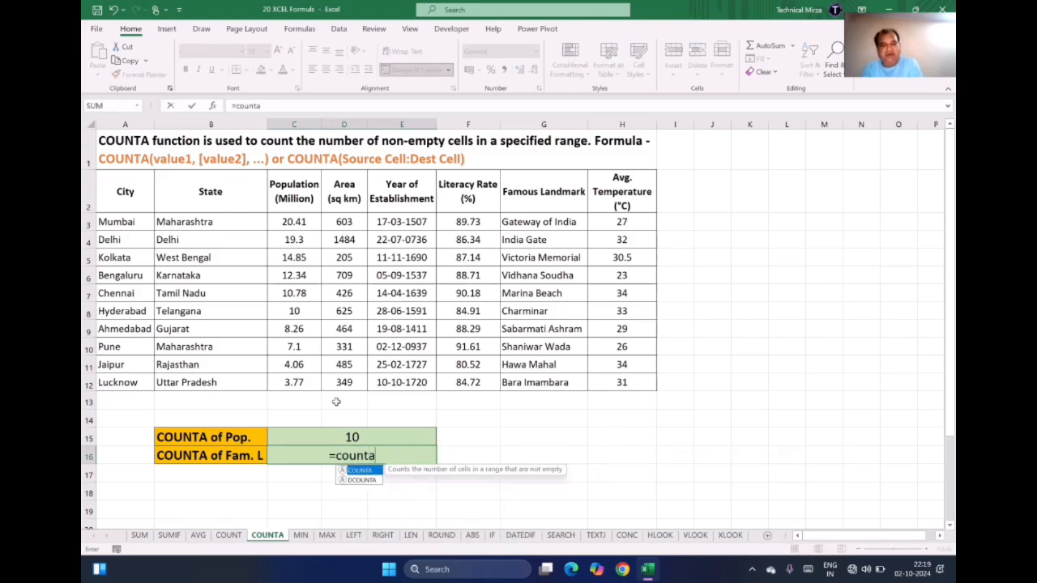
pyautogui.write('(')
pyautogui.moveTo(532, 222); pyautogui.dragTo(540, 381)
pyautogui.write(')')
pyautogui.press('Return')
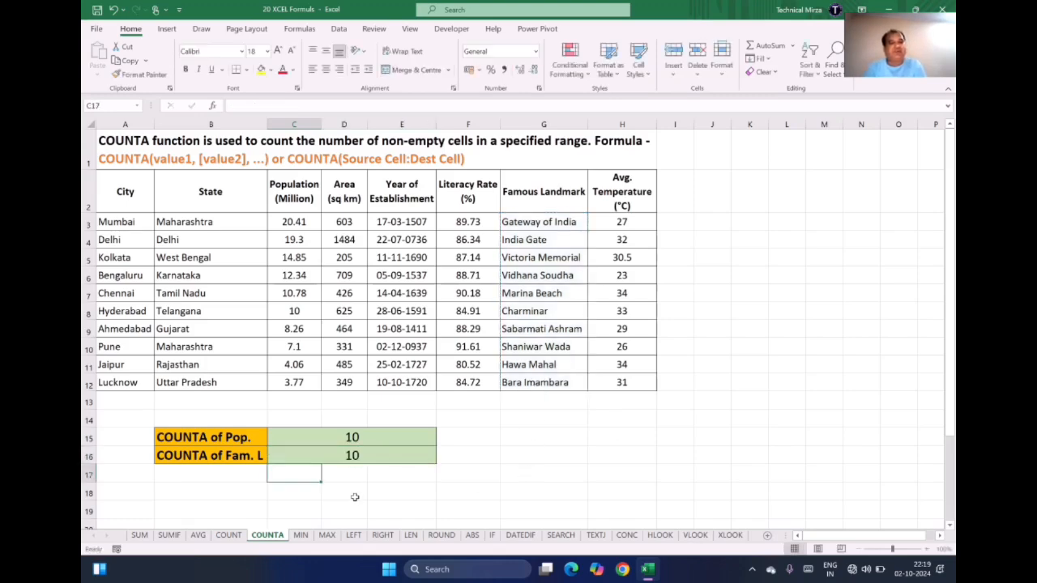
# Replace the landmarks in G6, G9 and G12 with the numbers 10, 5 and 0, and check the COUNTA result in C16.
pyautogui.click(525, 279)
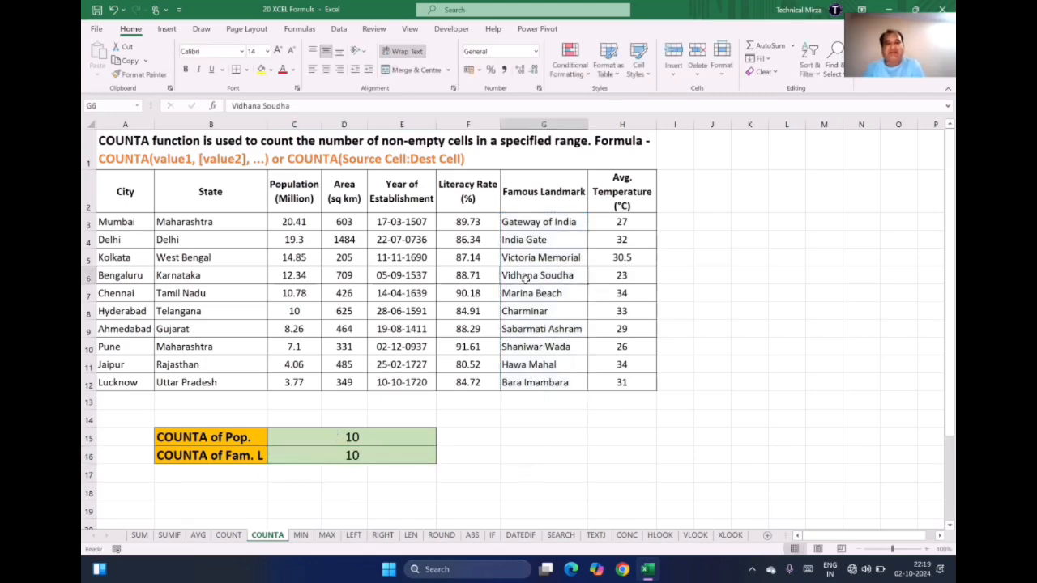
pyautogui.write('10')
pyautogui.press('Return')
pyautogui.press('Down')
pyautogui.press('Down')
pyautogui.write('5')
pyautogui.press('Return')
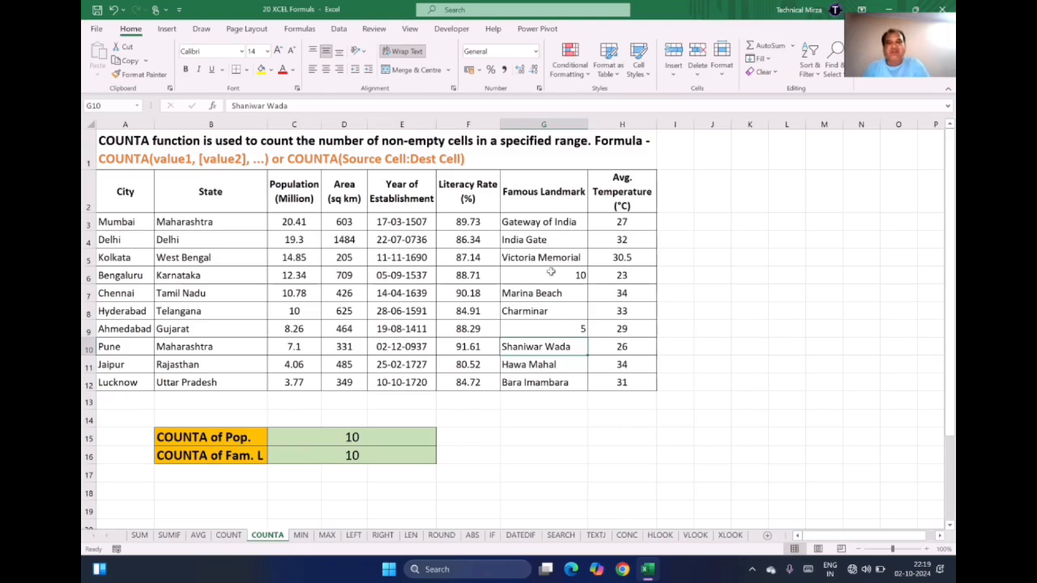
pyautogui.click(533, 387)
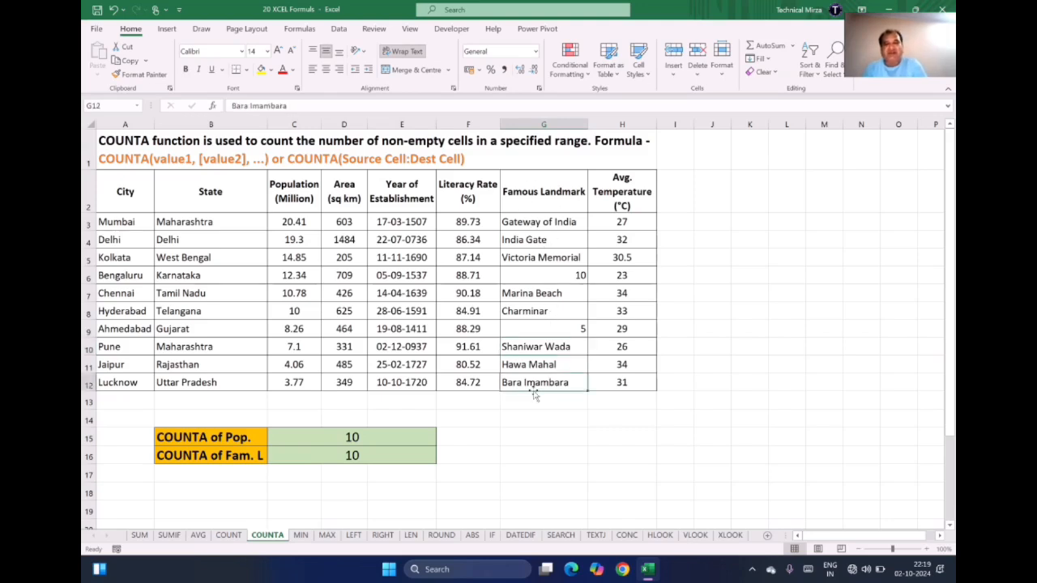
pyautogui.write('0')
pyautogui.press('Return')
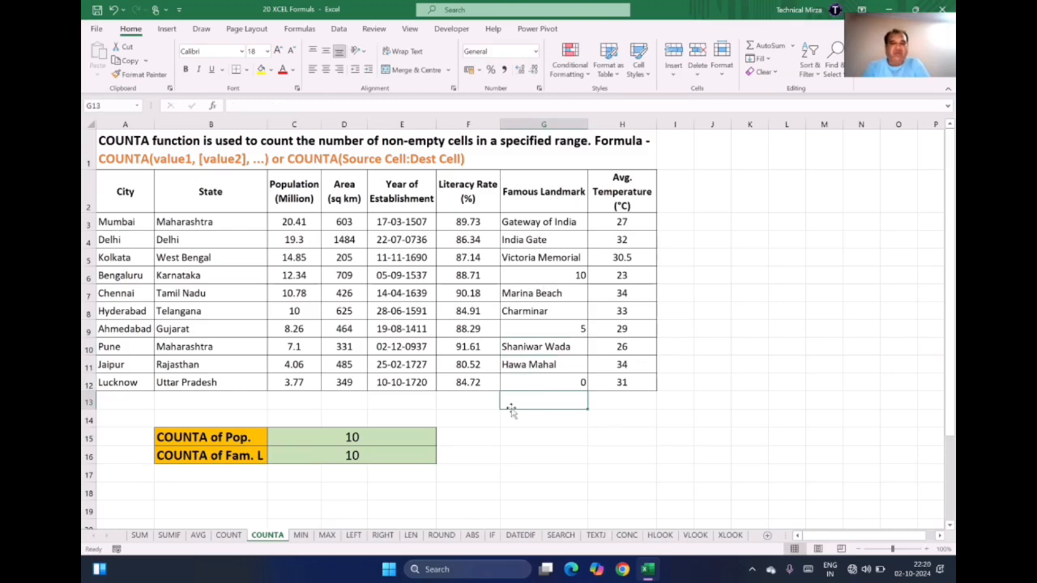
pyautogui.click(351, 460)
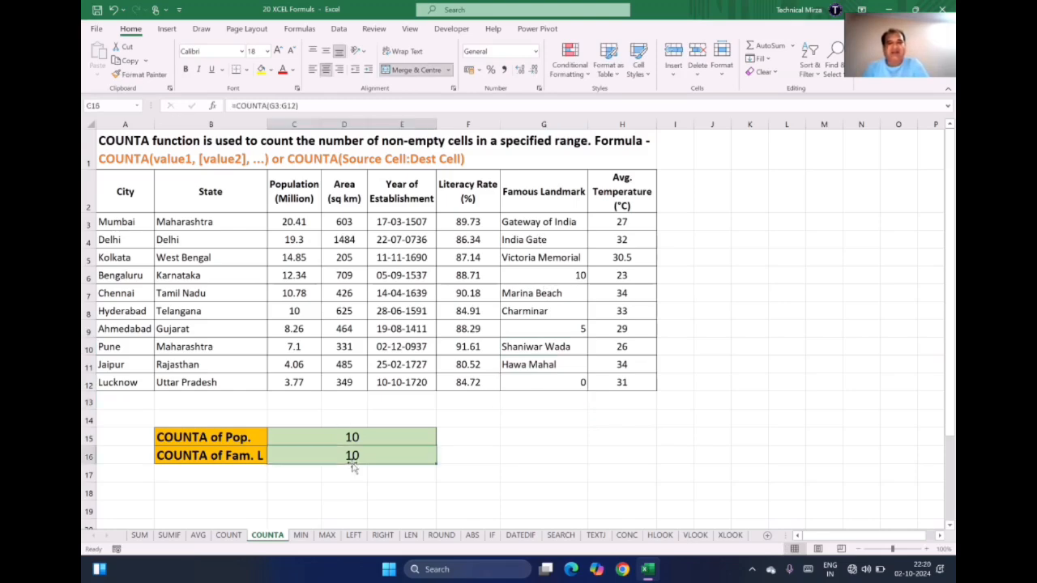
# Clear the three numbers from Famous Landmark cells G12, G9 and G6 to test COUNTA with empty cells.
pyautogui.click(551, 387)
pyautogui.press('Delete')
pyautogui.press('Up')
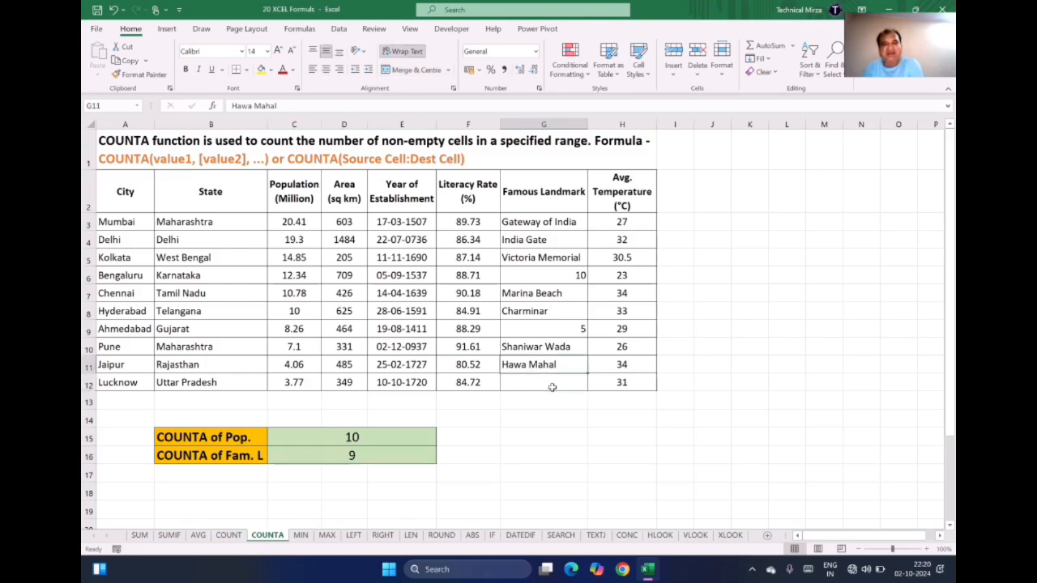
pyautogui.press('Up')
pyautogui.press('Up')
pyautogui.press('Delete')
pyautogui.press('Up')
pyautogui.press('Up')
pyautogui.press('Up')
pyautogui.press('Delete')
pyautogui.press('Up')
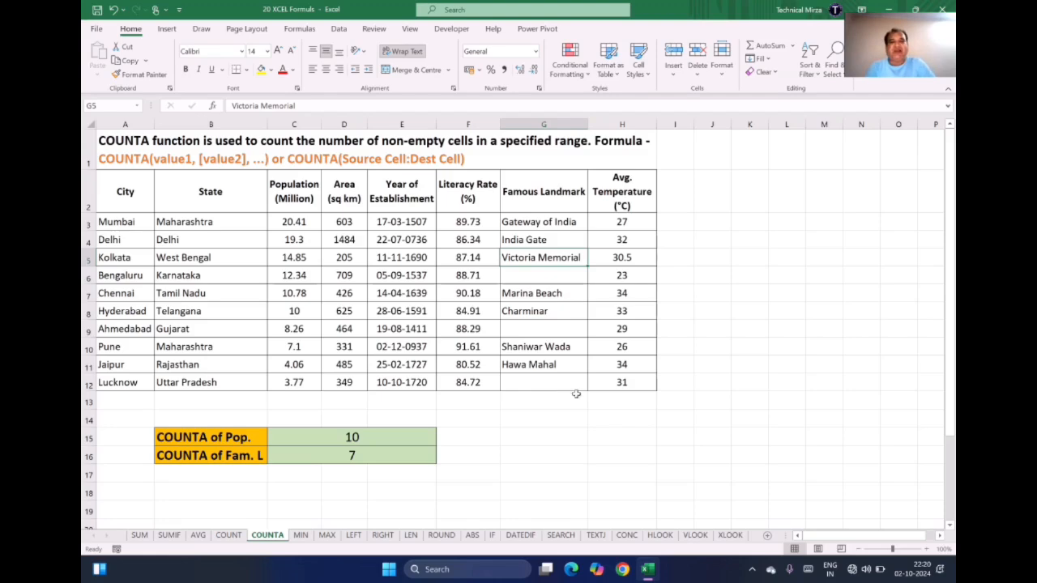
# Fill the empty Famous Landmark cells G6, G9 and G12 with the symbols #, - and +.
pyautogui.click(534, 275)
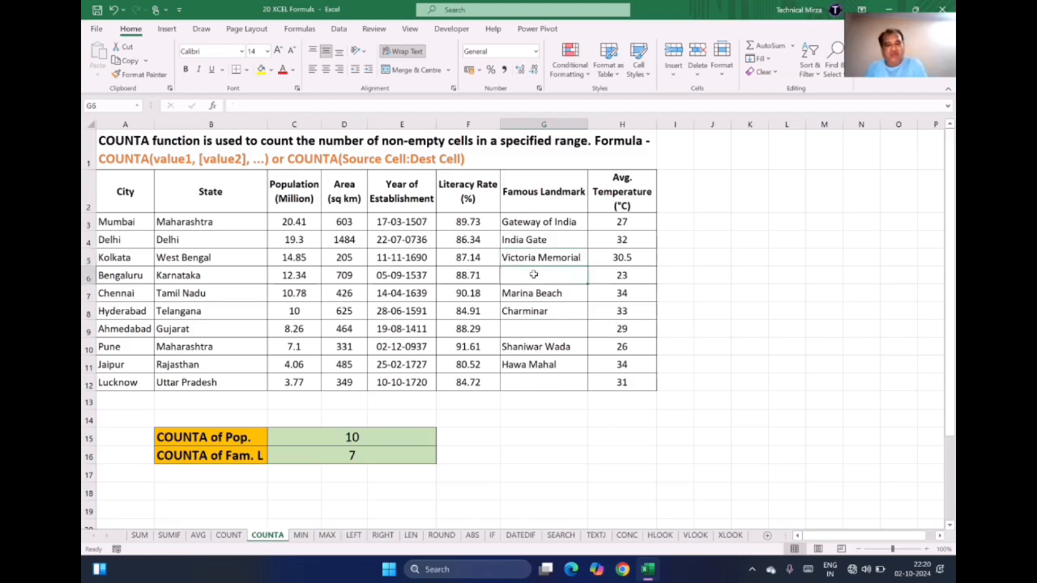
pyautogui.write('#')
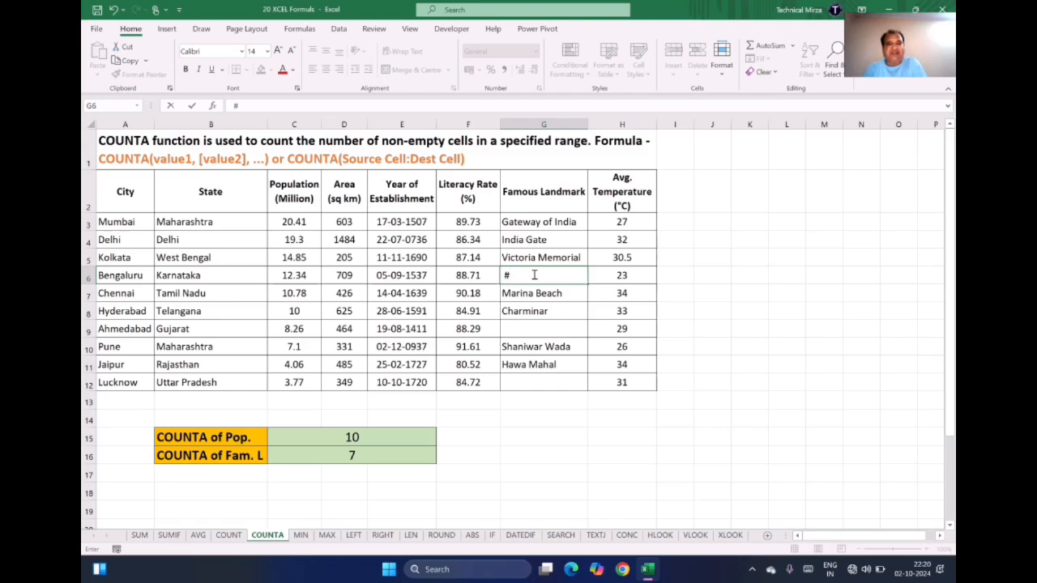
pyautogui.press('Return')
pyautogui.click(529, 325)
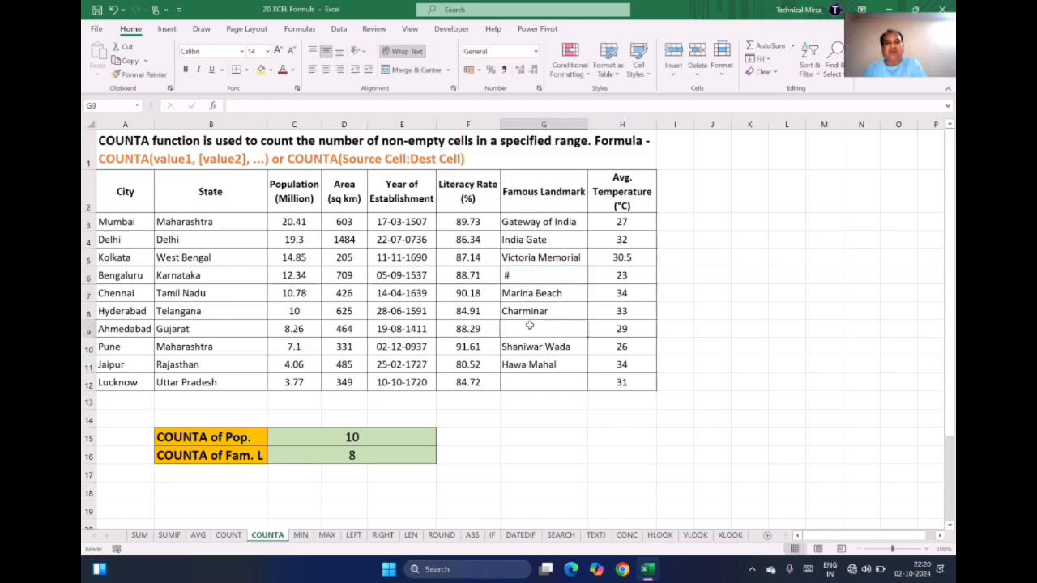
pyautogui.write('-')
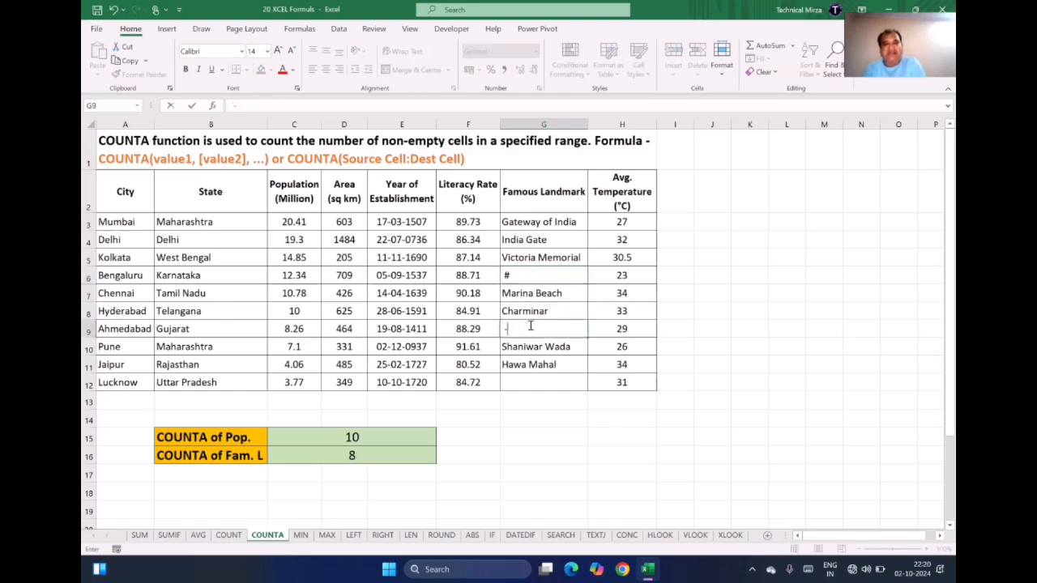
pyautogui.press('Return')
pyautogui.press('Return')
pyautogui.press('Return')
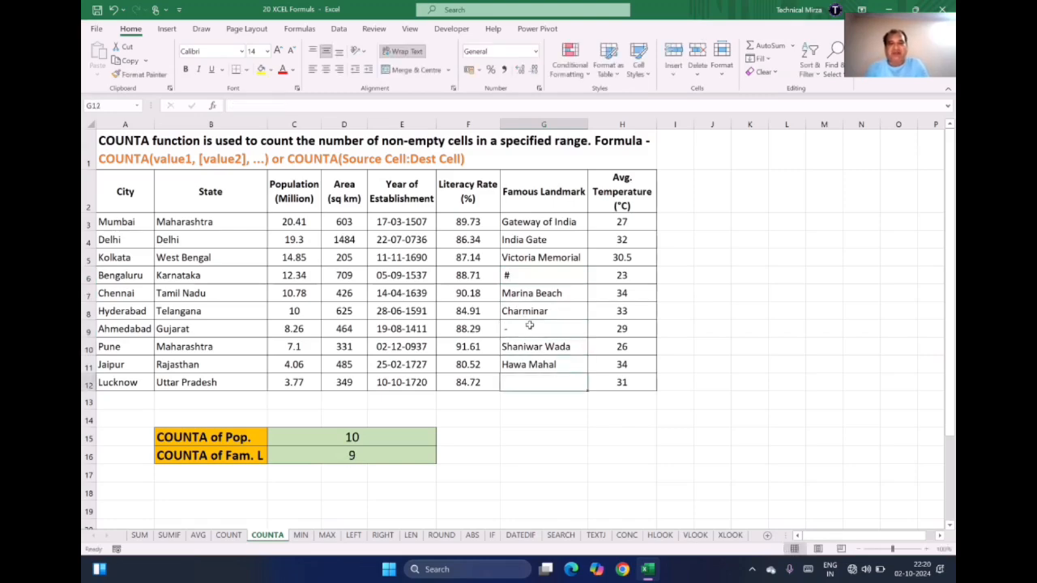
pyautogui.write('+')
pyautogui.press('Return')
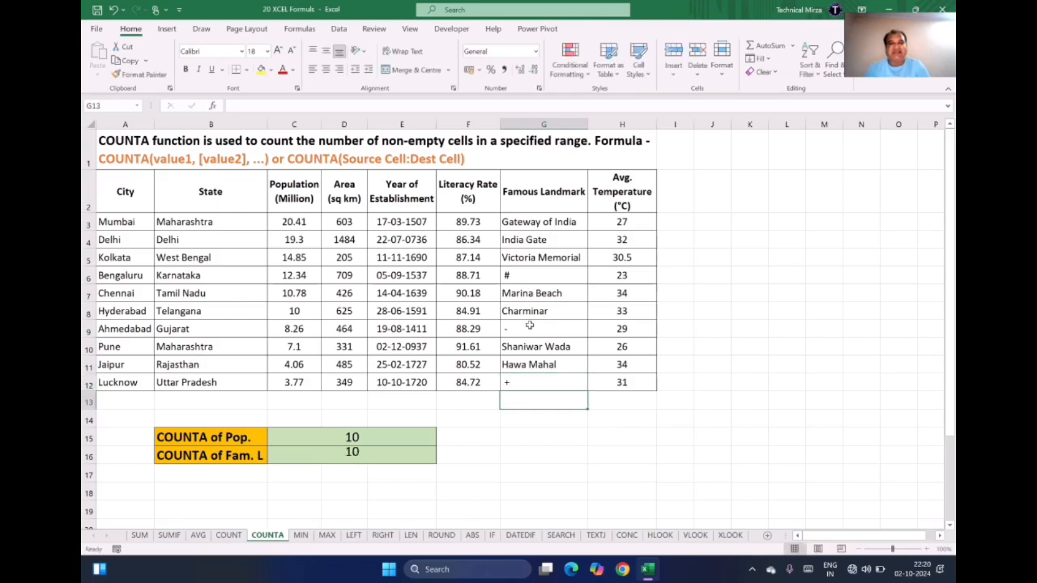
# Clear the plus sign from Lucknow's Famous Landmark cell G12.
pyautogui.press('Up')
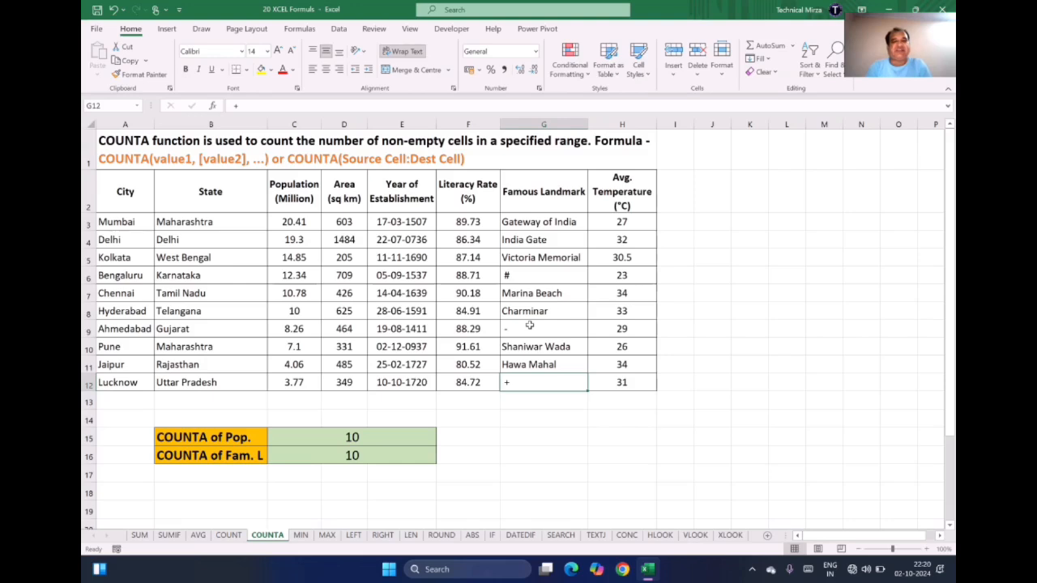
pyautogui.press('Up')
pyautogui.press('Down')
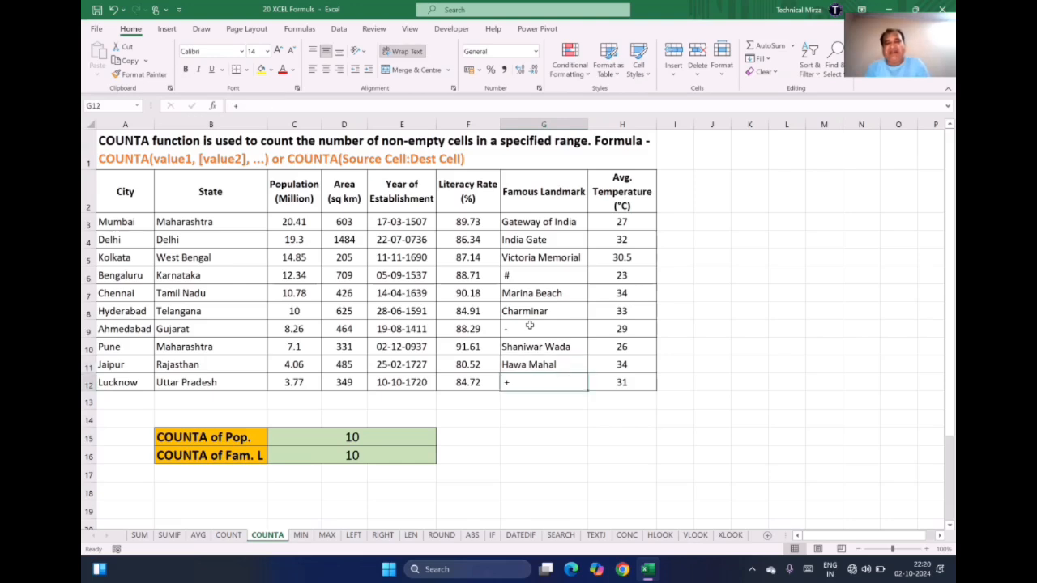
pyautogui.press('Delete')
pyautogui.press('Up')
pyautogui.press('Up')
pyautogui.press('Up')
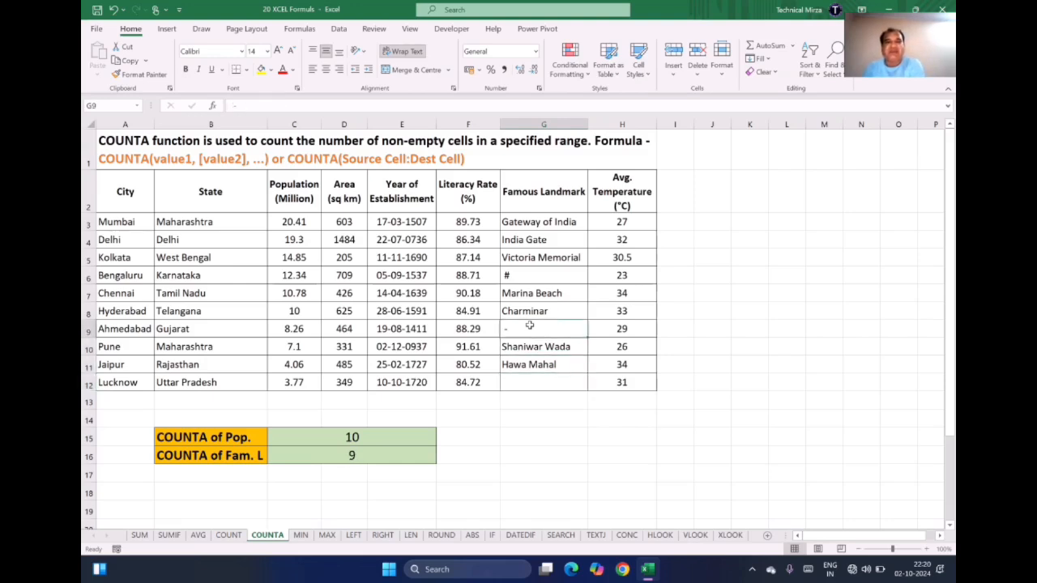
pyautogui.press('Down')
# Undo all the test edits in the Famous Landmark column until the original landmark names are restored.
pyautogui.hotkey('ctrl', 'z')
pyautogui.hotkey('ctrl', 'z')
pyautogui.hotkey('ctrl', 'z')
pyautogui.hotkey('ctrl', 'z')
pyautogui.hotkey('ctrl', 'z')
pyautogui.hotkey('ctrl', 'z')
pyautogui.hotkey('ctrl', 'z')
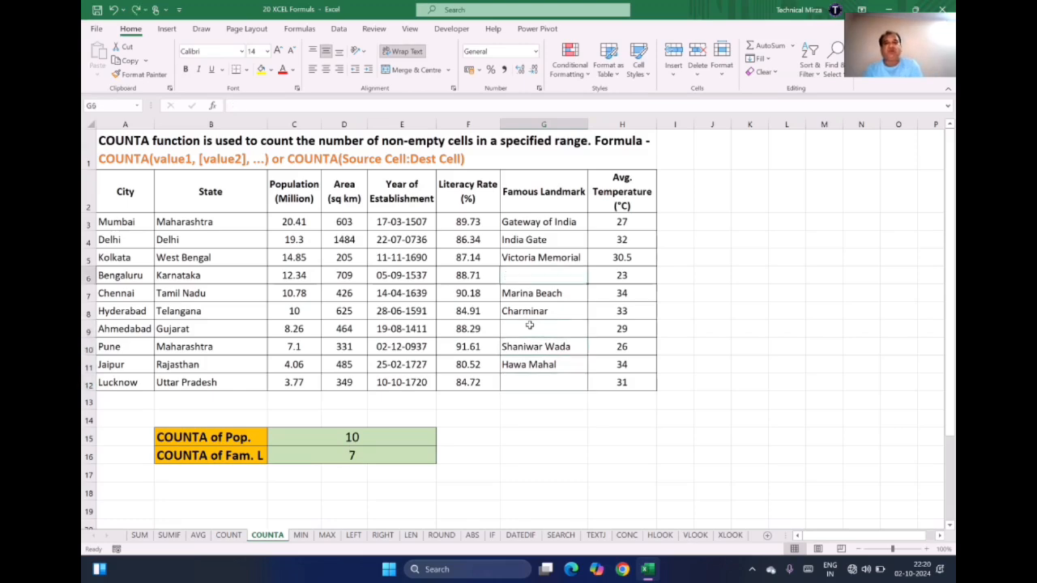
pyautogui.hotkey('ctrl', 'z')
pyautogui.hotkey('ctrl', 'z')
pyautogui.hotkey('ctrl', 'z')
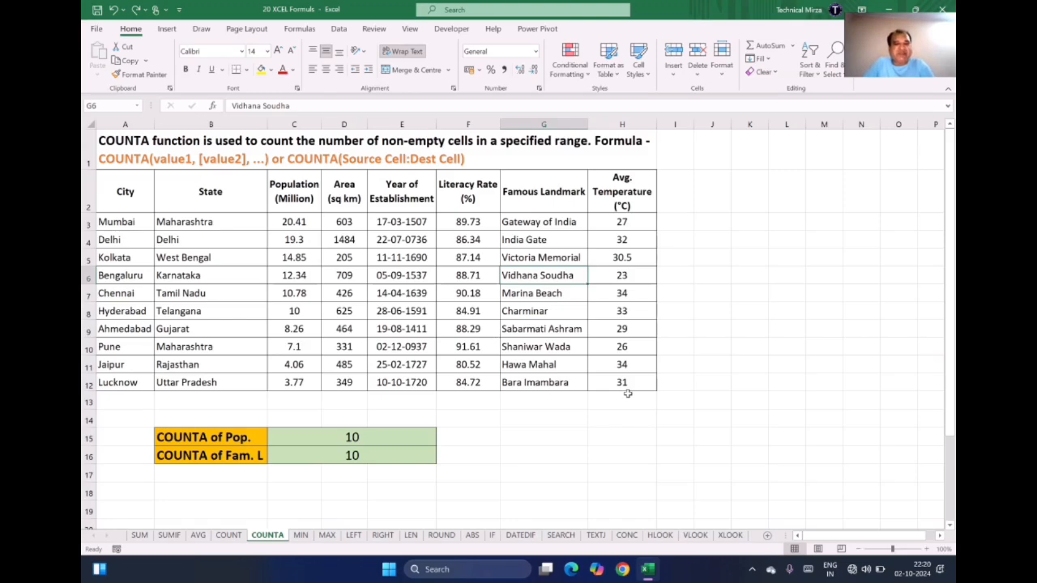
# On the MIN sheet, find the lowest temperature in the MIN of Temp. result cell C15 with the formula =MIN(H3:H11).
pyautogui.click(300, 535)
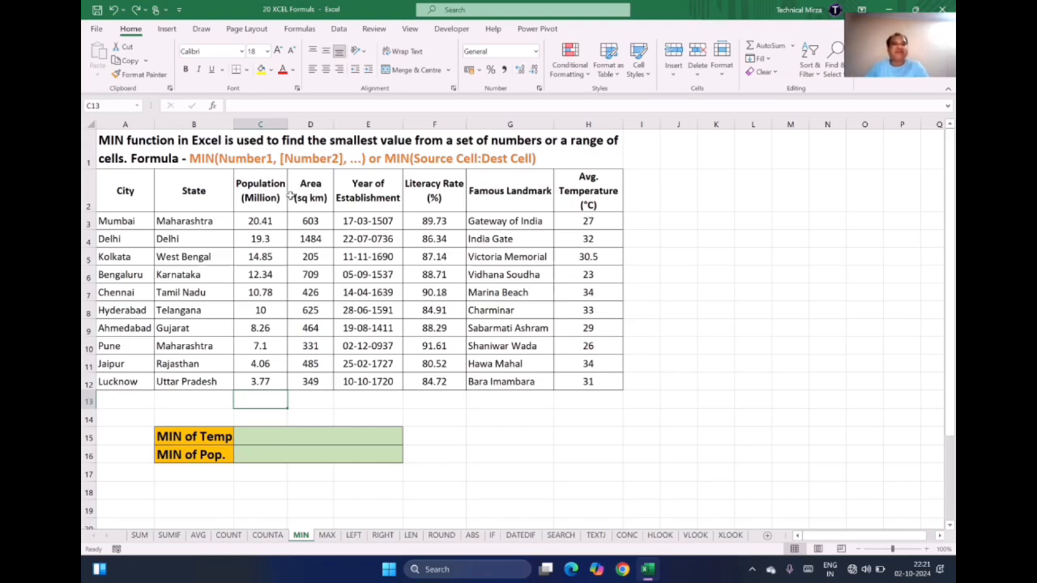
pyautogui.moveTo(303, 219); pyautogui.dragTo(305, 359)
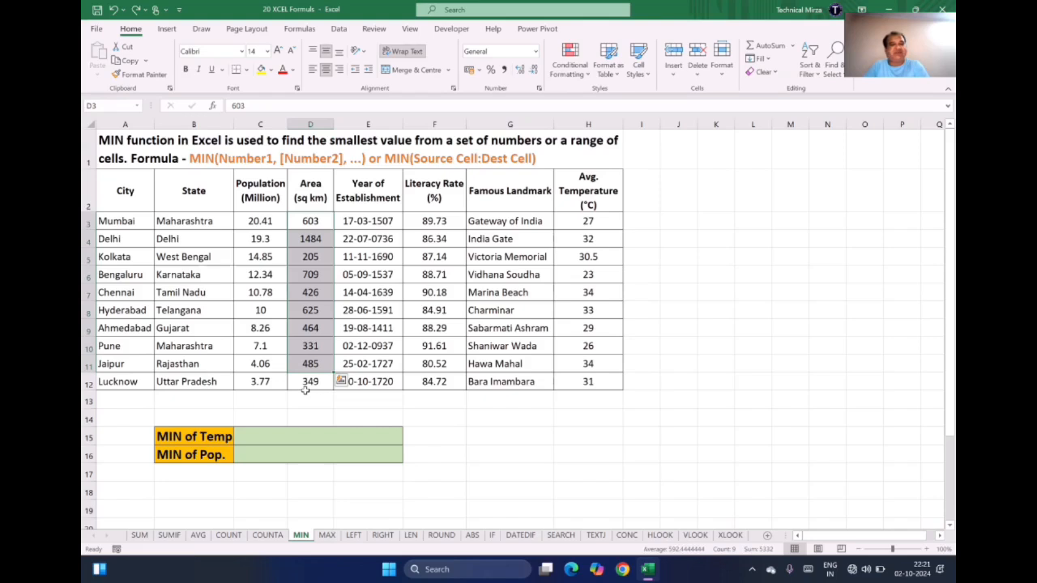
pyautogui.moveTo(193, 437); pyautogui.dragTo(193, 453)
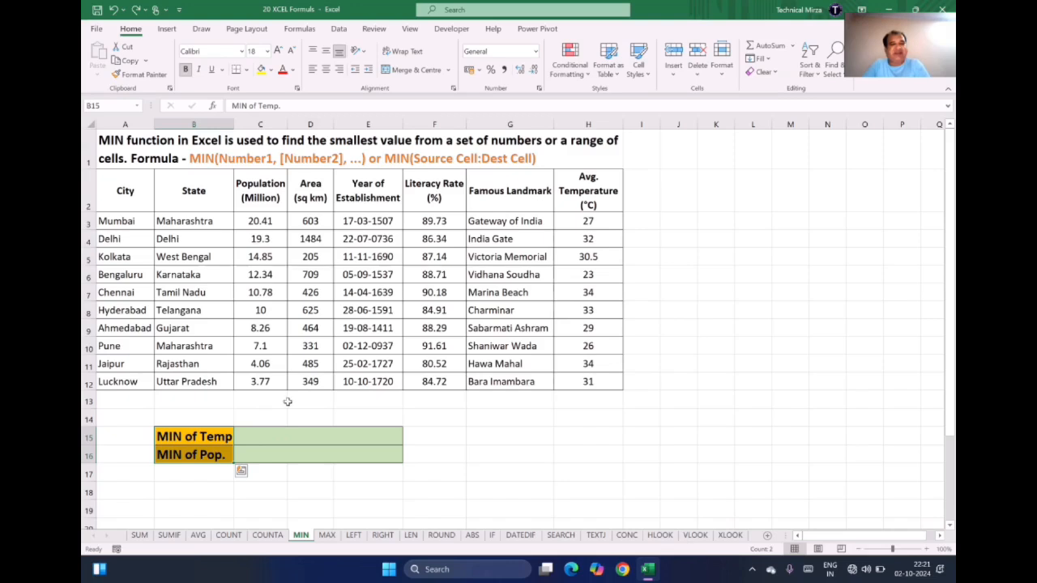
pyautogui.doubleClick(280, 438)
pyautogui.write('=min(')
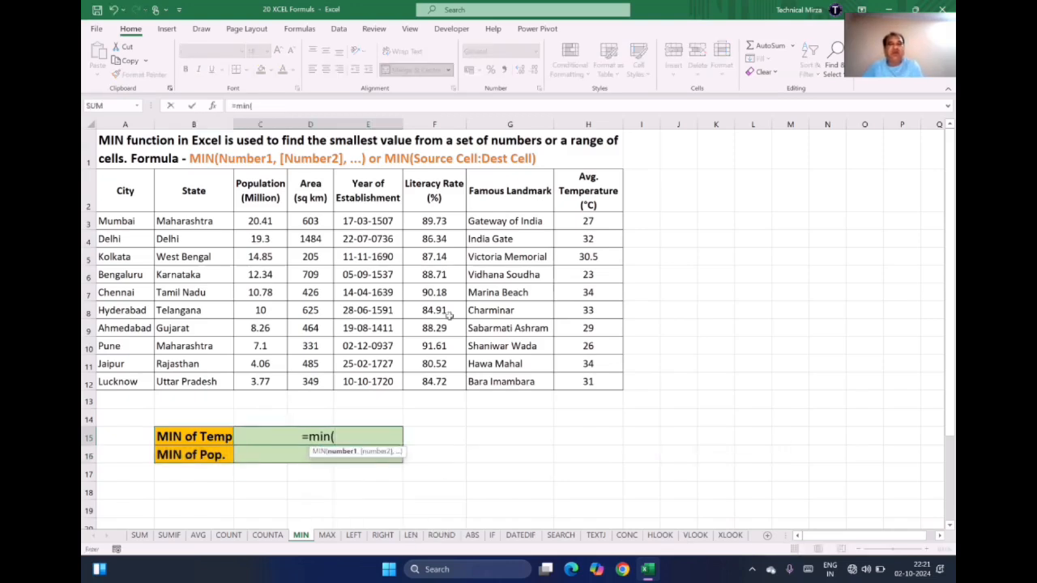
pyautogui.moveTo(585, 220); pyautogui.dragTo(575, 374)
pyautogui.write(')')
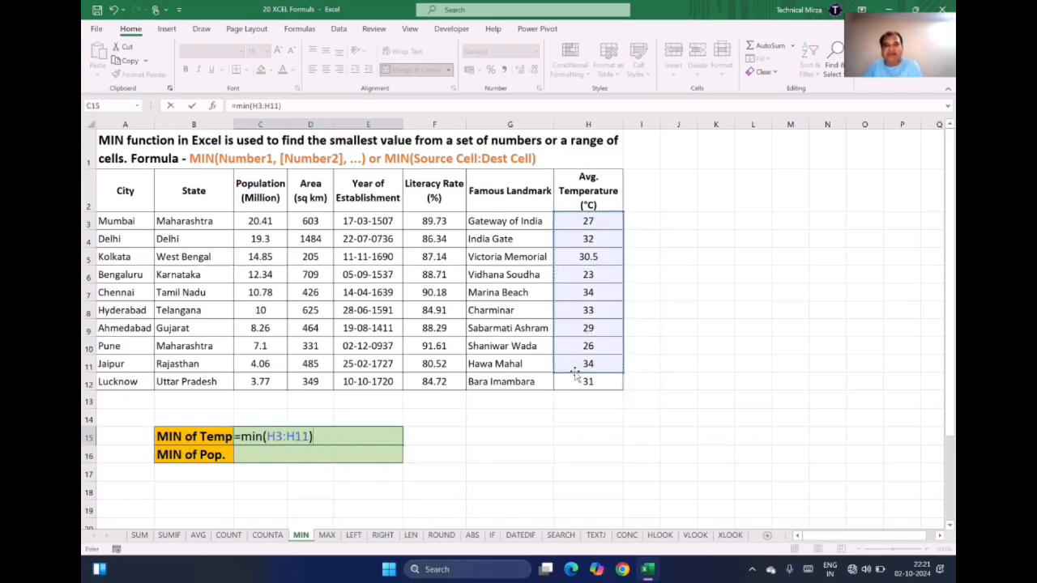
pyautogui.hotkey('ctrl', 'Return')
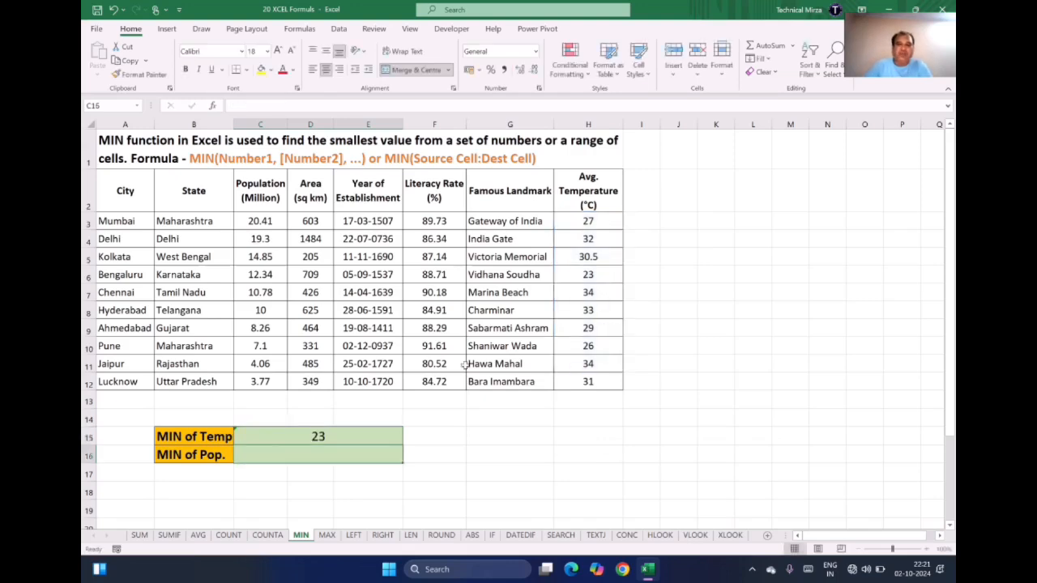
pyautogui.click(576, 277)
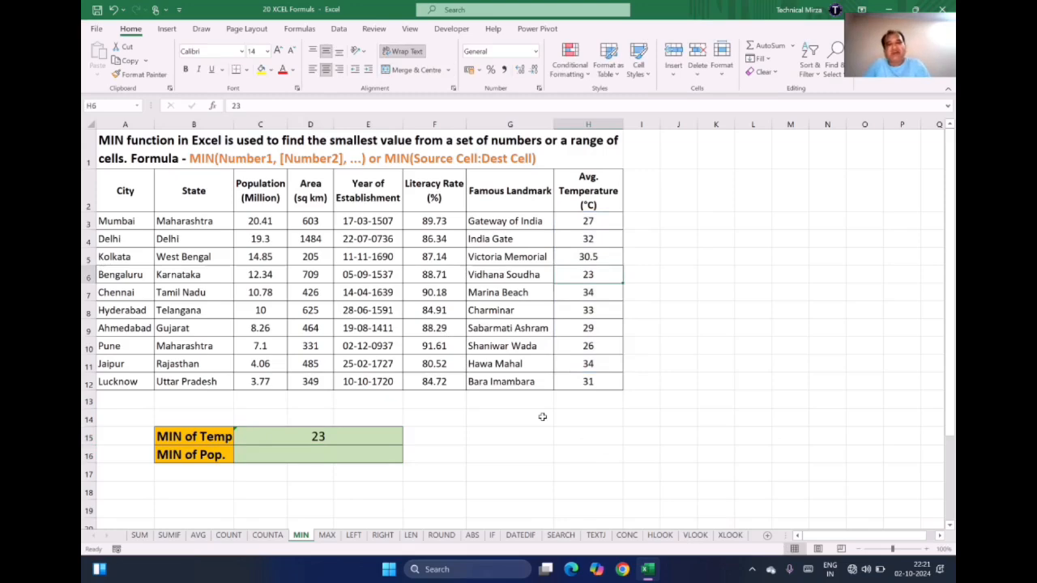
# Find the smallest population in the MIN of Pop. result cell C16 with the formula =MIN(C3:C12), and check both minimum results.
pyautogui.click(294, 455)
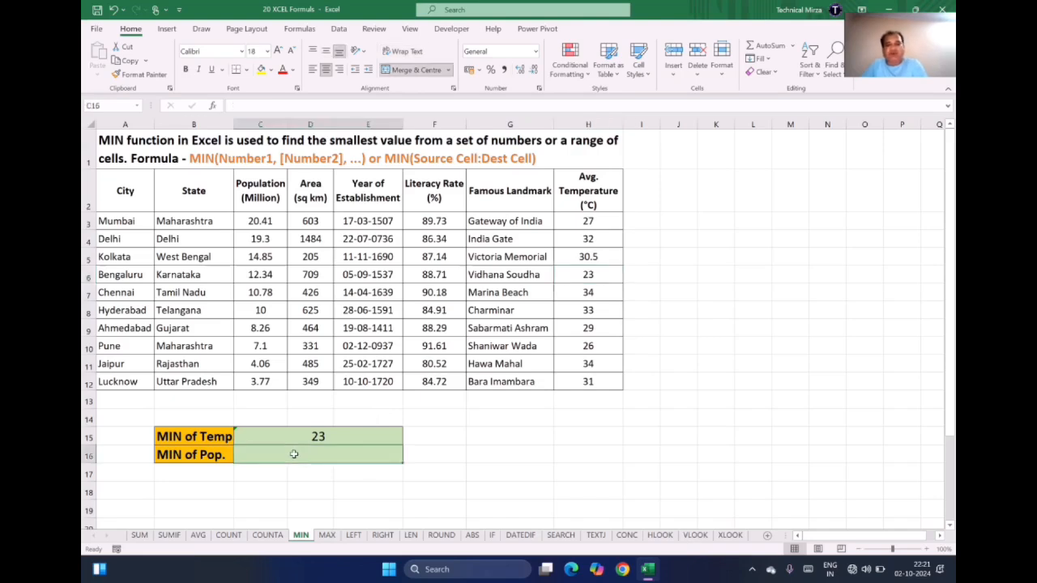
pyautogui.write('=min')
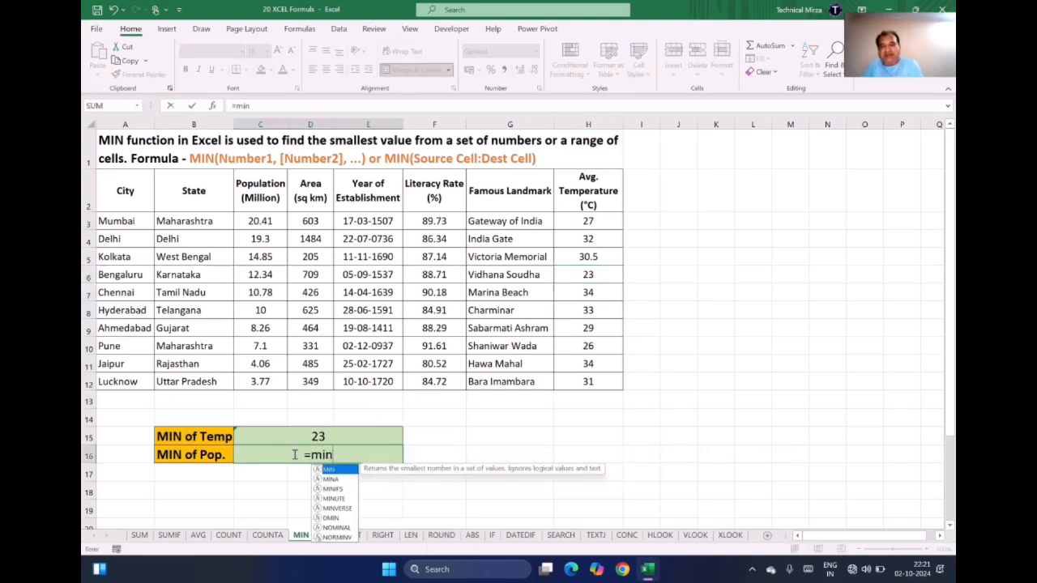
pyautogui.write('(')
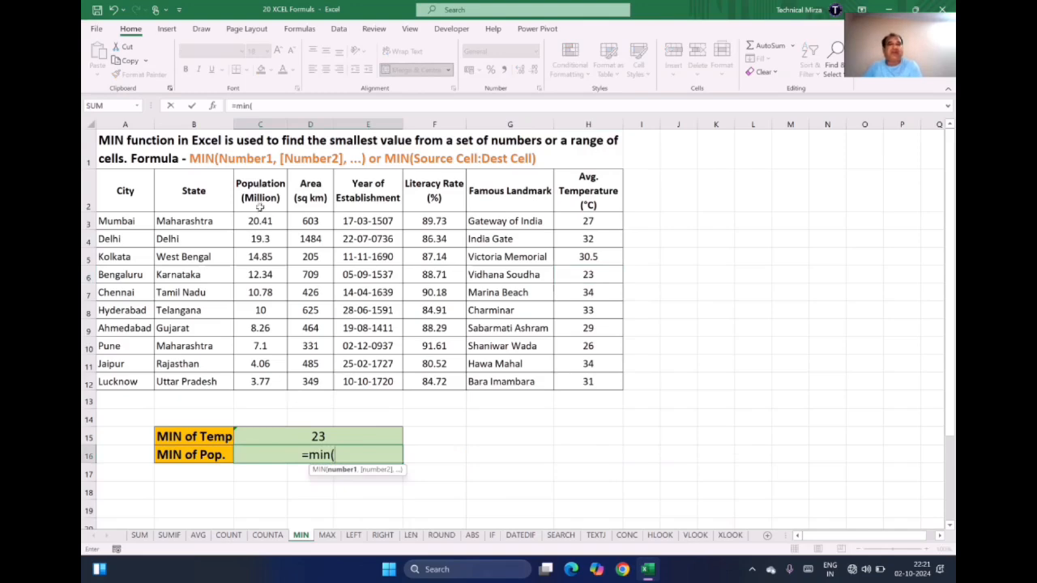
pyautogui.moveTo(258, 219); pyautogui.dragTo(253, 381)
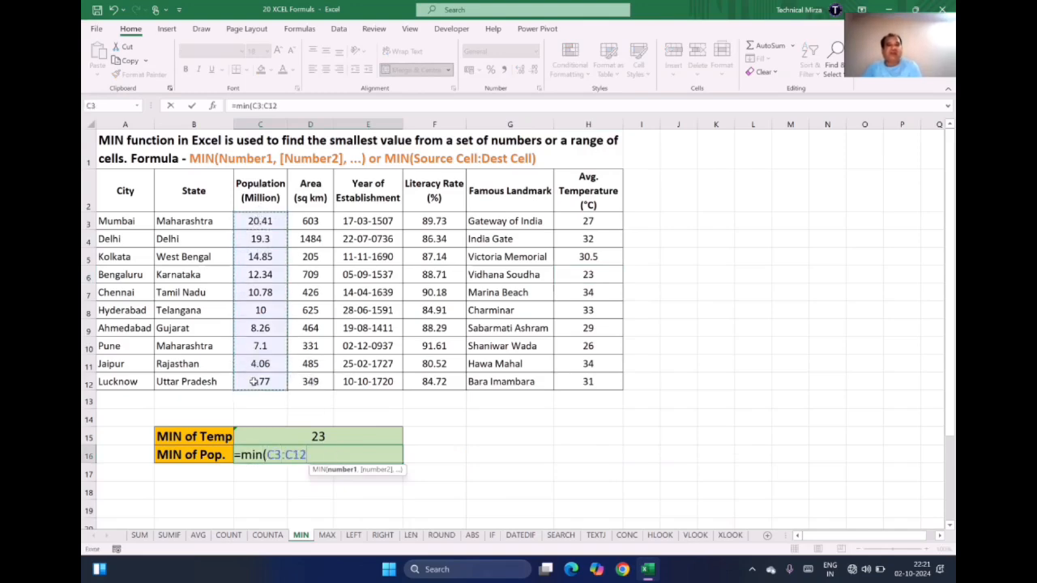
pyautogui.press('Return')
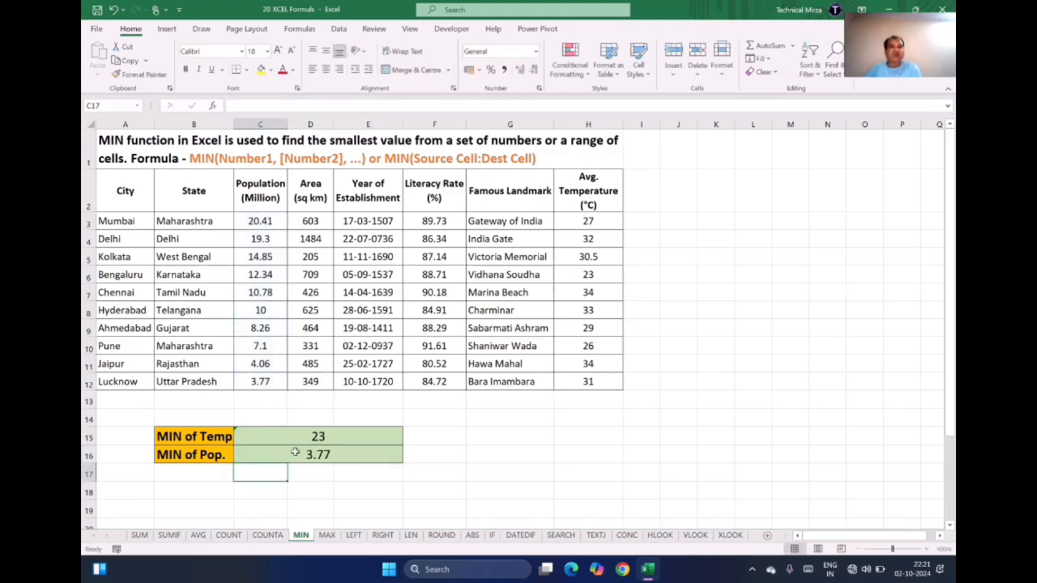
pyautogui.click(306, 458)
pyautogui.click(241, 376)
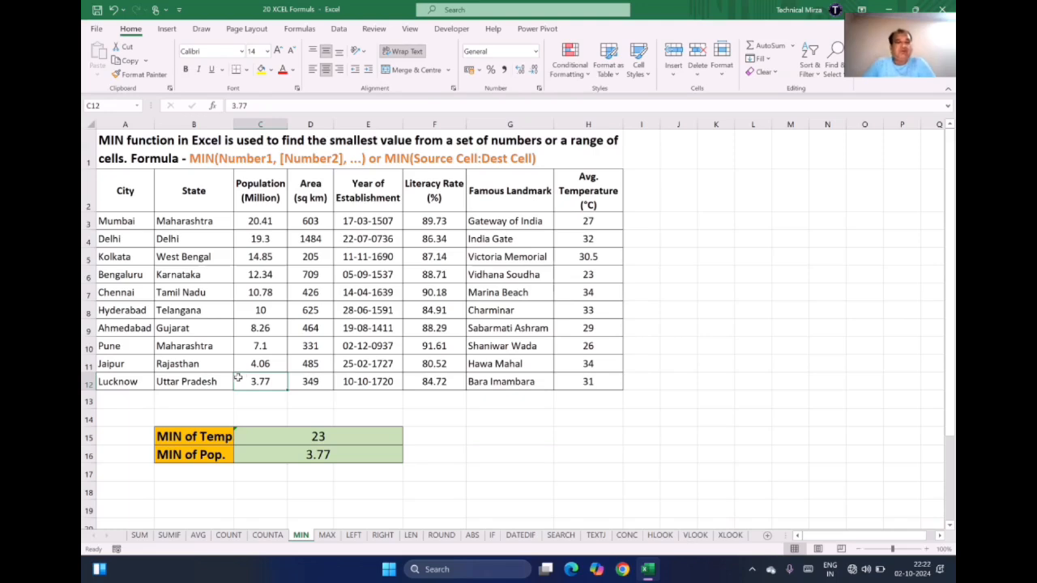
pyautogui.click(298, 437)
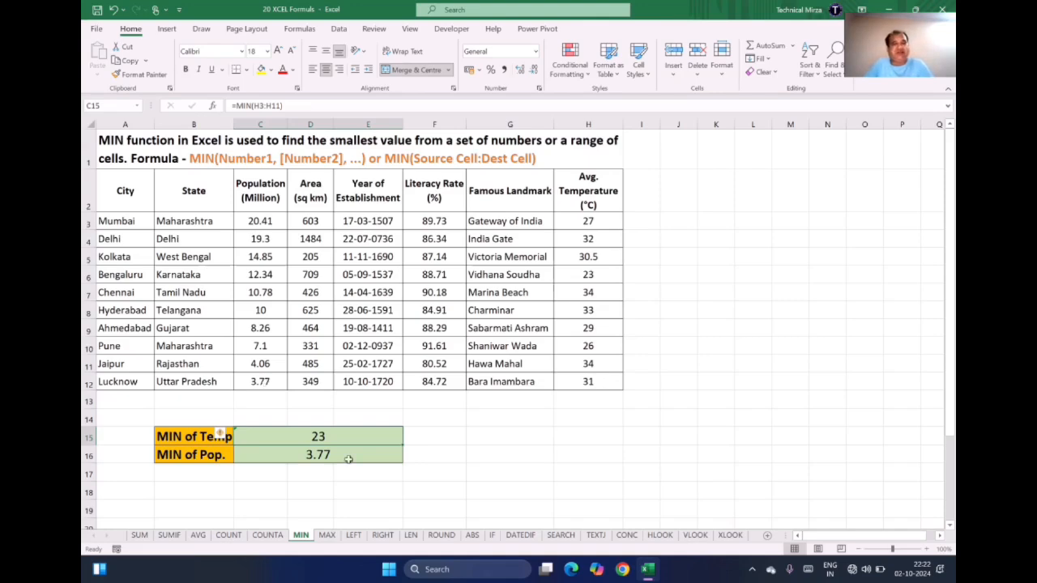
# On the MAX sheet, find the highest temperature in the MAX of Temp. result cell C15 with =MAX(H3:H12), and check it against the column.
pyautogui.click(327, 536)
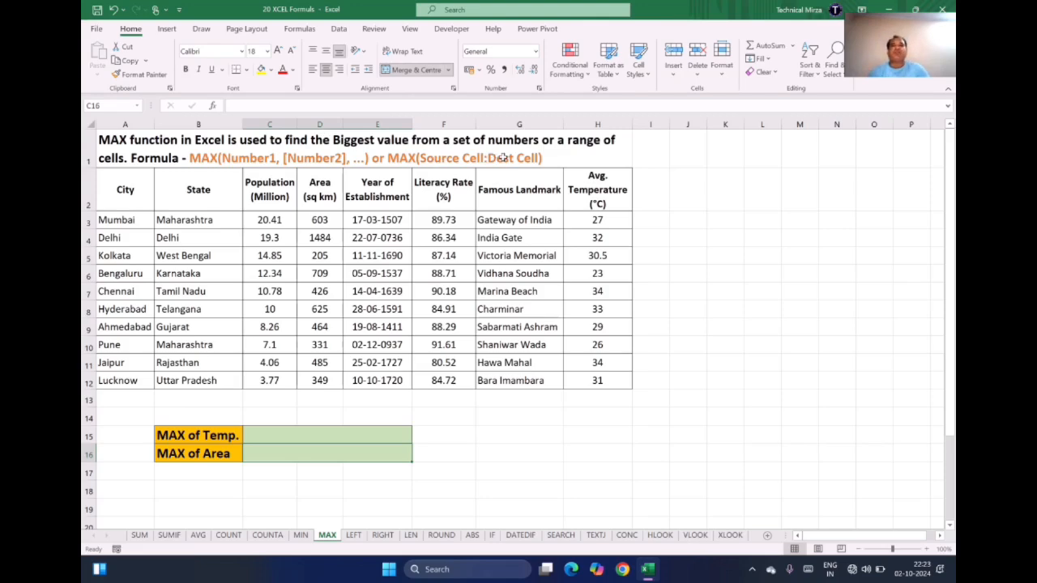
pyautogui.click(277, 436)
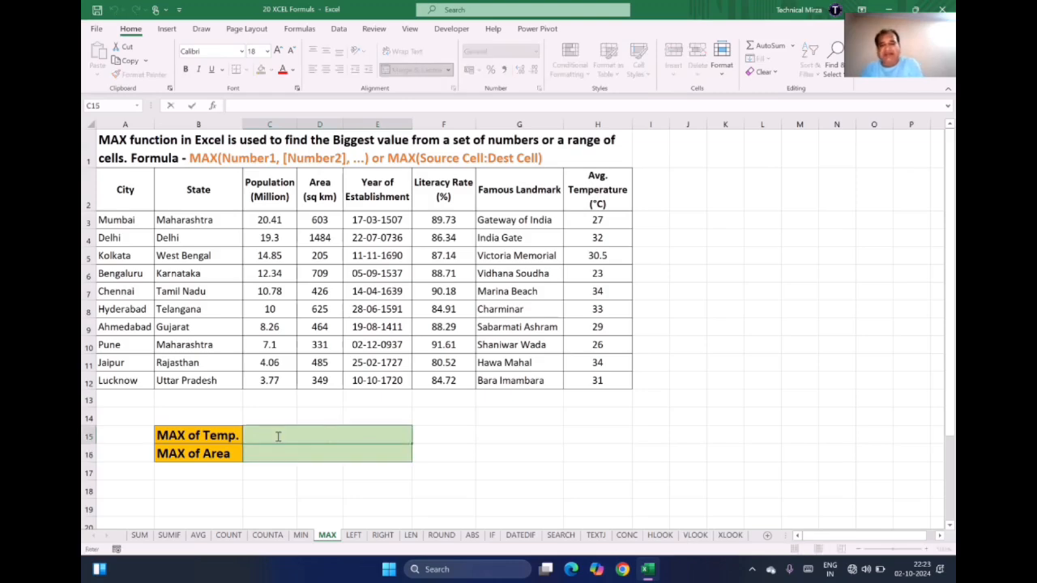
pyautogui.write('=M')
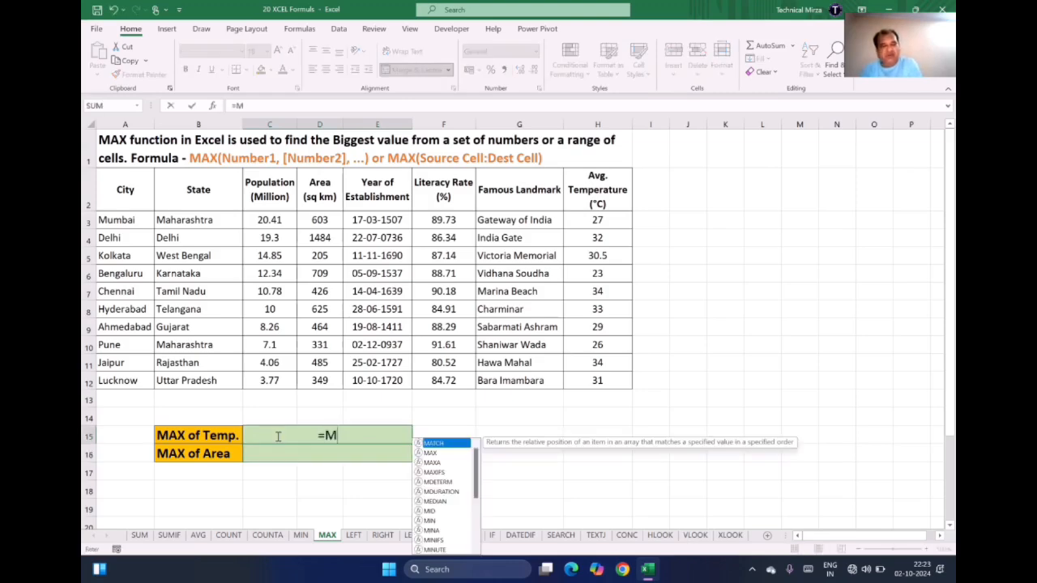
pyautogui.write('AX(')
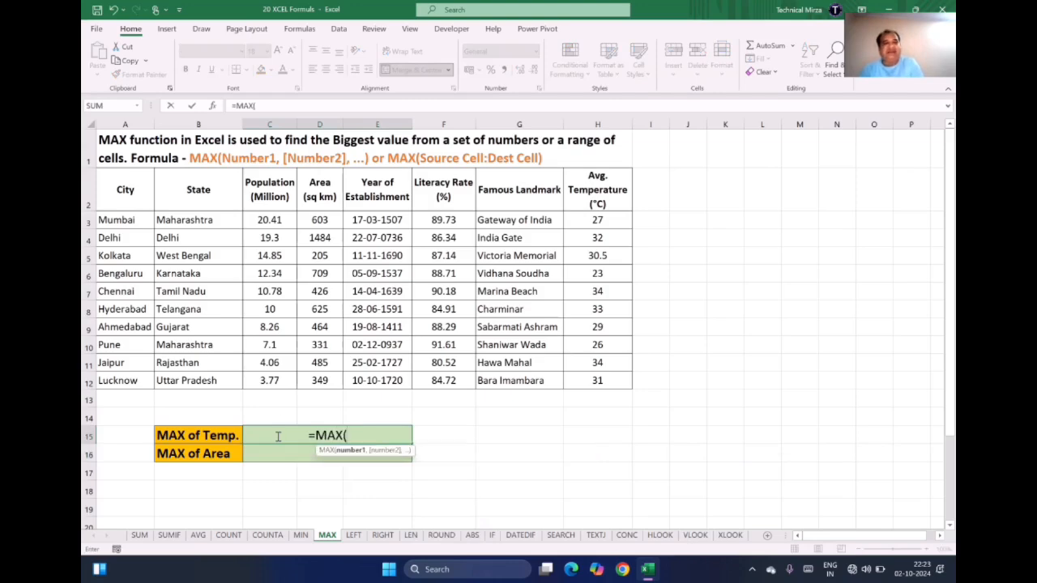
pyautogui.moveTo(592, 219); pyautogui.dragTo(590, 380)
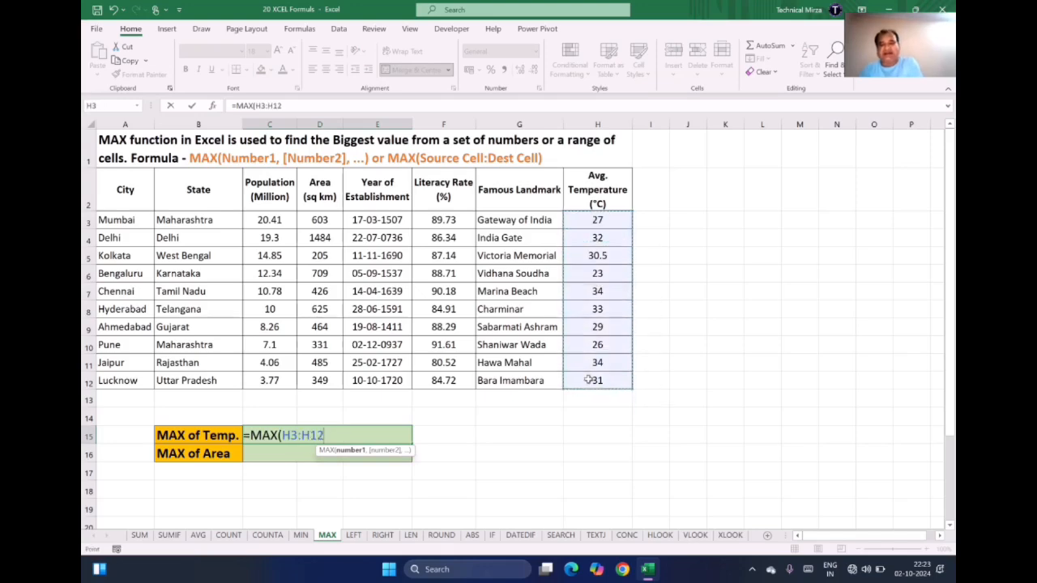
pyautogui.write(')')
pyautogui.press('Return')
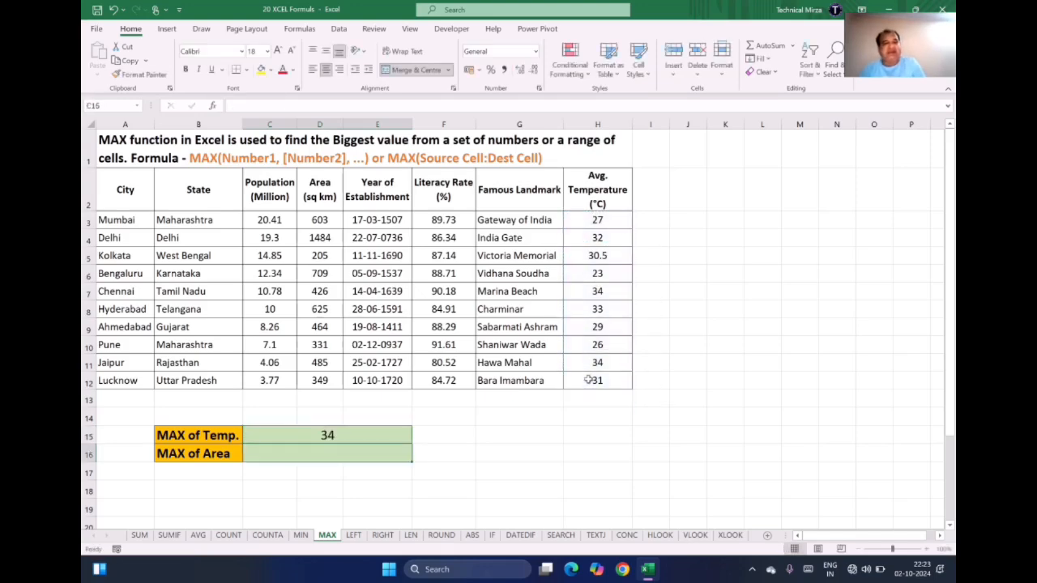
pyautogui.click(303, 436)
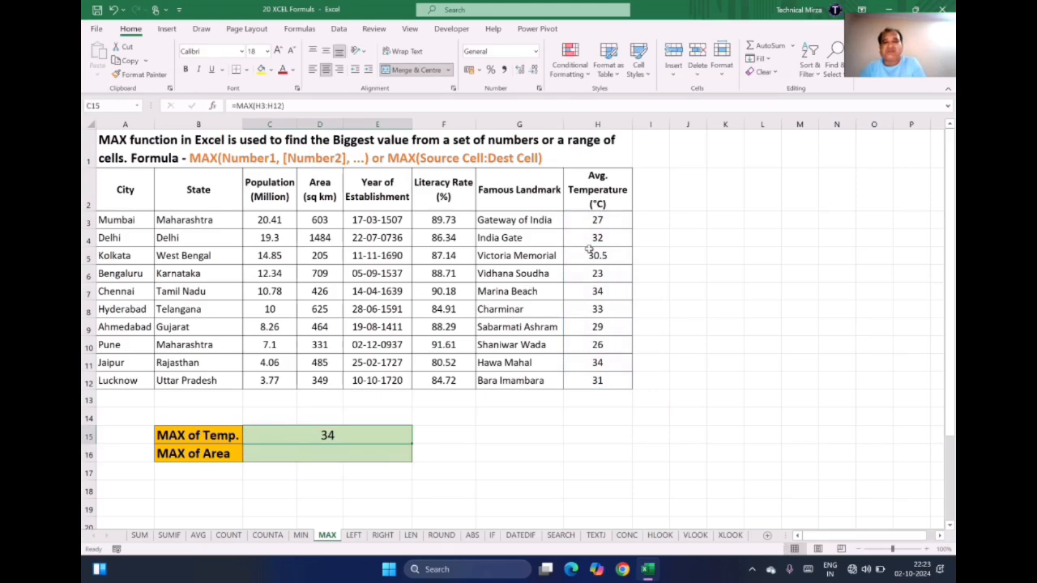
pyautogui.click(596, 362)
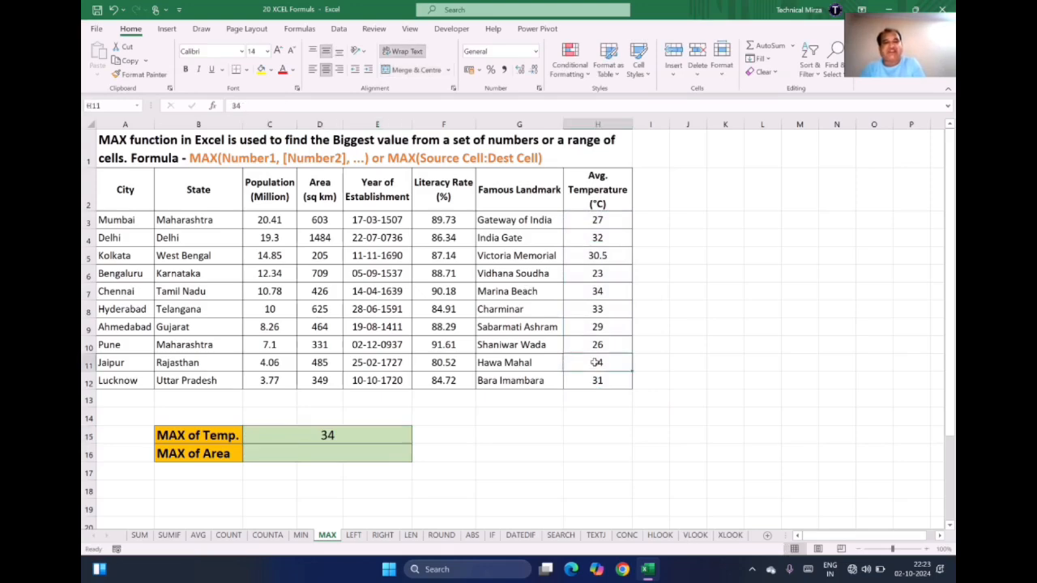
# Replace the formula in C15 with =MAX(H3:H7) to find the highest temperature among Mumbai to Chennai only.
pyautogui.click(308, 432)
pyautogui.write('=')
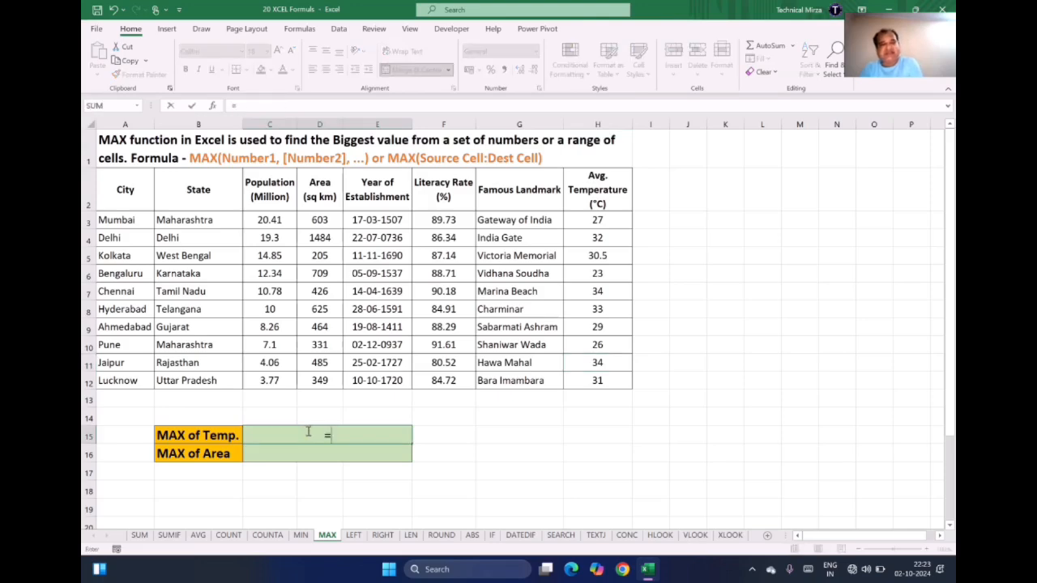
pyautogui.write('m')
pyautogui.press('BackSpace')
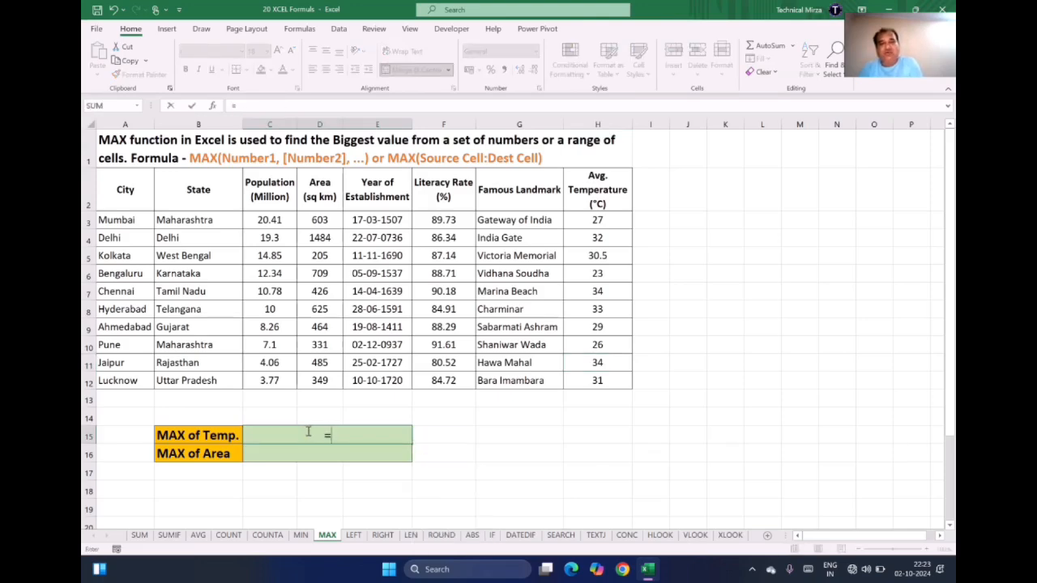
pyautogui.write('max(')
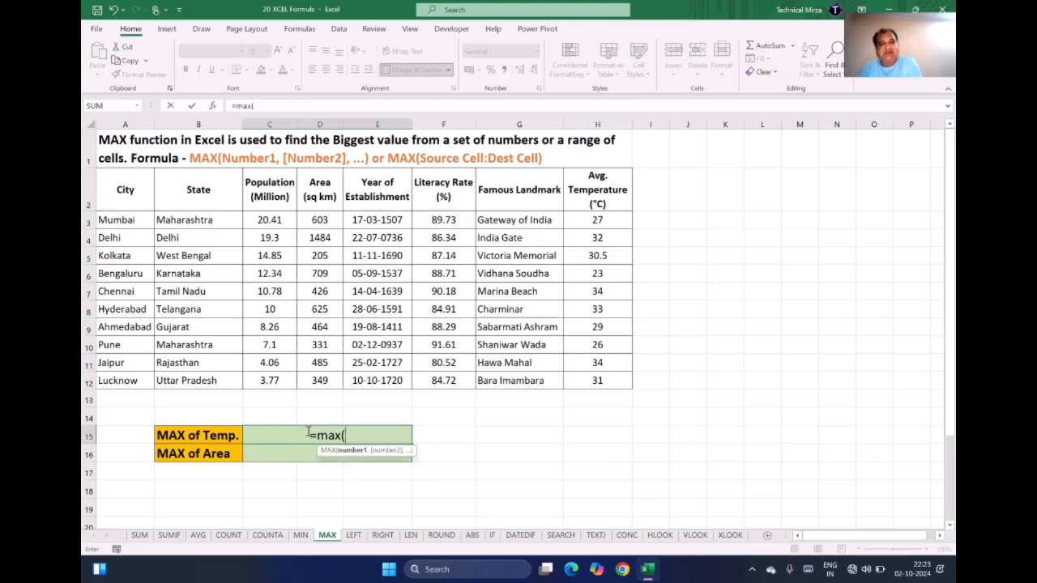
pyautogui.moveTo(589, 220); pyautogui.dragTo(586, 291)
pyautogui.write(')')
pyautogui.press('Return')
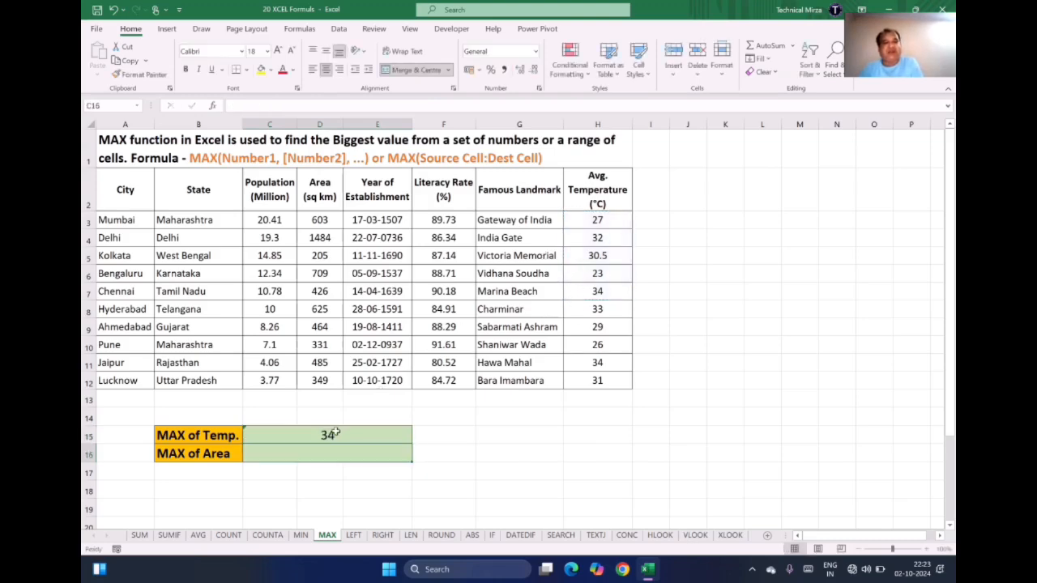
# Replace the formula in C15 with =MAX(H8:H12) to find the highest temperature from Hyderabad to Lucknow, and check the matching cell.
pyautogui.press('Up')
pyautogui.write('=max9')
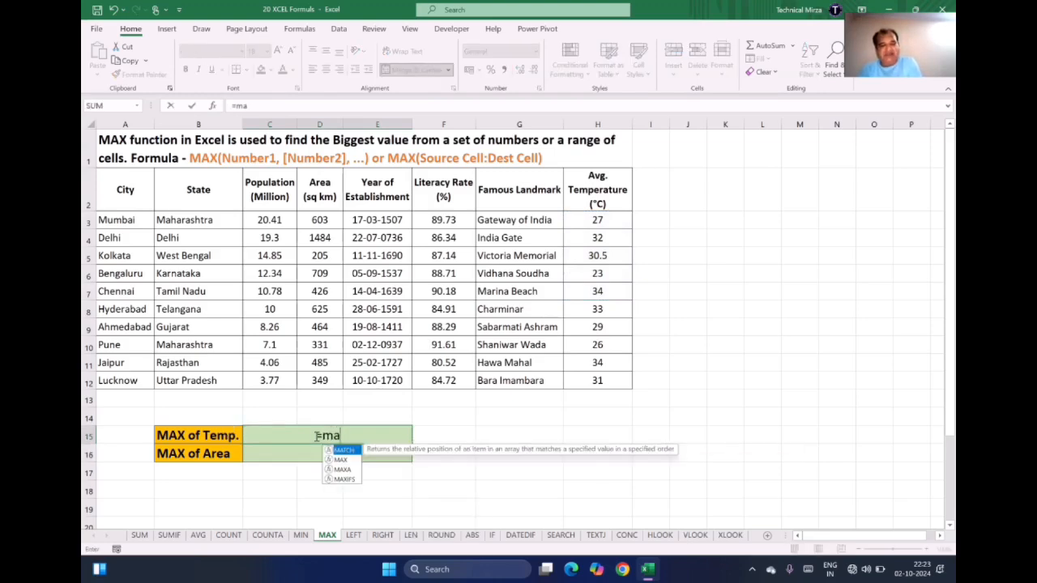
pyautogui.press('BackSpace')
pyautogui.write('(')
pyautogui.moveTo(575, 310); pyautogui.dragTo(593, 381)
pyautogui.write(')')
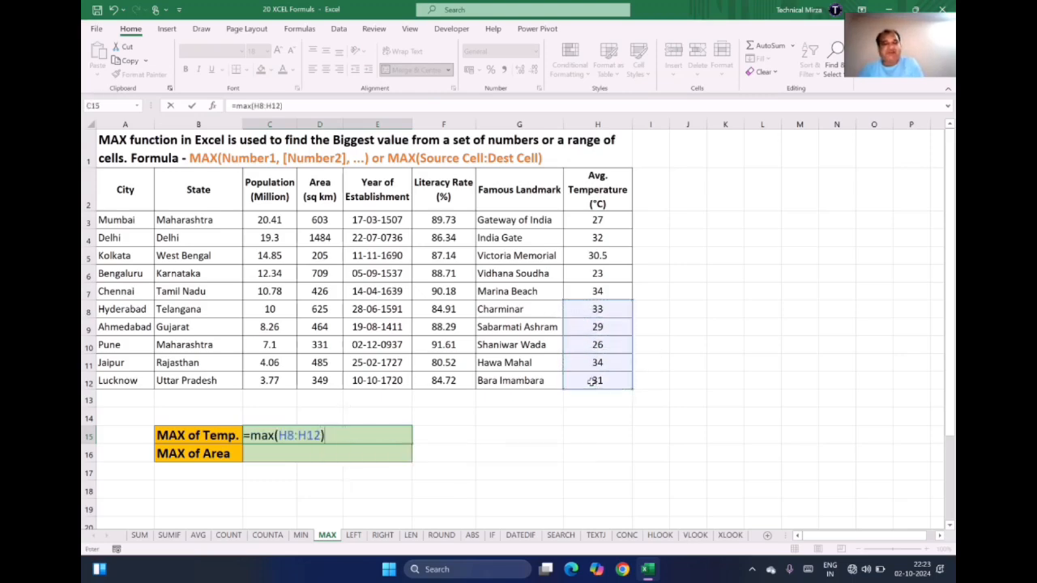
pyautogui.press('Return')
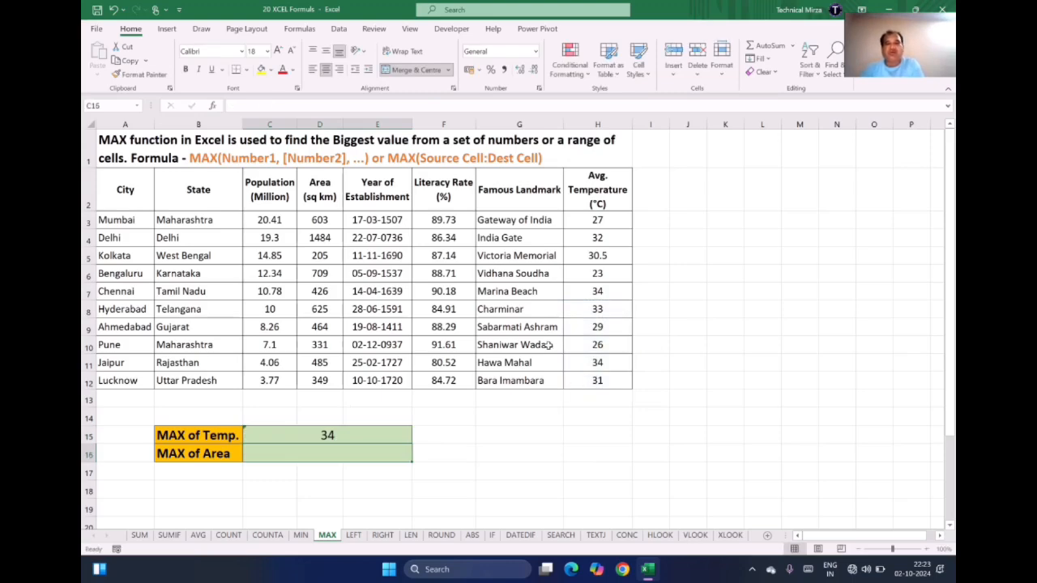
pyautogui.click(593, 363)
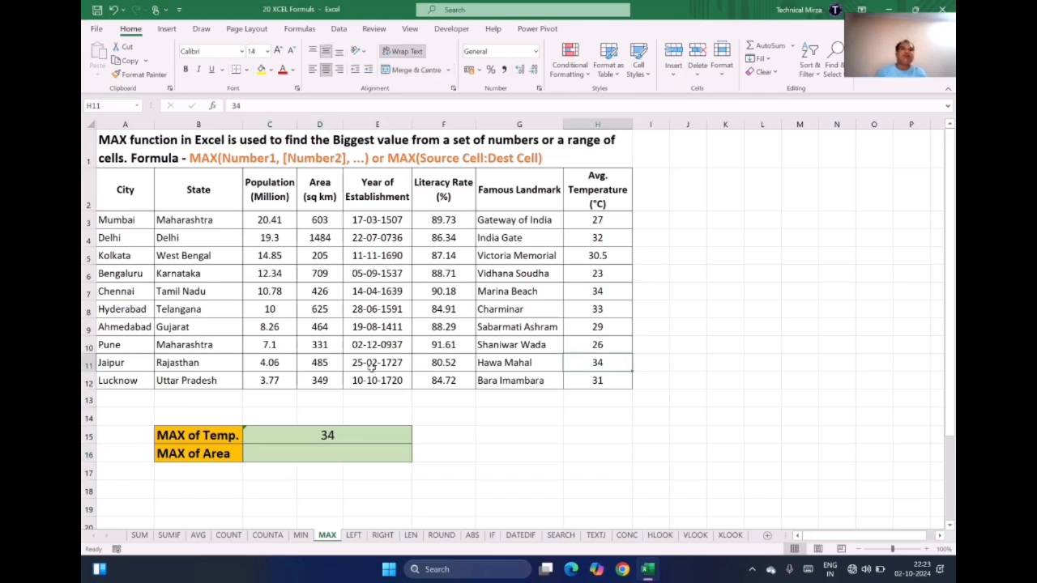
# Find the largest area among Mumbai to Chennai in the MAX of Area result cell C16 with =MAX(D3:D7), and check the matching cell.
pyautogui.click(293, 452)
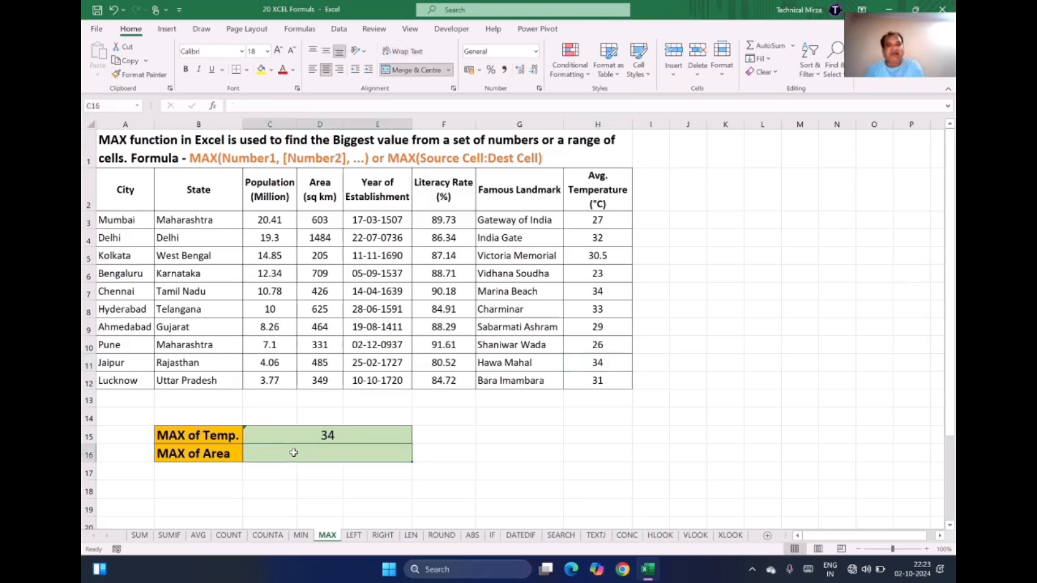
pyautogui.write('=')
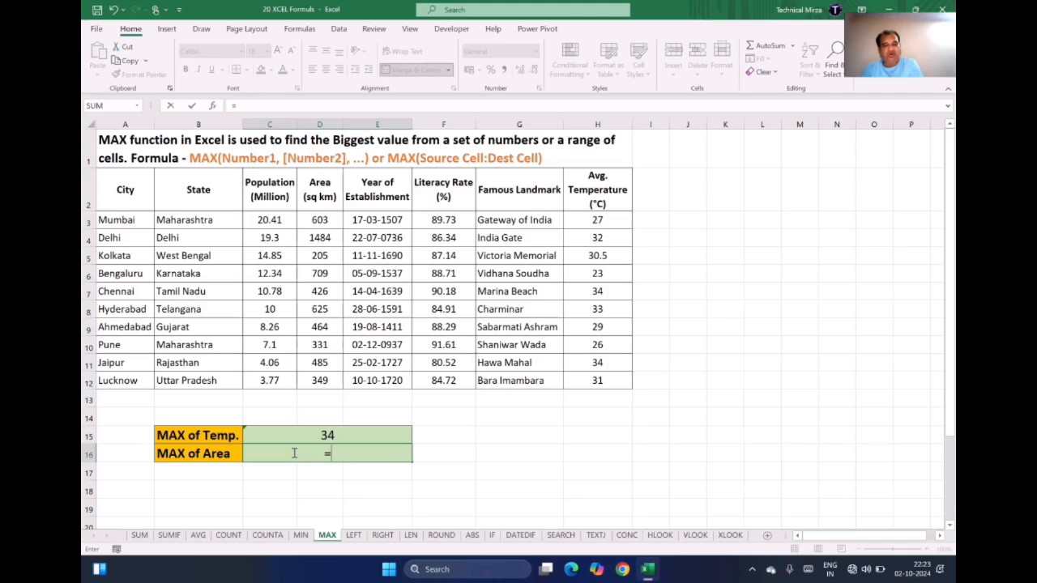
pyautogui.write('max')
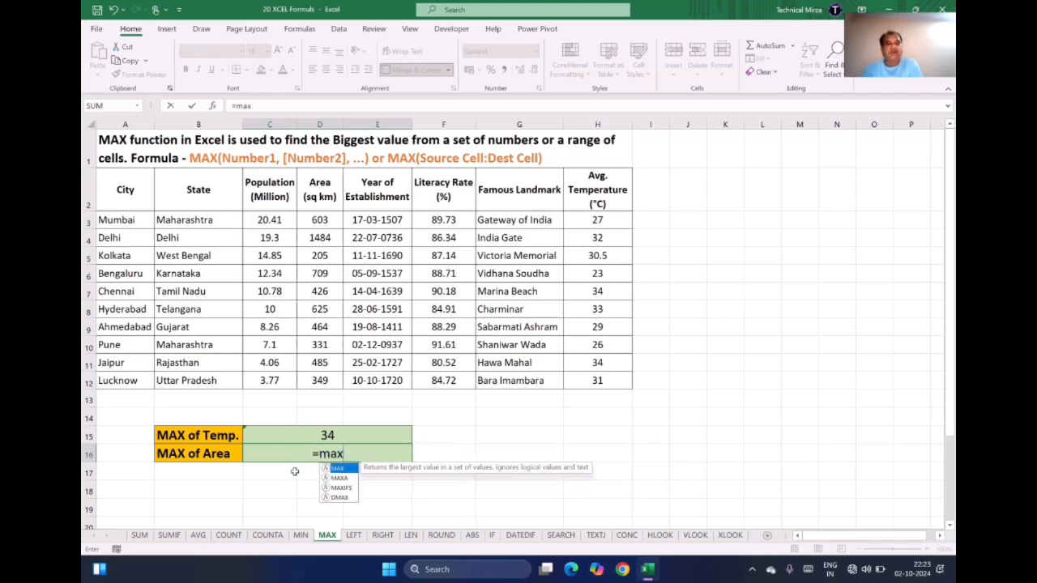
pyautogui.write('(')
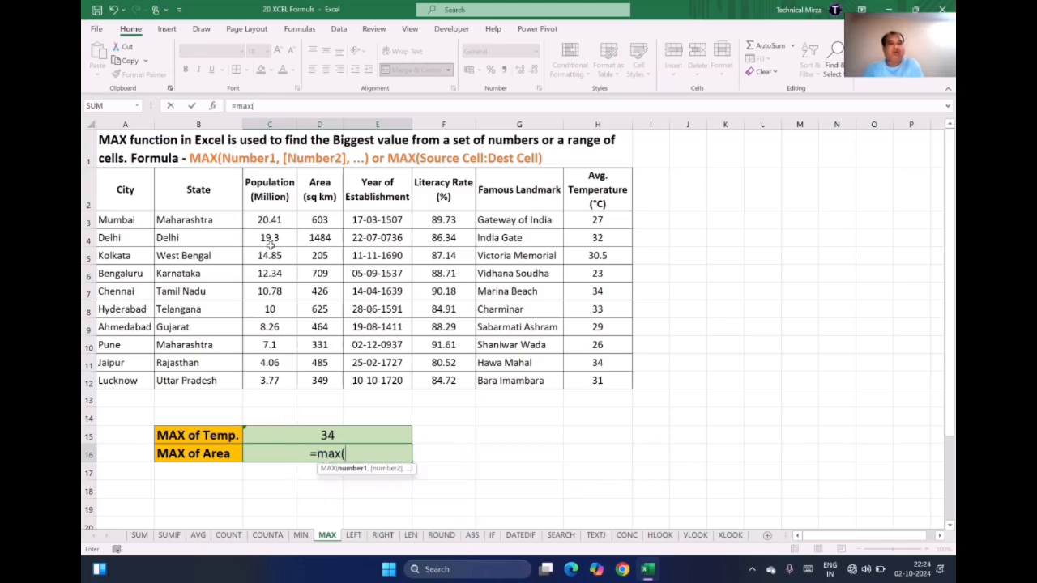
pyautogui.moveTo(319, 220); pyautogui.dragTo(316, 293)
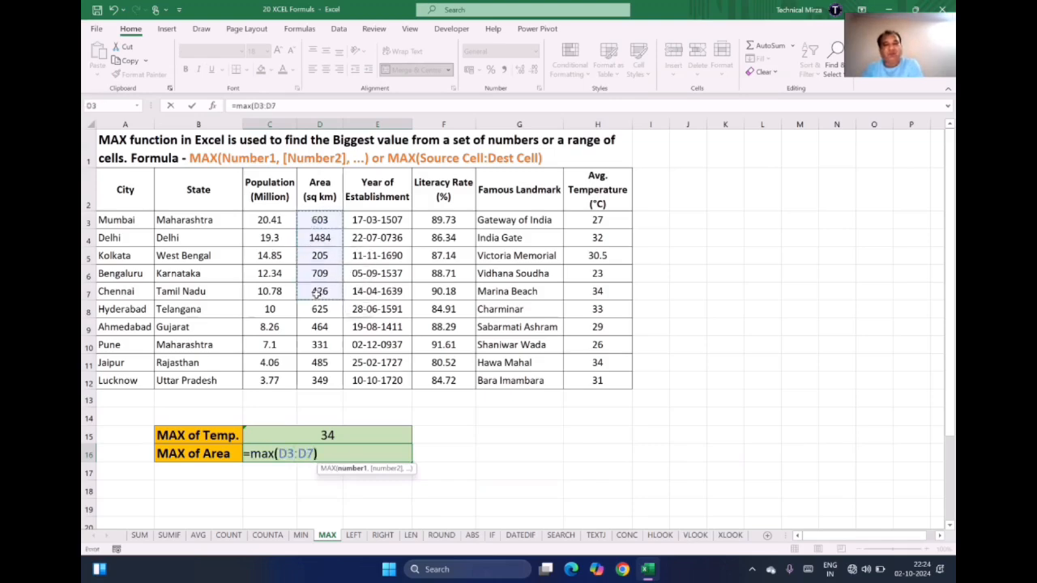
pyautogui.press('Return')
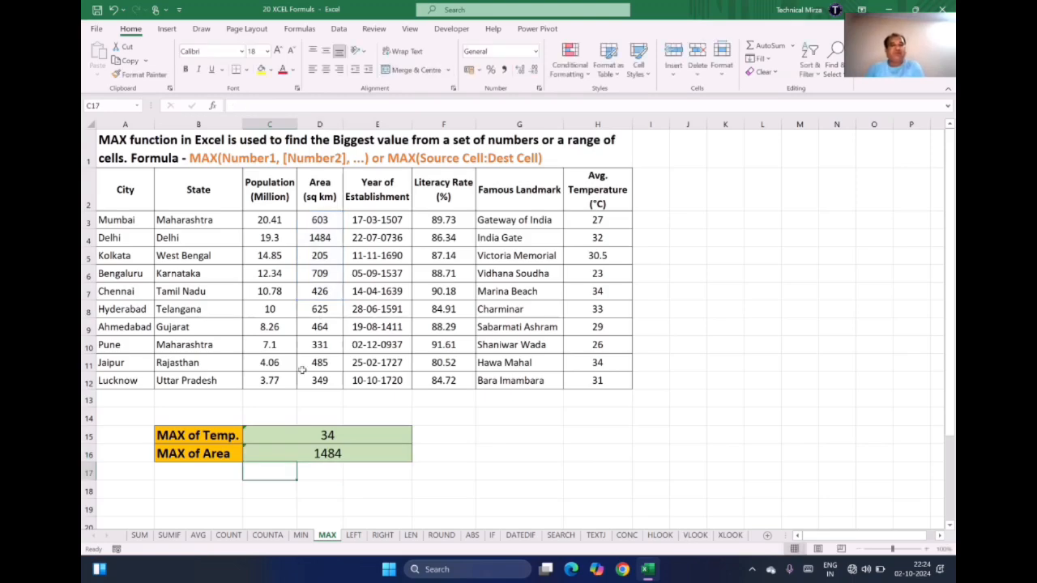
pyautogui.click(306, 240)
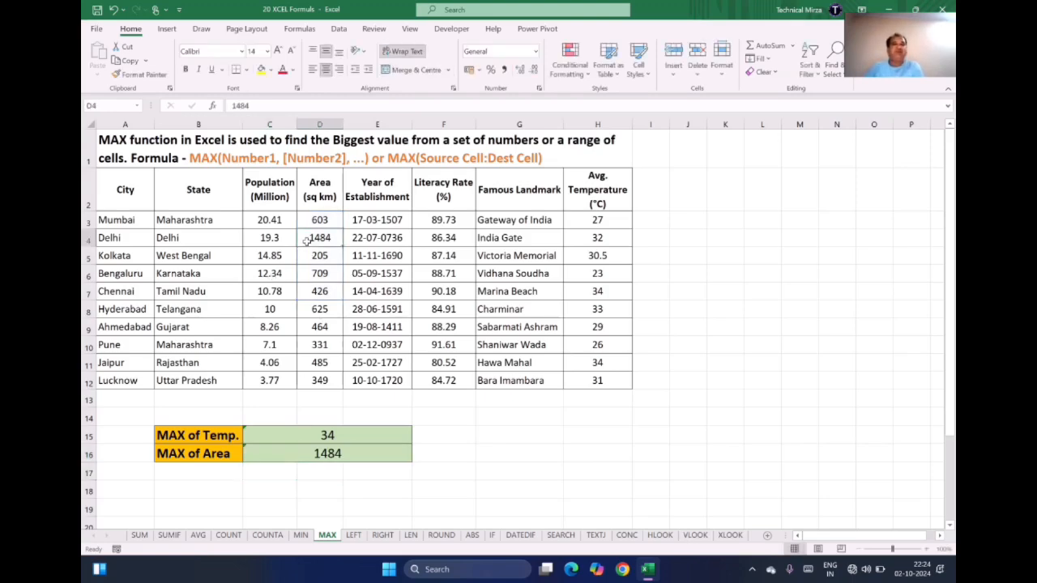
# Replace the formula in C16 with =MAX(D8:D12) to find the largest area from Hyderabad to Lucknow, and check the matching cell.
pyautogui.click(311, 456)
pyautogui.write('=')
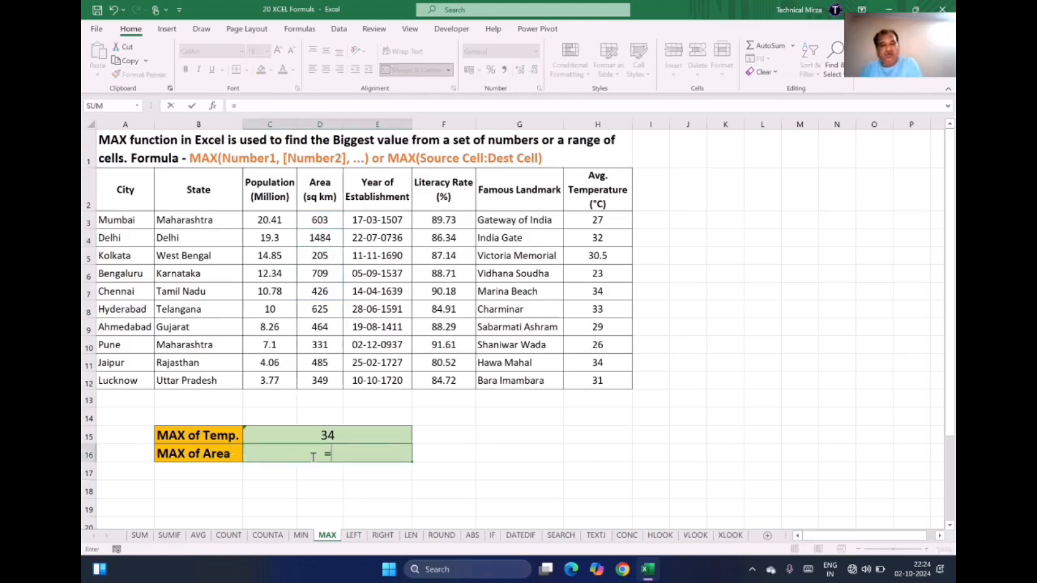
pyautogui.write('max(')
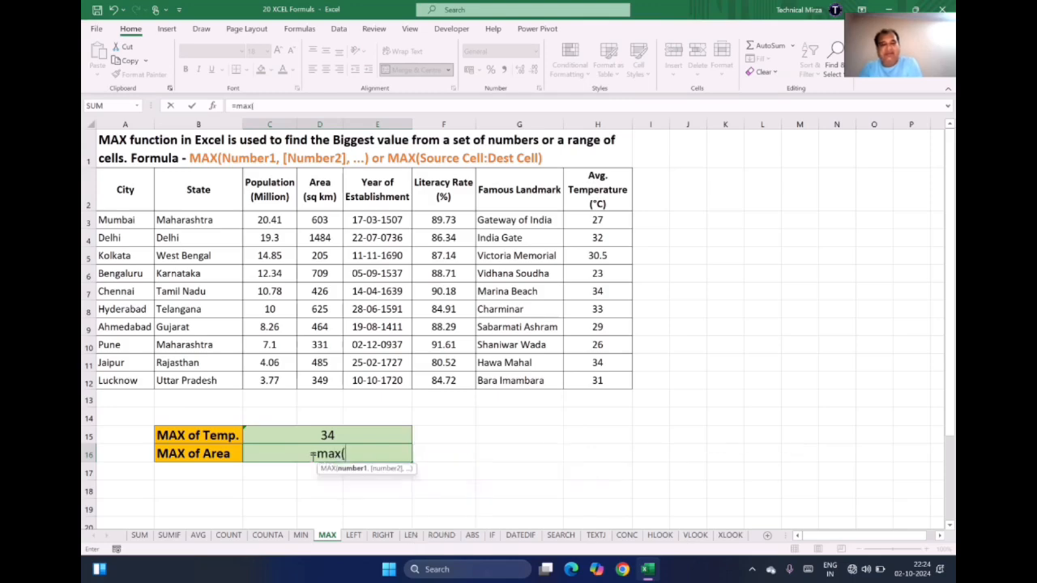
pyautogui.moveTo(319, 308); pyautogui.dragTo(320, 381)
pyautogui.press('Return')
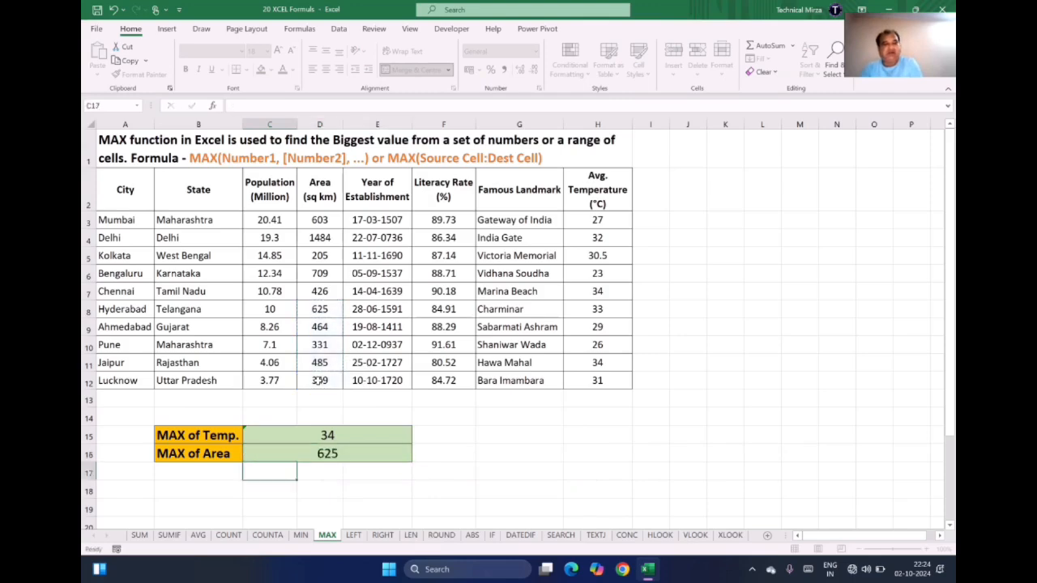
pyautogui.click(320, 308)
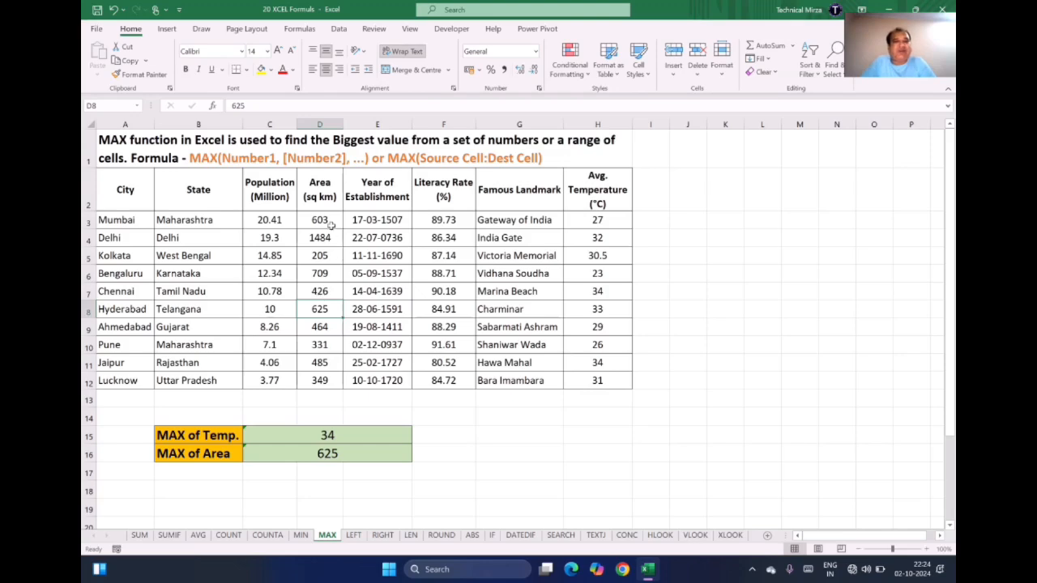
# Copy the Area values D3:D12 and paste them transposed as a row starting at cell C13.
pyautogui.moveTo(320, 218); pyautogui.dragTo(319, 380)
pyautogui.moveTo(257, 397); pyautogui.dragTo(597, 395)
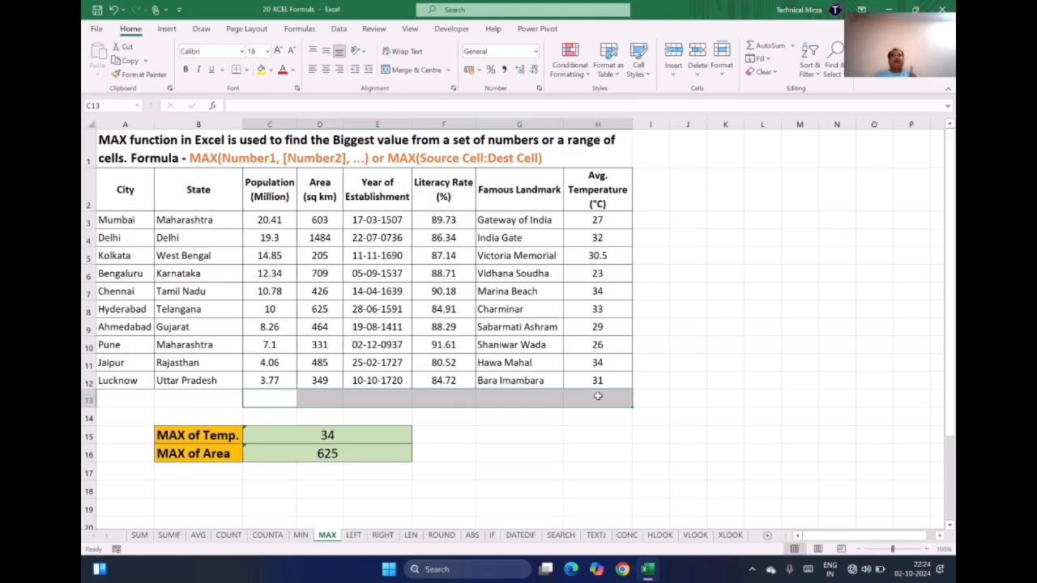
pyautogui.moveTo(306, 220); pyautogui.dragTo(310, 378)
pyautogui.hotkey('ctrl', 'c')
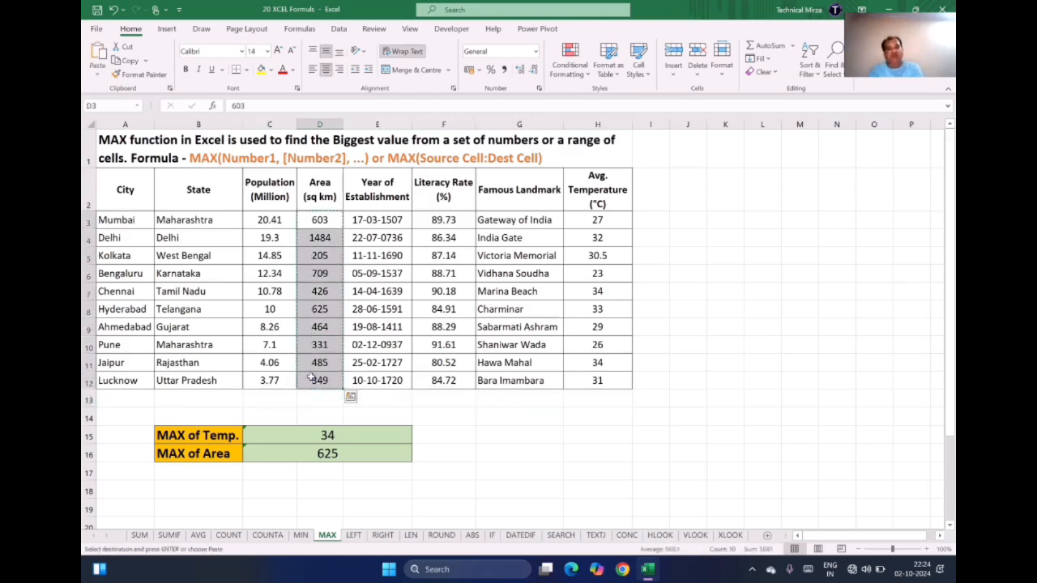
pyautogui.rightClick(264, 399)
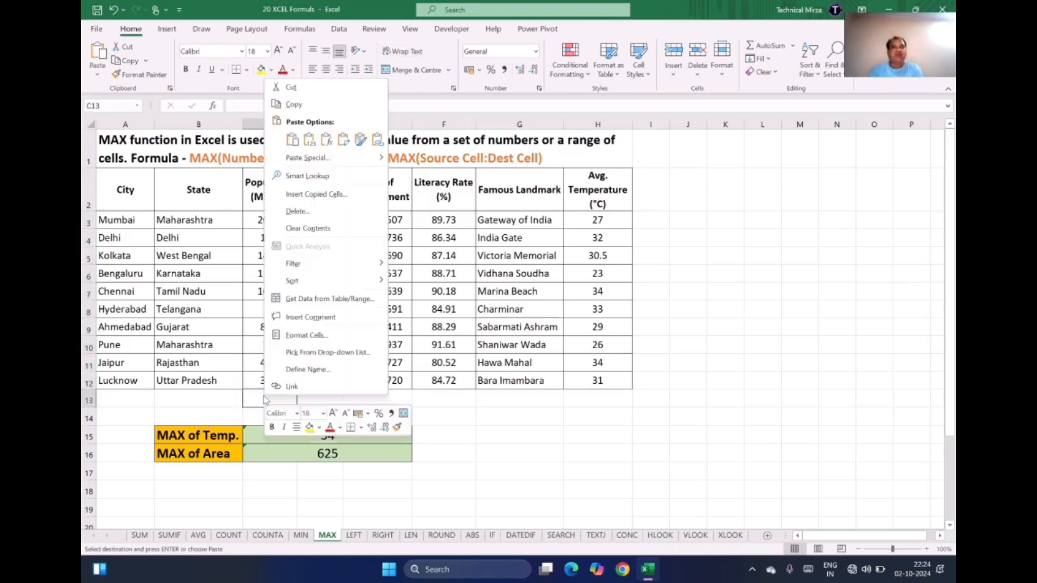
pyautogui.click(307, 158)
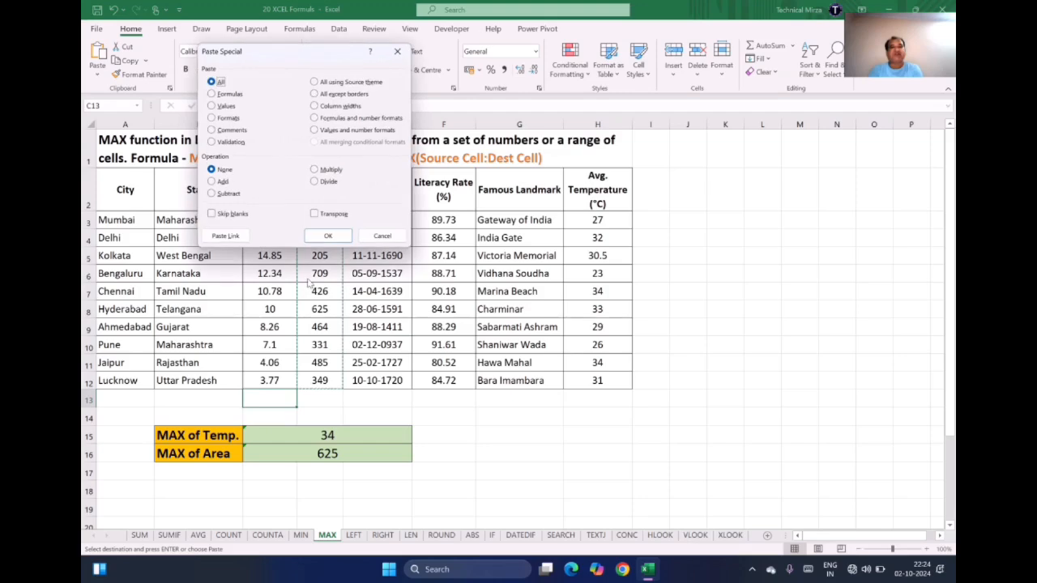
pyautogui.click(317, 213)
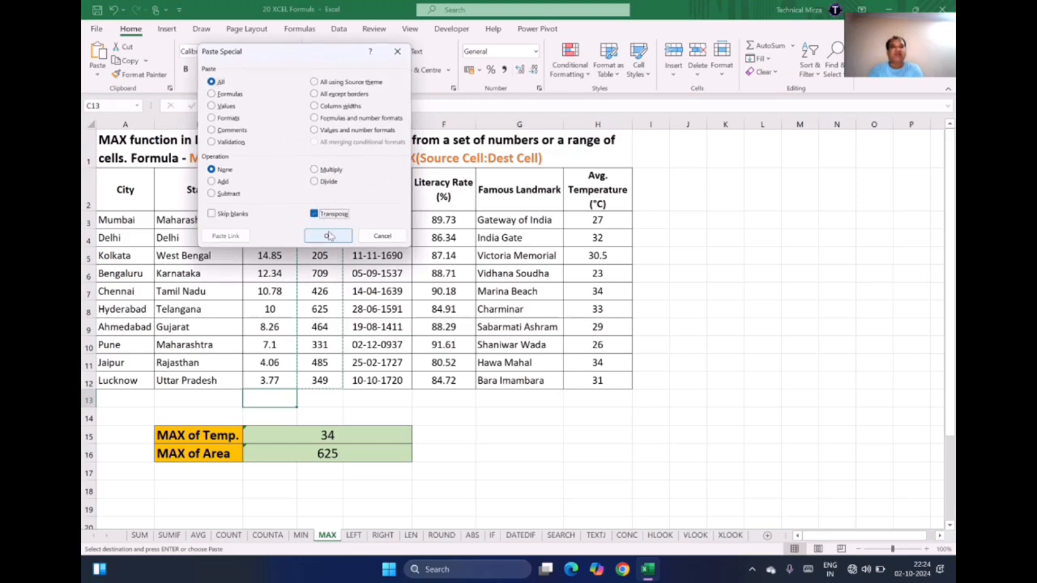
pyautogui.click(328, 236)
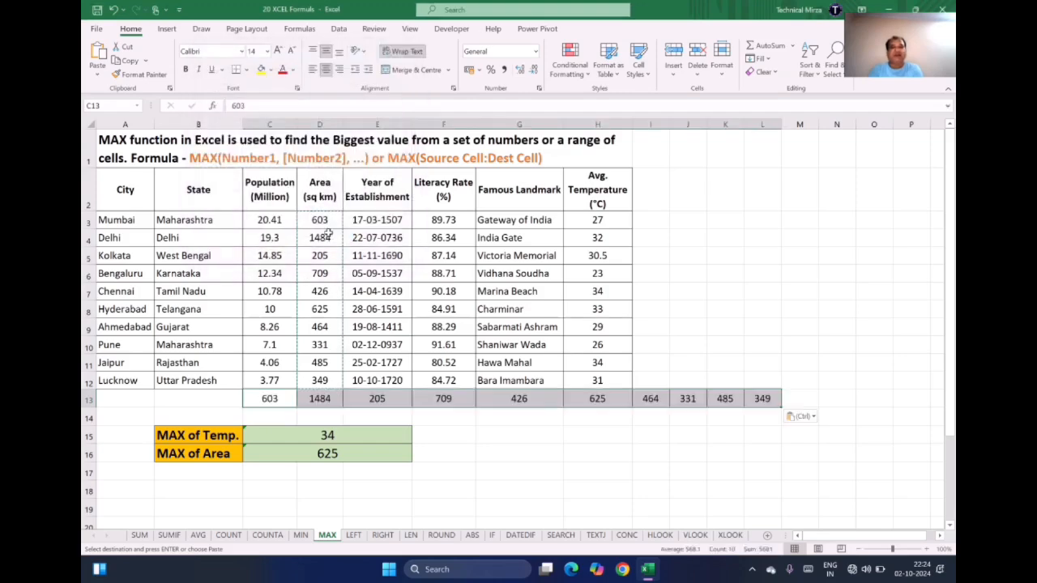
# Set the font size of cell M13, just after the transposed area values, to 20.
pyautogui.click(802, 394)
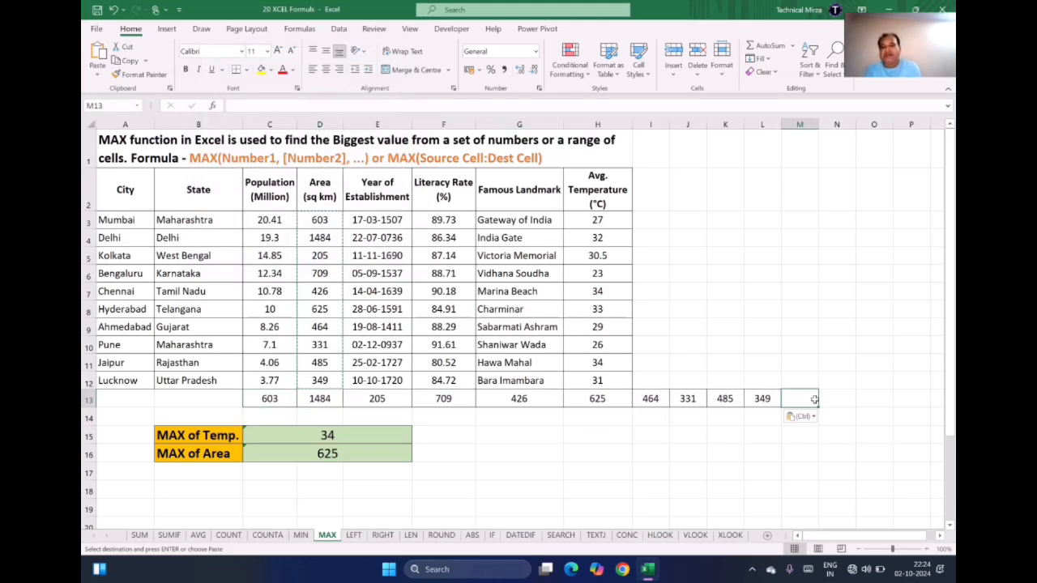
pyautogui.write('=')
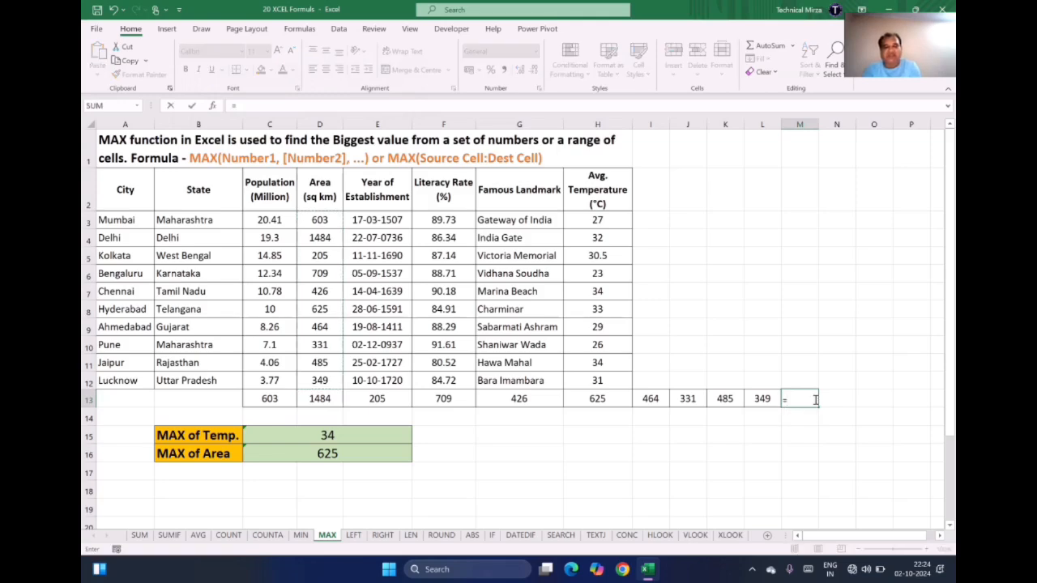
pyautogui.press('Escape')
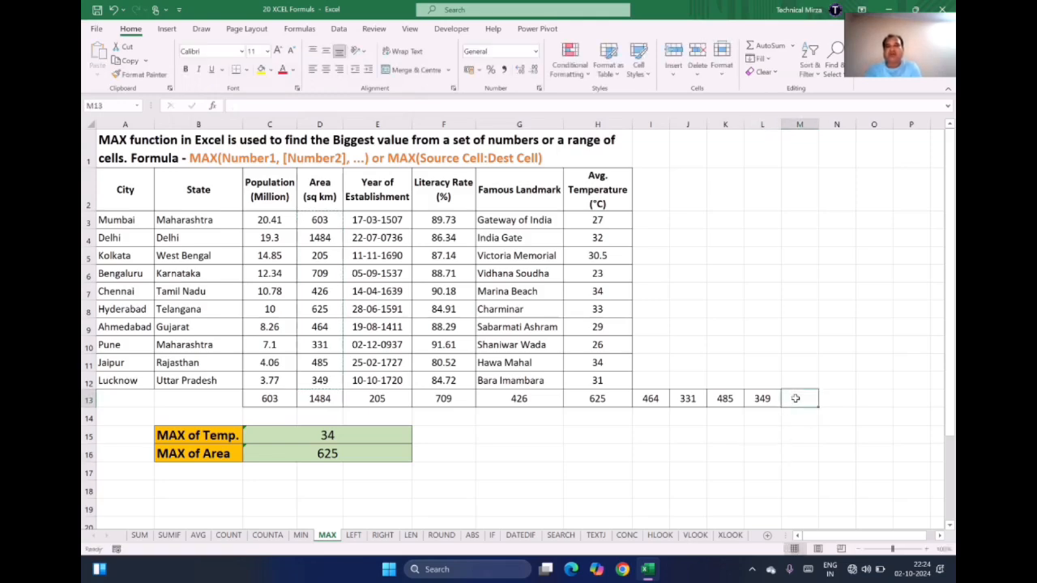
pyautogui.click(267, 51)
pyautogui.click(256, 185)
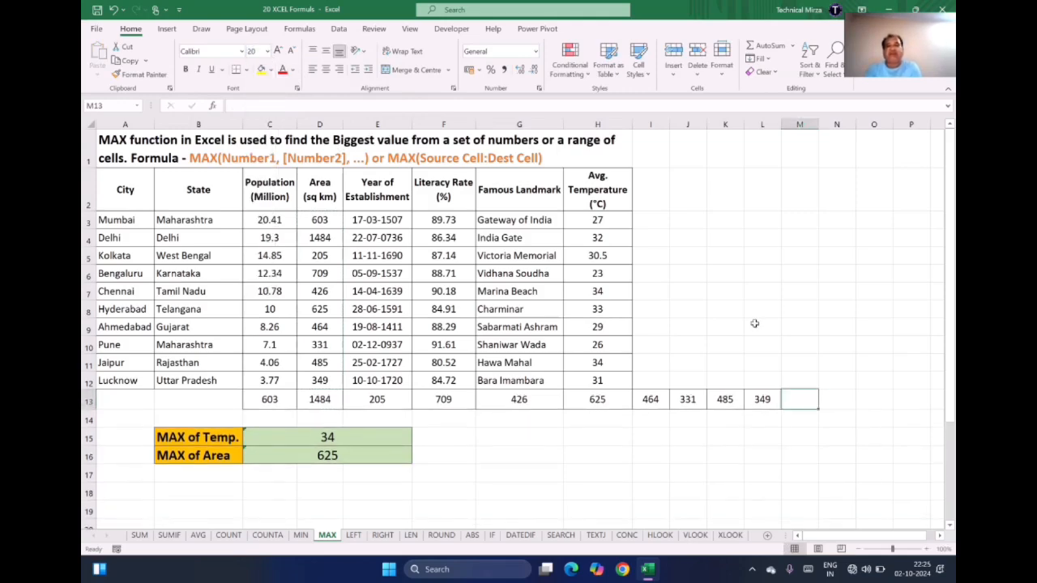
# Find the largest area in the transposed row with =MAX(C13:L13) in M13, and compare the row with the Area column values.
pyautogui.write('=')
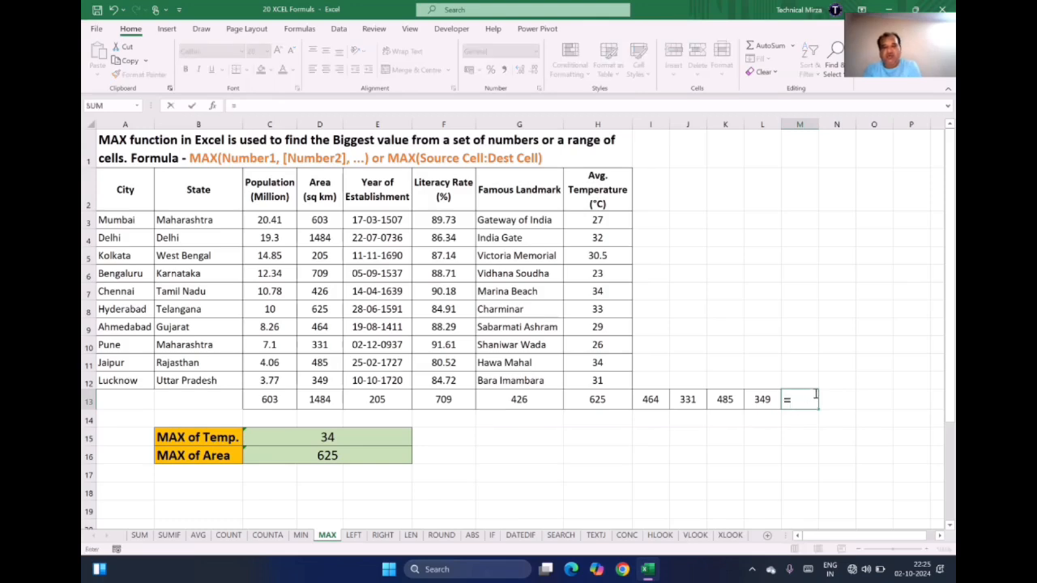
pyautogui.write('MAX(')
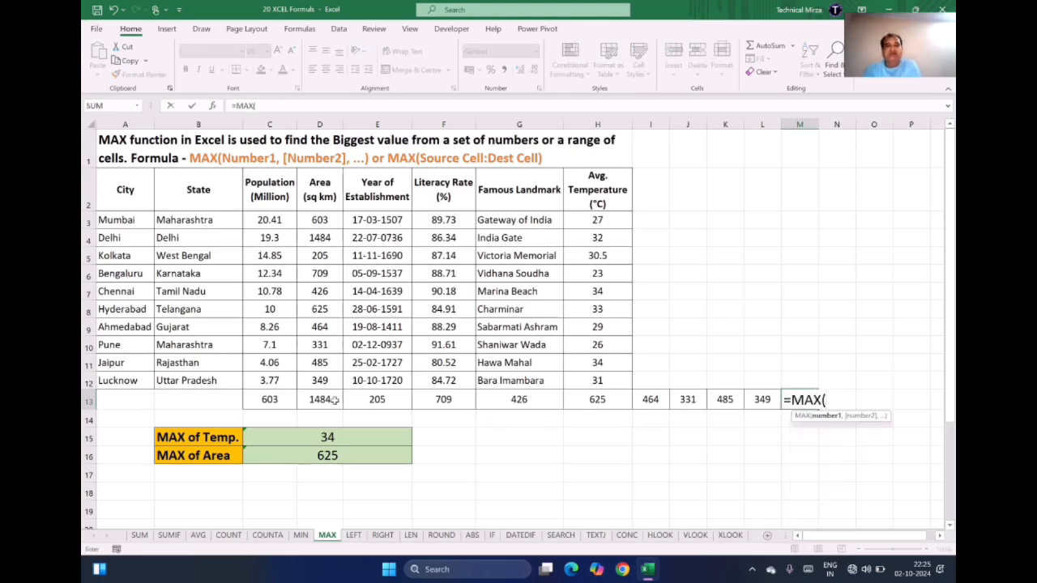
pyautogui.moveTo(269, 403); pyautogui.dragTo(776, 400)
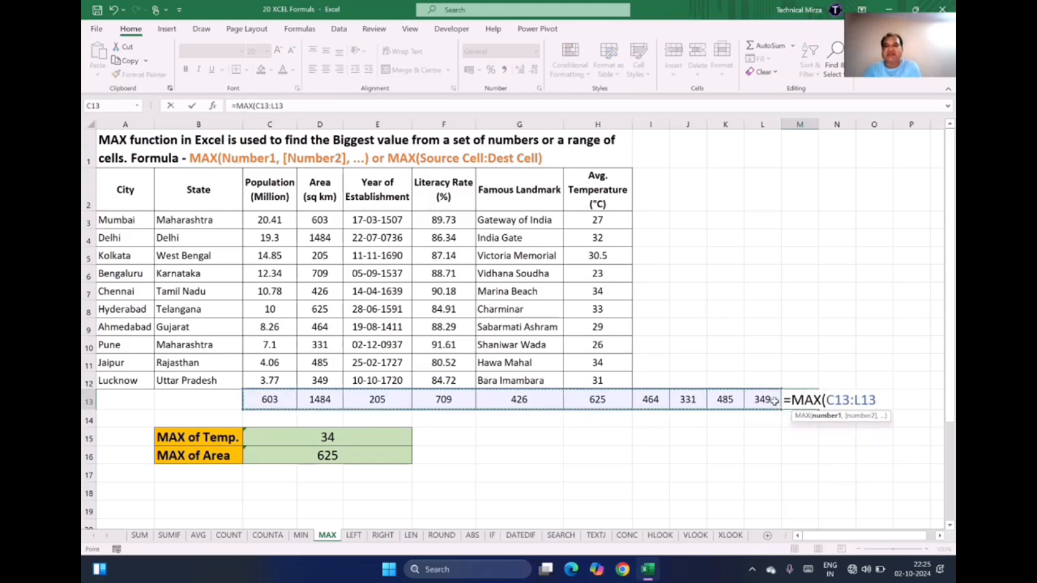
pyautogui.write(')')
pyautogui.press('Return')
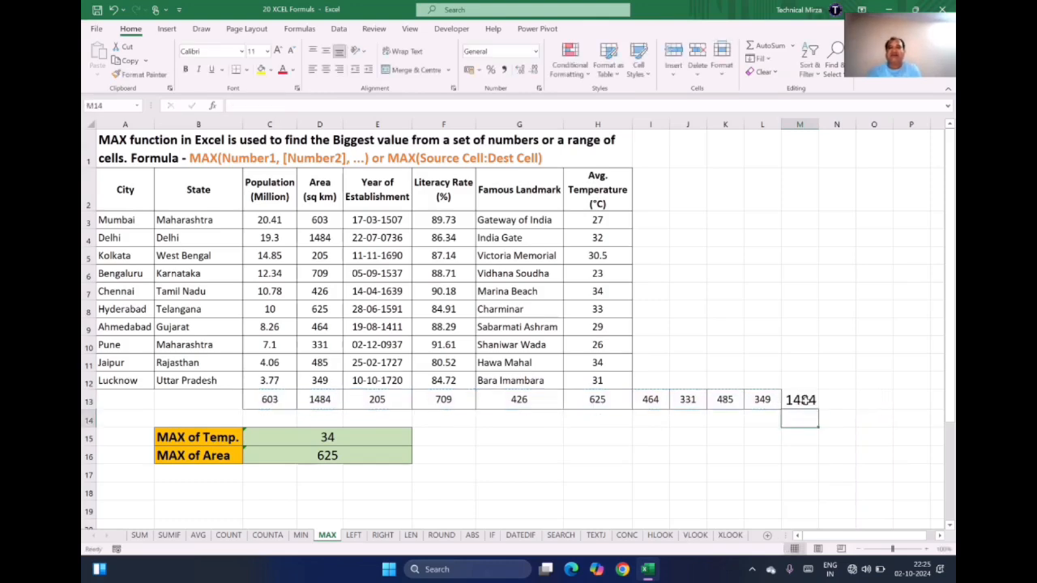
pyautogui.click(801, 400)
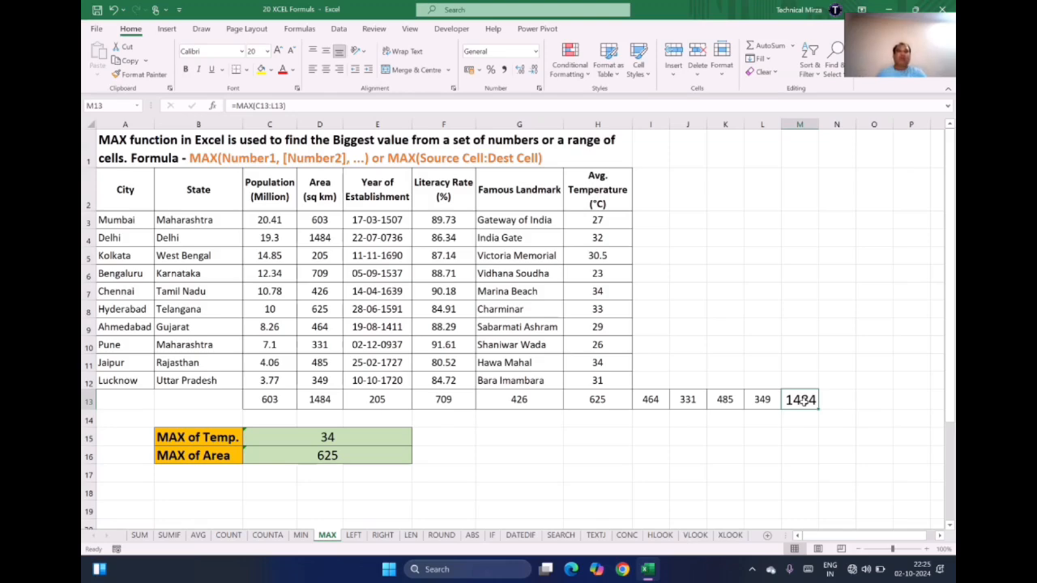
pyautogui.moveTo(261, 398); pyautogui.dragTo(703, 405)
pyautogui.moveTo(319, 238); pyautogui.dragTo(322, 335)
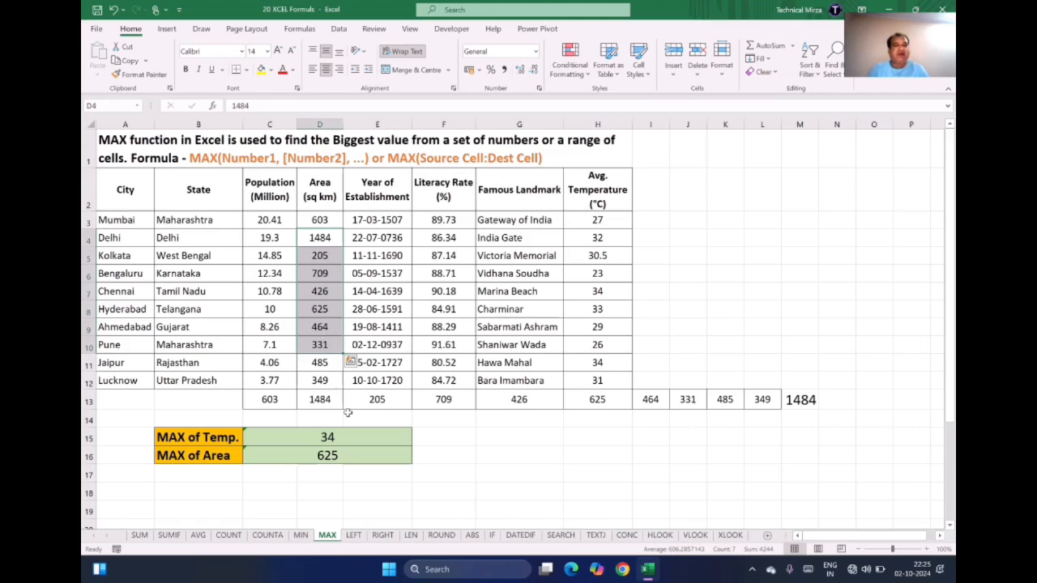
pyautogui.click(288, 485)
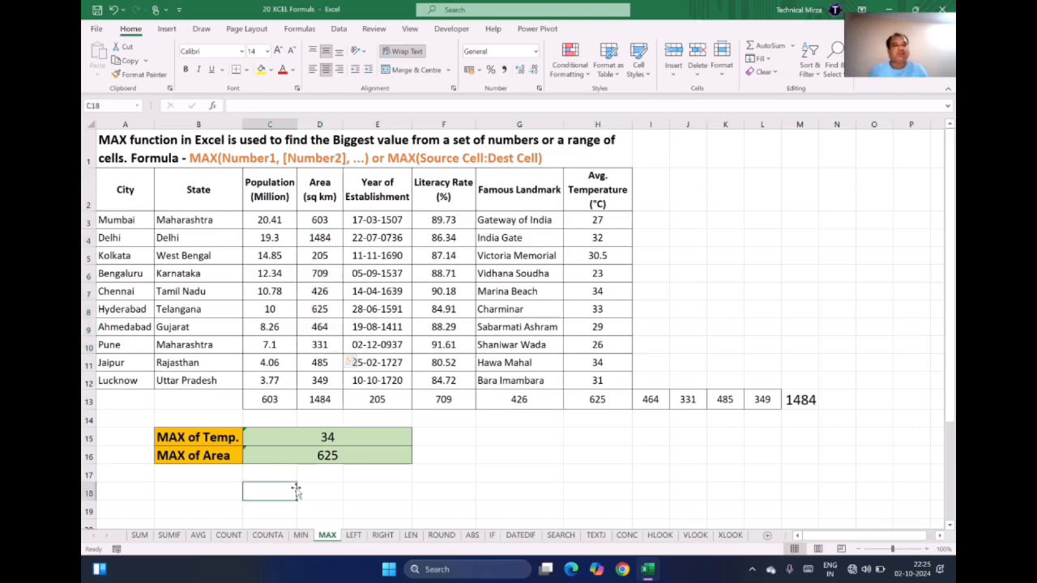
# On the LEFT sheet, extract the first five characters of Mumbai's state into the LEFT of State cell C15 with =LEFT(B3,5).
pyautogui.click(354, 536)
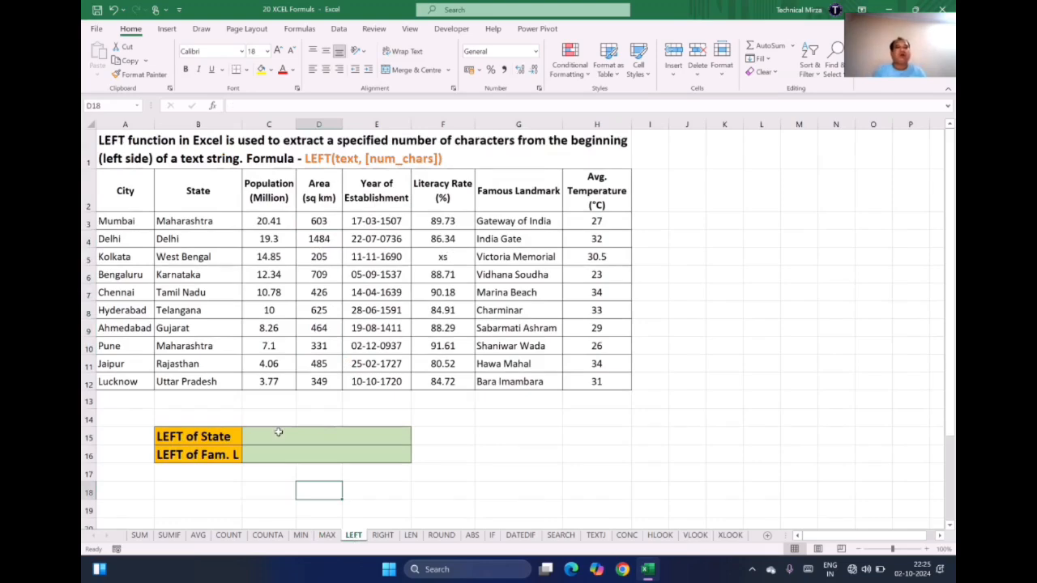
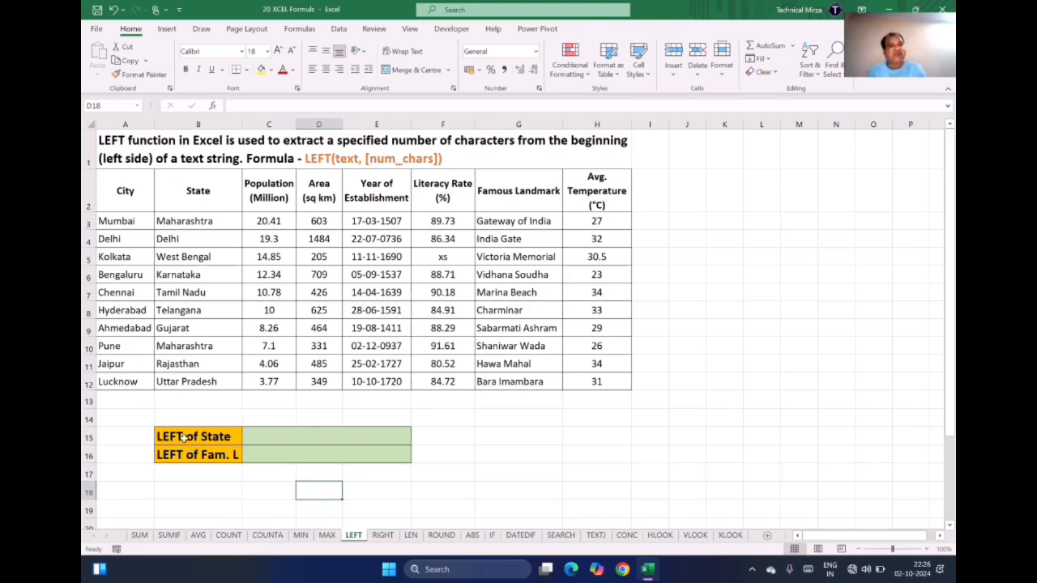
pyautogui.click(184, 437)
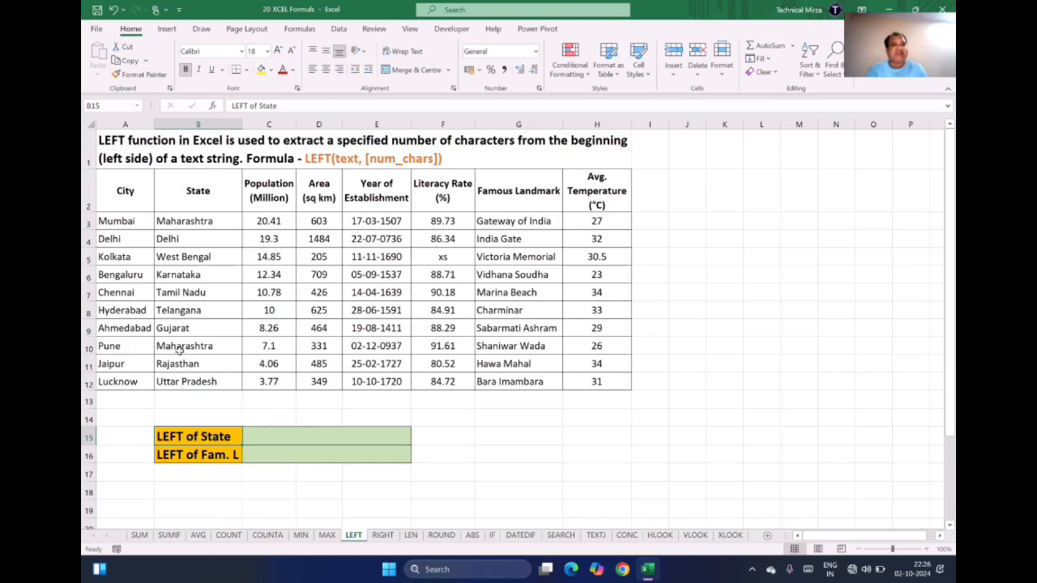
pyautogui.click(296, 431)
pyautogui.write('=')
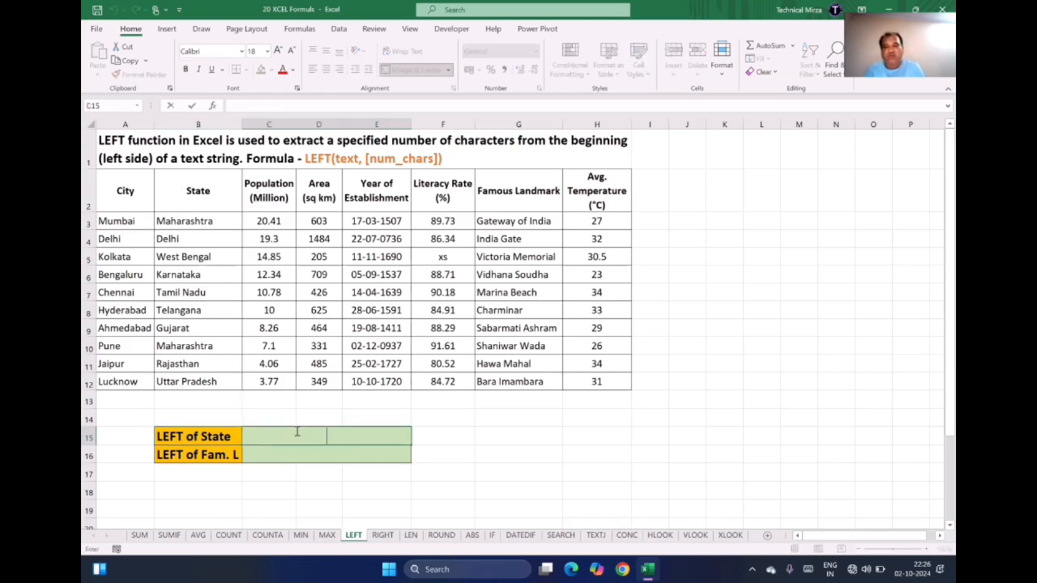
pyautogui.write('LEFT9')
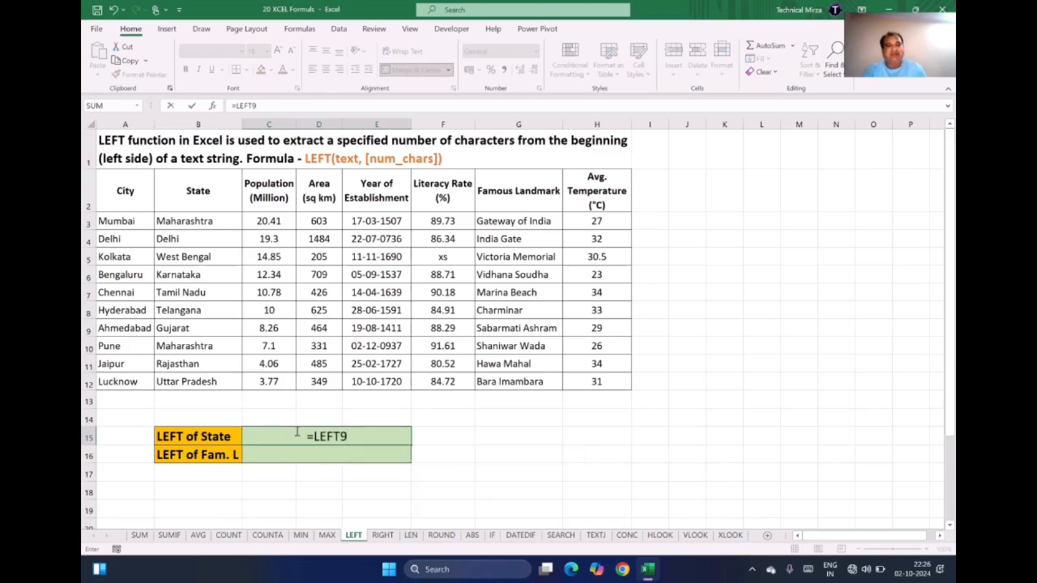
pyautogui.press('BackSpace')
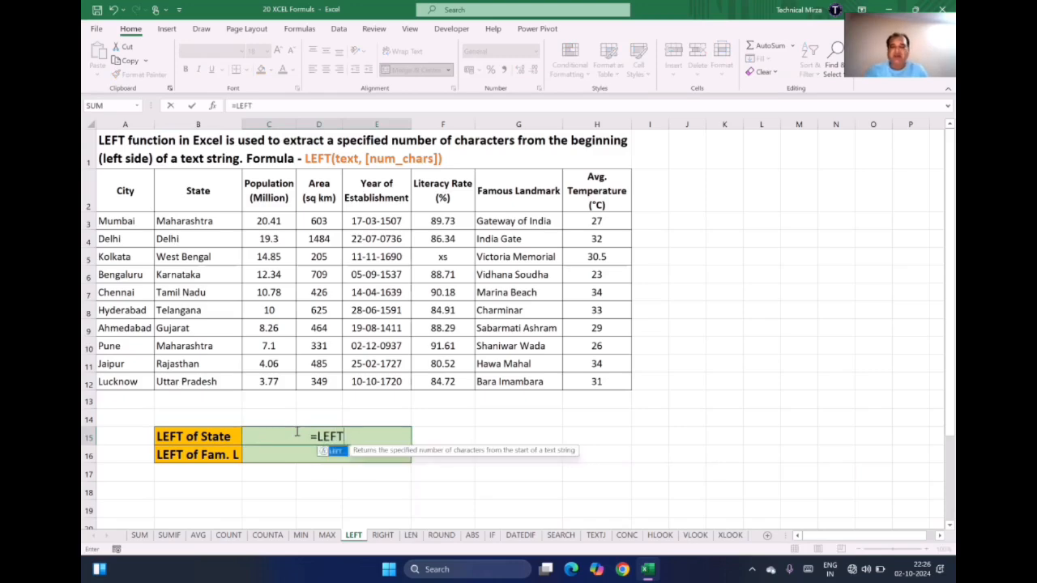
pyautogui.write('(')
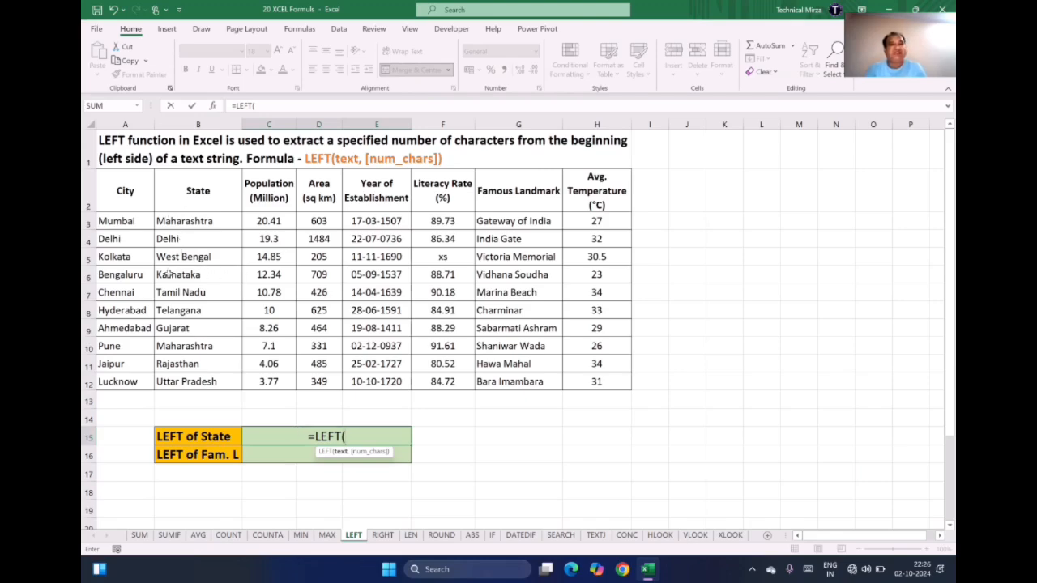
pyautogui.click(188, 223)
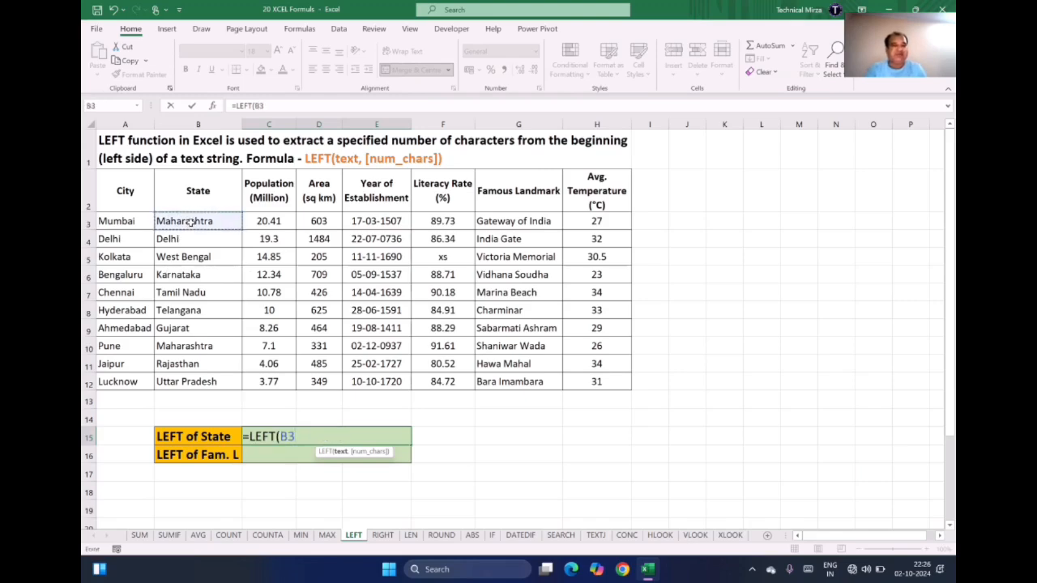
pyautogui.write(',')
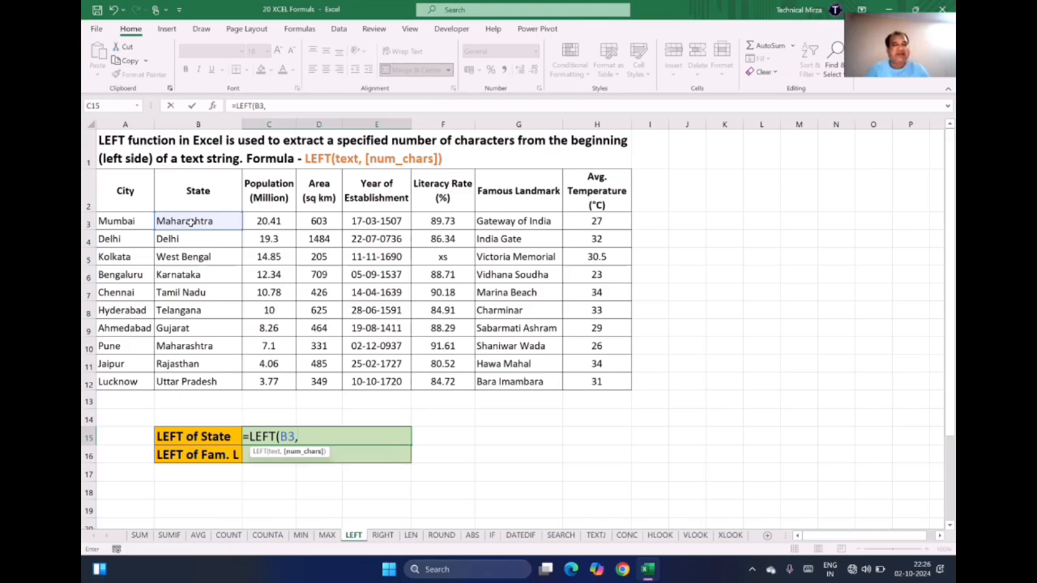
pyautogui.write('5')
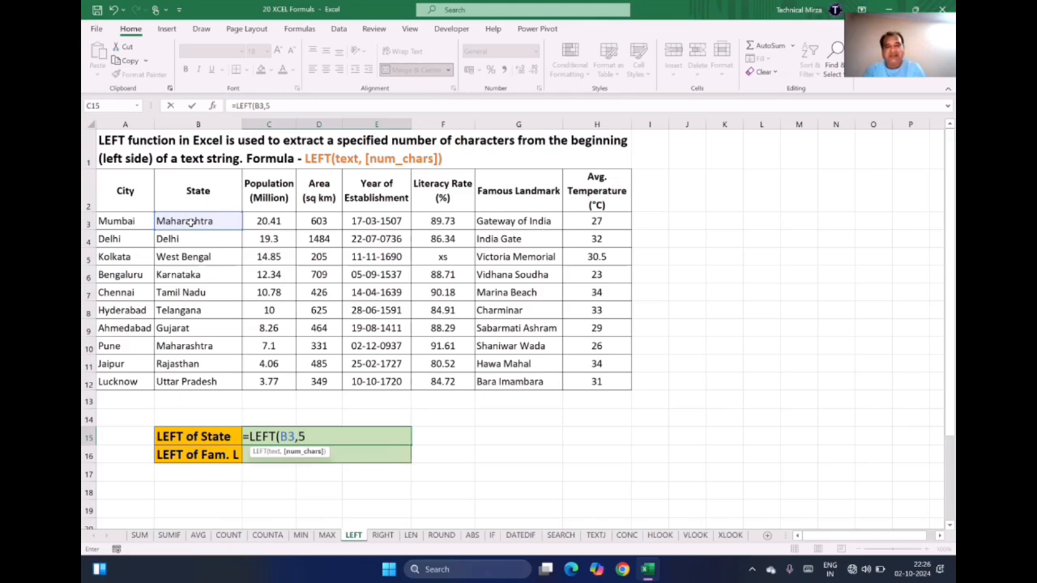
pyautogui.write(')')
pyautogui.press('Return')
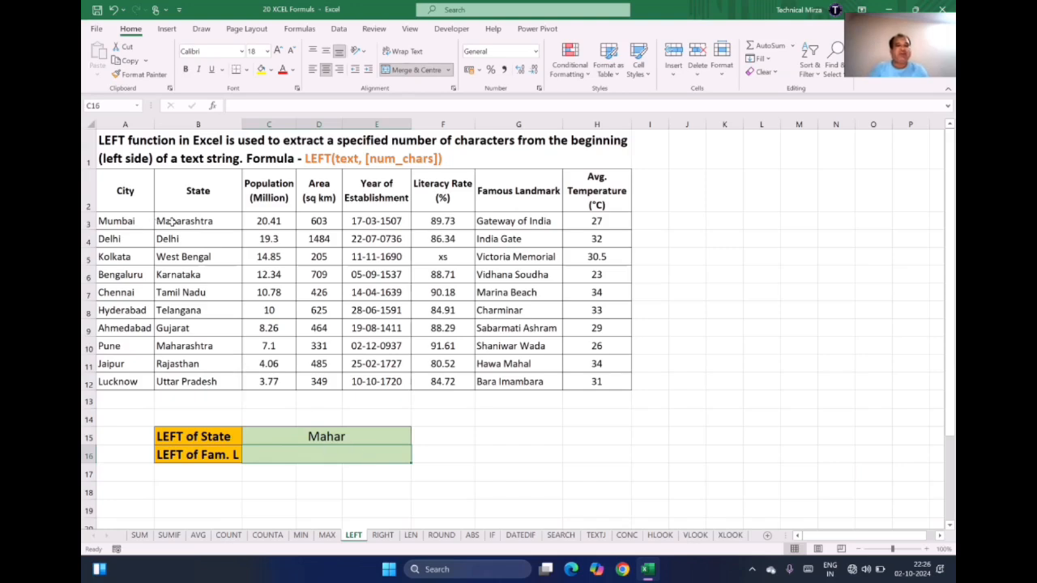
pyautogui.click(350, 437)
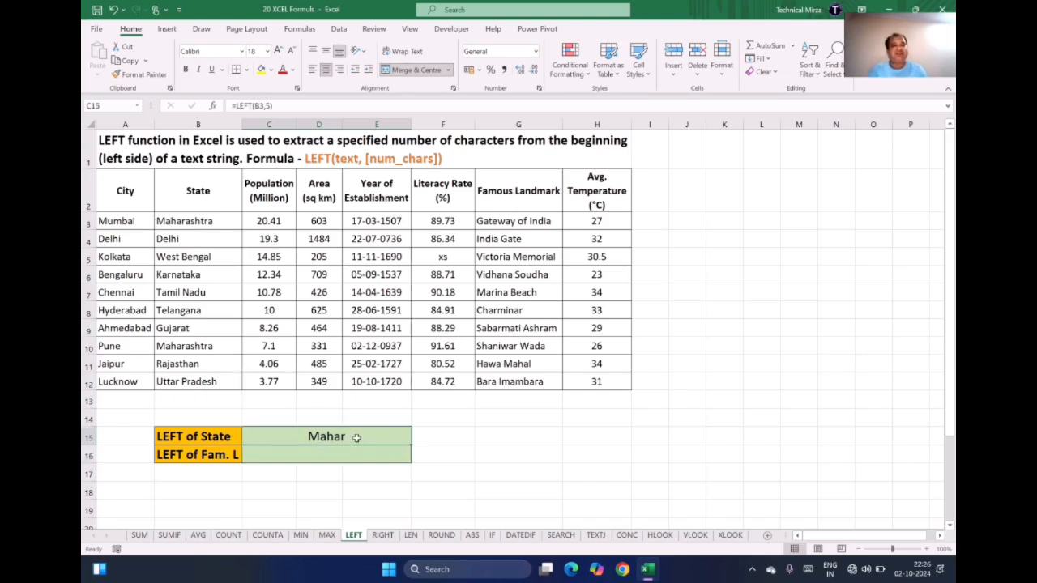
# Extract the first three characters of Ahmedabad's famous landmark into the LEFT of Fam. L cell C16 with =LEFT(G9,3).
pyautogui.click(318, 456)
pyautogui.write('=')
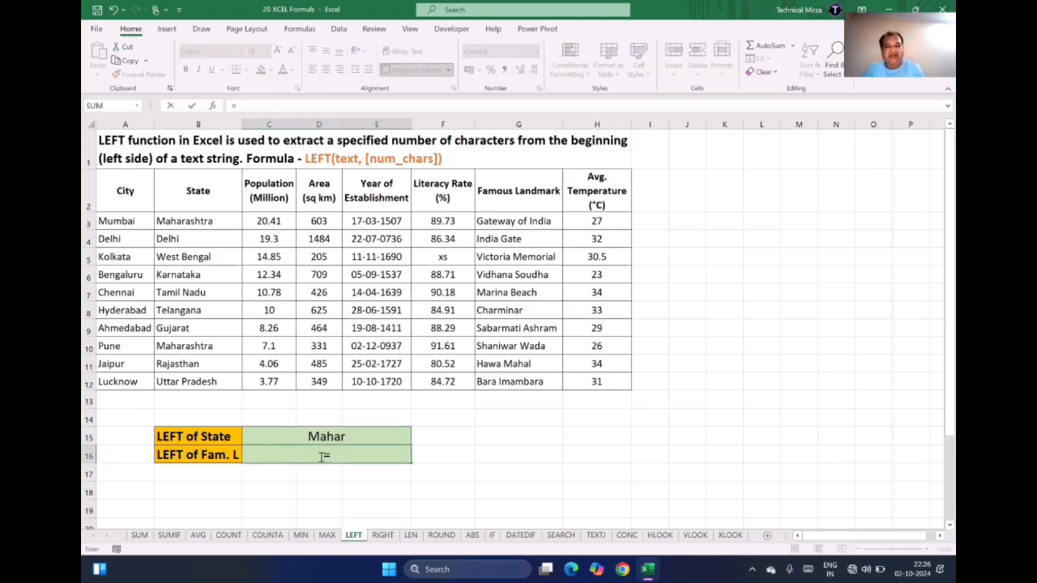
pyautogui.write('LEFT(')
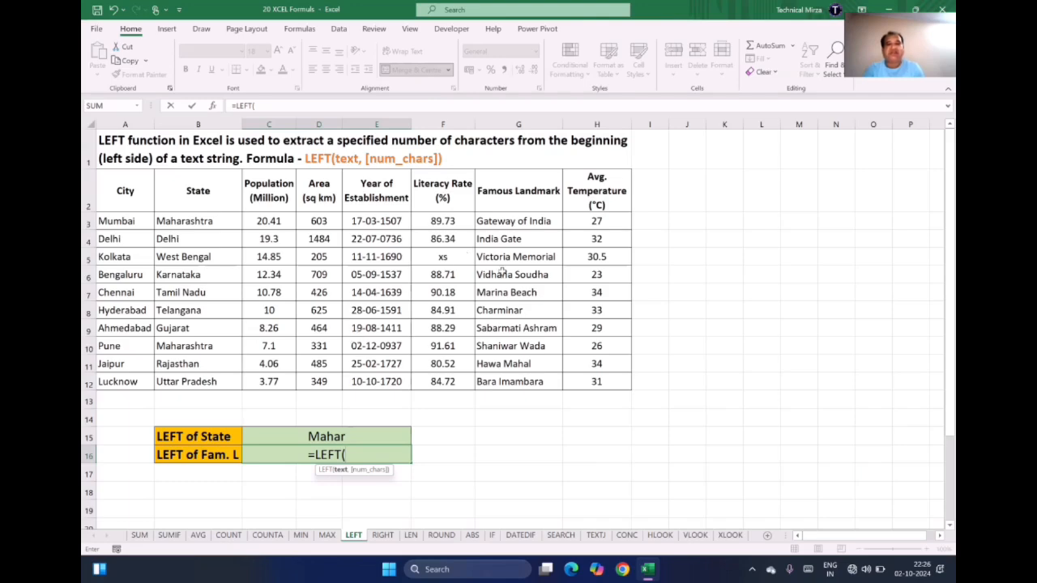
pyautogui.click(506, 328)
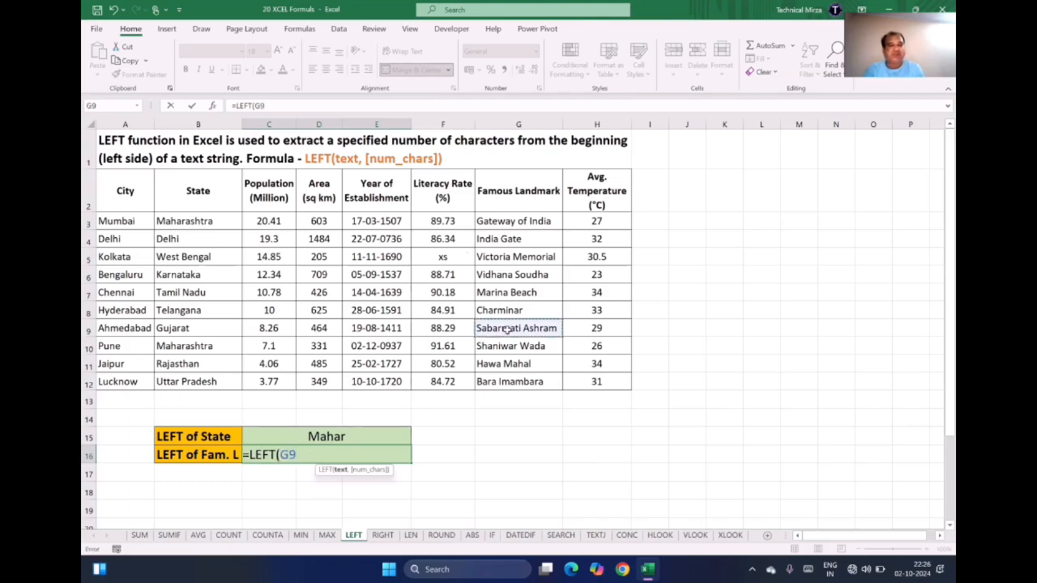
pyautogui.write(',')
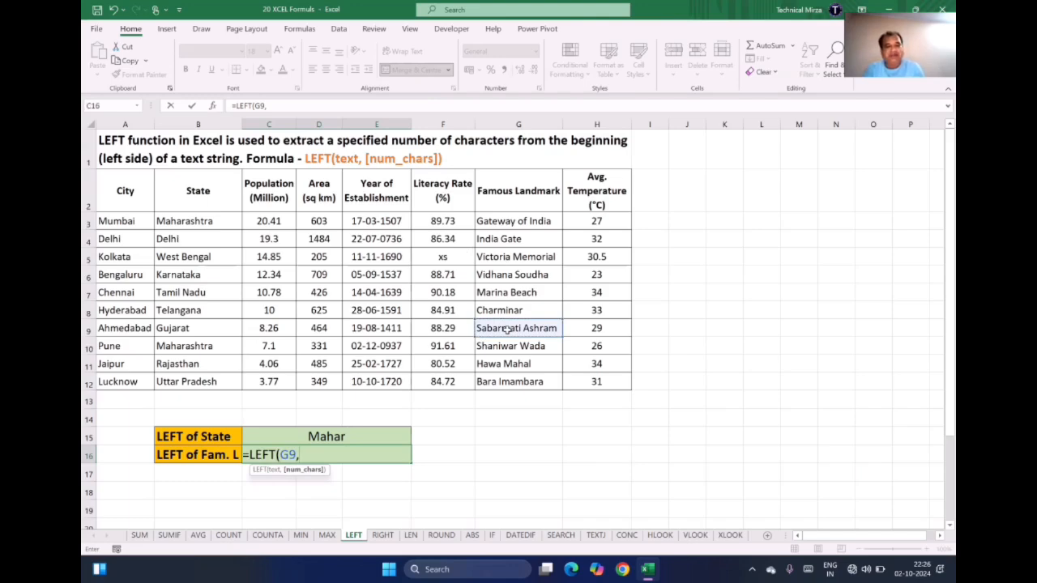
pyautogui.write('3)')
pyautogui.press('Return')
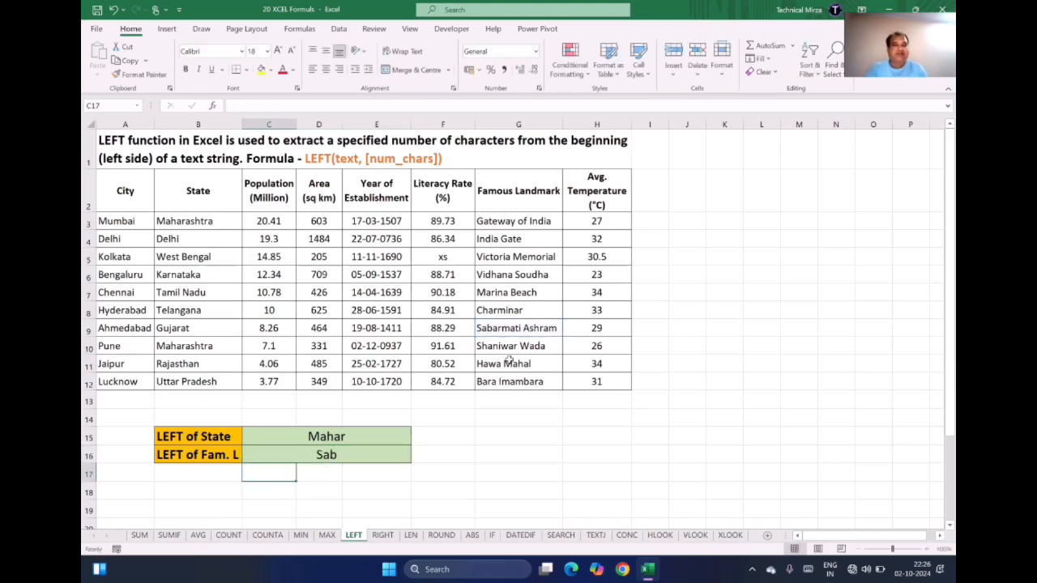
pyautogui.click(328, 470)
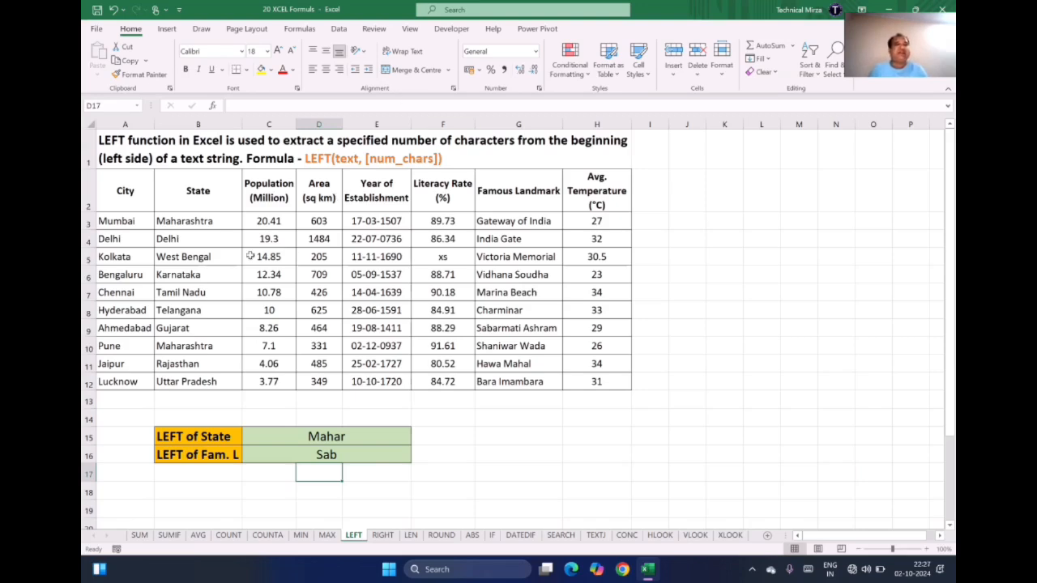
# Examine the text and character-count arguments of the LEFT formula in the LEFT of State cell C15.
pyautogui.click(250, 256)
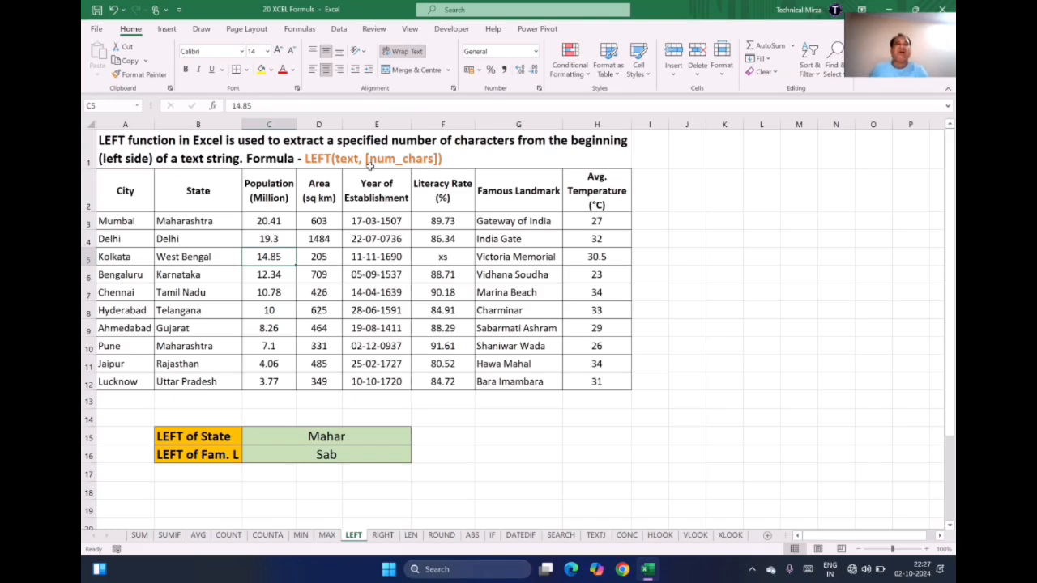
pyautogui.doubleClick(324, 439)
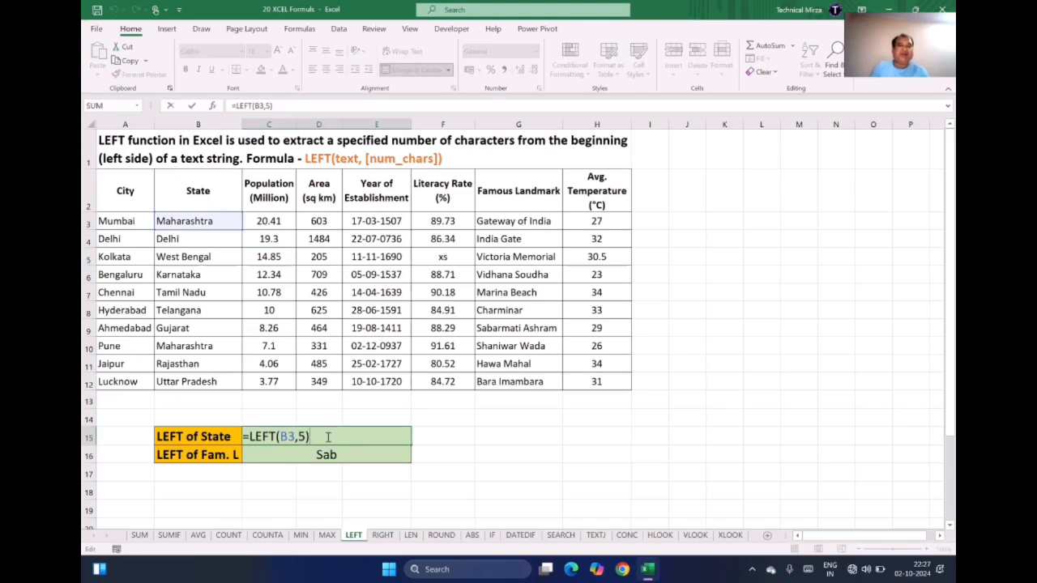
pyautogui.moveTo(309, 436); pyautogui.dragTo(232, 437)
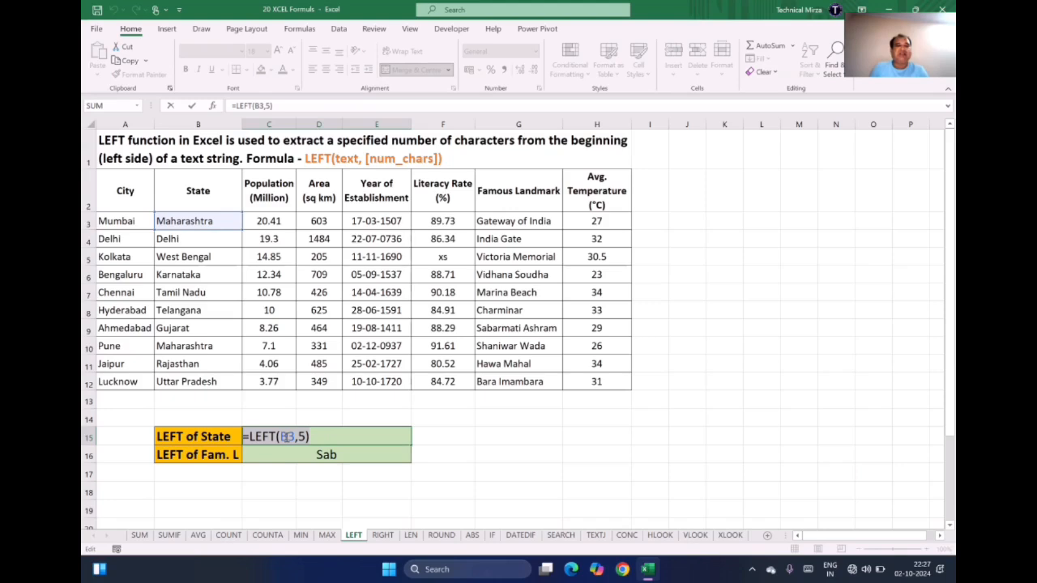
pyautogui.click(284, 437)
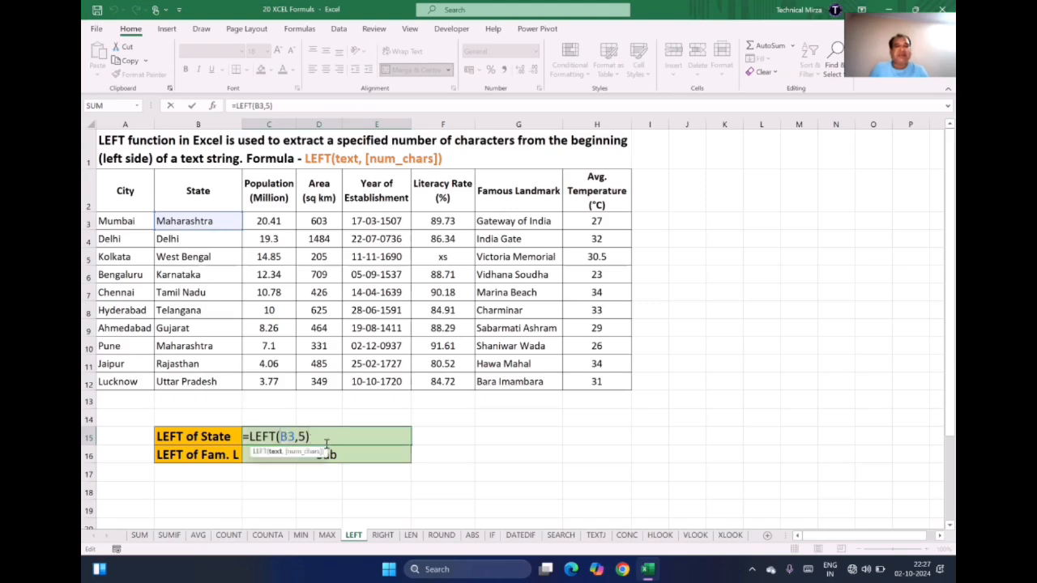
pyautogui.click(501, 452)
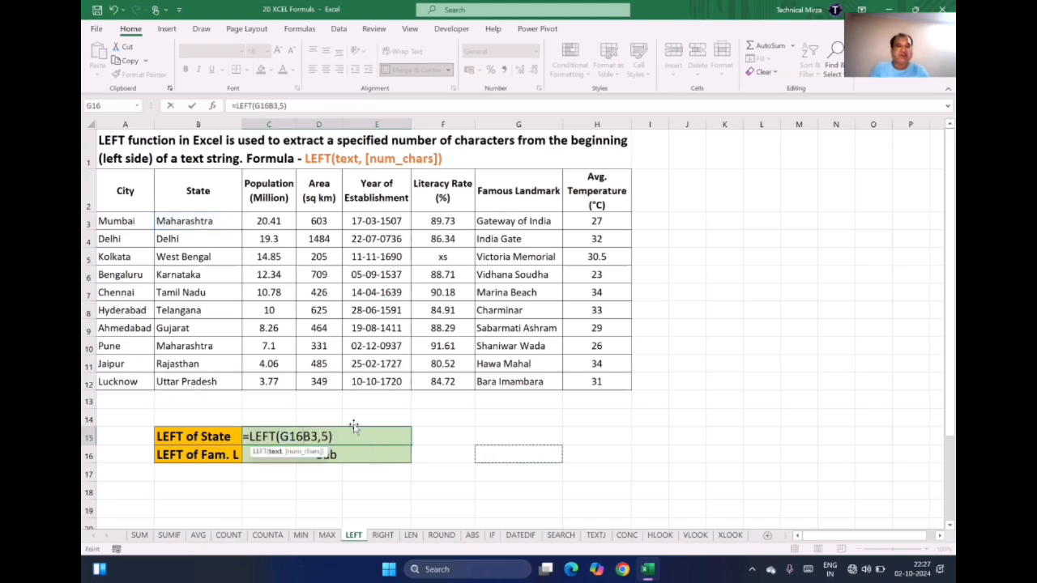
pyautogui.press('BackSpace')
pyautogui.press('BackSpace')
pyautogui.press('BackSpace')
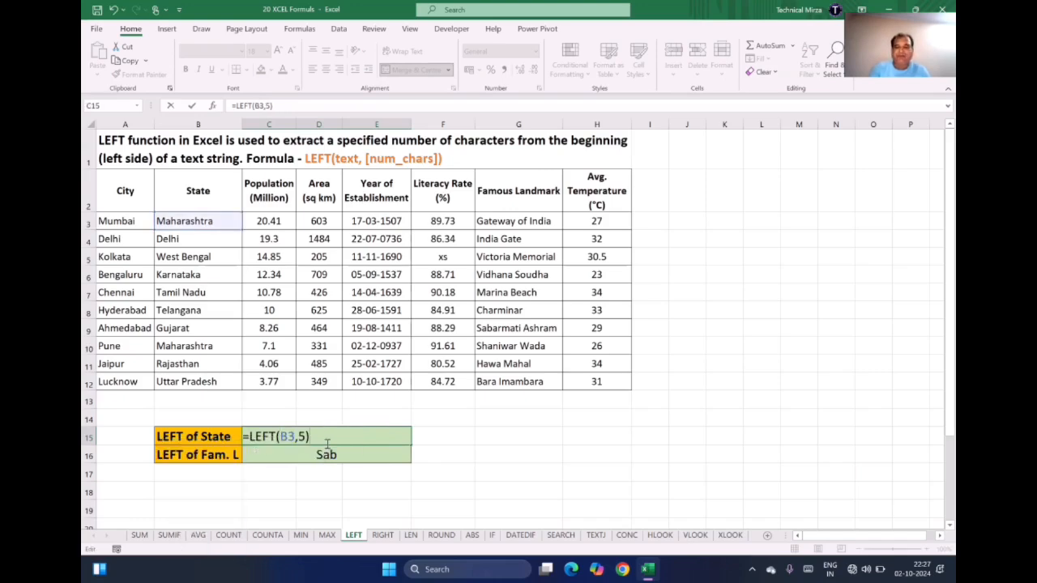
pyautogui.press('Return')
# Extract the first two characters of the literal text INDIA in cell G15 with =LEFT("INDIA",2), and review the formula.
pyautogui.click(534, 434)
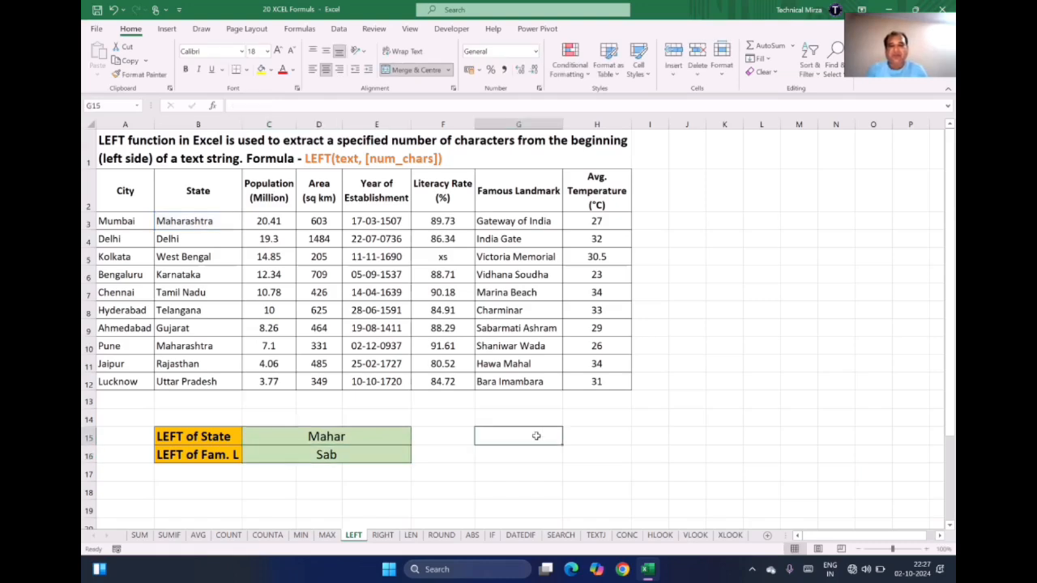
pyautogui.write('=left9')
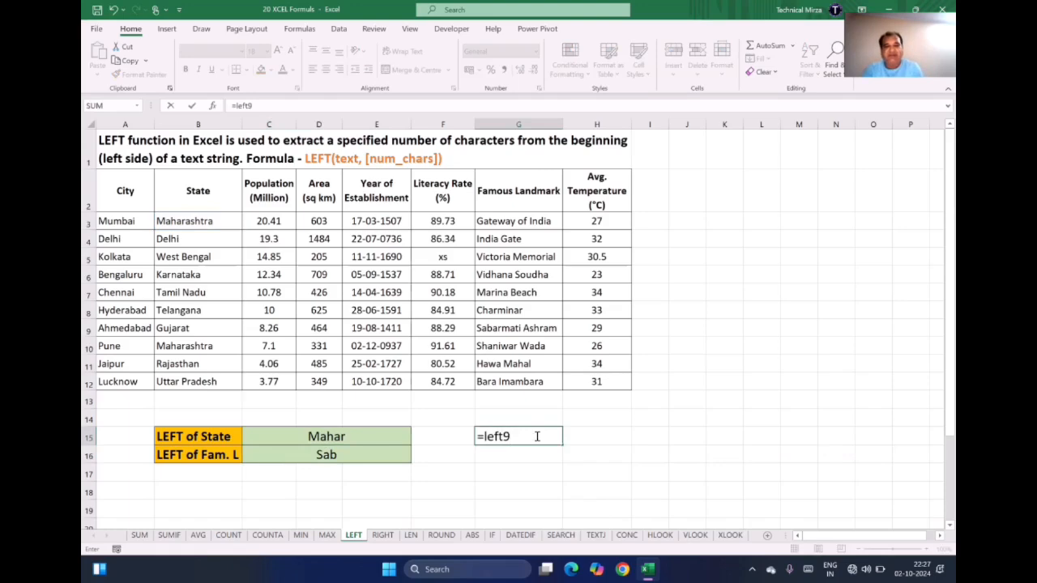
pyautogui.press('BackSpace')
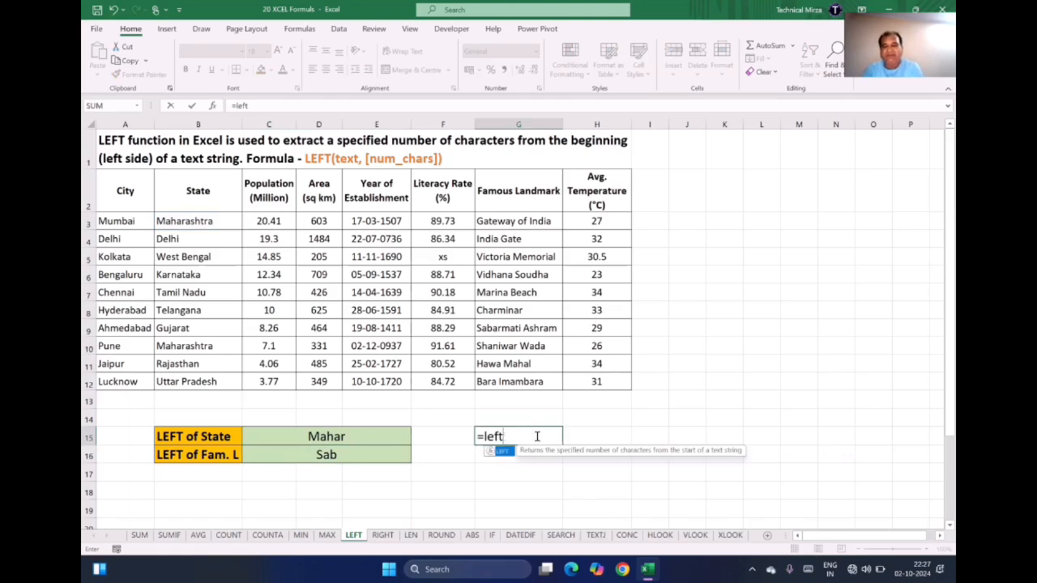
pyautogui.write('9')
pyautogui.press('BackSpace')
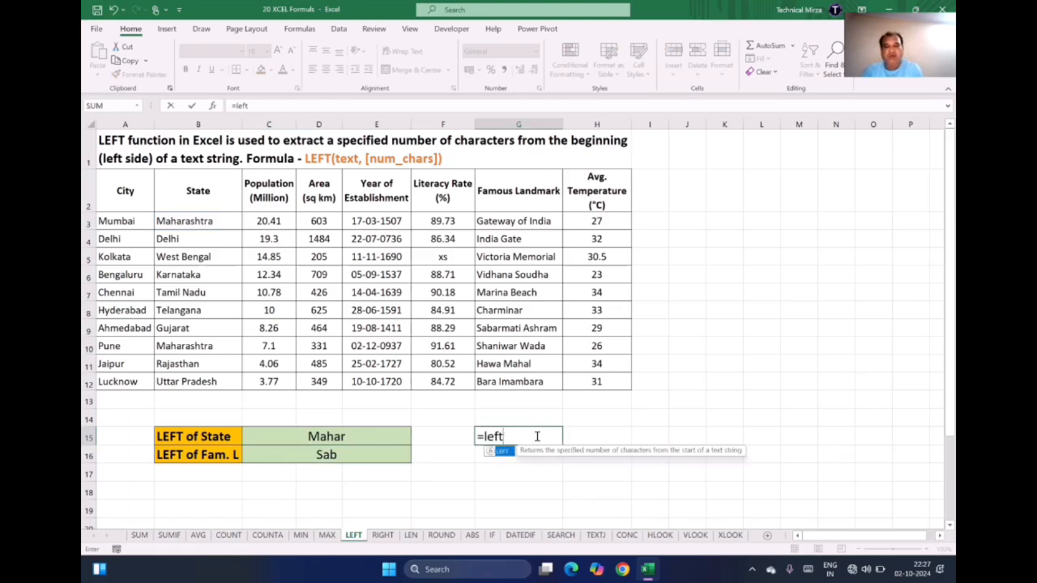
pyautogui.write('("INDIA",')
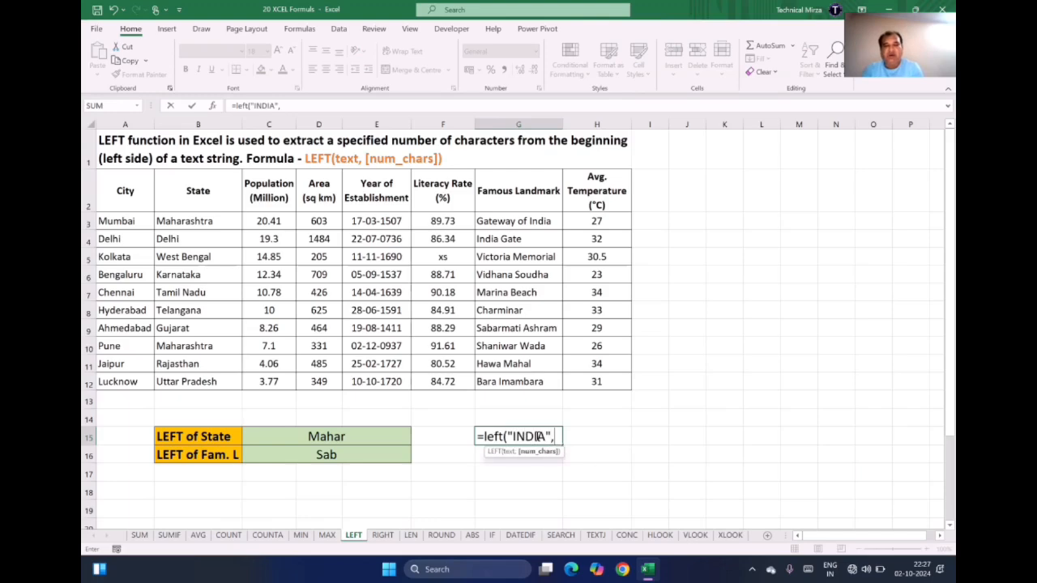
pyautogui.write('2)')
pyautogui.press('Return')
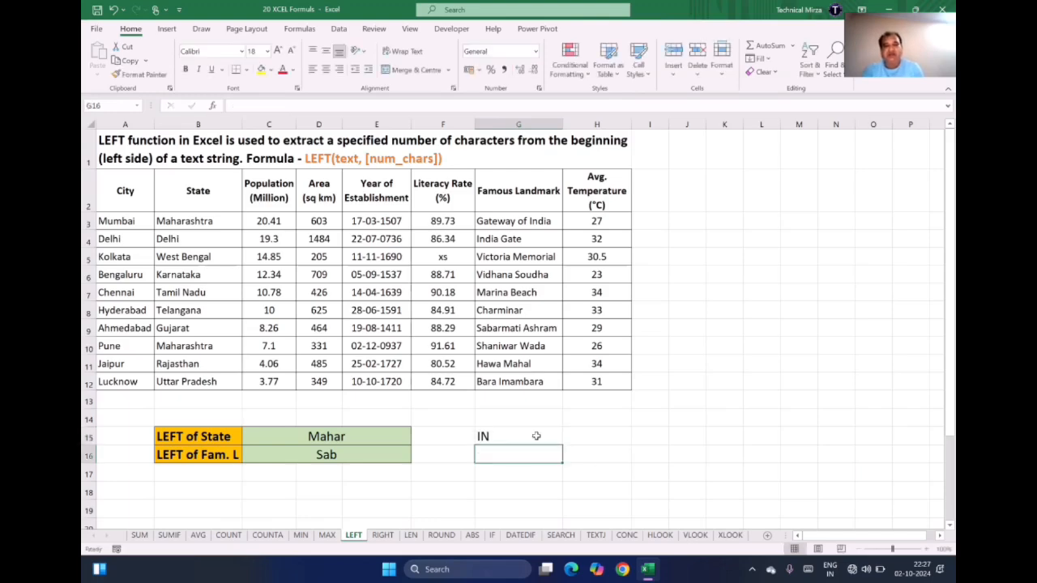
pyautogui.click(495, 438)
pyautogui.doubleClick(495, 438)
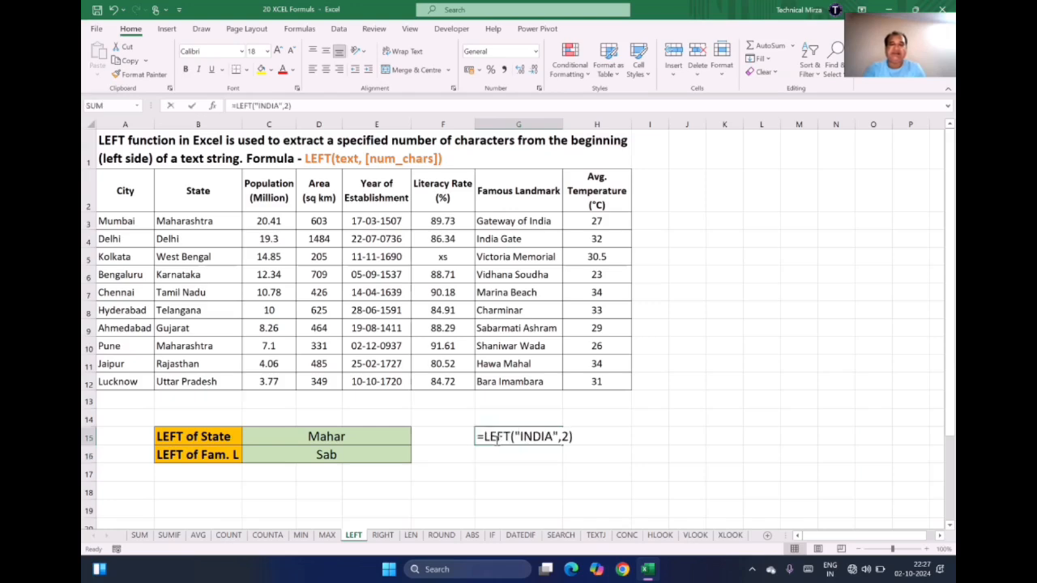
pyautogui.click(576, 440)
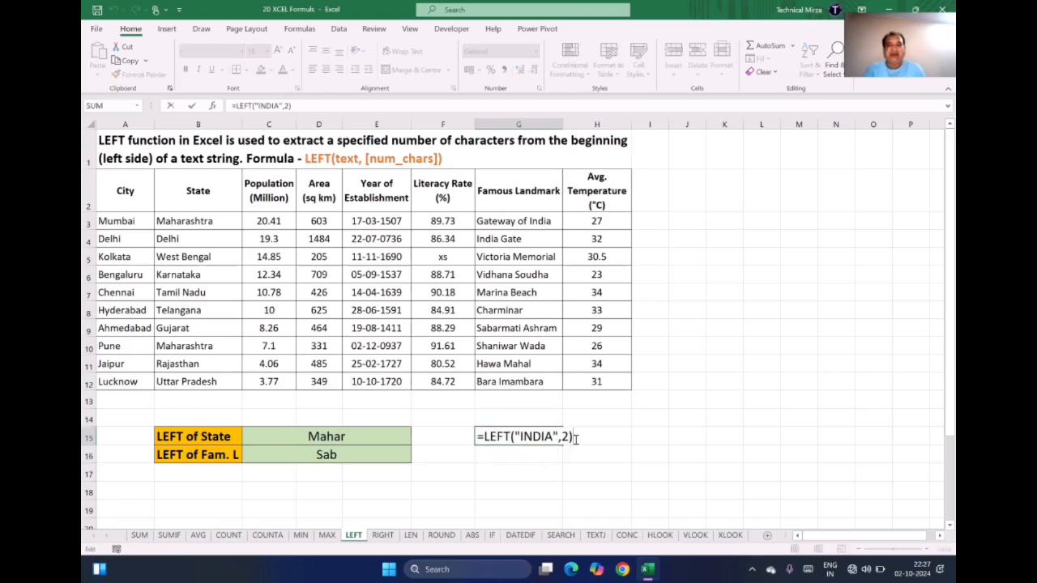
pyautogui.press('Return')
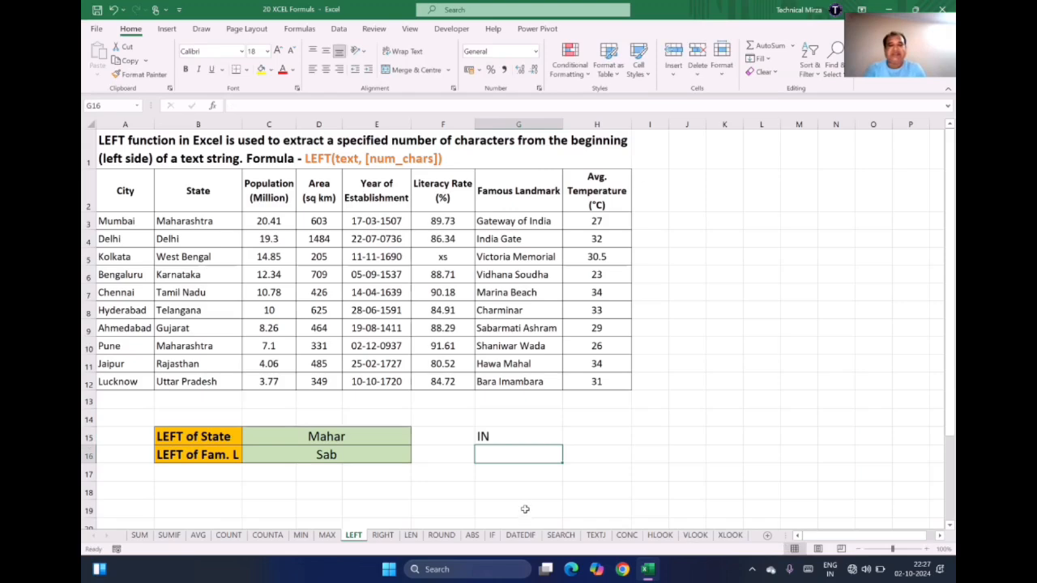
pyautogui.click(512, 440)
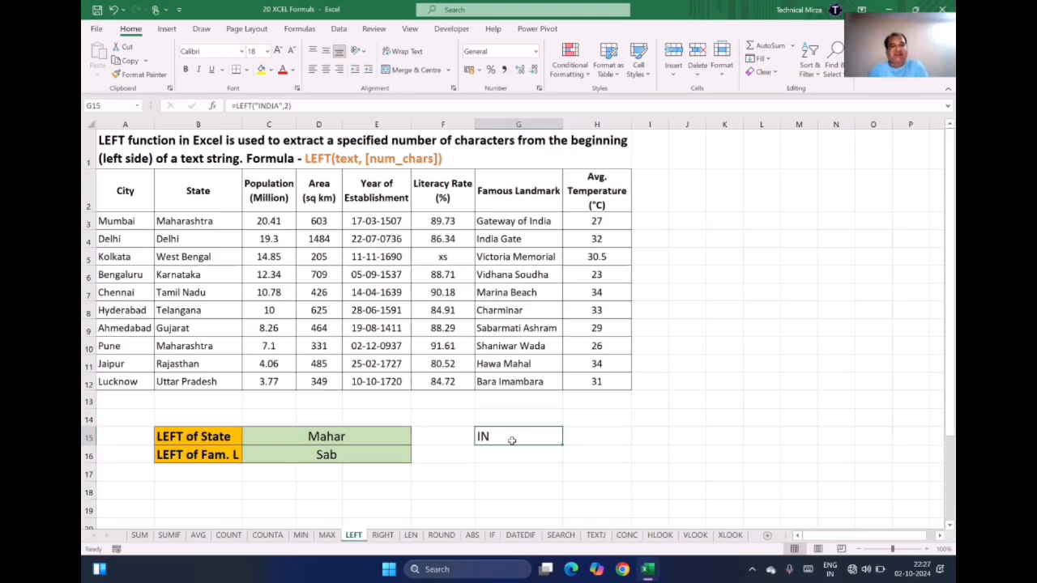
# On the RIGHT sheet, extract the last two characters of Chennai's state into the RIGHT of State cell C15 with =RIGHT(B7,2).
pyautogui.click(381, 535)
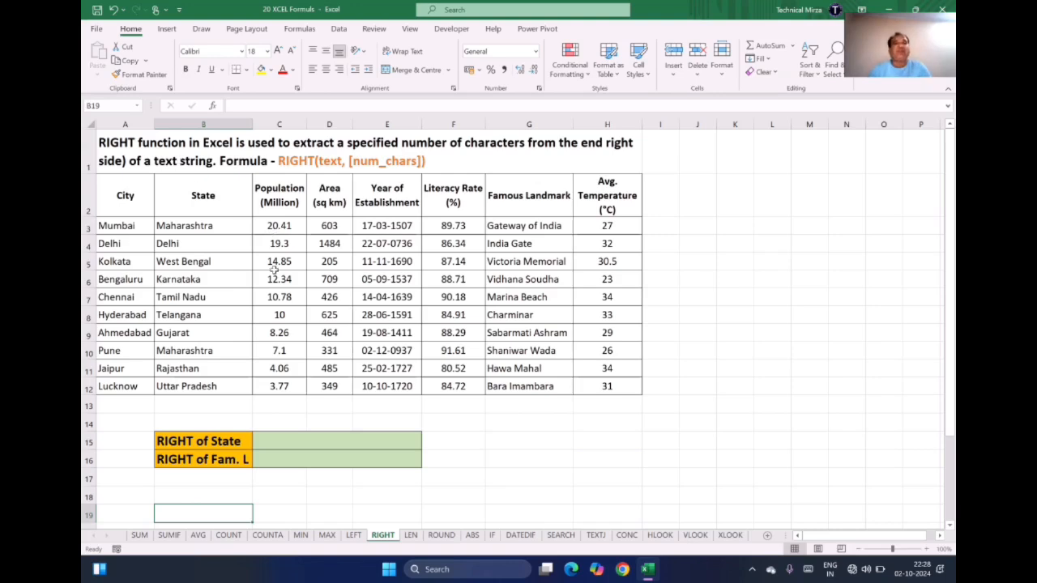
pyautogui.doubleClick(297, 439)
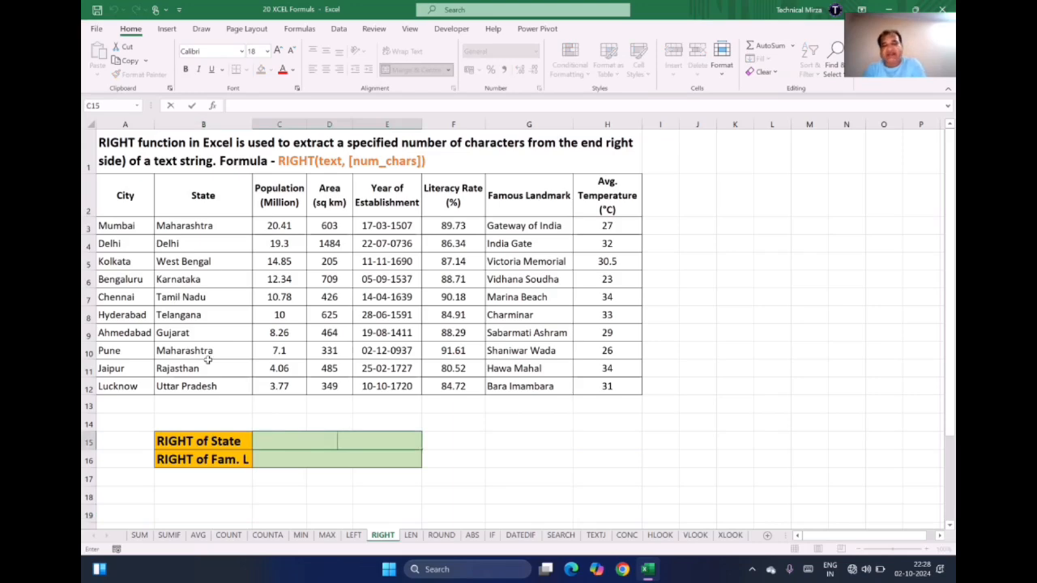
pyautogui.write('=right(')
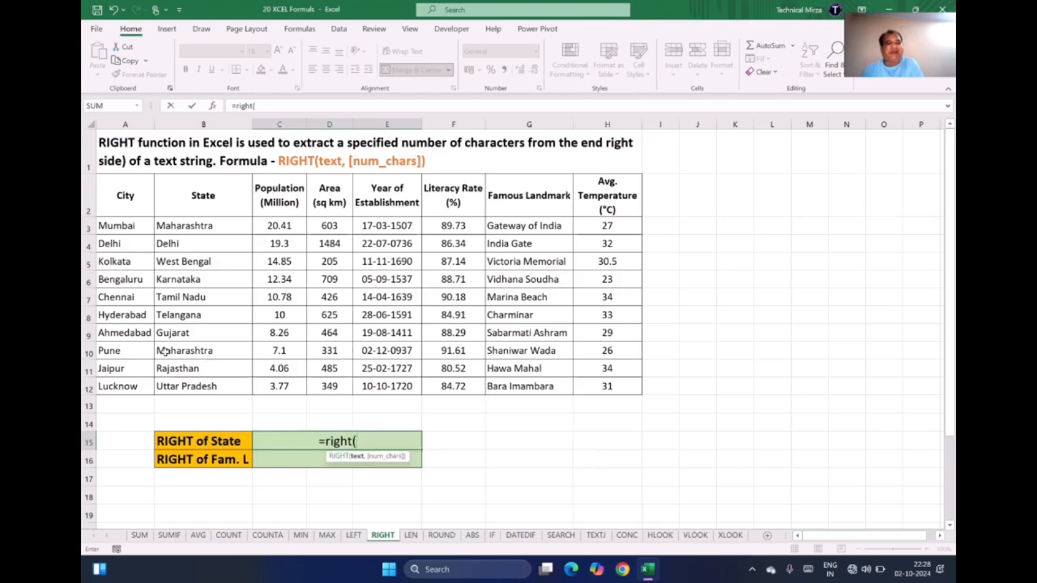
pyautogui.click(180, 297)
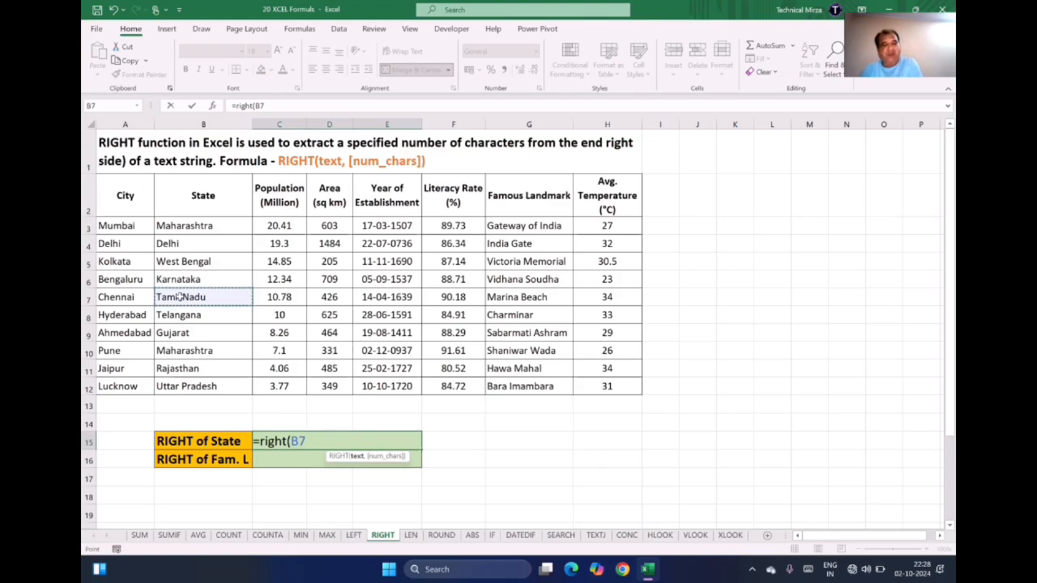
pyautogui.write(',')
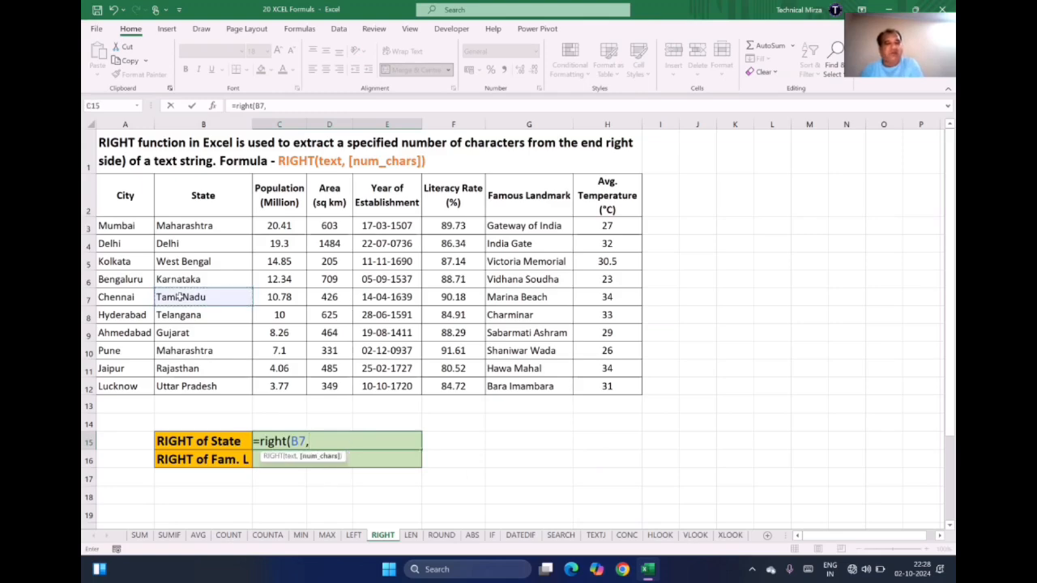
pyautogui.write('2')
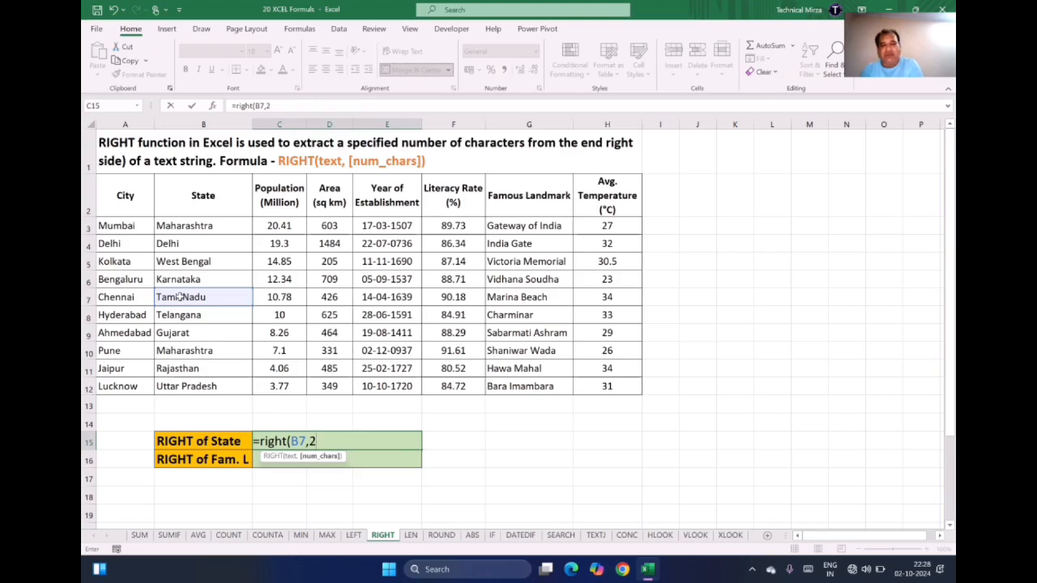
pyautogui.write(')')
pyautogui.press('Return')
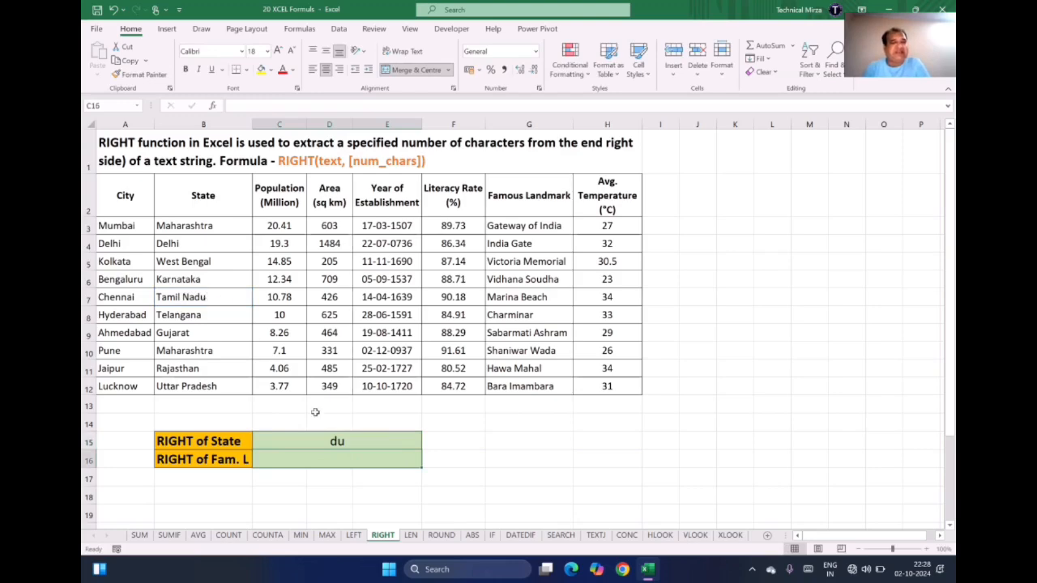
# Extract the last four characters of Lucknow's famous landmark into the RIGHT of Fam. L cell C16 with =RIGHT(G12,4), and review the formula.
pyautogui.doubleClick(339, 459)
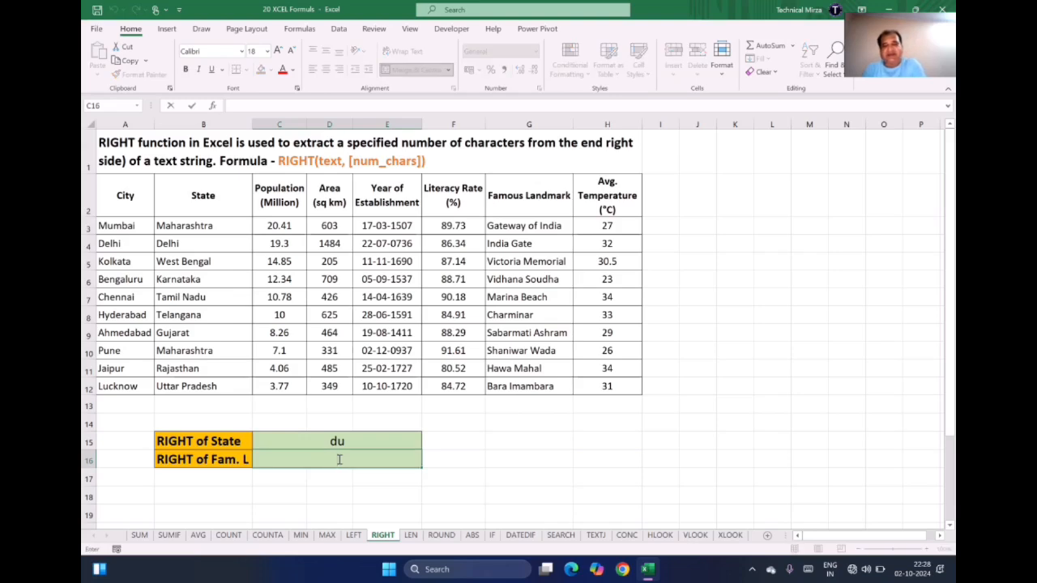
pyautogui.write('=')
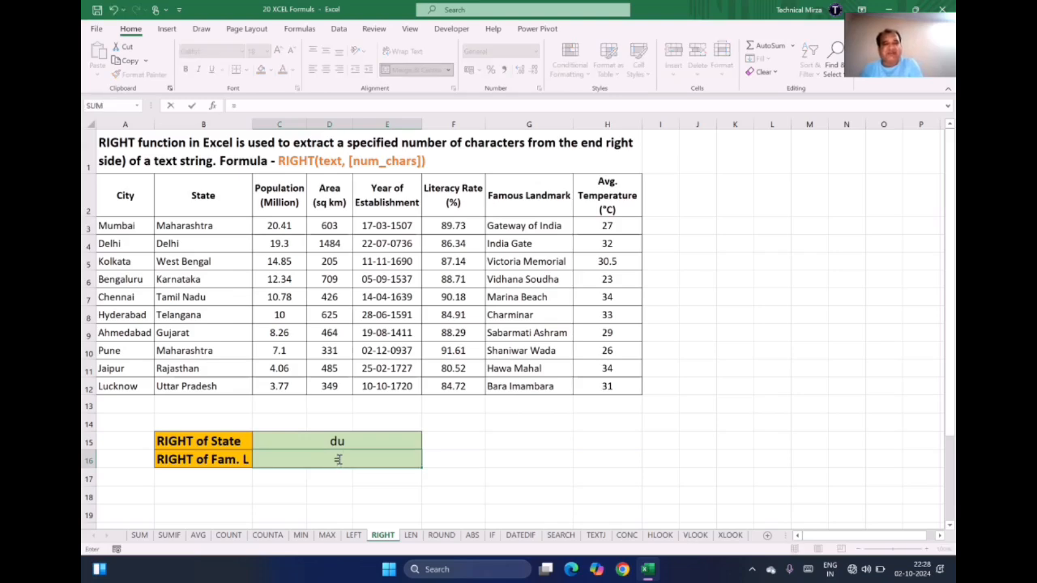
pyautogui.write('right(')
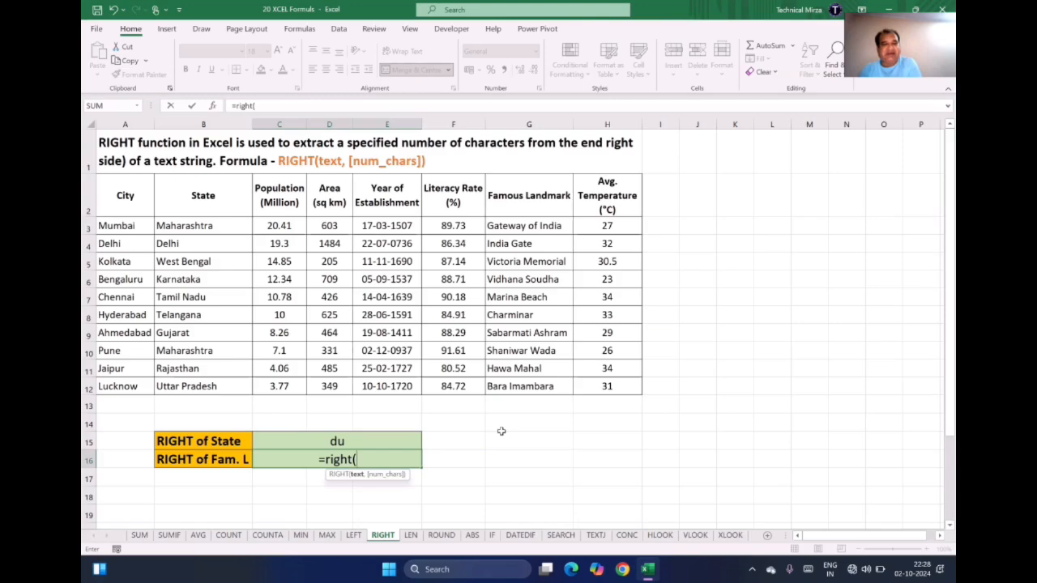
pyautogui.click(511, 387)
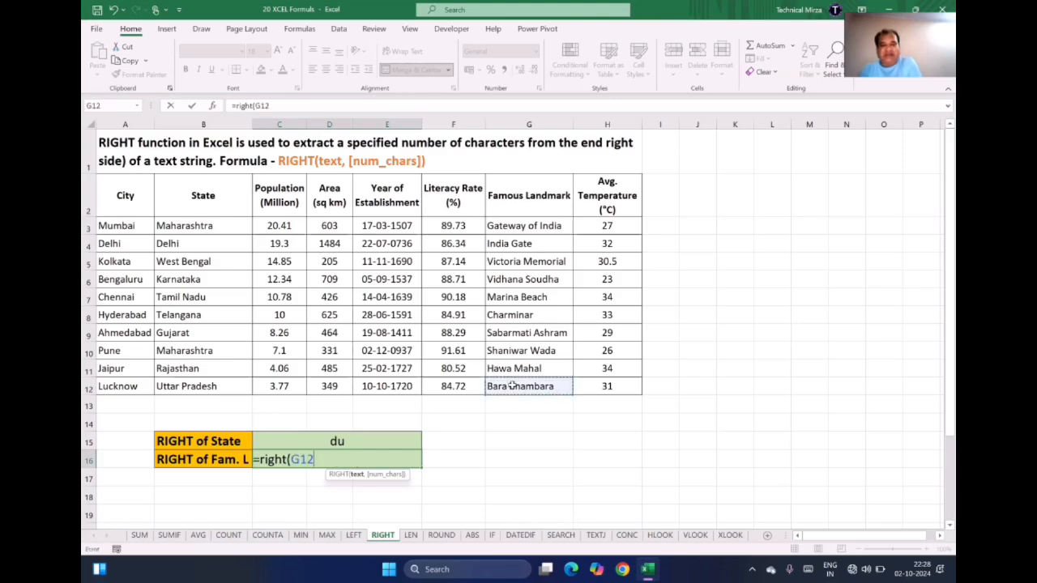
pyautogui.write(',')
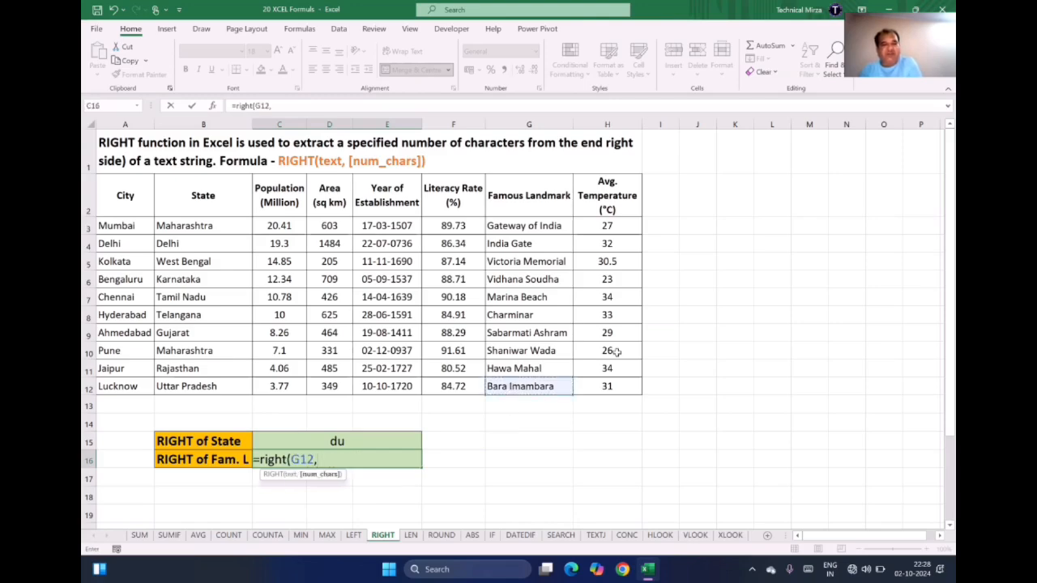
pyautogui.write('4)')
pyautogui.press('Return')
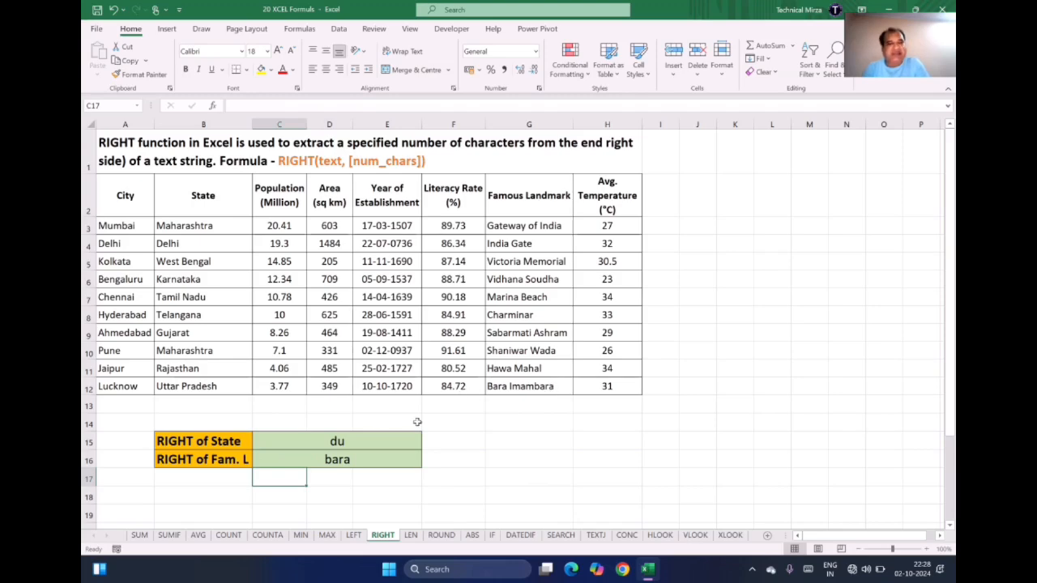
pyautogui.click(328, 458)
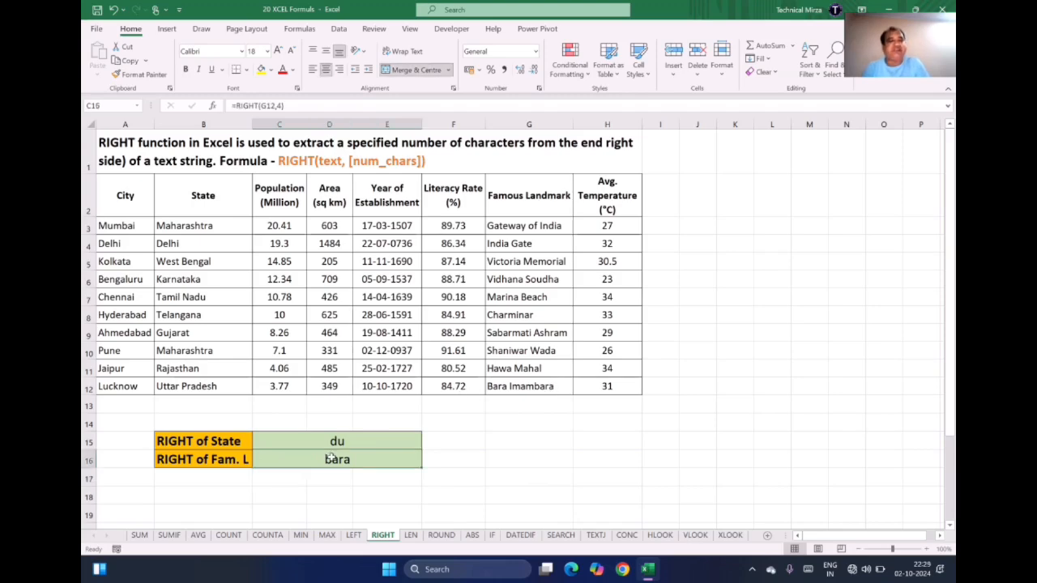
pyautogui.doubleClick(328, 459)
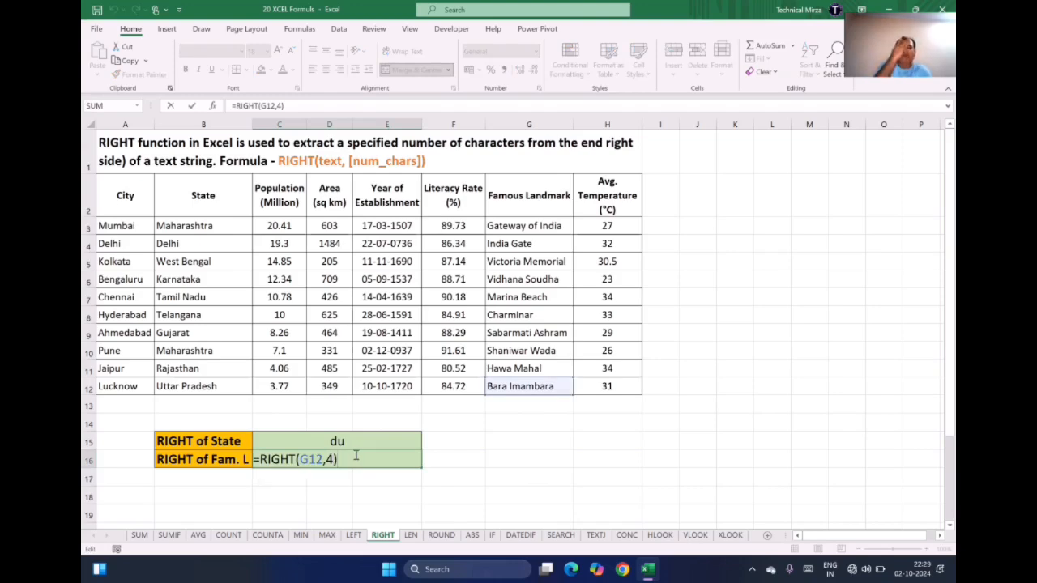
pyautogui.click(398, 519)
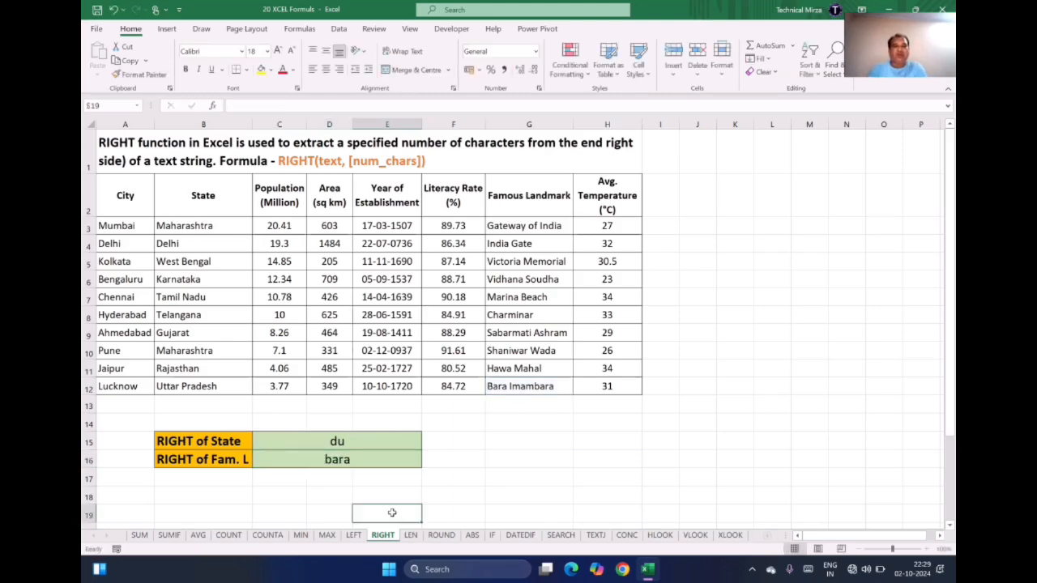
# On the LEN sheet, count the characters of Hyderabad in the LEN of City cell C15 with =LEN(A8), and review the formula.
pyautogui.click(414, 536)
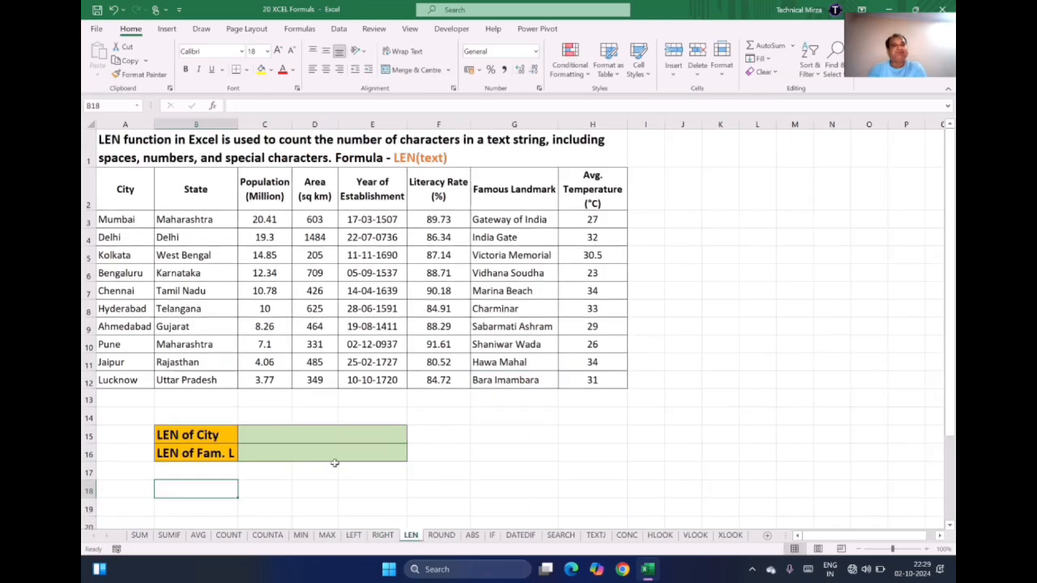
pyautogui.click(267, 490)
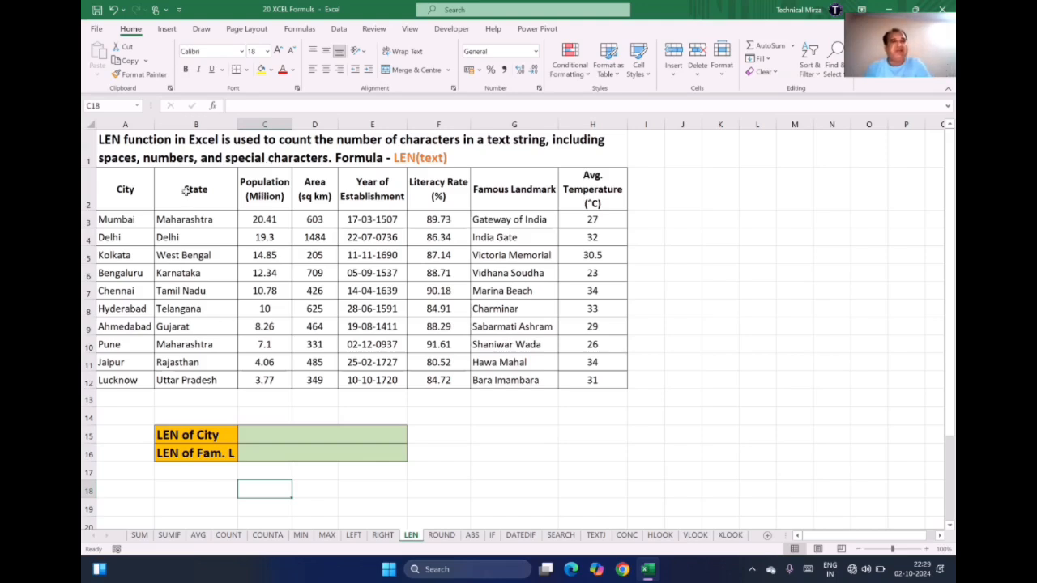
pyautogui.doubleClick(281, 435)
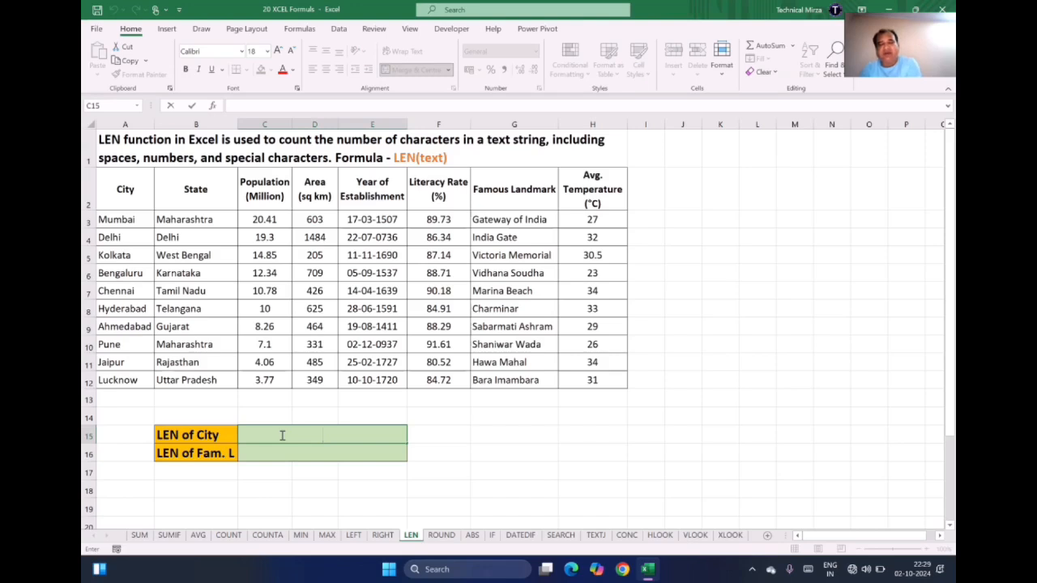
pyautogui.write('=LEN(')
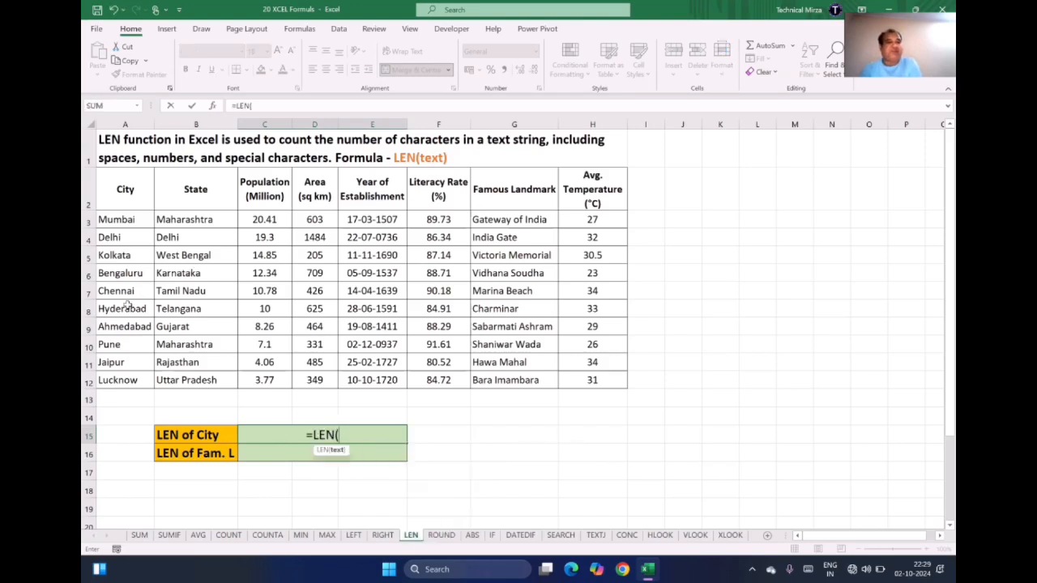
pyautogui.click(127, 308)
pyautogui.write(')')
pyautogui.press('Return')
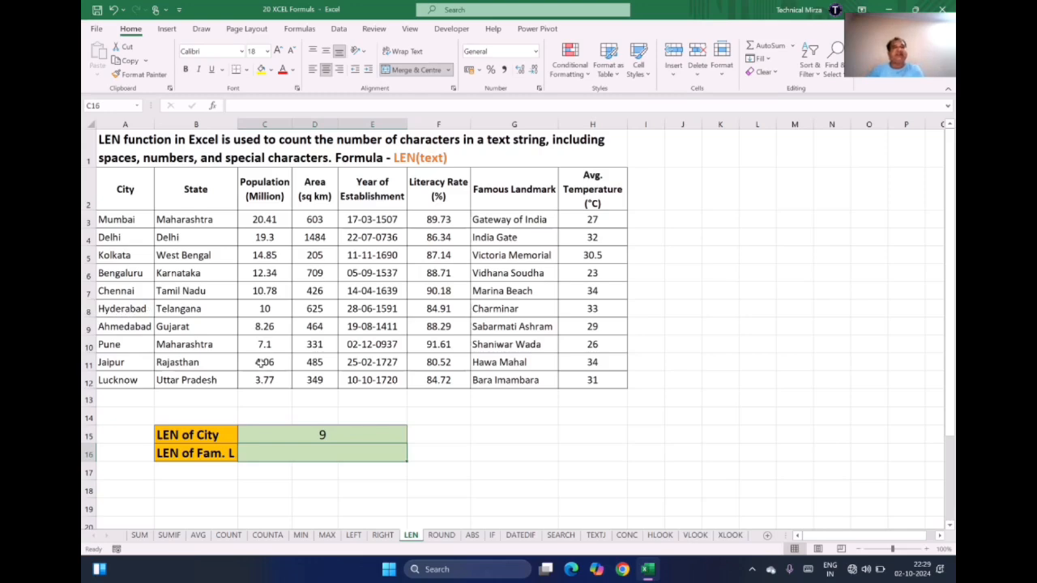
pyautogui.click(307, 435)
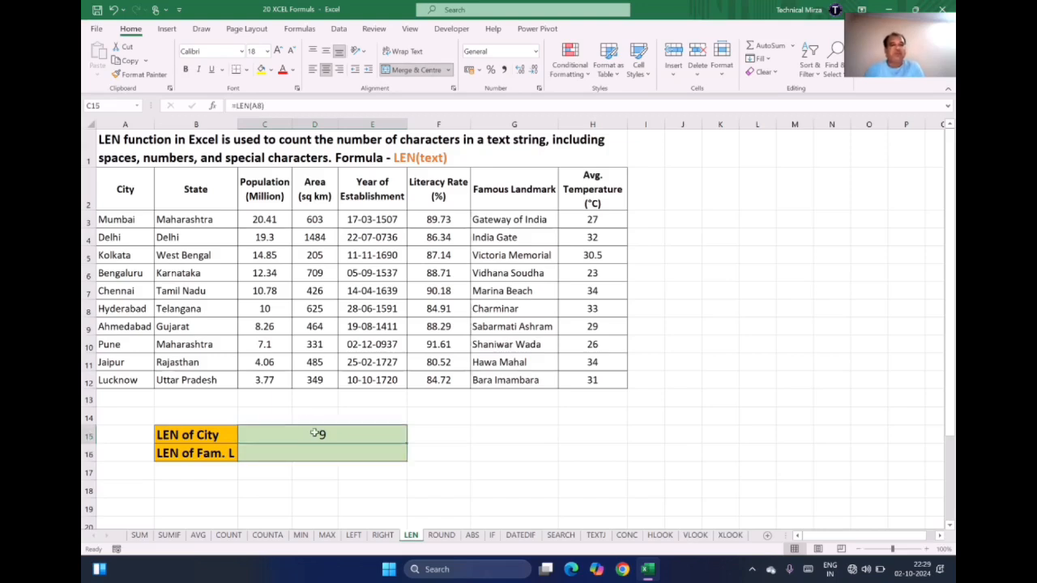
# Count the characters of Mumbai's famous landmark in the LEN of Fam. L cell C16 with =LEN(G3).
pyautogui.click(296, 450)
pyautogui.write('=')
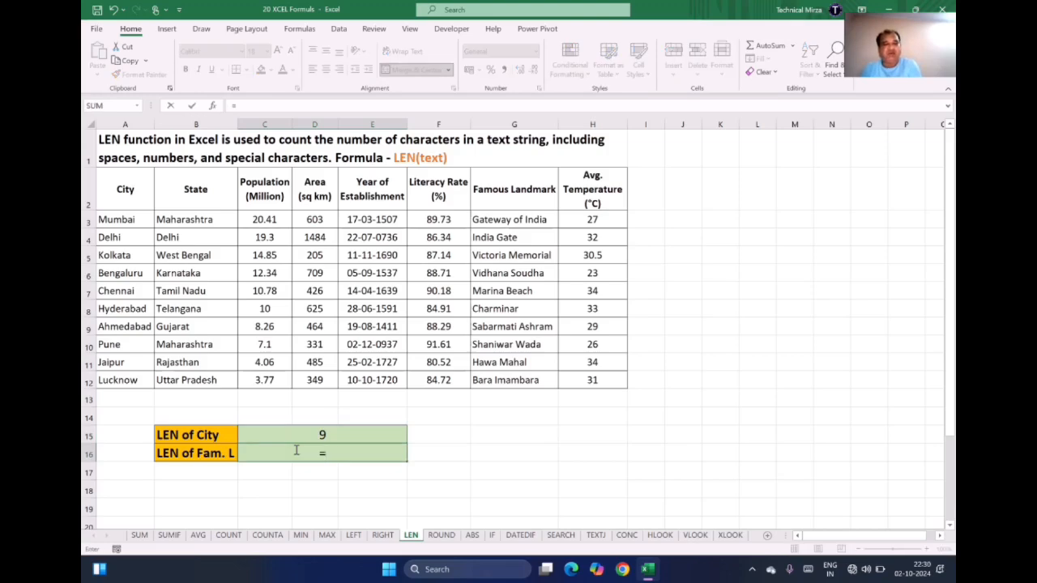
pyautogui.write('len(')
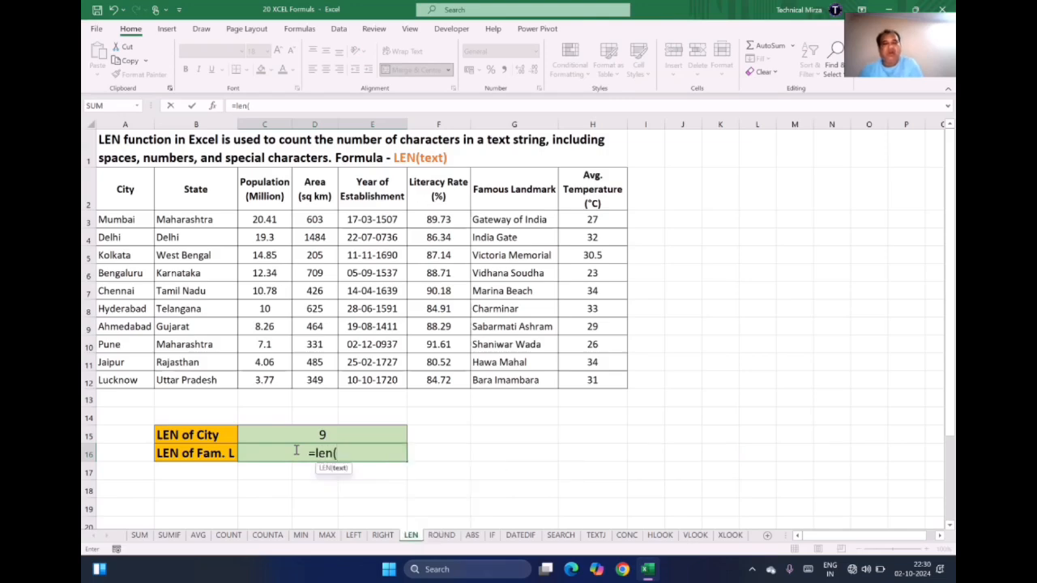
pyautogui.click(510, 221)
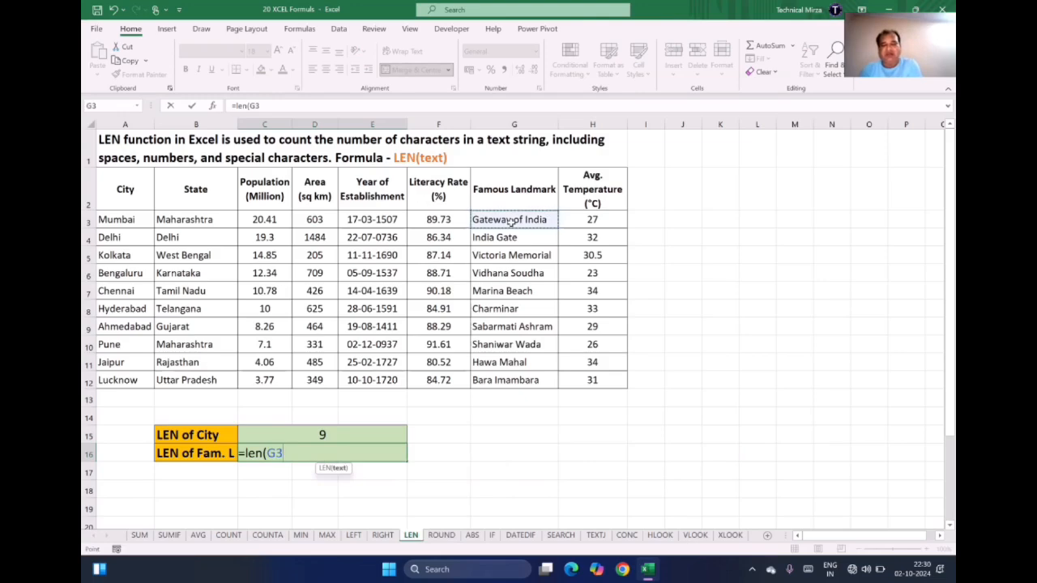
pyautogui.press('Return')
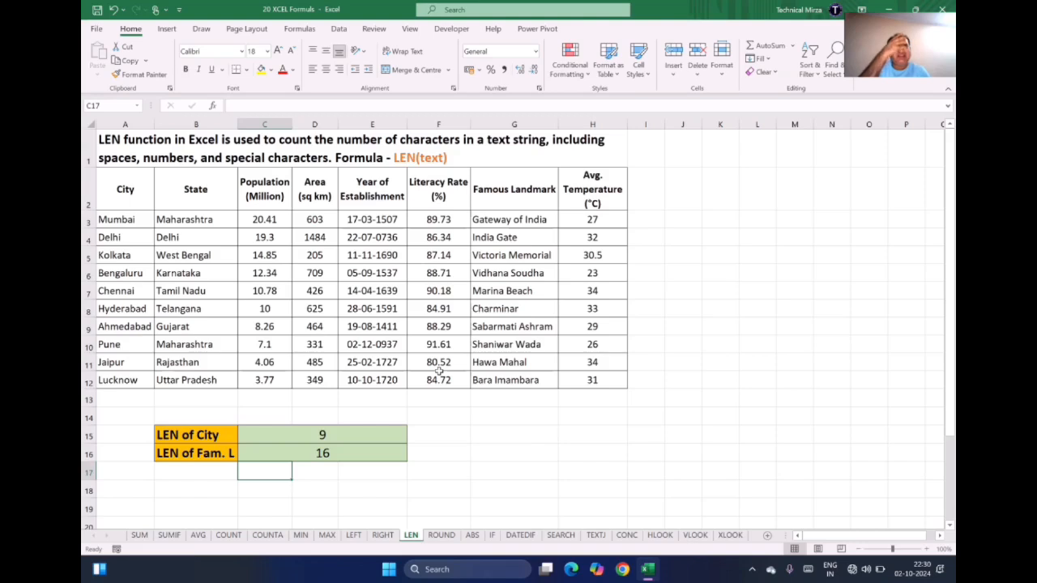
# On the ROUND sheet, round Bengaluru's literacy rate to one decimal in the ROUND of Literacy R. cell C15 with =ROUND(F6,1).
pyautogui.click(442, 535)
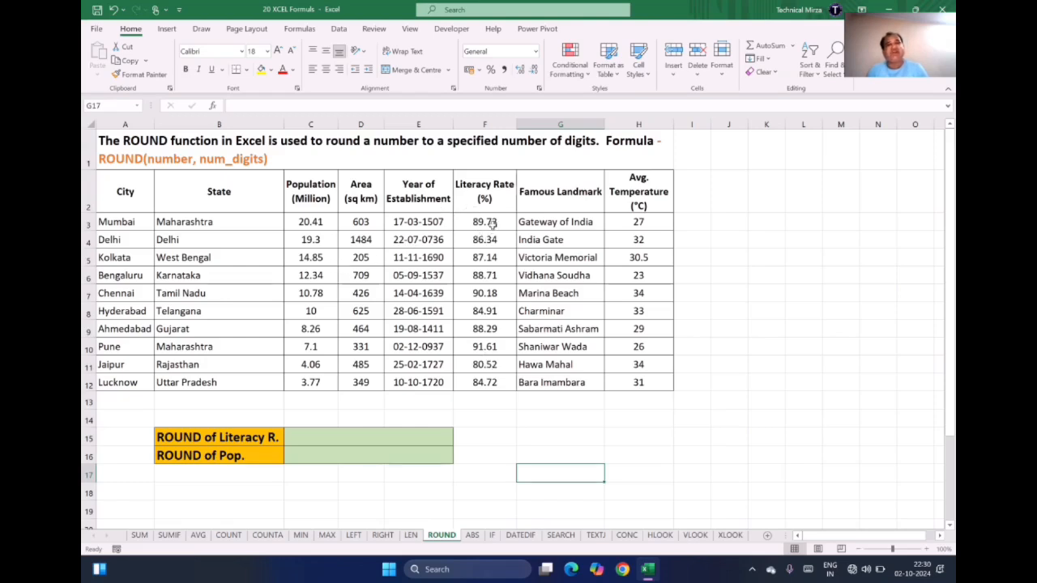
pyautogui.doubleClick(322, 438)
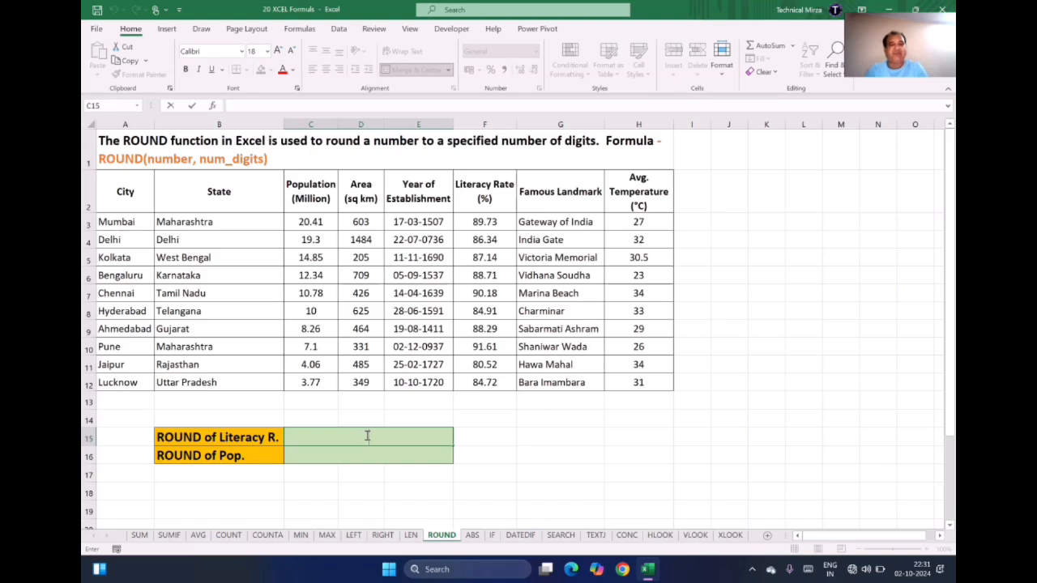
pyautogui.write('=r')
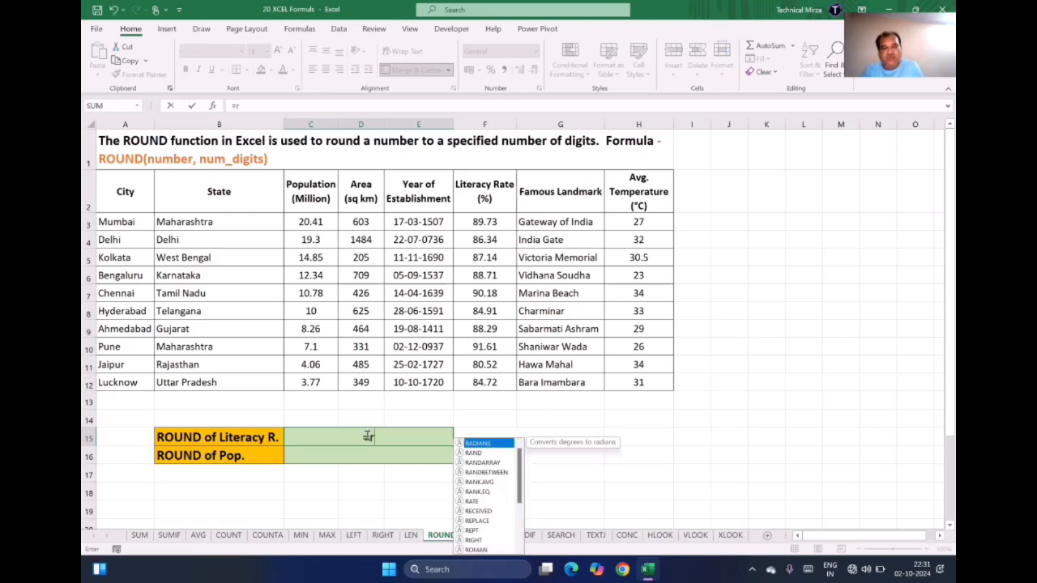
pyautogui.write('ound(')
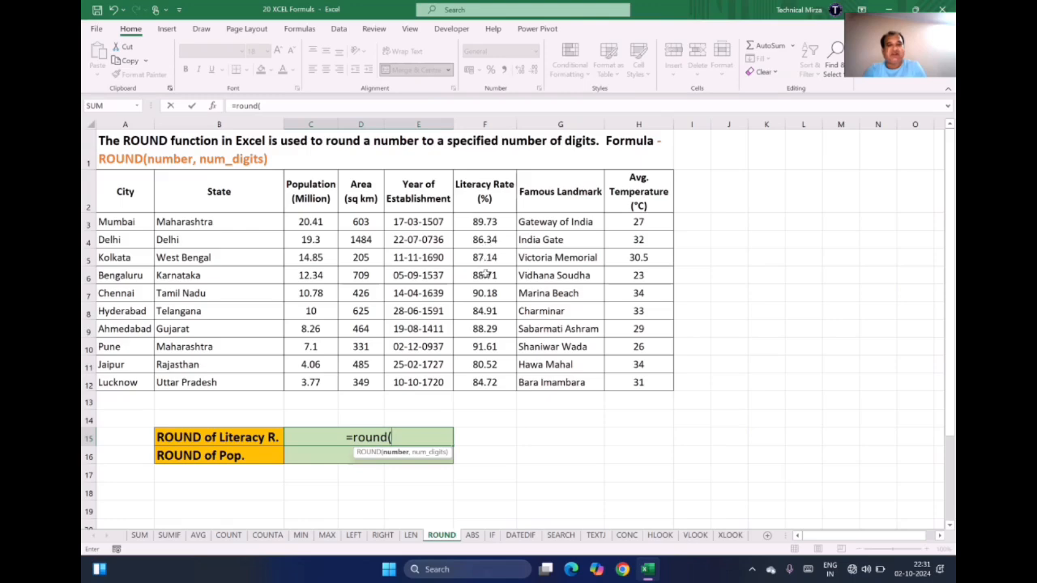
pyautogui.click(484, 275)
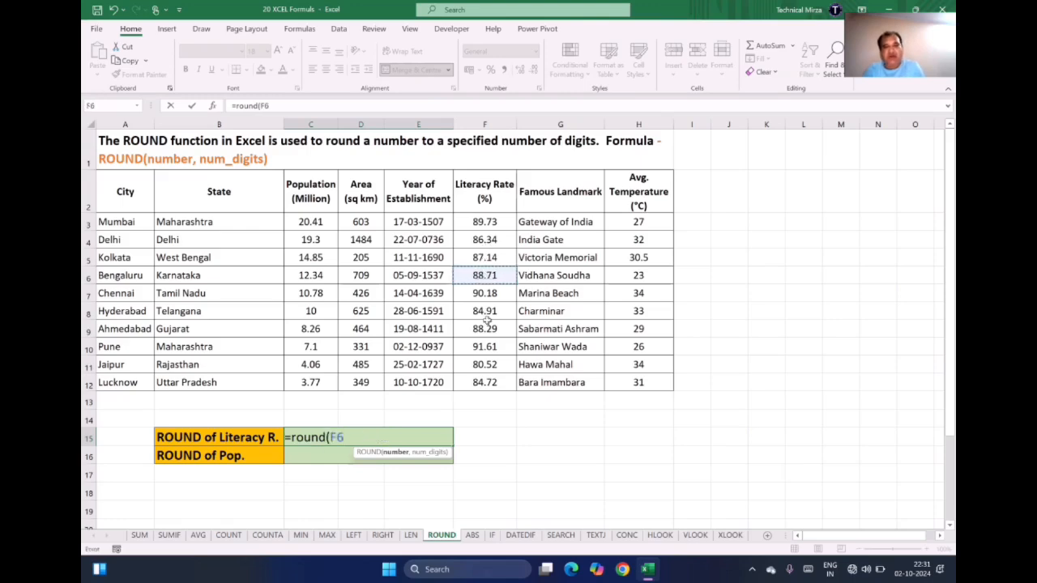
pyautogui.write(',1')
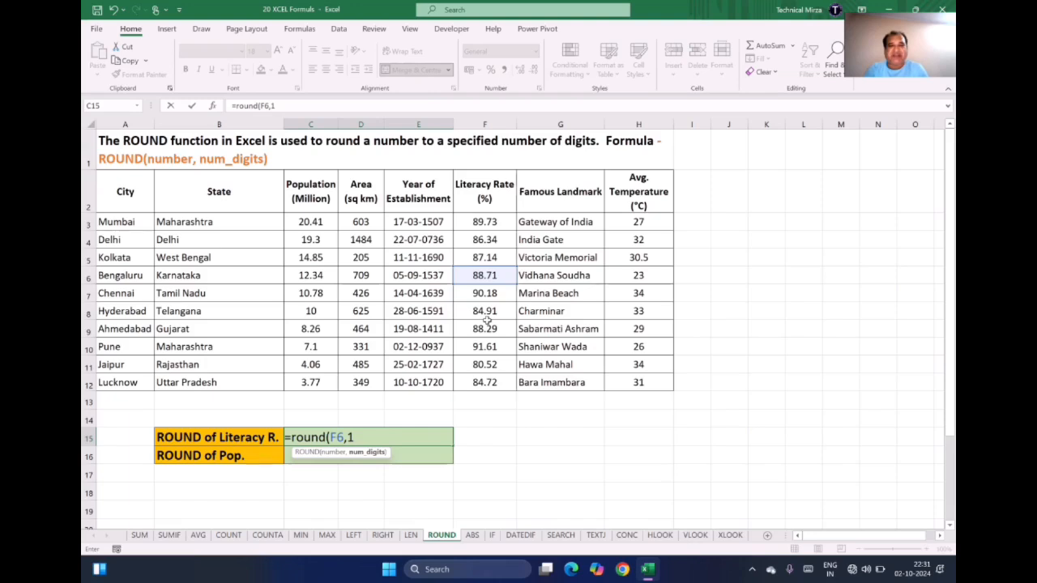
pyautogui.write(')')
pyautogui.press('Return')
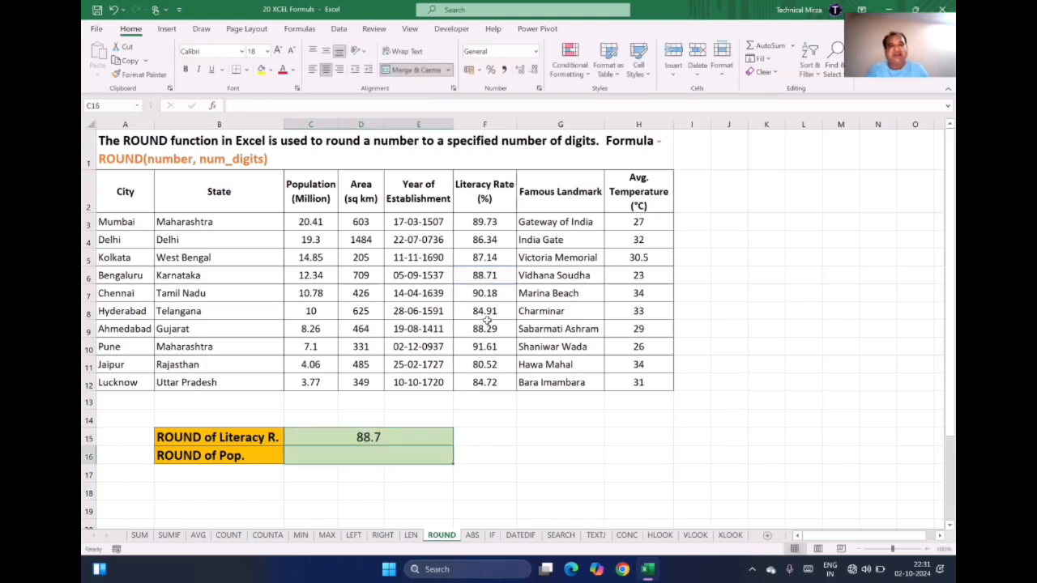
# Set the number of digits in the ROUND formula in cell C15 to 2.
pyautogui.doubleClick(379, 437)
pyautogui.click(366, 437)
pyautogui.press('BackSpace')
pyautogui.write('2')
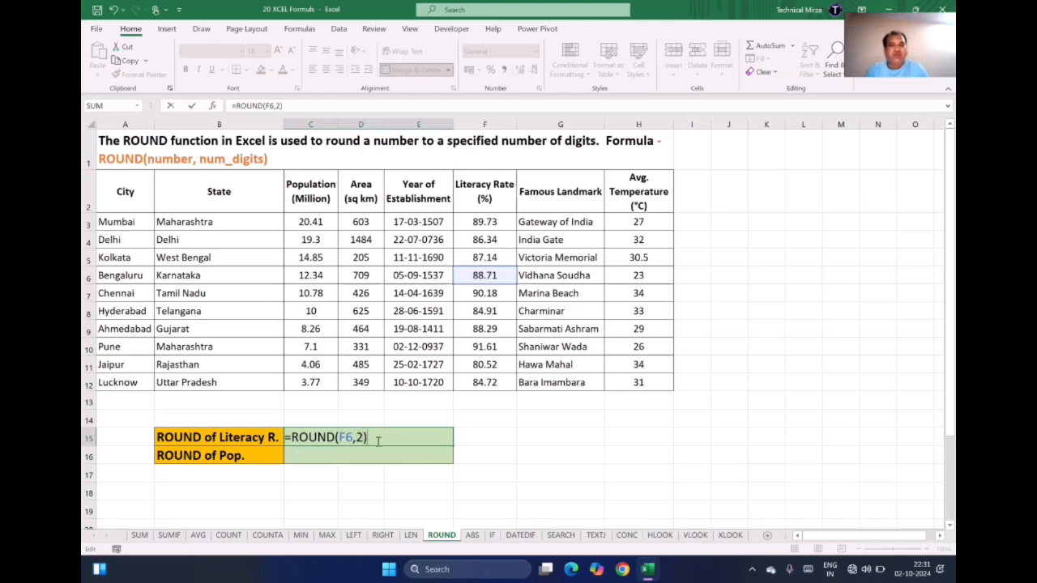
pyautogui.press('Return')
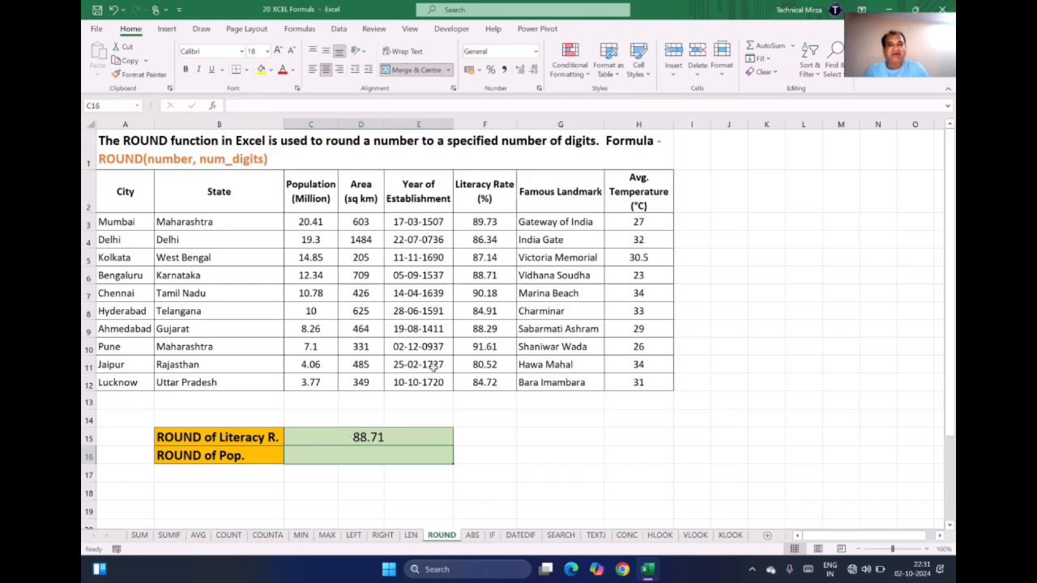
# Replace the arguments of the ROUND formula in C15 to round Chennai's literacy rate to one decimal with =ROUND(F7,1).
pyautogui.doubleClick(349, 444)
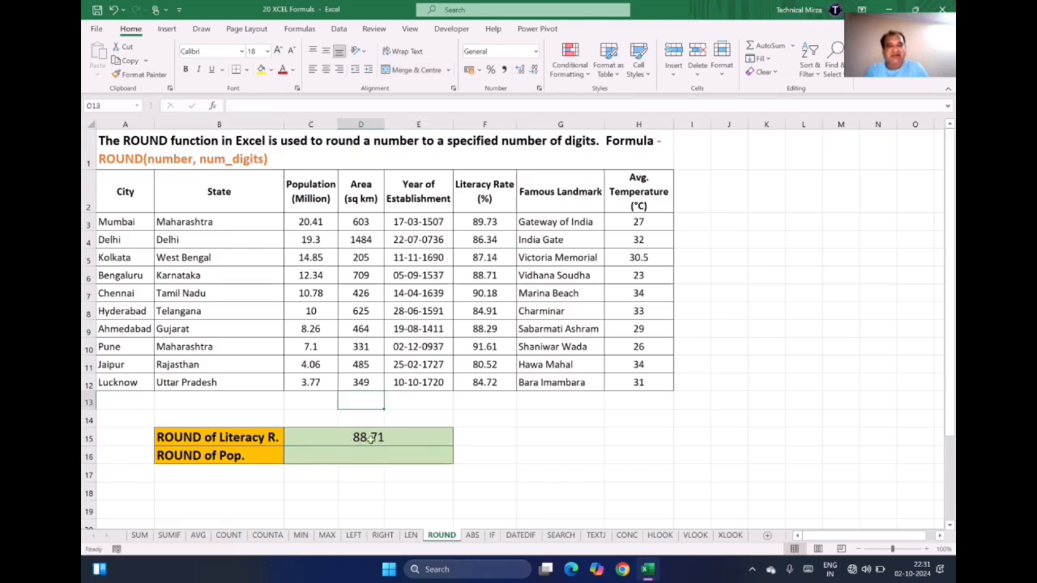
pyautogui.doubleClick(357, 438)
pyautogui.press('BackSpace')
pyautogui.press('BackSpace')
pyautogui.press('BackSpace')
pyautogui.press('BackSpace')
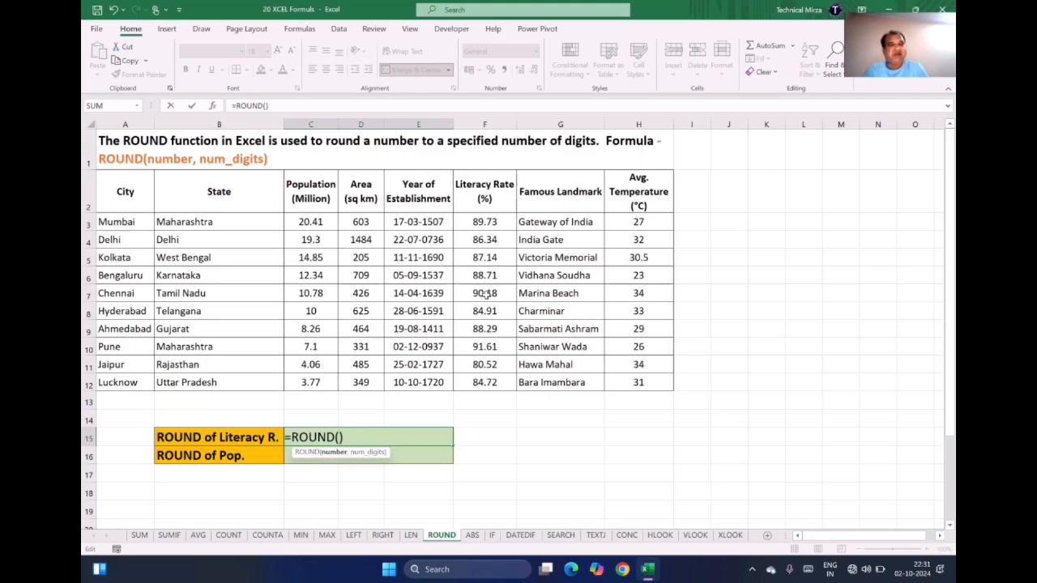
pyautogui.click(484, 295)
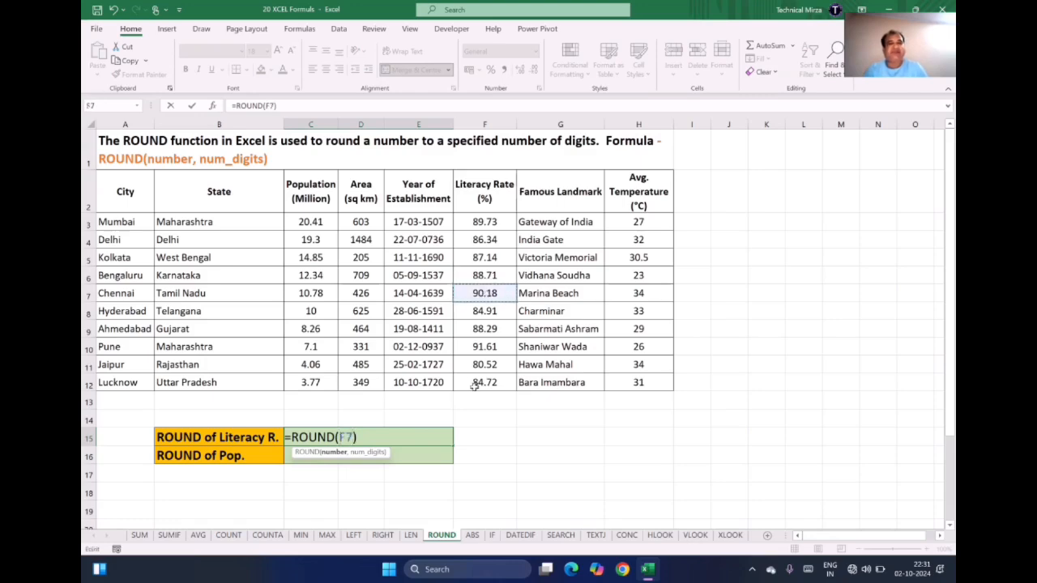
pyautogui.write(',')
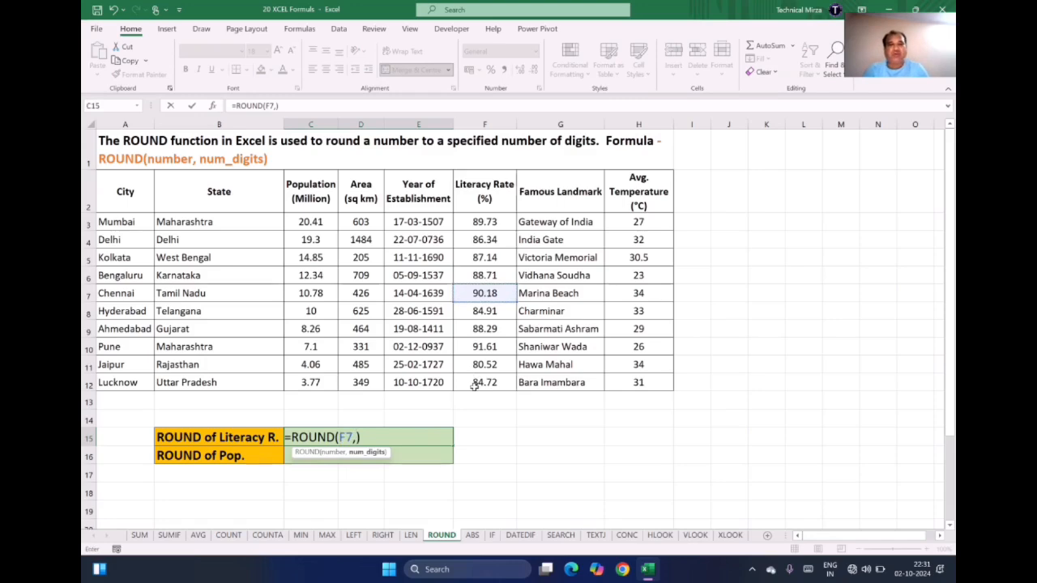
pyautogui.write('1')
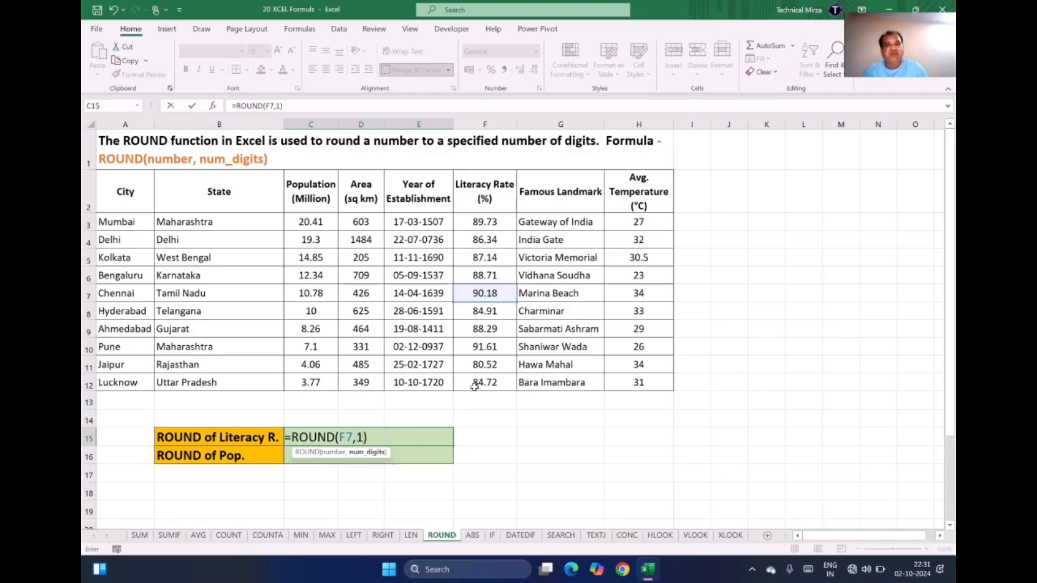
# Commit the formula =ROUND(F7,1) as the ROUND of Literacy R. result in C15.
pyautogui.press('Tab')
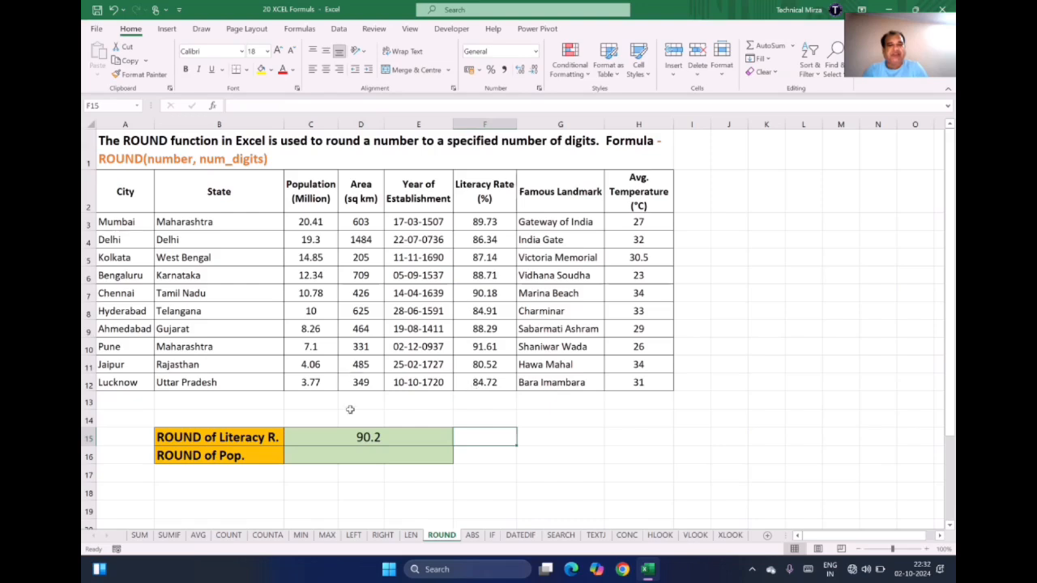
pyautogui.click(364, 438)
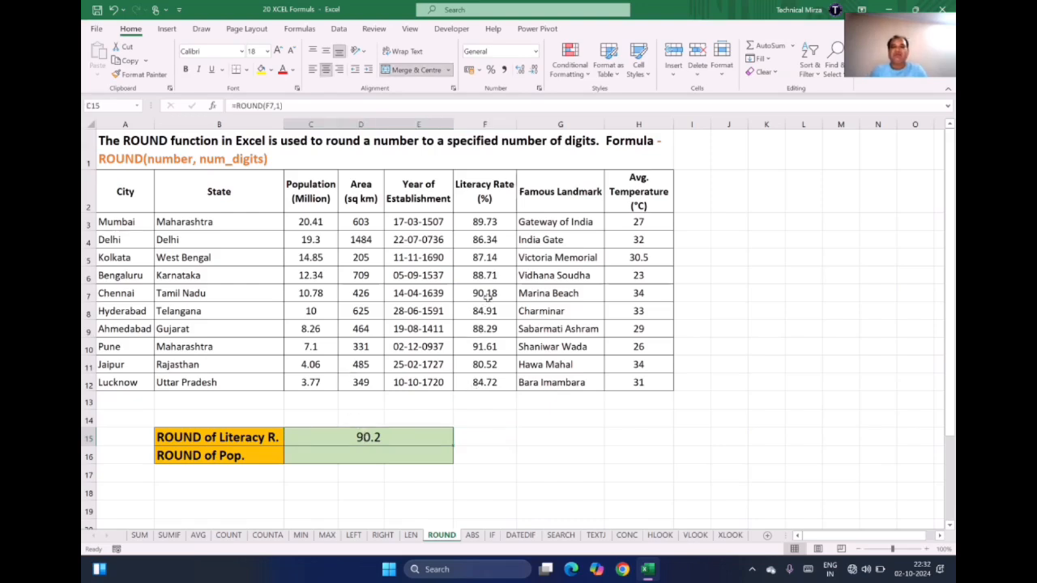
# Enter =ROUND(C7,2) beside ROUND of Pop. in C16 to round Chennai's population to two decimals.
pyautogui.click(363, 455)
pyautogui.write('=')
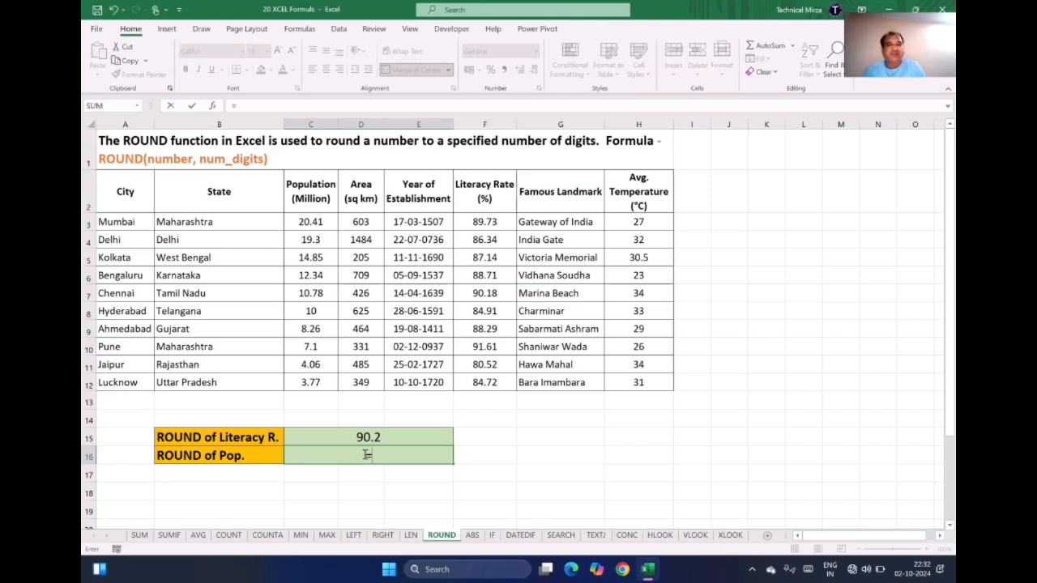
pyautogui.write('roun')
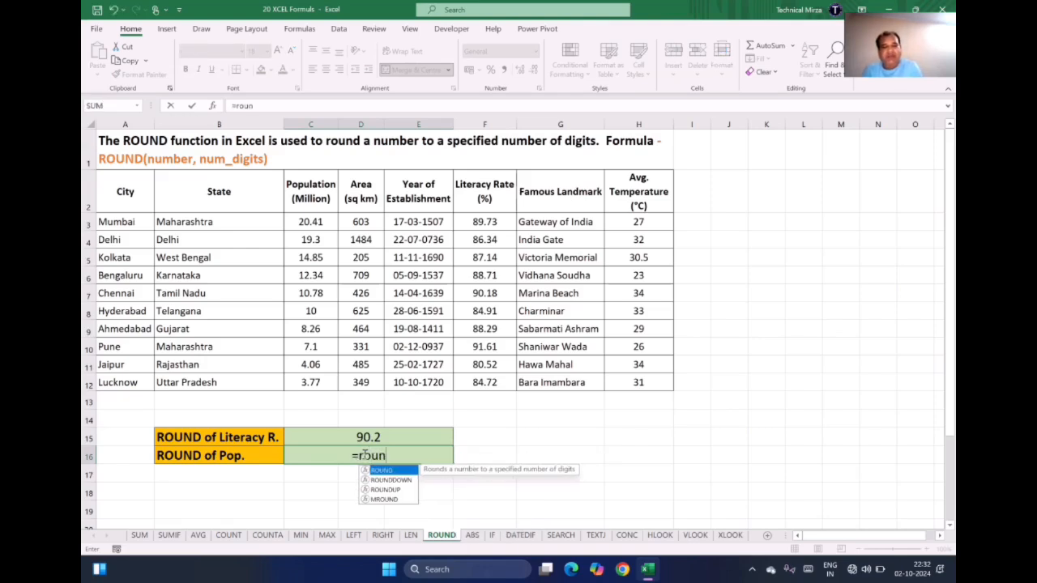
pyautogui.write('d(')
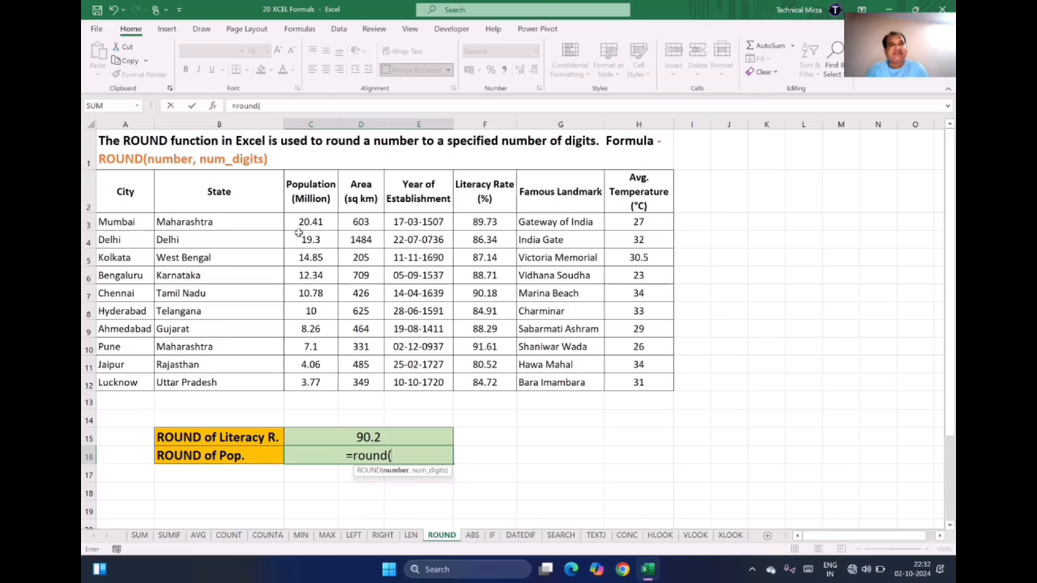
pyautogui.click(312, 294)
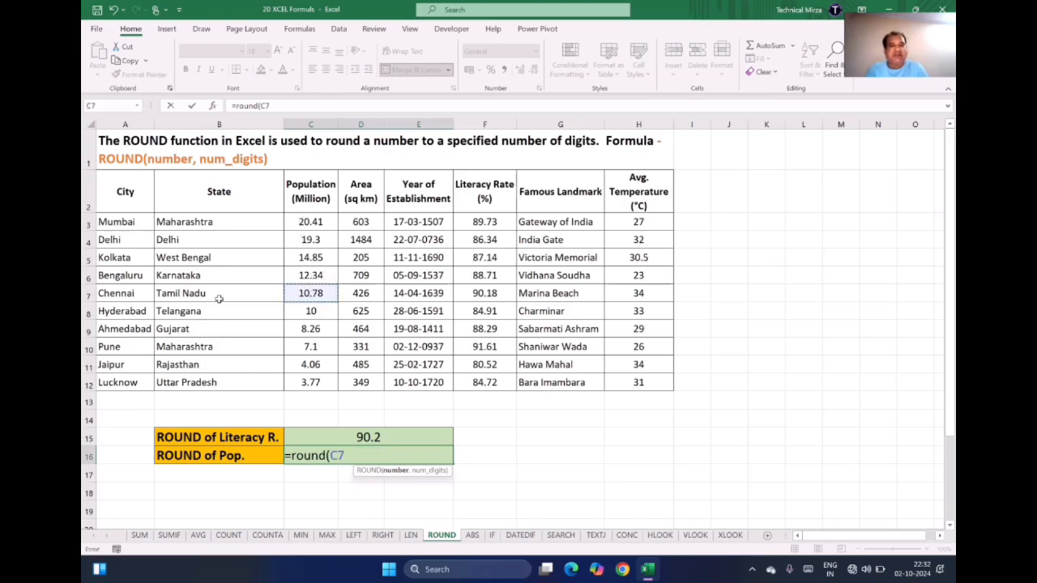
pyautogui.write(',')
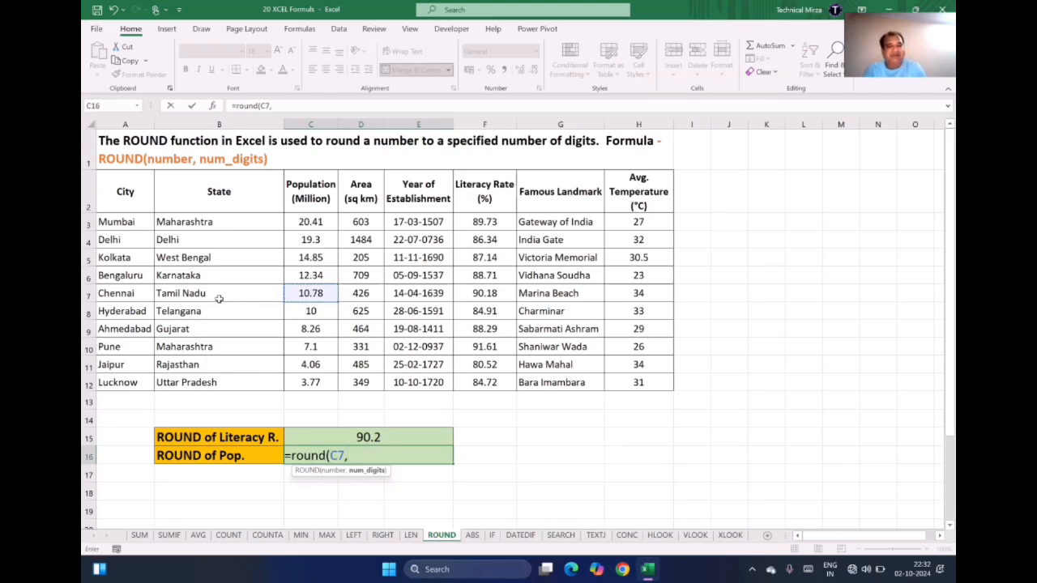
pyautogui.write('2')
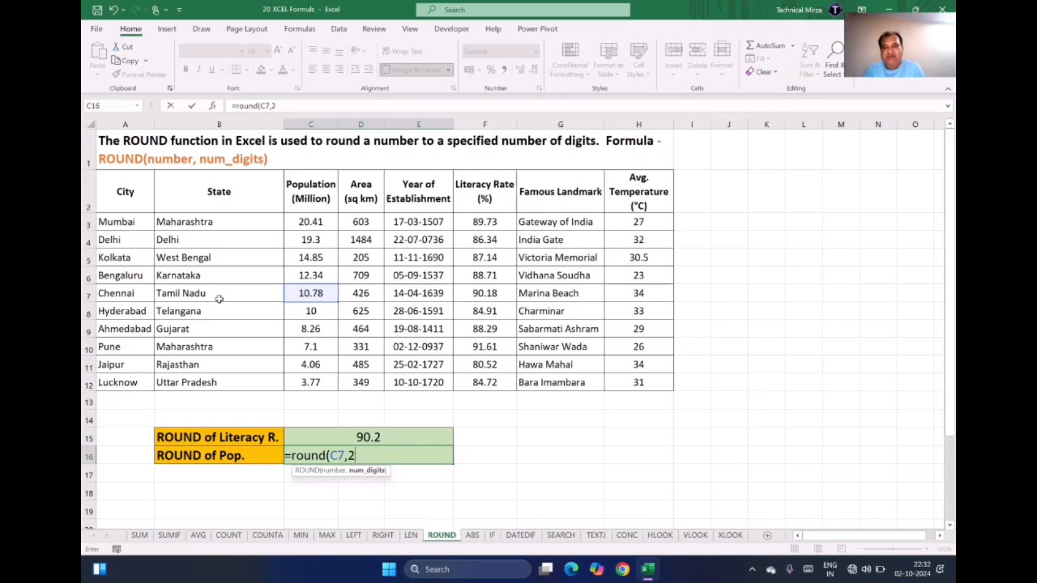
pyautogui.write(')')
pyautogui.press('Return')
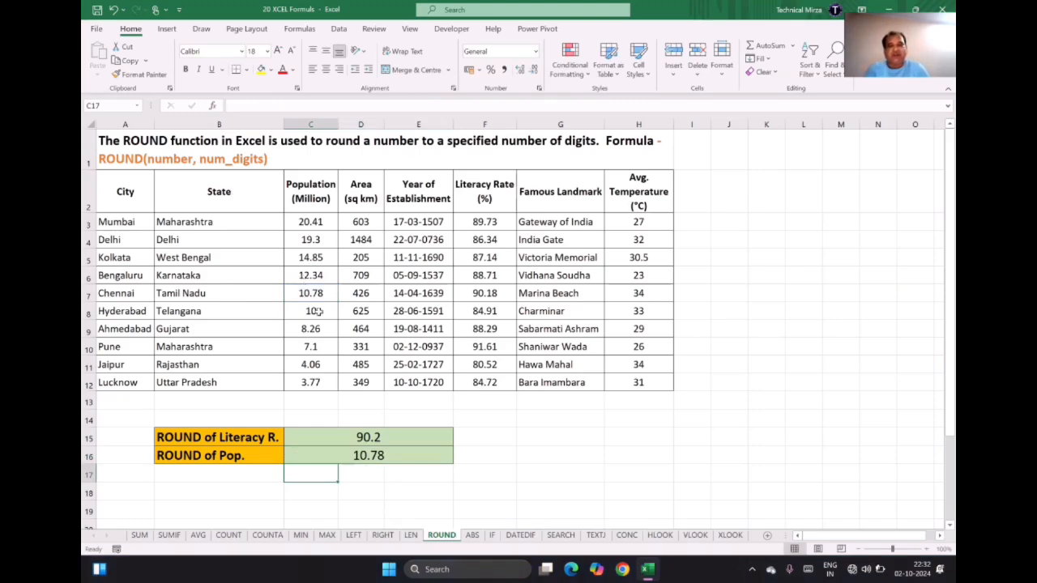
# Change the number of digits in the ROUND of Pop. formula to 1 and compare the result with Chennai's population.
pyautogui.doubleClick(392, 456)
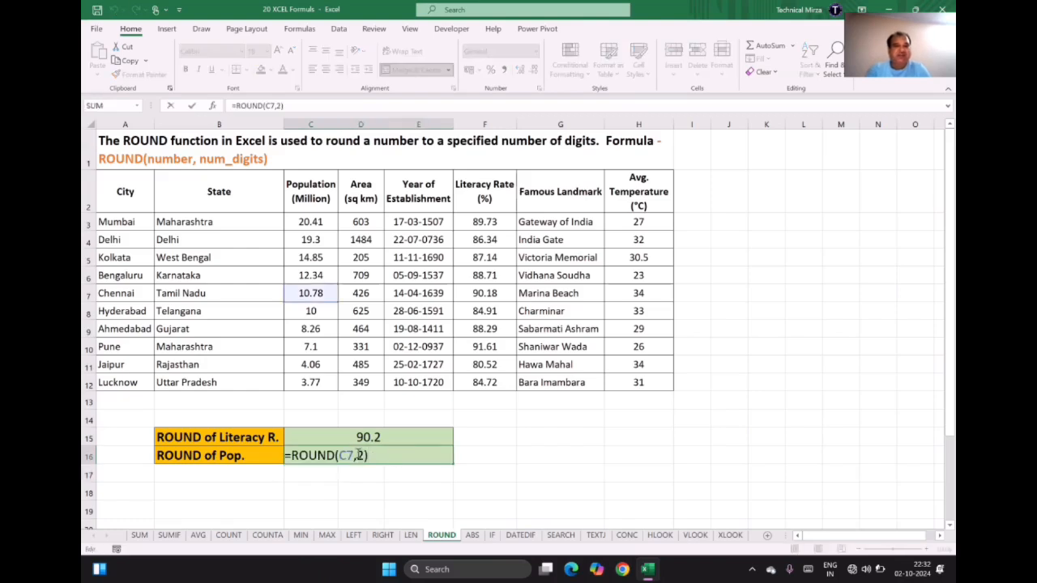
pyautogui.click(363, 456)
pyautogui.press('BackSpace')
pyautogui.write('1')
pyautogui.press('Return')
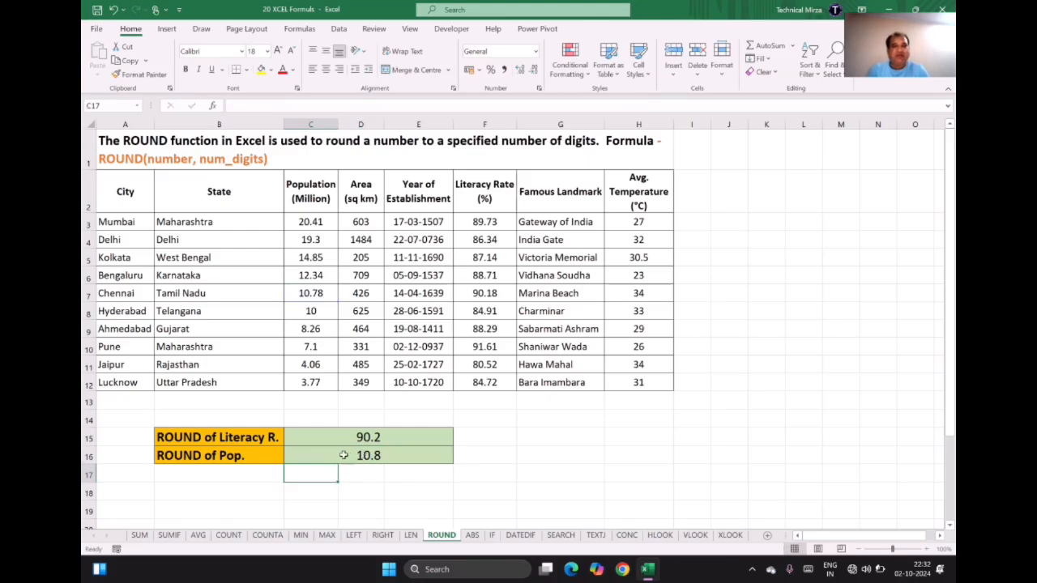
pyautogui.click(344, 456)
pyautogui.click(312, 293)
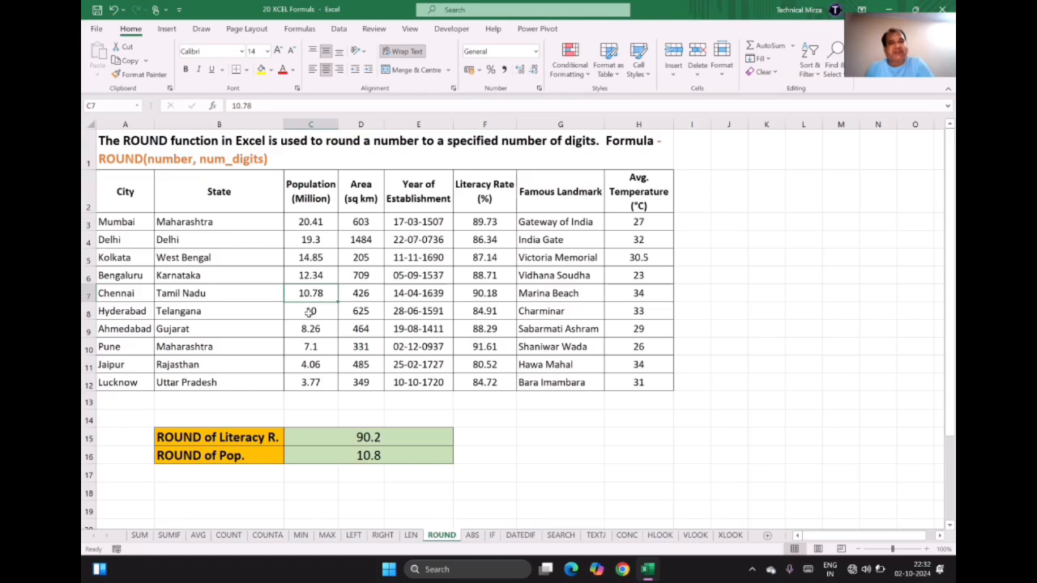
# Set the number of digits in the ROUND of Pop. formula to 4, giving =ROUND(C7,4).
pyautogui.doubleClick(373, 455)
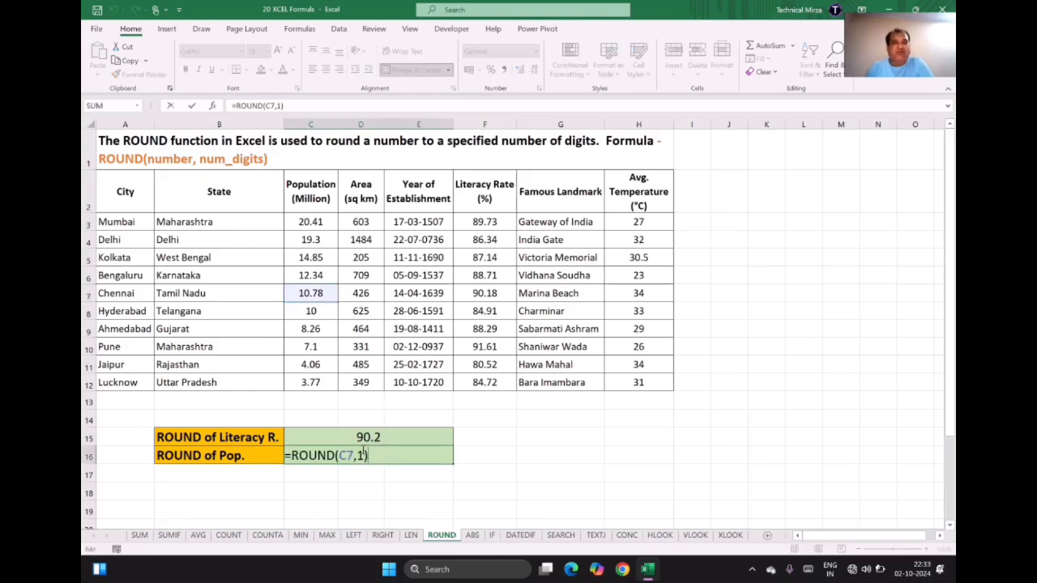
pyautogui.click(364, 455)
pyautogui.press('BackSpace')
pyautogui.write('4')
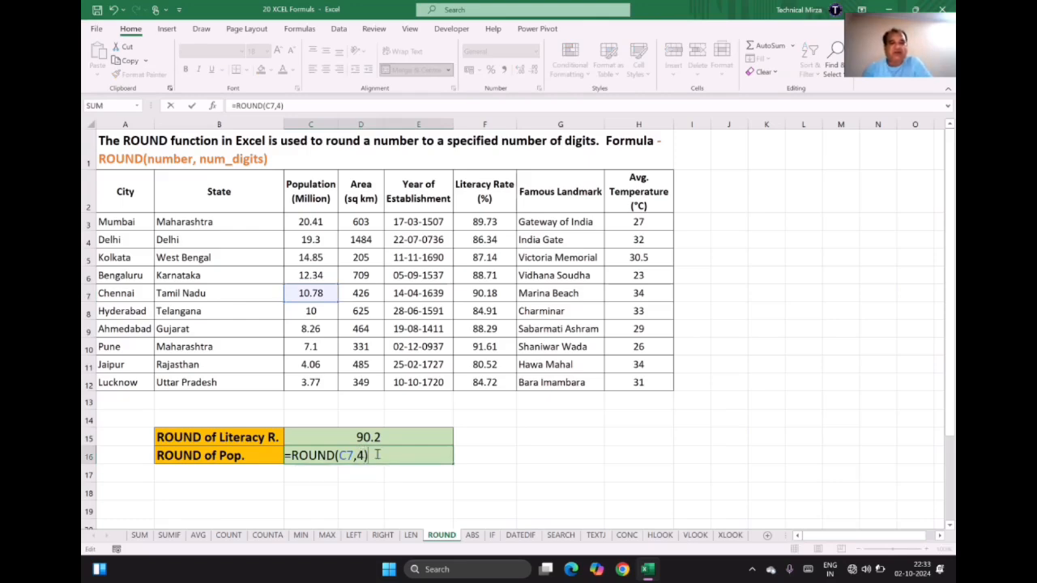
pyautogui.press('Return')
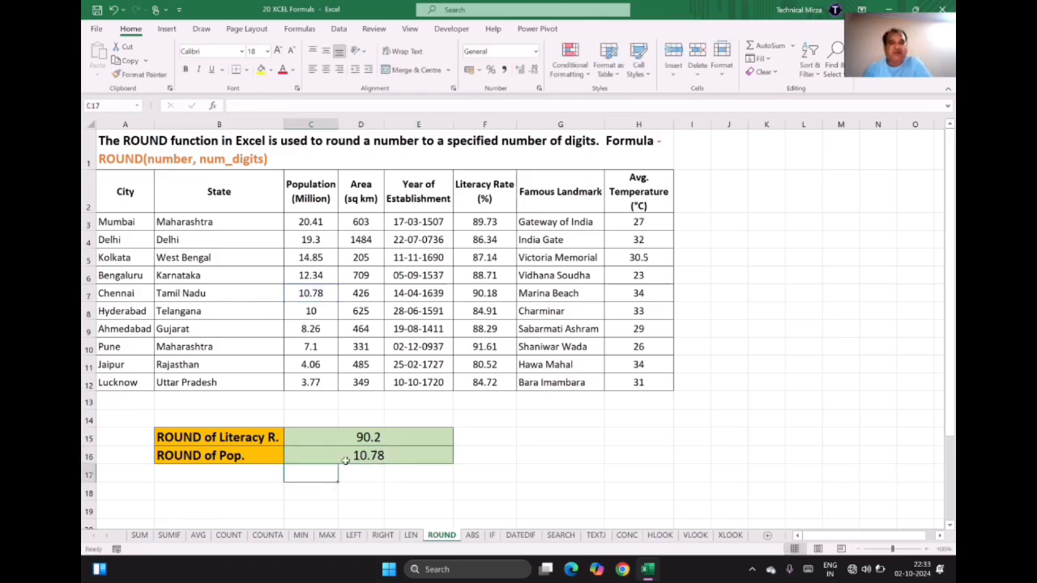
pyautogui.click(400, 457)
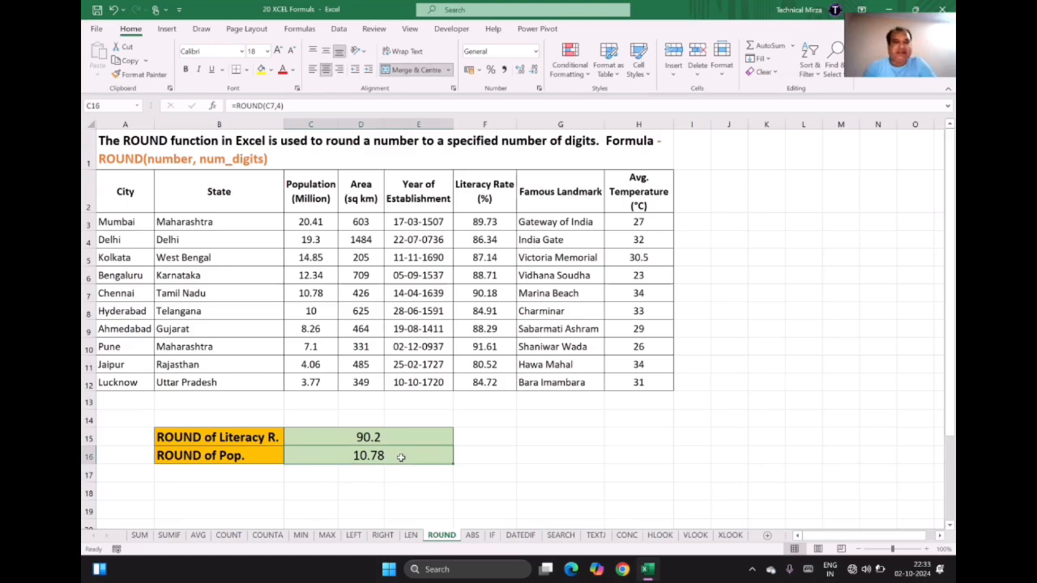
pyautogui.click(388, 488)
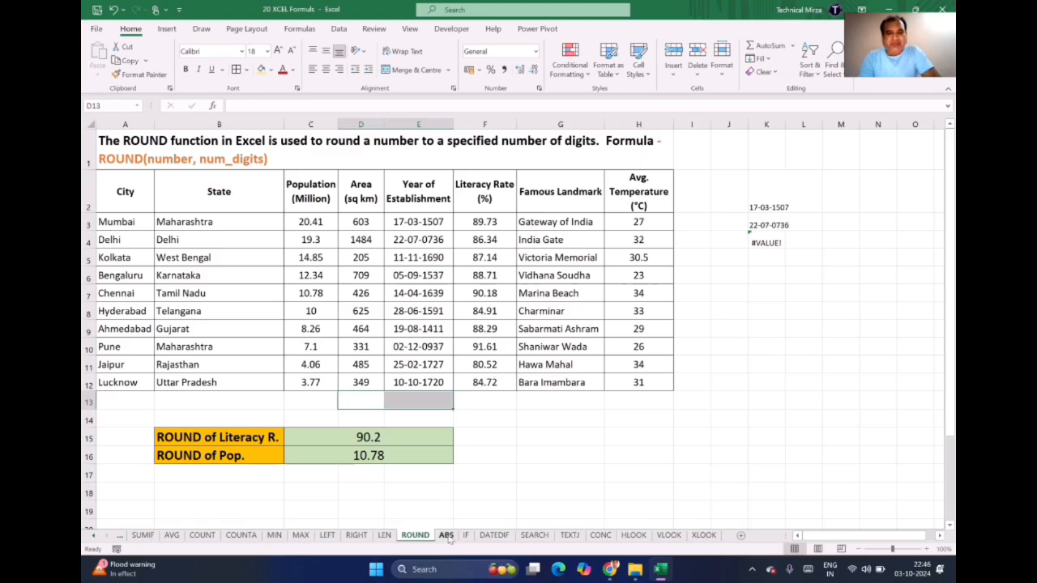
# Open the ABS sheet and go over the function description and the Min Temp values in I3:I12.
pyautogui.click(446, 535)
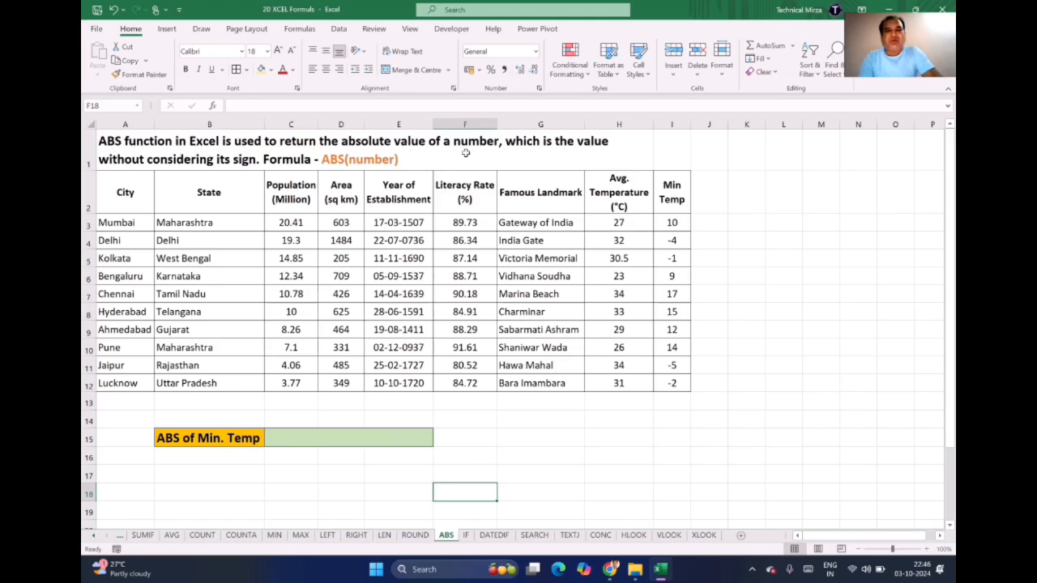
pyautogui.click(173, 159)
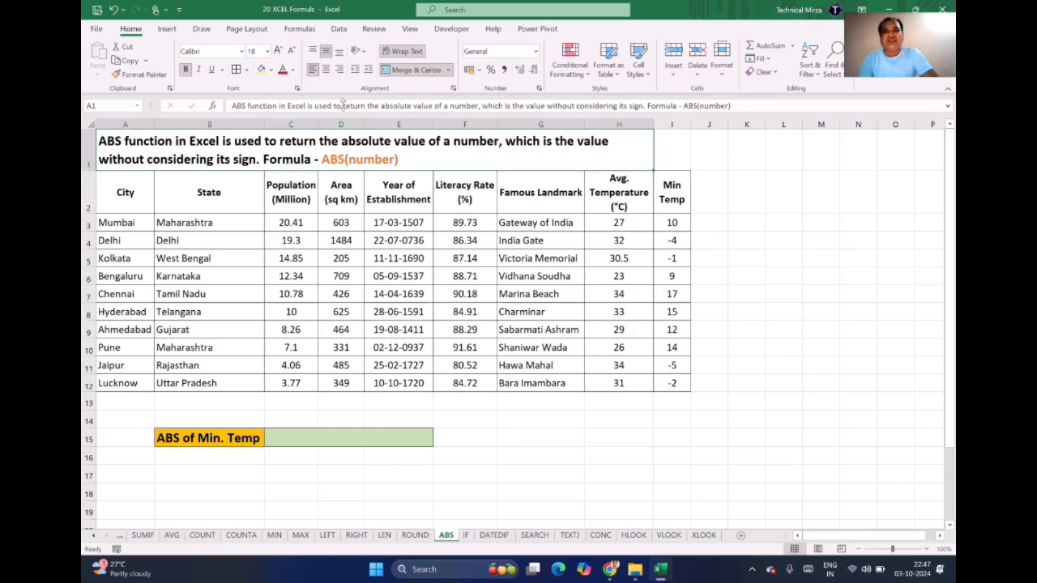
pyautogui.moveTo(133, 201); pyautogui.dragTo(672, 387)
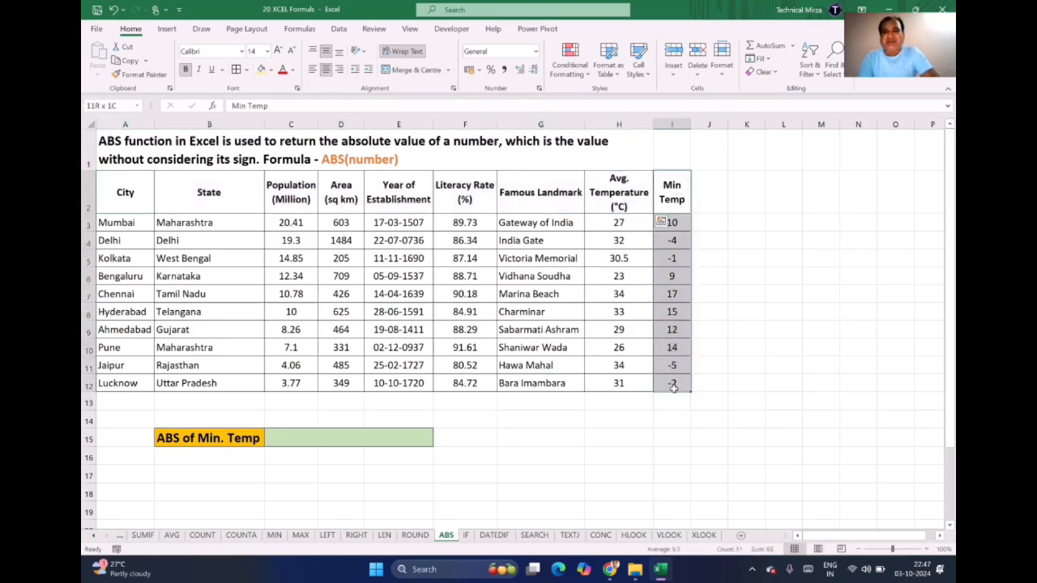
pyautogui.click(715, 192)
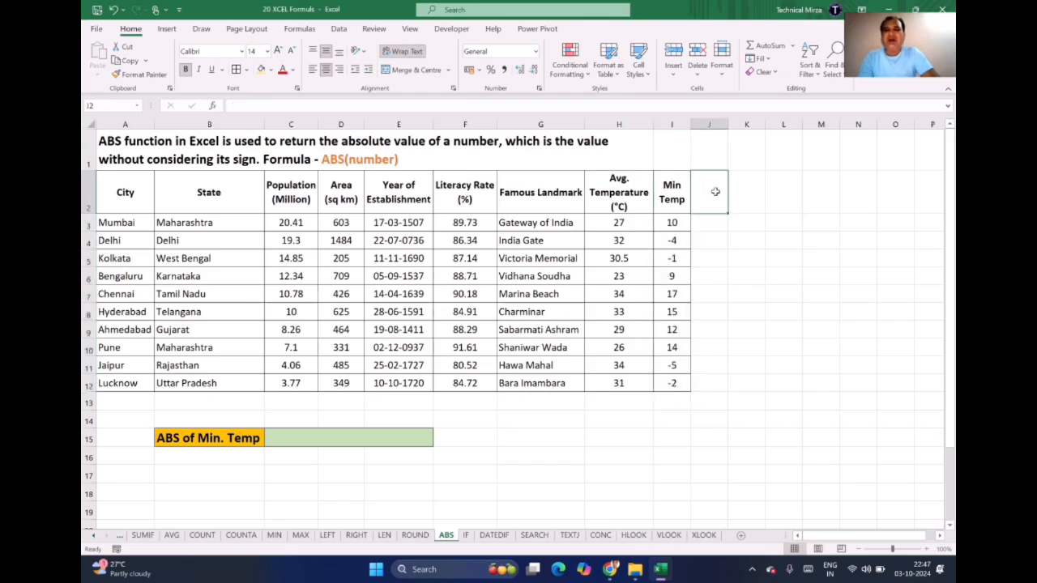
pyautogui.moveTo(671, 220); pyautogui.dragTo(672, 383)
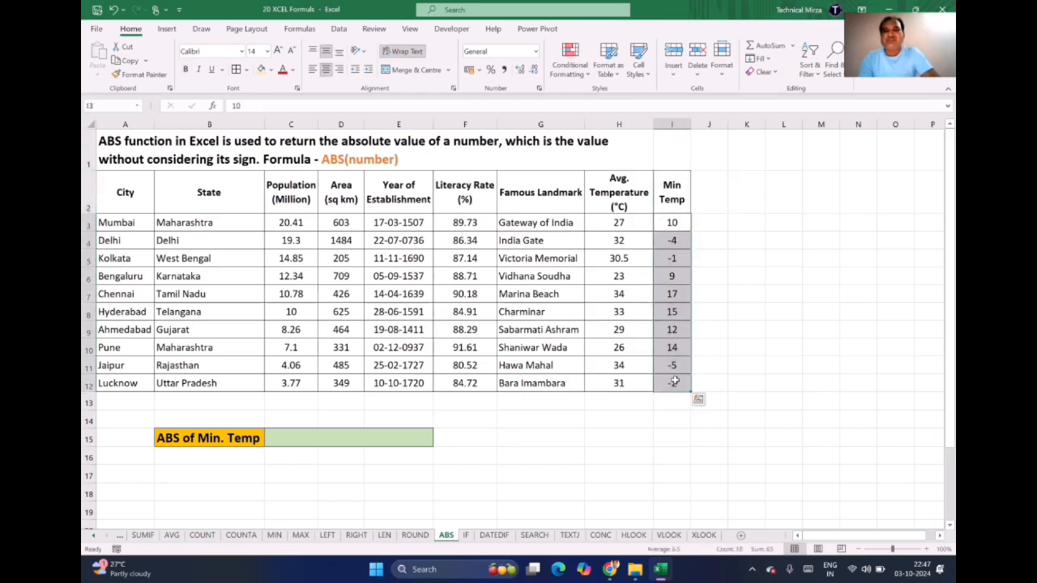
pyautogui.click(709, 188)
pyautogui.click(710, 221)
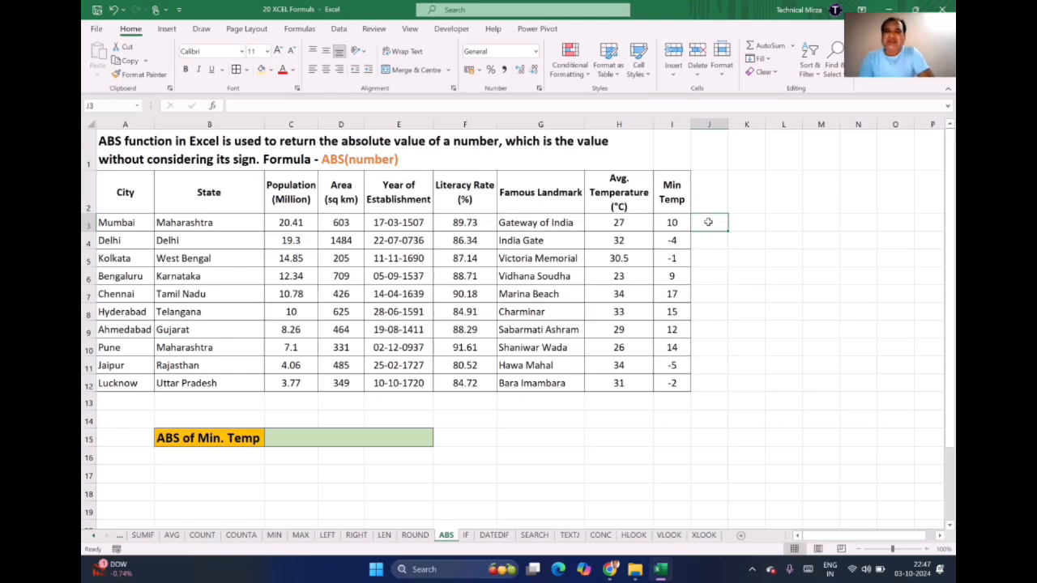
# Make Mumbai's Min Temp negative by changing cell I3 to -10.
pyautogui.doubleClick(661, 220)
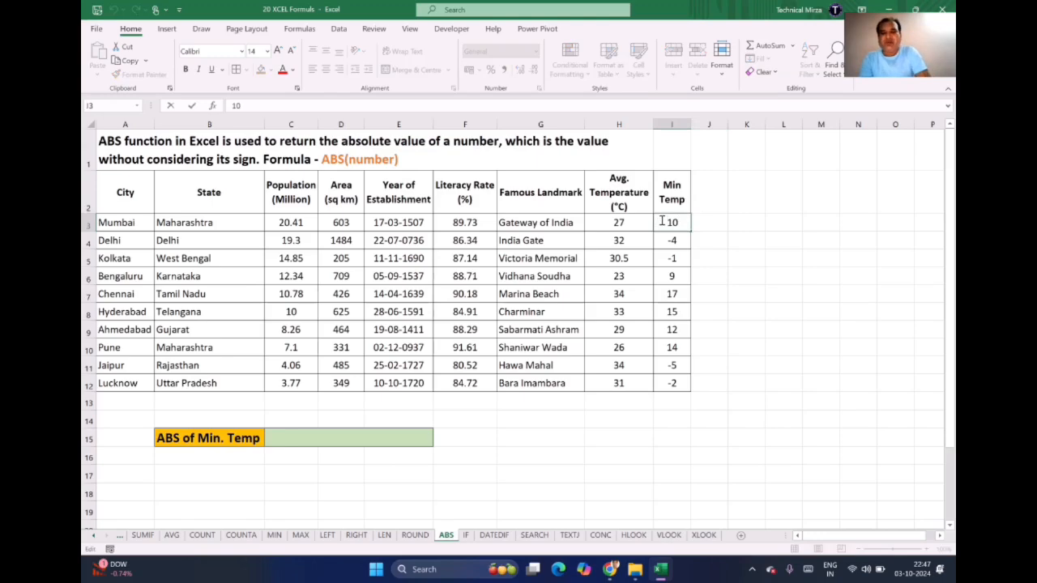
pyautogui.write('-')
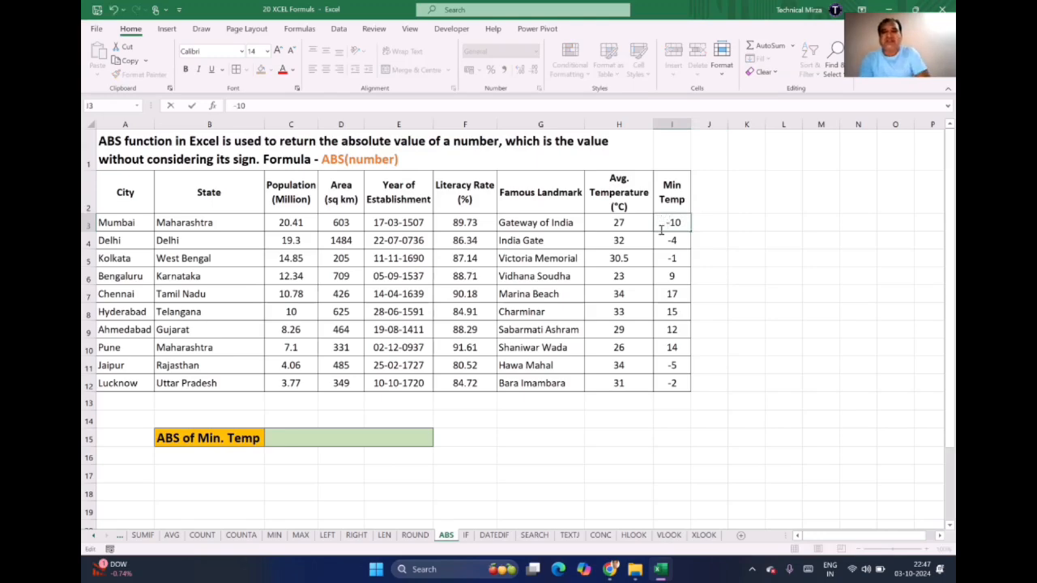
pyautogui.click(674, 274)
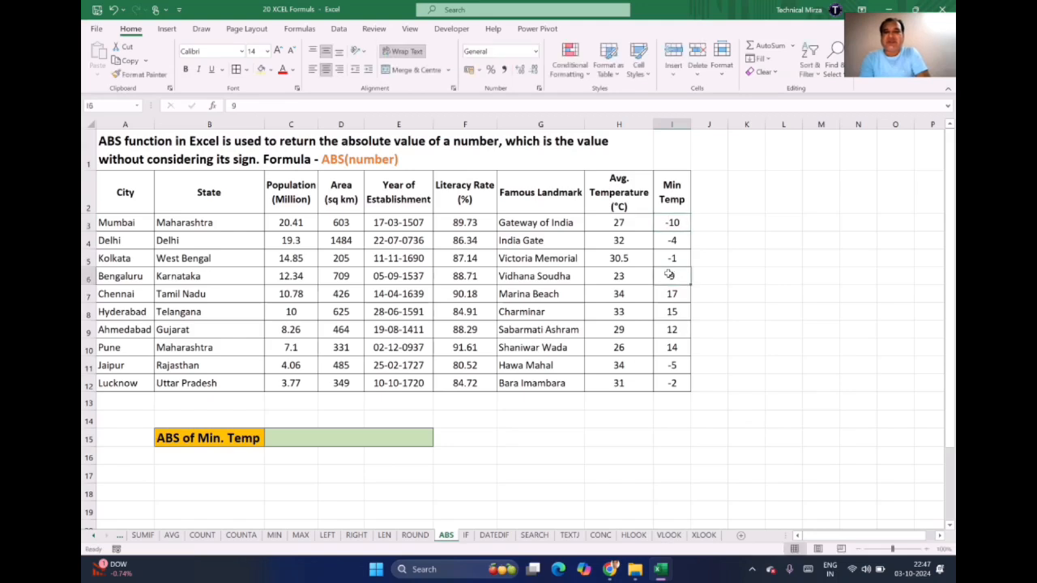
pyautogui.click(711, 220)
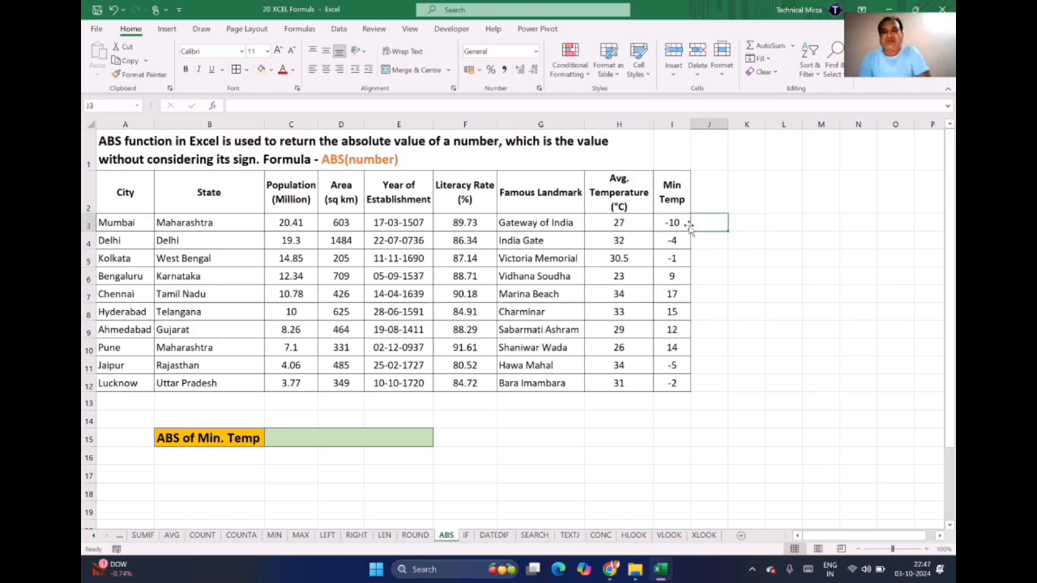
pyautogui.write('=a')
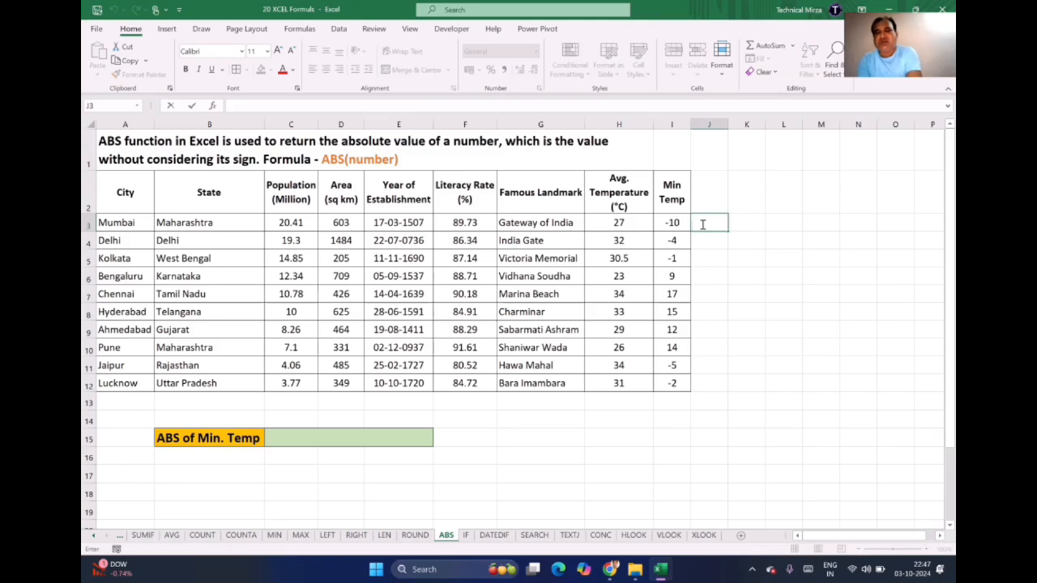
pyautogui.write('b')
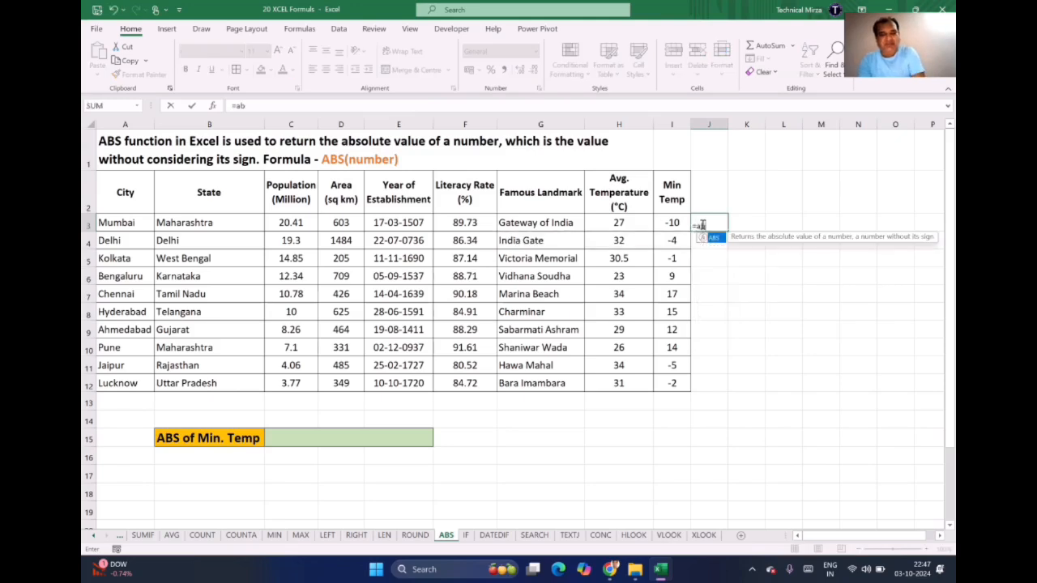
pyautogui.press('BackSpace')
pyautogui.press('BackSpace')
pyautogui.press('BackSpace')
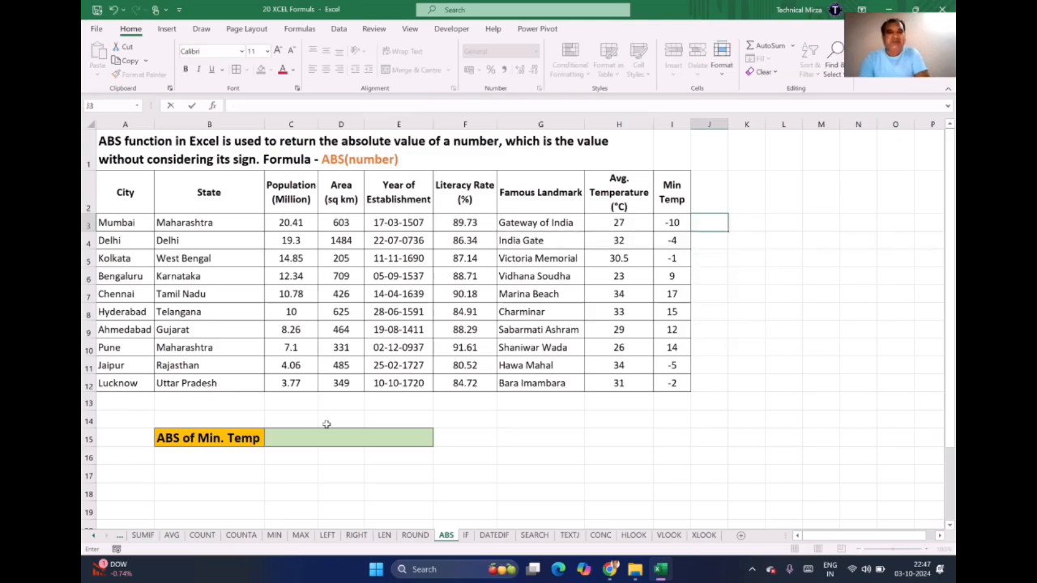
# Enter =ABS(I3) in the result cell beside ABS of Min. Temp to return Mumbai's absolute minimum temperature.
pyautogui.click(300, 439)
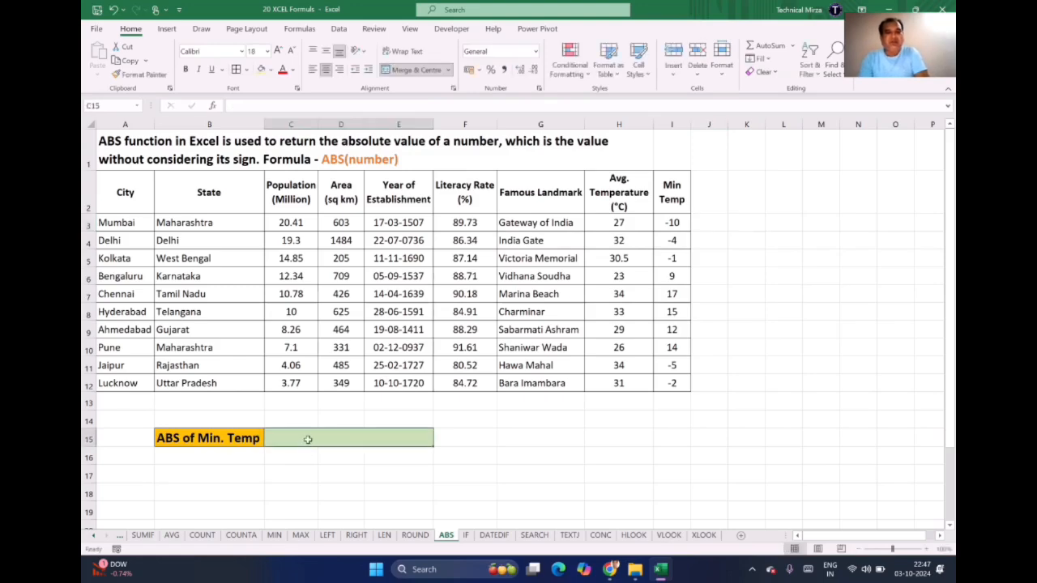
pyautogui.write('=')
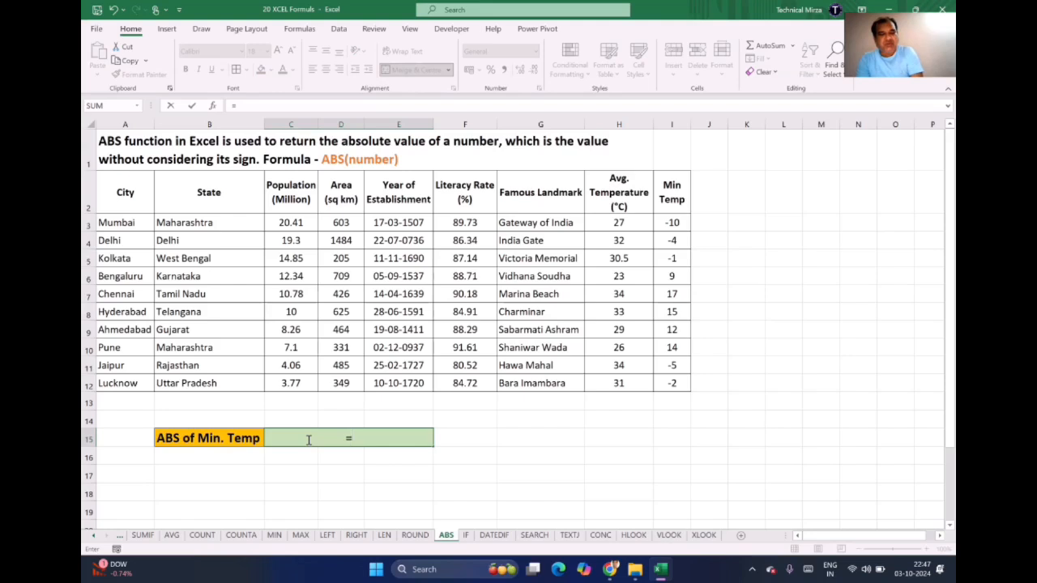
pyautogui.write('abs')
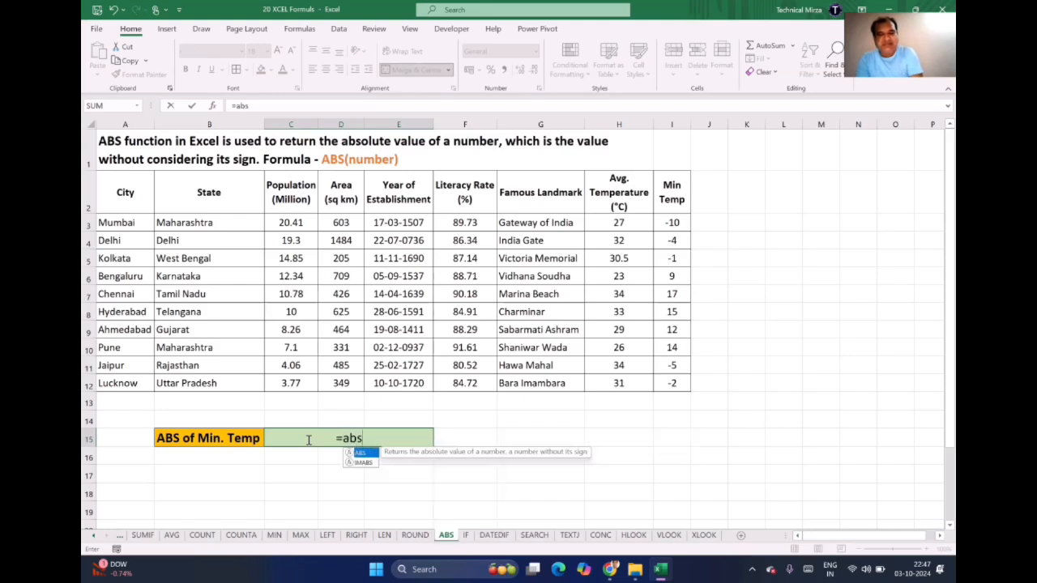
pyautogui.write('(')
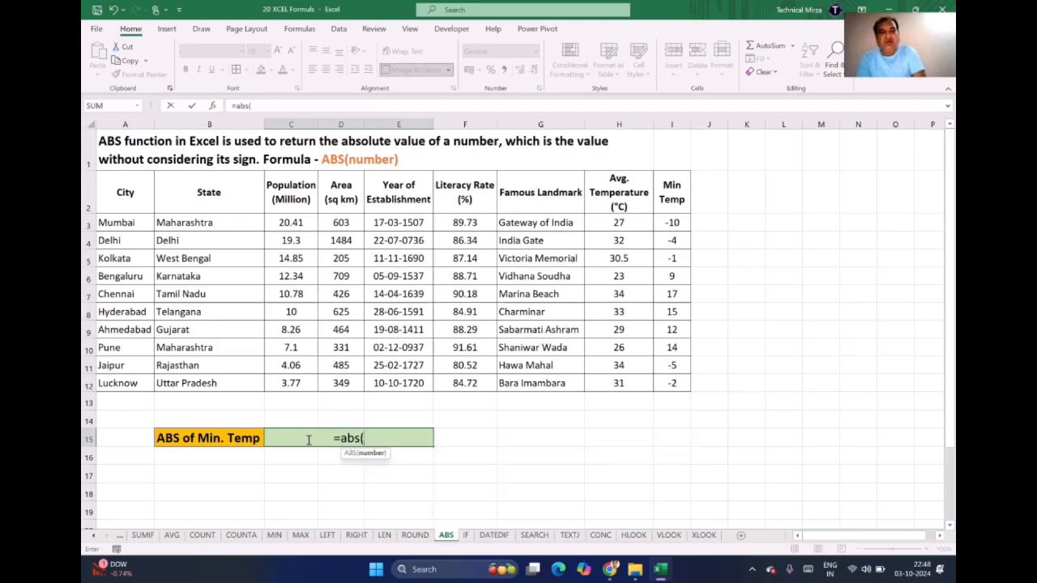
pyautogui.click(675, 222)
pyautogui.write(')')
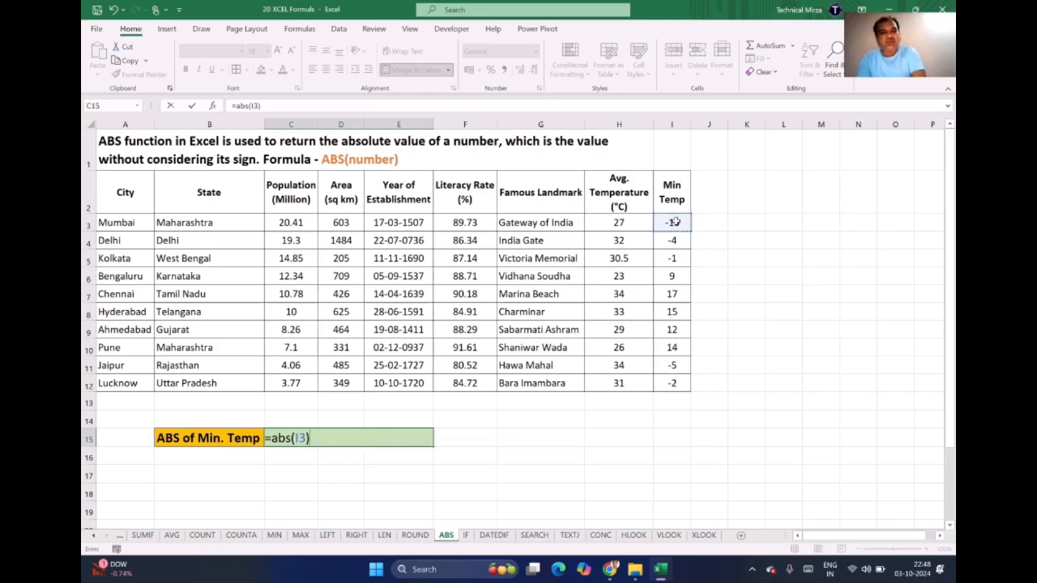
pyautogui.press('Return')
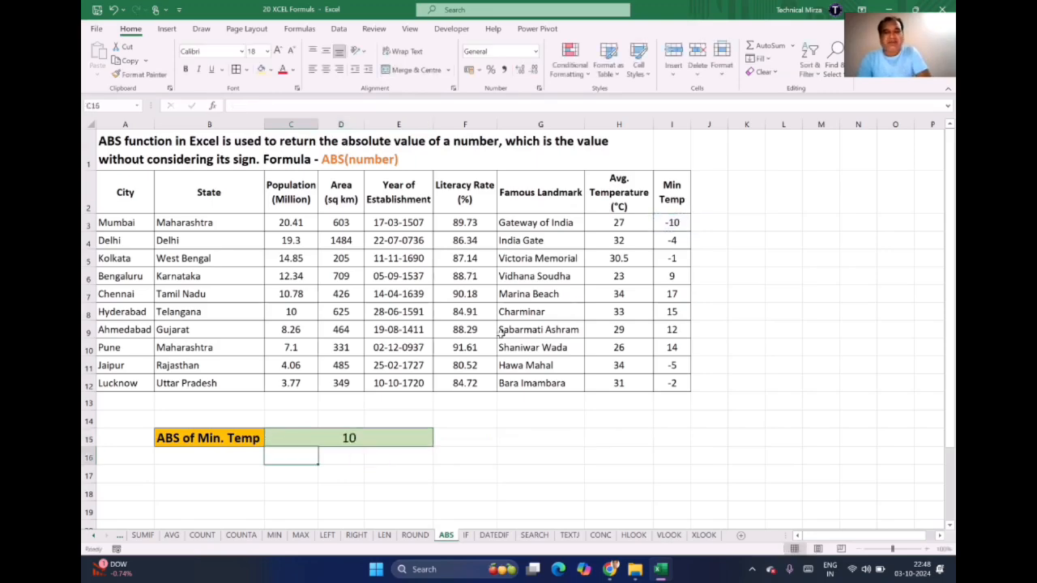
# Set the font size of the empty cells J3:J12 next to the Min Temp column to 20.
pyautogui.click(711, 220)
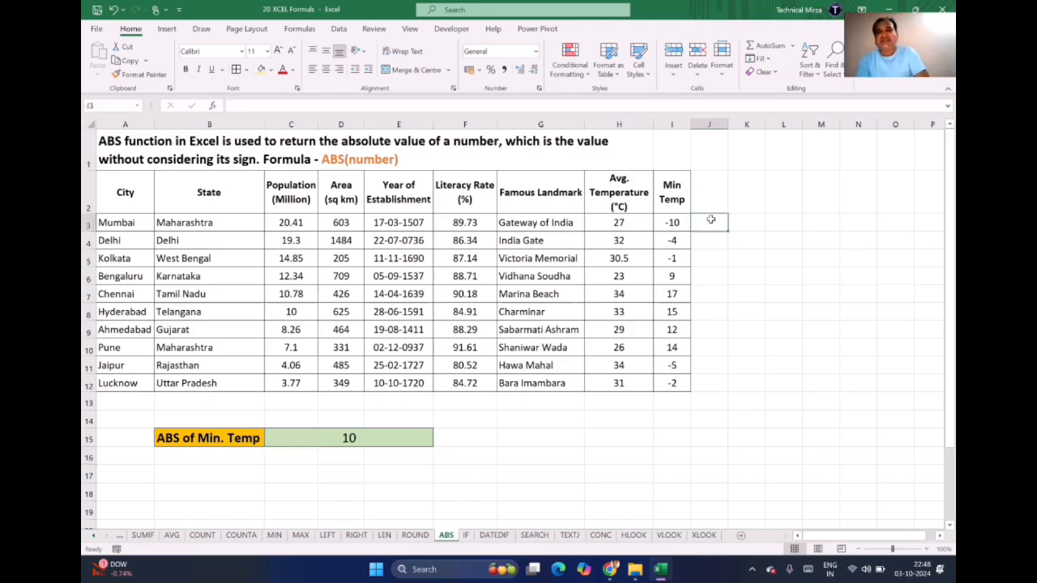
pyautogui.click(679, 422)
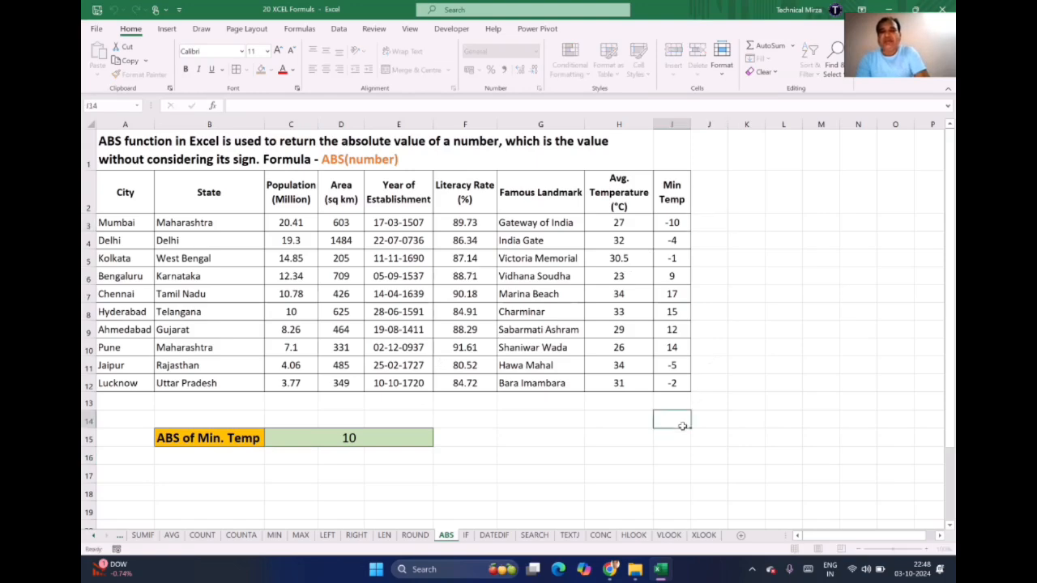
pyautogui.moveTo(718, 218); pyautogui.dragTo(708, 384)
pyautogui.click(266, 51)
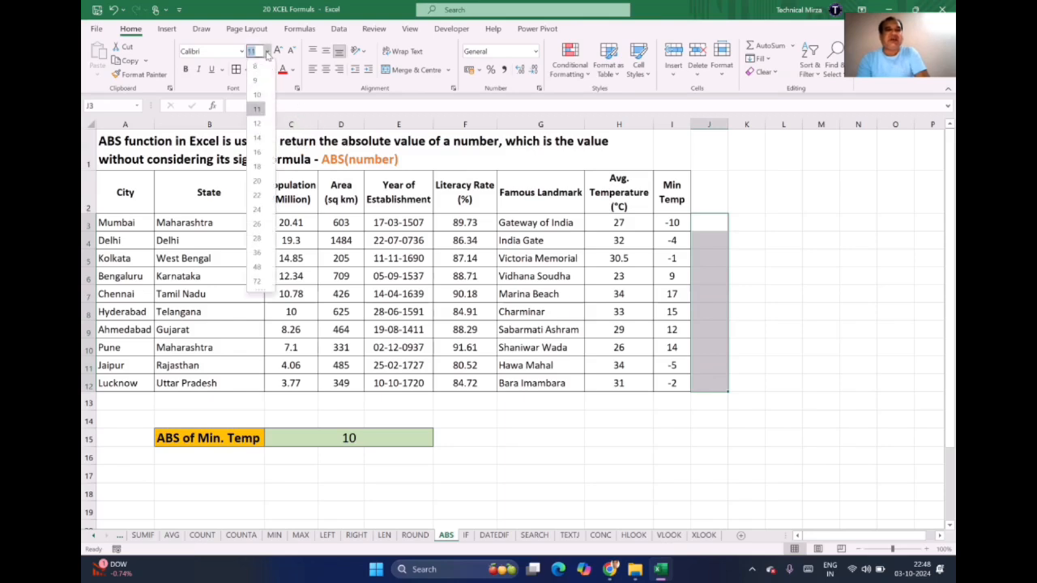
pyautogui.click(270, 180)
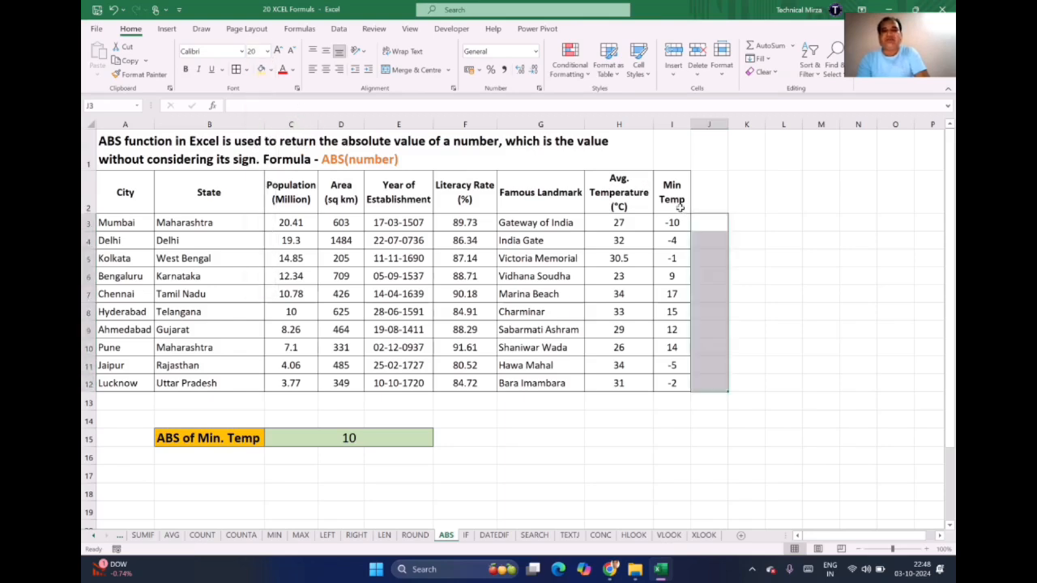
# Enter =ABS(I3) in cell J3, next to Mumbai's Min Temp.
pyautogui.click(709, 222)
pyautogui.write('=')
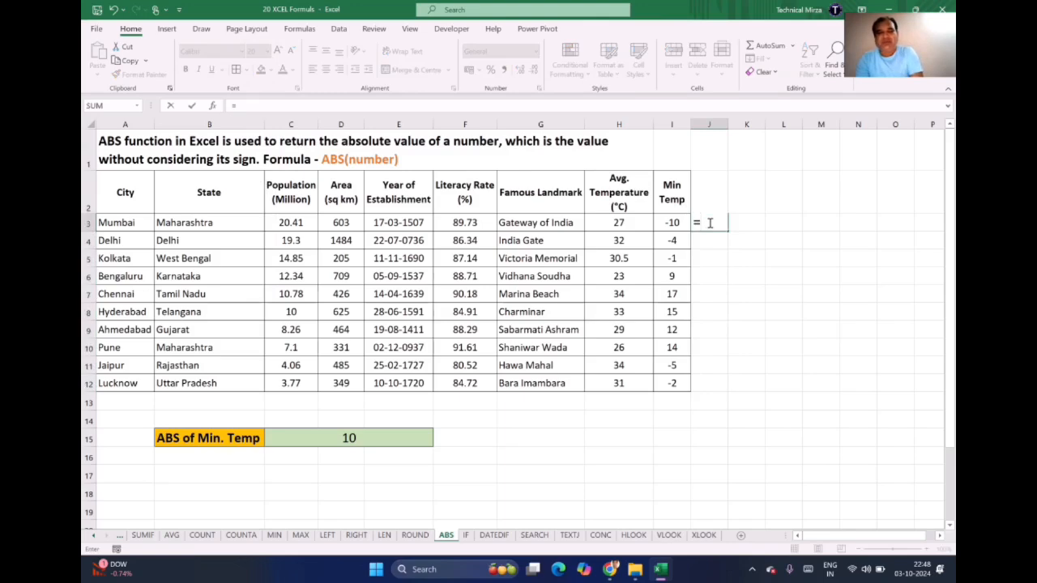
pyautogui.write('abs(')
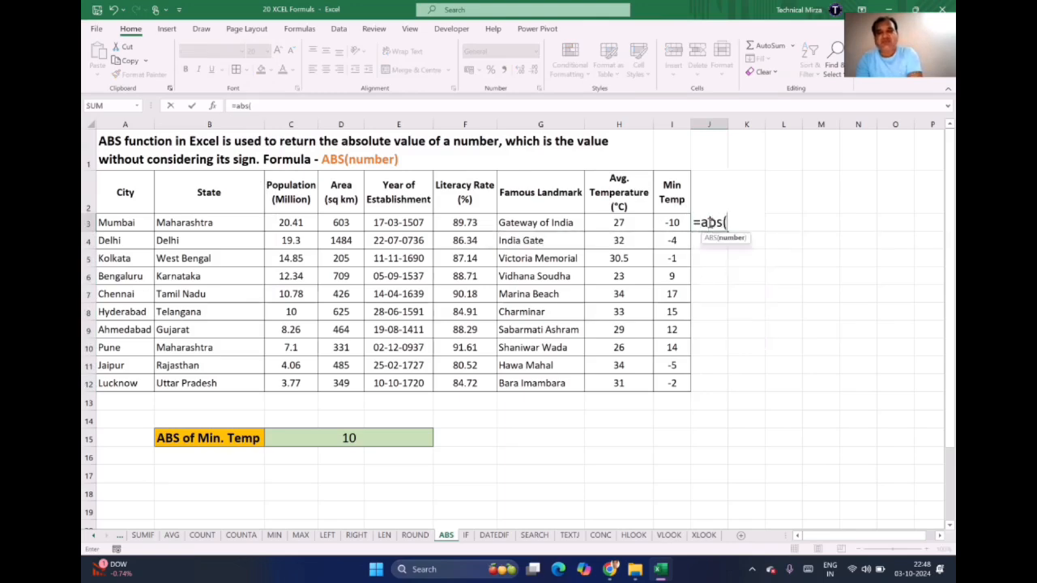
pyautogui.click(666, 226)
pyautogui.write(')')
pyautogui.press('Return')
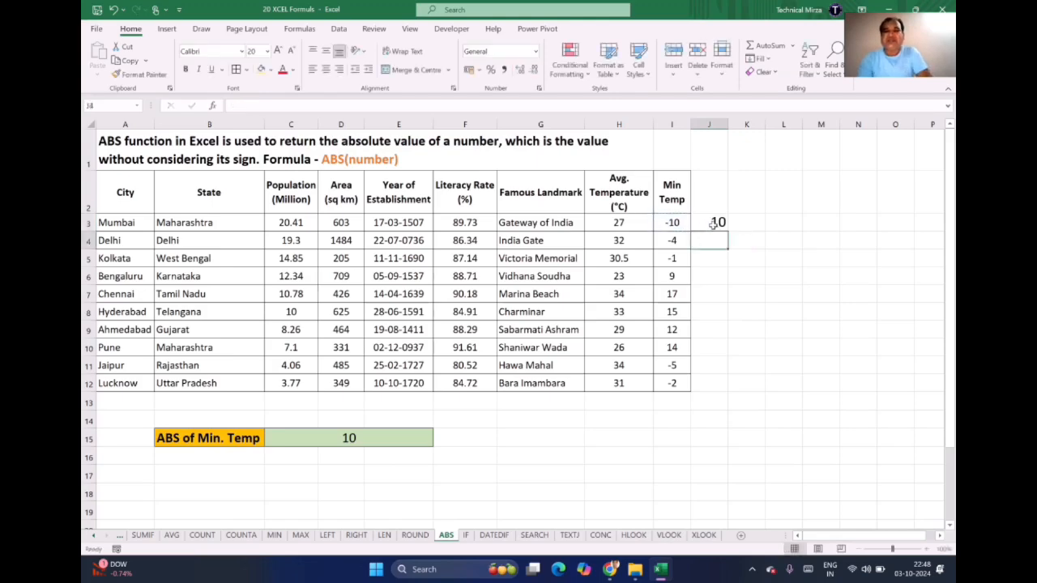
# Copy the ABS formula from J3 down through J12 and go over the column's values.
pyautogui.click(713, 223)
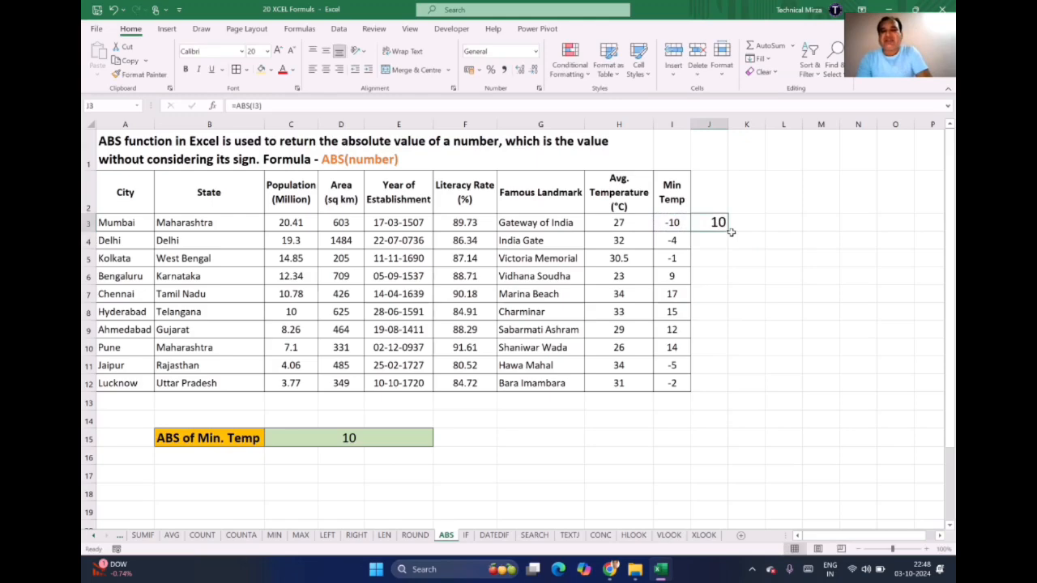
pyautogui.moveTo(729, 233); pyautogui.dragTo(728, 392)
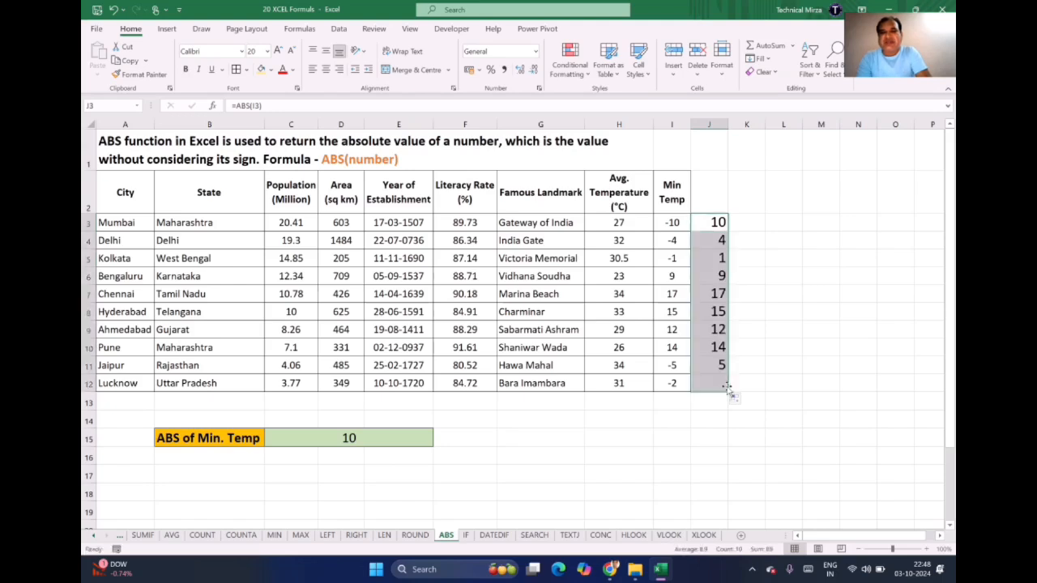
pyautogui.moveTo(713, 223); pyautogui.dragTo(710, 349)
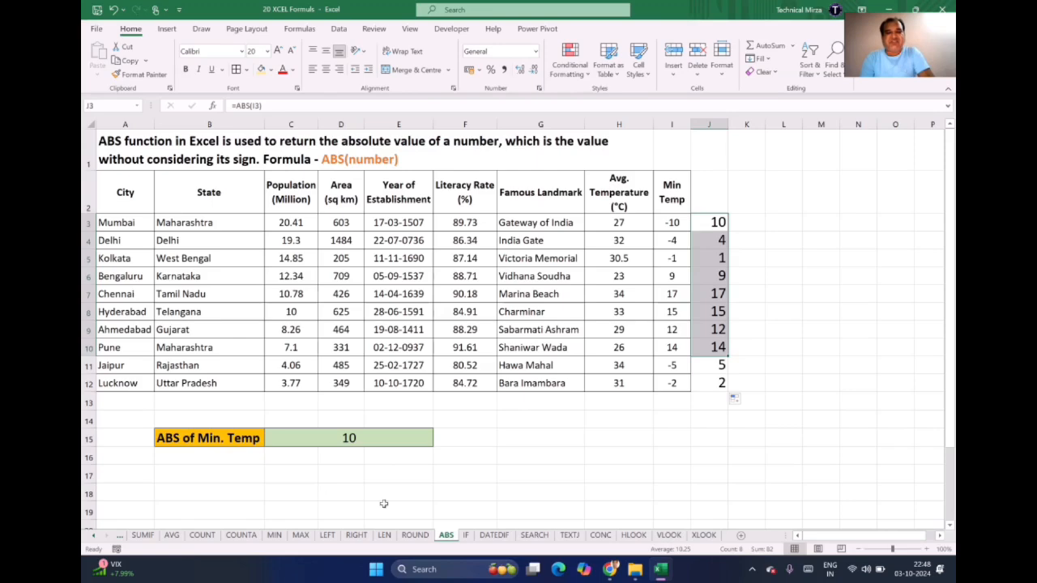
# Open the IF sheet and go over the city table, the Avg. Temperature values and the Weather Condition column.
pyautogui.click(465, 535)
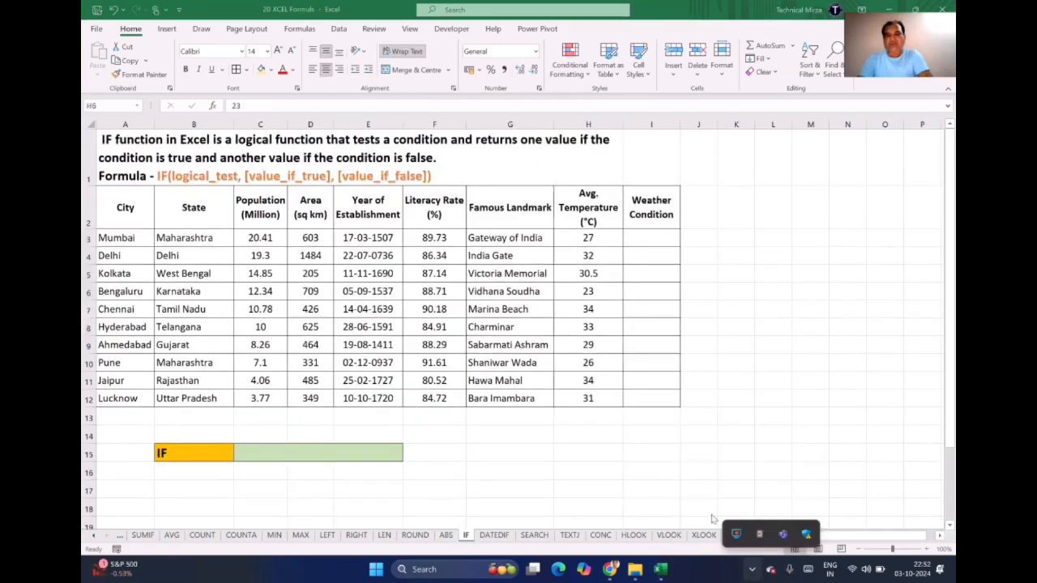
pyautogui.click(650, 479)
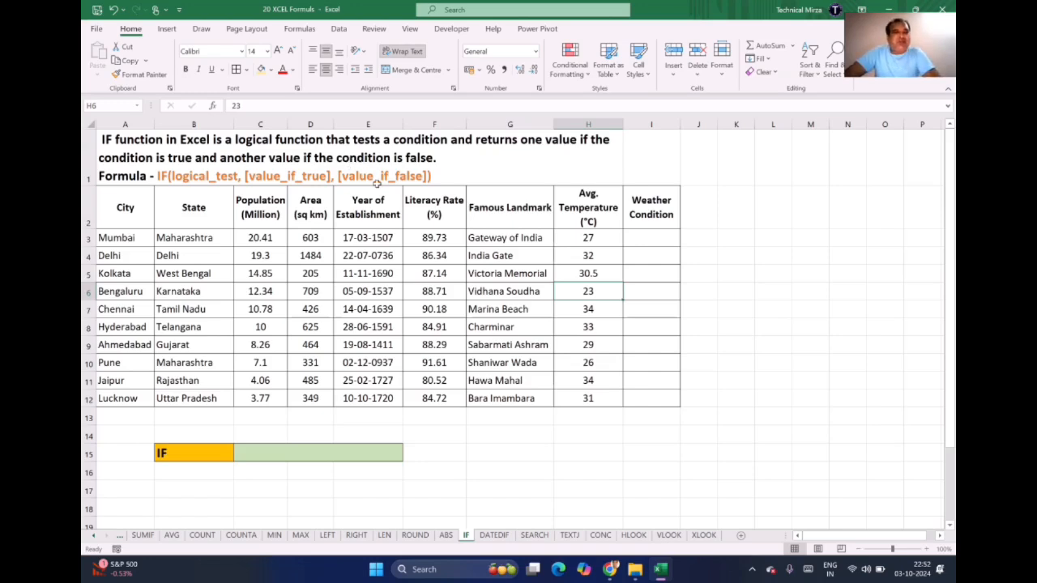
pyautogui.click(126, 209)
pyautogui.moveTo(125, 209); pyautogui.dragTo(588, 398)
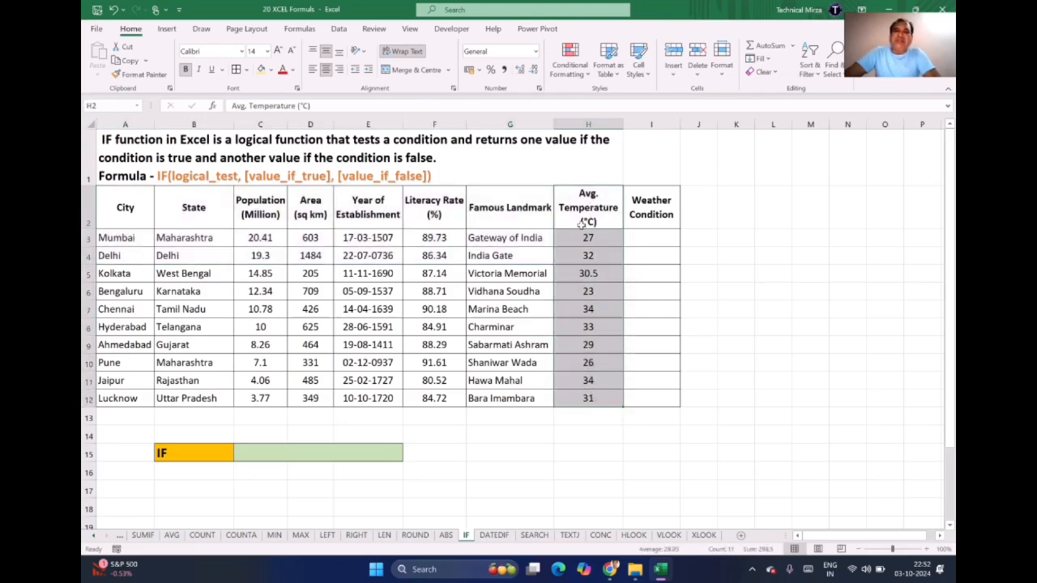
pyautogui.moveTo(586, 217); pyautogui.dragTo(590, 373)
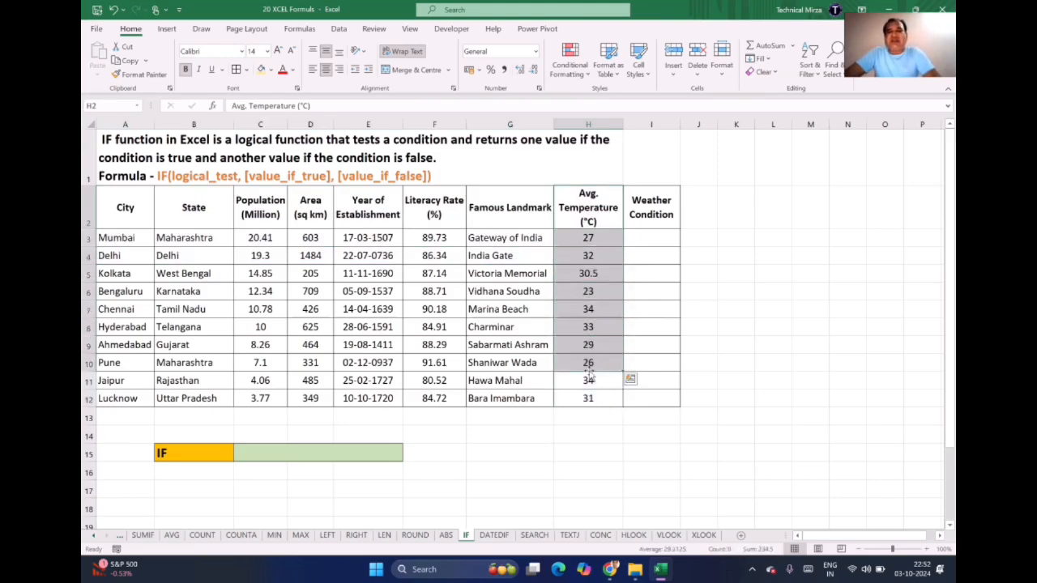
pyautogui.click(647, 246)
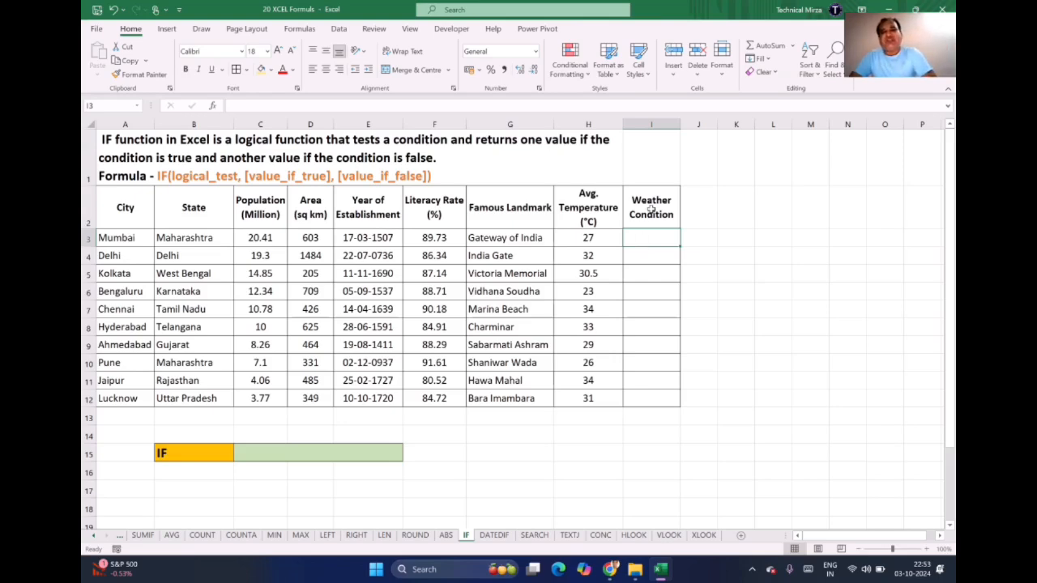
pyautogui.click(648, 209)
# Start an IF formula in Mumbai's Weather Condition cell I3 with the logical test H3>30.
pyautogui.click(645, 235)
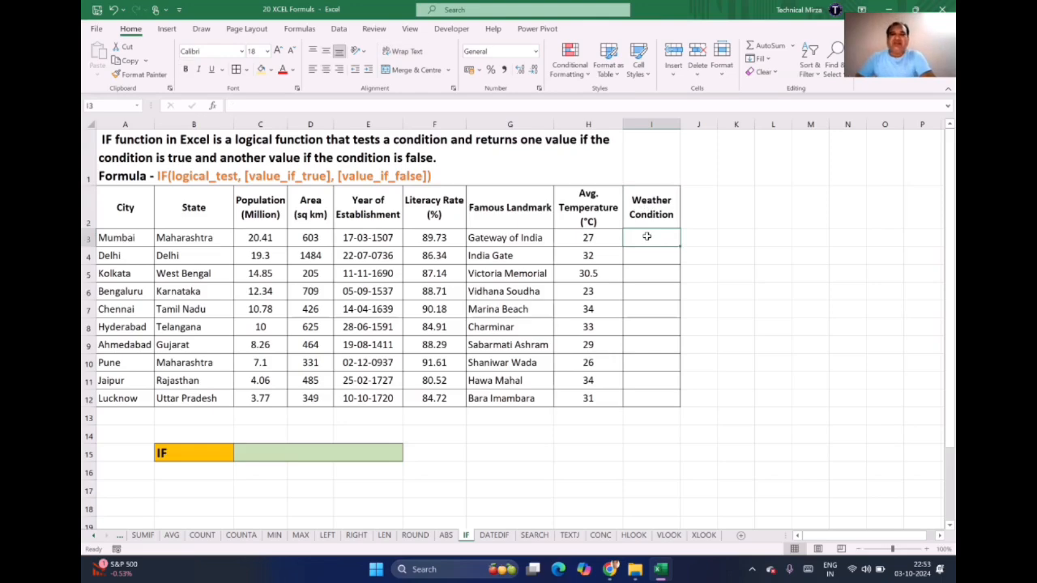
pyautogui.write('=')
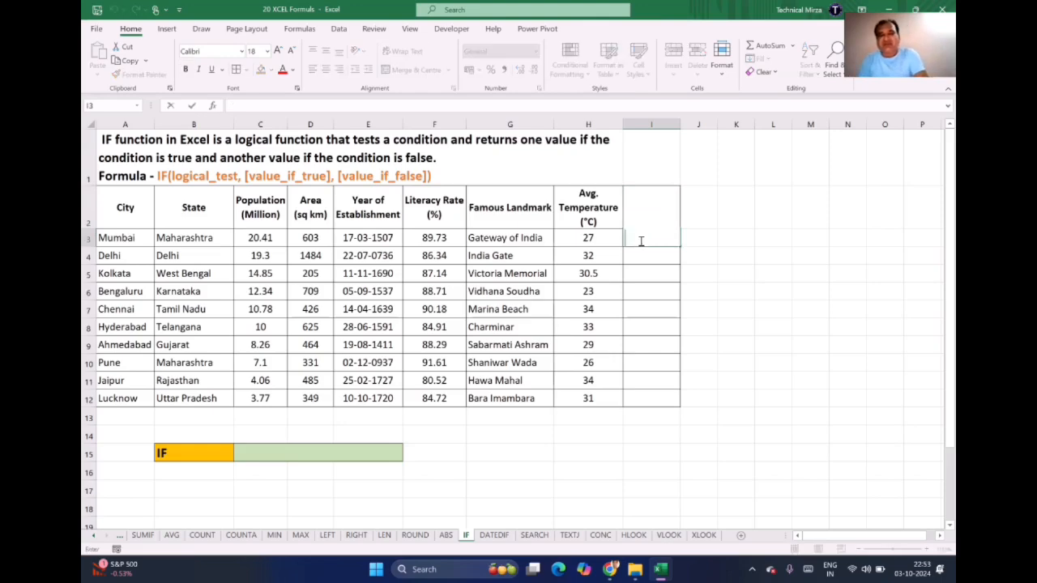
pyautogui.write('i')
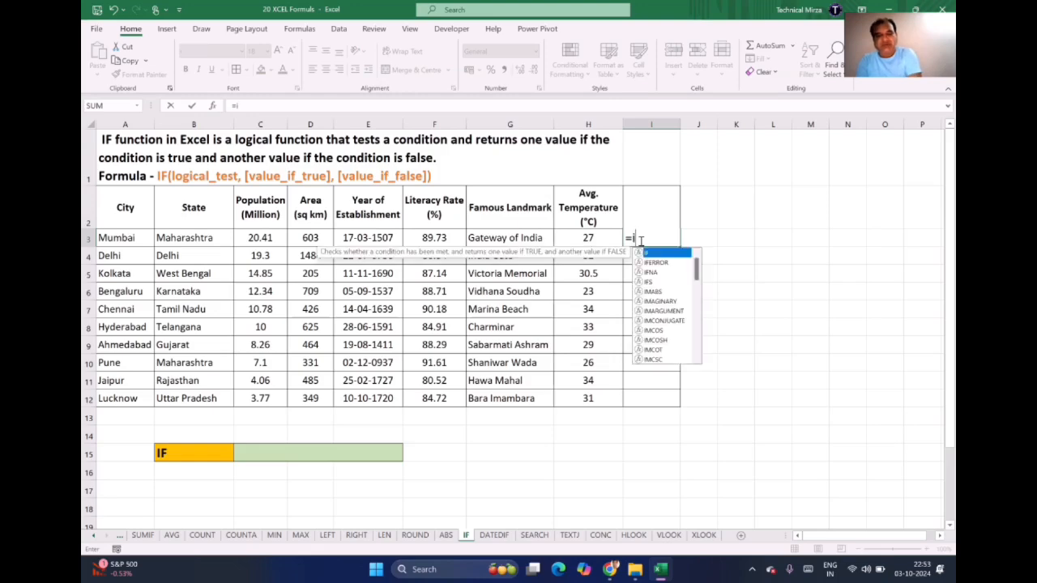
pyautogui.write('f(')
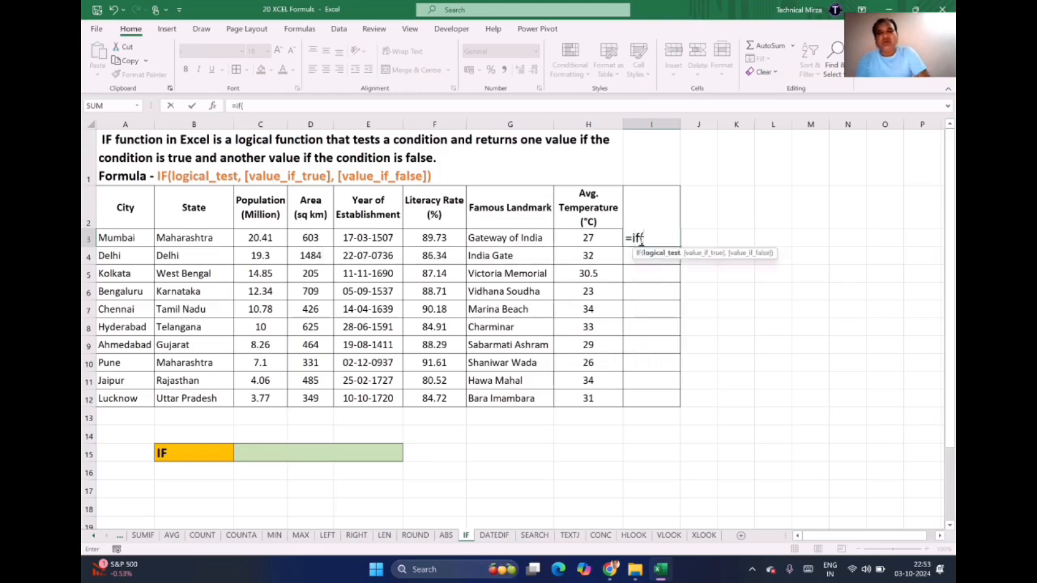
pyautogui.click(589, 238)
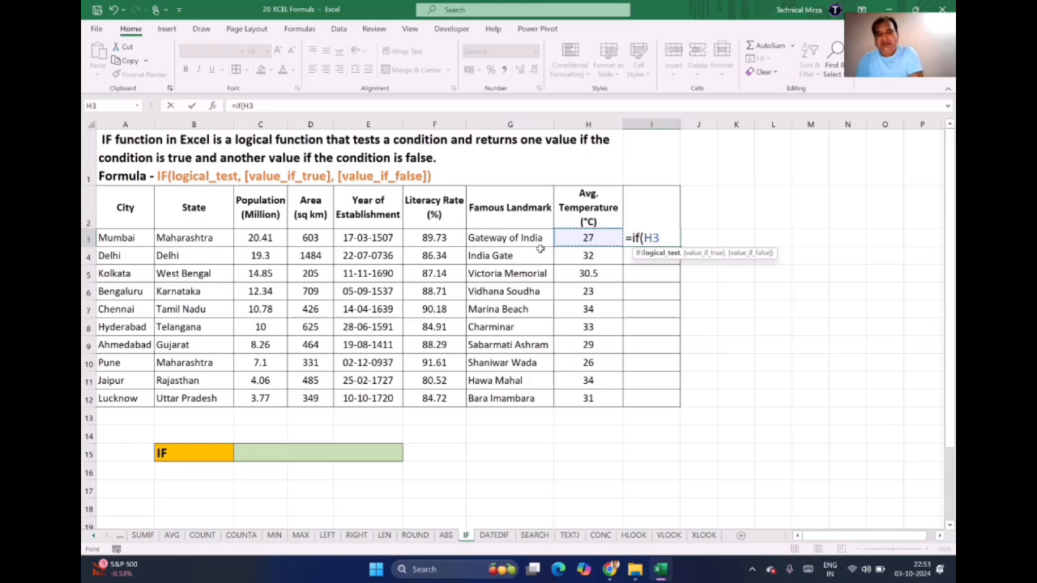
pyautogui.write('>')
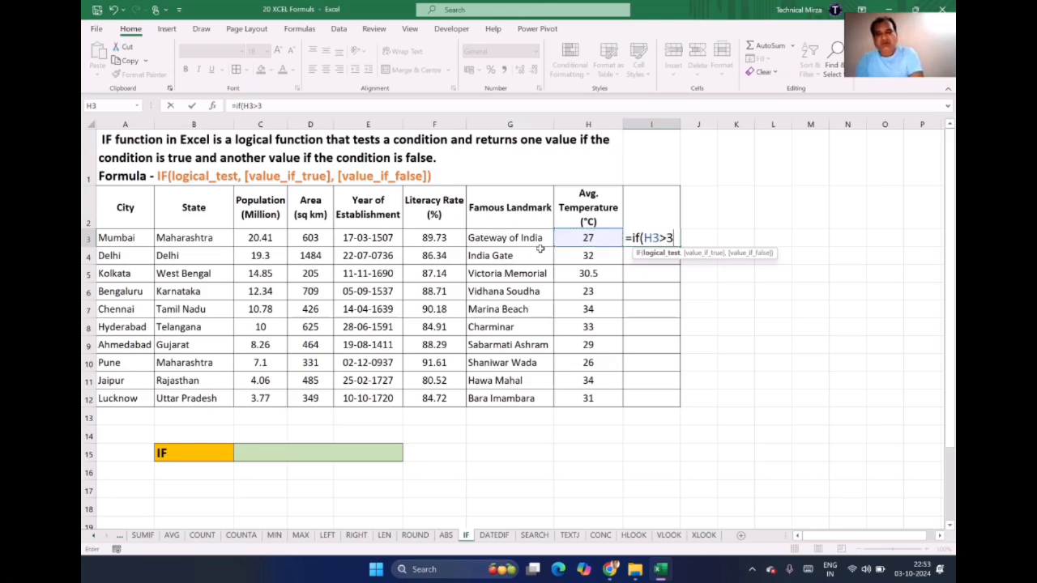
pyautogui.write('30')
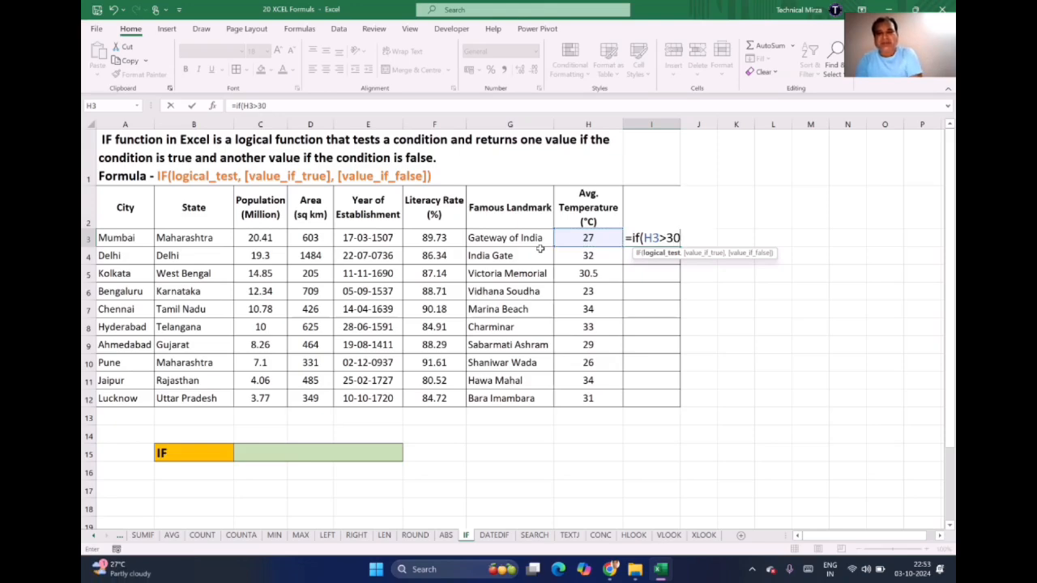
# Complete the IF formula in I3 with "Warm" as the true result and "Cool" as the false result.
pyautogui.write(',"')
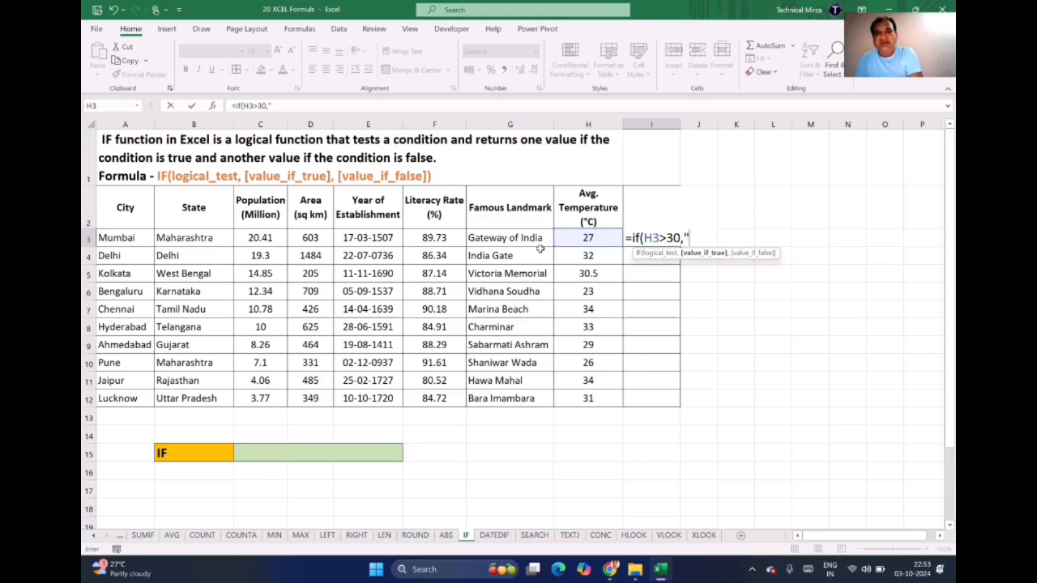
pyautogui.write('W')
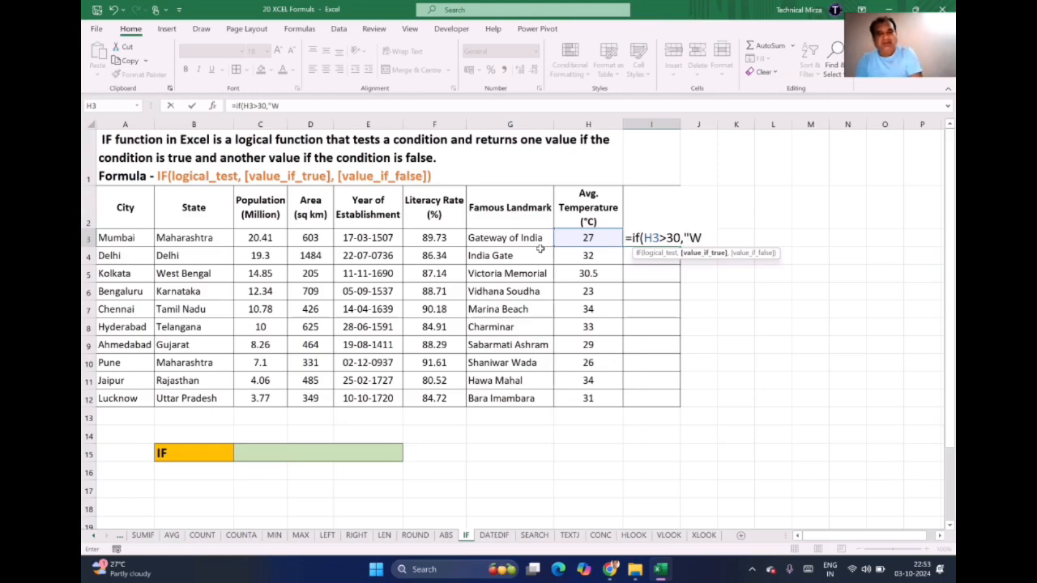
pyautogui.write('ard')
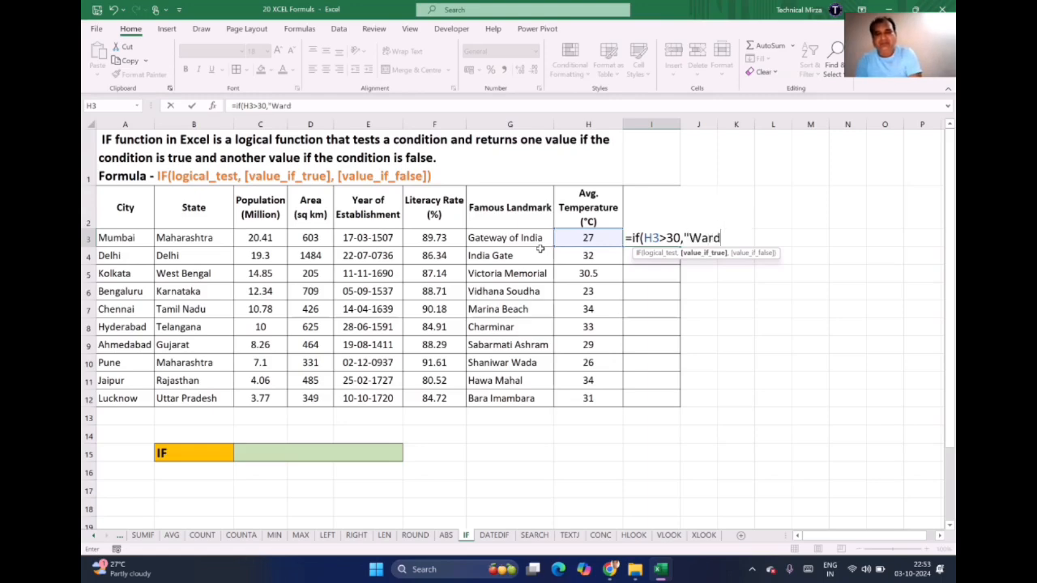
pyautogui.press('BackSpace')
pyautogui.write('m')
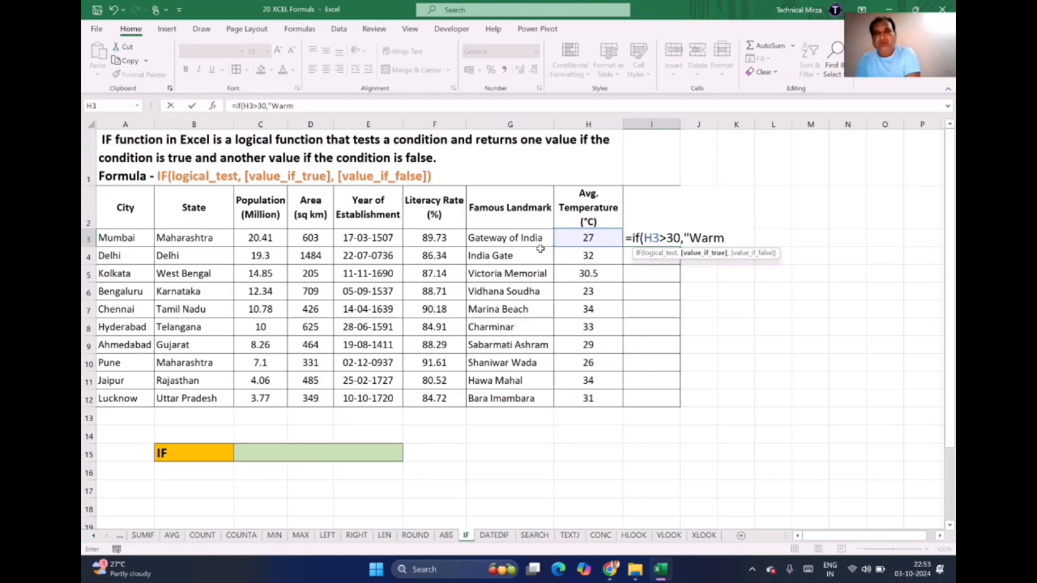
pyautogui.write('","')
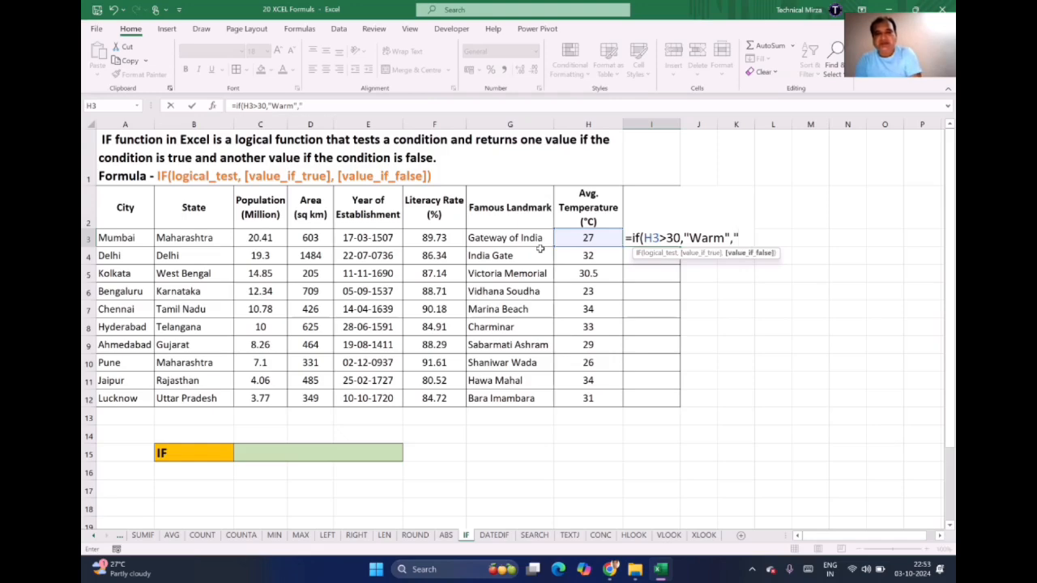
pyautogui.write('Cool')
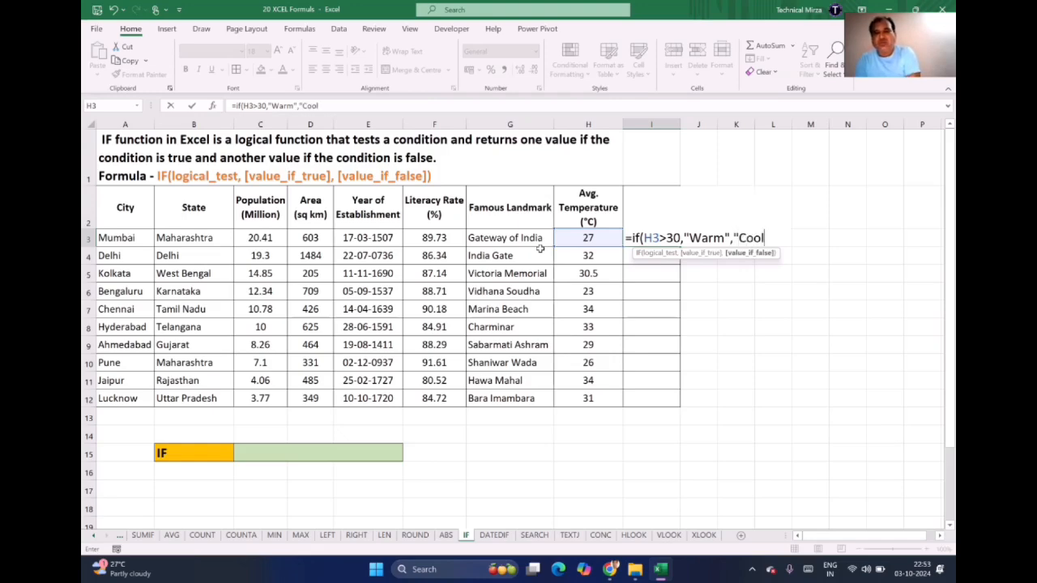
pyautogui.write('")')
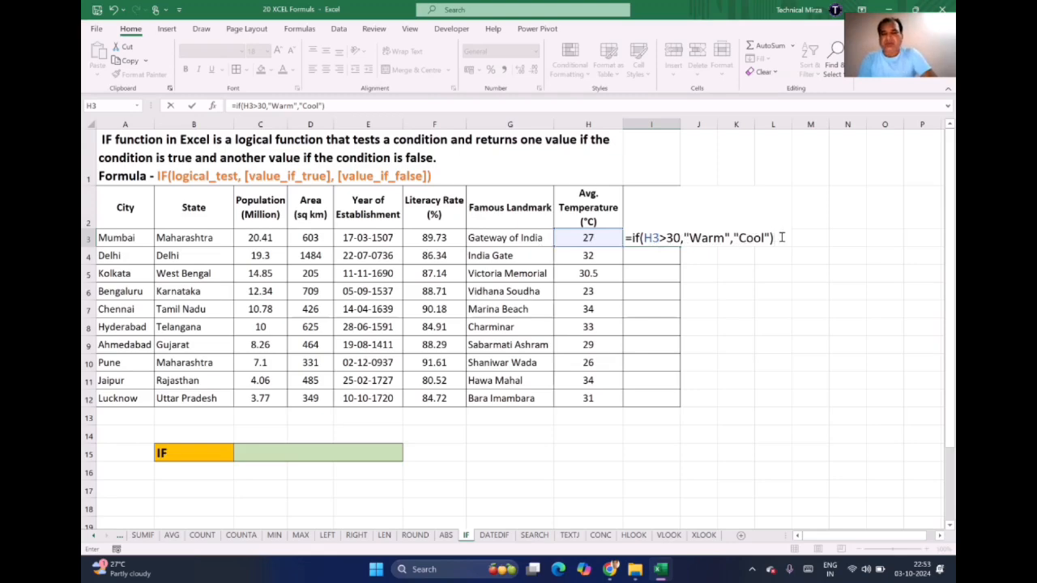
pyautogui.press('Return')
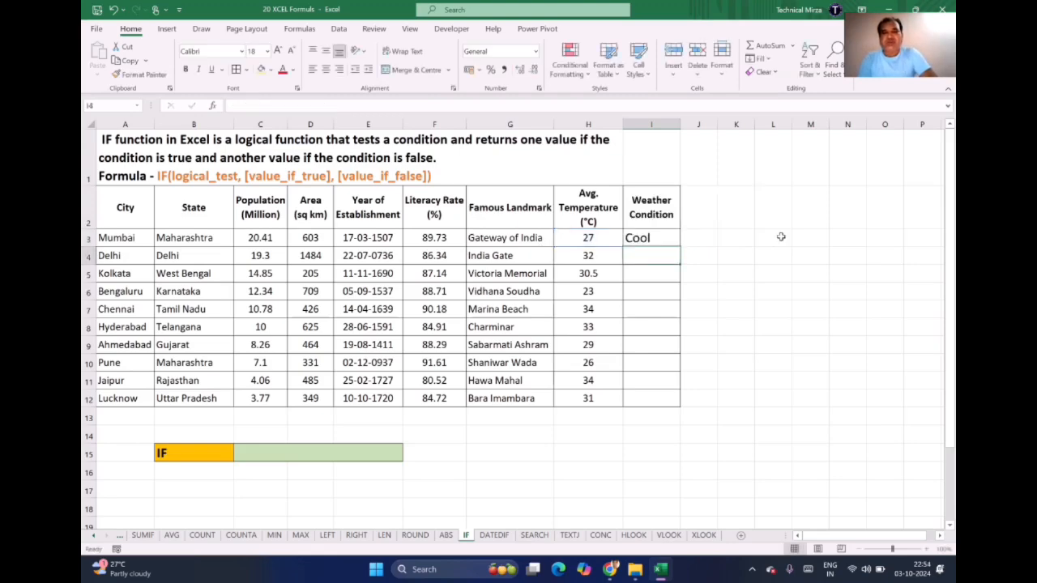
# Copy the IF formula from I3 down through I12 and go over the Weather Condition values.
pyautogui.click(650, 239)
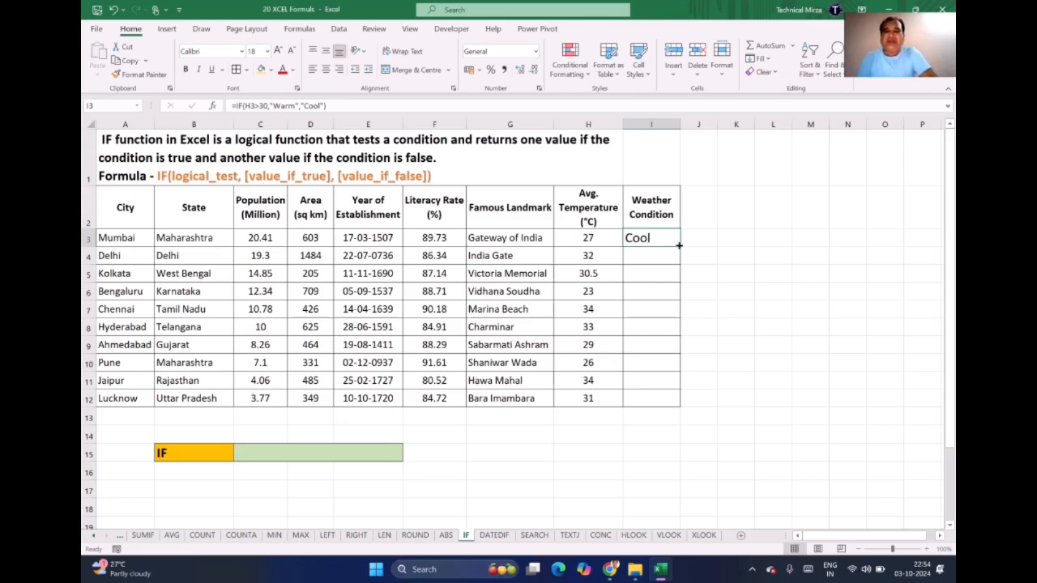
pyautogui.moveTo(679, 245); pyautogui.dragTo(676, 402)
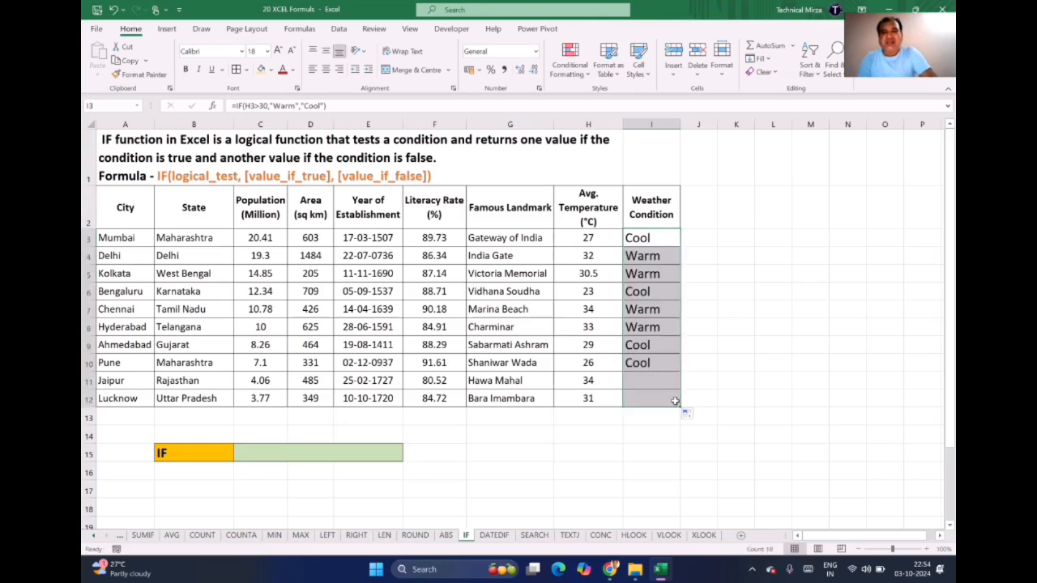
pyautogui.click(642, 238)
pyautogui.click(637, 253)
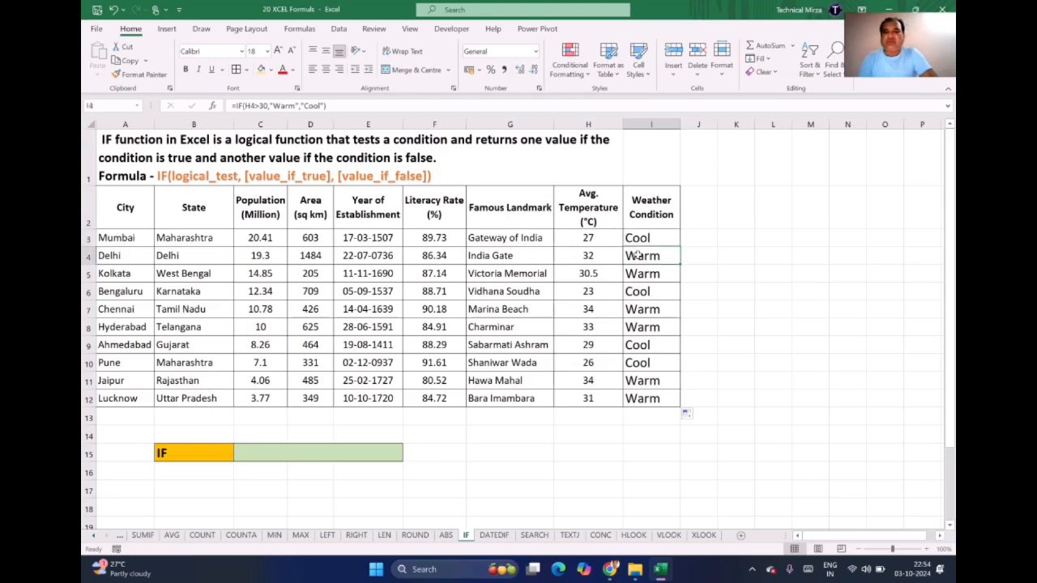
pyautogui.press('Down')
pyautogui.press('Down')
pyautogui.press('Up')
pyautogui.press('Down')
pyautogui.press('Down')
pyautogui.press('Down')
pyautogui.press('Down')
pyautogui.press('Down')
pyautogui.press('Down')
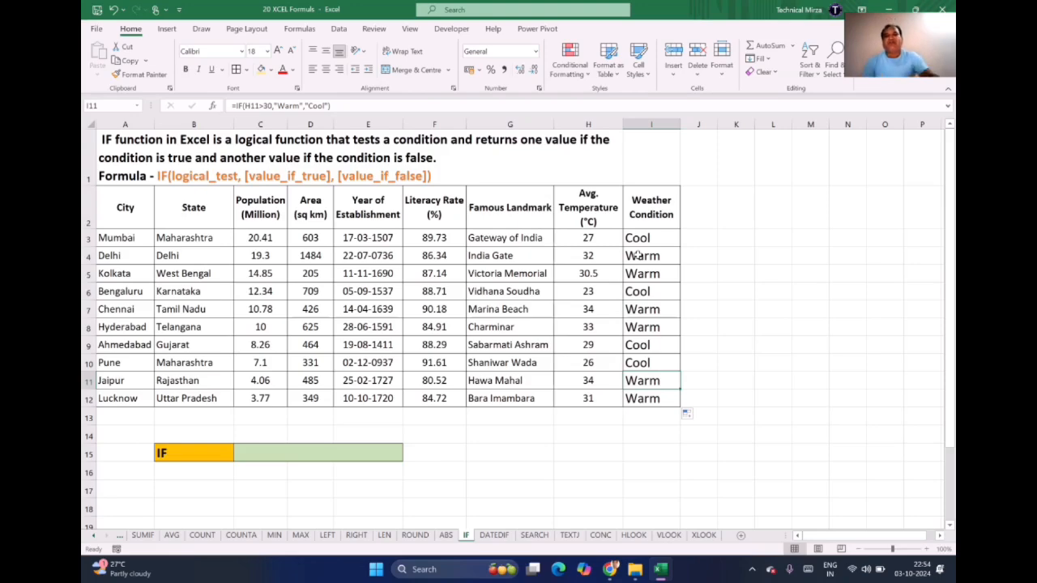
# Review the logical test and both result arguments of the IF formula in Mumbai's Weather Condition cell I3.
pyautogui.click(640, 235)
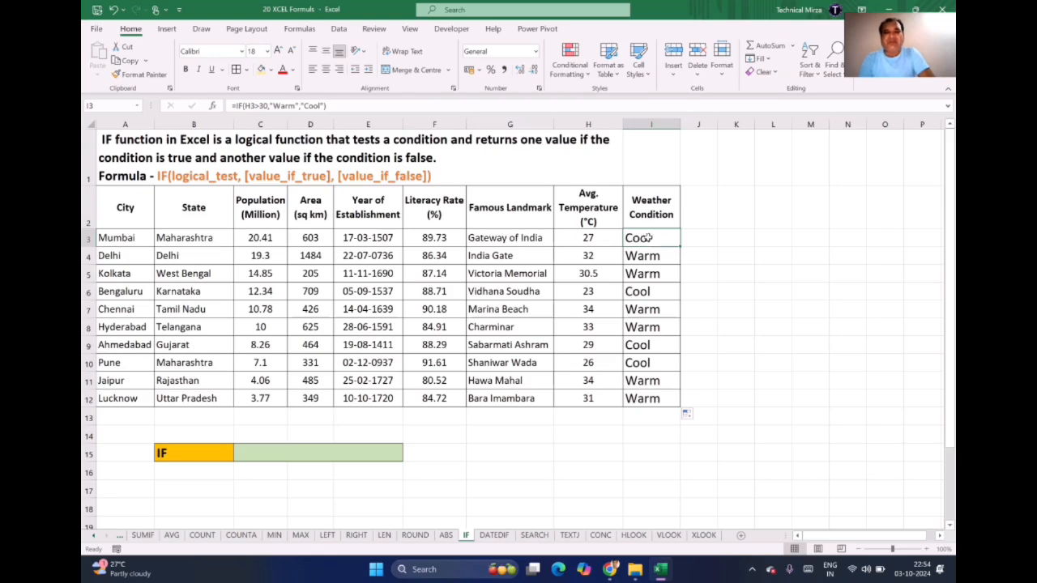
pyautogui.doubleClick(662, 237)
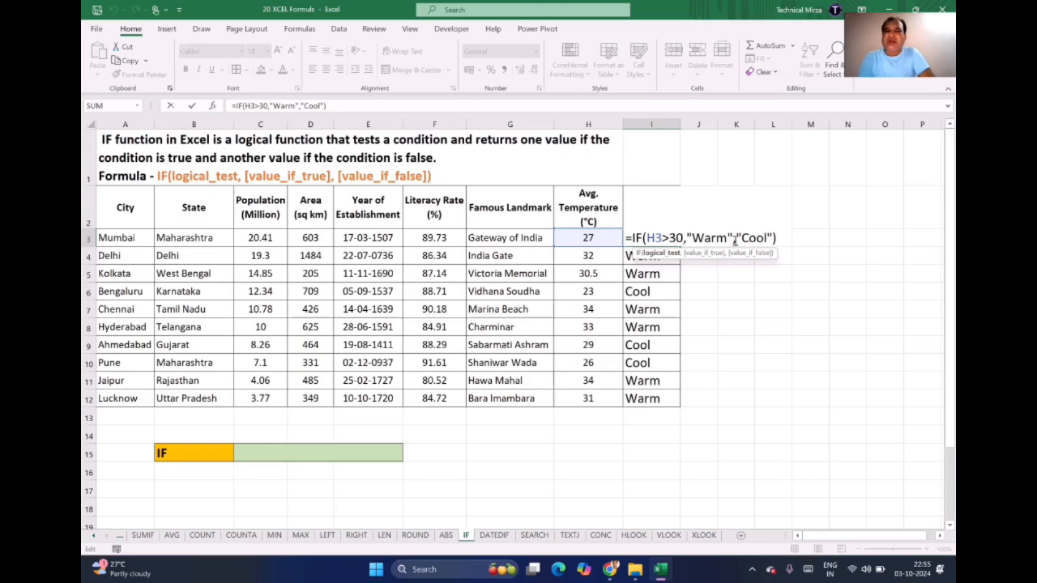
pyautogui.click(777, 237)
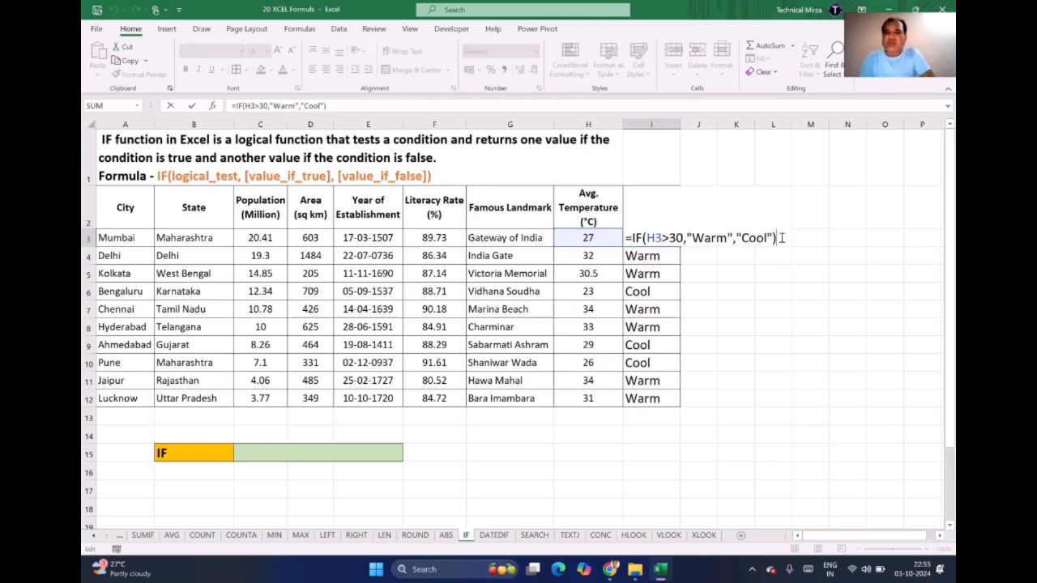
pyautogui.press('Return')
pyautogui.click(642, 238)
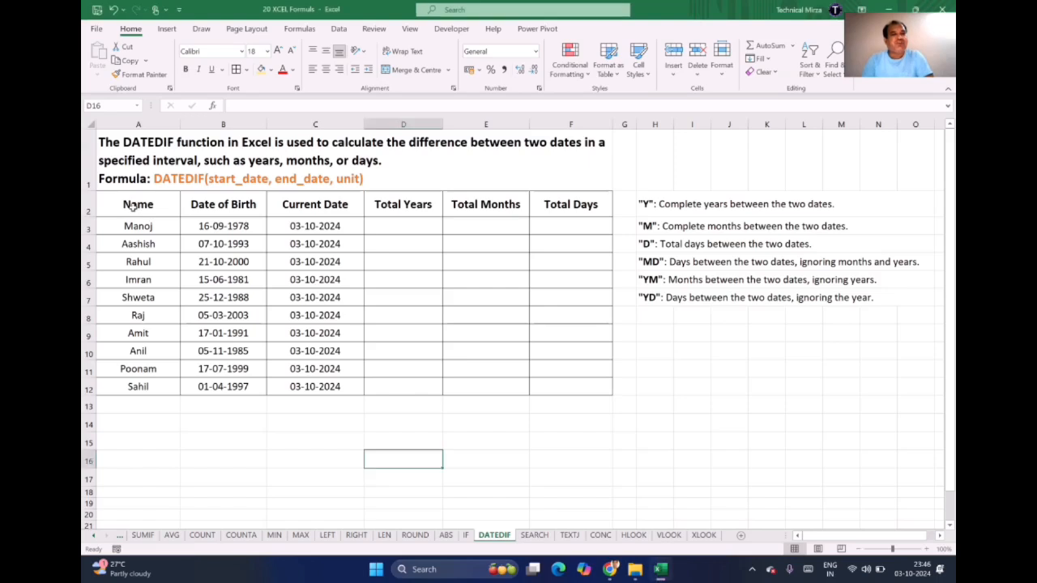
# Go over the DATEDIF sheet's Name, Date of Birth and Current Date columns and the Total Years, Total Months and Total Days cells in row 3.
pyautogui.click(141, 207)
pyautogui.moveTo(139, 225); pyautogui.dragTo(130, 369)
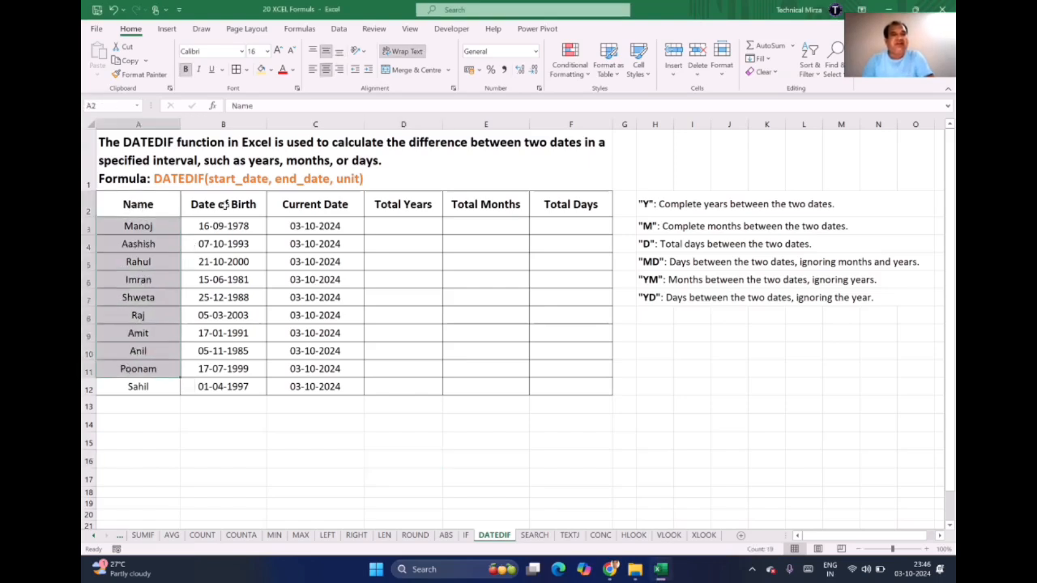
pyautogui.click(227, 205)
pyautogui.moveTo(226, 205); pyautogui.dragTo(227, 370)
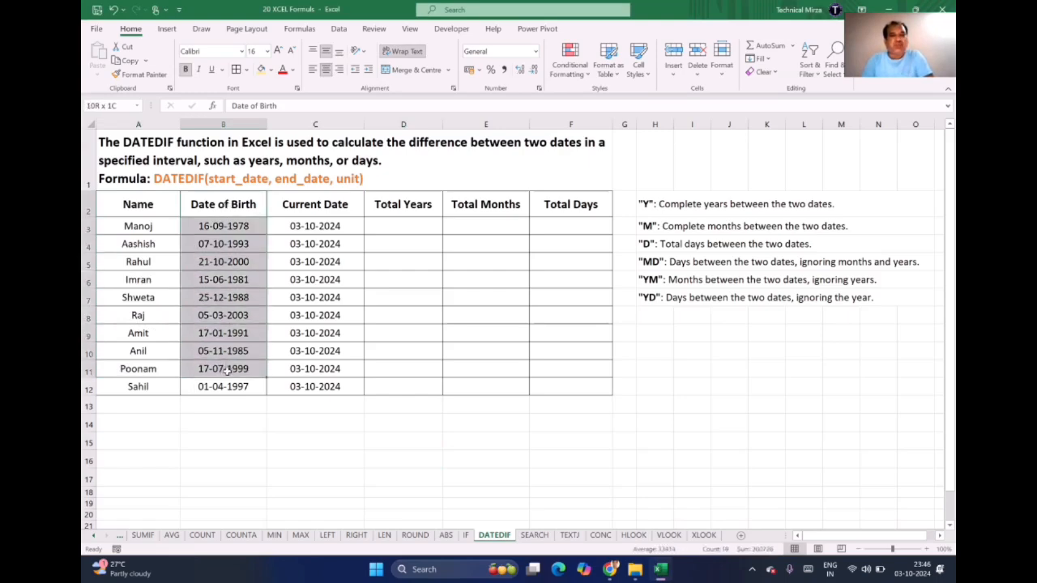
pyautogui.moveTo(328, 206); pyautogui.dragTo(317, 373)
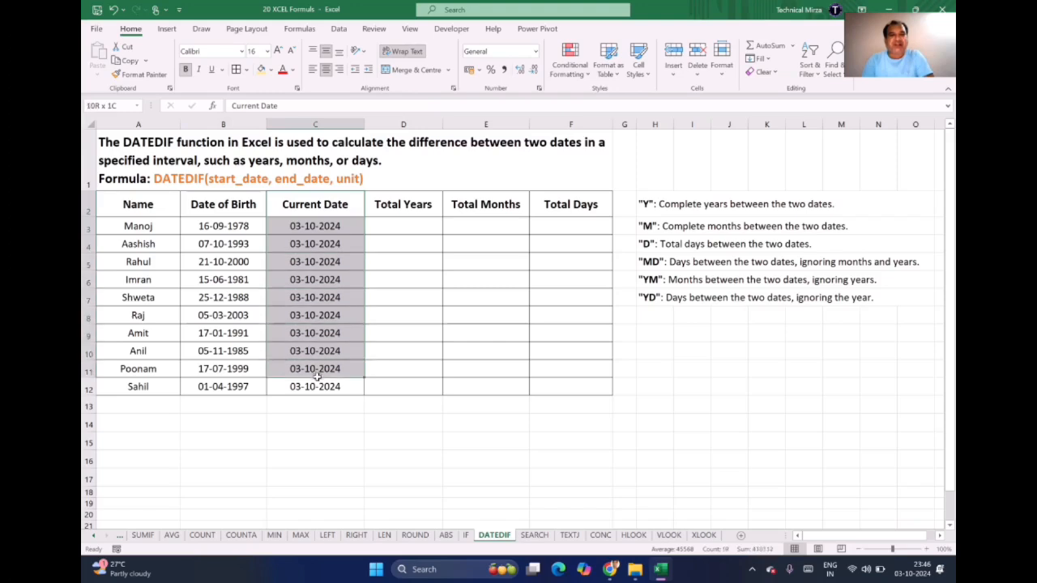
pyautogui.click(407, 223)
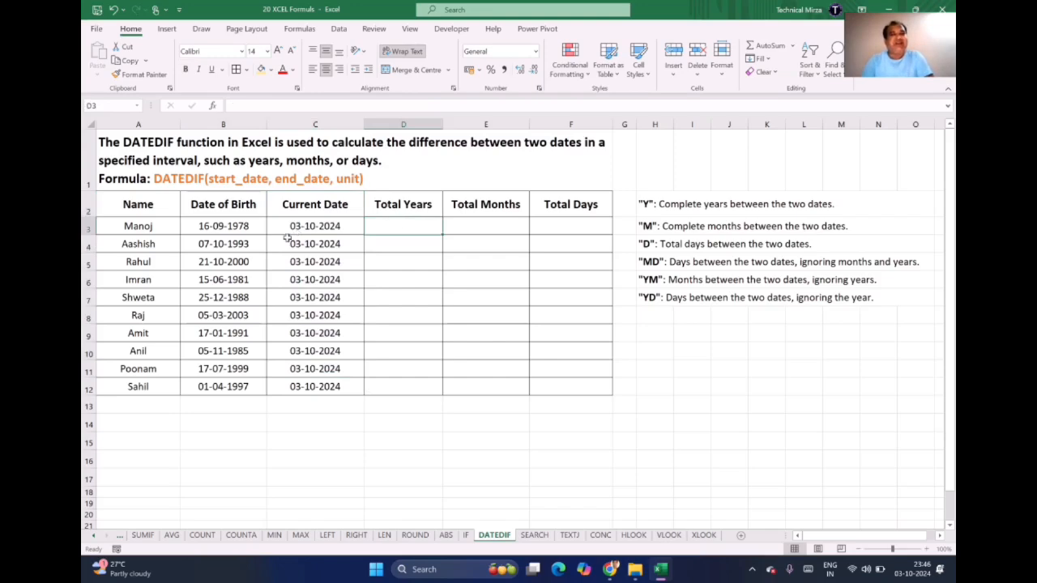
pyautogui.click(213, 232)
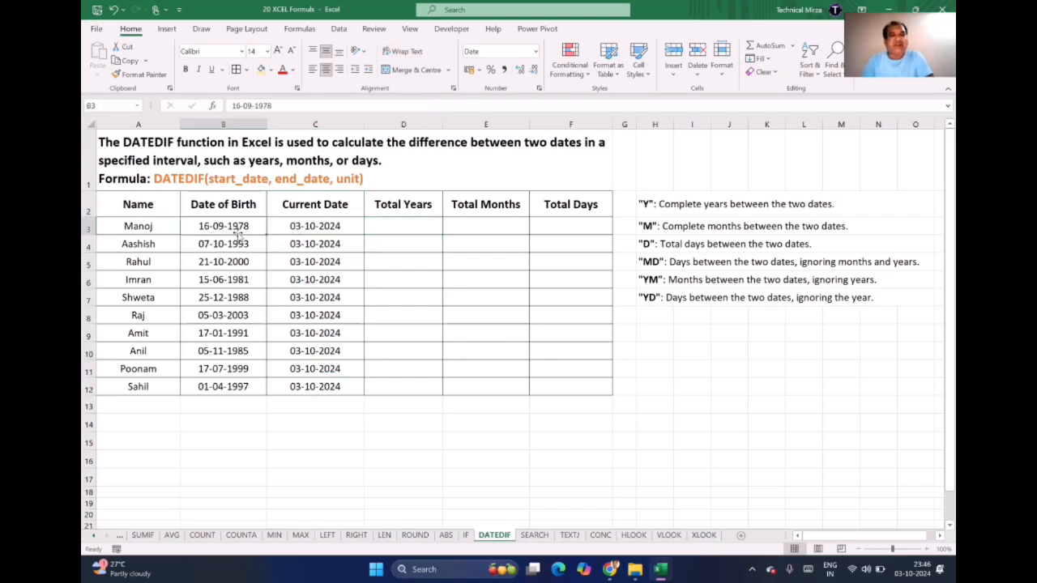
pyautogui.click(314, 233)
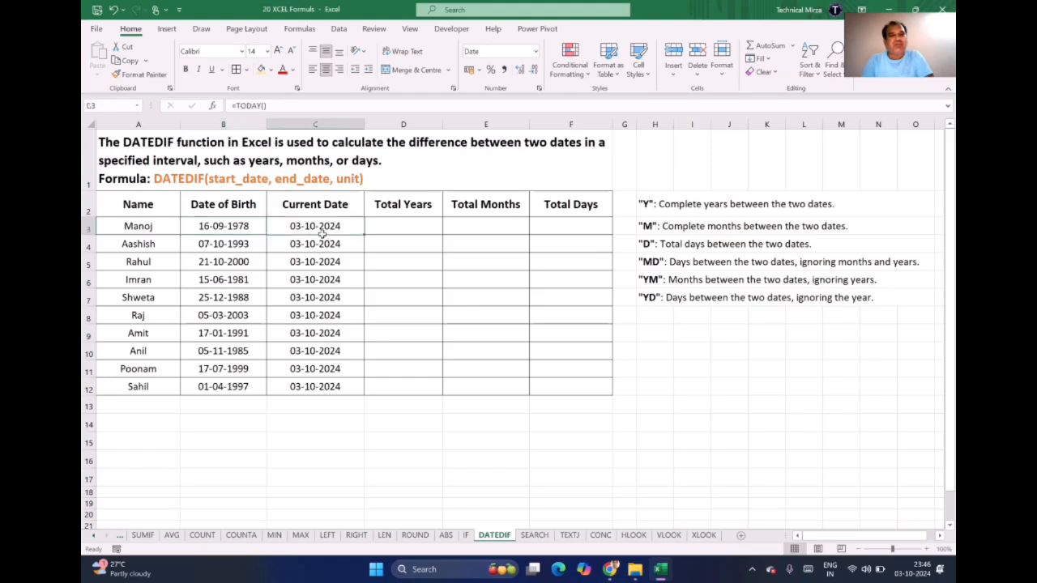
pyautogui.click(403, 227)
pyautogui.click(471, 231)
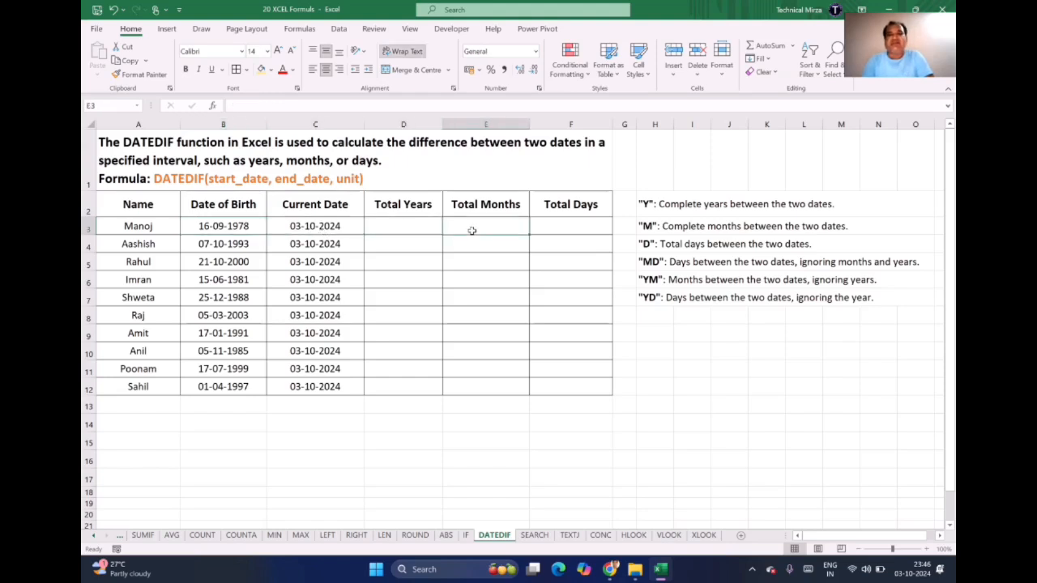
pyautogui.click(552, 231)
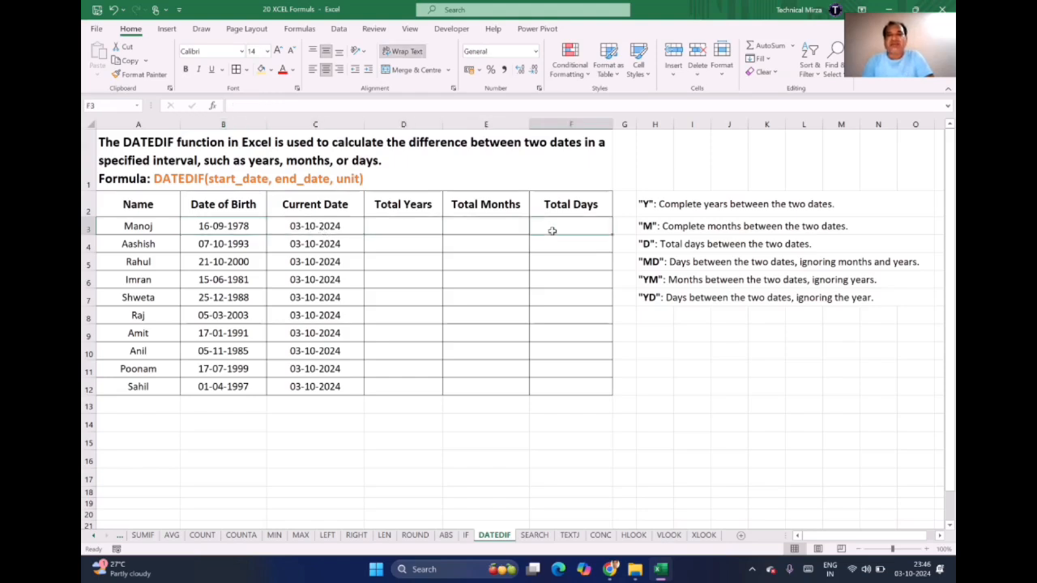
pyautogui.click(396, 228)
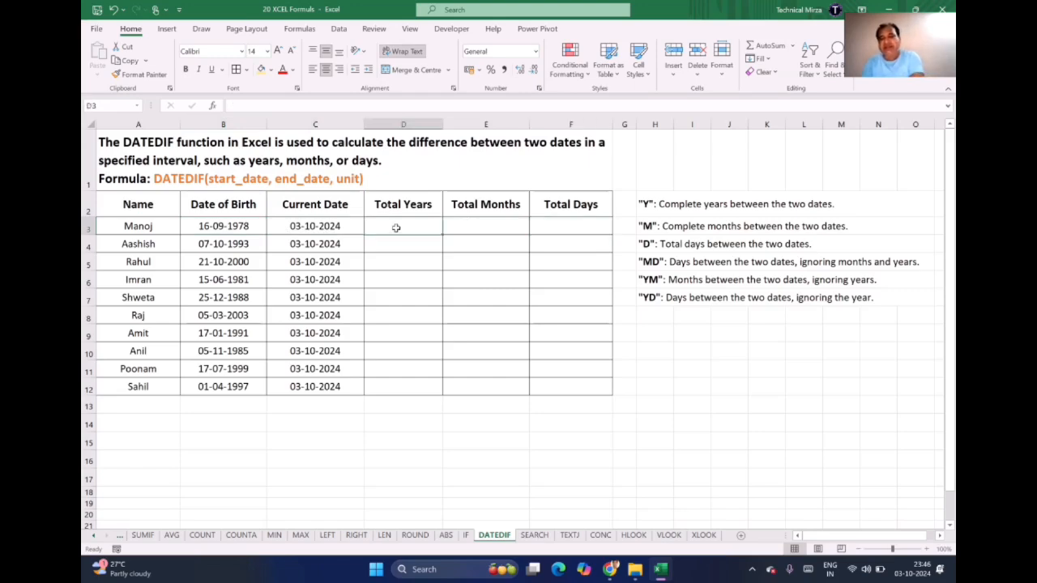
pyautogui.write('=da')
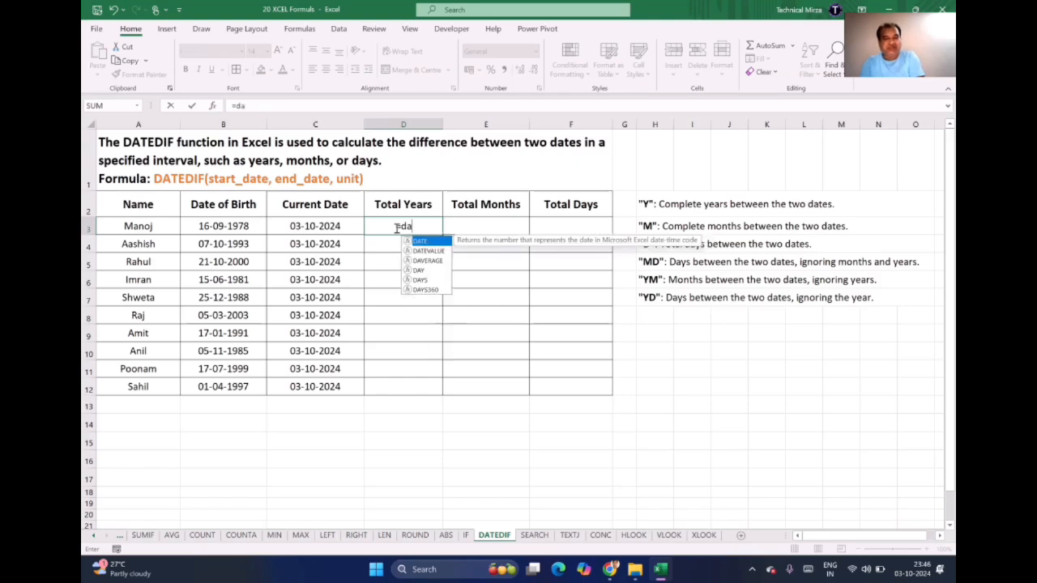
pyautogui.write('tedif')
pyautogui.press('BackSpace')
pyautogui.press('BackSpace')
pyautogui.press('BackSpace')
pyautogui.press('BackSpace')
pyautogui.press('BackSpace')
pyautogui.press('BackSpace')
pyautogui.press('BackSpace')
pyautogui.press('BackSpace')
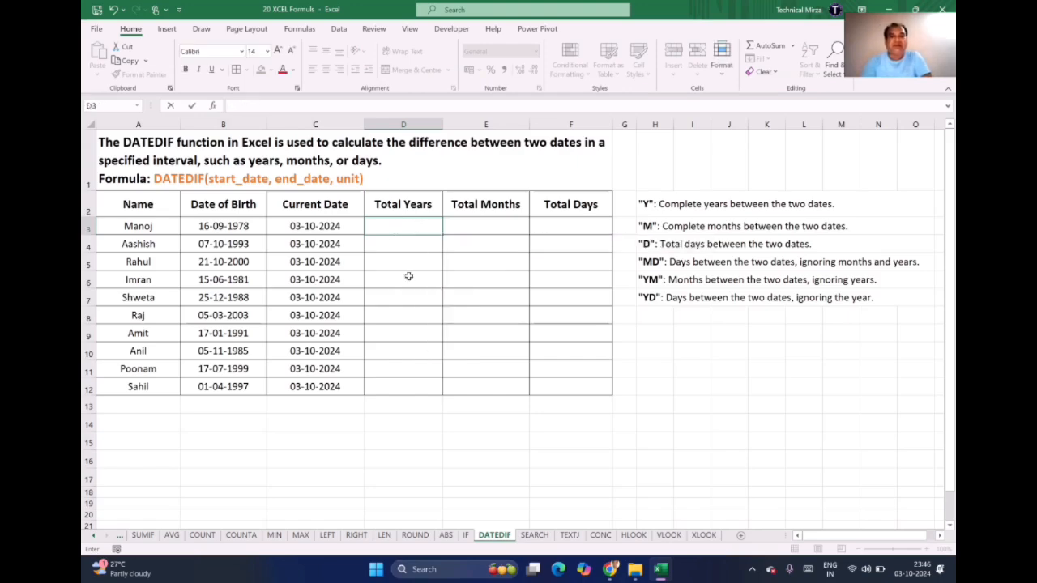
pyautogui.press('Escape')
# Set the font size of the Total Years, Total Months and Total Days cells D3:F12 to 18.
pyautogui.moveTo(400, 226); pyautogui.dragTo(563, 394)
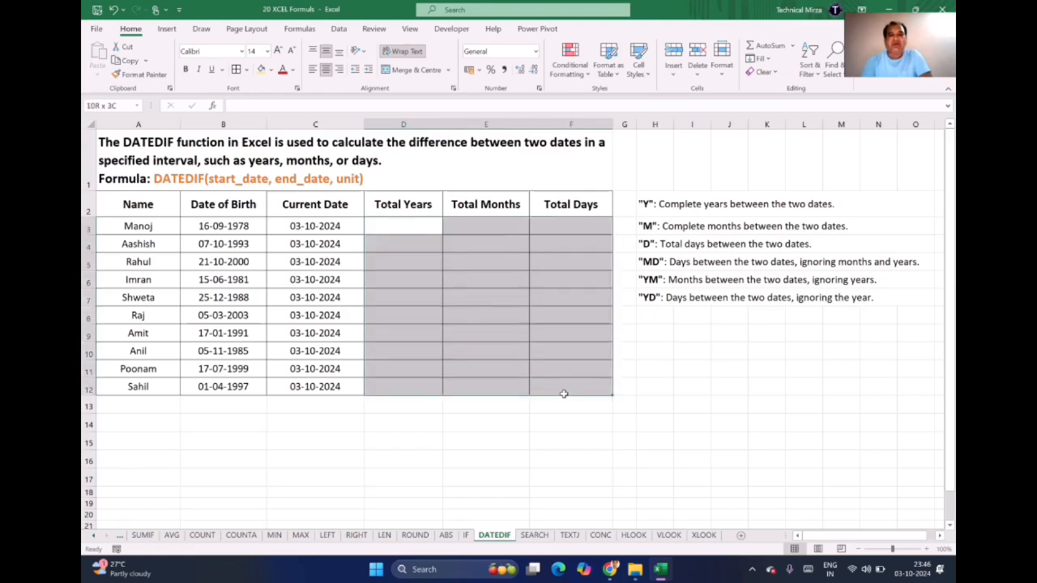
pyautogui.click(268, 51)
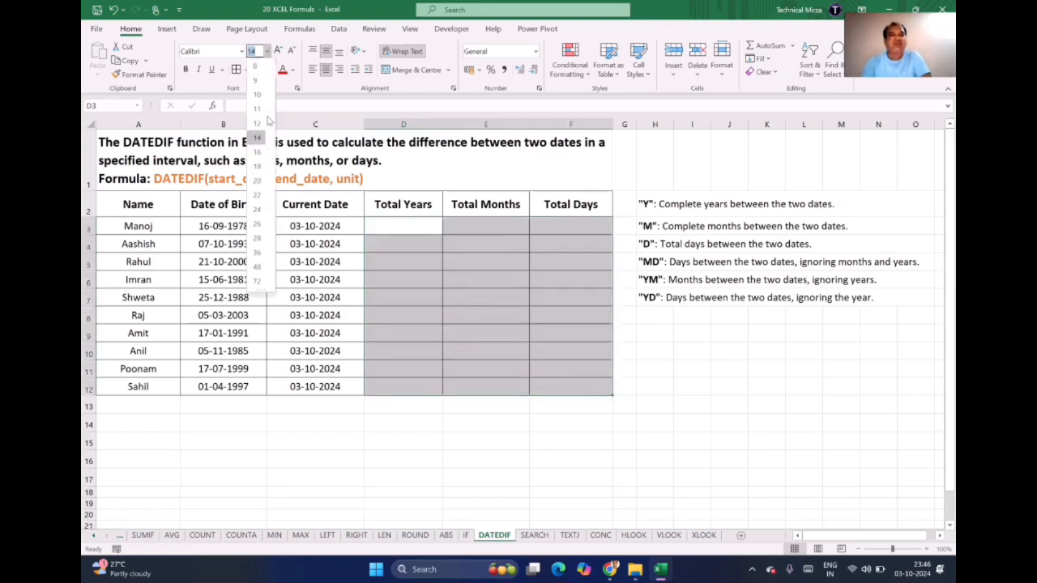
pyautogui.click(258, 166)
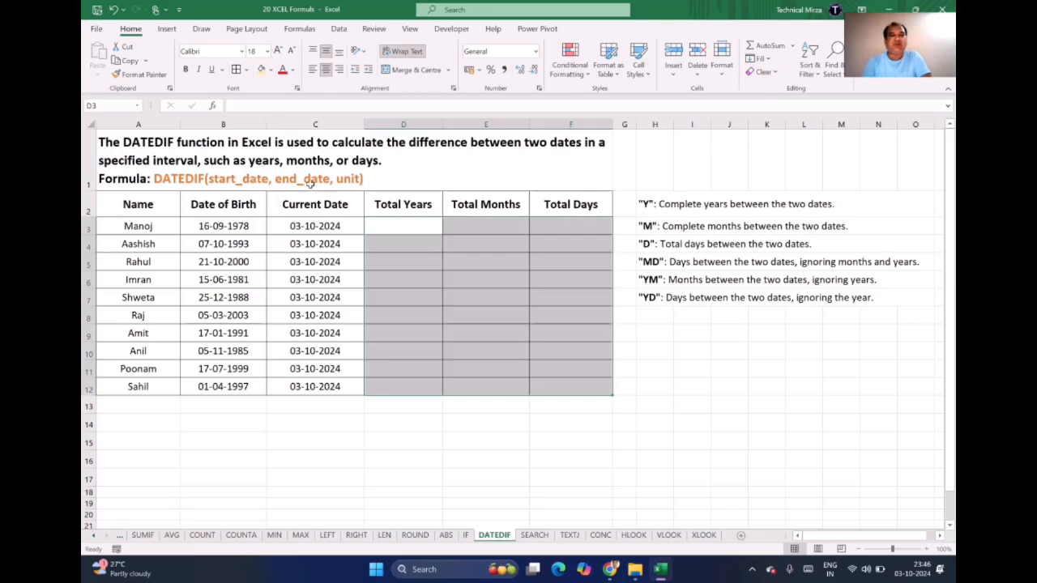
pyautogui.click(389, 234)
pyautogui.write('=')
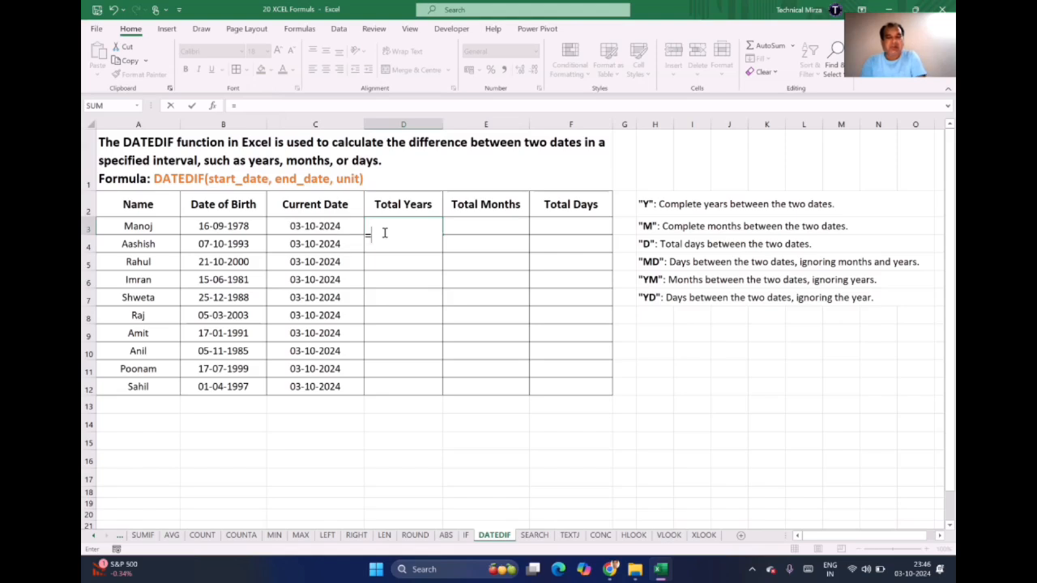
pyautogui.write('datedif(')
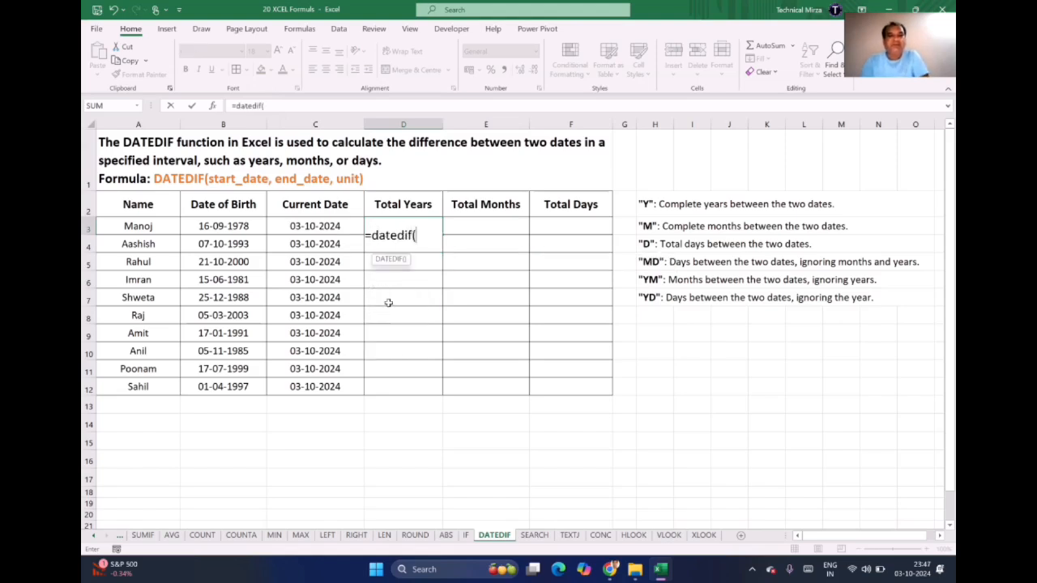
pyautogui.press('BackSpace')
pyautogui.press('Escape')
pyautogui.click(401, 279)
# Enter the formula =DATEDIF(B3,C3,"Y") in Total Years cell D3.
pyautogui.click(391, 222)
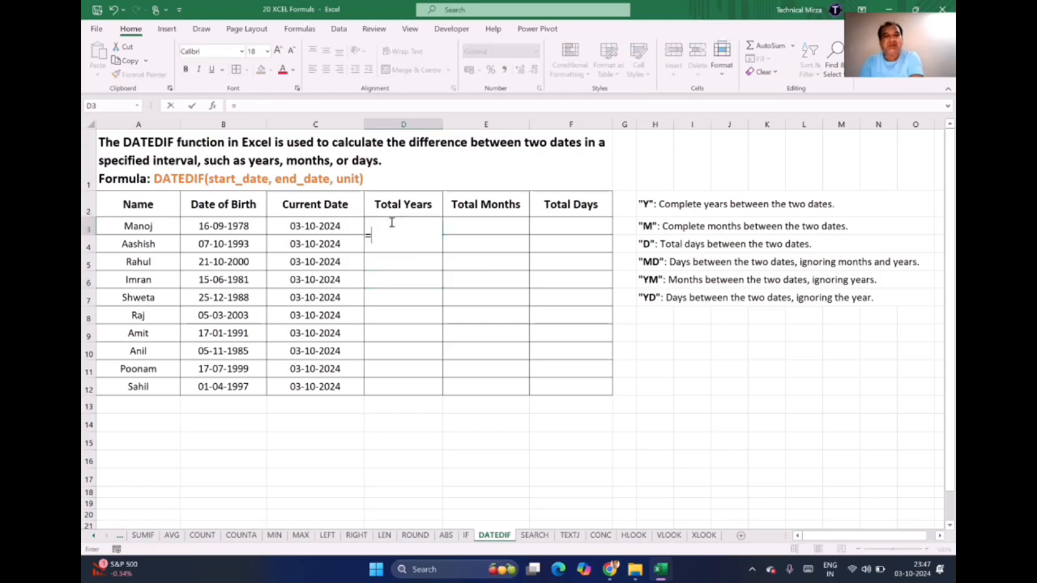
pyautogui.write('=dated')
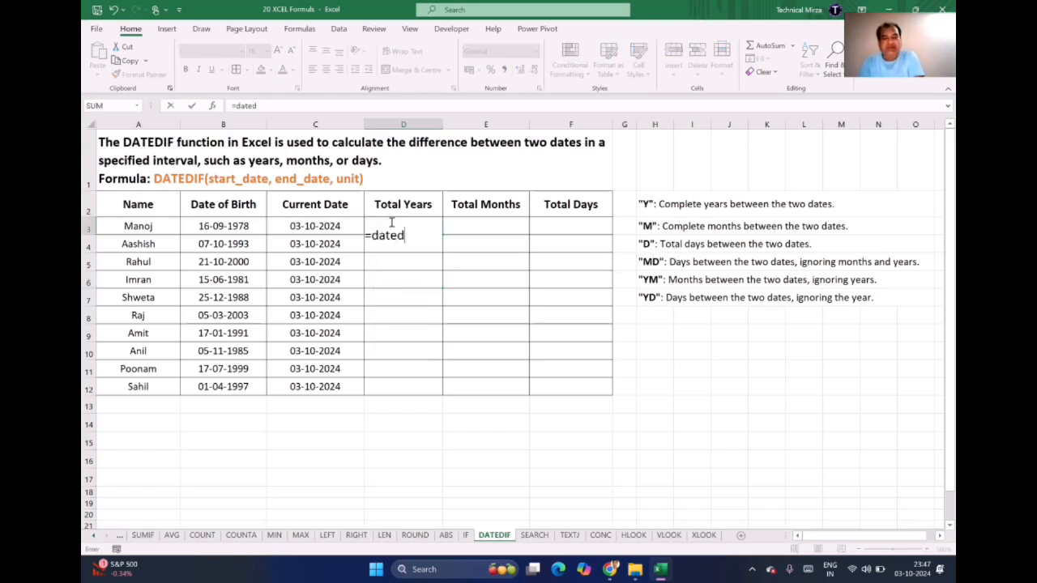
pyautogui.write('if(')
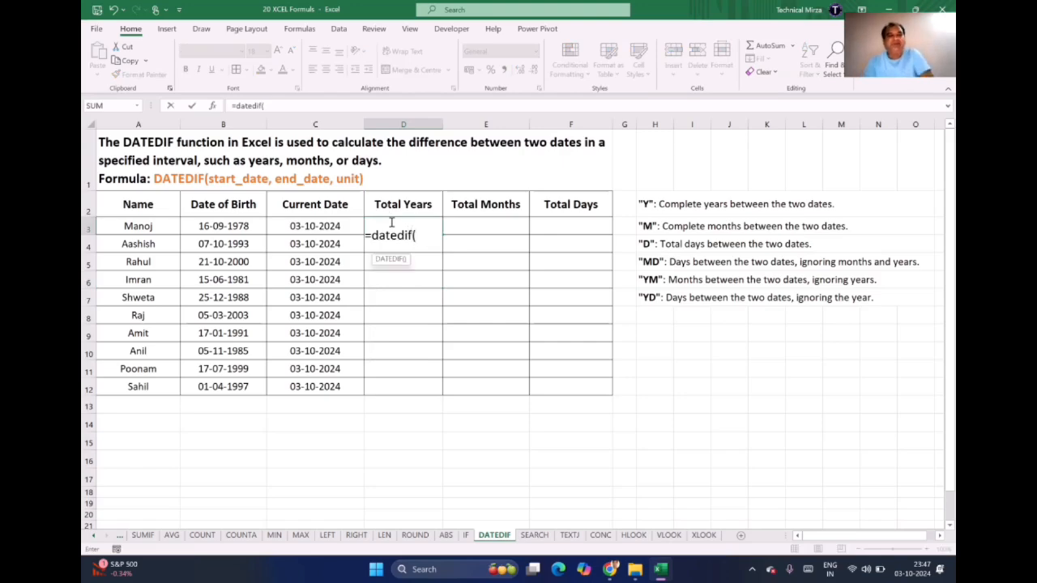
pyautogui.click(218, 225)
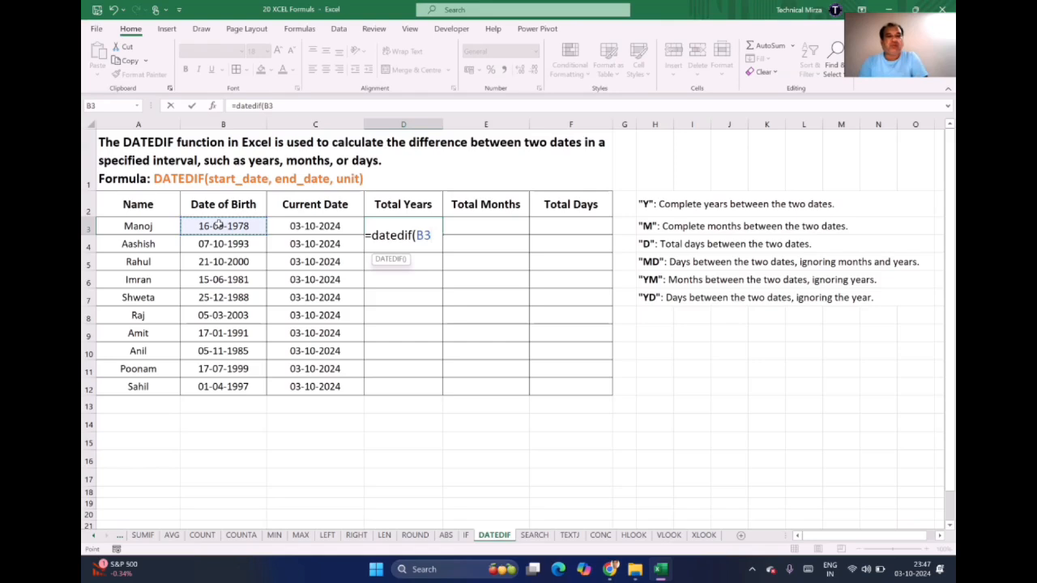
pyautogui.write(',')
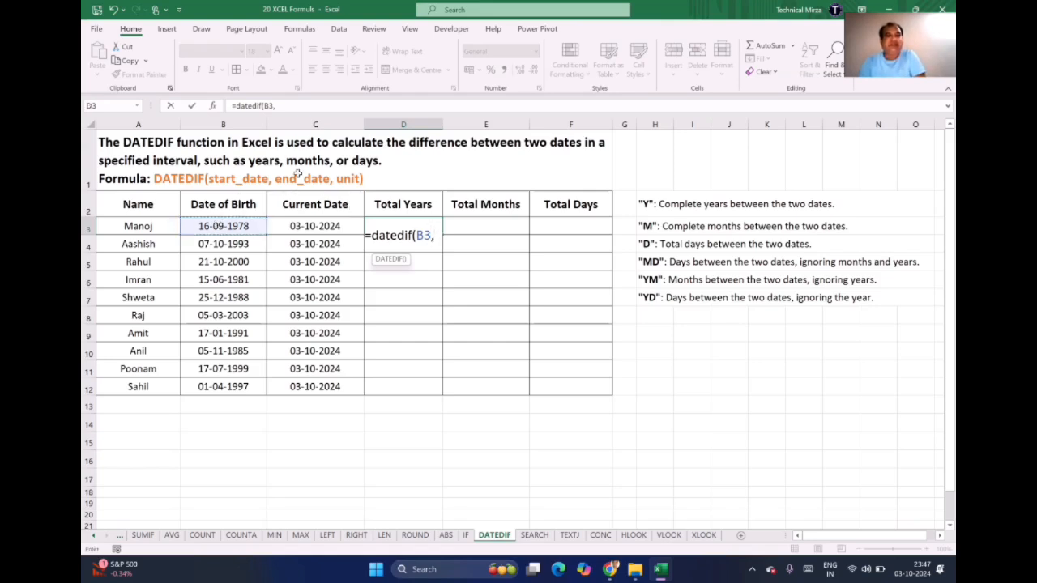
pyautogui.click(318, 226)
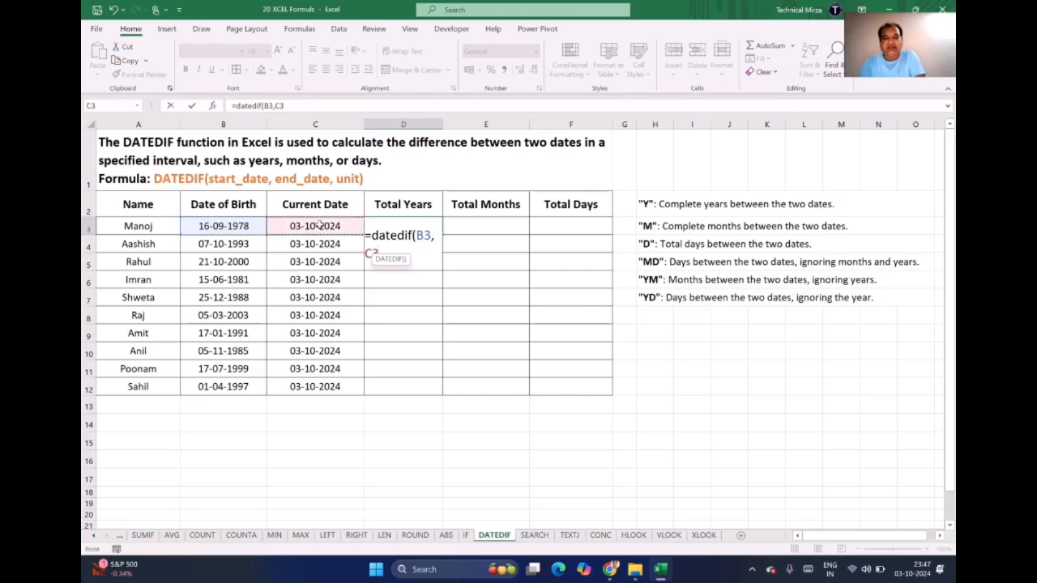
pyautogui.write(',')
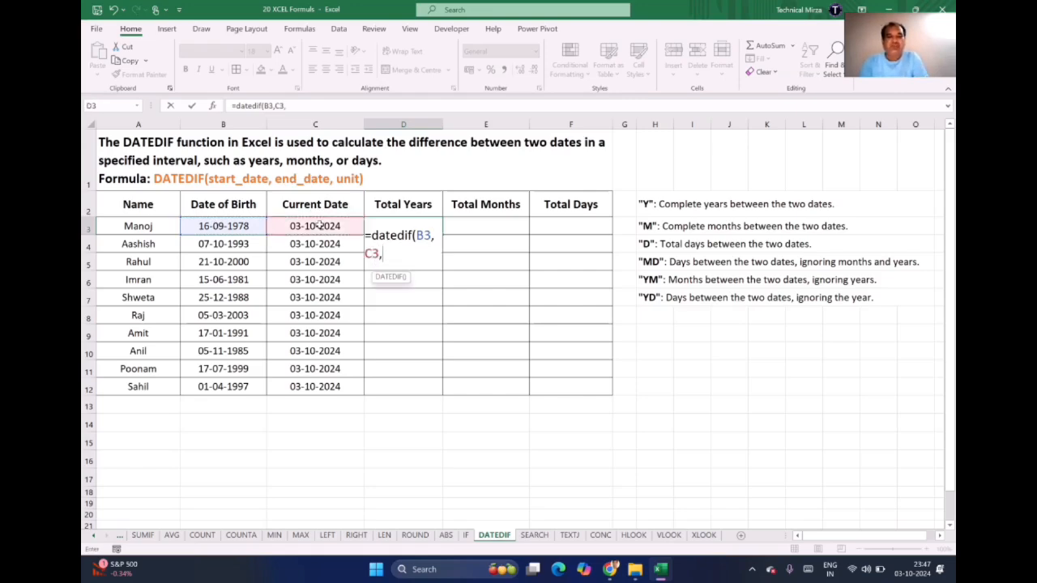
pyautogui.write('"Y")')
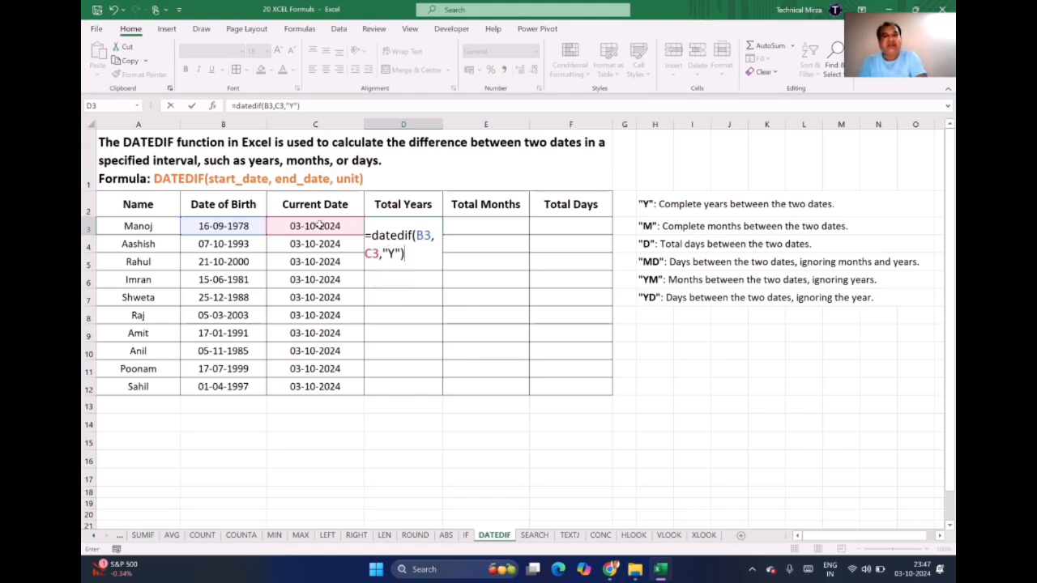
pyautogui.press('Return')
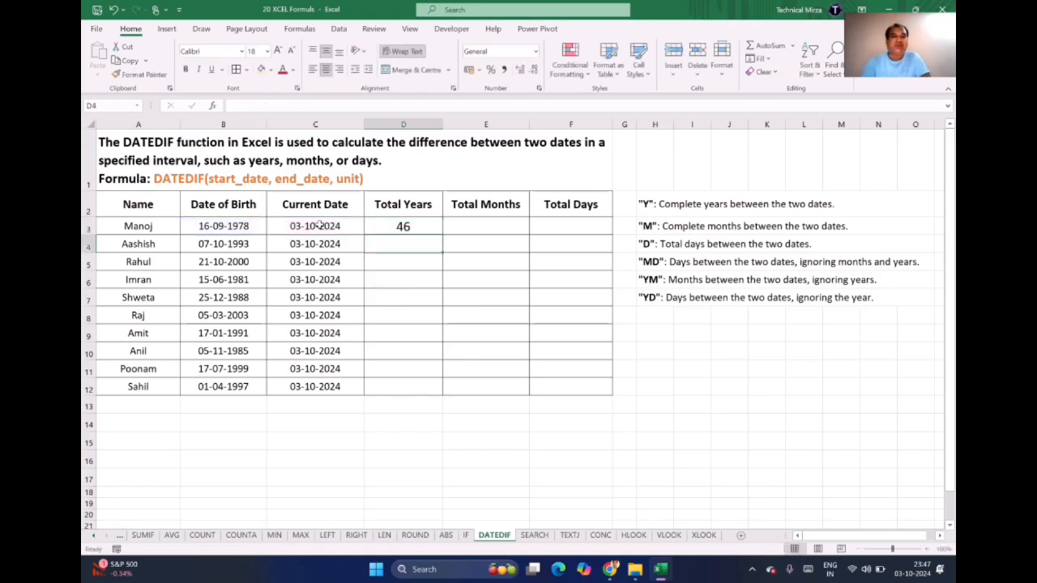
# Copy the Total Years formula from D3 down through D12 and go over the copied results.
pyautogui.click(402, 226)
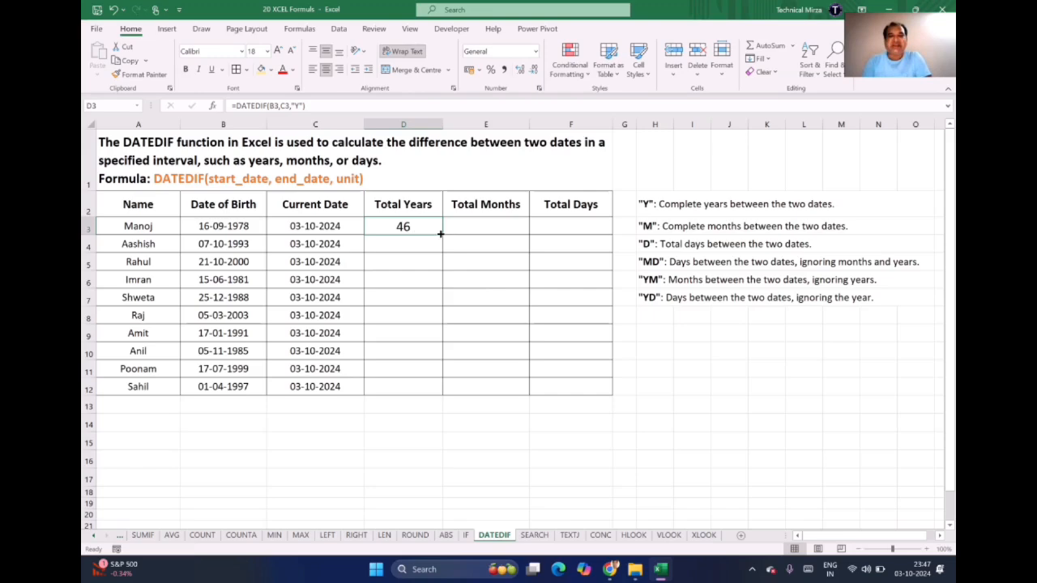
pyautogui.moveTo(441, 233); pyautogui.dragTo(439, 395)
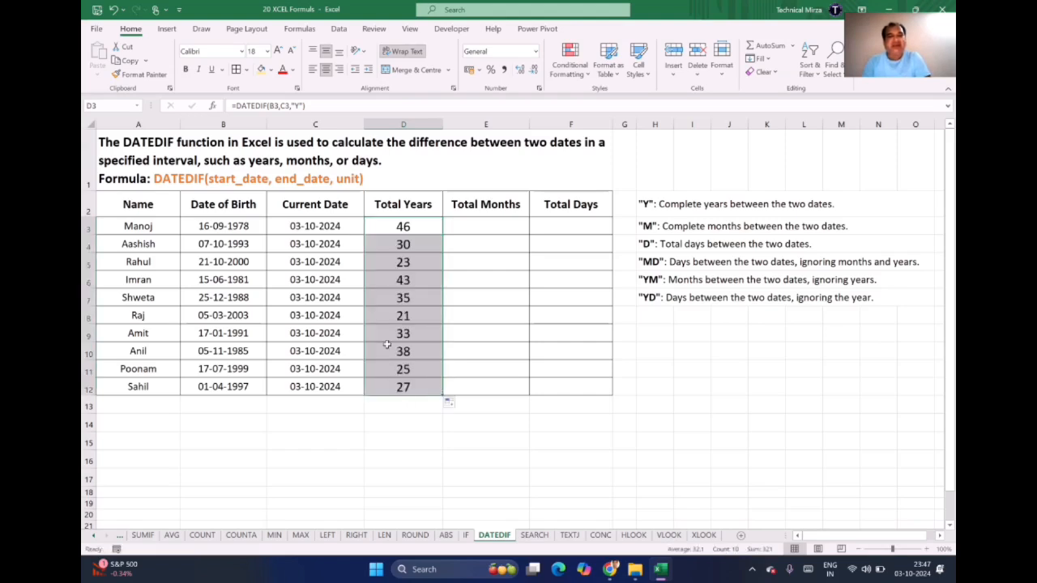
pyautogui.click(403, 228)
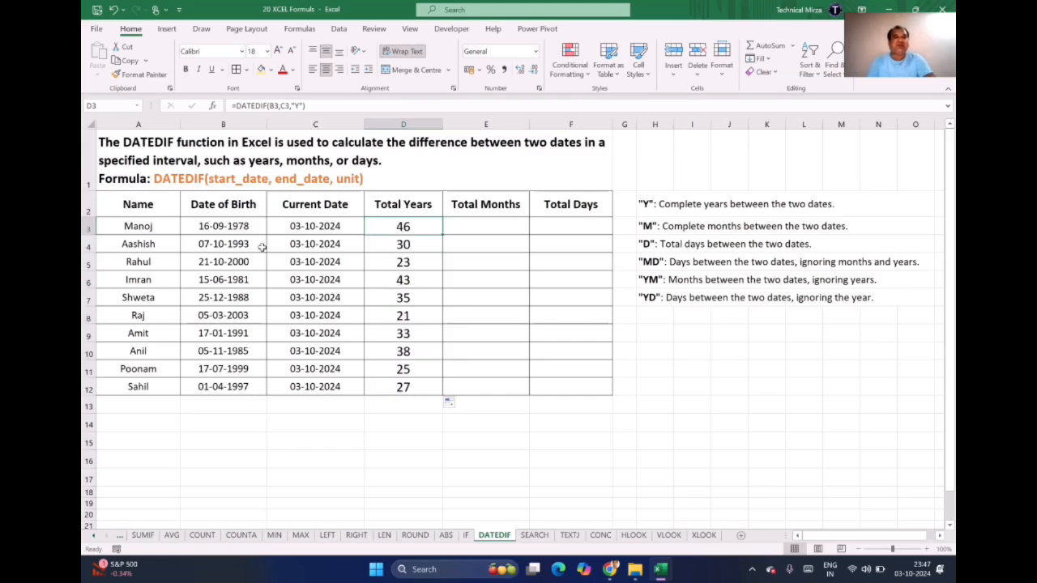
pyautogui.click(395, 244)
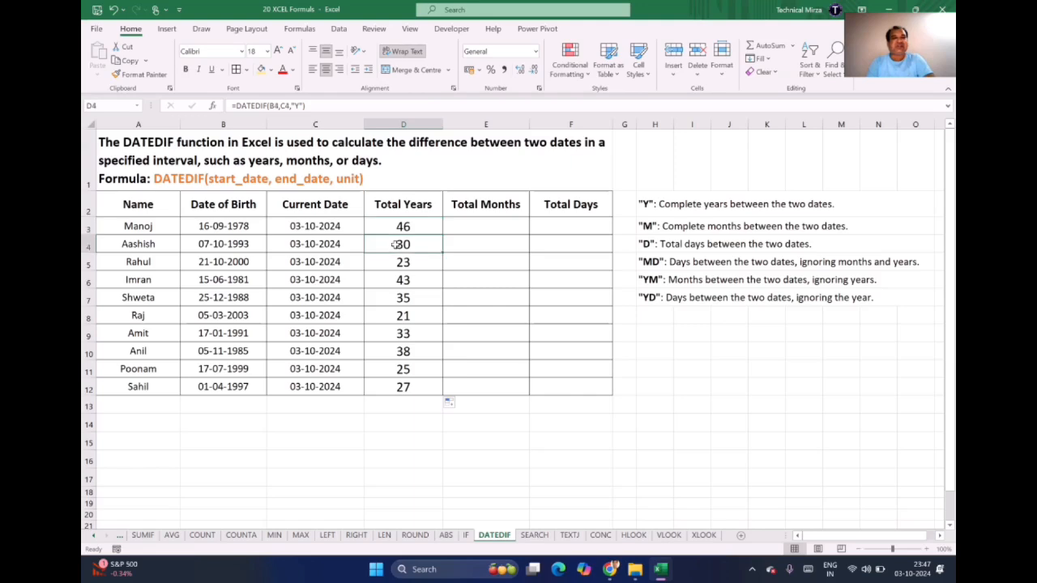
pyautogui.click(398, 264)
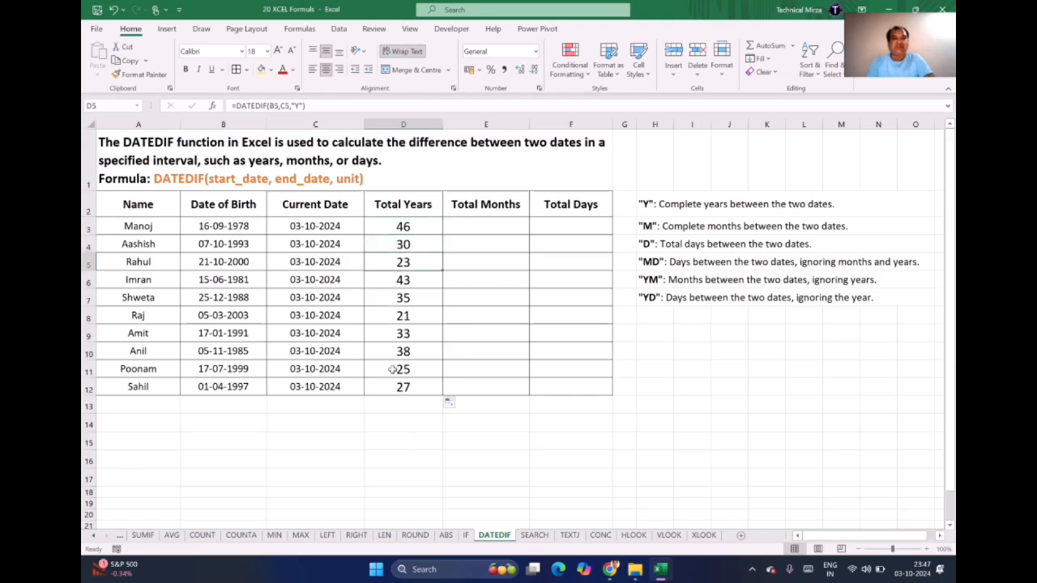
pyautogui.click(395, 321)
pyautogui.click(394, 331)
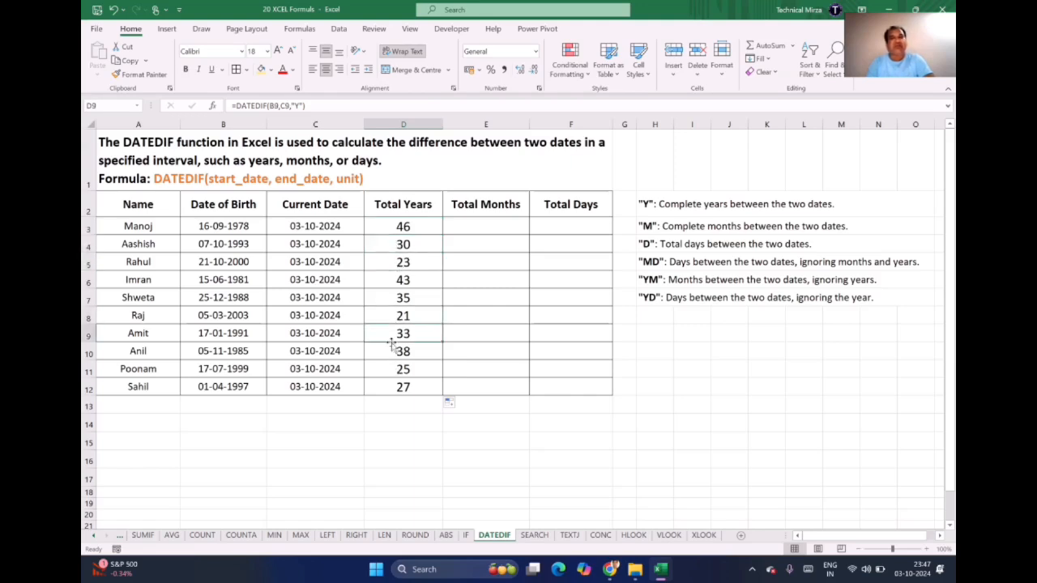
pyautogui.click(391, 312)
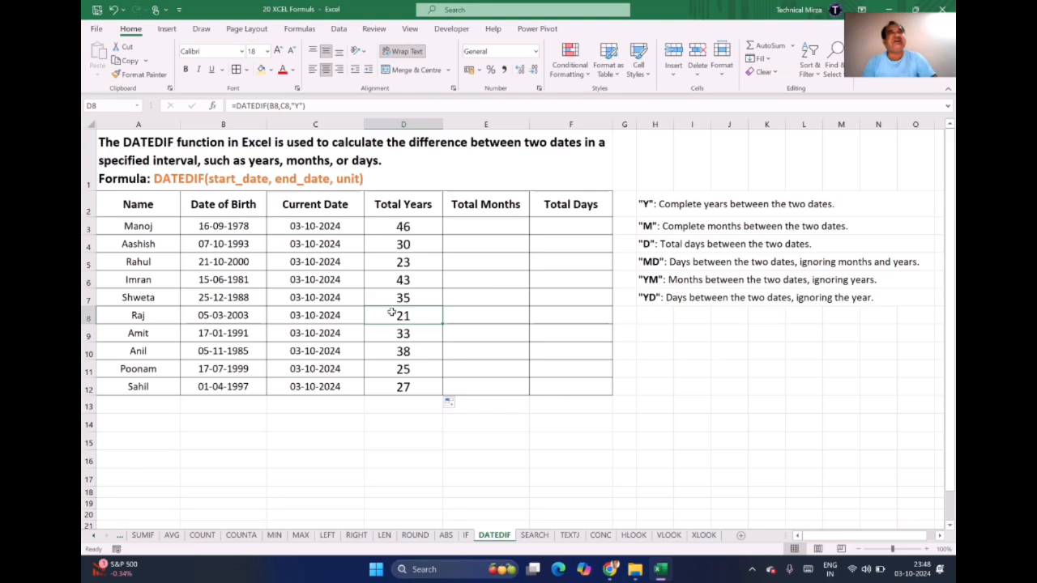
# Enter the formula =DATEDIF(B3,C3,"M") in Total Months cell E3.
pyautogui.click(480, 223)
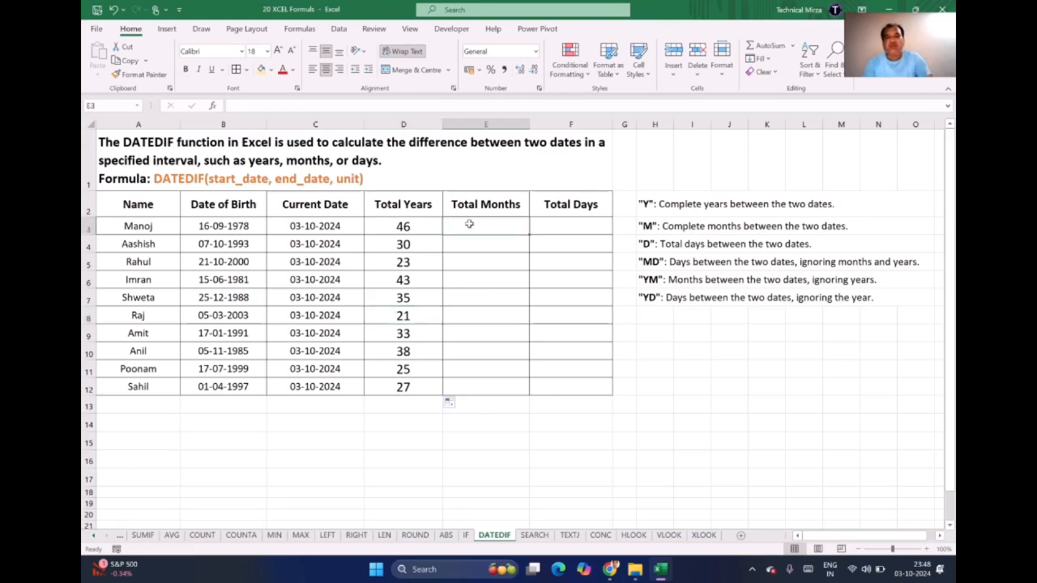
pyautogui.write('=d')
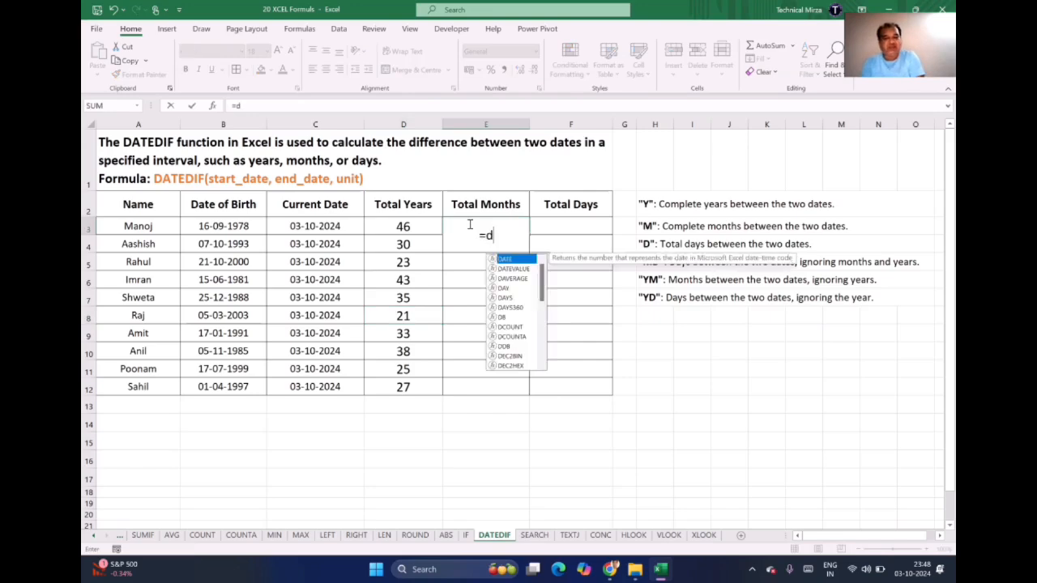
pyautogui.write('atedif(')
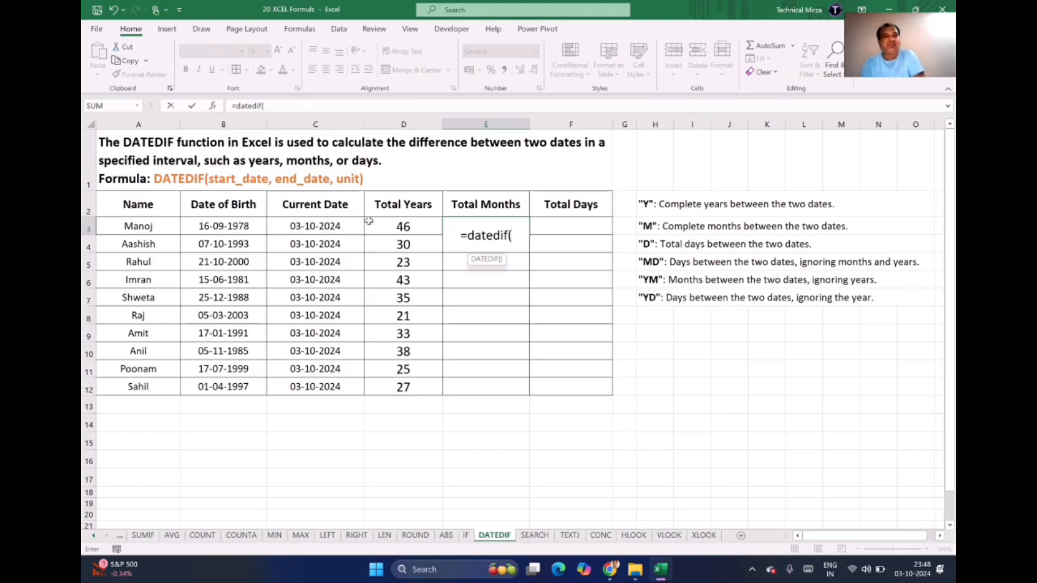
pyautogui.click(230, 227)
pyautogui.write(',')
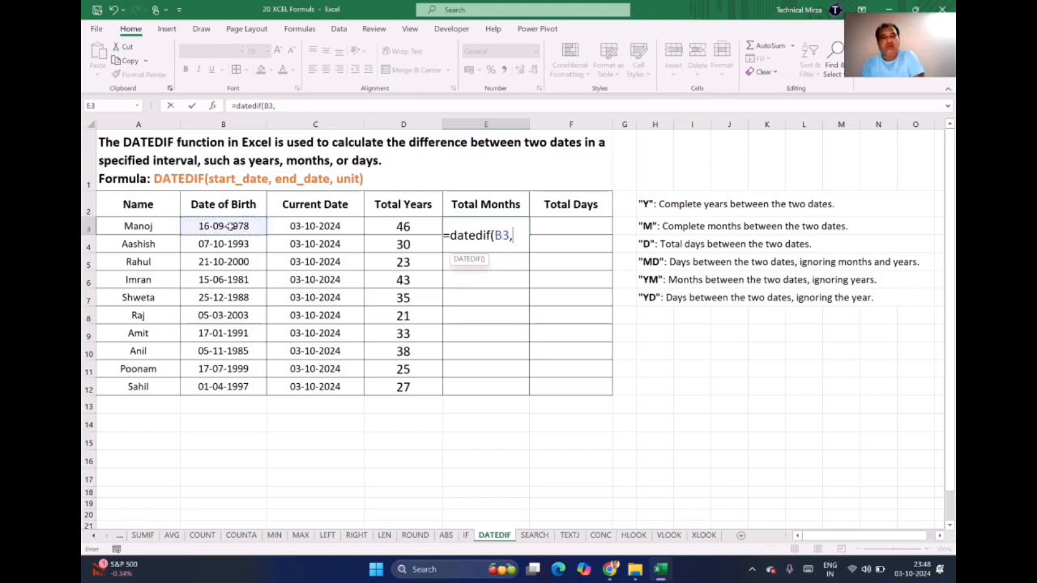
pyautogui.click(301, 227)
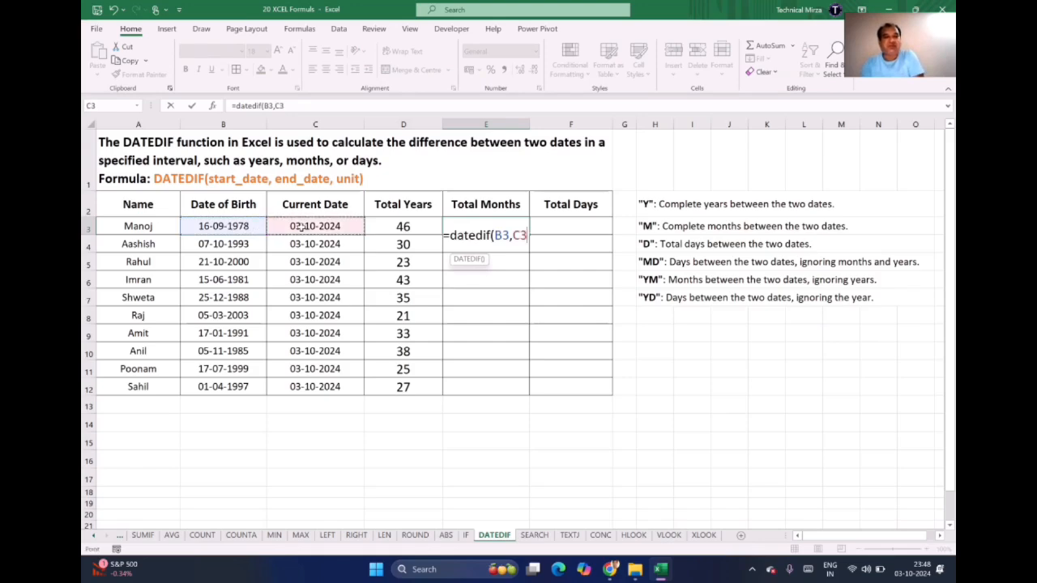
pyautogui.write(',')
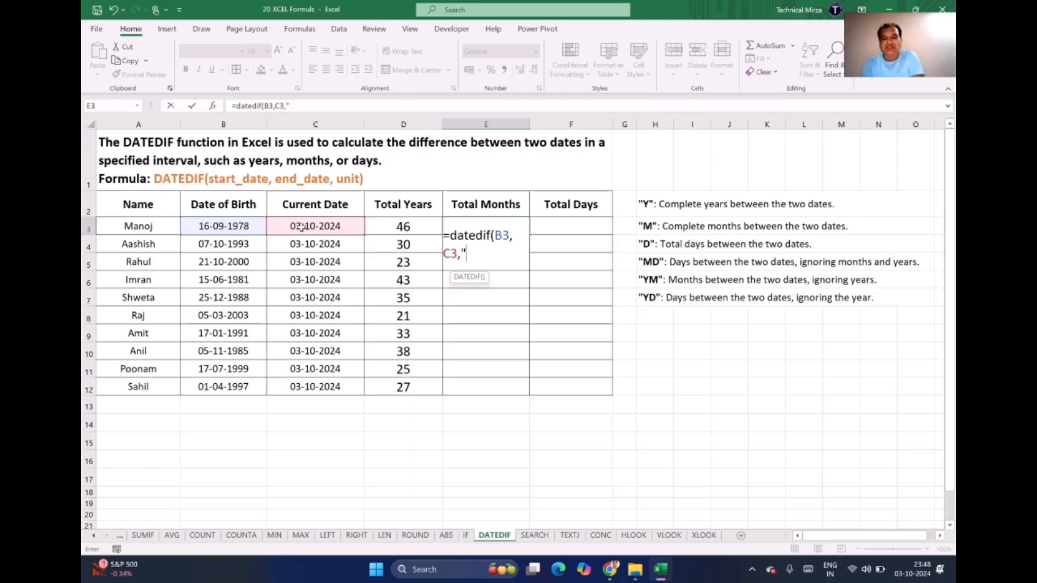
pyautogui.write('"M')
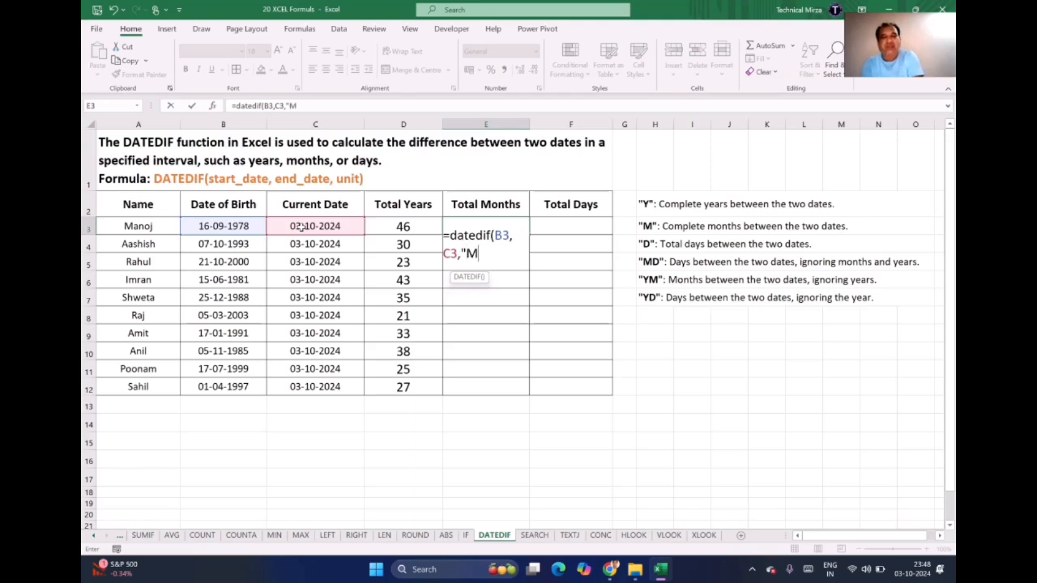
pyautogui.write('")')
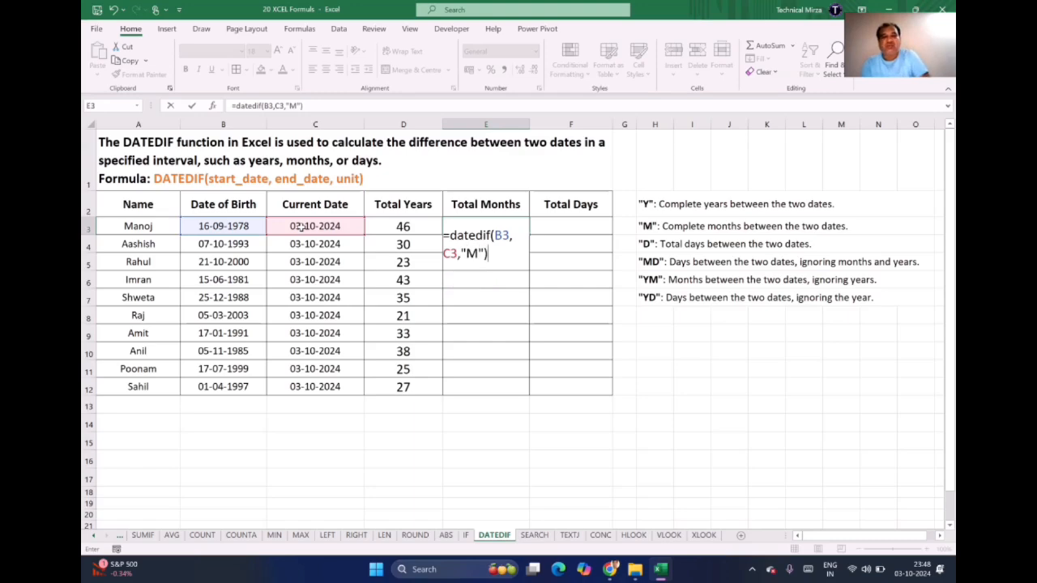
pyautogui.press('Return')
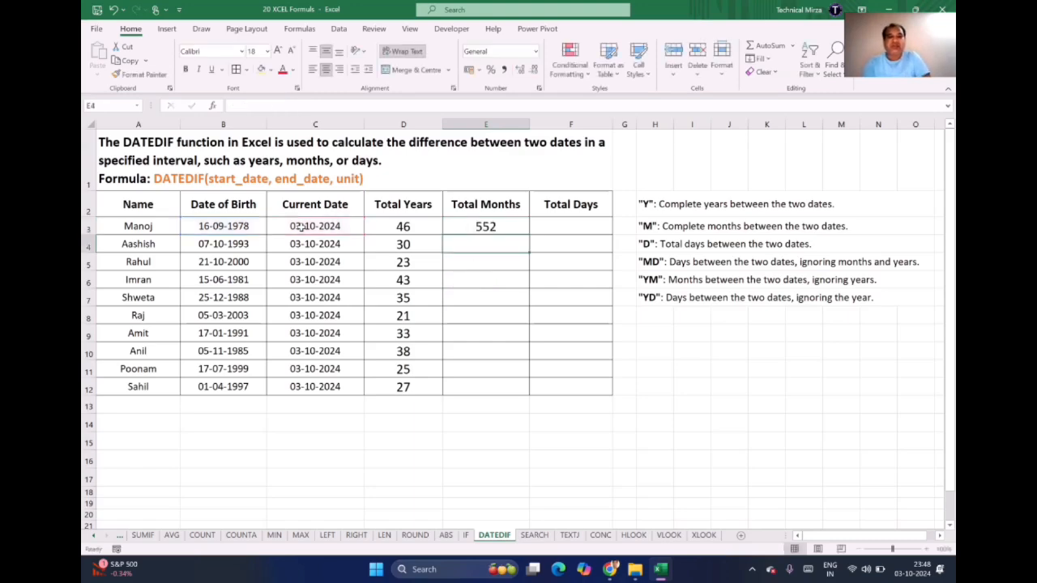
# Compare the Total Months result in E3 with row 3's dates and Total Years, and copy its formula down through E12.
pyautogui.click(456, 223)
pyautogui.click(388, 227)
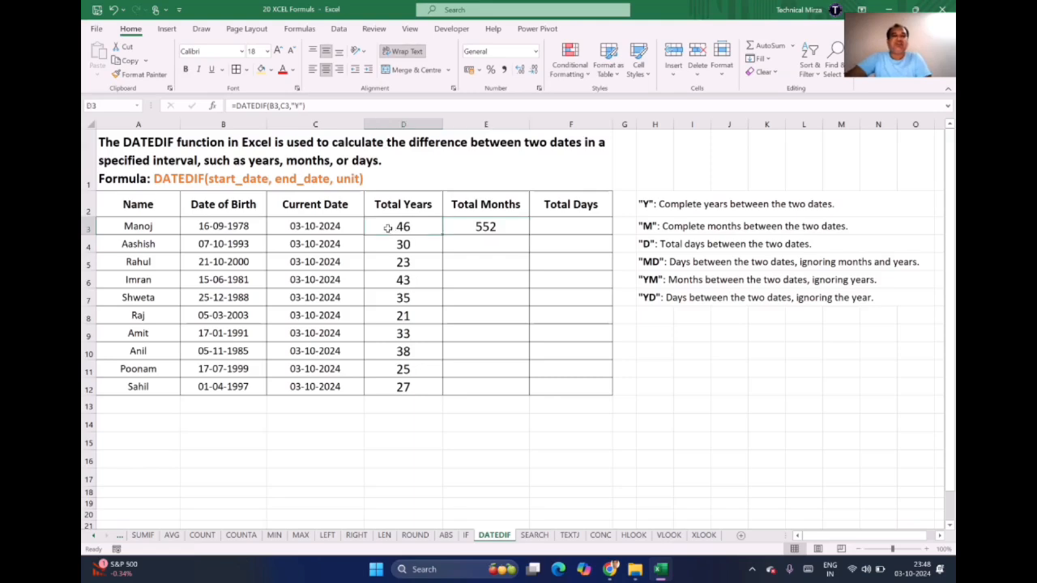
pyautogui.click(462, 228)
pyautogui.moveTo(231, 225); pyautogui.dragTo(292, 229)
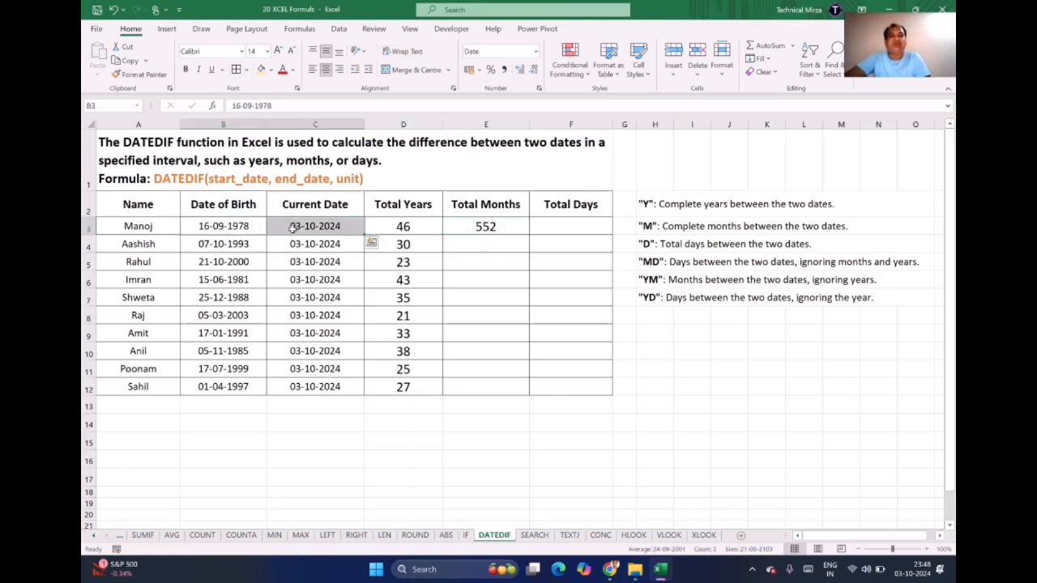
pyautogui.click(478, 227)
pyautogui.moveTo(530, 235); pyautogui.dragTo(524, 389)
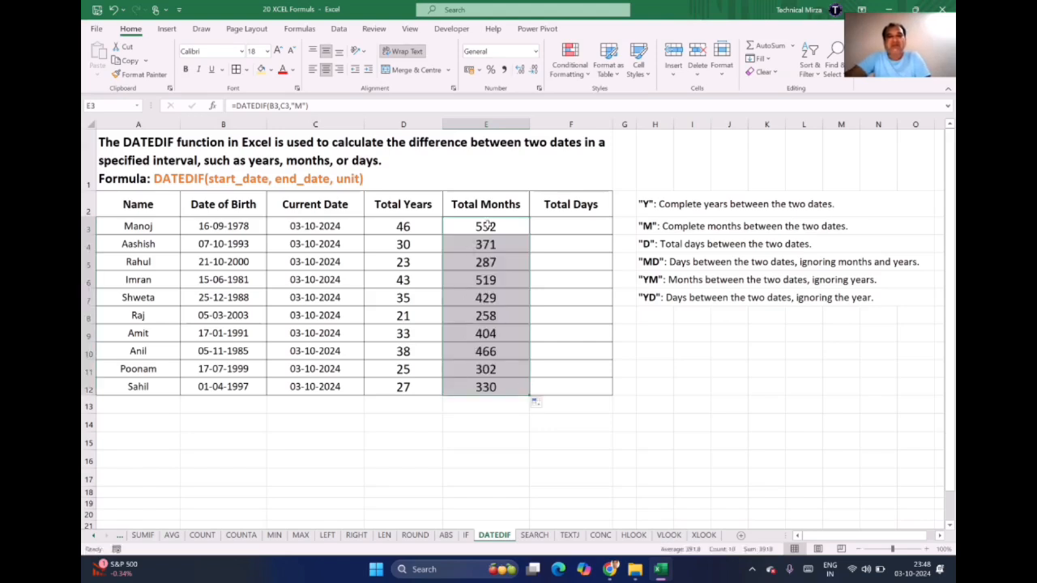
# Enter the formula =DATEDIF(B3,C3,"D") in Total Days cell F3.
pyautogui.click(565, 230)
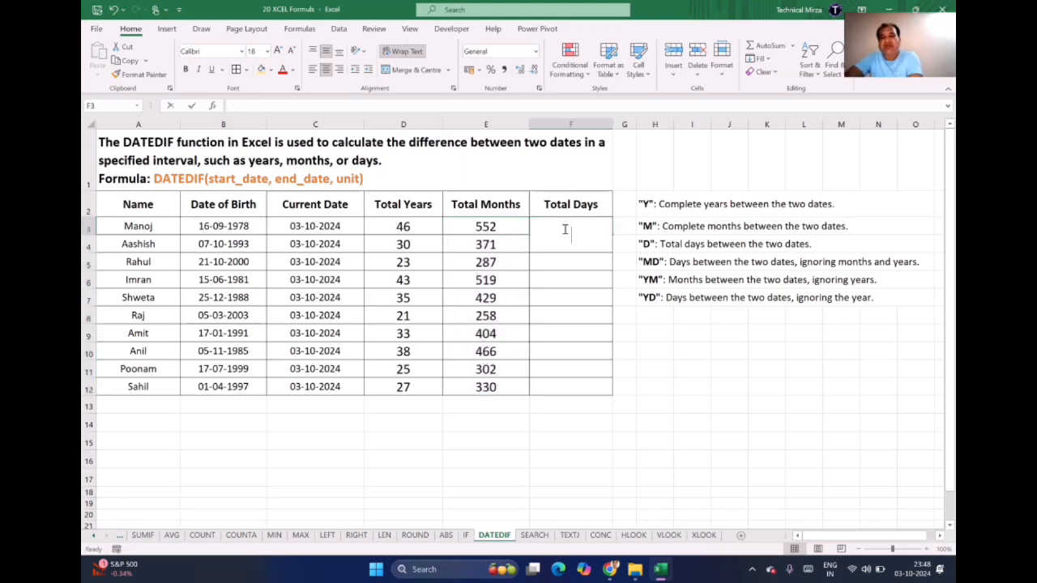
pyautogui.write('=')
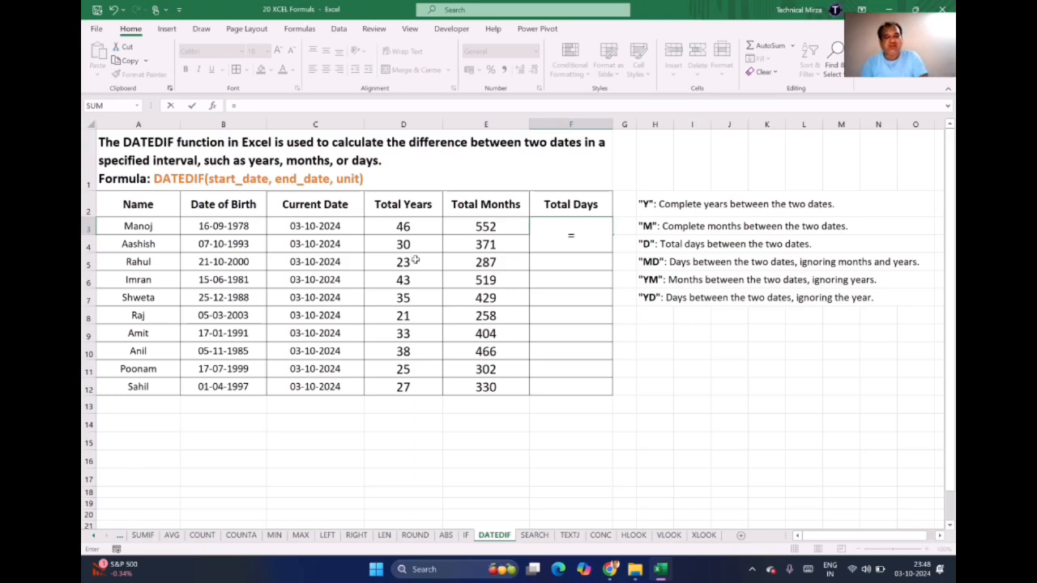
pyautogui.write('datedif(')
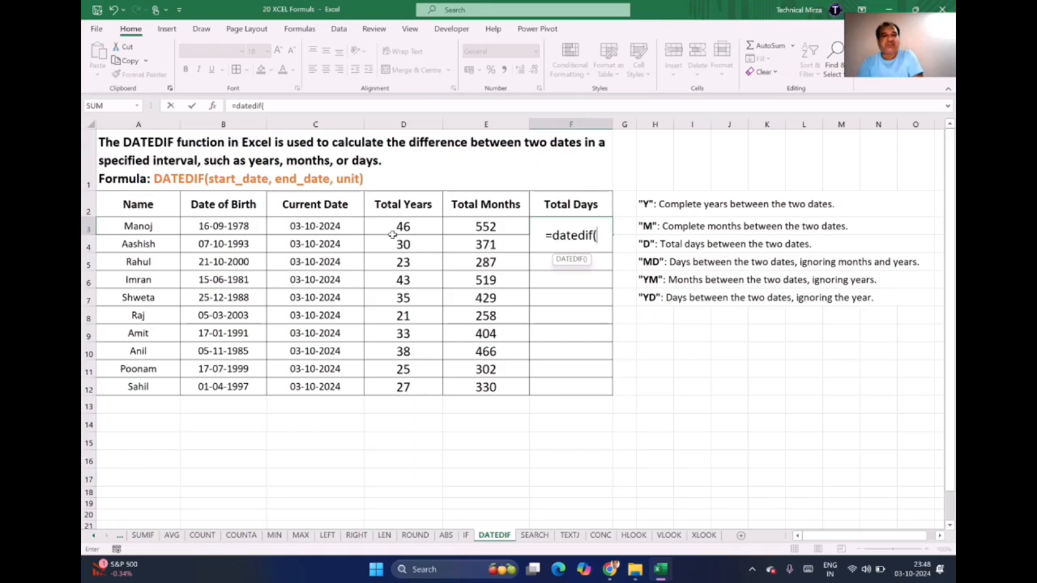
pyautogui.click(211, 226)
pyautogui.write(',')
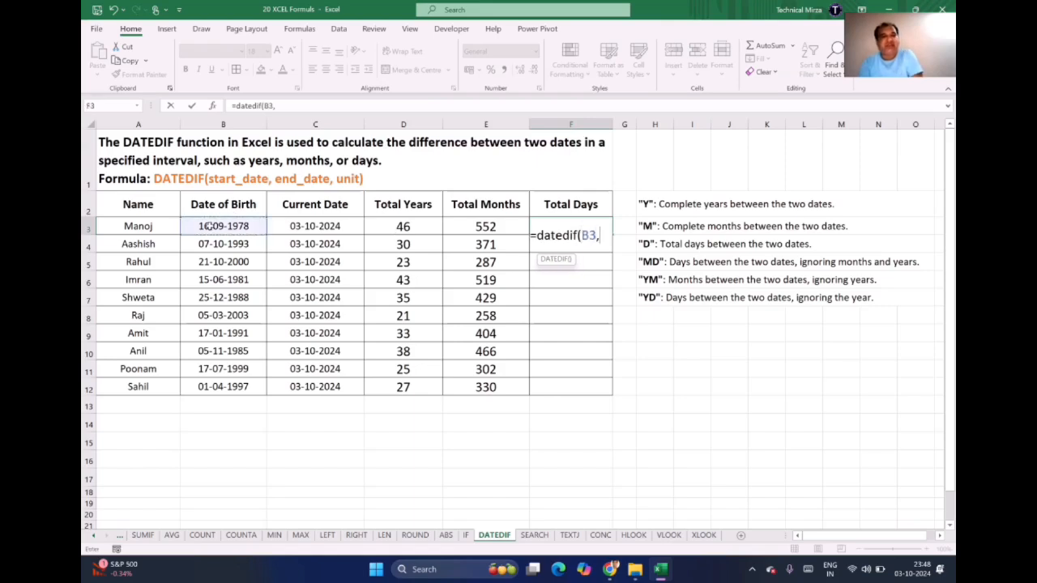
pyautogui.click(294, 228)
pyautogui.write(',')
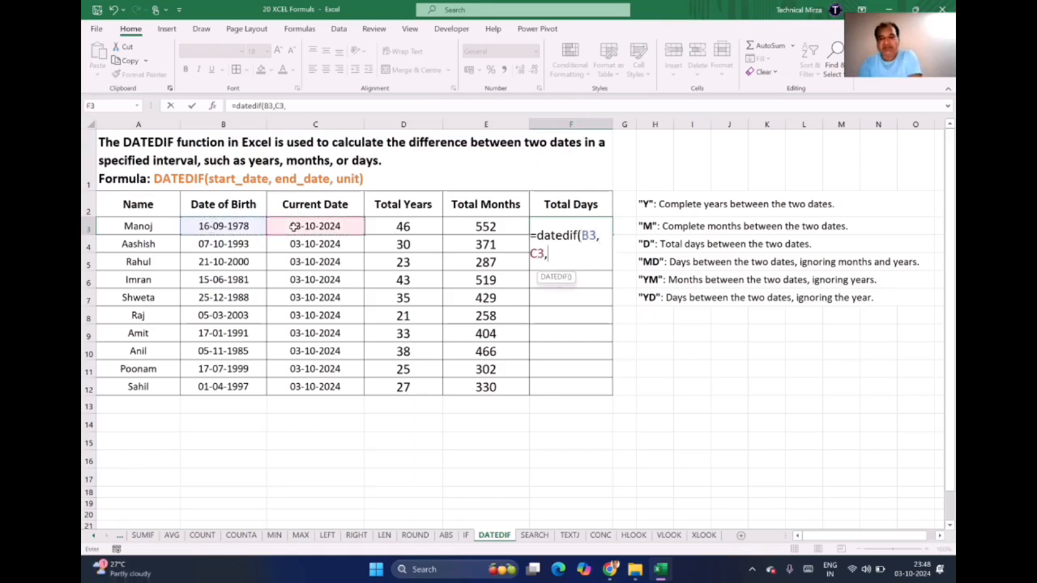
pyautogui.write('"D')
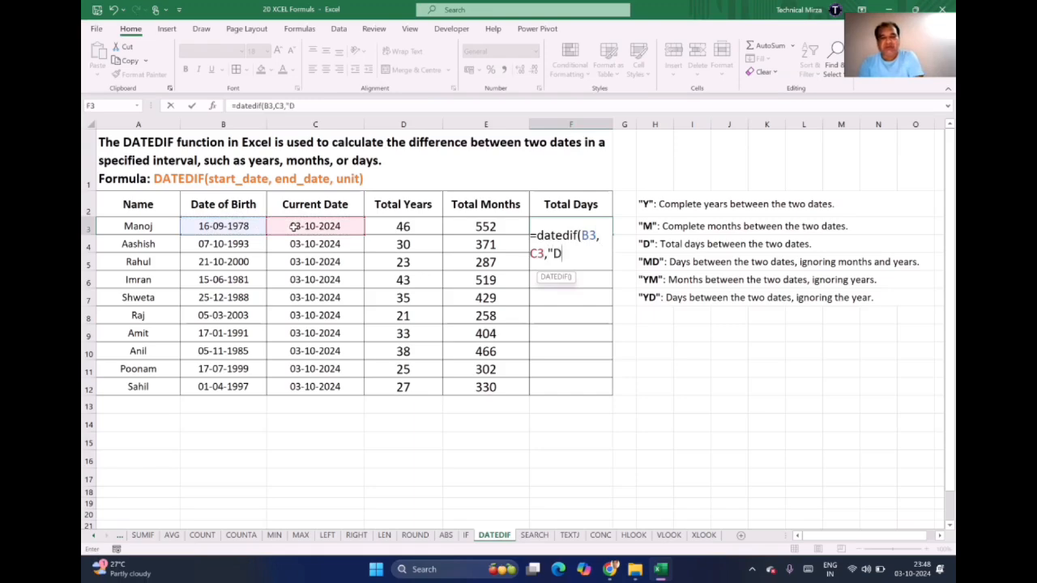
pyautogui.write('")')
pyautogui.press('Return')
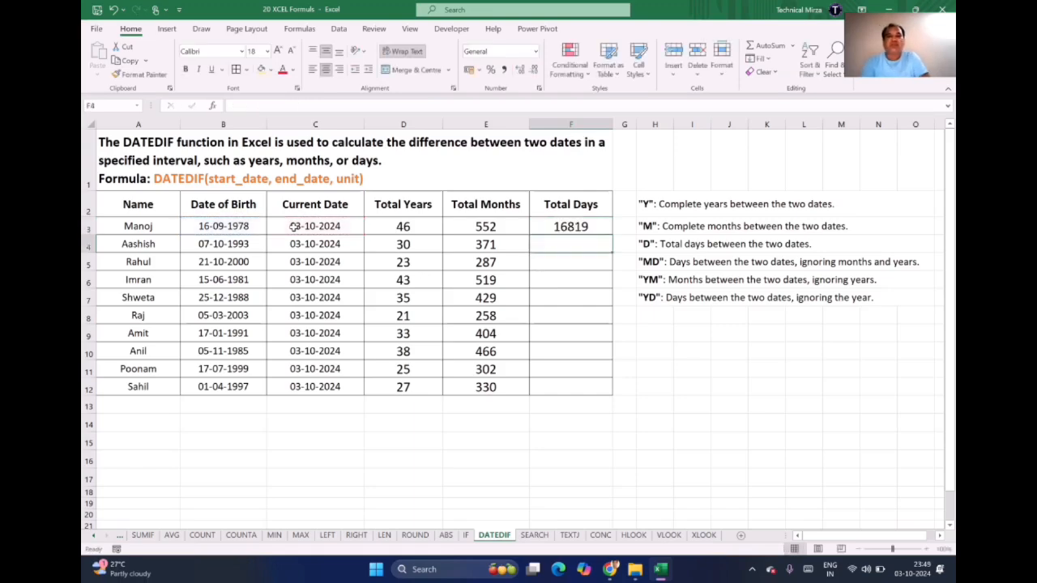
# Copy the Total Days formula from F3 down through F12 and go over the copied results.
pyautogui.click(562, 212)
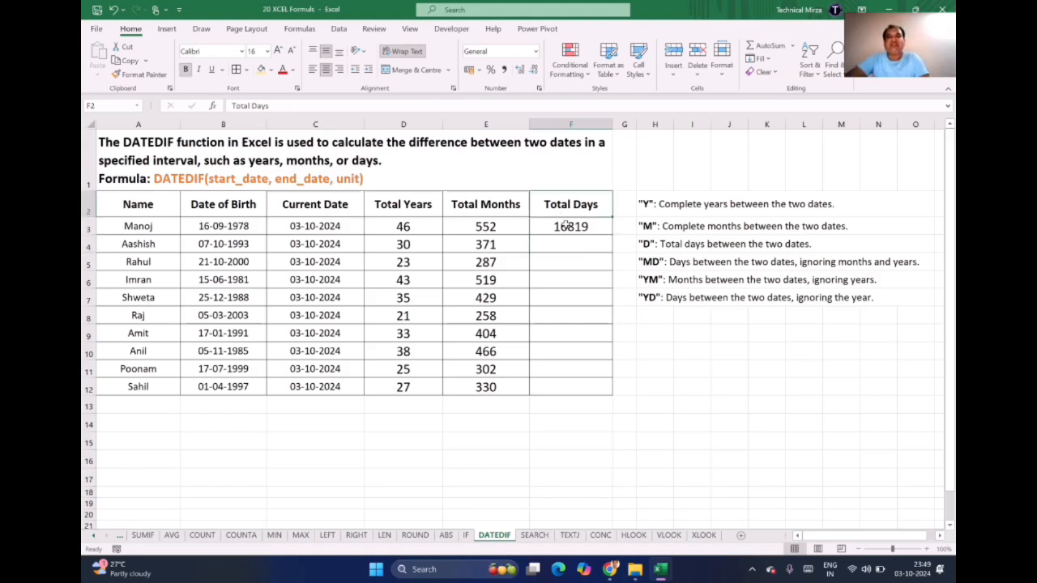
pyautogui.click(608, 232)
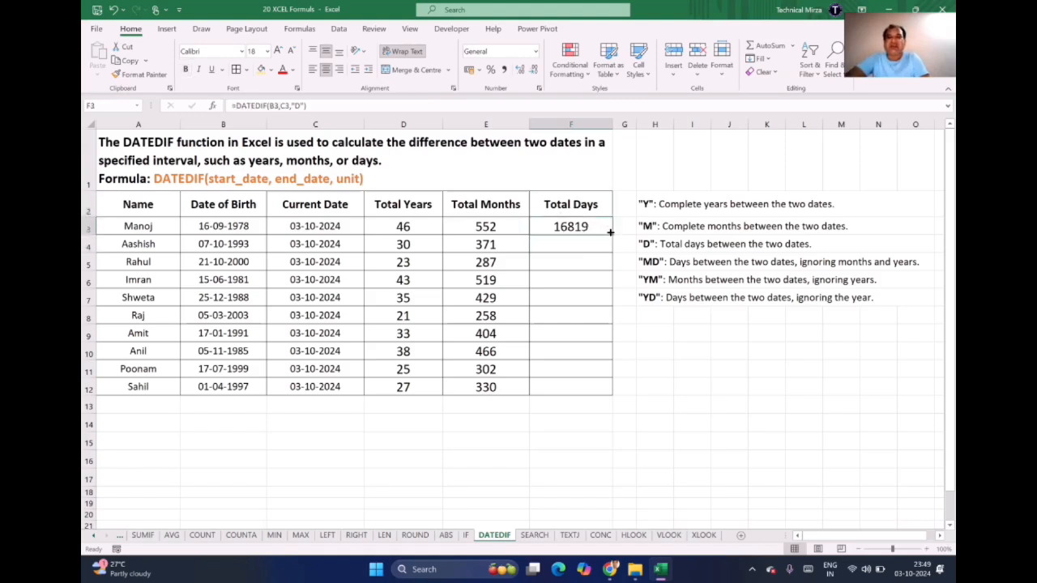
pyautogui.moveTo(611, 235); pyautogui.dragTo(610, 392)
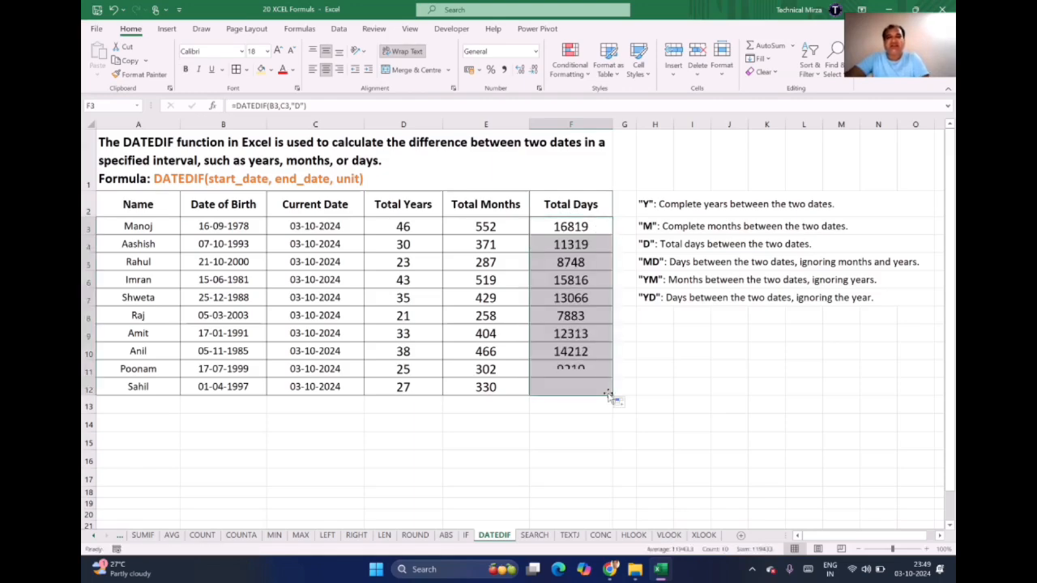
pyautogui.click(531, 417)
pyautogui.click(565, 233)
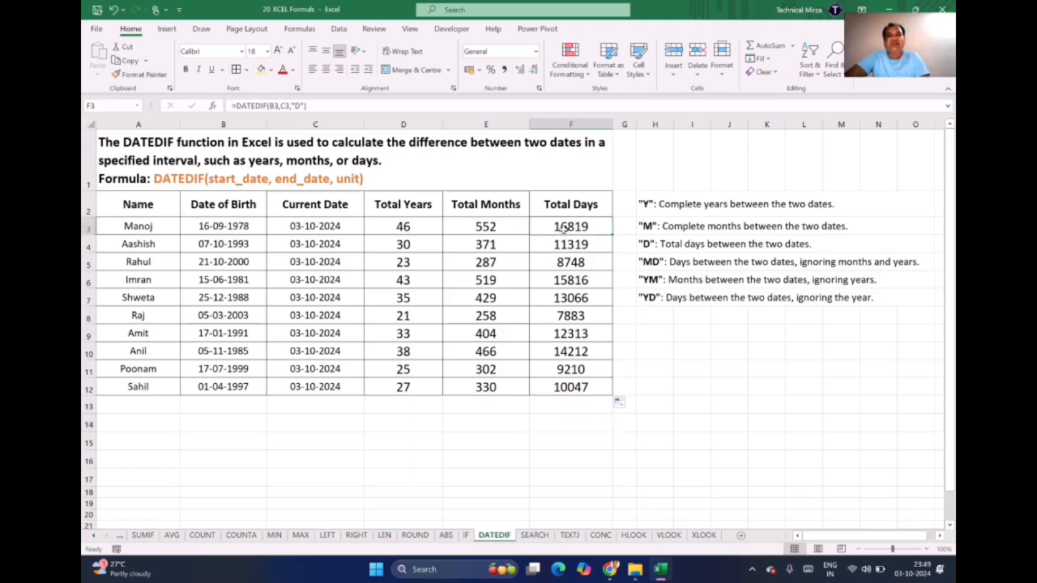
pyautogui.moveTo(564, 234); pyautogui.dragTo(570, 374)
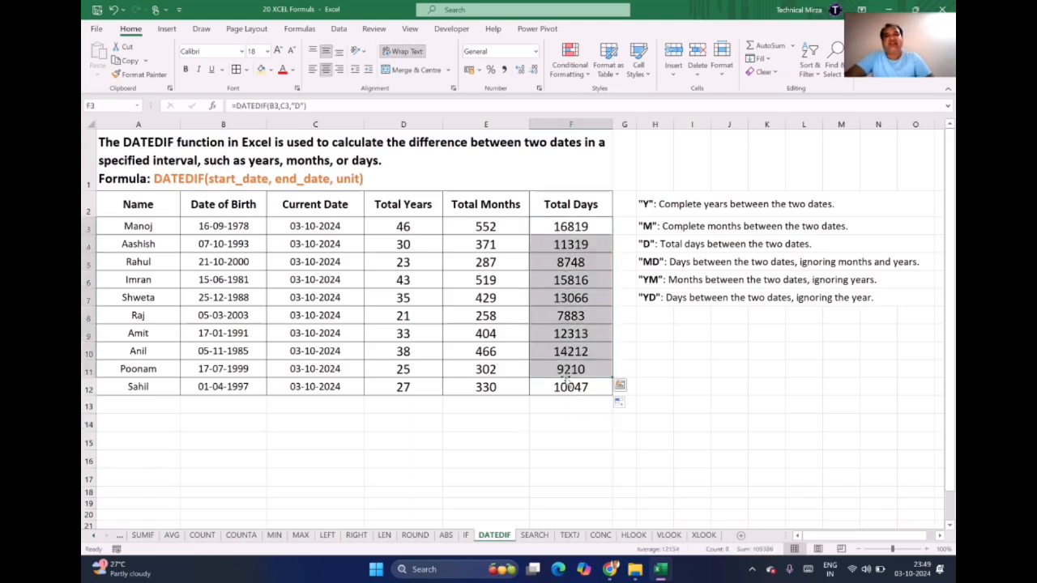
pyautogui.click(557, 316)
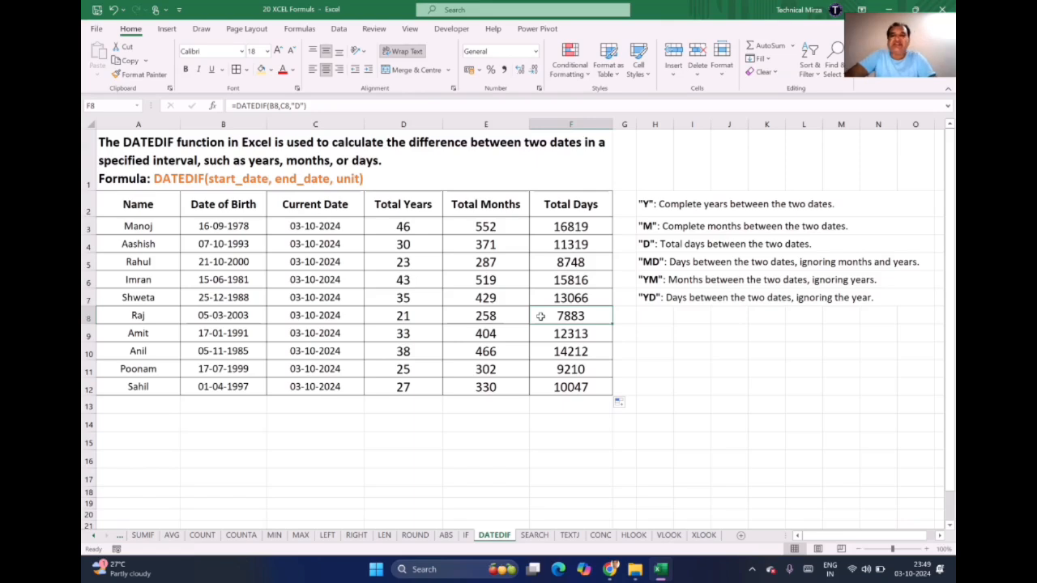
# Review the "MD" unit description and replace the Total Months formula in E3 with =DATEDIF(B3,C3,"MD").
pyautogui.click(657, 261)
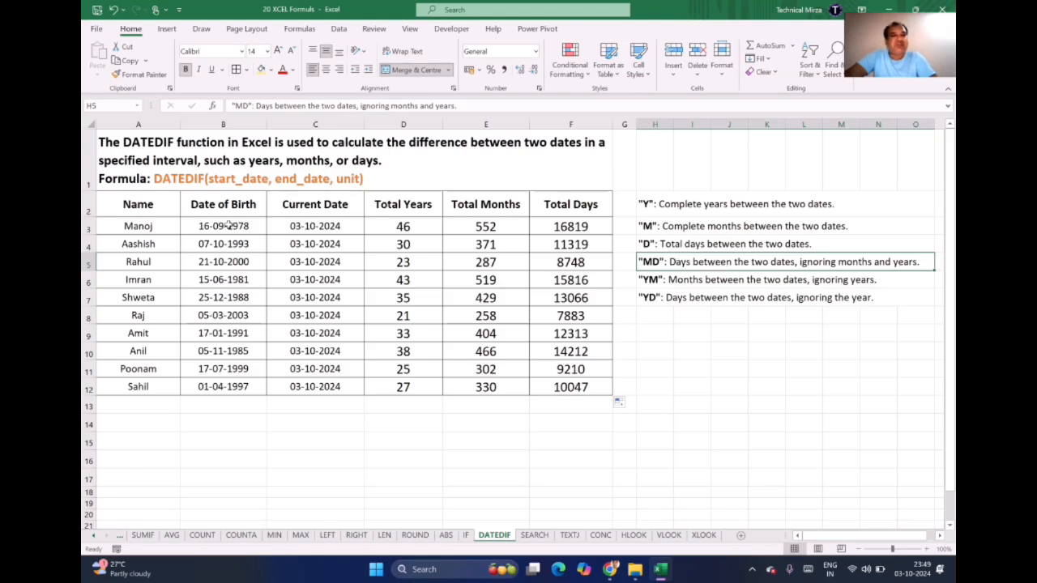
pyautogui.click(228, 226)
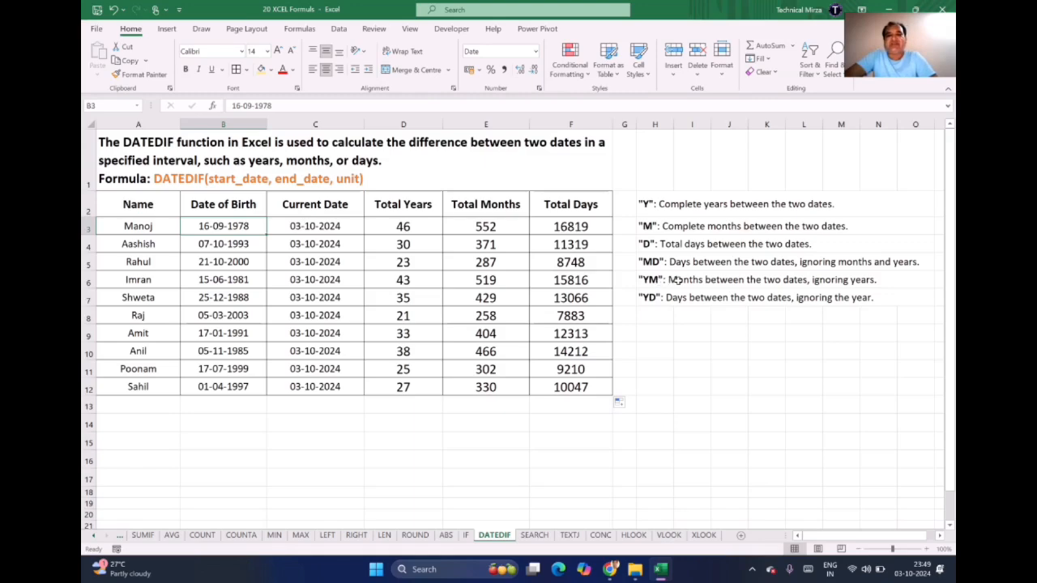
pyautogui.click(459, 226)
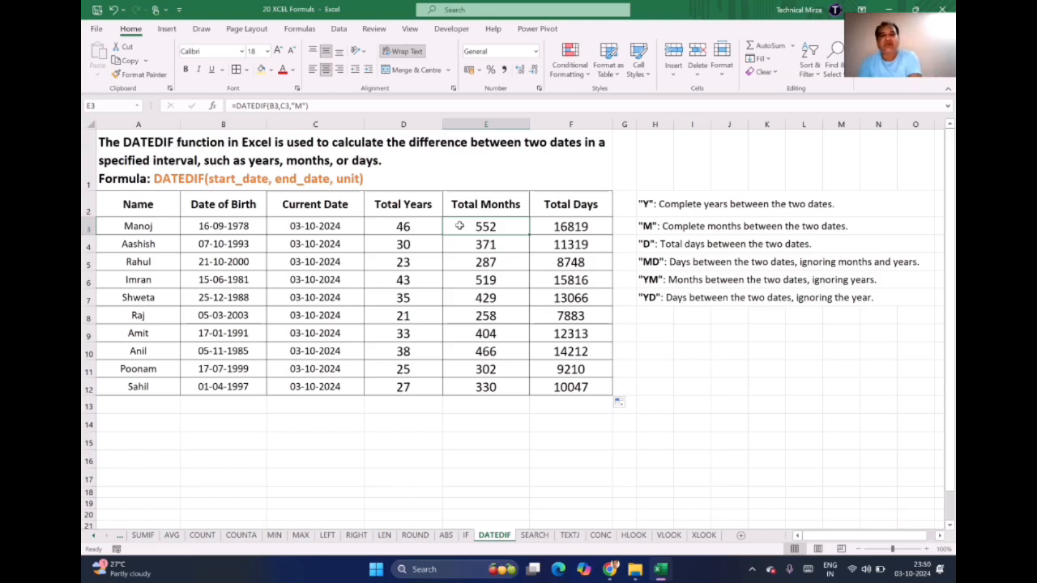
pyautogui.write('=')
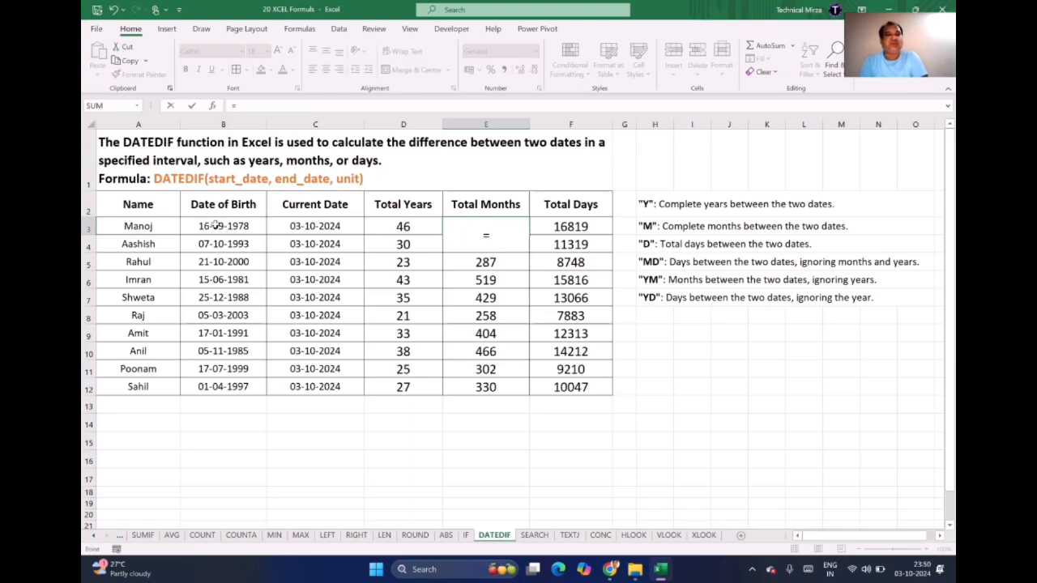
pyautogui.click(217, 227)
pyautogui.write(',')
pyautogui.press('BackSpace')
pyautogui.press('BackSpace')
pyautogui.write('datedif(')
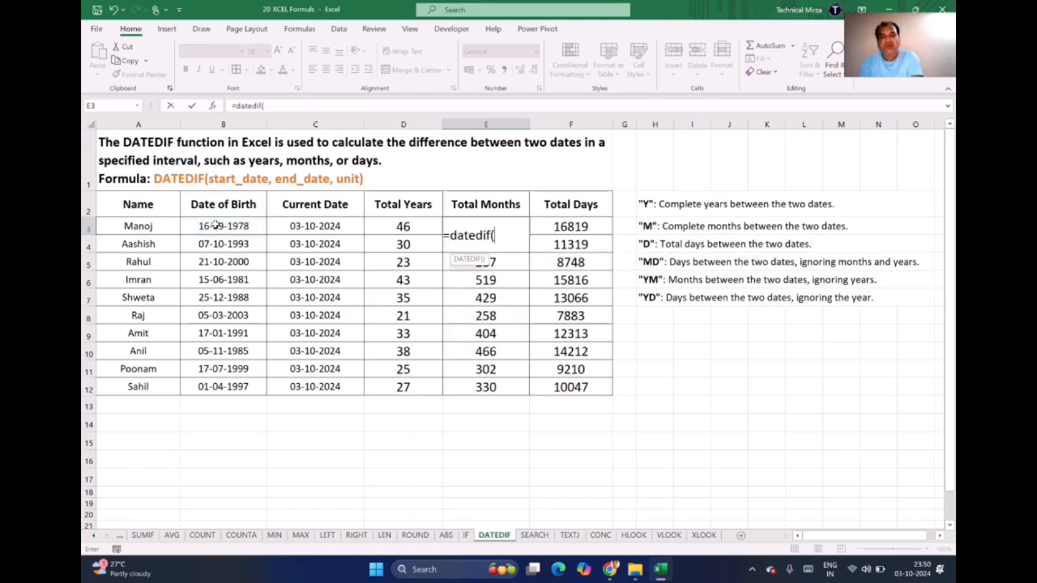
pyautogui.click(215, 227)
pyautogui.write(',')
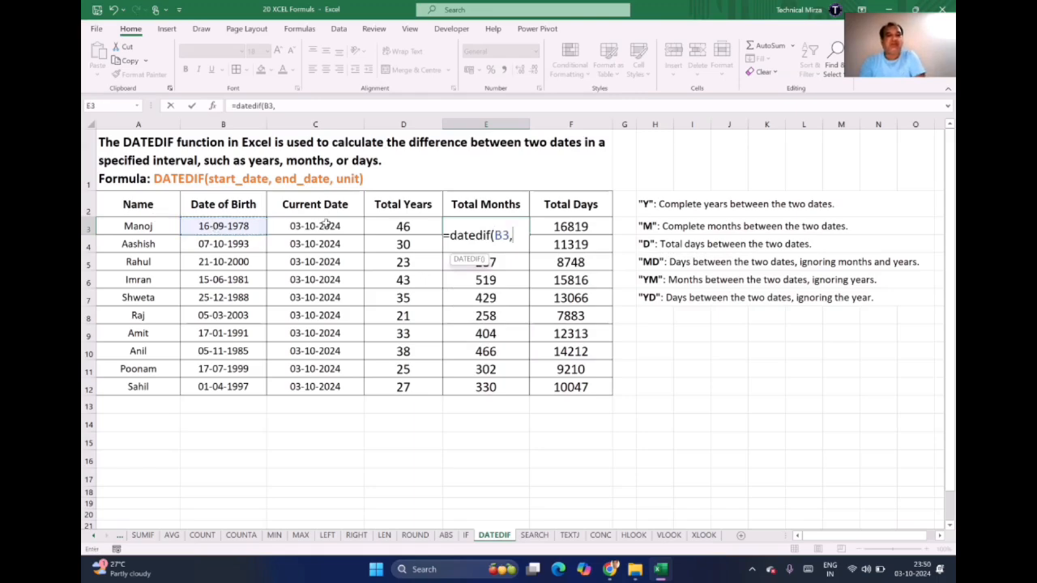
pyautogui.click(326, 226)
pyautogui.write(',')
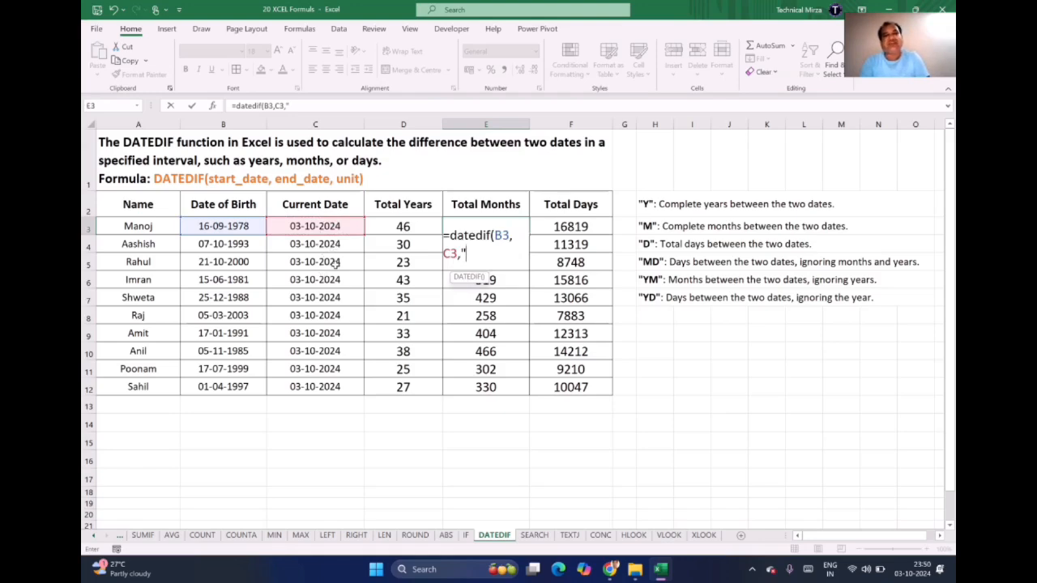
pyautogui.write('MD')
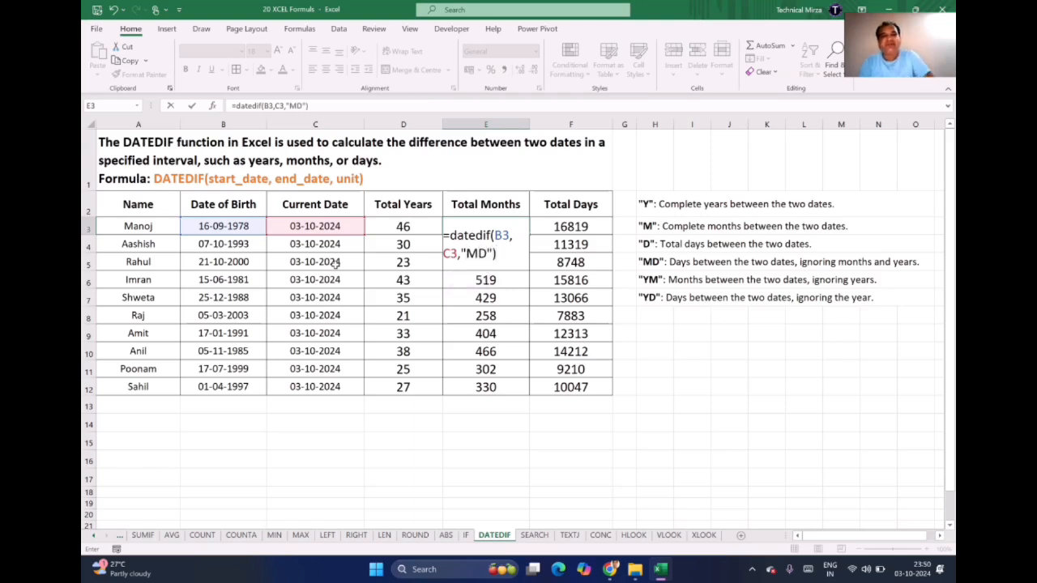
pyautogui.press('Return')
# Compare row 3's results and change the DATEDIF unit in Total Months cell E3 to "YM".
pyautogui.click(400, 227)
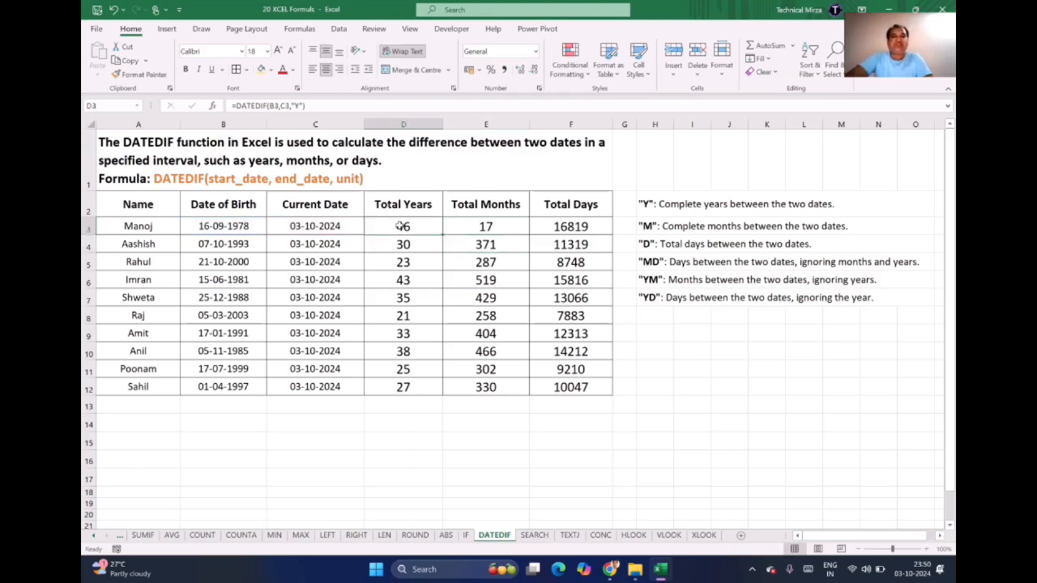
pyautogui.click(467, 229)
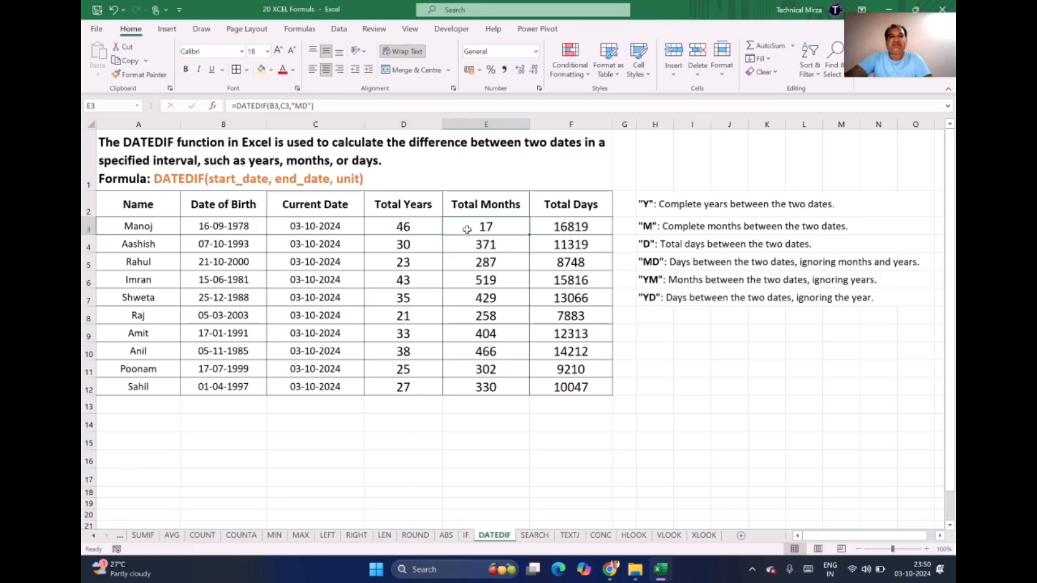
pyautogui.click(569, 227)
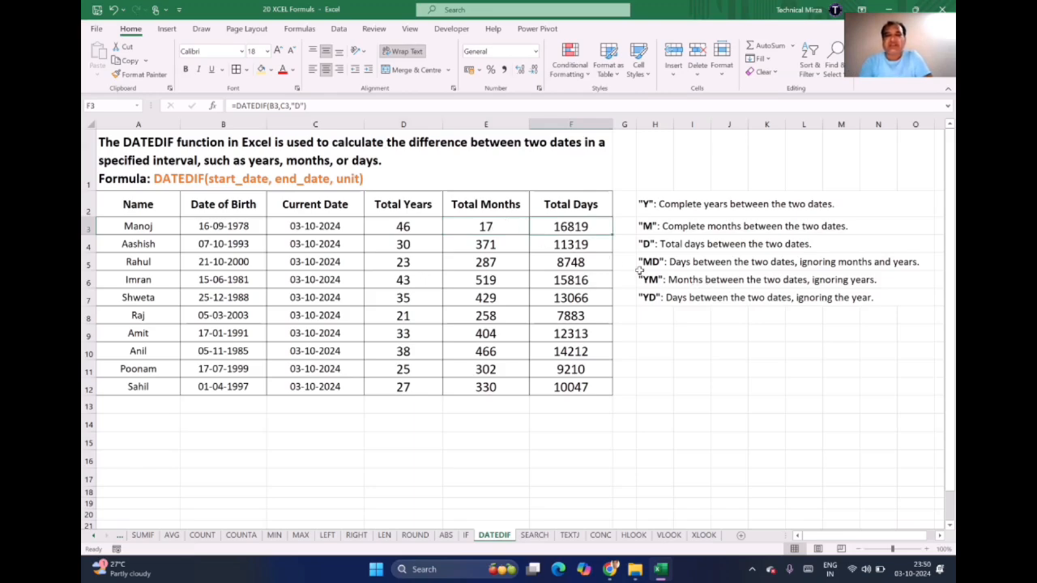
pyautogui.click(508, 228)
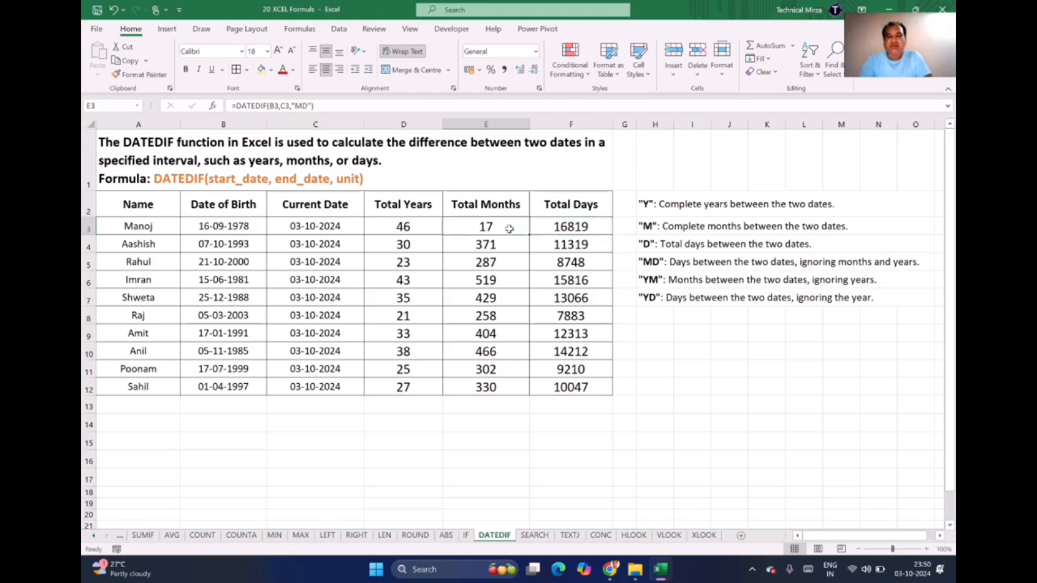
pyautogui.click(307, 104)
pyautogui.press('BackSpace')
pyautogui.press('BackSpace')
pyautogui.write('YM')
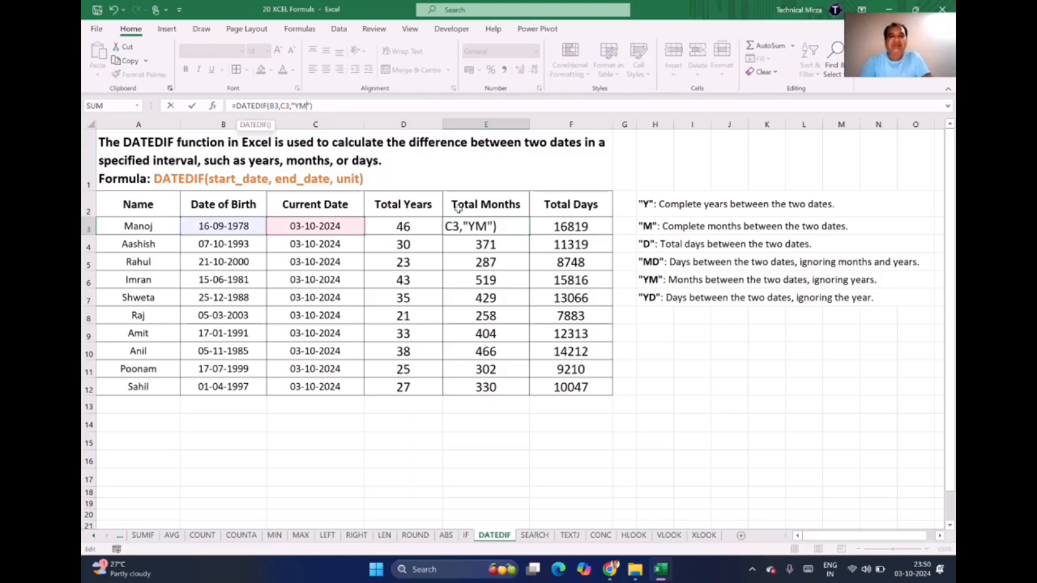
pyautogui.press('Return')
pyautogui.doubleClick(508, 232)
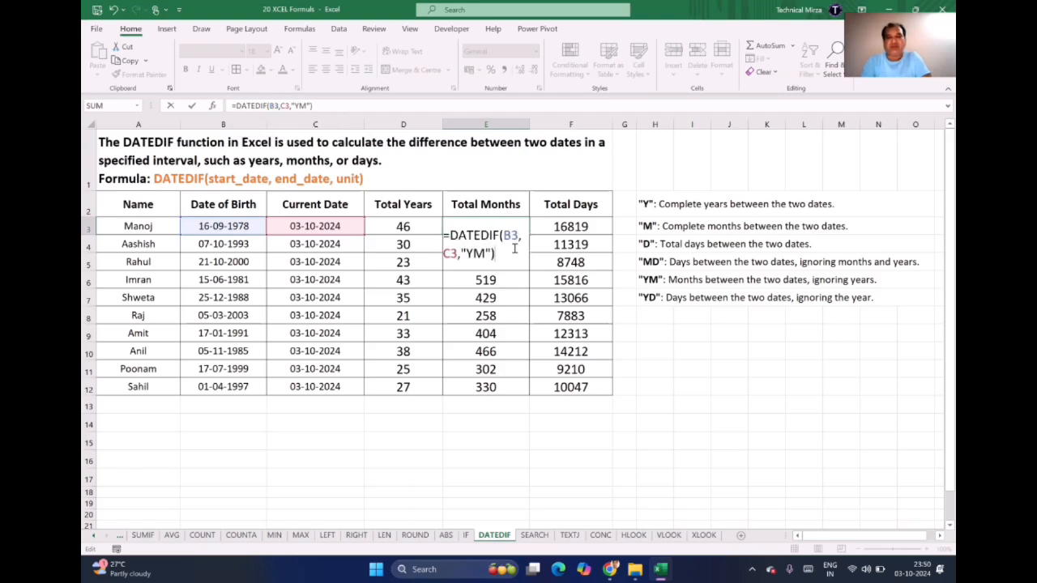
pyautogui.press('Return')
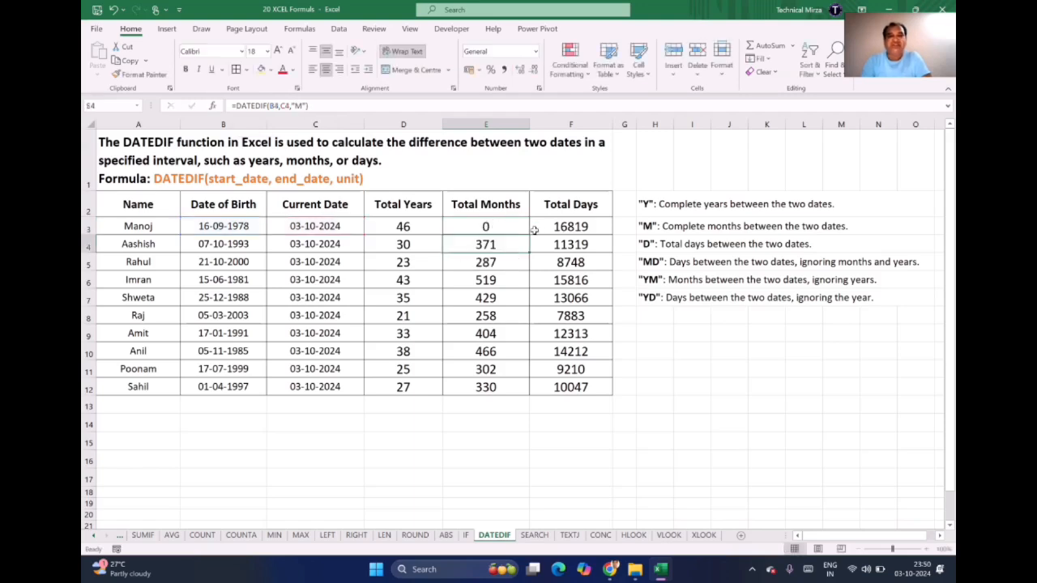
# Change the DATEDIF unit in Total Days cell F3 to "MD" and compare row 3's years, months and days.
pyautogui.click(557, 227)
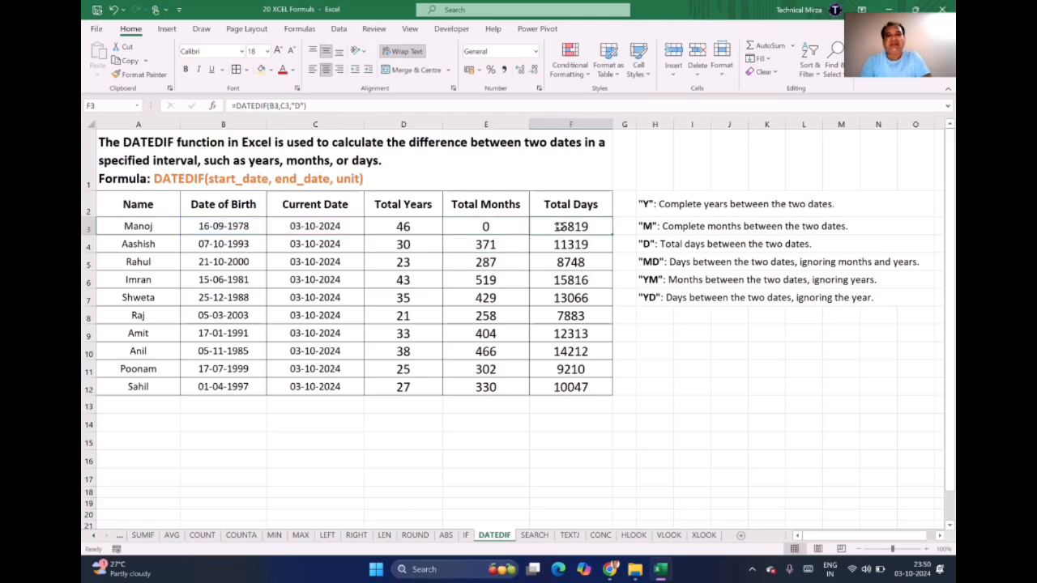
pyautogui.doubleClick(559, 227)
pyautogui.press('BackSpace')
pyautogui.write('MD')
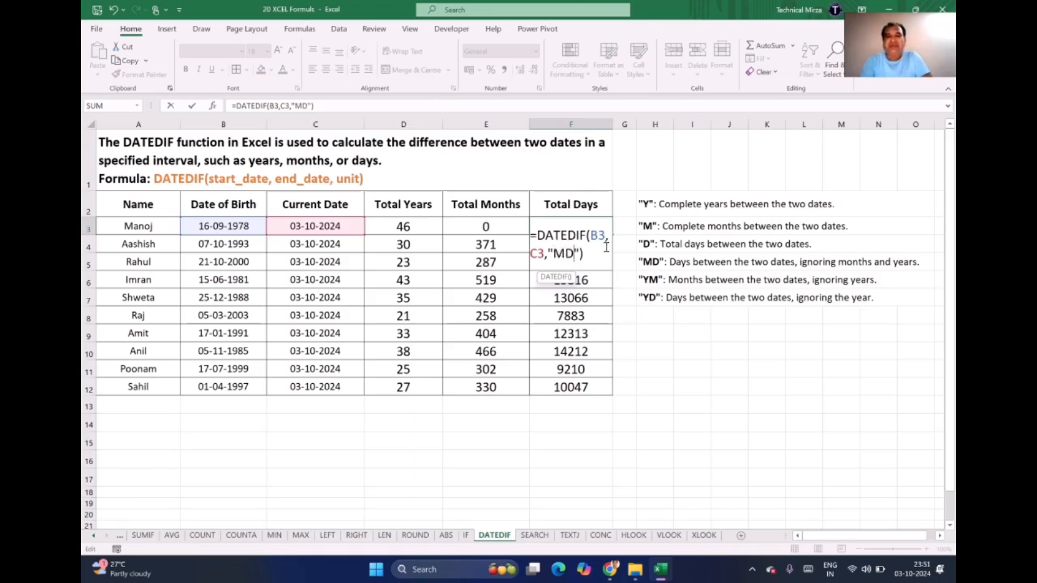
pyautogui.press('Return')
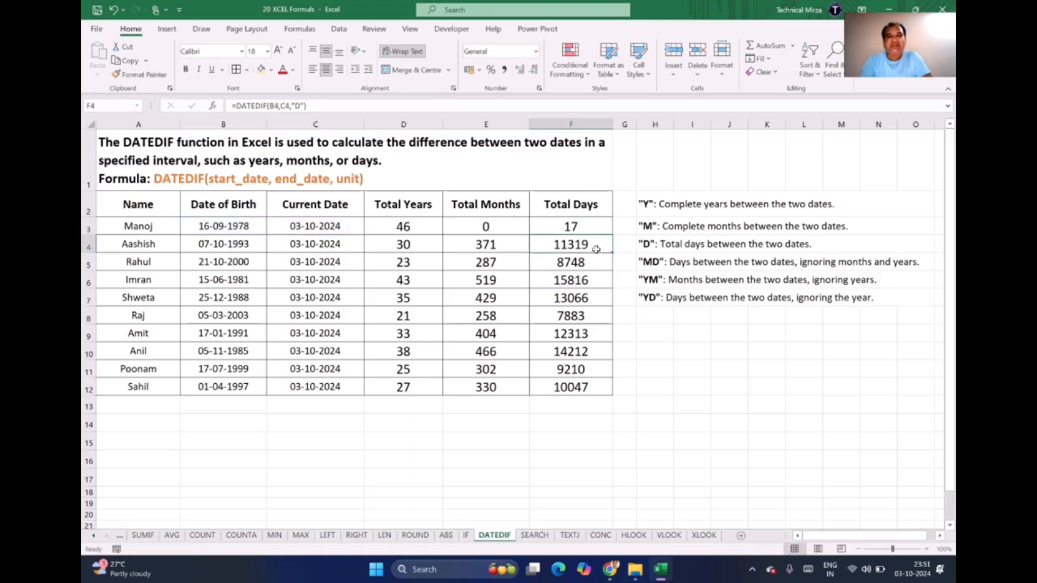
pyautogui.click(402, 230)
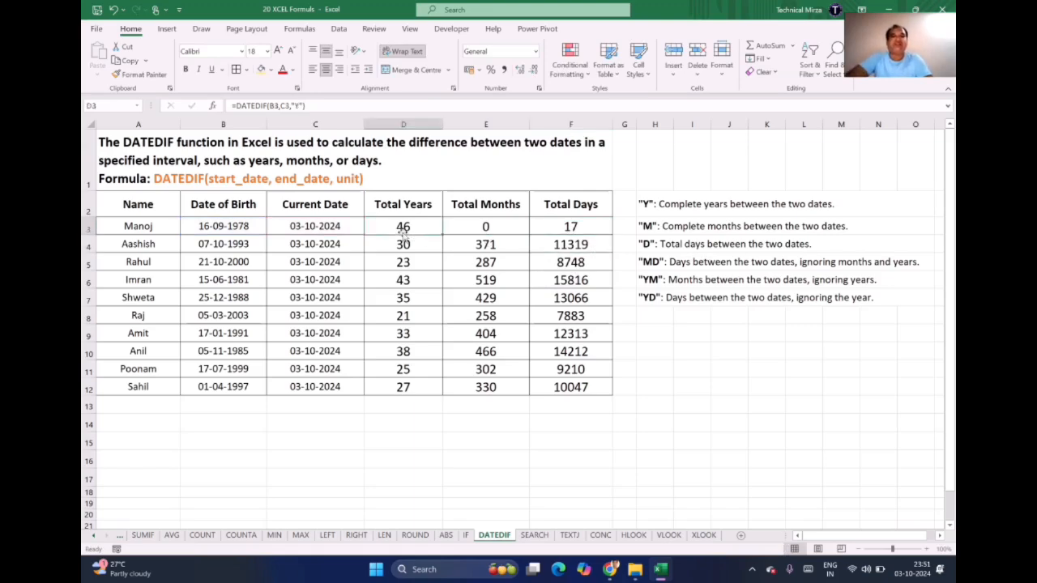
pyautogui.click(476, 228)
pyautogui.click(558, 227)
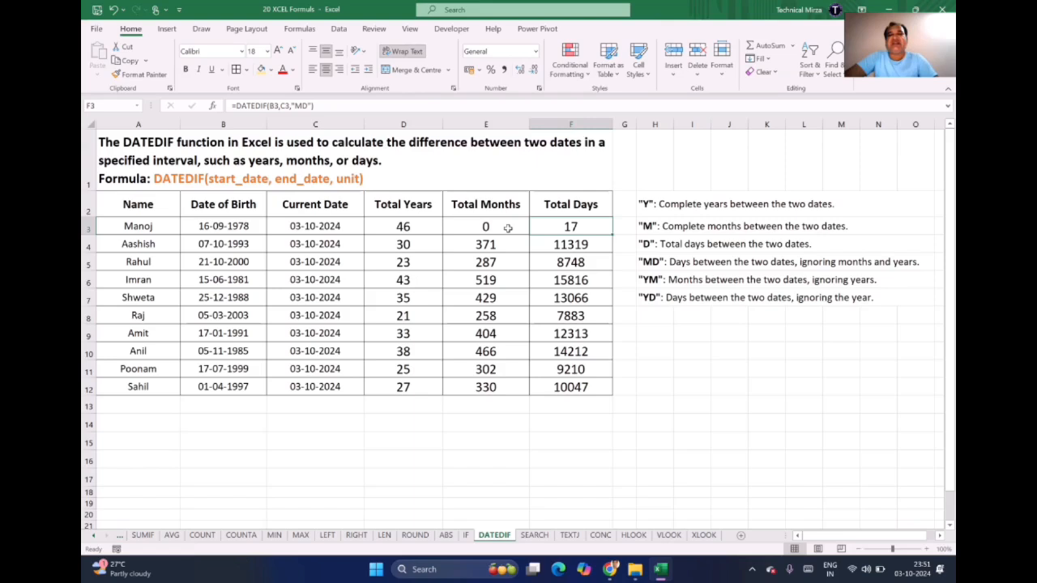
# Review the "MD", "YM" and "YD" unit descriptions and copy the formulas in D3:F3 down through row 12.
pyautogui.click(648, 260)
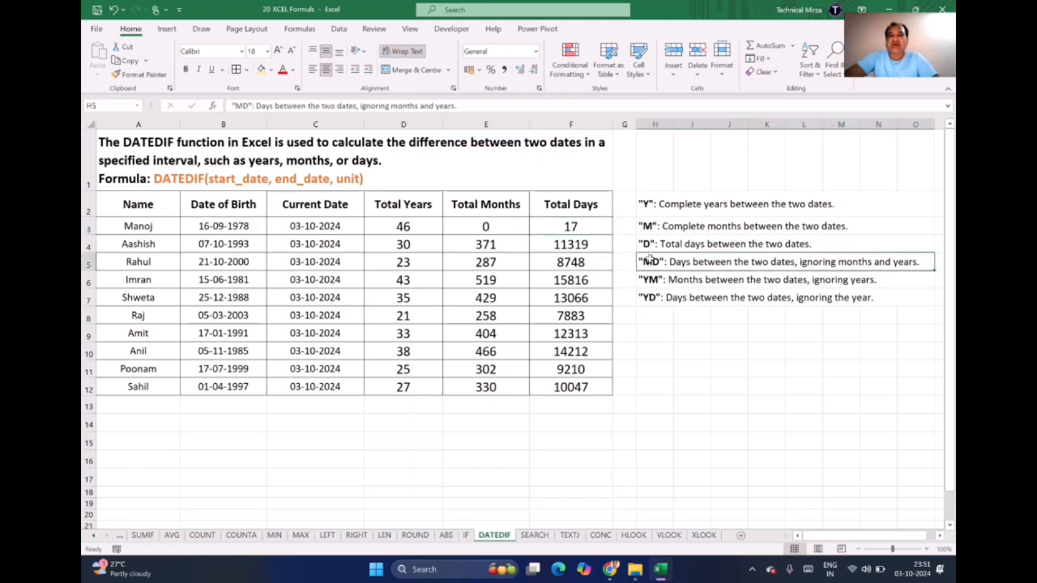
pyautogui.click(652, 277)
pyautogui.click(650, 297)
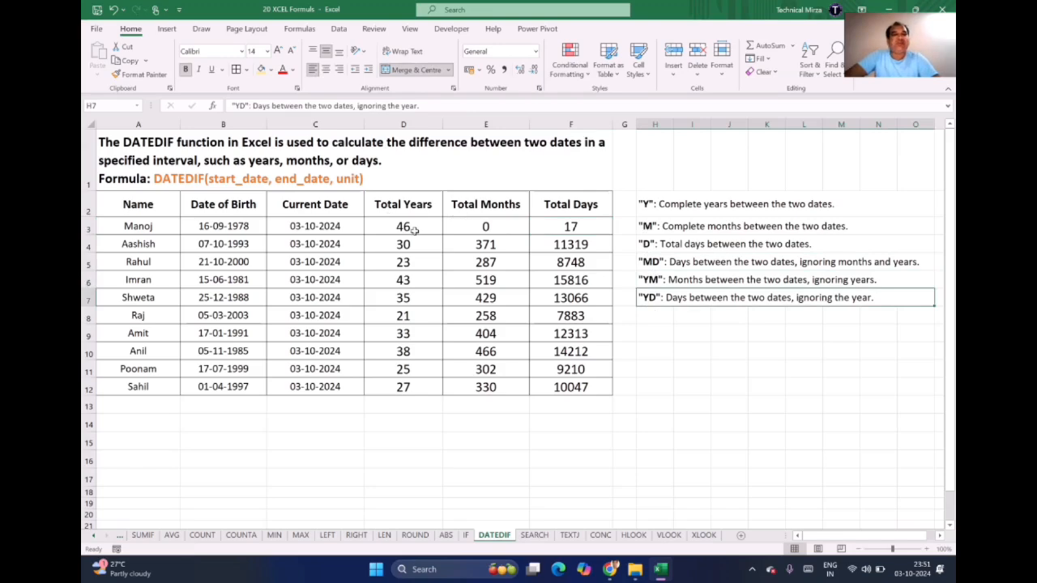
pyautogui.moveTo(413, 230); pyautogui.dragTo(613, 398)
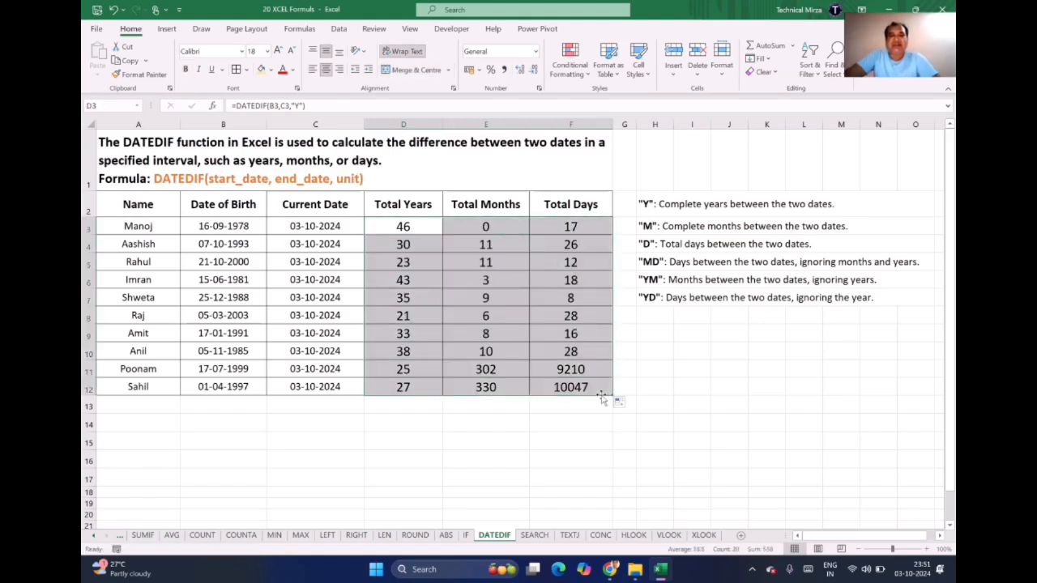
pyautogui.click(476, 318)
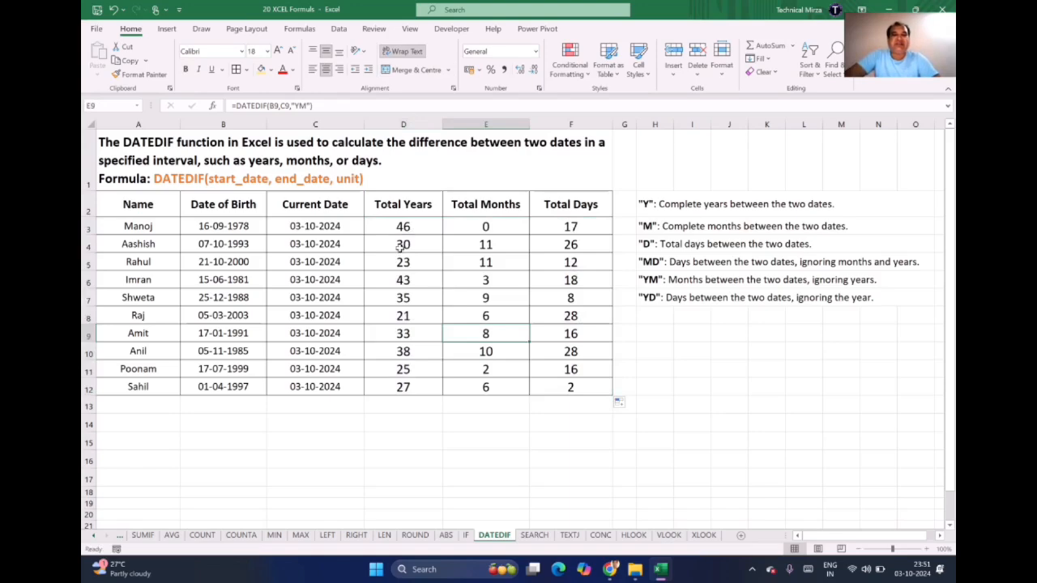
# Go over the years, months and days results in rows 4 and 5, and open the SEARCH sheet.
pyautogui.click(404, 249)
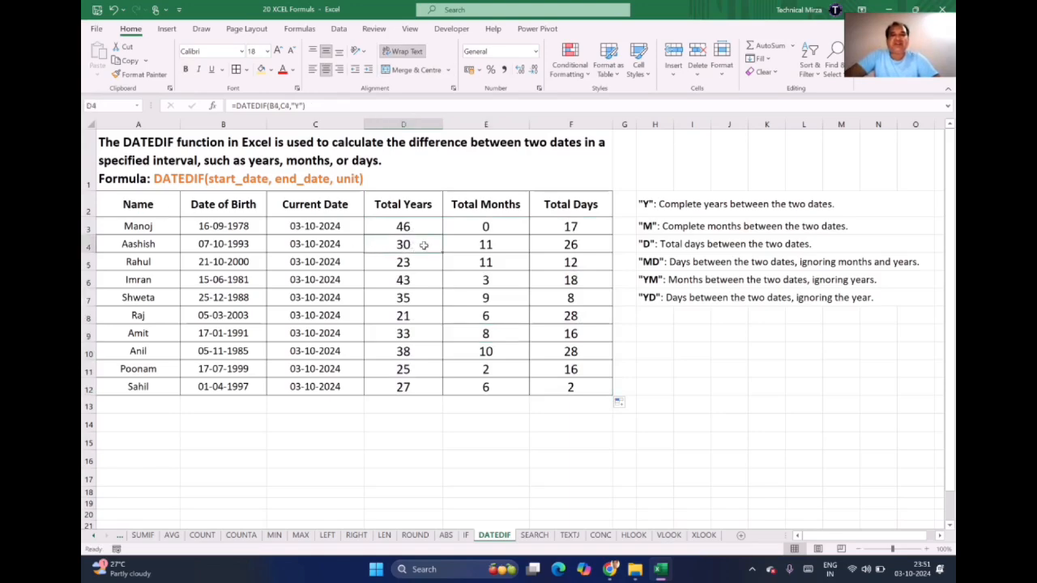
pyautogui.click(477, 247)
pyautogui.click(558, 248)
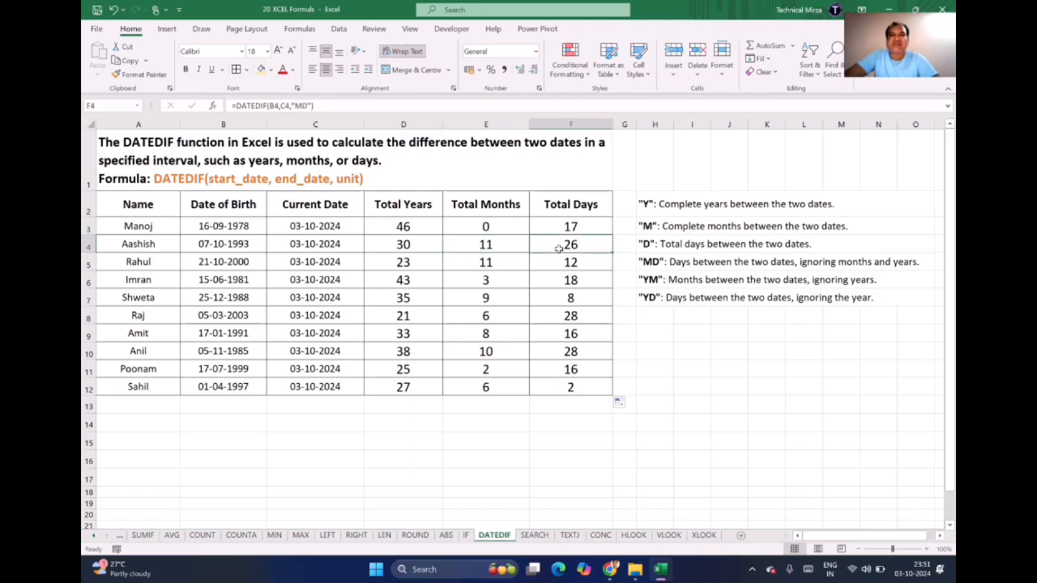
pyautogui.click(402, 265)
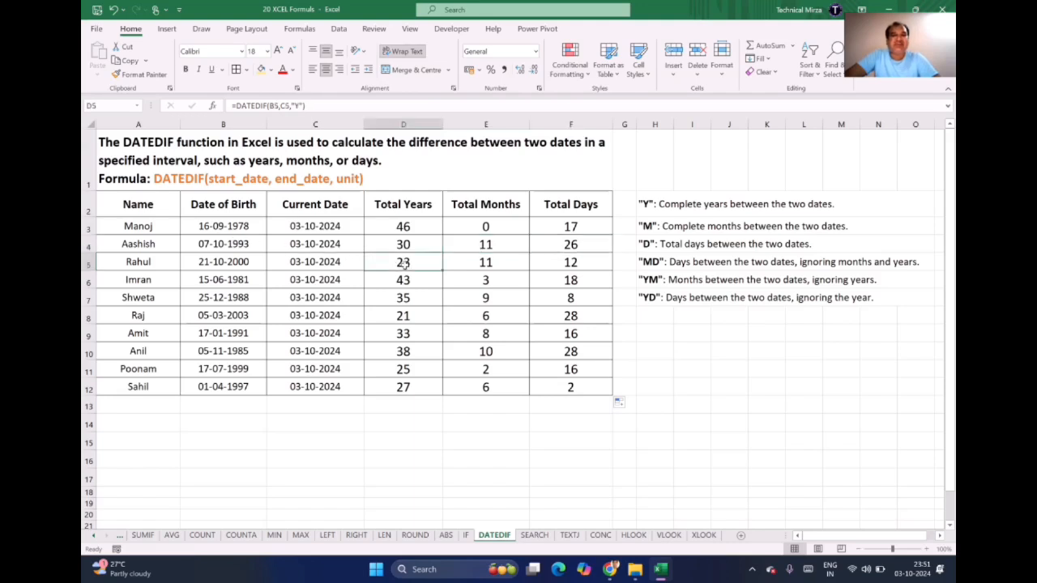
pyautogui.click(490, 262)
pyautogui.click(561, 267)
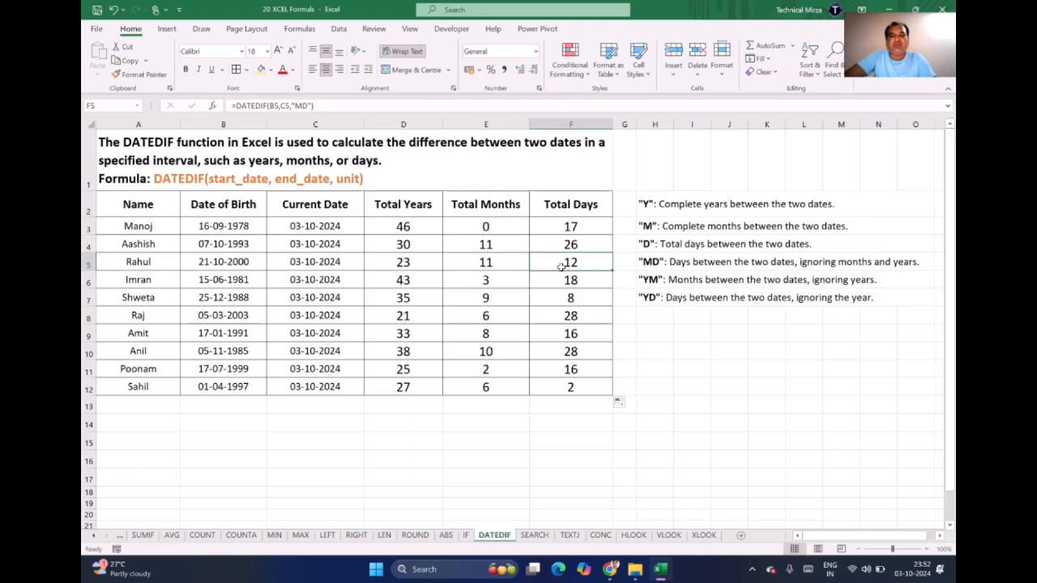
pyautogui.click(534, 538)
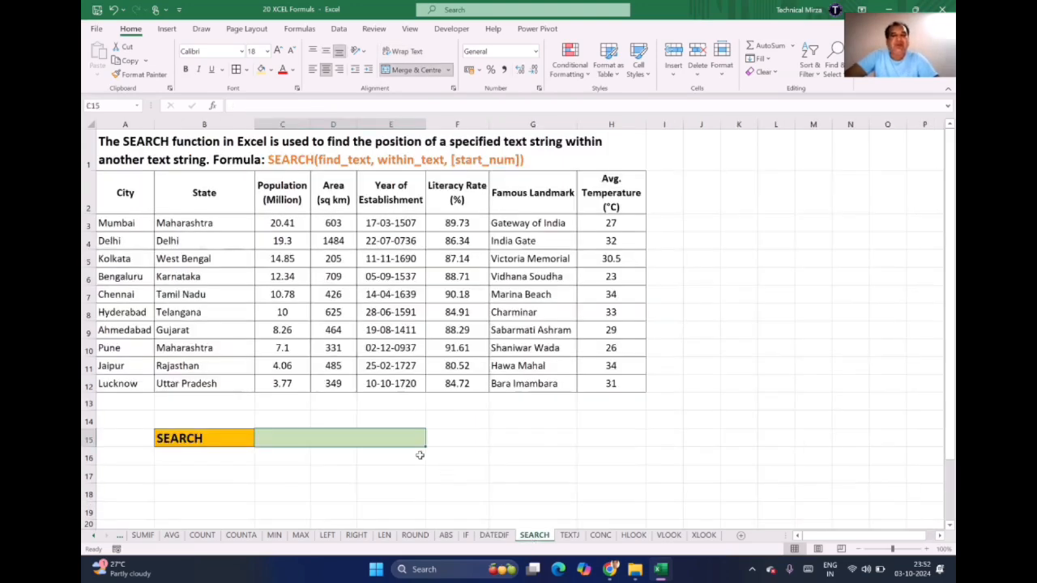
# Enter =SEARCH("e",A9) in the green merged cell C15 to find the letter's position in the city name Ahmedabad.
pyautogui.click(289, 474)
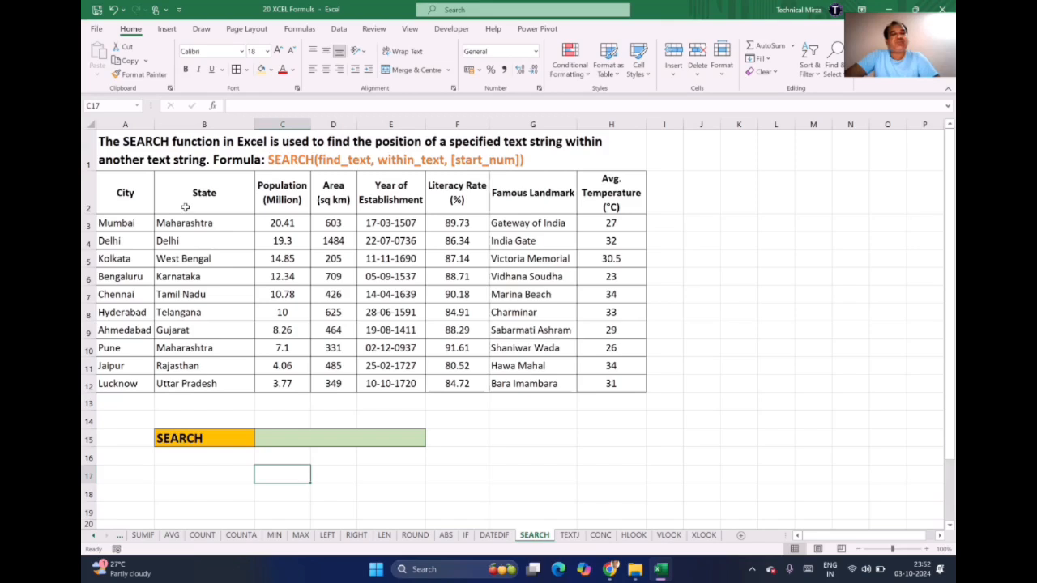
pyautogui.click(132, 143)
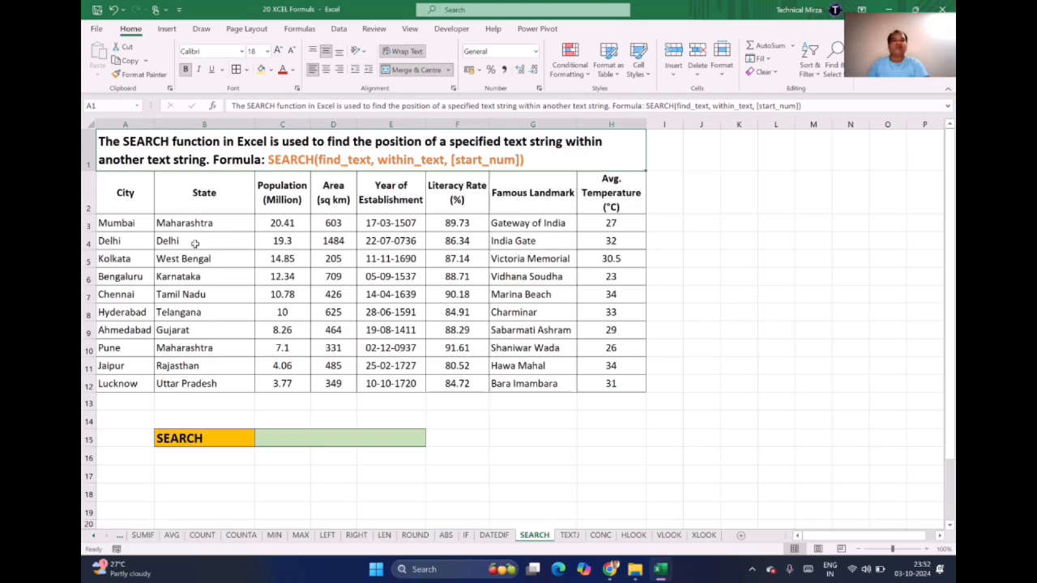
pyautogui.doubleClick(298, 439)
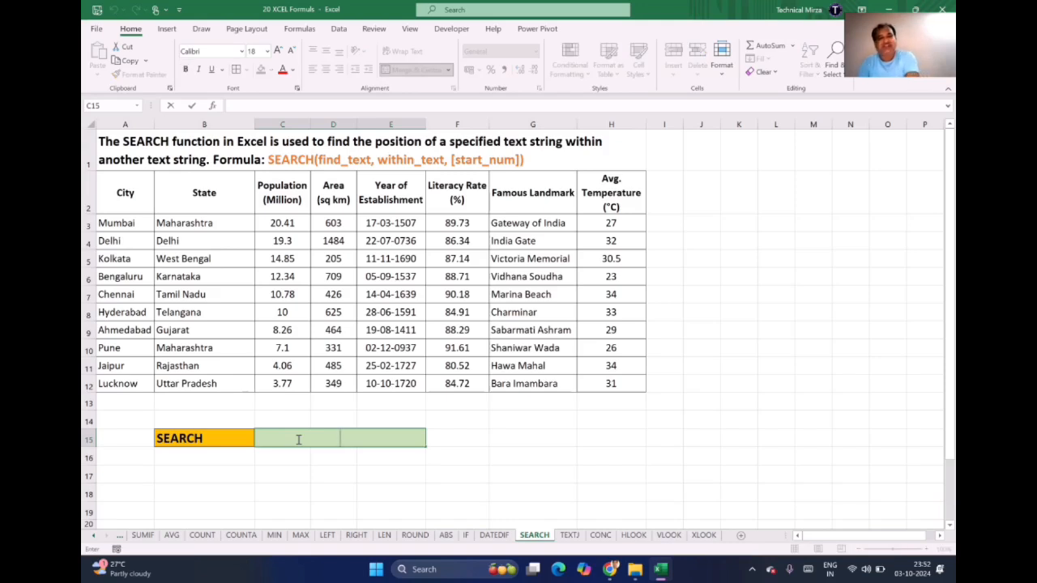
pyautogui.write('=')
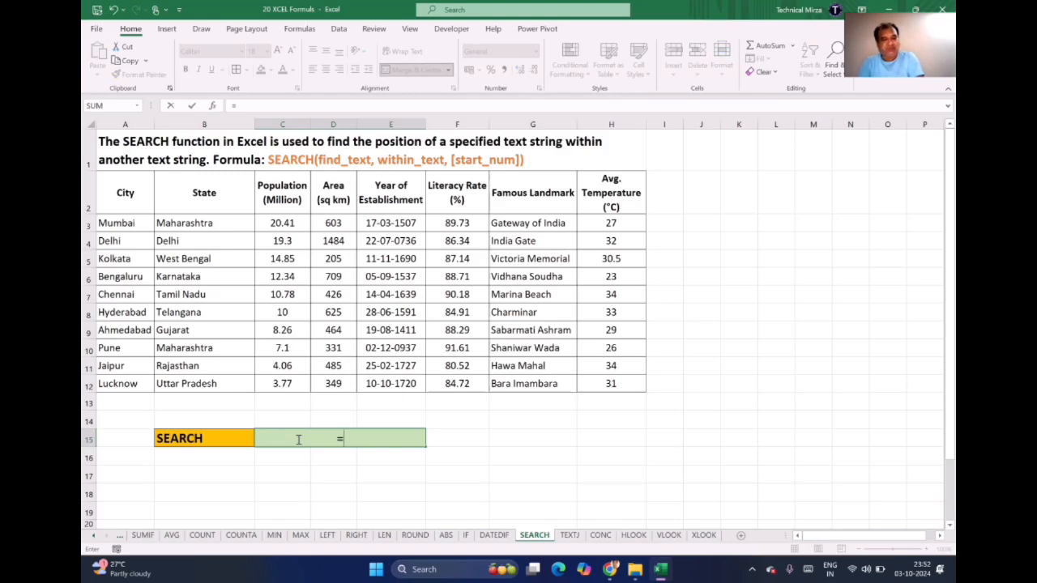
pyautogui.write('search(')
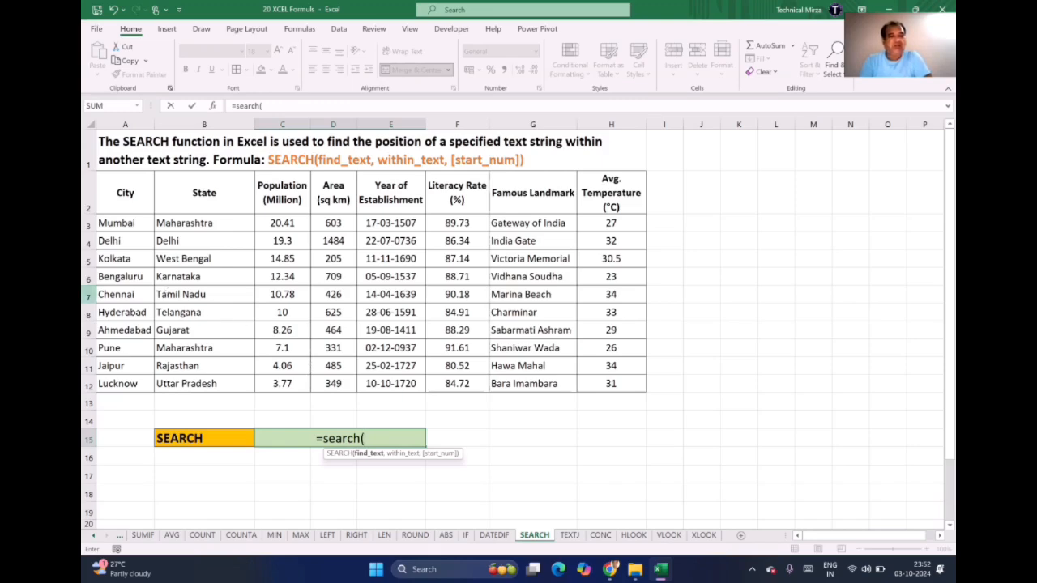
pyautogui.write('"')
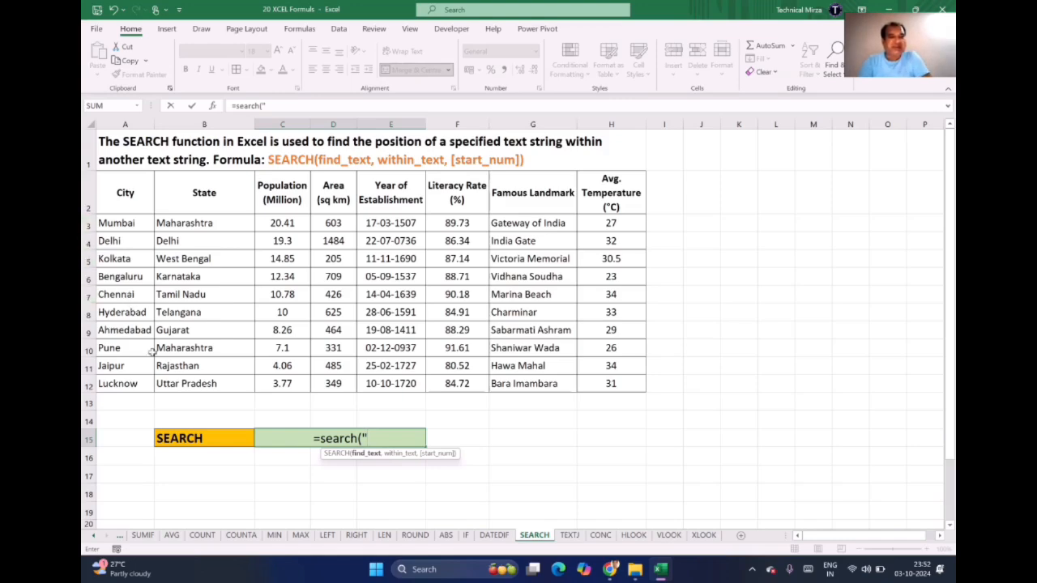
pyautogui.write('e')
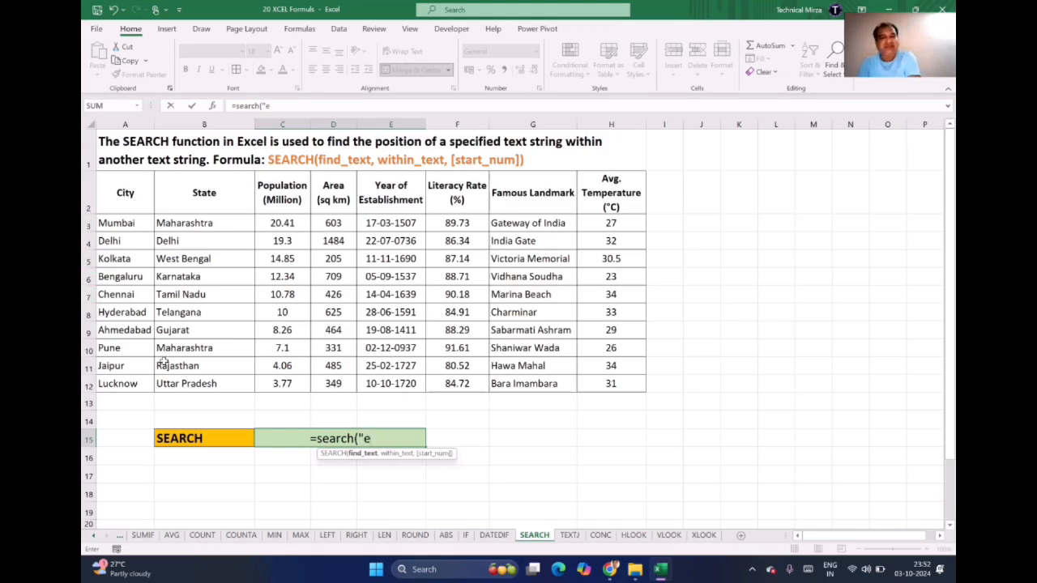
pyautogui.write('"')
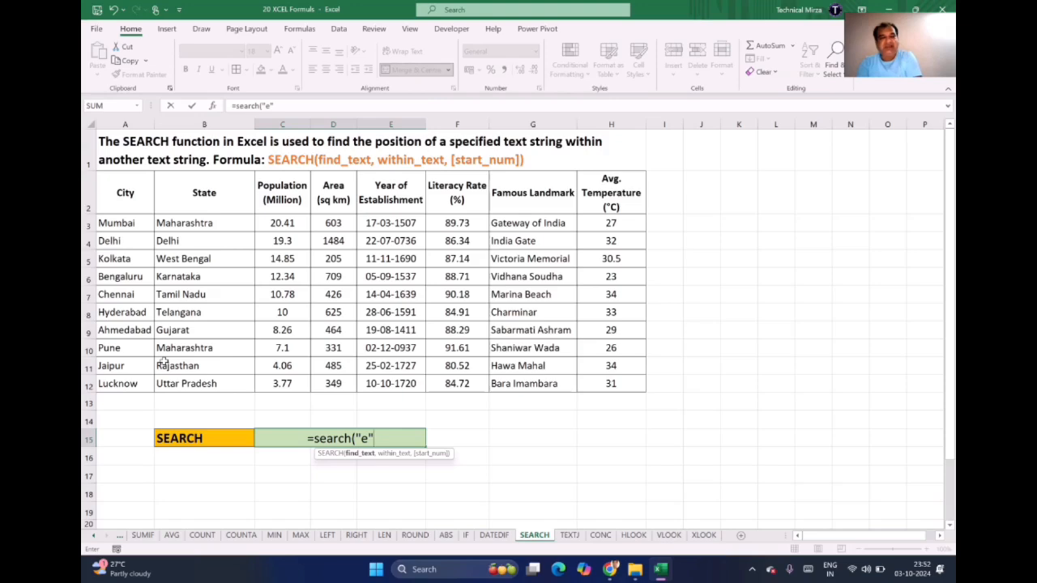
pyautogui.write(',')
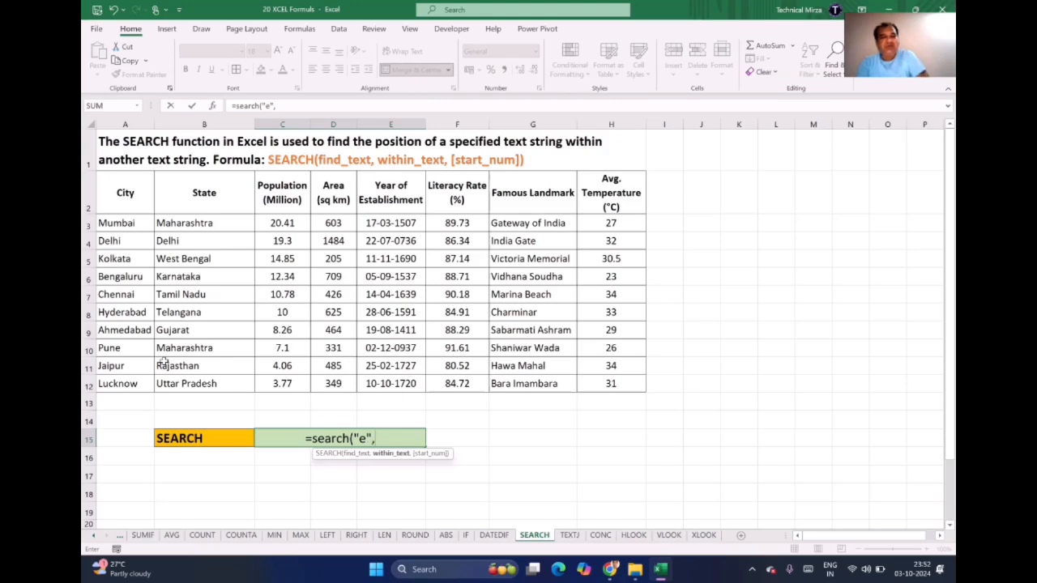
pyautogui.click(127, 334)
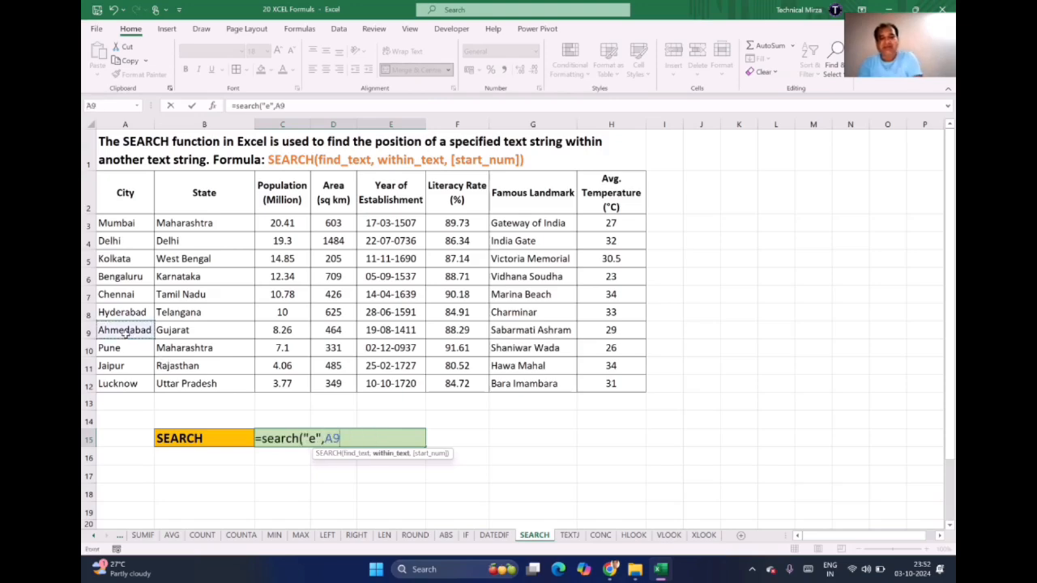
pyautogui.write(')')
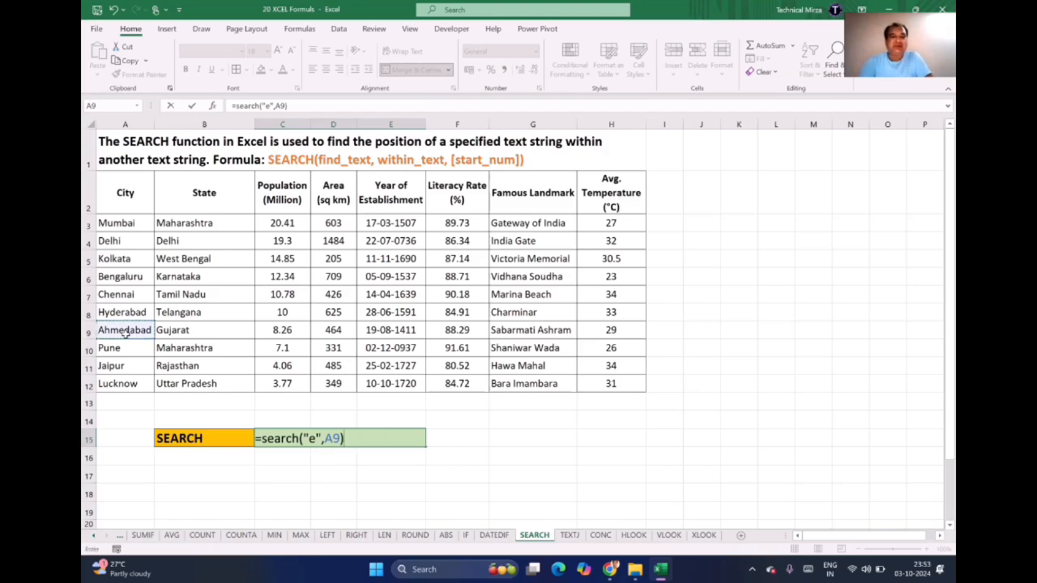
pyautogui.press('BackSpace')
pyautogui.write(',')
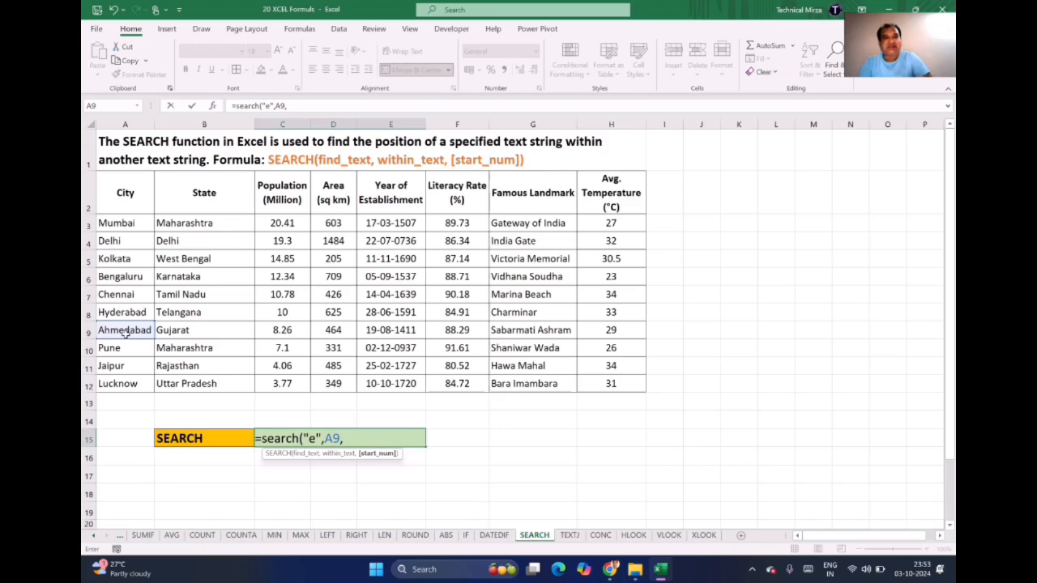
pyautogui.press('BackSpace')
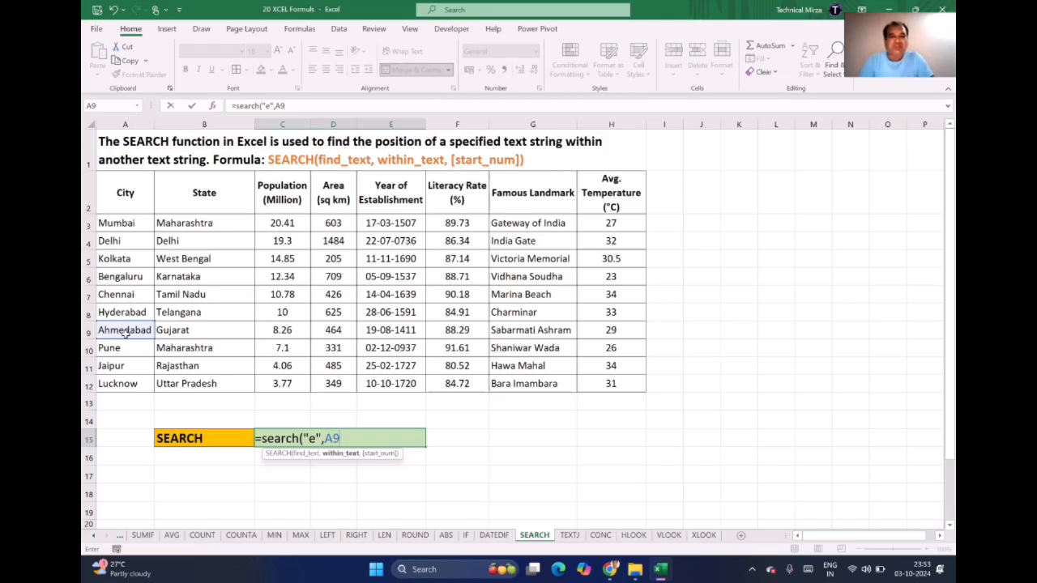
pyautogui.write(')')
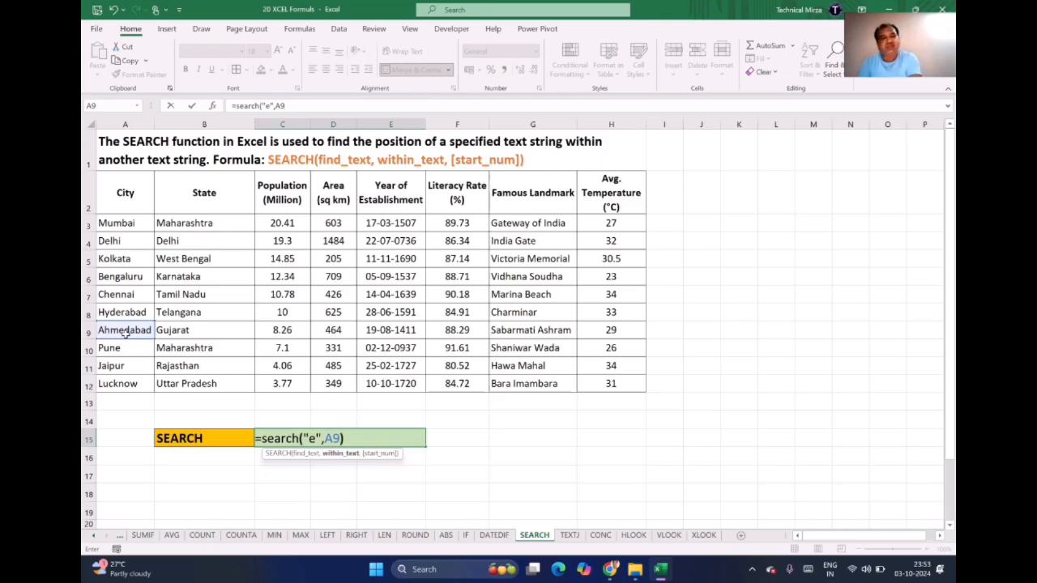
pyautogui.press('Return')
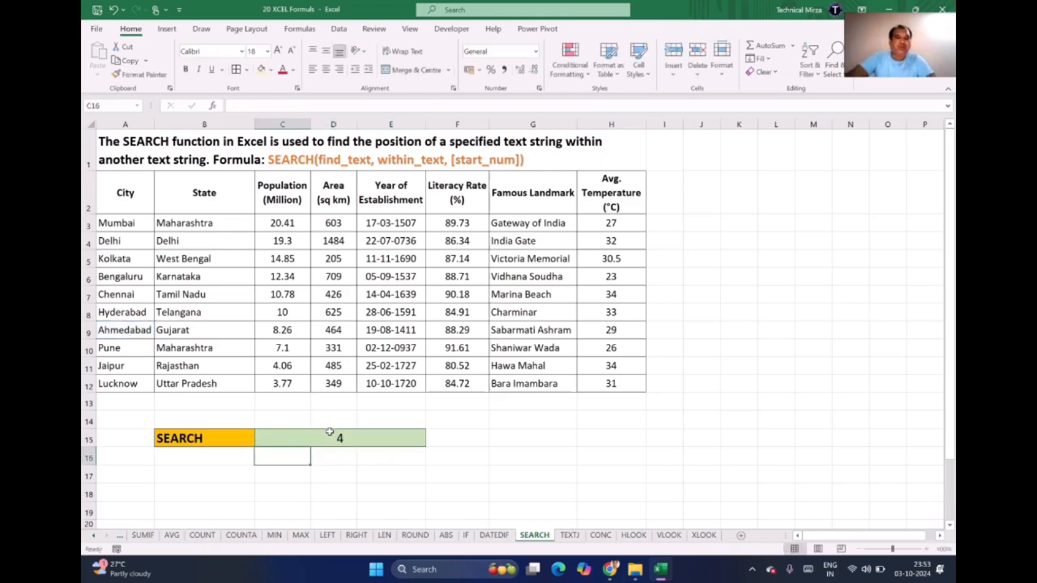
# Review the formula in C15, then replace its arguments to make it =SEARCH("a",G12), searching the landmark Bara Imambara.
pyautogui.click(332, 436)
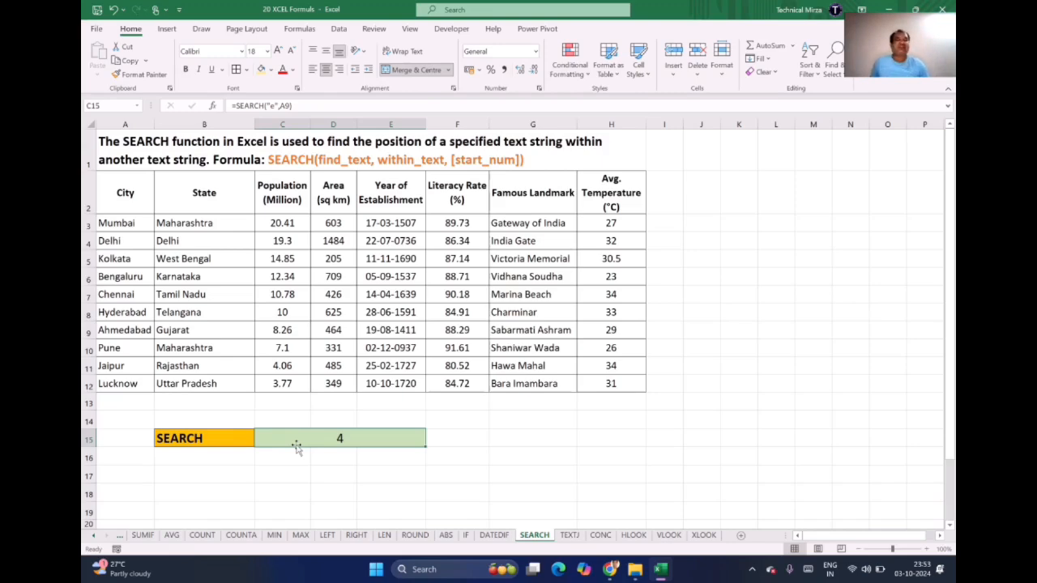
pyautogui.doubleClick(354, 439)
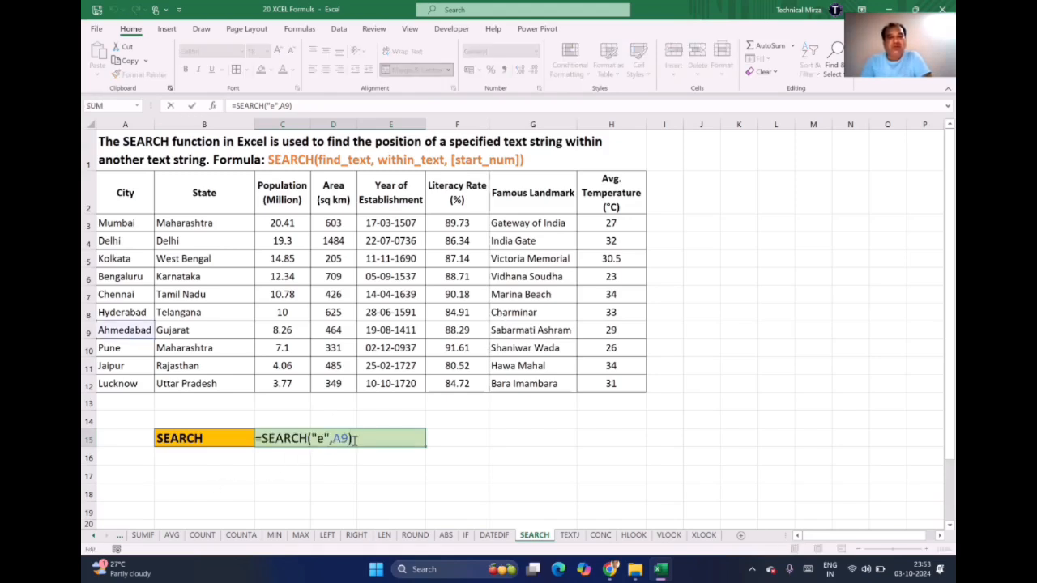
pyautogui.click(321, 438)
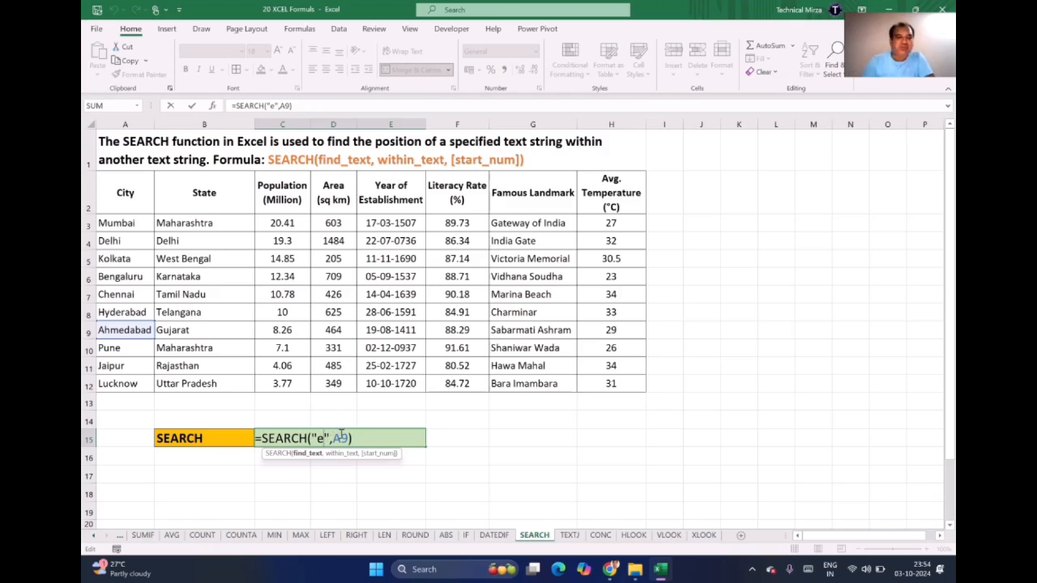
pyautogui.press('BackSpace')
pyautogui.press('BackSpace')
pyautogui.press('BackSpace')
pyautogui.press('BackSpace')
pyautogui.press('BackSpace')
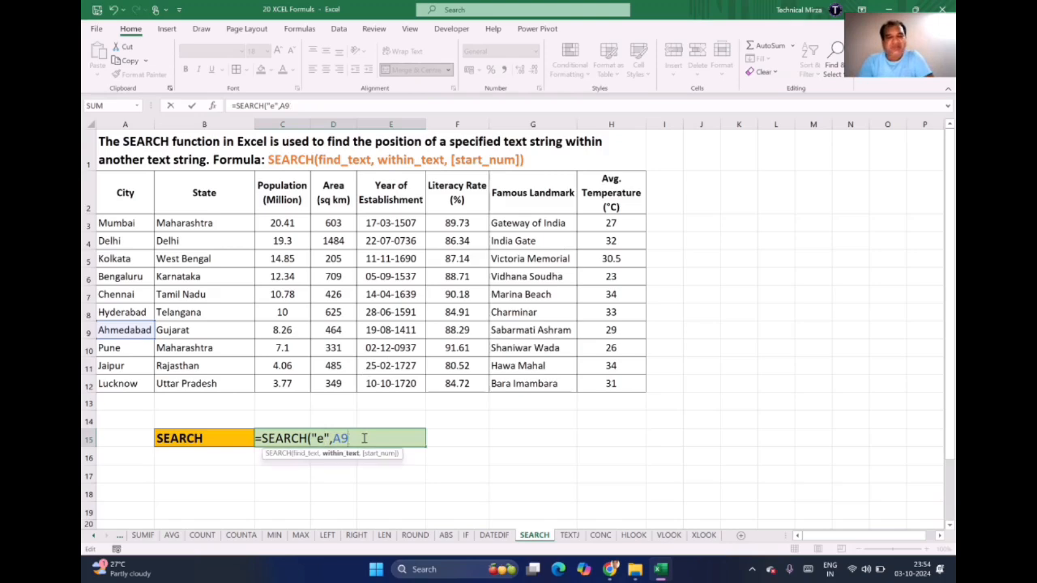
pyautogui.press('BackSpace')
pyautogui.press('BackSpace')
pyautogui.press('BackSpace')
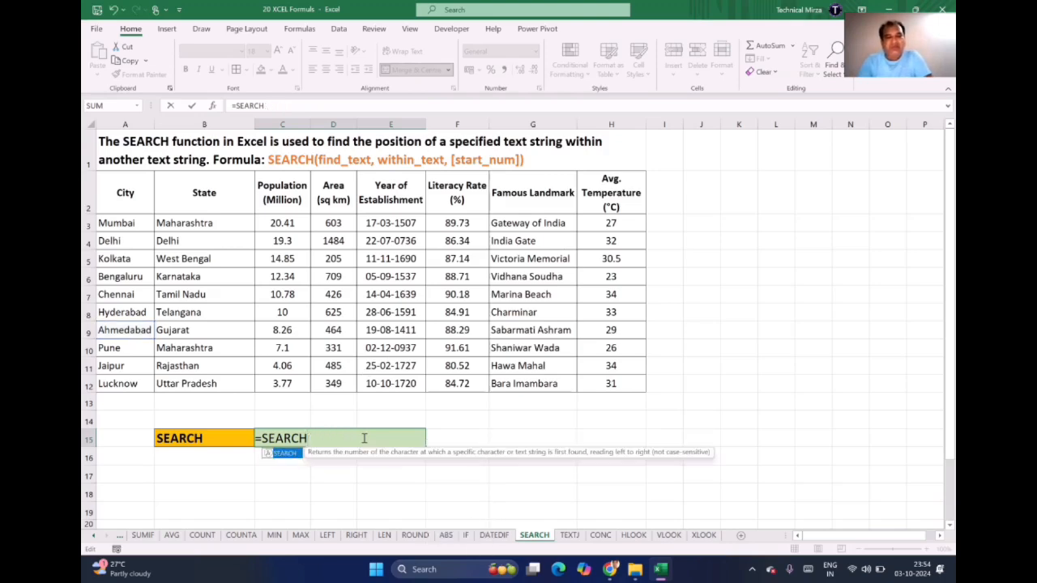
pyautogui.write('("')
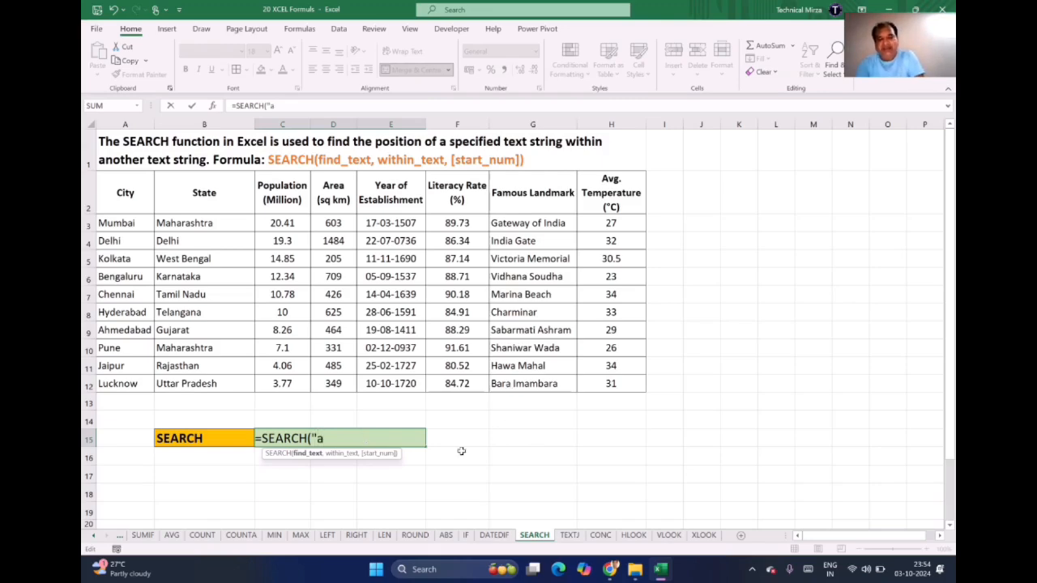
pyautogui.write('a",')
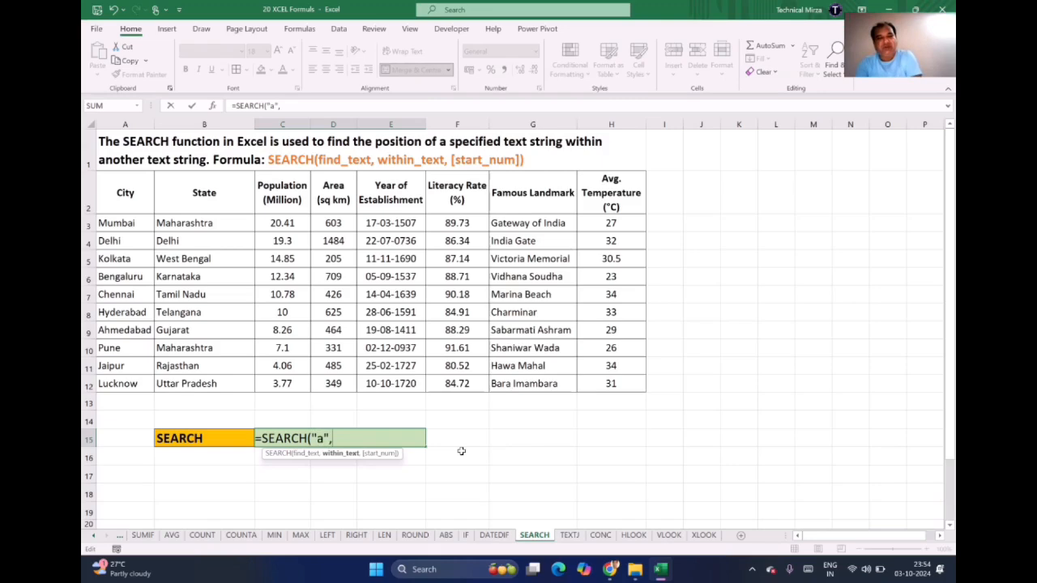
pyautogui.click(524, 386)
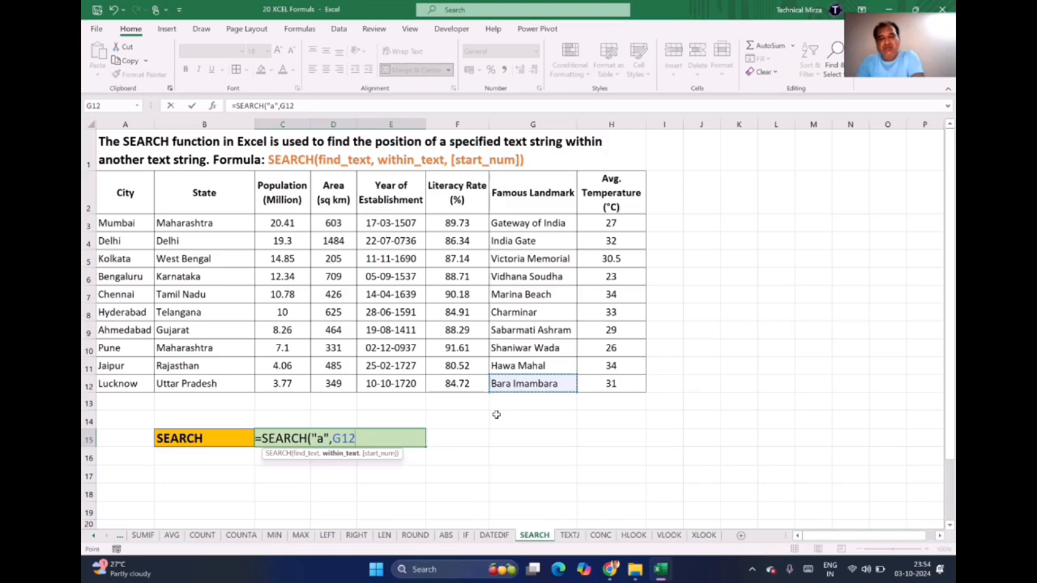
pyautogui.write(')')
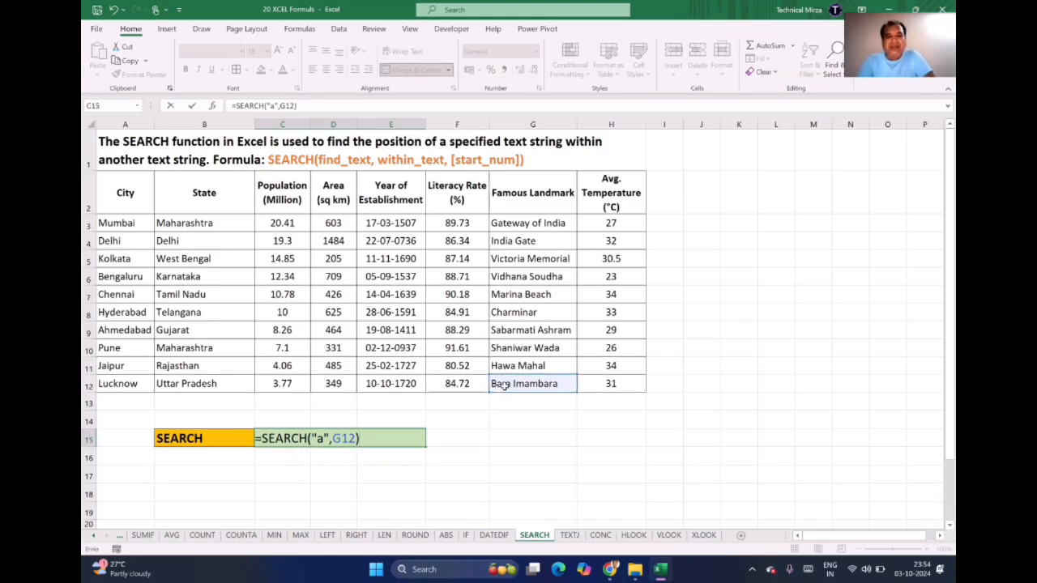
pyautogui.press('Return')
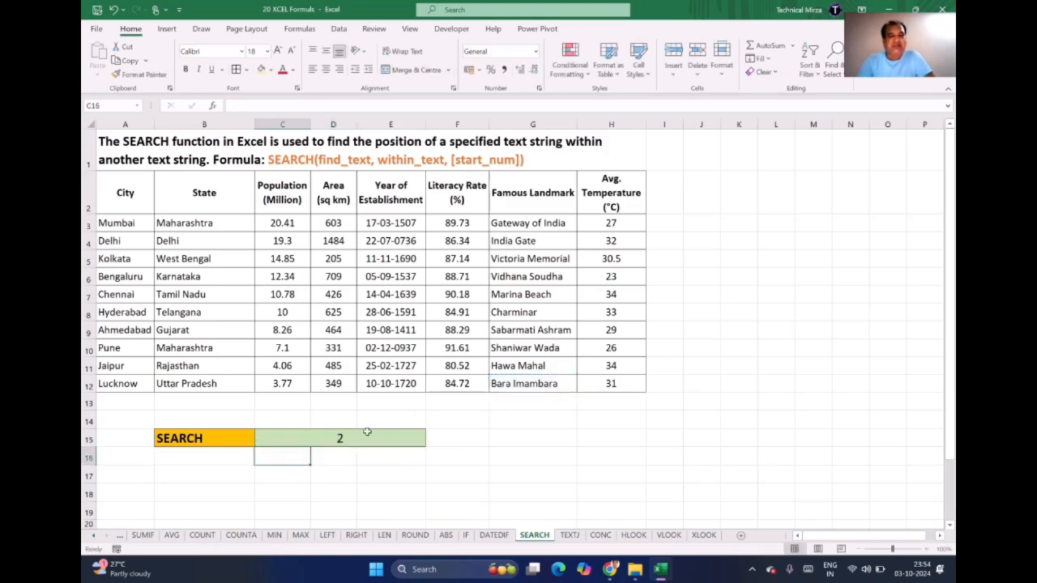
# Add a start position of 3 as the third argument of the SEARCH formula in C15.
pyautogui.doubleClick(343, 439)
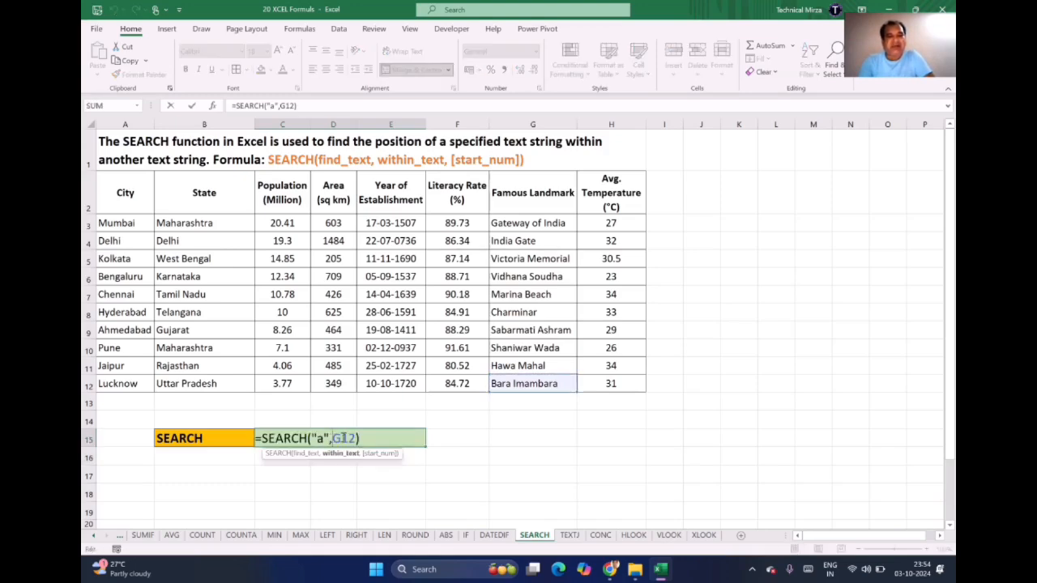
pyautogui.write(',3')
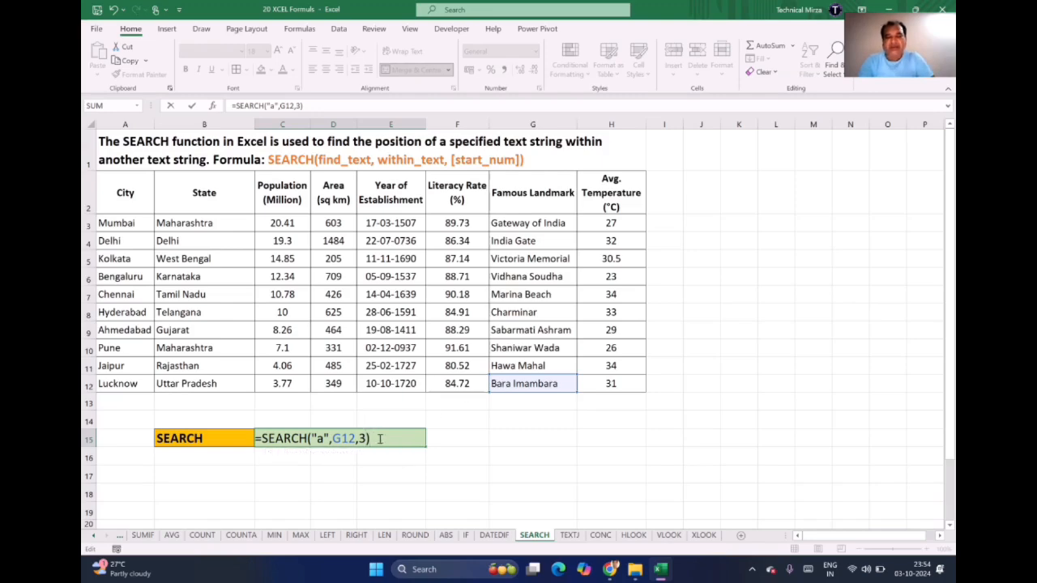
pyautogui.press('Return')
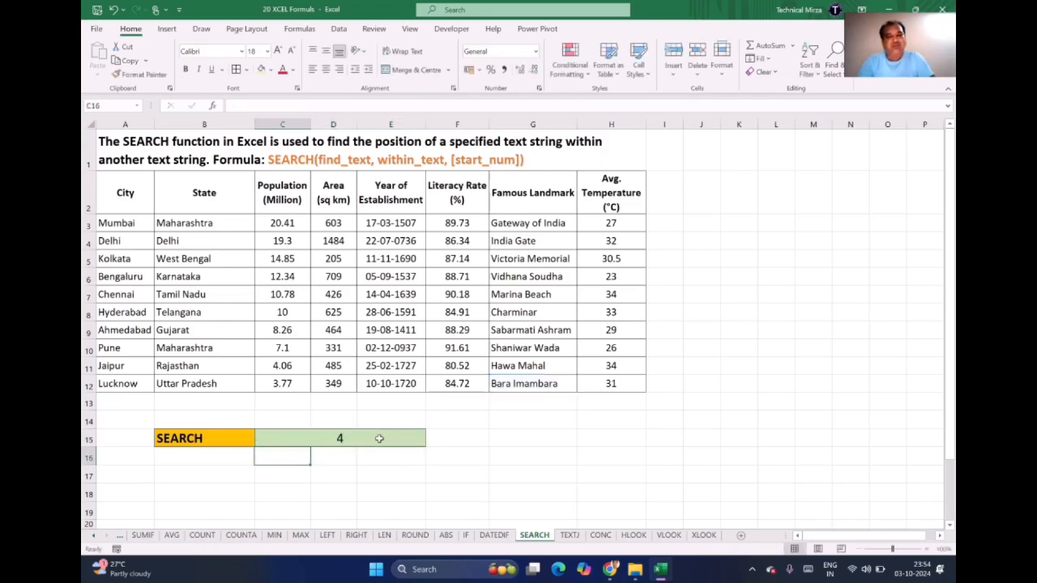
# Change the start position in C15's SEARCH formula to 5.
pyautogui.doubleClick(379, 438)
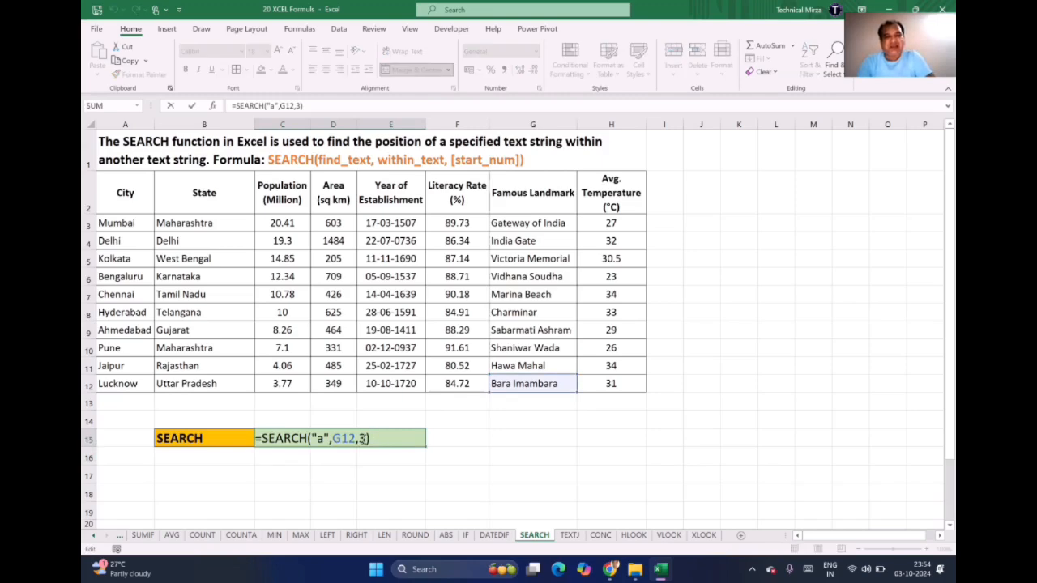
pyautogui.click(363, 438)
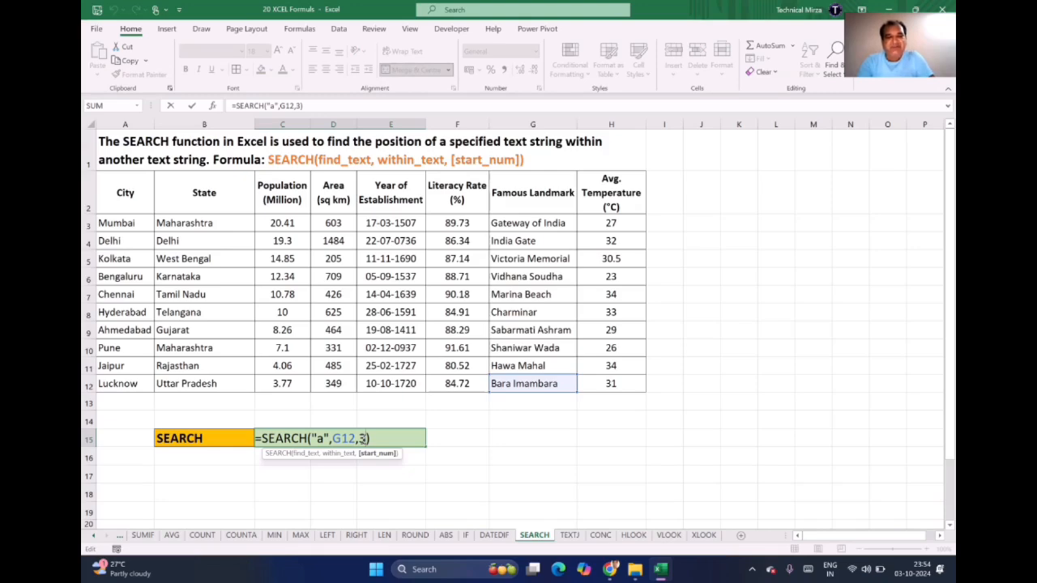
pyautogui.write('5')
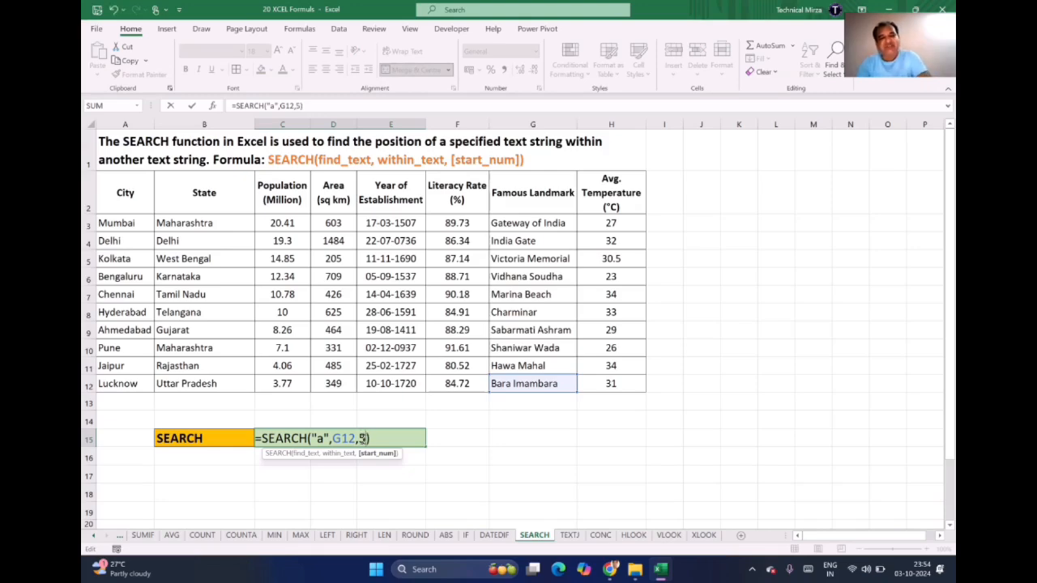
pyautogui.click(395, 443)
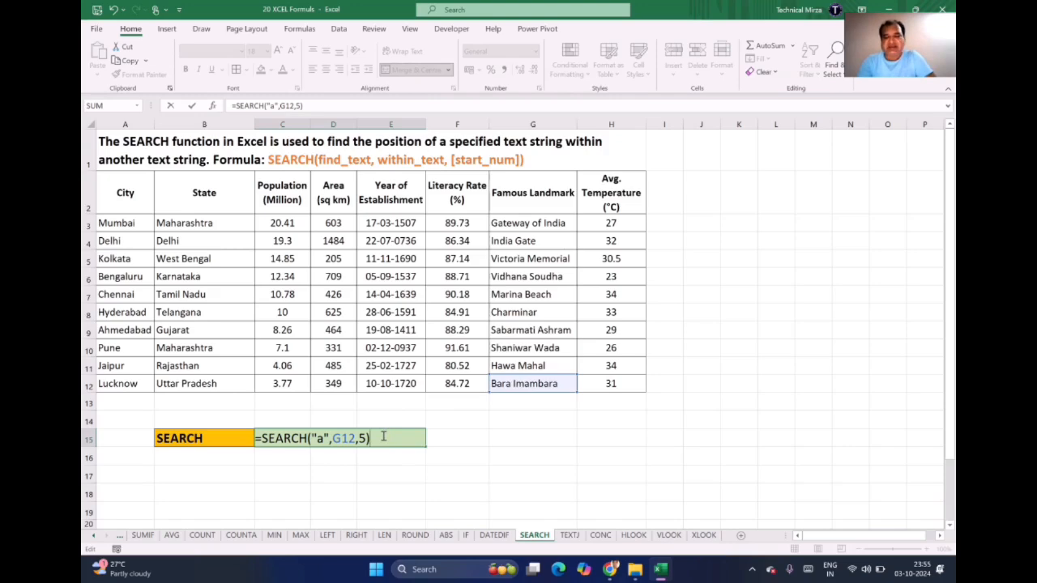
pyautogui.press('Return')
# Change the start position in C15's SEARCH formula to 12, then check cell C15 against the landmark in G12.
pyautogui.click(337, 435)
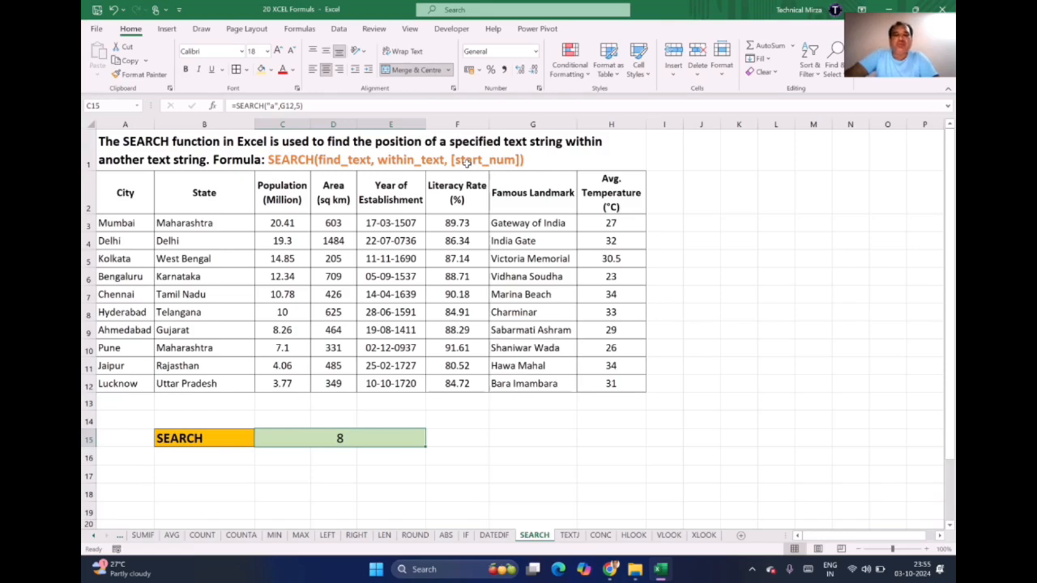
pyautogui.doubleClick(337, 438)
pyautogui.click(360, 438)
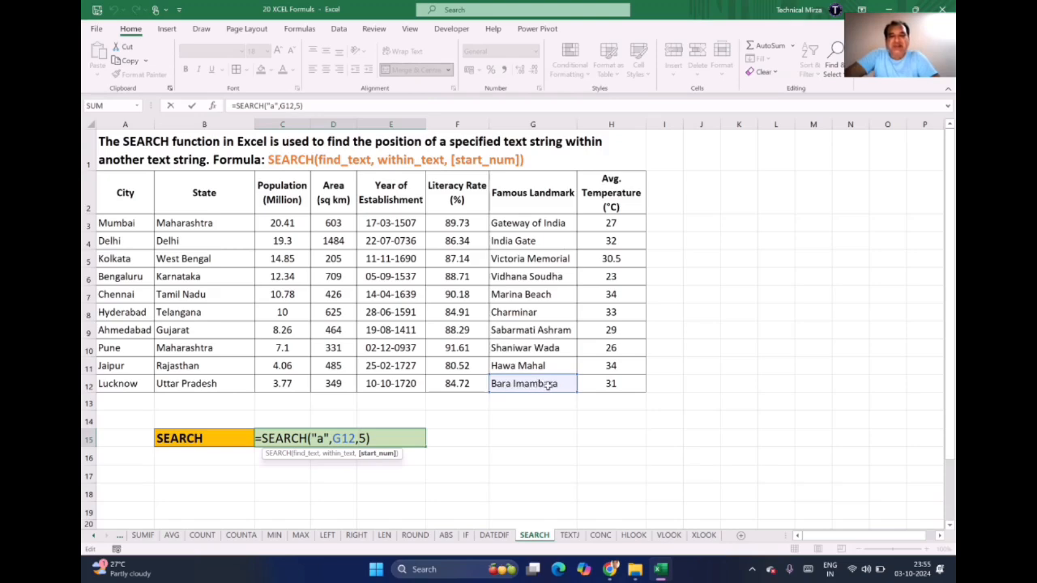
pyautogui.click(370, 437)
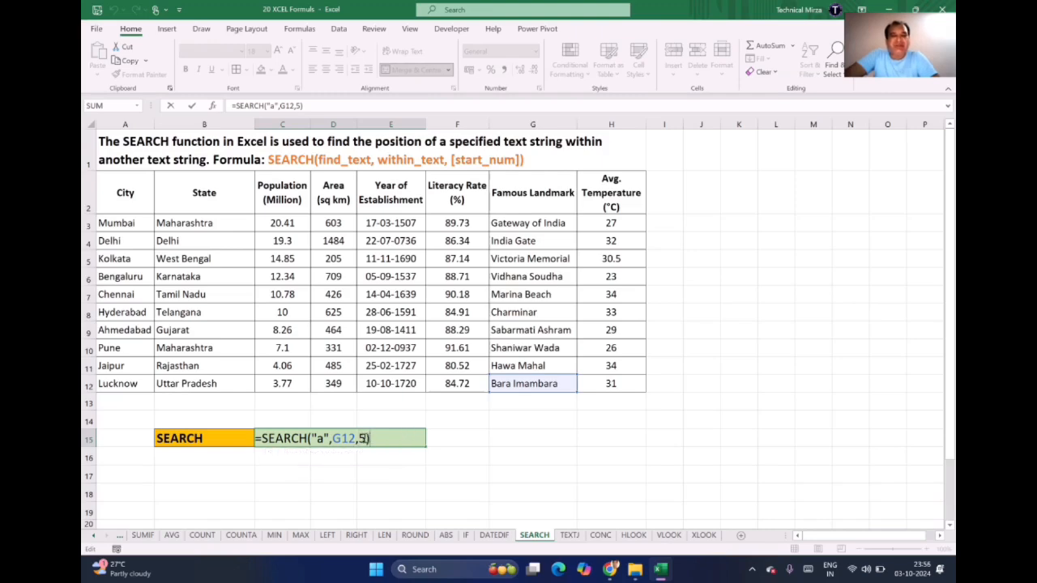
pyautogui.click(363, 438)
pyautogui.press('BackSpace')
pyautogui.write('12')
pyautogui.click(409, 439)
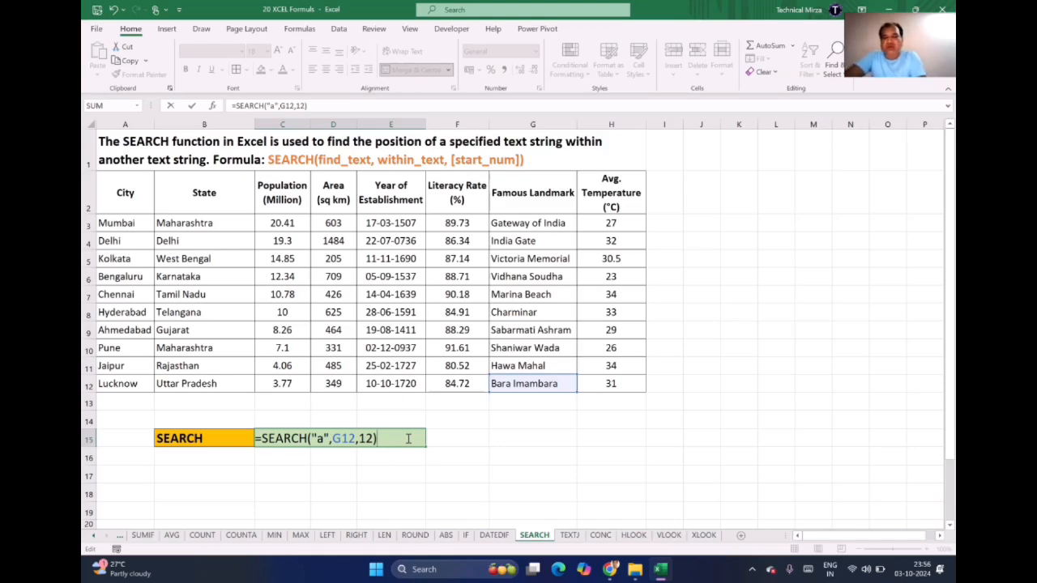
pyautogui.press('Return')
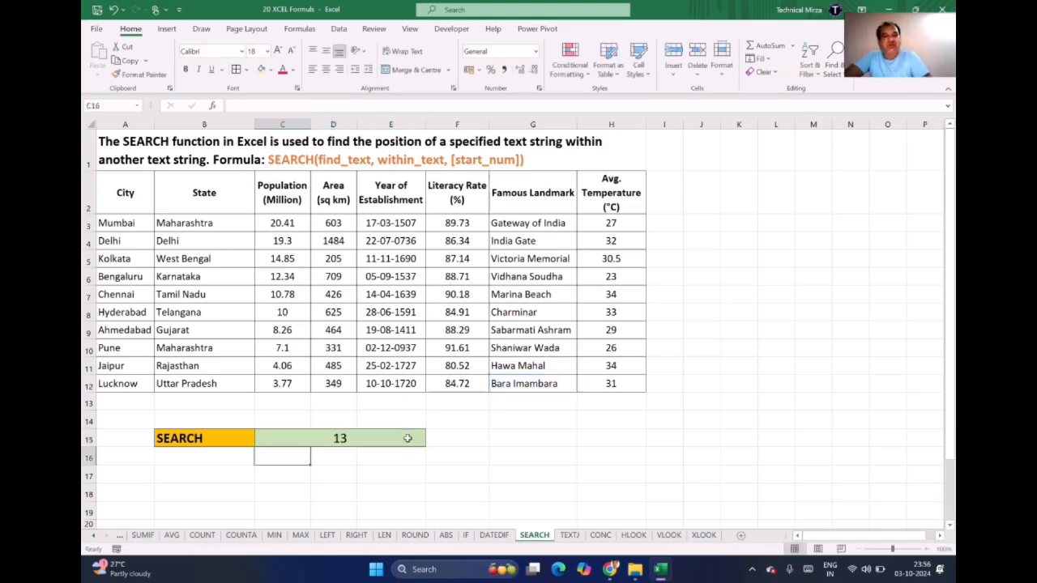
pyautogui.click(558, 384)
pyautogui.click(296, 435)
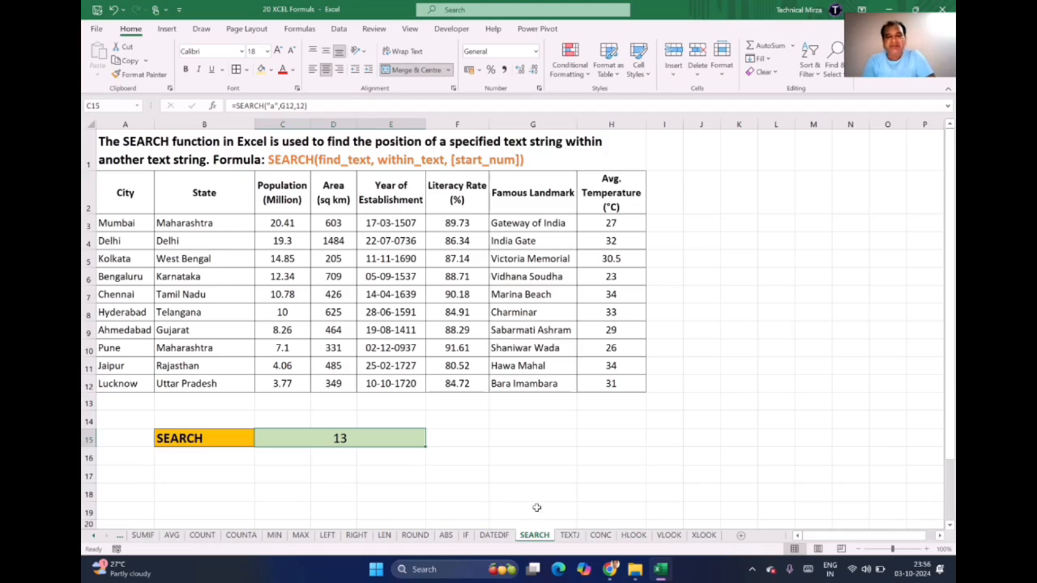
# Open the TEXTJ sheet and review the TEXTJOIN syntax description and the City and State columns.
pyautogui.click(570, 537)
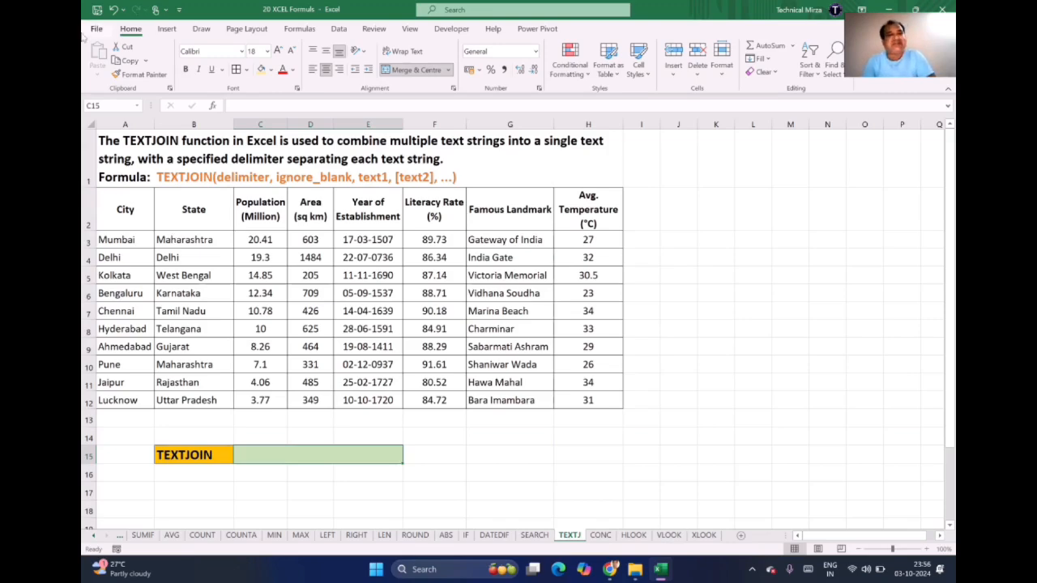
pyautogui.click(111, 132)
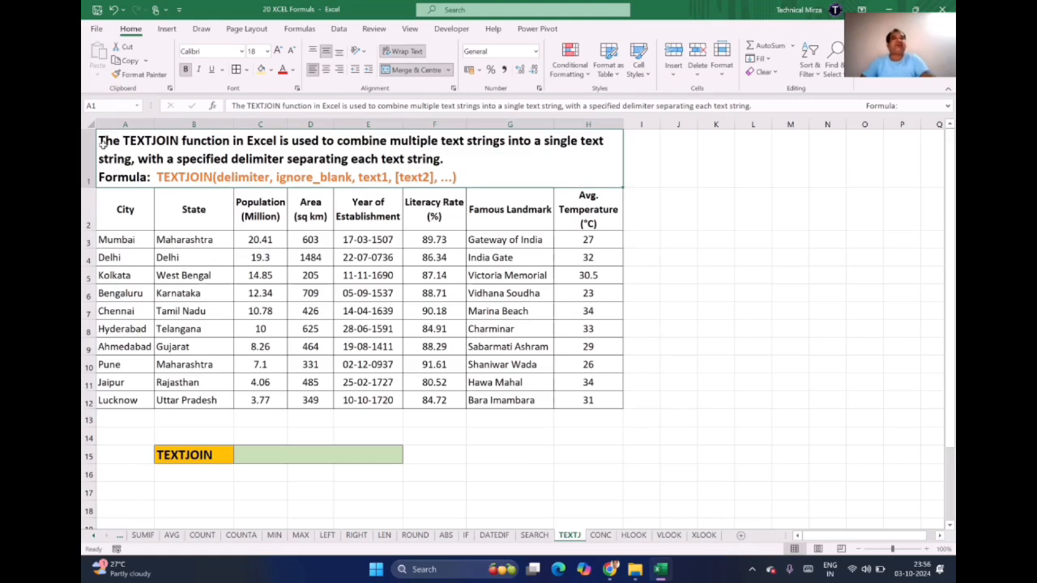
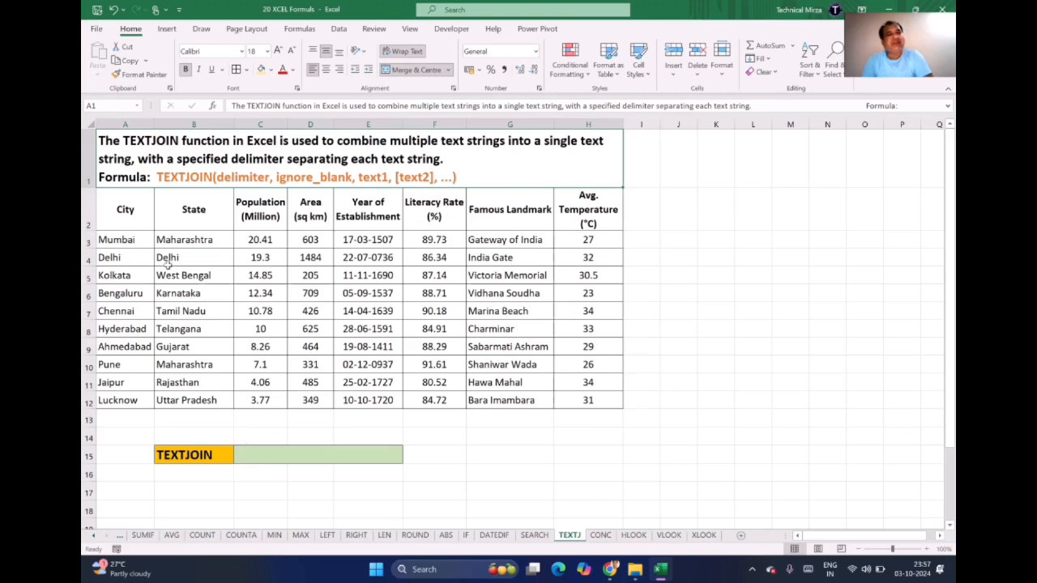
pyautogui.moveTo(127, 240); pyautogui.dragTo(184, 397)
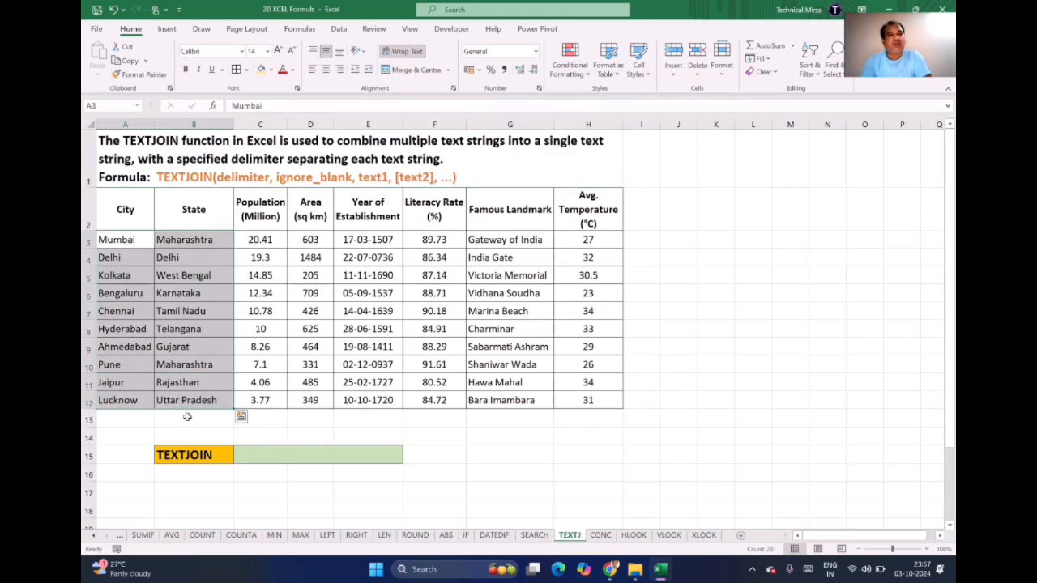
pyautogui.click(279, 458)
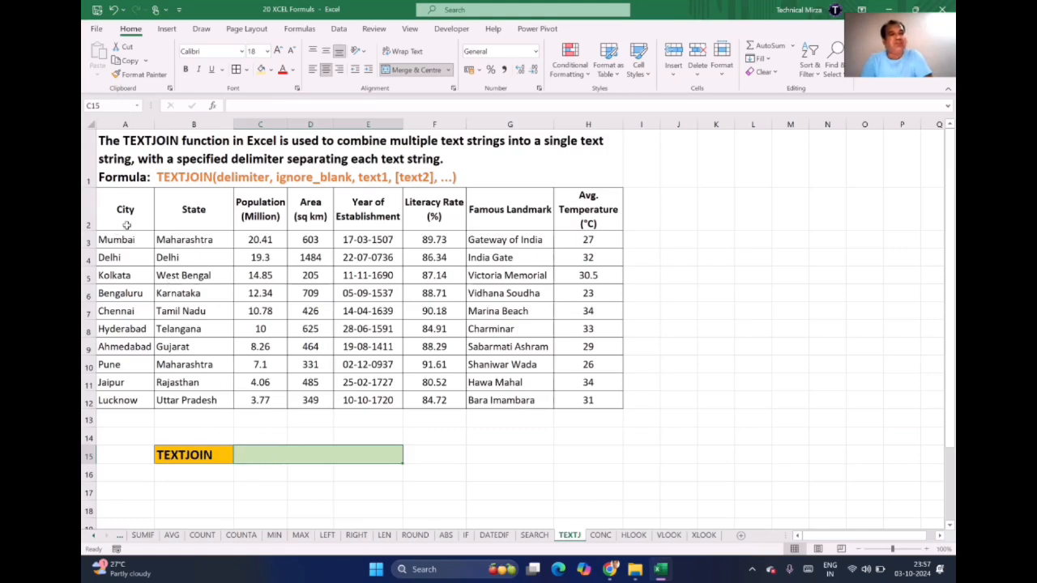
pyautogui.moveTo(123, 237); pyautogui.dragTo(180, 240)
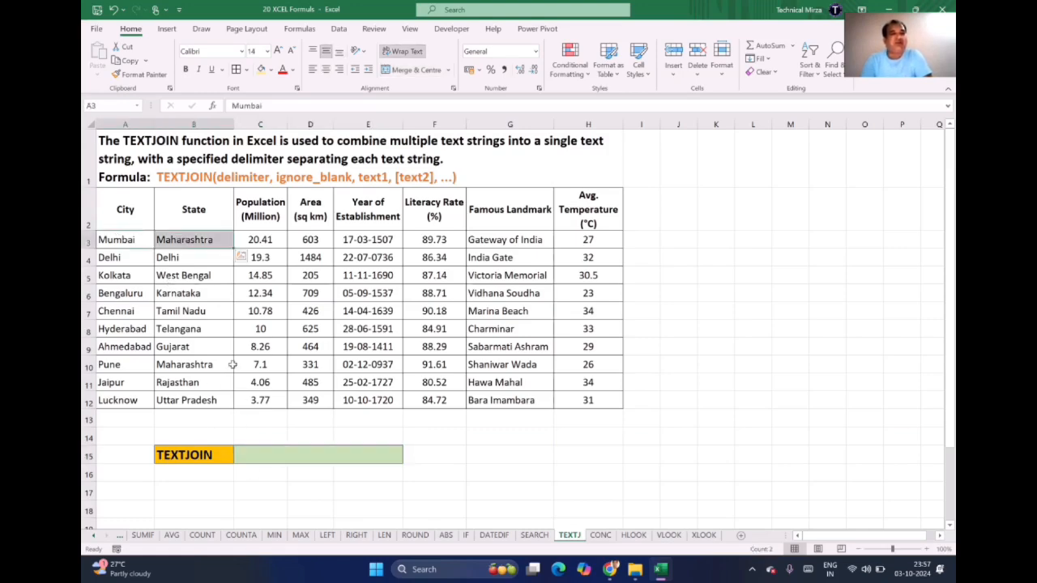
# Enter =TEXTJOIN(" ,",TRUE,A3:B3) in the green merged cell C15 to join the first row's city and state.
pyautogui.doubleClick(276, 452)
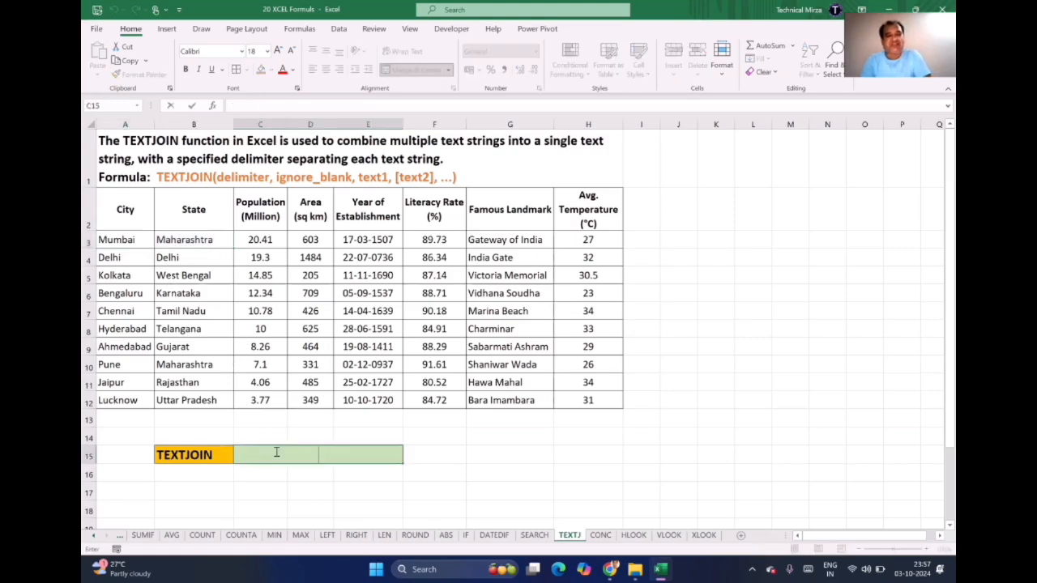
pyautogui.write('=te')
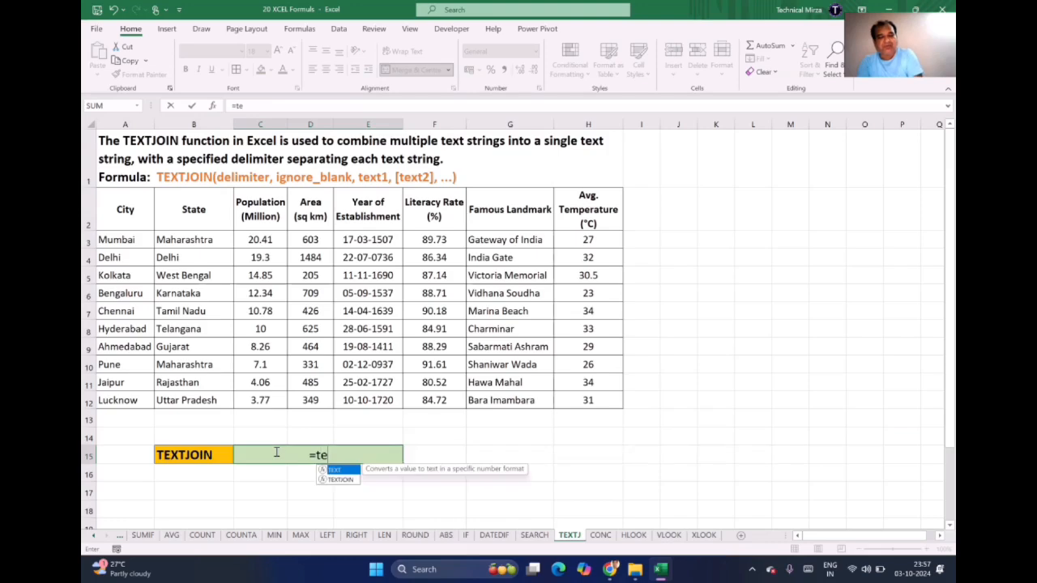
pyautogui.write('xtj')
pyautogui.write('oin(')
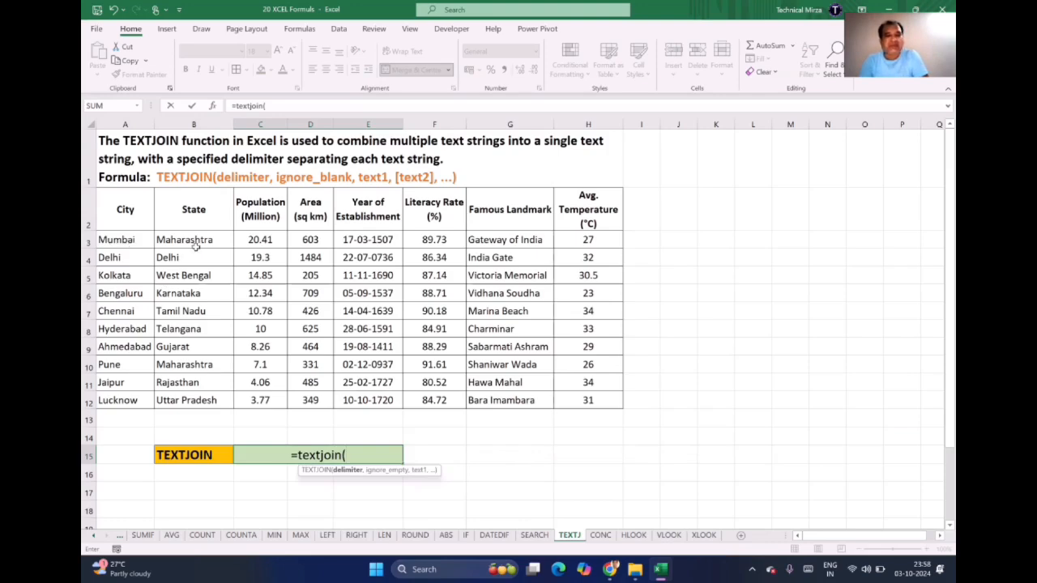
pyautogui.write('"')
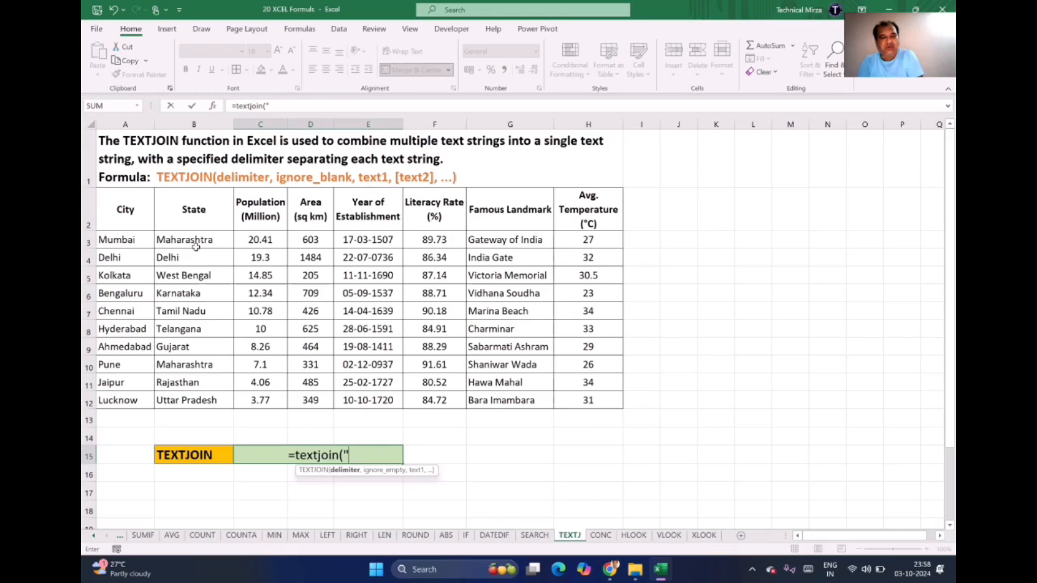
pyautogui.write(' ,"')
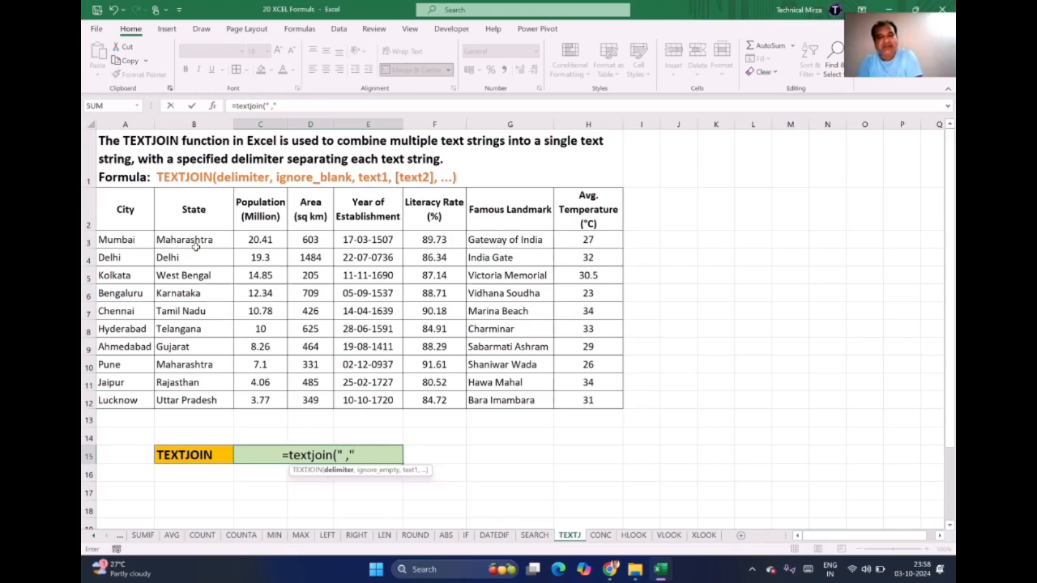
pyautogui.write(',')
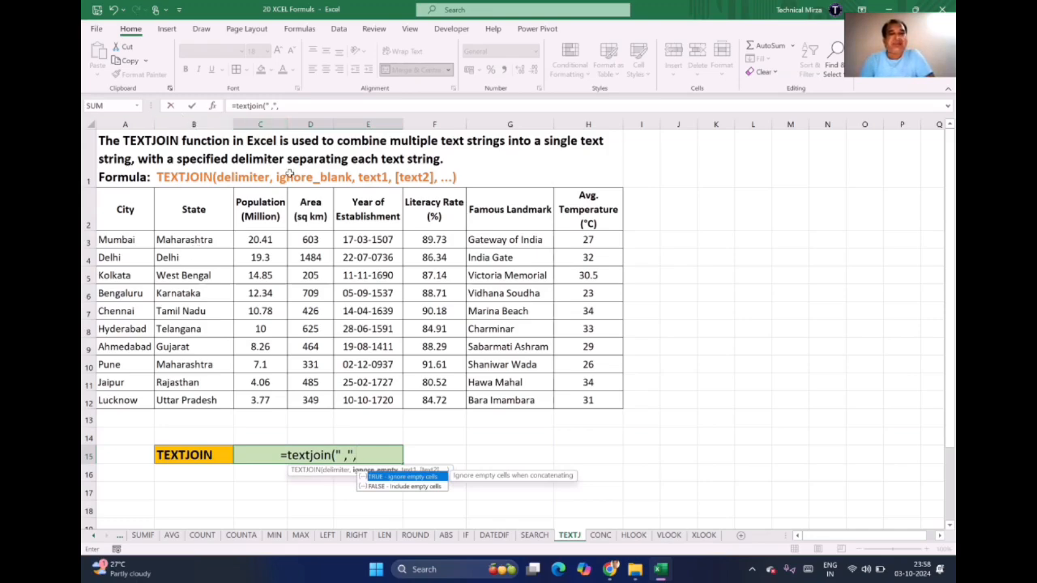
pyautogui.write('TRUE')
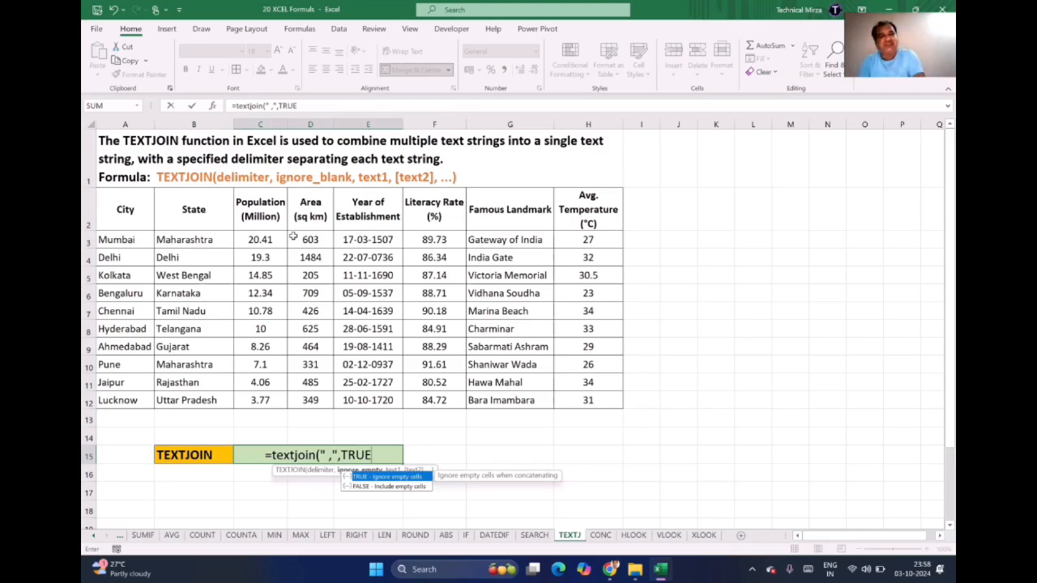
pyautogui.write(',')
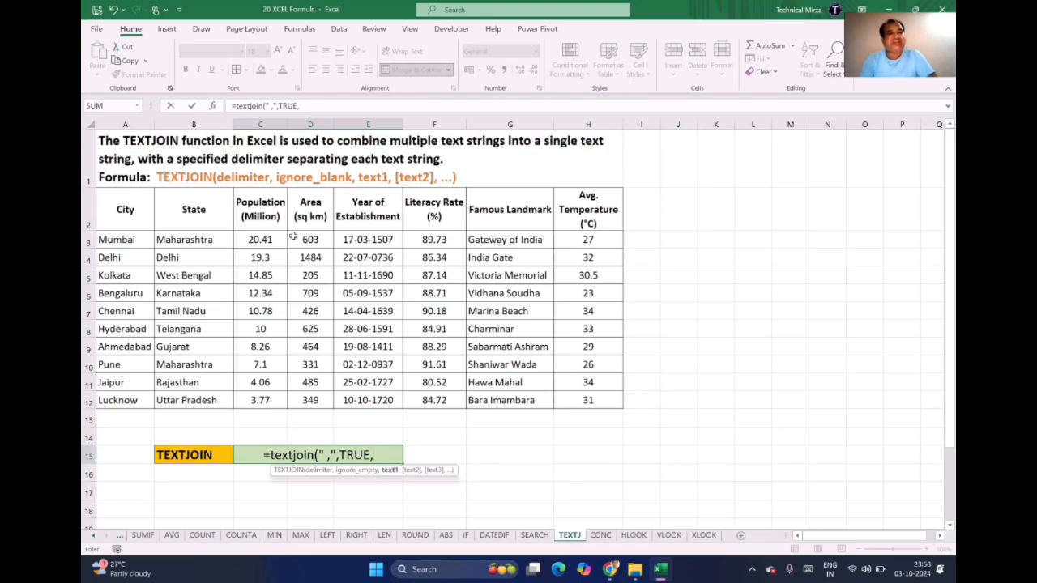
pyautogui.click(142, 239)
pyautogui.moveTo(142, 239); pyautogui.dragTo(165, 234)
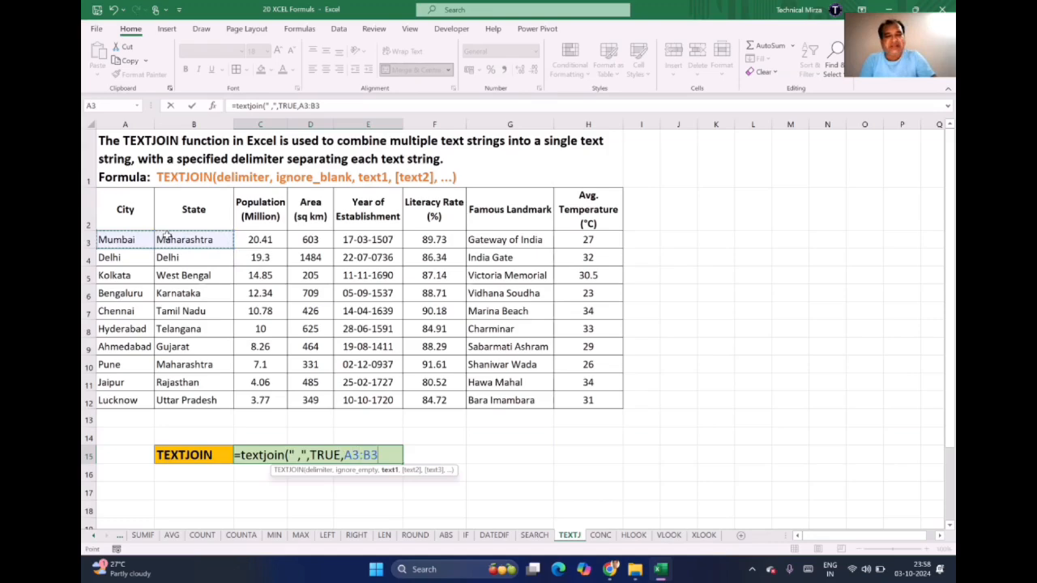
pyautogui.write(')')
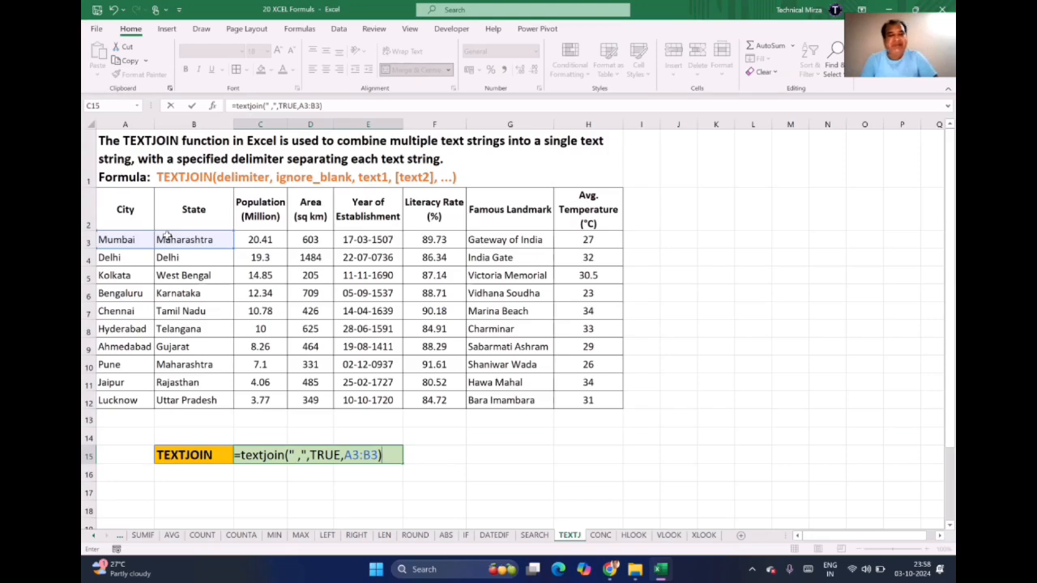
pyautogui.press('Return')
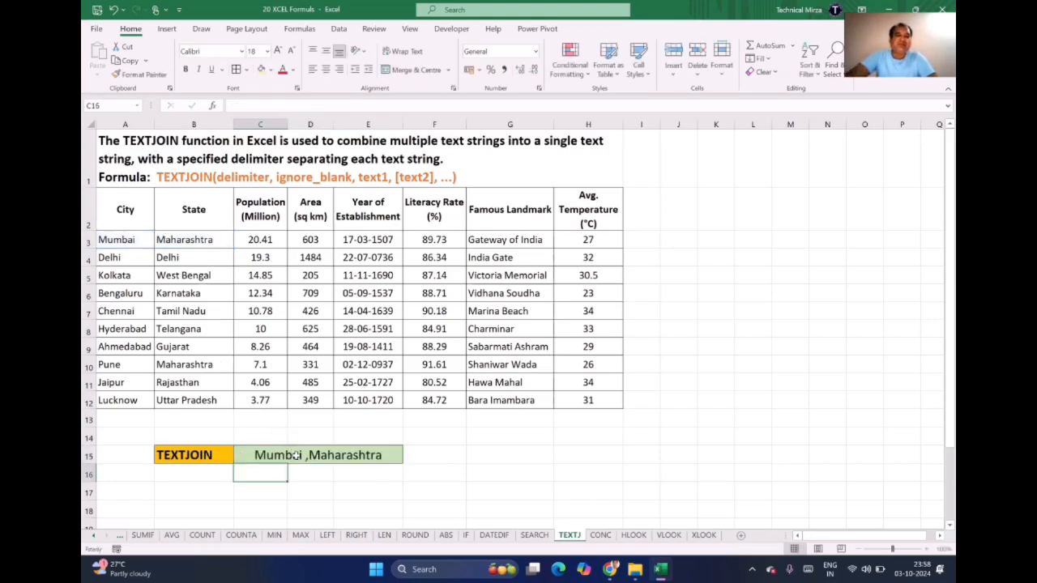
pyautogui.click(319, 456)
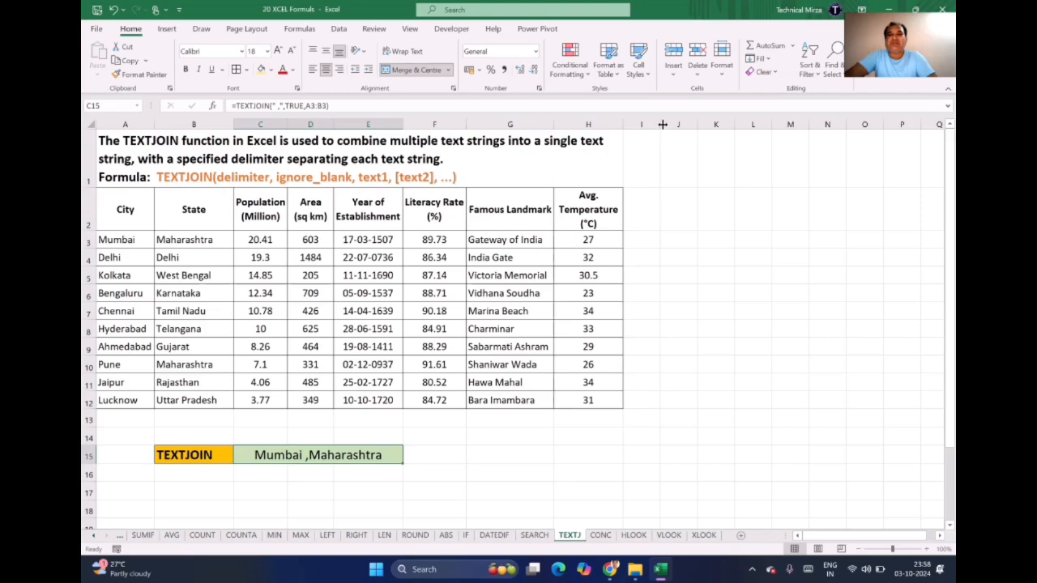
# Widen column I to fit joined text and set the font size of I3:I12 to 20.
pyautogui.moveTo(659, 124); pyautogui.dragTo(759, 139)
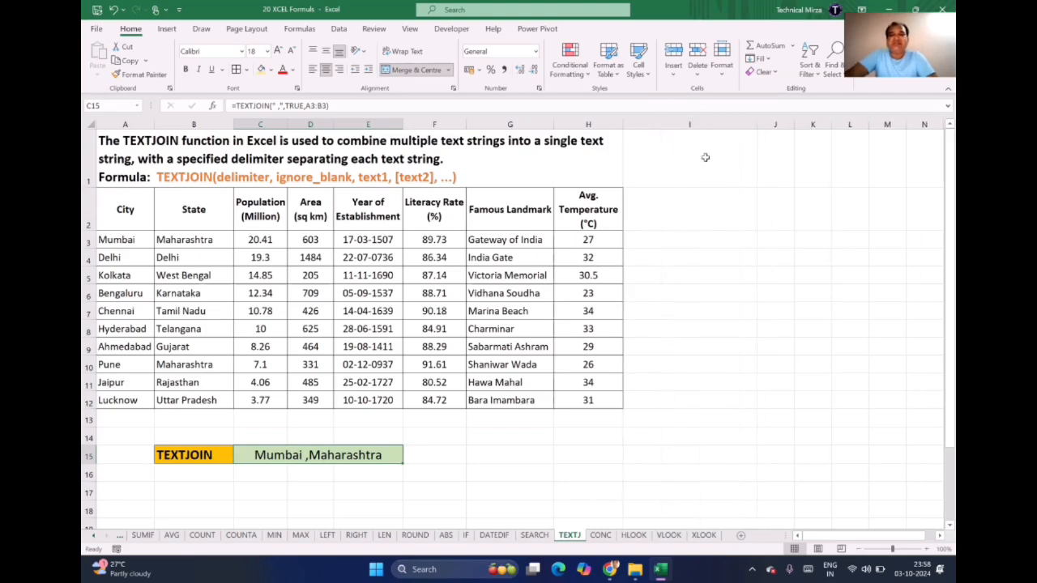
pyautogui.click(653, 235)
pyautogui.moveTo(654, 235); pyautogui.dragTo(658, 398)
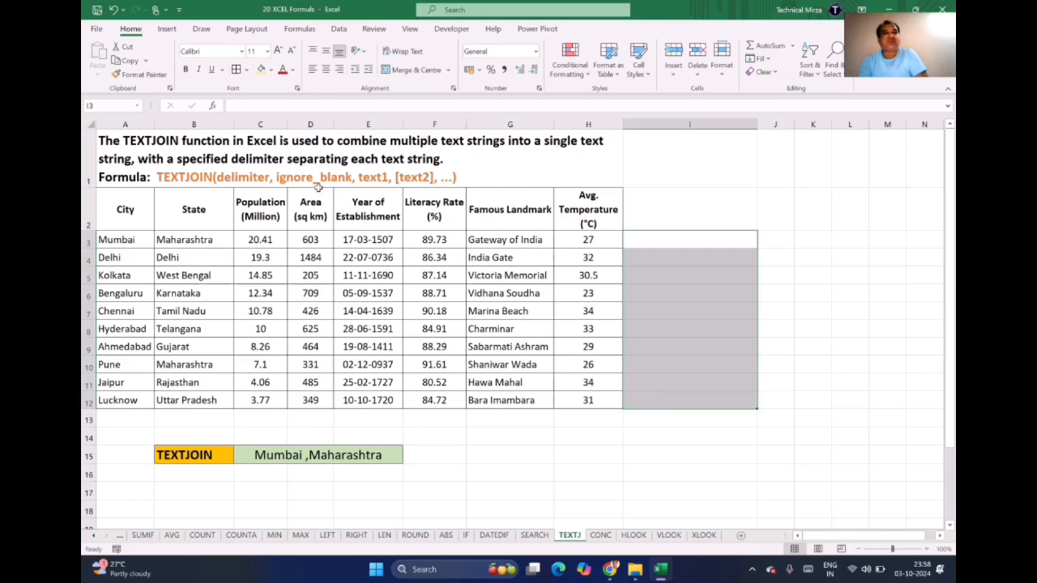
pyautogui.click(268, 50)
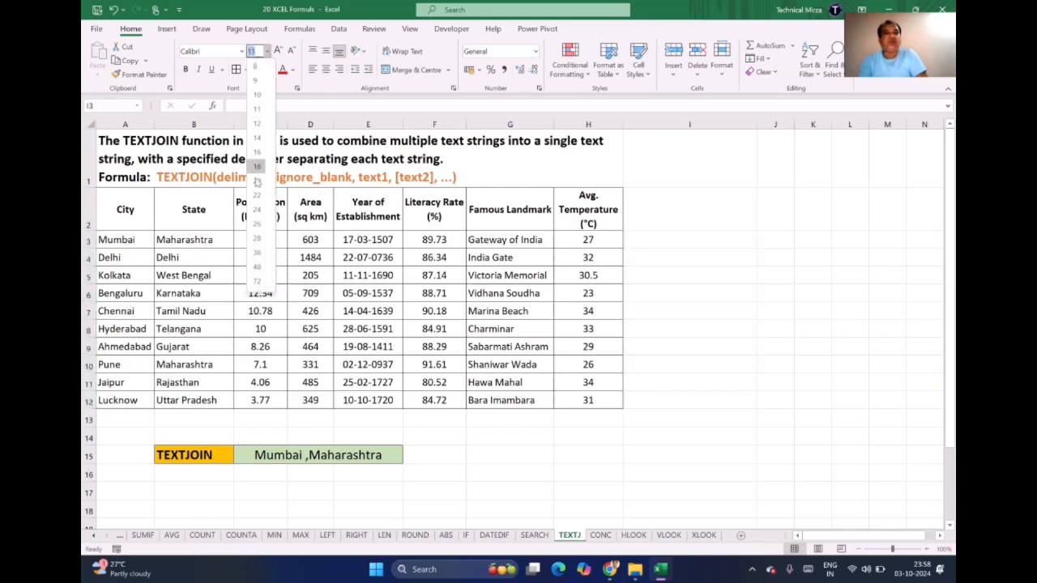
pyautogui.click(257, 180)
# Enter =TEXTJOIN(" ,",TRUE,A3:B3) in cell I3 to join the first row's city and state.
pyautogui.click(640, 245)
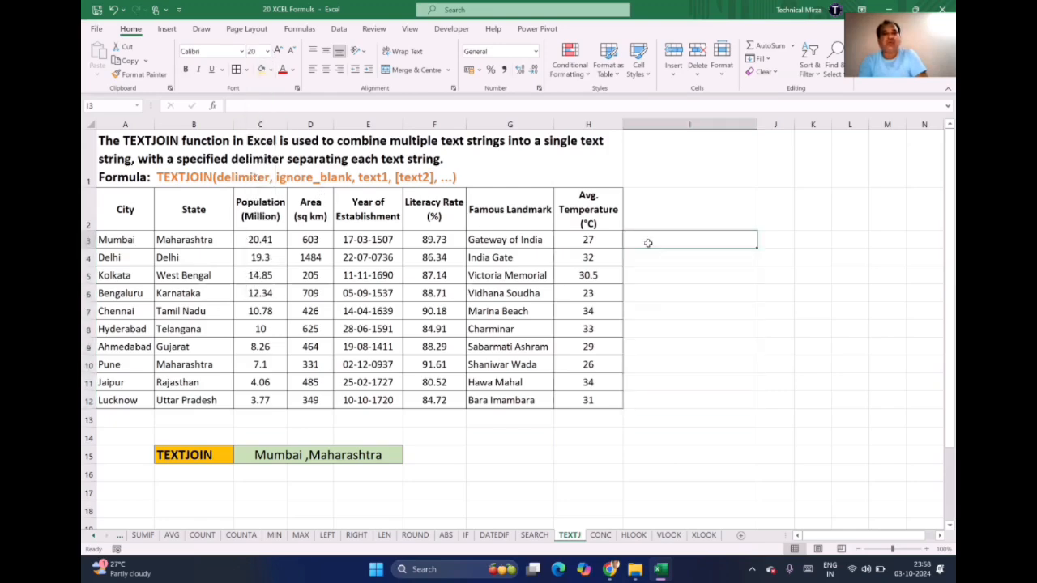
pyautogui.write('=te')
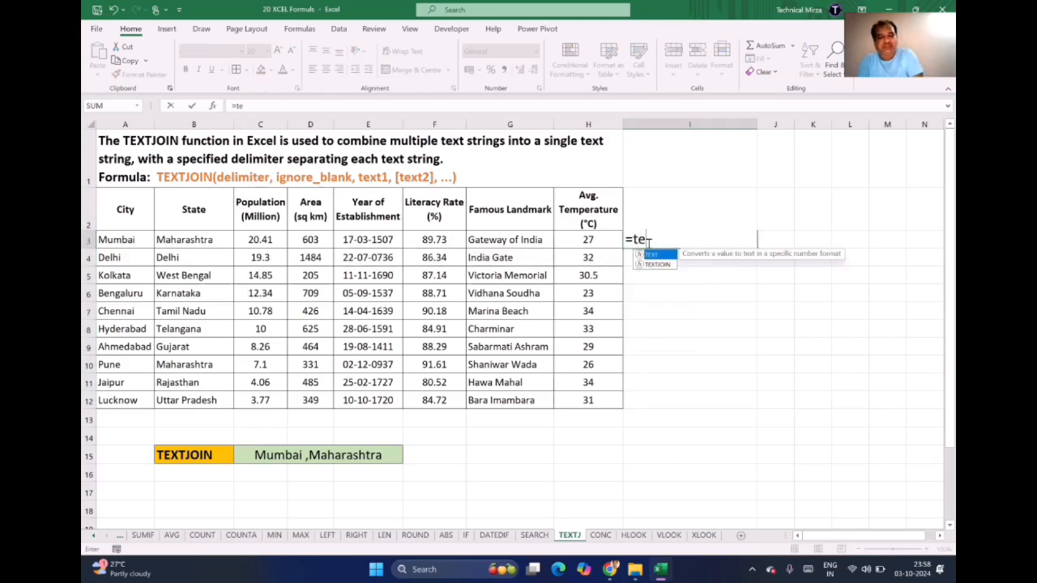
pyautogui.write('xtjoin(" ,')
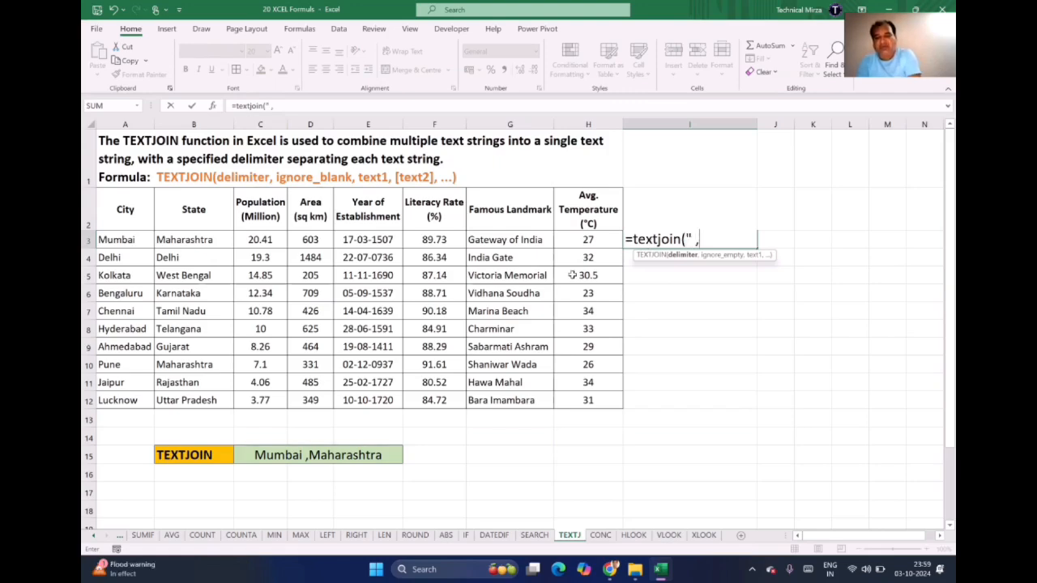
pyautogui.write('"')
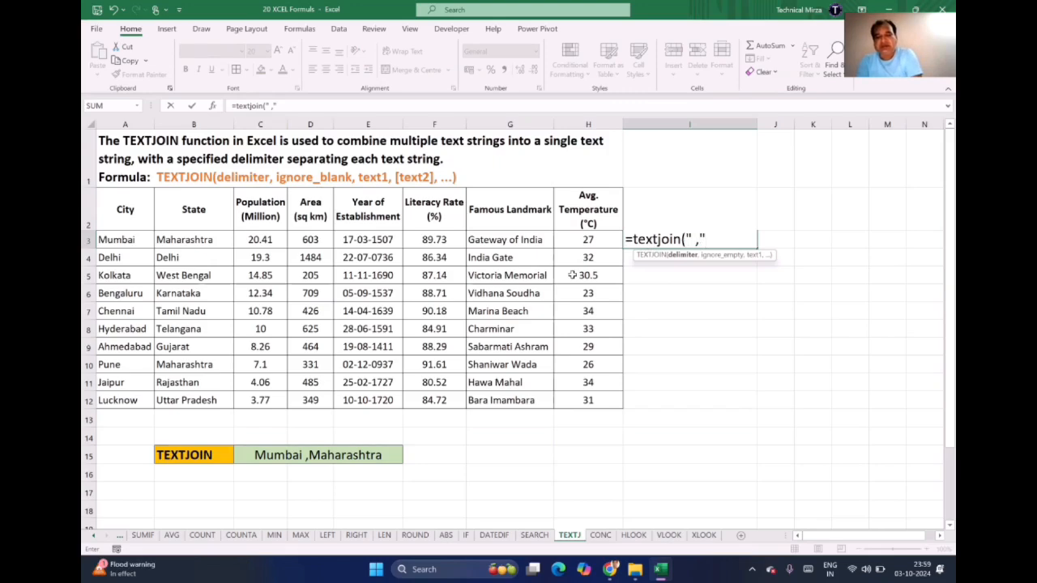
pyautogui.write(',TRUE')
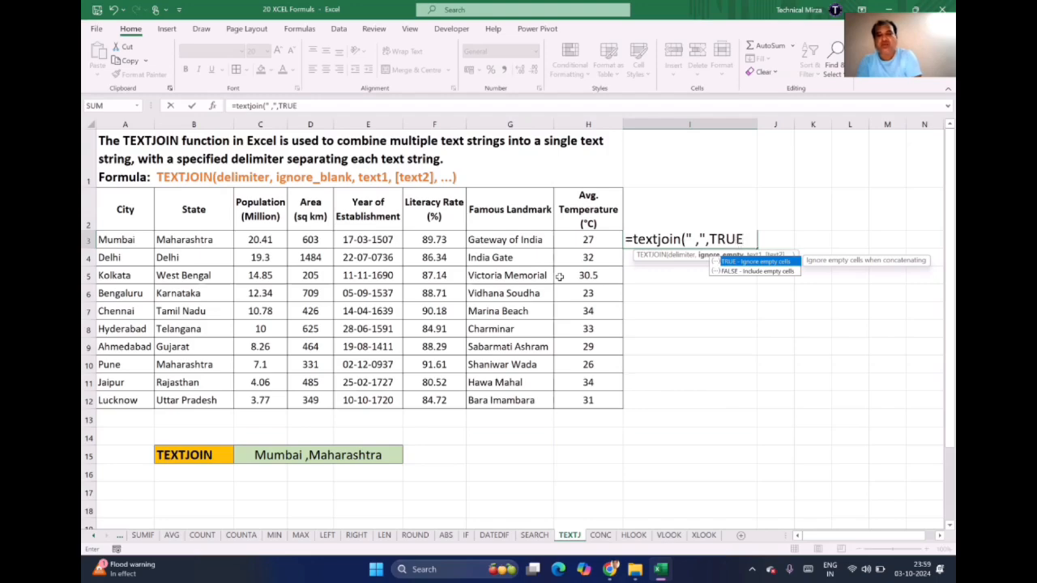
pyautogui.write(',')
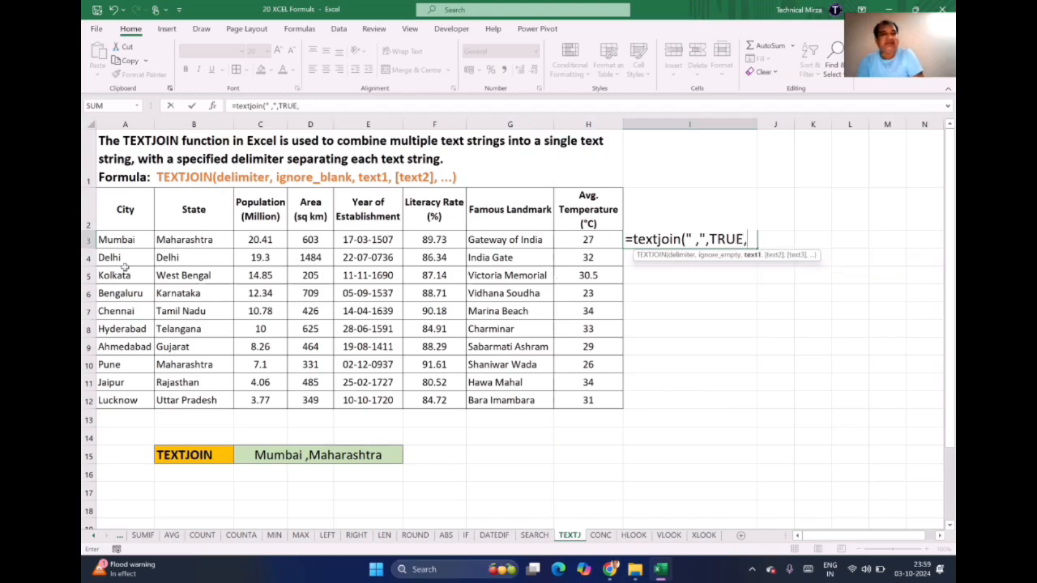
pyautogui.moveTo(120, 240); pyautogui.dragTo(164, 240)
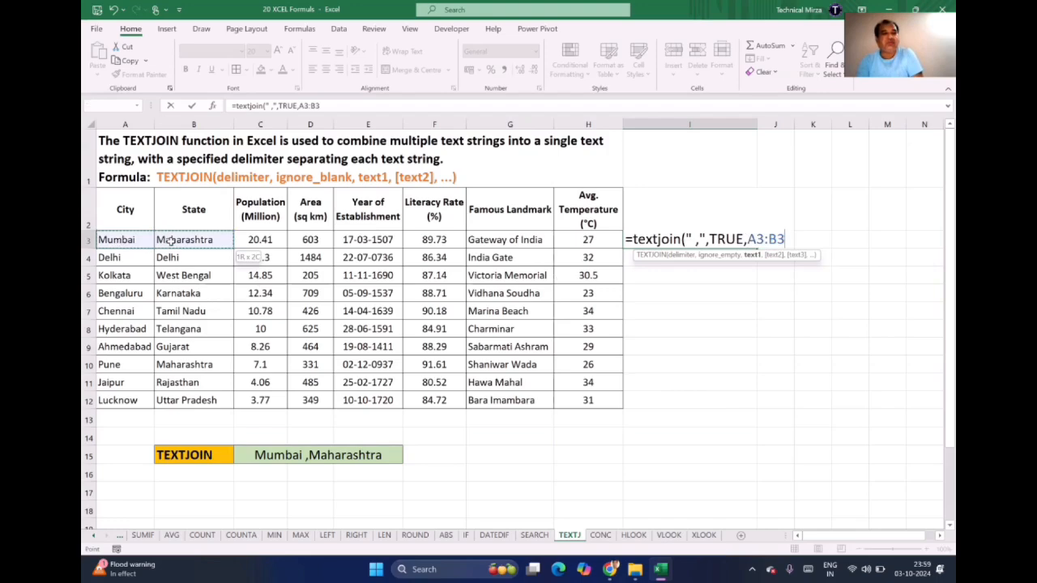
pyautogui.write(')')
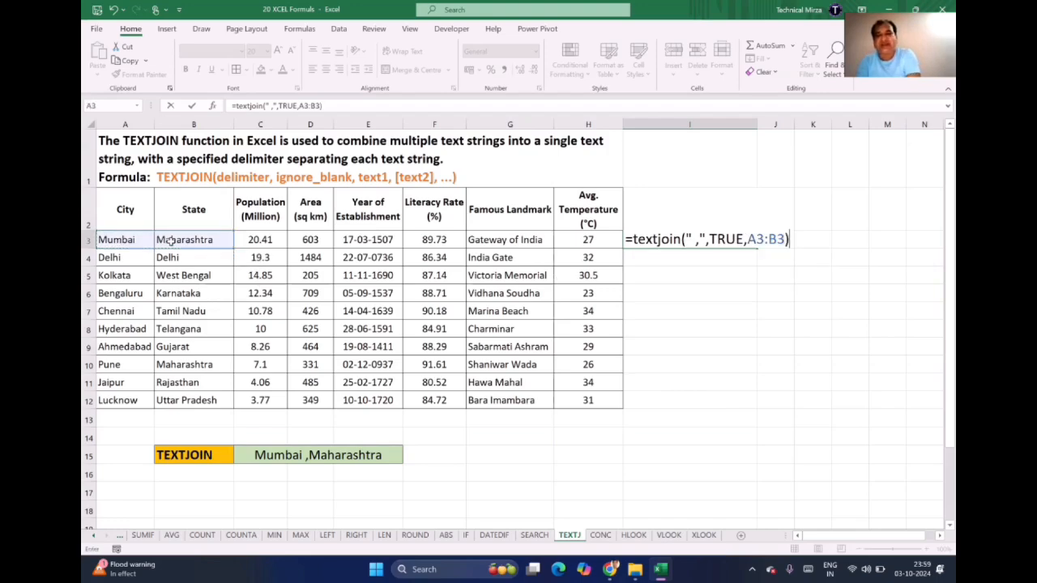
pyautogui.press('Return')
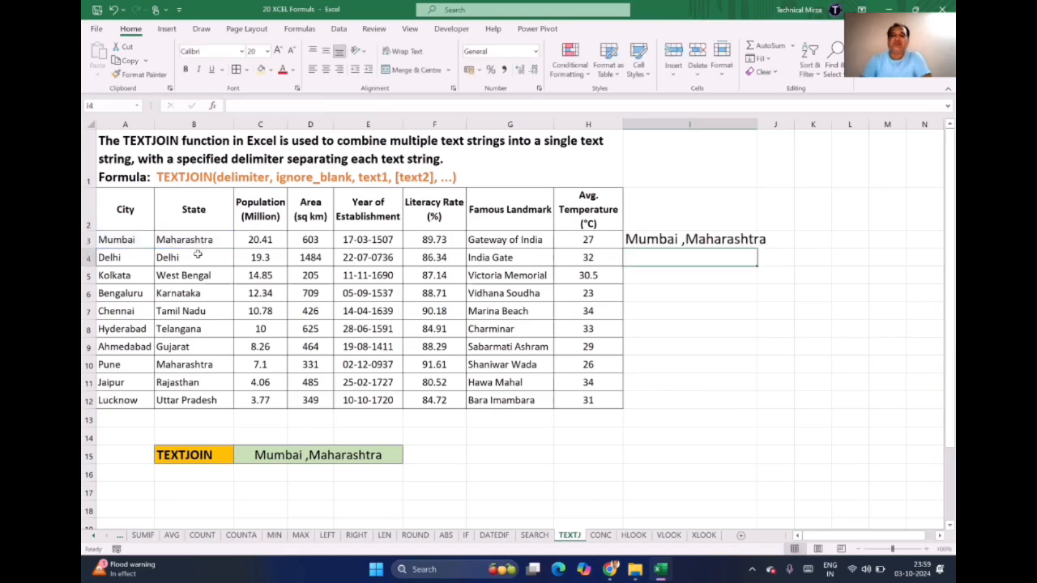
# Copy the TEXTJOIN formula from I3 down to I12 and autofit column I to the joined text.
pyautogui.click(686, 240)
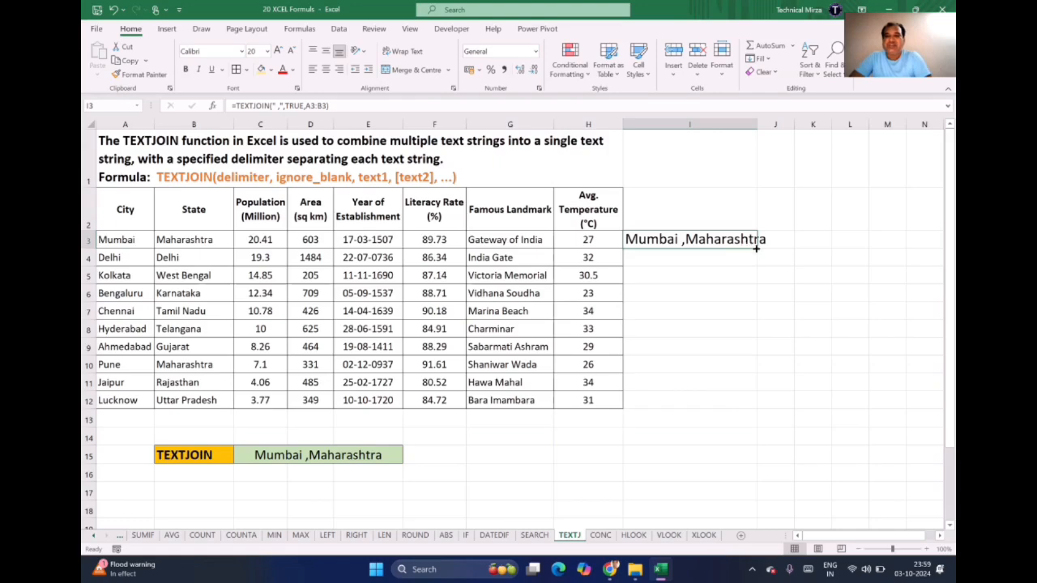
pyautogui.moveTo(757, 249); pyautogui.dragTo(753, 405)
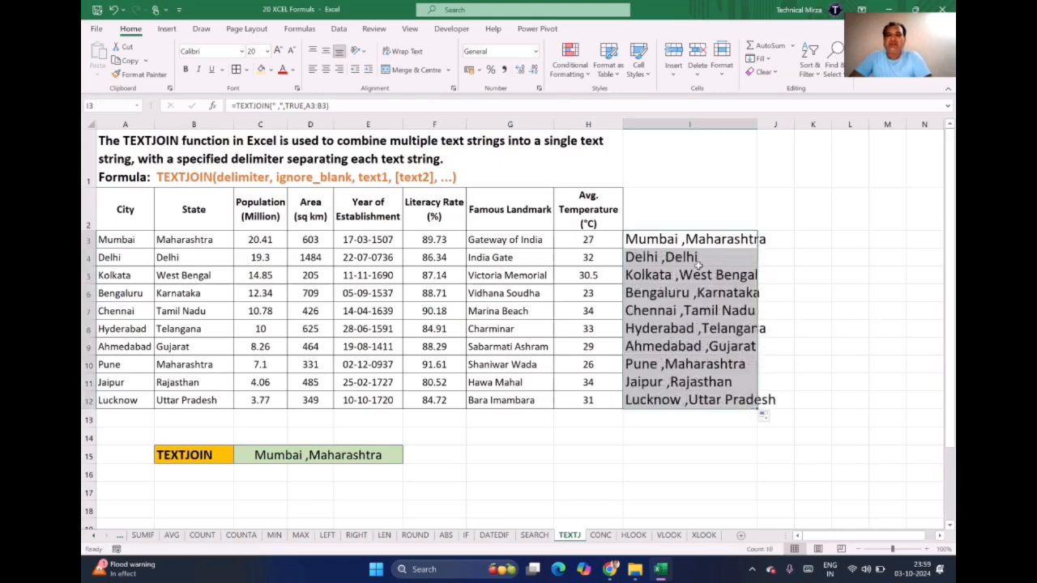
pyautogui.doubleClick(752, 122)
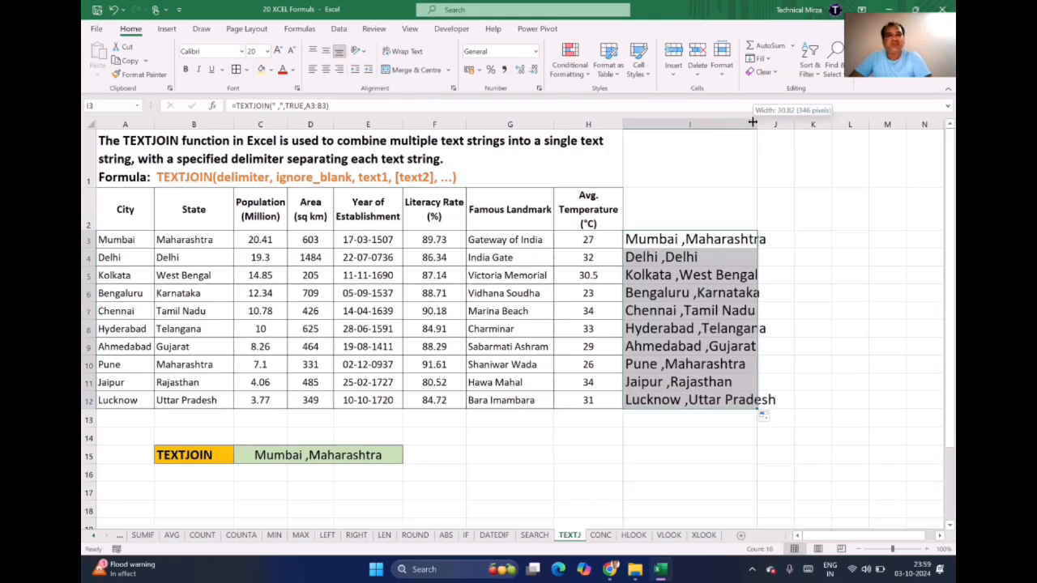
pyautogui.click(682, 317)
pyautogui.click(668, 241)
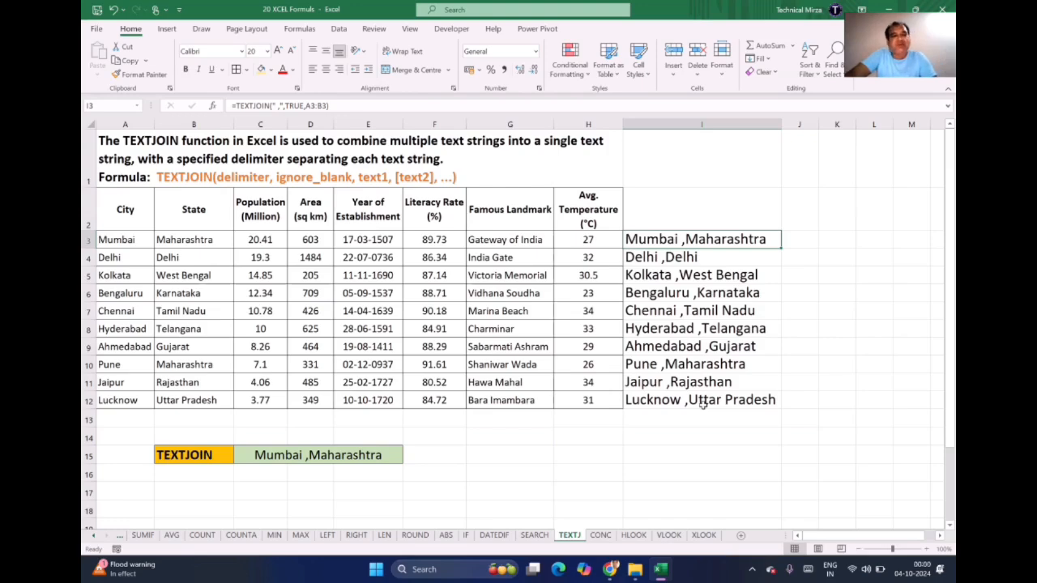
# Open the CONC sheet and enter =CONCAT(A3:B3) in the green merged cell C15.
pyautogui.click(604, 538)
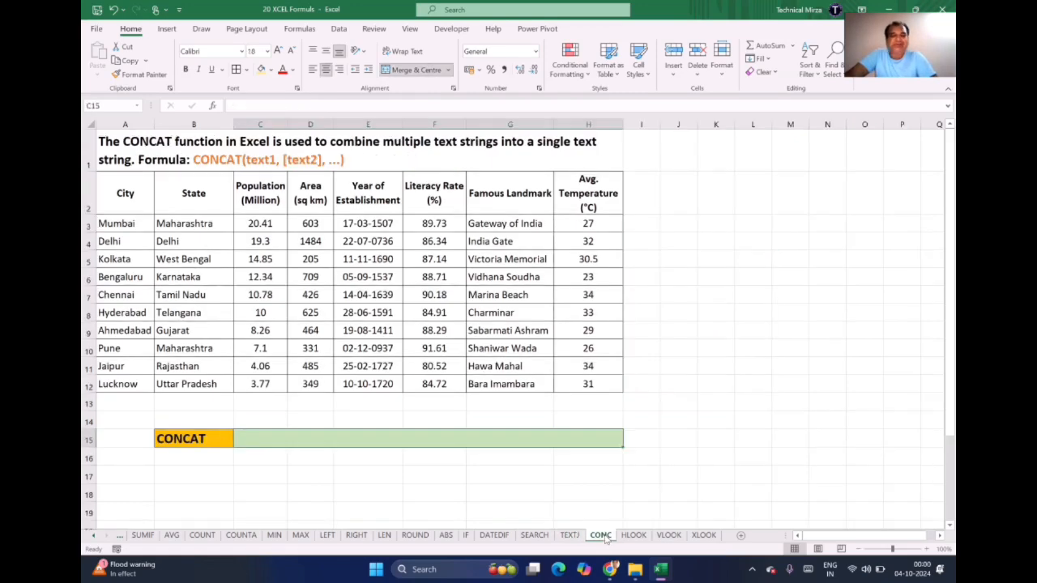
pyautogui.click(327, 494)
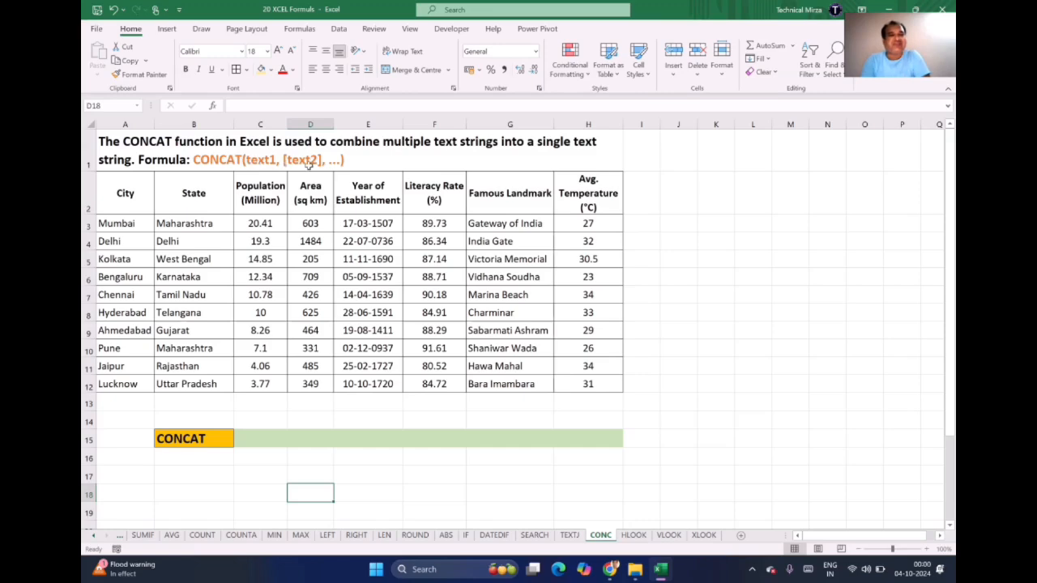
pyautogui.doubleClick(298, 439)
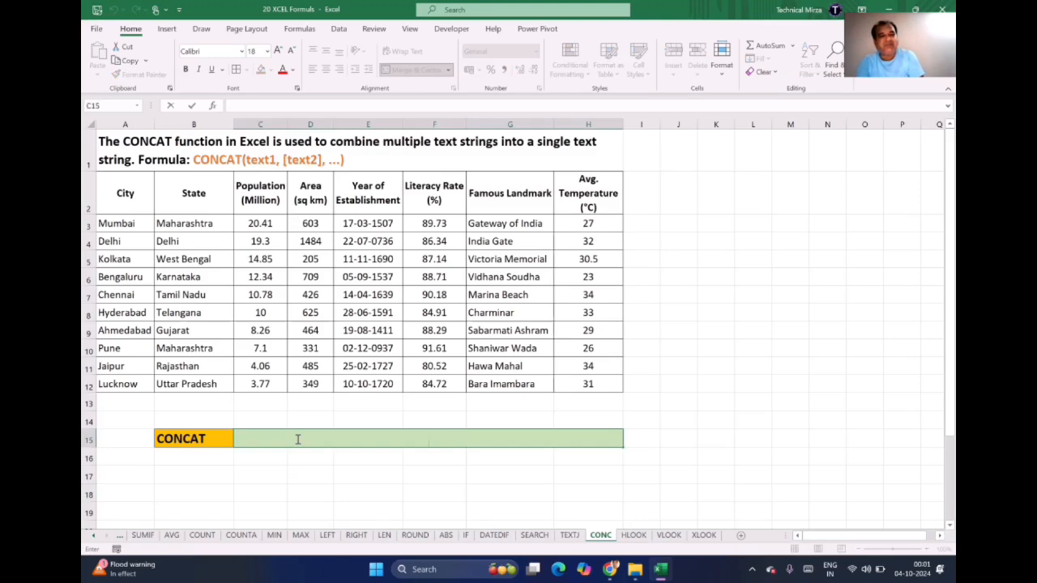
pyautogui.write('=c')
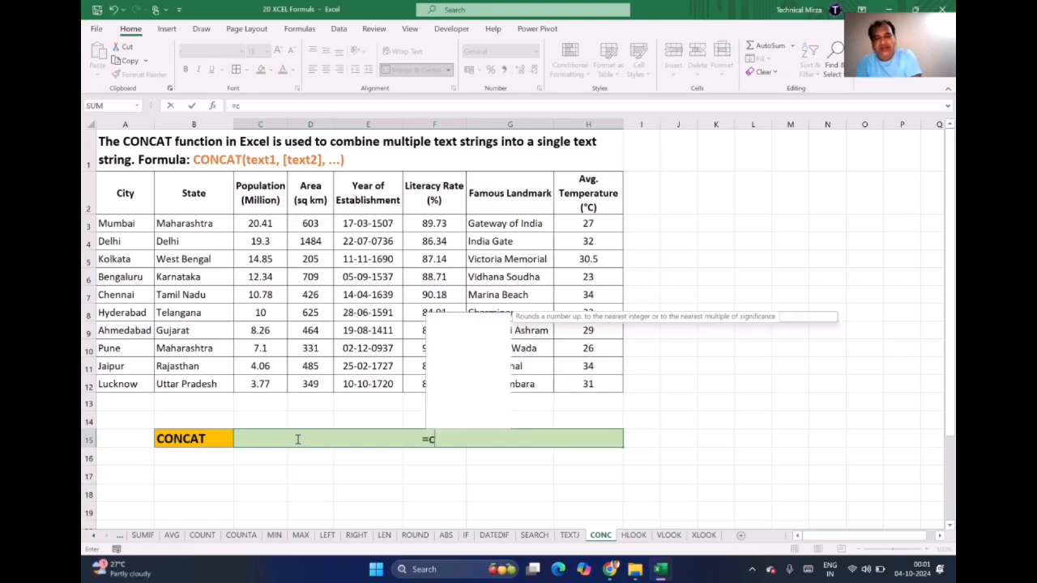
pyautogui.write('oncat(')
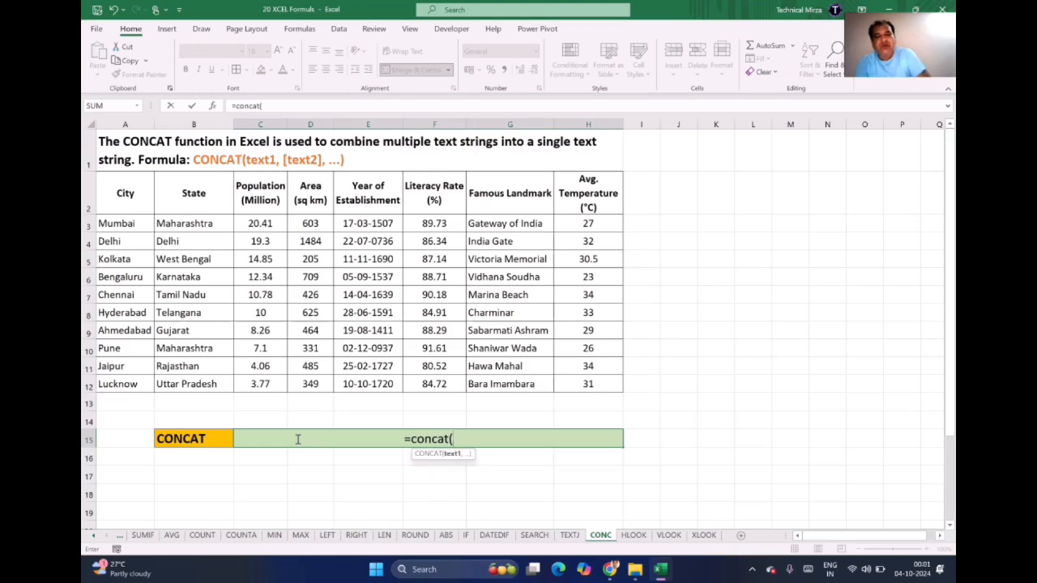
pyautogui.click(131, 222)
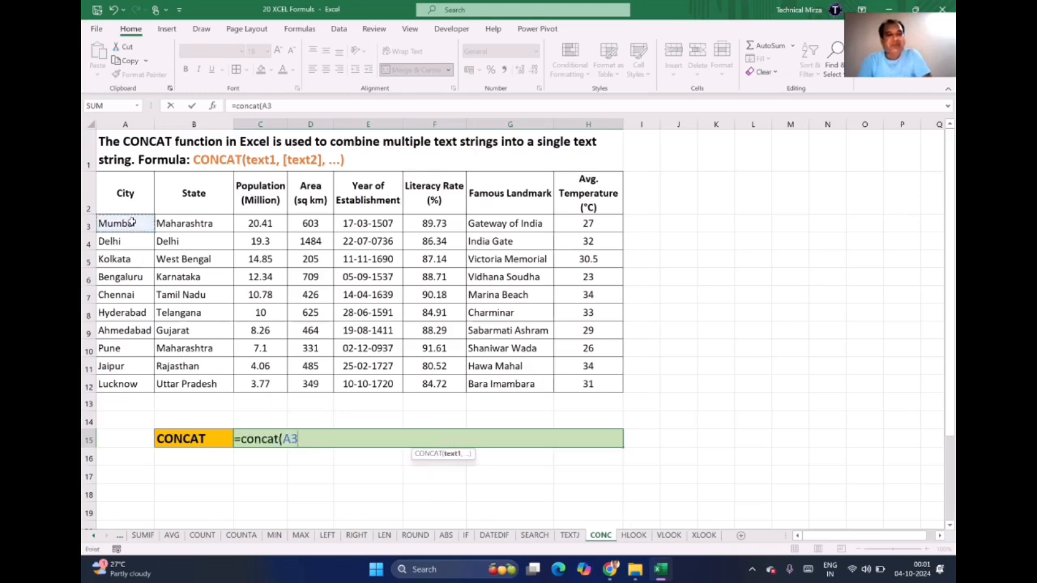
pyautogui.moveTo(141, 221); pyautogui.dragTo(168, 222)
pyautogui.write(')')
pyautogui.press('Return')
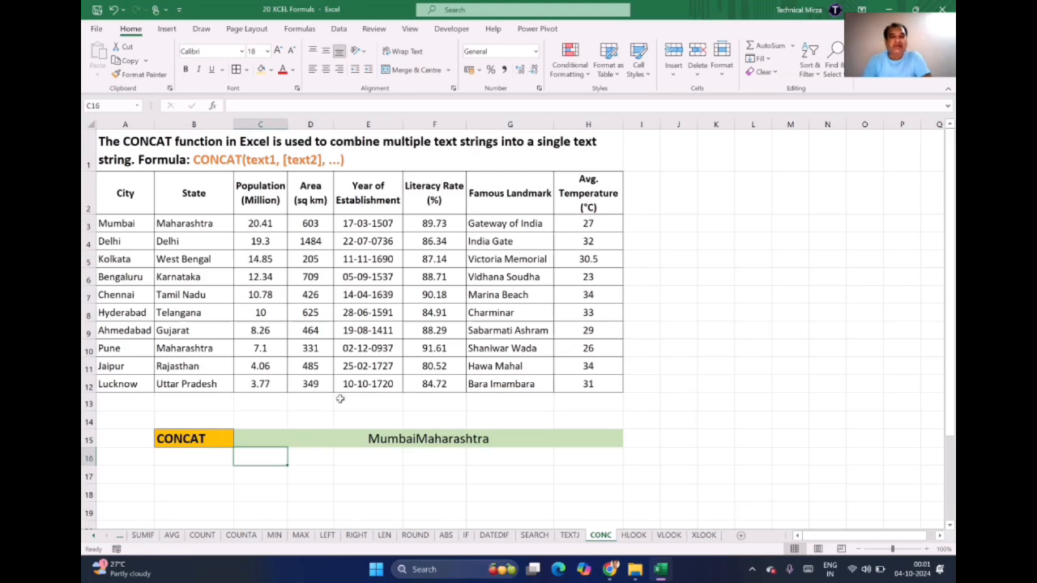
# Change C15's formula to =CONCAT(A3," ",B3) so a space separates the city and state.
pyautogui.click(413, 438)
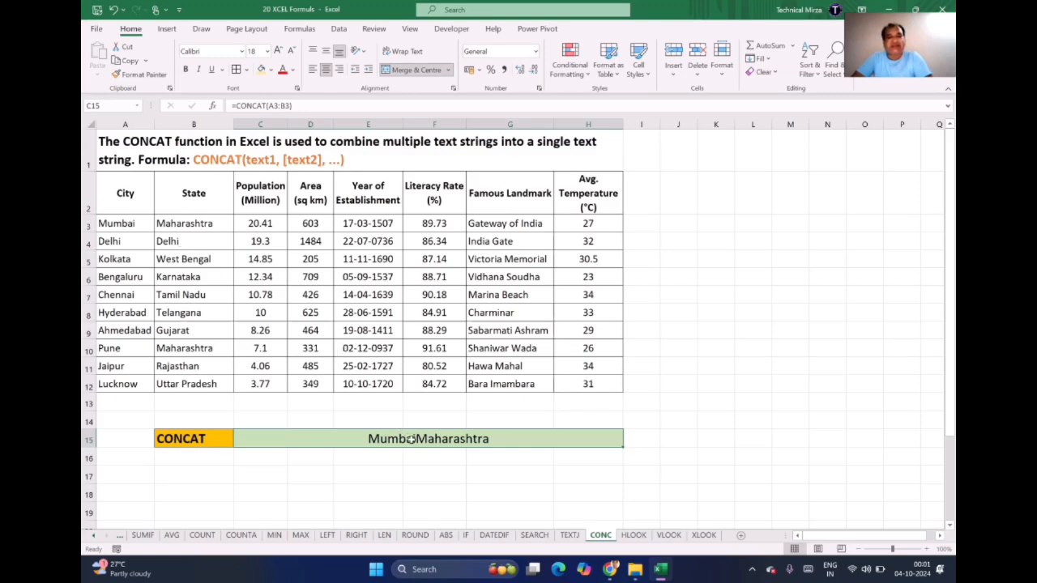
pyautogui.doubleClick(413, 438)
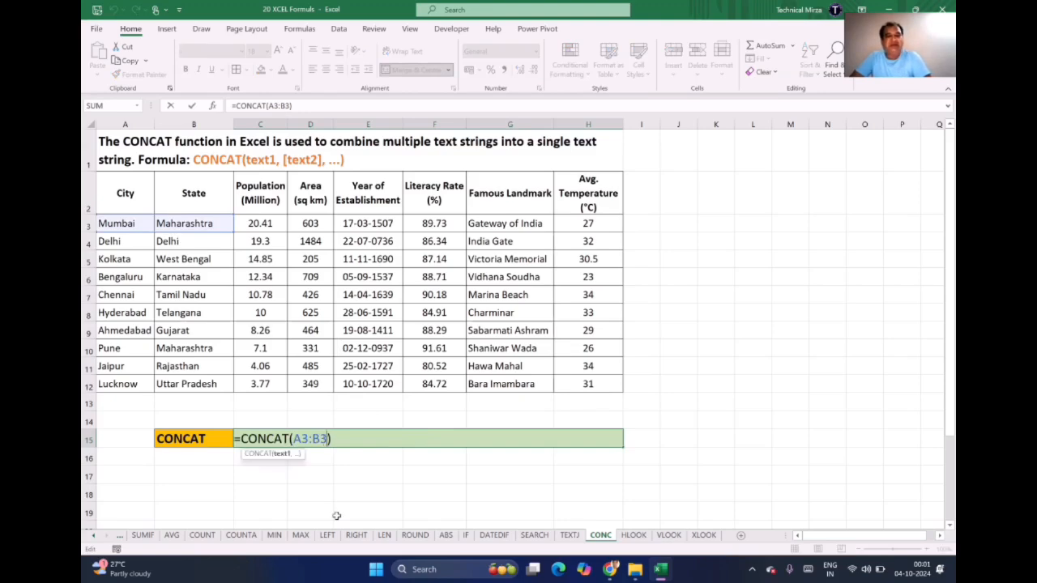
pyautogui.press('BackSpace')
pyautogui.press('BackSpace')
pyautogui.press('BackSpace')
pyautogui.press('BackSpace')
pyautogui.press('BackSpace')
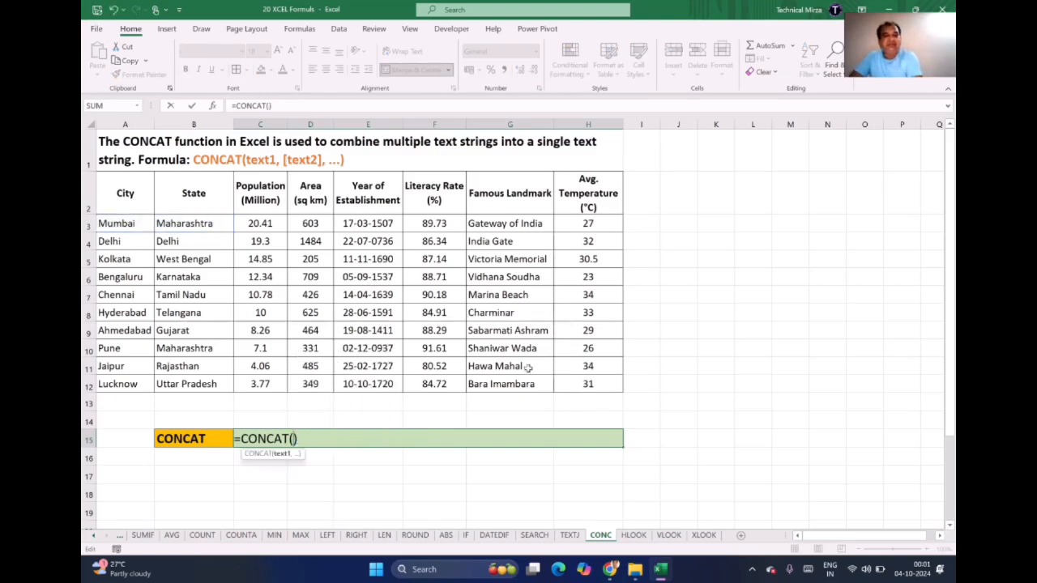
pyautogui.click(117, 217)
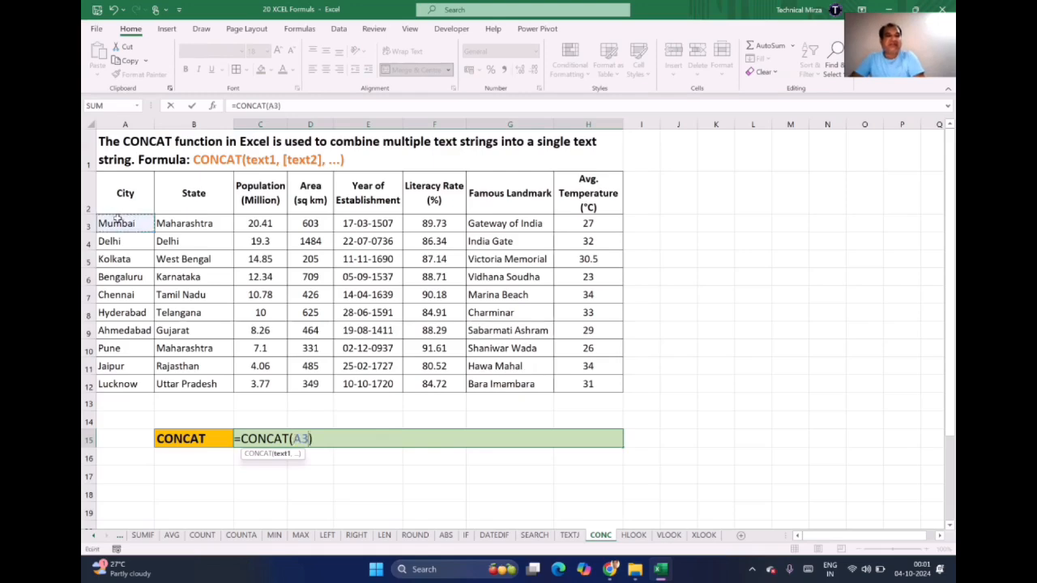
pyautogui.write('," ",')
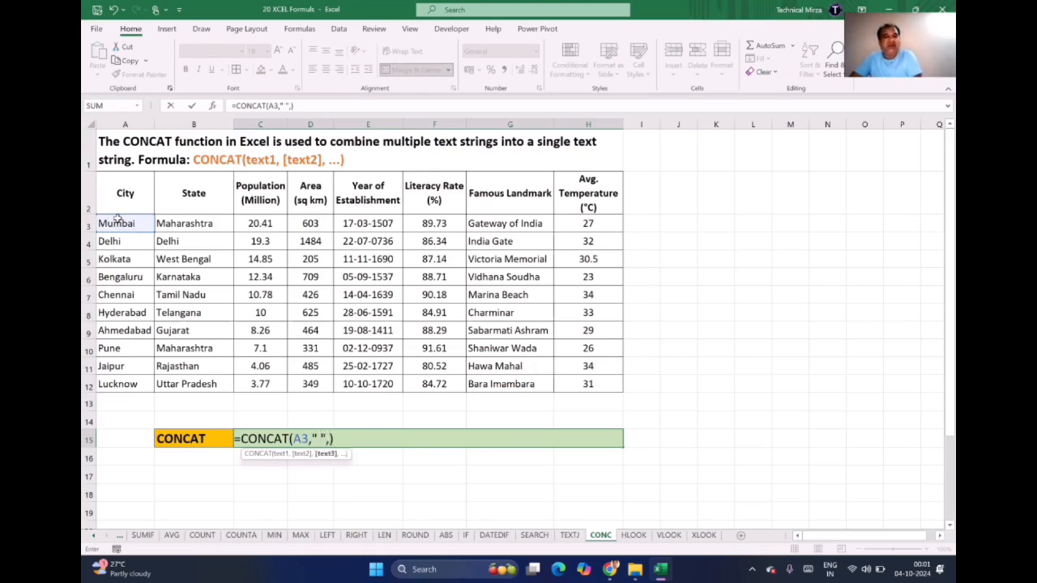
pyautogui.click(185, 223)
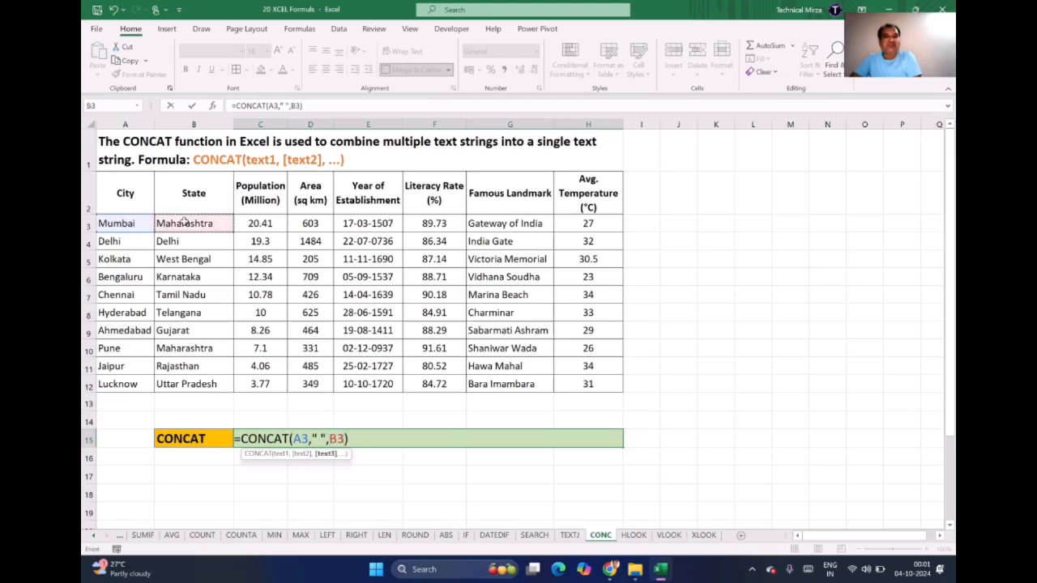
pyautogui.click(382, 438)
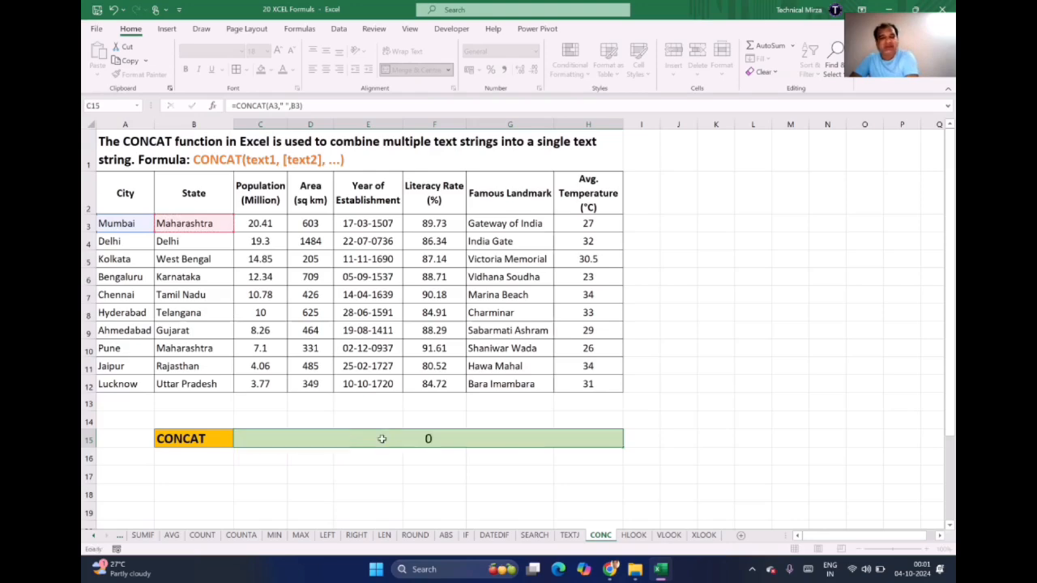
pyautogui.press('Return')
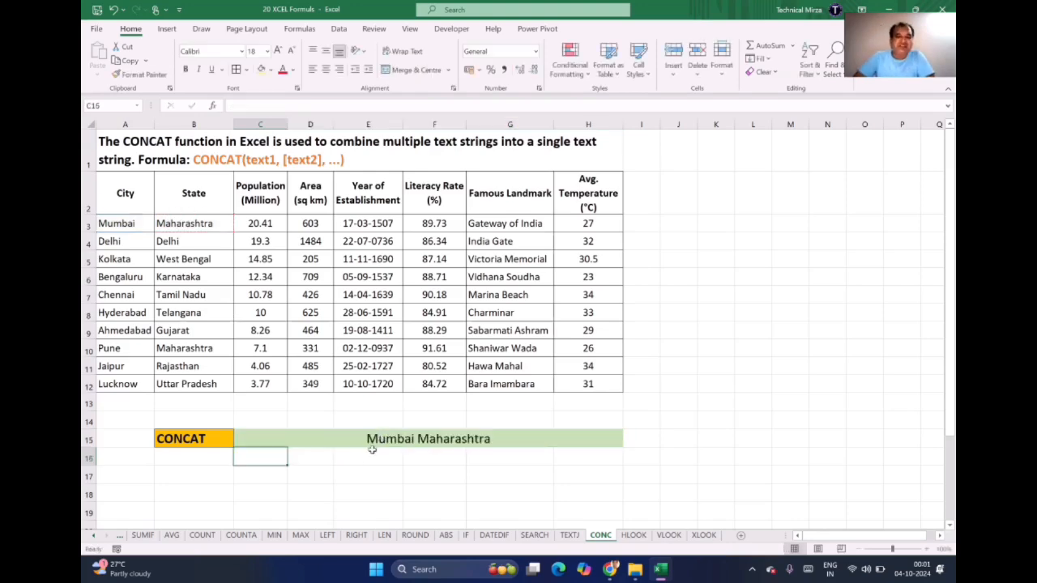
# Add a period after the space in the separator, making C15's formula =CONCAT(A3," .",B3).
pyautogui.doubleClick(414, 438)
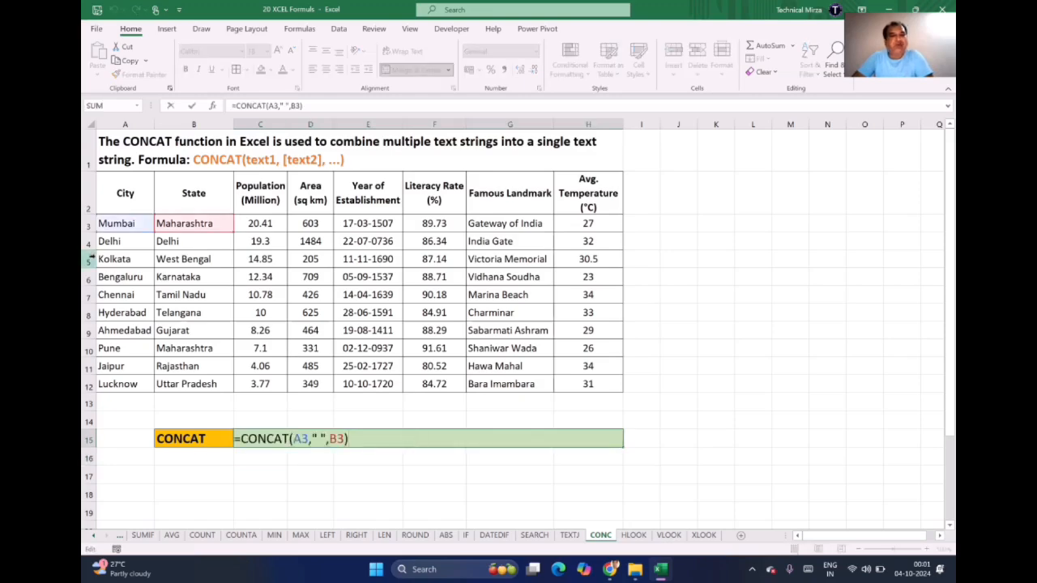
pyautogui.click(320, 438)
pyautogui.write(',')
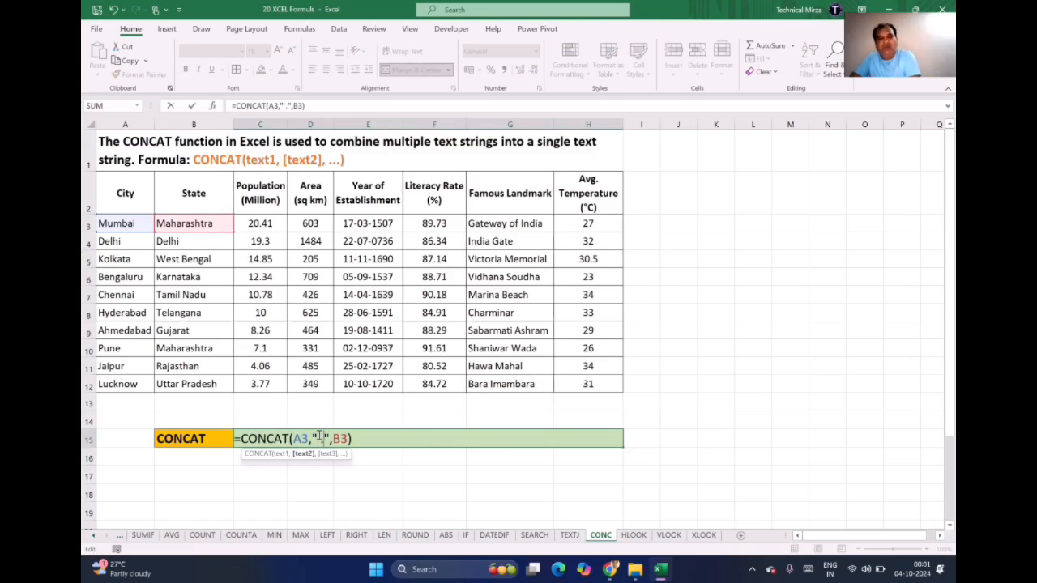
pyautogui.click(362, 436)
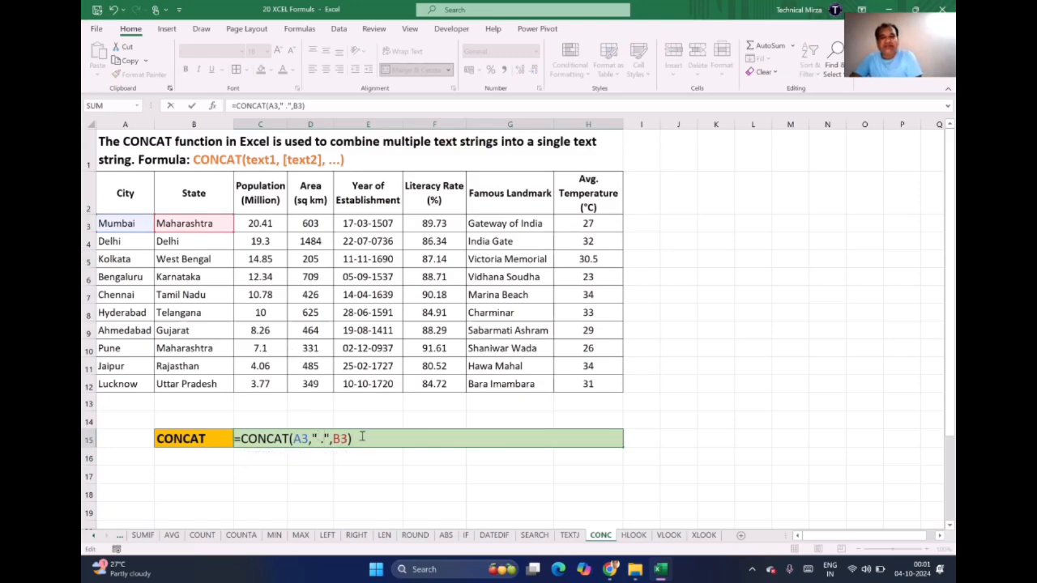
pyautogui.press('Return')
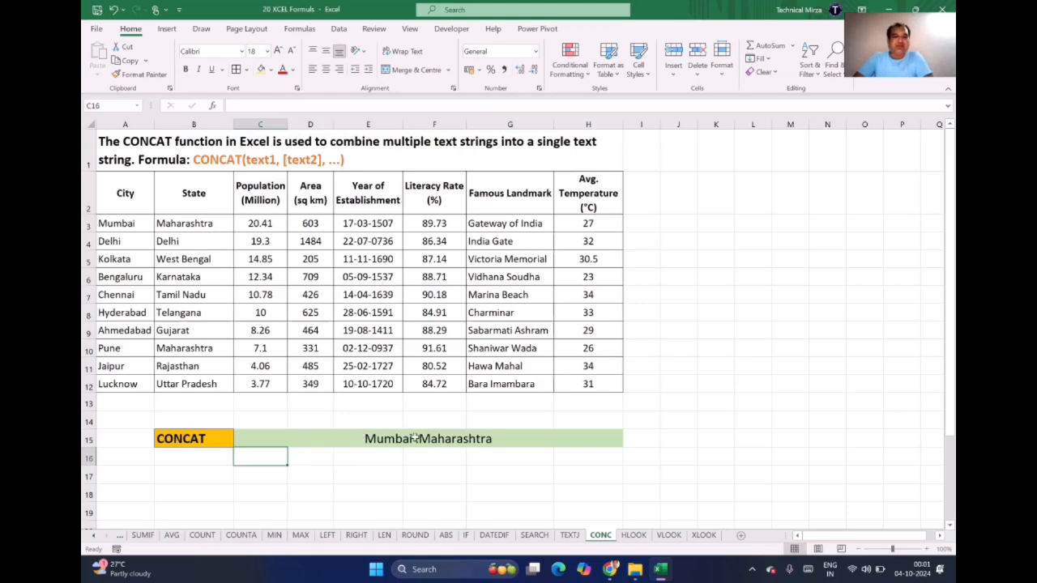
pyautogui.click(396, 475)
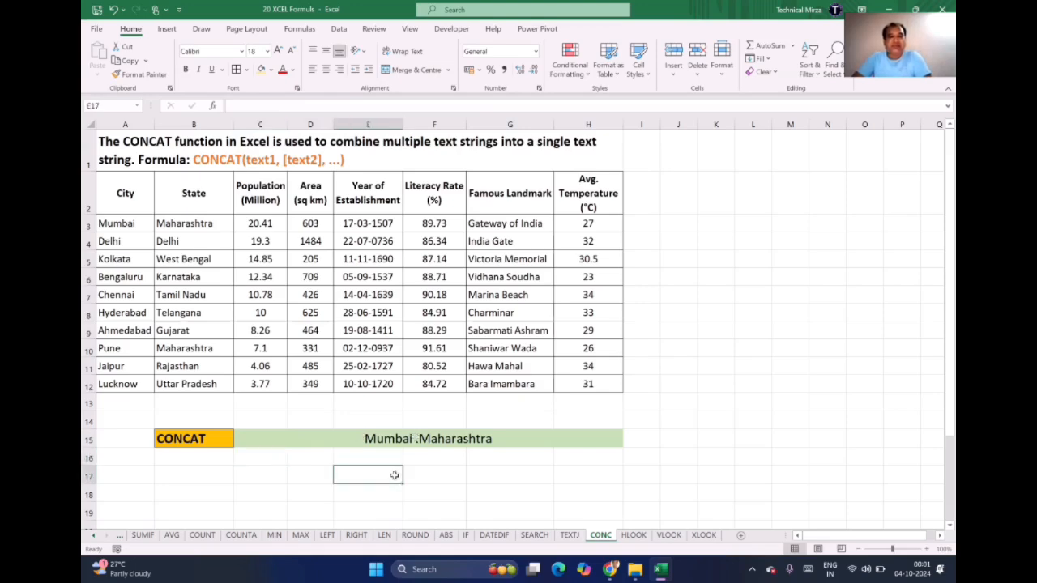
# Replace the period in the separator with a comma, making C15's formula =CONCAT(A3," ,",B3).
pyautogui.doubleClick(391, 436)
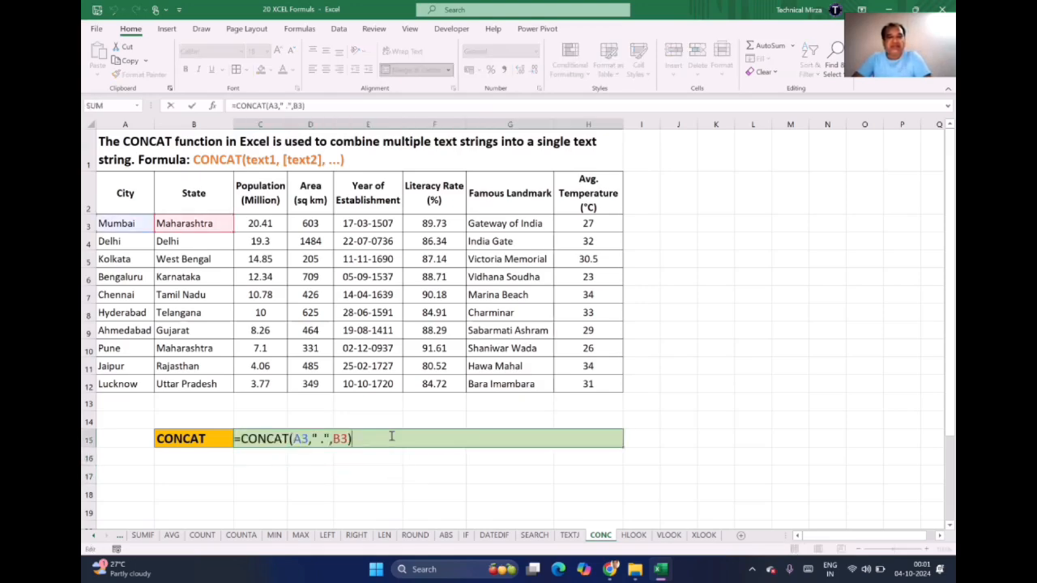
pyautogui.click(324, 438)
pyautogui.press('BackSpace')
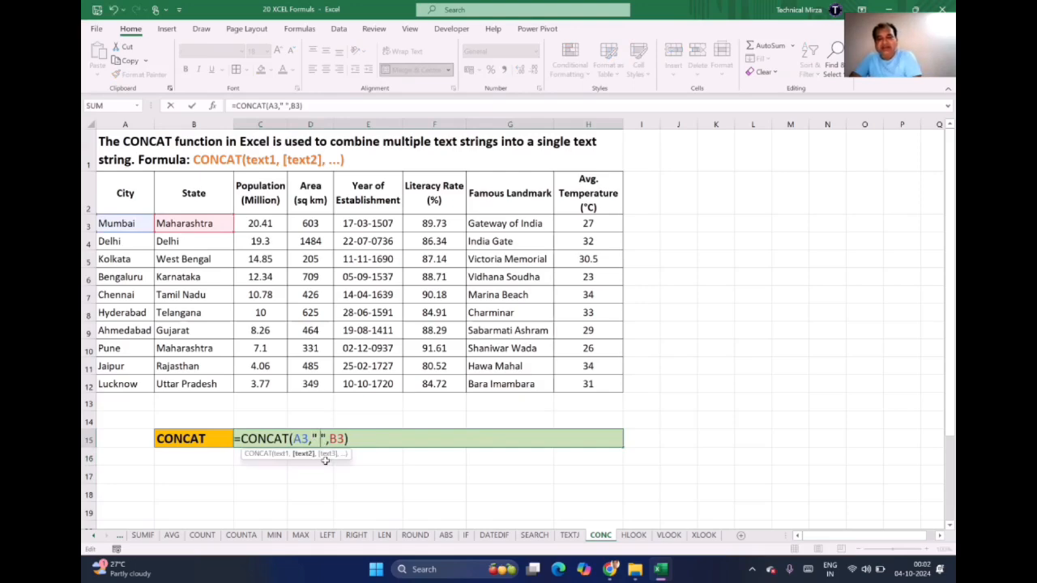
pyautogui.write(',')
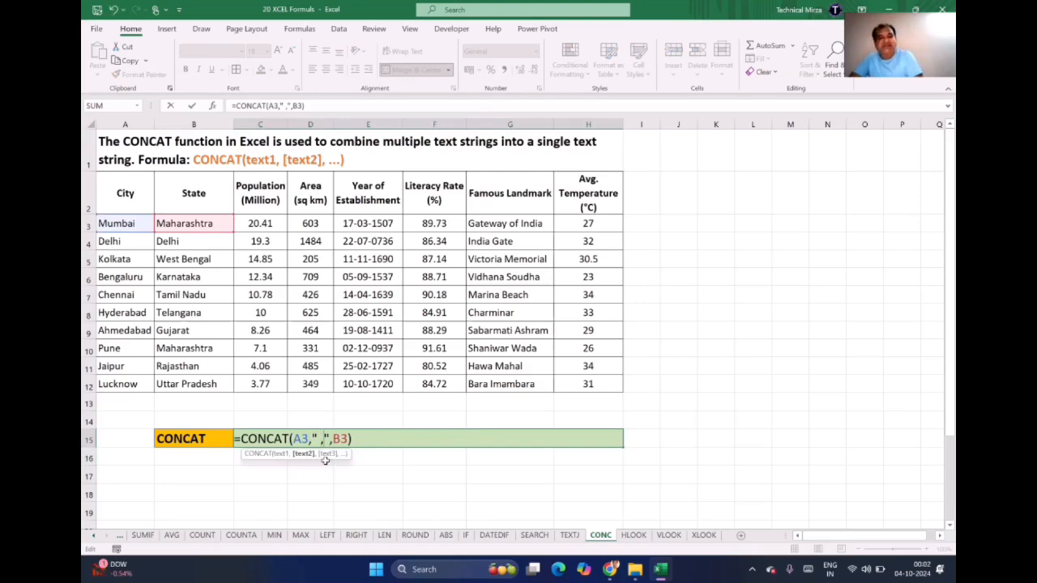
pyautogui.click(367, 438)
pyautogui.press('Return')
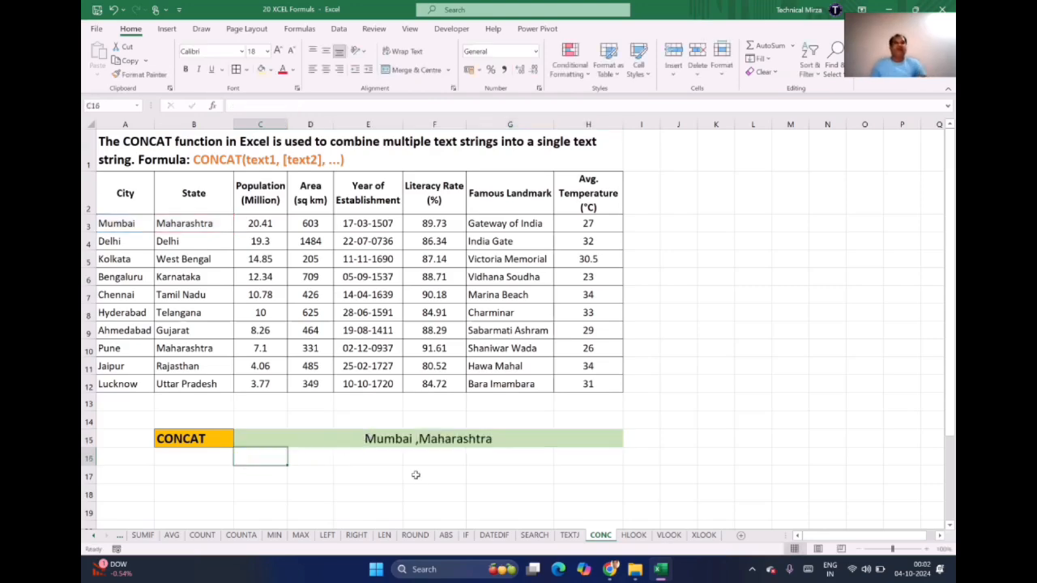
# Compare the CONCAT formula in C15 on the CONC sheet with the joined text on the TEXTJ sheet.
pyautogui.click(380, 439)
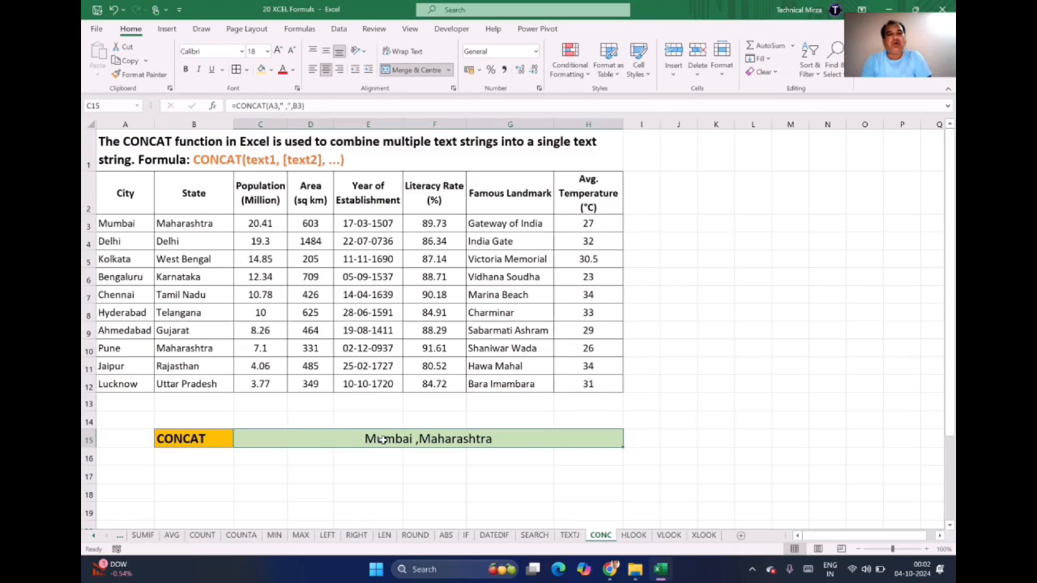
pyautogui.click(570, 537)
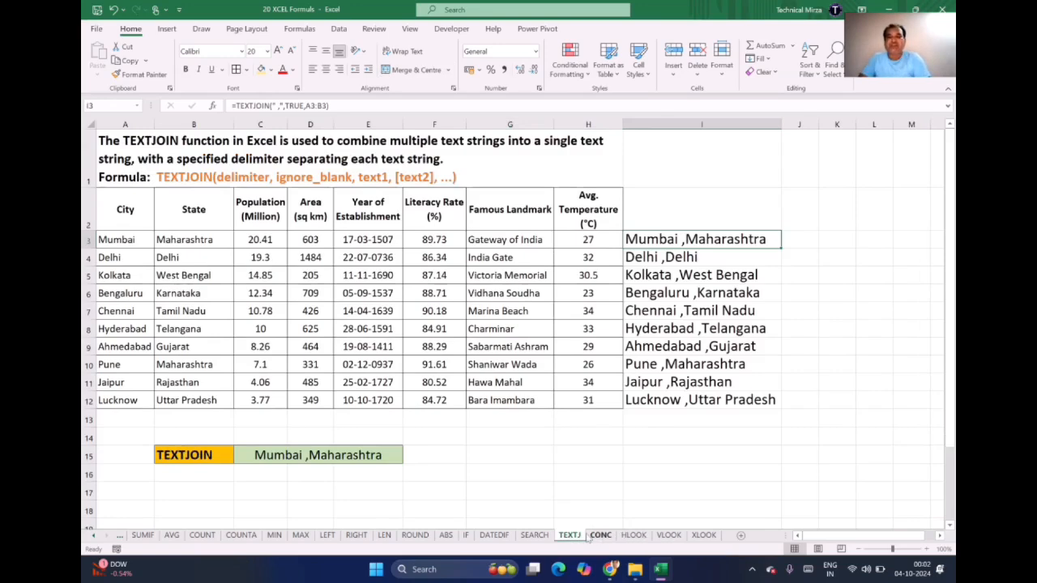
pyautogui.click(599, 536)
pyautogui.click(571, 537)
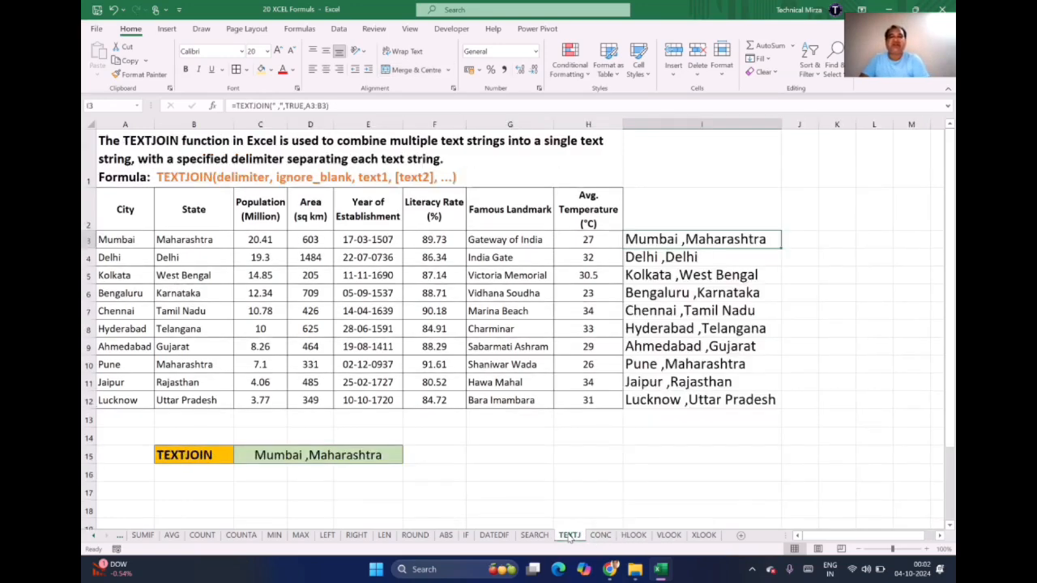
pyautogui.click(599, 536)
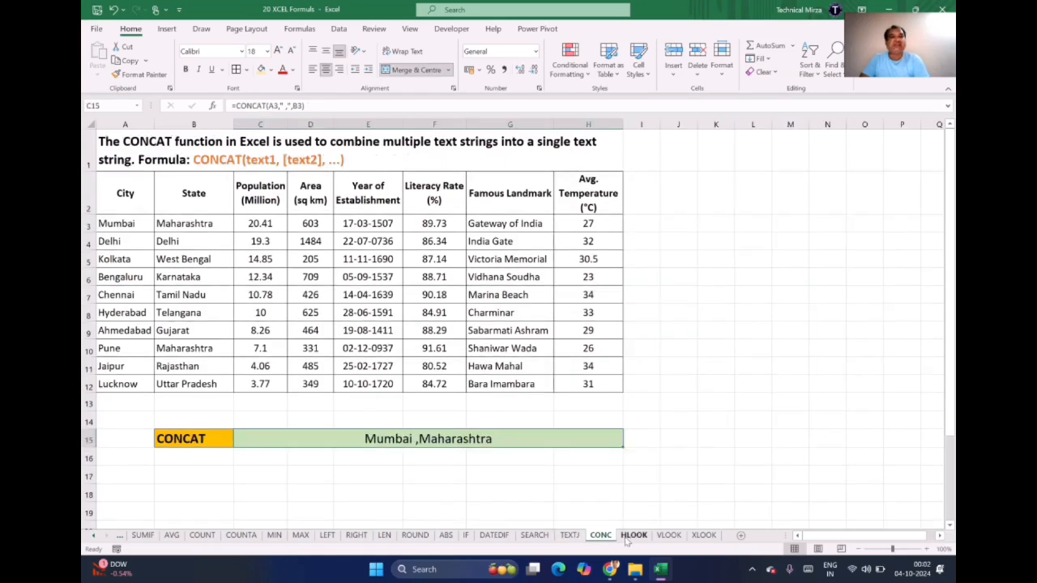
# Open the HLOOK sheet and examine the header row, the Year of Establishment column and the Chennai row.
pyautogui.click(632, 537)
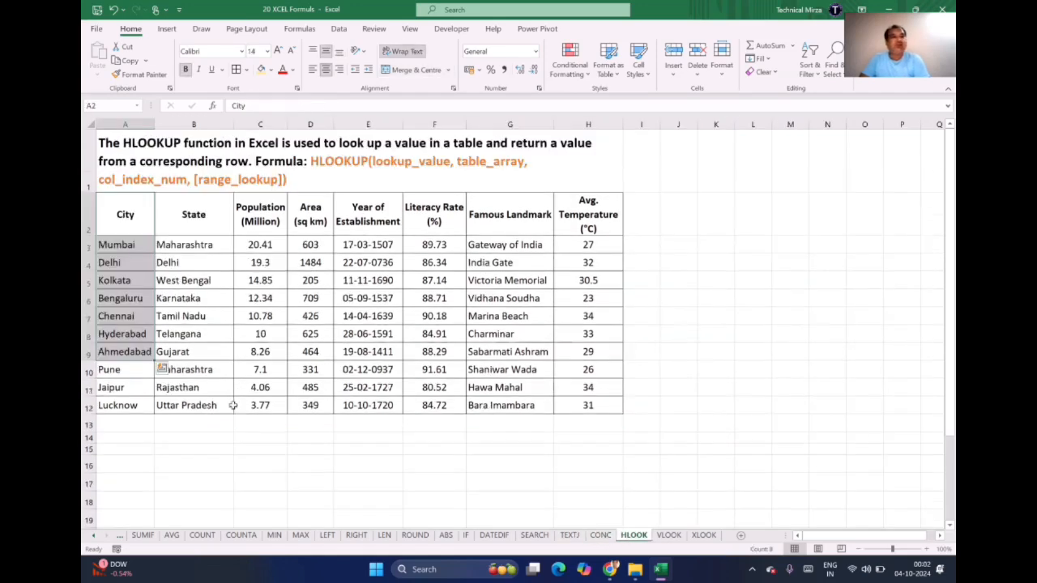
pyautogui.click(227, 447)
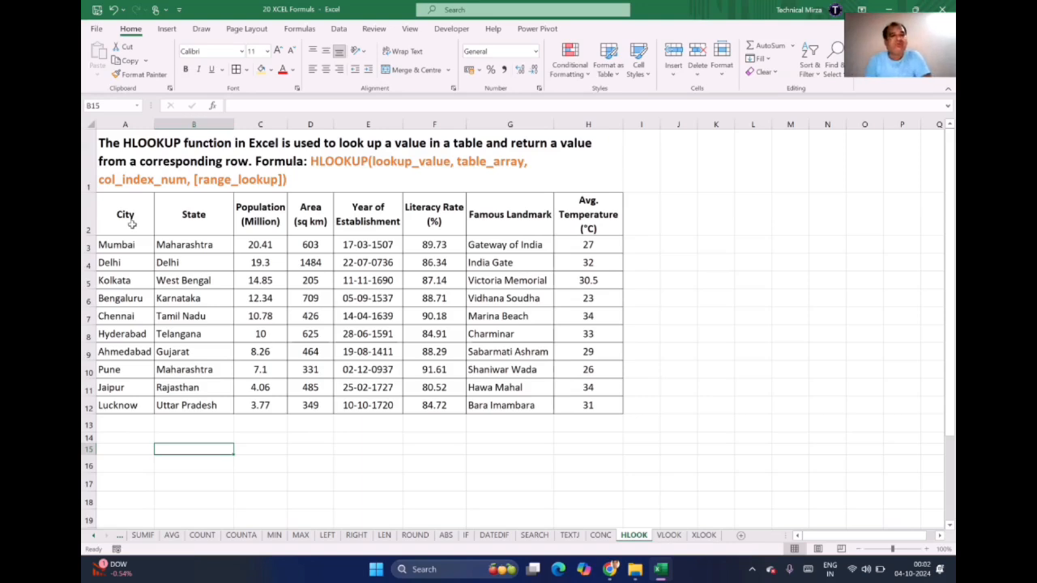
pyautogui.moveTo(130, 225)
pyautogui.mouseDown()
pyautogui.moveTo(580, 222)
pyautogui.moveTo(122, 214)
pyautogui.mouseUp()
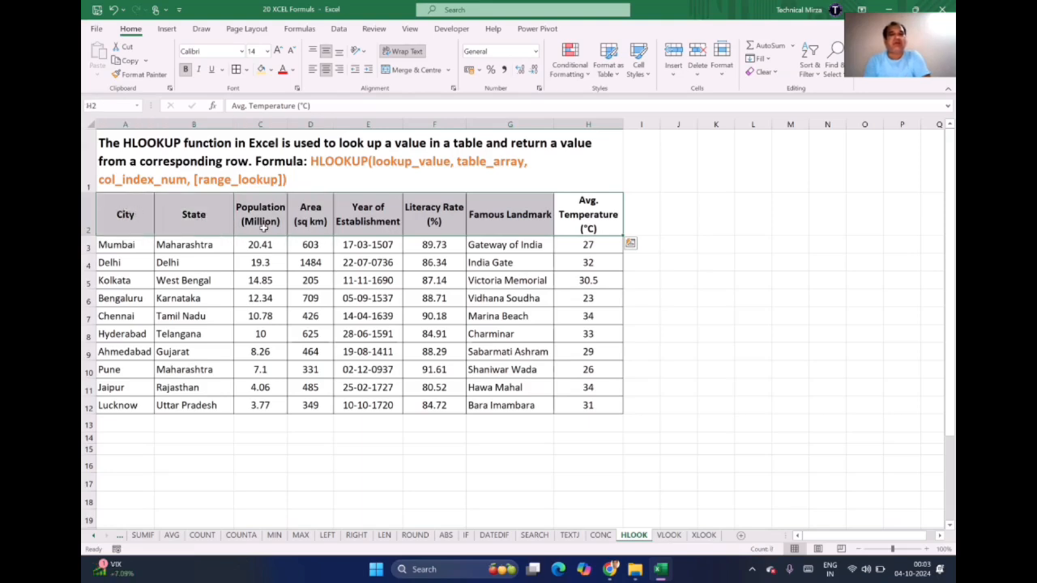
pyautogui.click(368, 225)
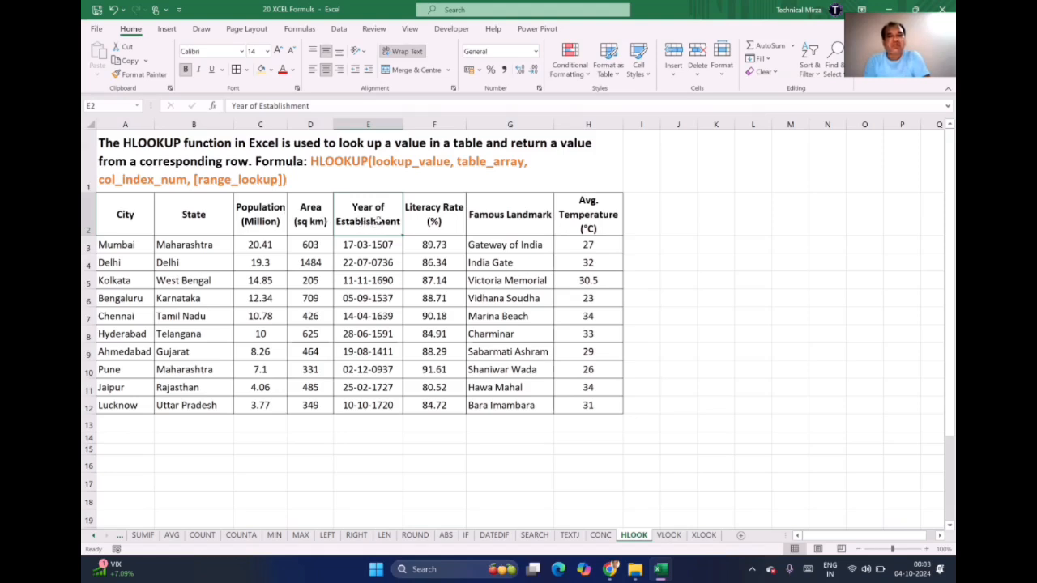
pyautogui.moveTo(377, 215); pyautogui.dragTo(379, 321)
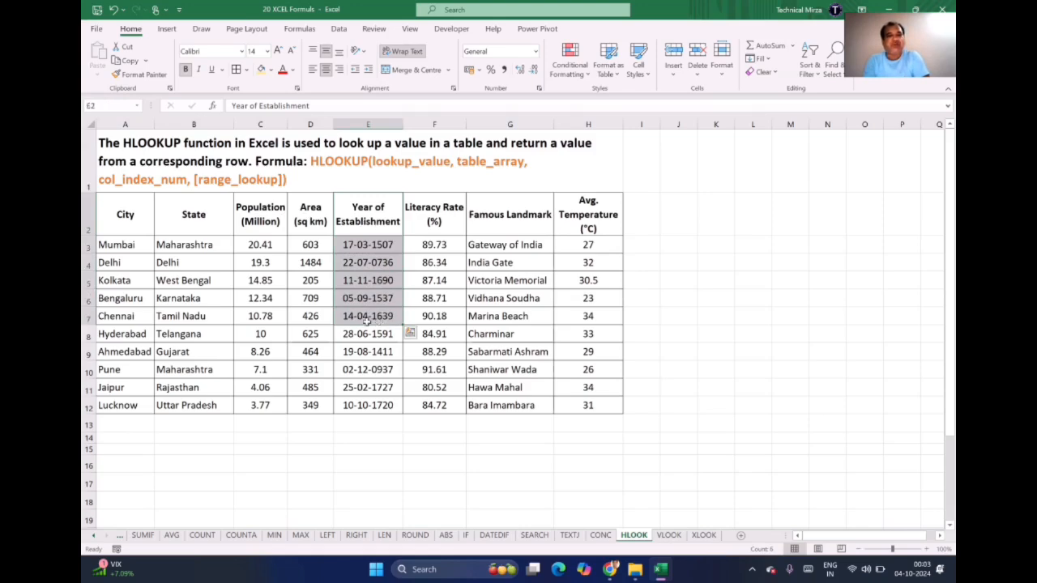
pyautogui.moveTo(129, 322); pyautogui.dragTo(351, 319)
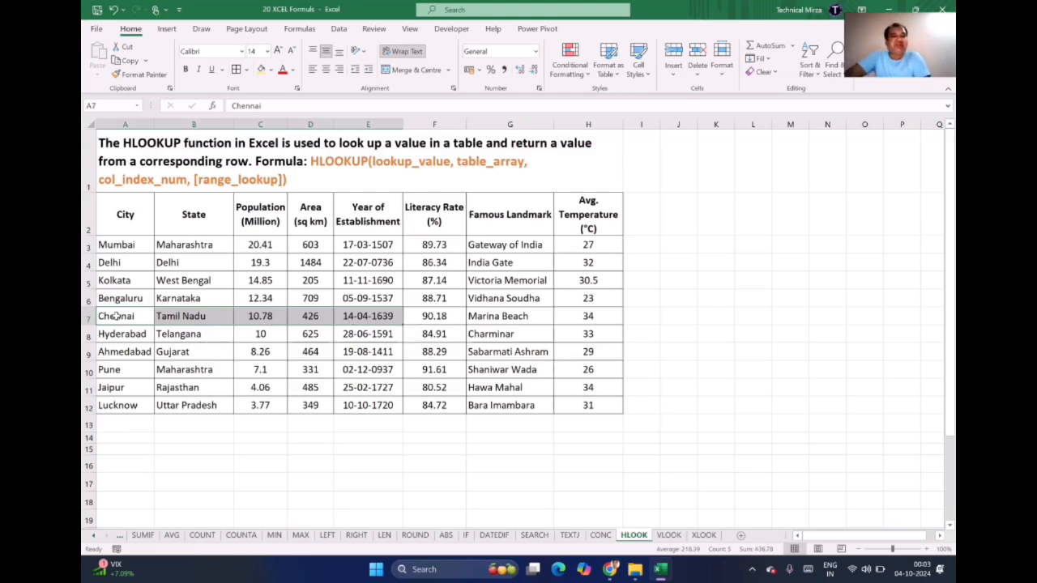
pyautogui.click(509, 217)
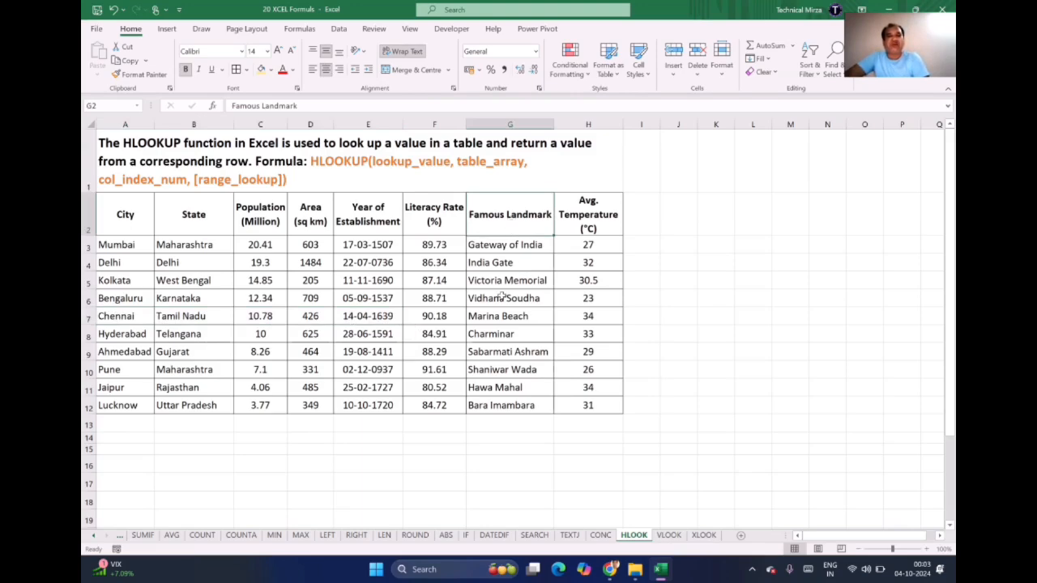
# Enter =HLOOKUP(G2,A2:H12,6,0) in G16 to look up the sixth table row under the Famous Landmark header.
pyautogui.click(478, 466)
pyautogui.write('=')
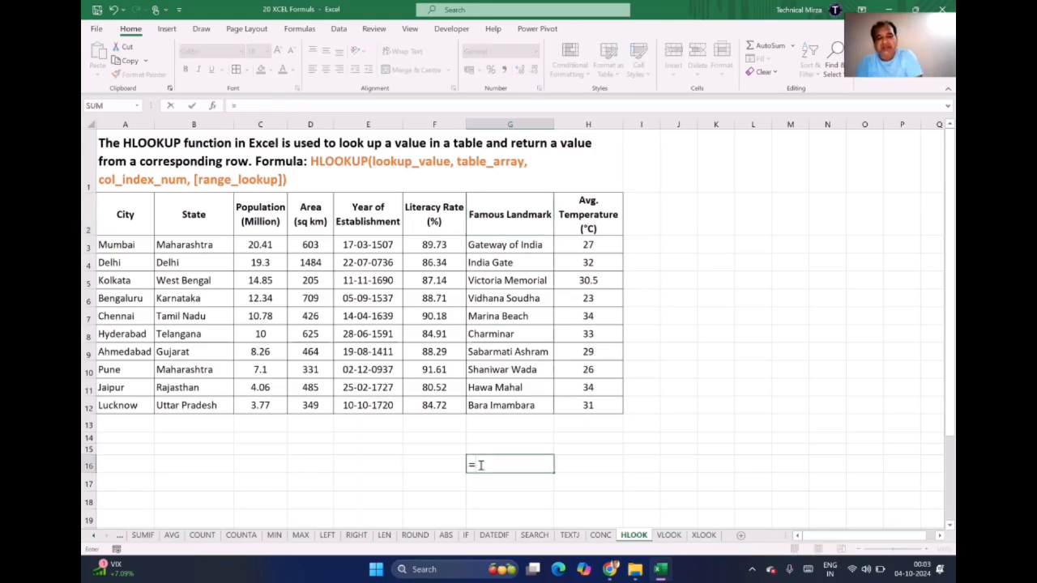
pyautogui.write('hlookup(')
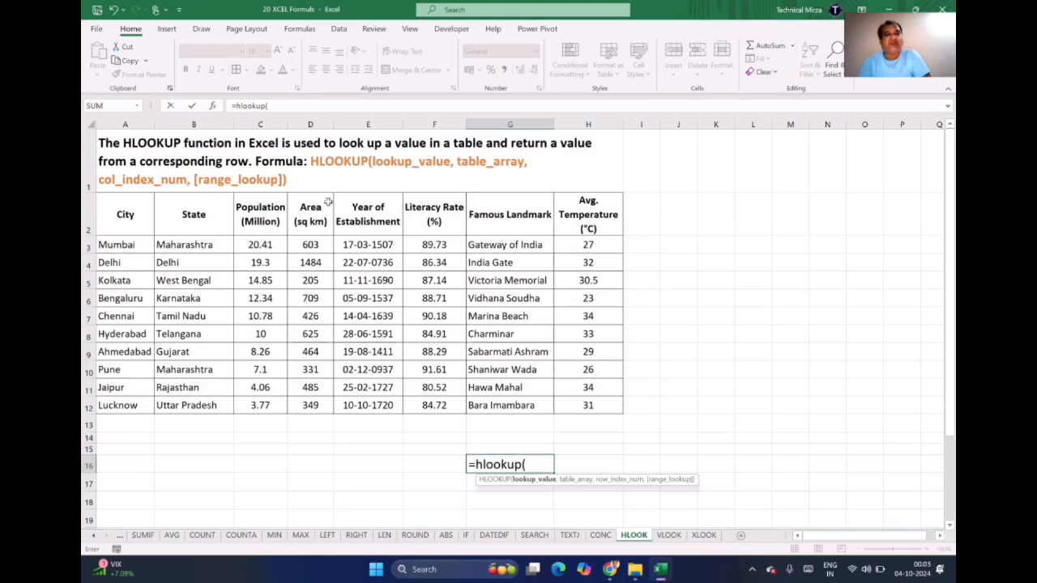
pyautogui.click(509, 223)
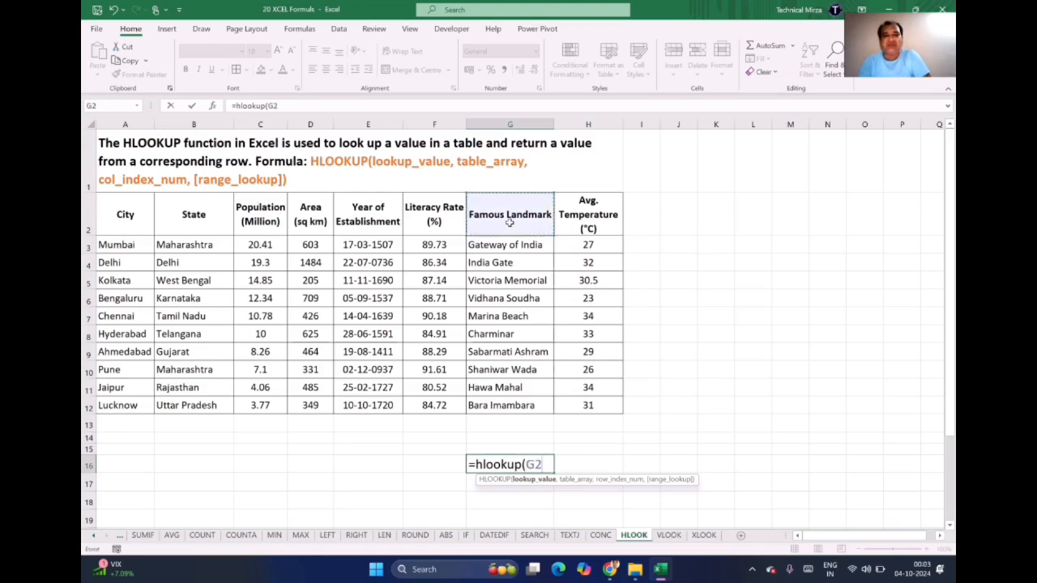
pyautogui.write(',')
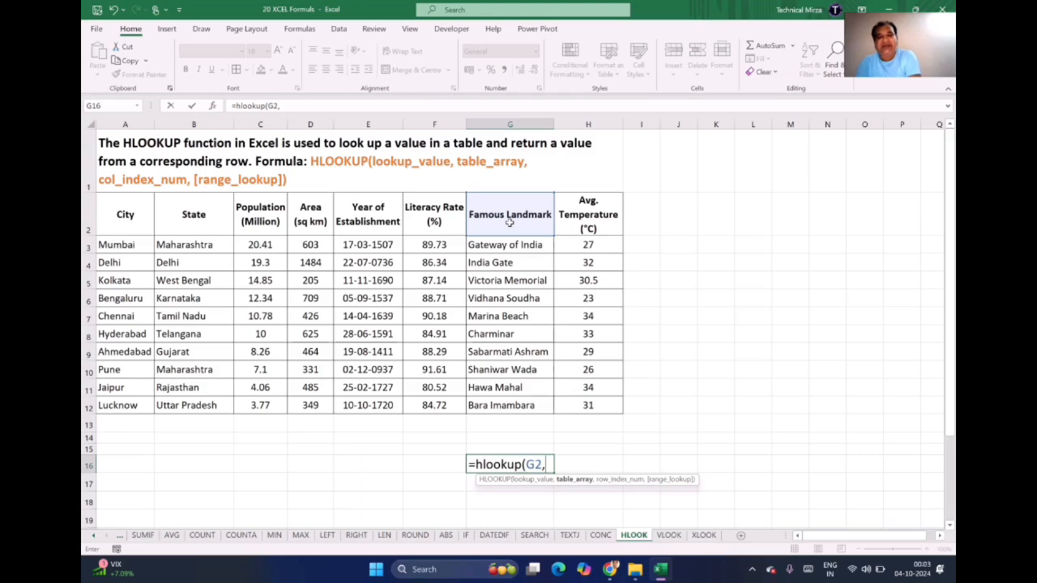
pyautogui.moveTo(124, 220); pyautogui.dragTo(580, 398)
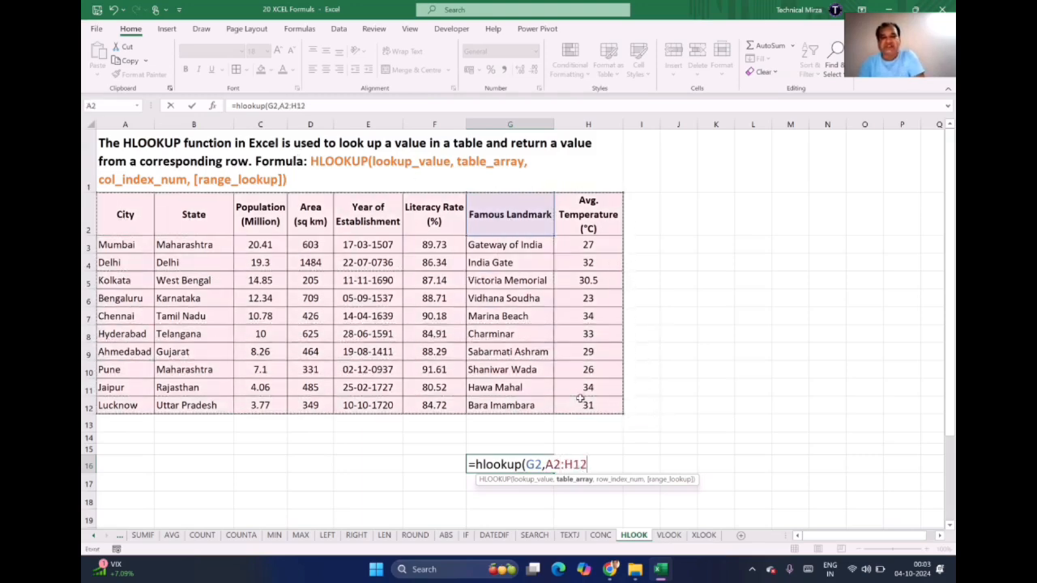
pyautogui.write(',')
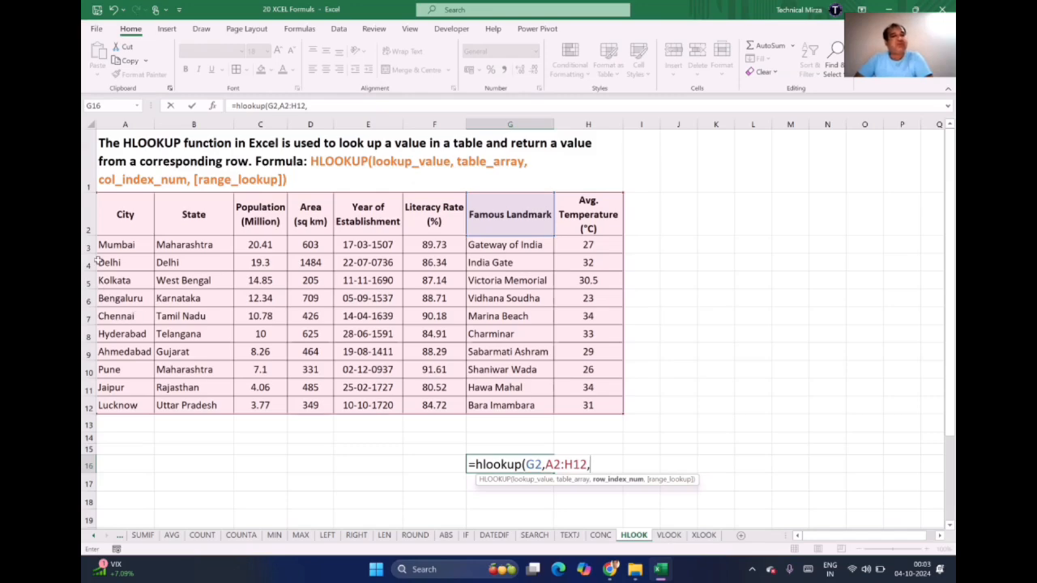
pyautogui.click(84, 220)
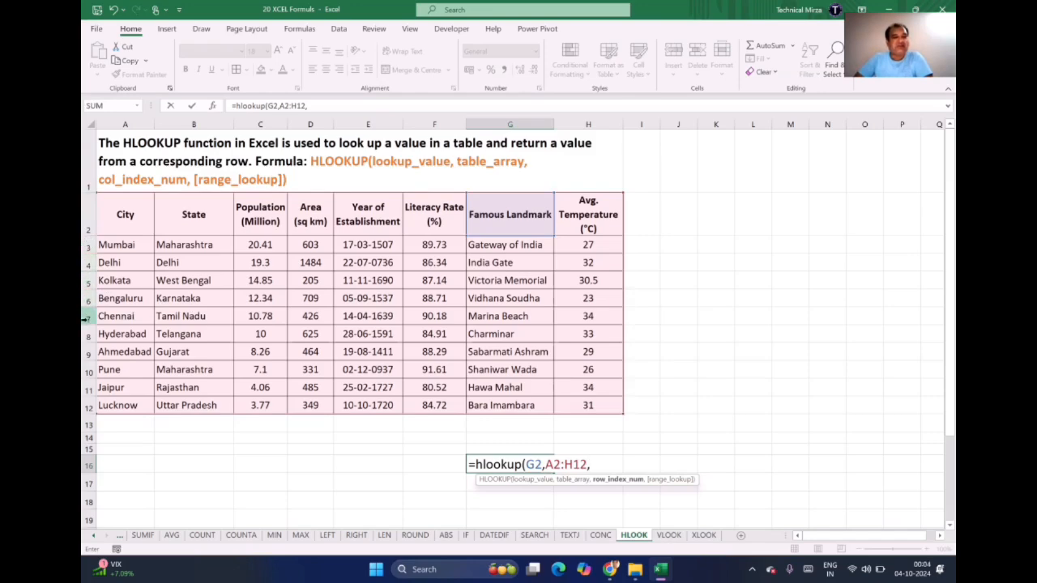
pyautogui.write('6')
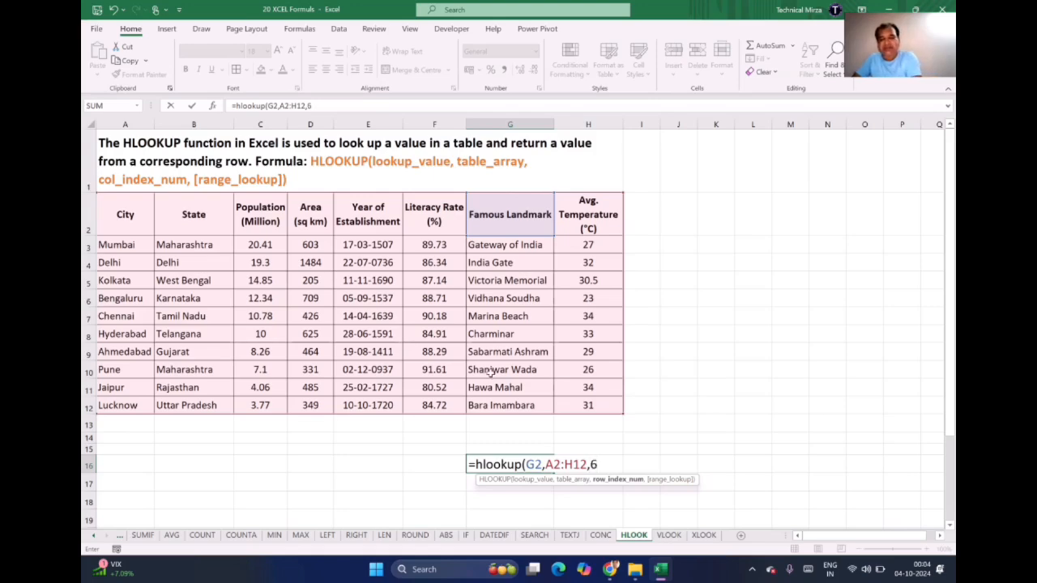
pyautogui.write(',0')
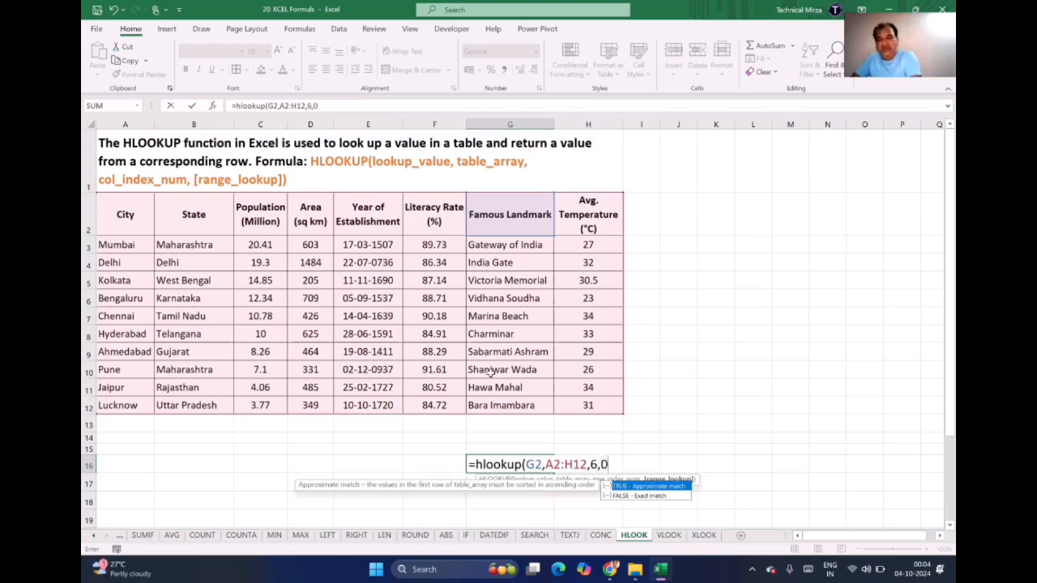
pyautogui.write(')')
pyautogui.press('Return')
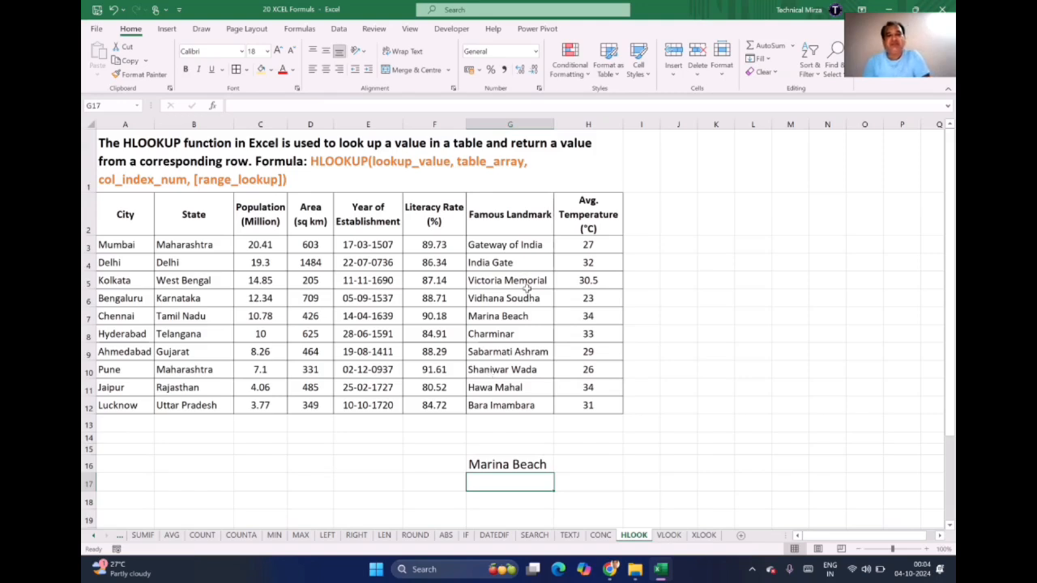
# Check the HLOOKUP formula in G16 against the header row, the Chennai row and the Year of Establishment column.
pyautogui.click(501, 464)
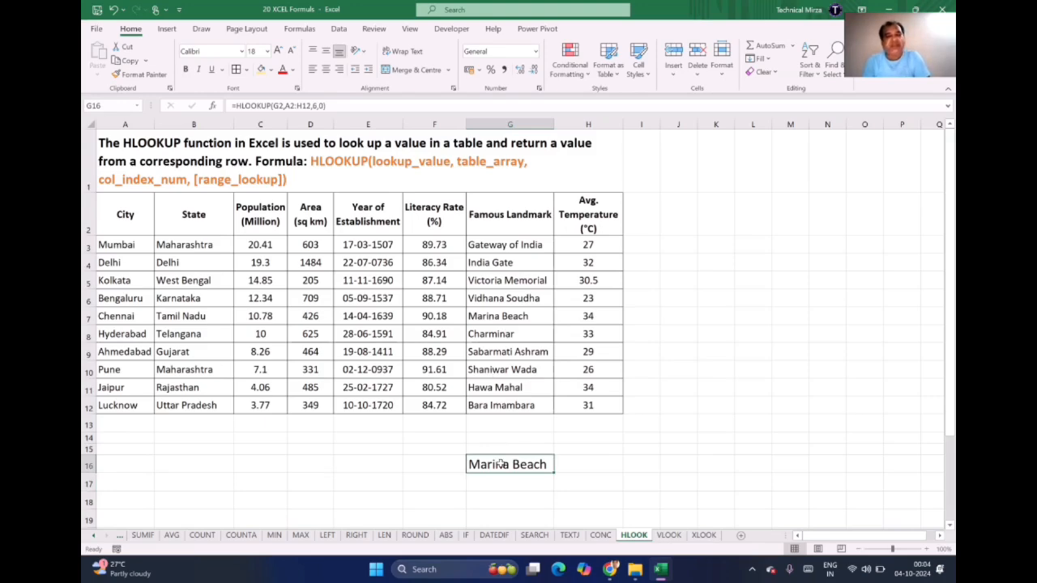
pyautogui.click(438, 464)
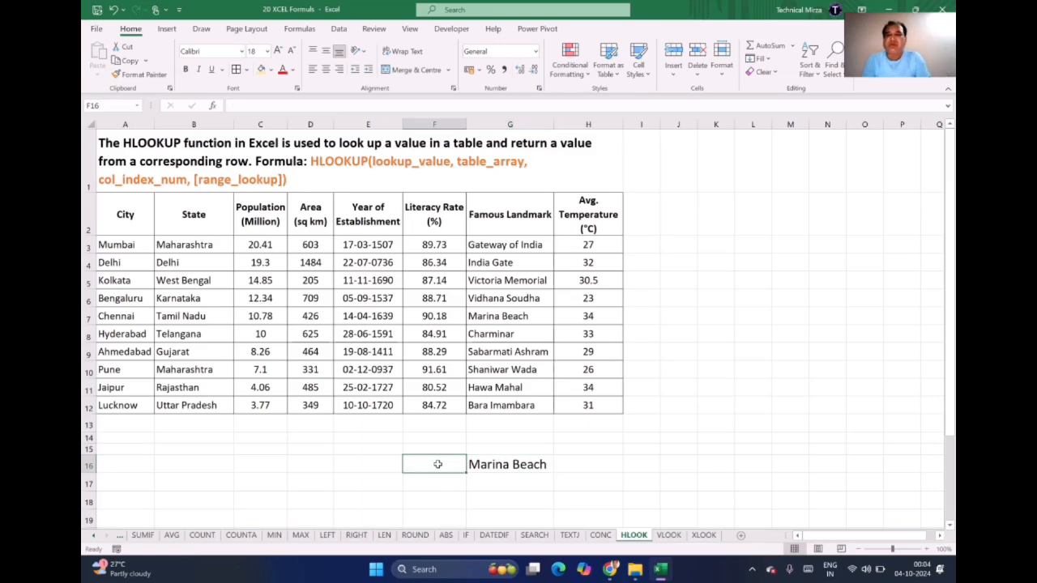
pyautogui.click(488, 465)
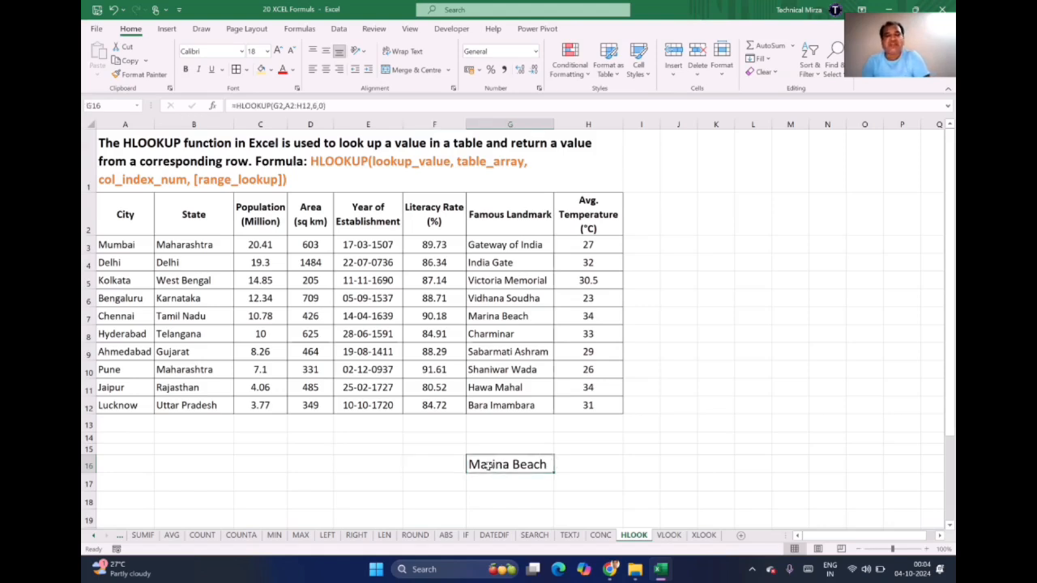
pyautogui.click(618, 490)
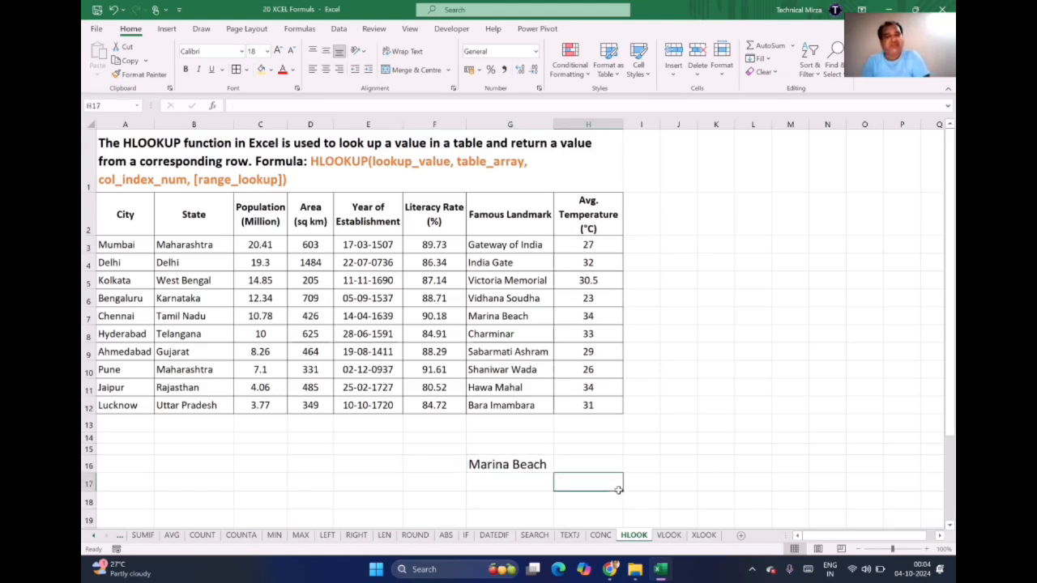
pyautogui.click(114, 225)
pyautogui.moveTo(114, 225); pyautogui.dragTo(564, 229)
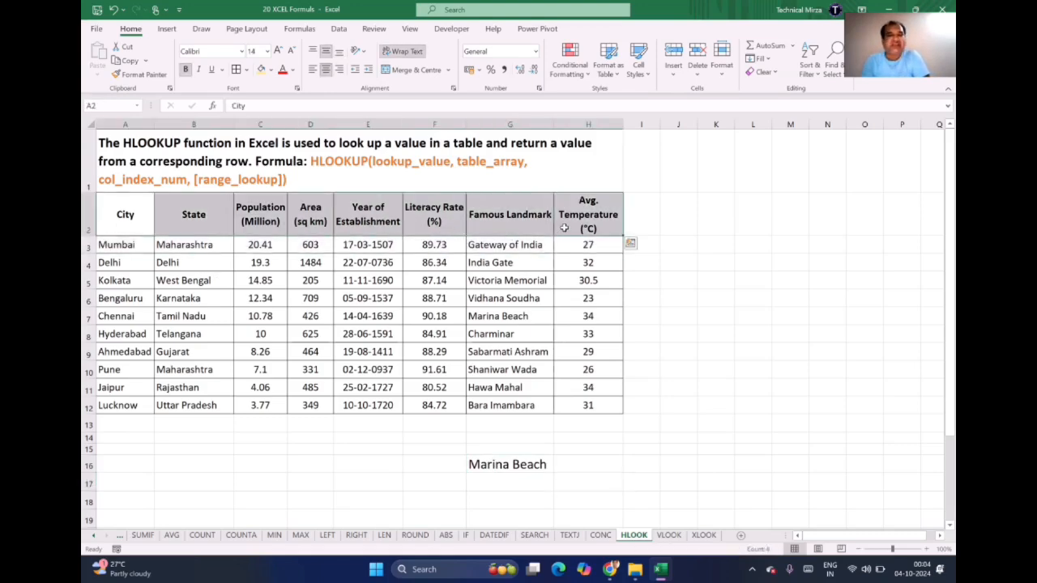
pyautogui.click(112, 318)
pyautogui.moveTo(357, 321); pyautogui.dragTo(571, 322)
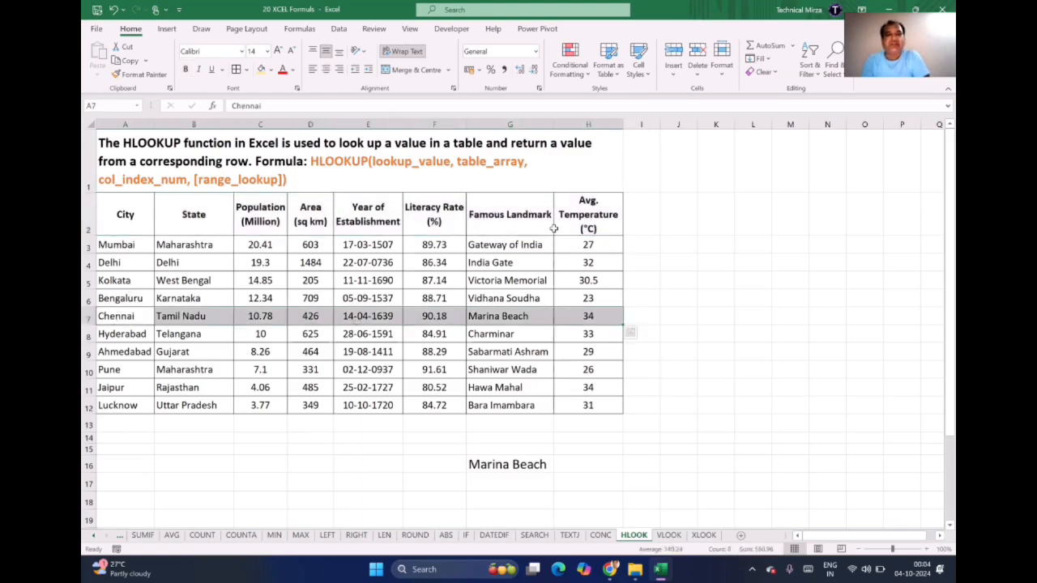
pyautogui.moveTo(585, 221); pyautogui.dragTo(92, 213)
pyautogui.moveTo(361, 214); pyautogui.dragTo(360, 368)
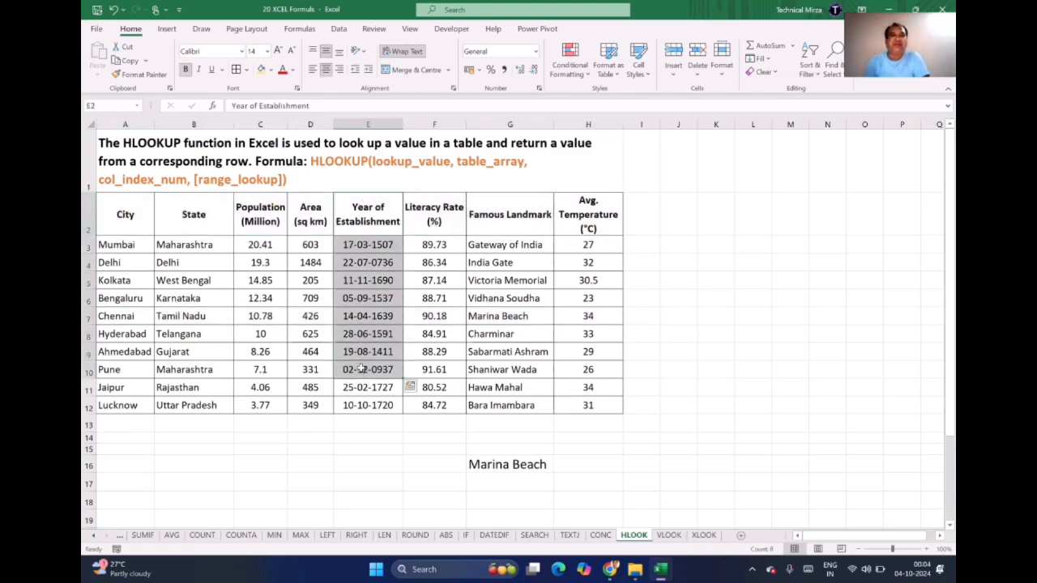
pyautogui.click(440, 223)
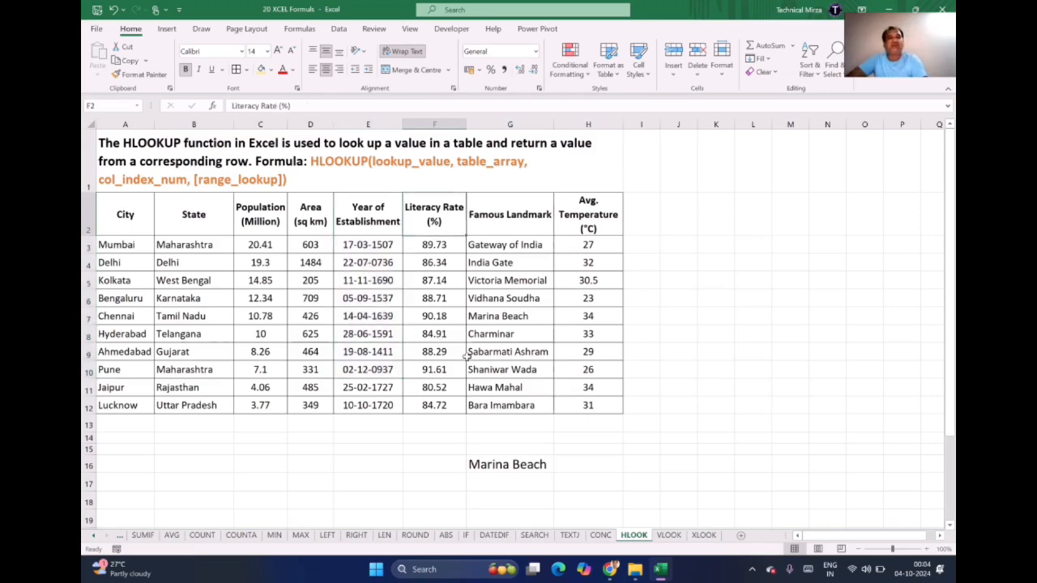
# Open the VLOOK sheet and select the Jaipur population cell C11.
pyautogui.click(669, 535)
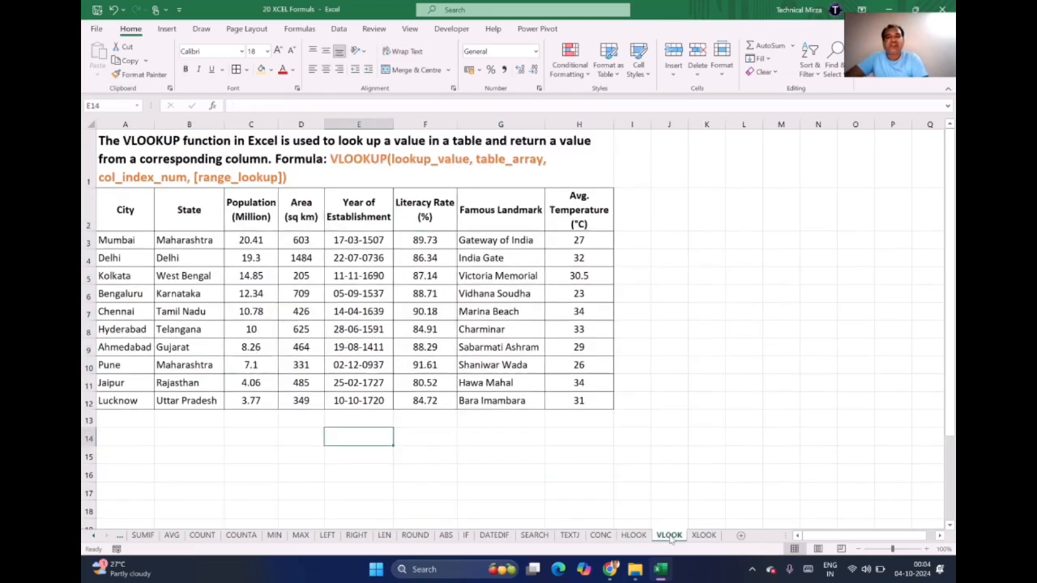
pyautogui.click(275, 381)
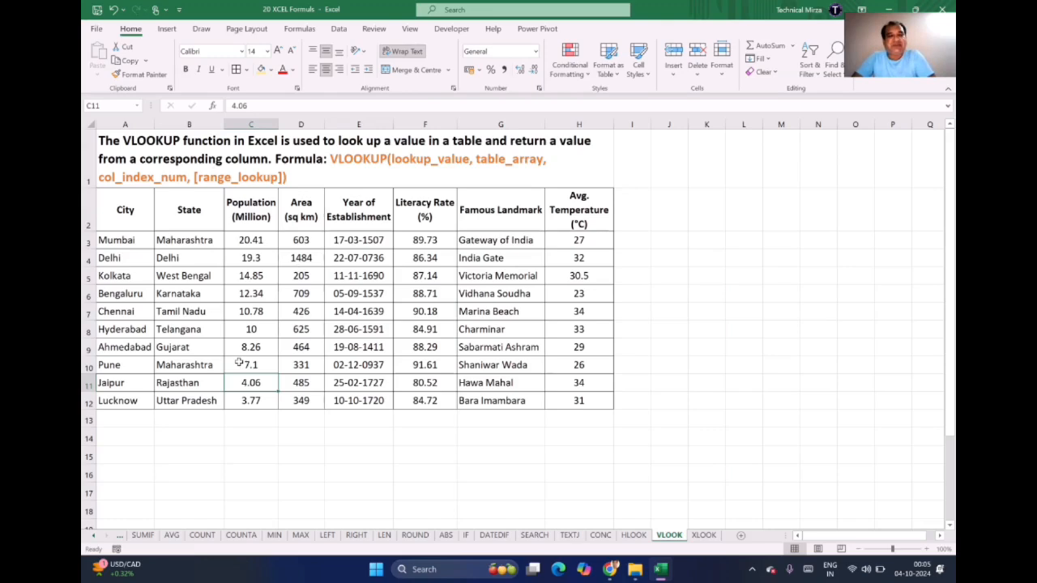
# Examine the header row, the City column and the Hyderabad row of the city table on the VLOOK sheet.
pyautogui.click(236, 473)
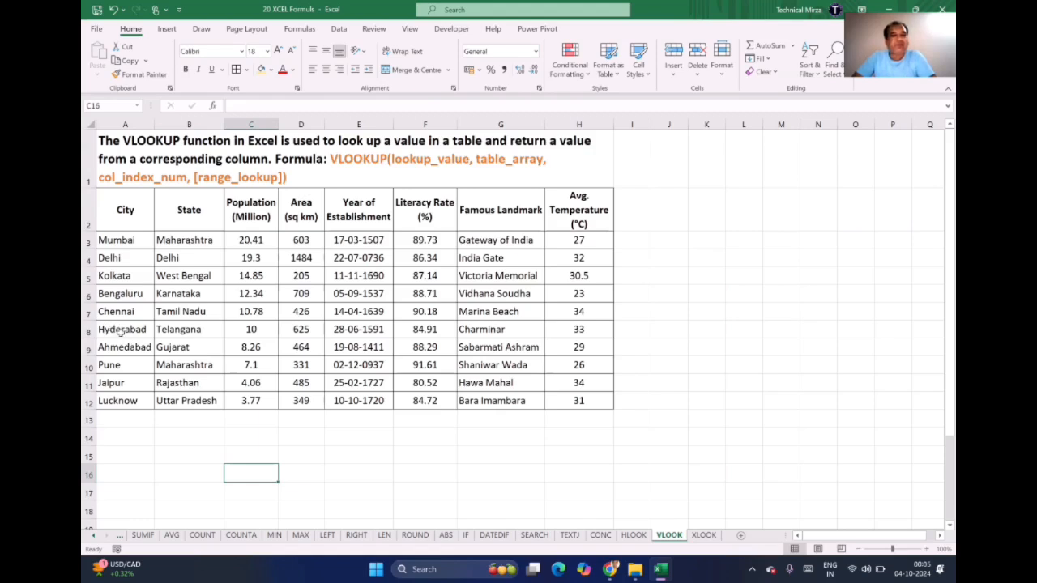
pyautogui.click(120, 333)
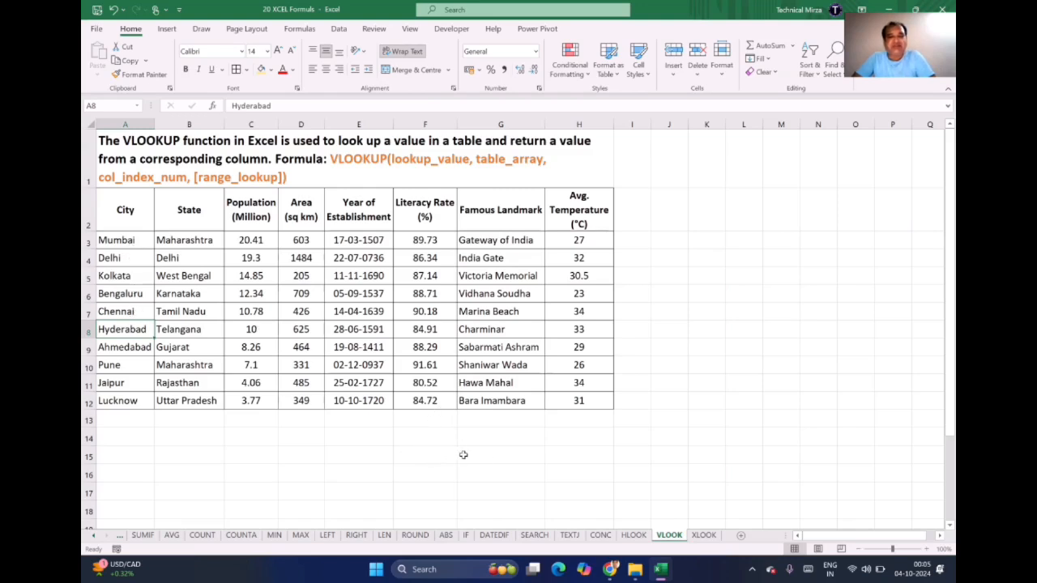
pyautogui.click(489, 459)
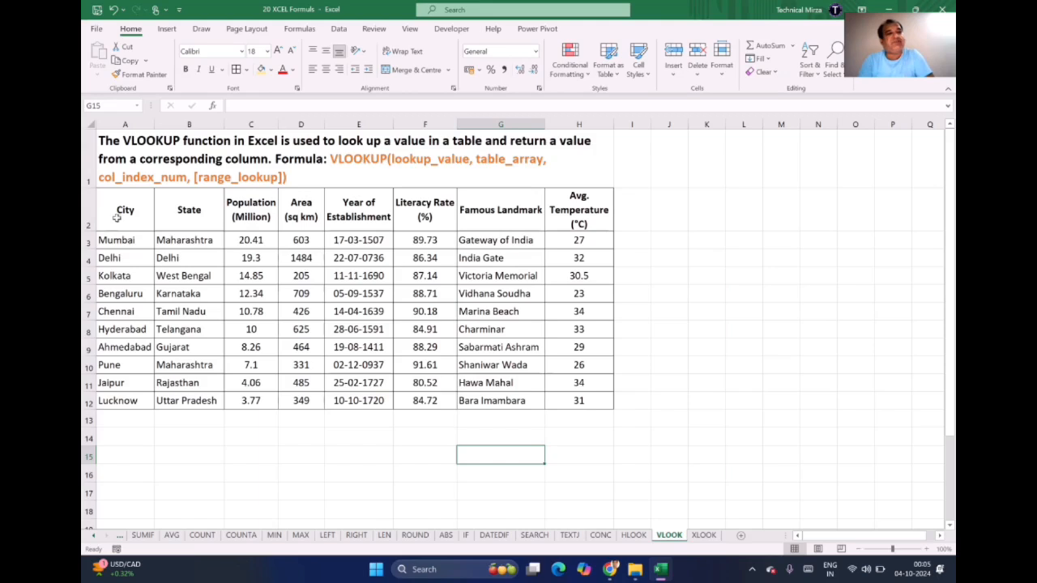
pyautogui.moveTo(117, 217); pyautogui.dragTo(557, 213)
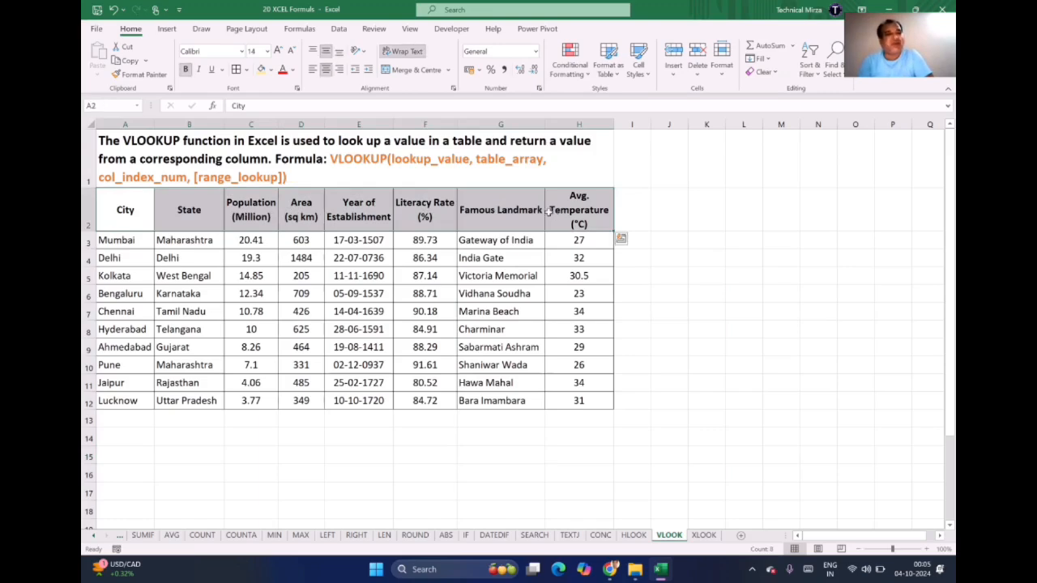
pyautogui.click(121, 209)
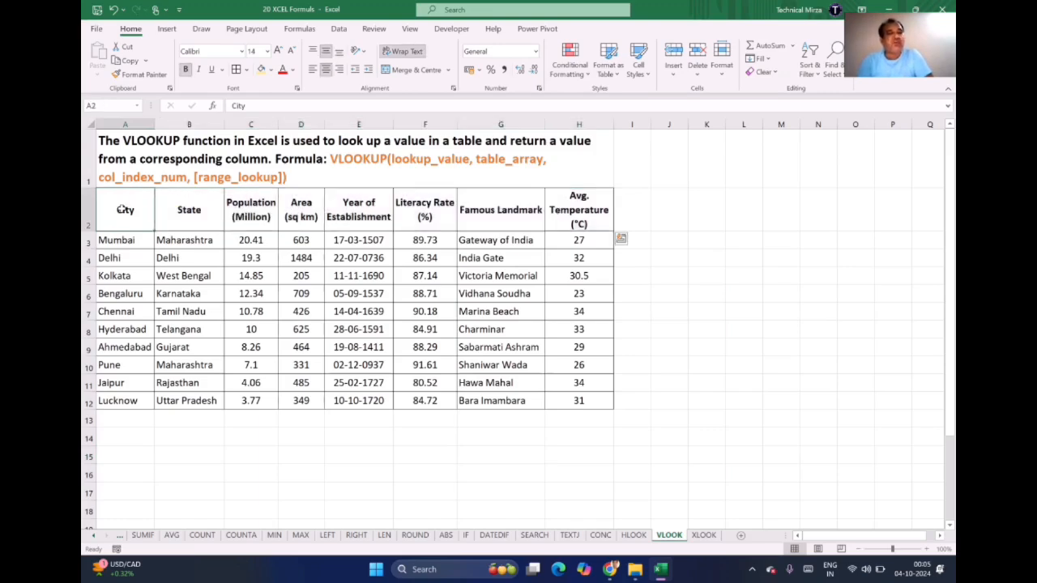
pyautogui.moveTo(121, 209); pyautogui.dragTo(111, 400)
pyautogui.click(114, 447)
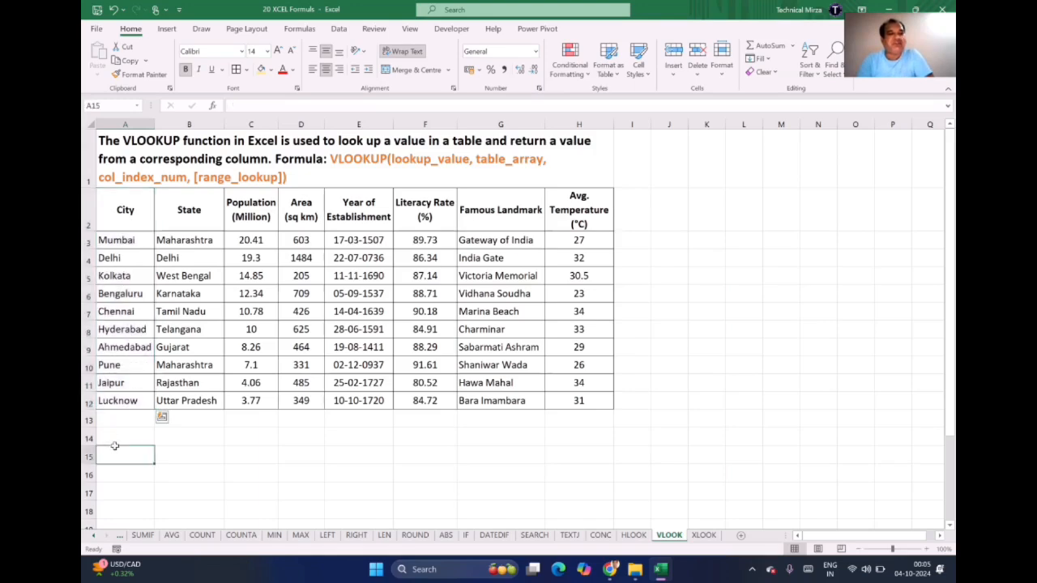
pyautogui.click(116, 328)
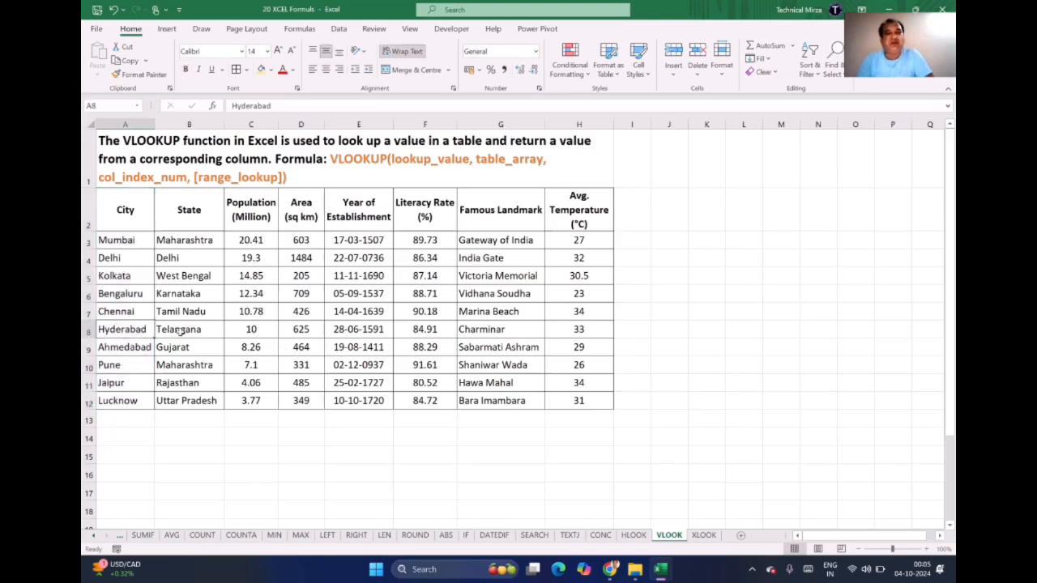
# Enter =VLOOKUP(A8,A3:H12,8,0) in G15 to look up Hyderabad's average temperature.
pyautogui.click(507, 461)
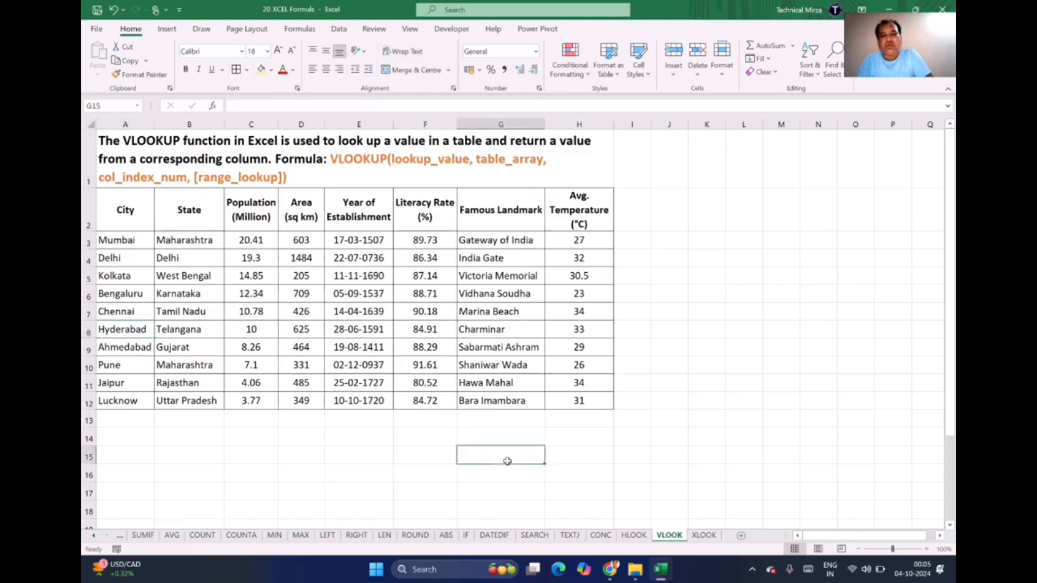
pyautogui.write('=vlookup(')
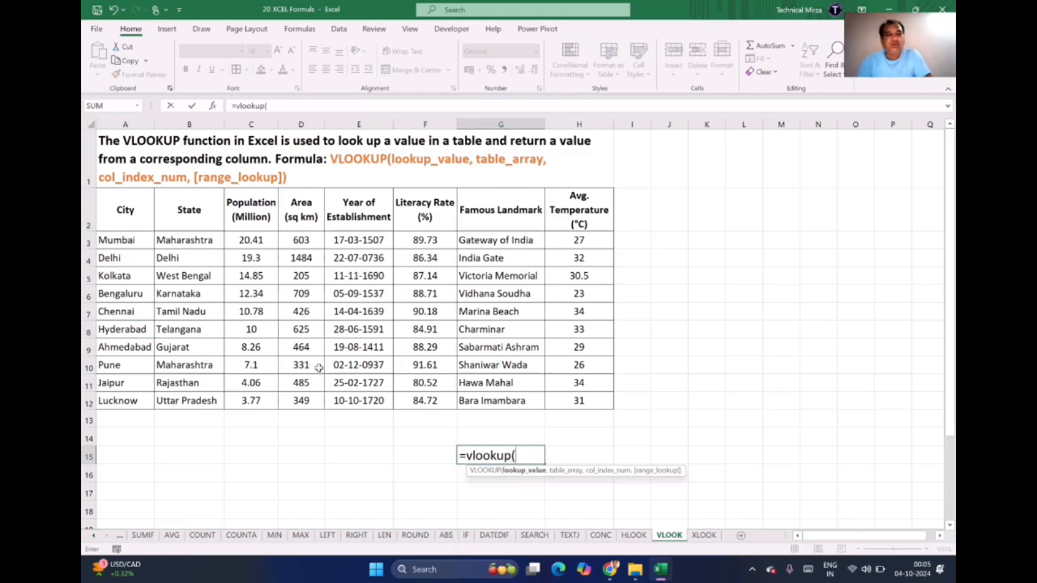
pyautogui.click(120, 331)
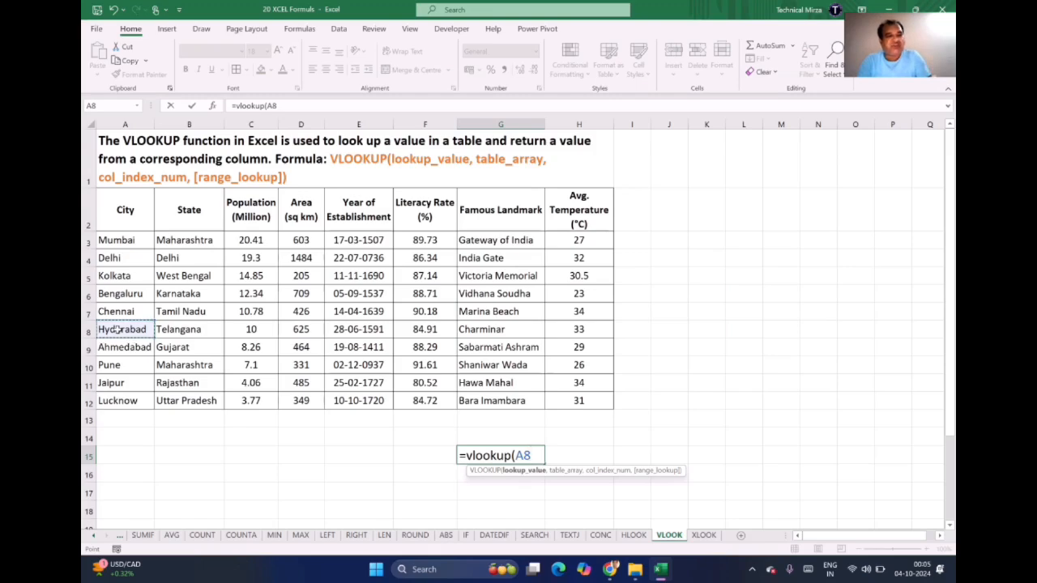
pyautogui.write(',')
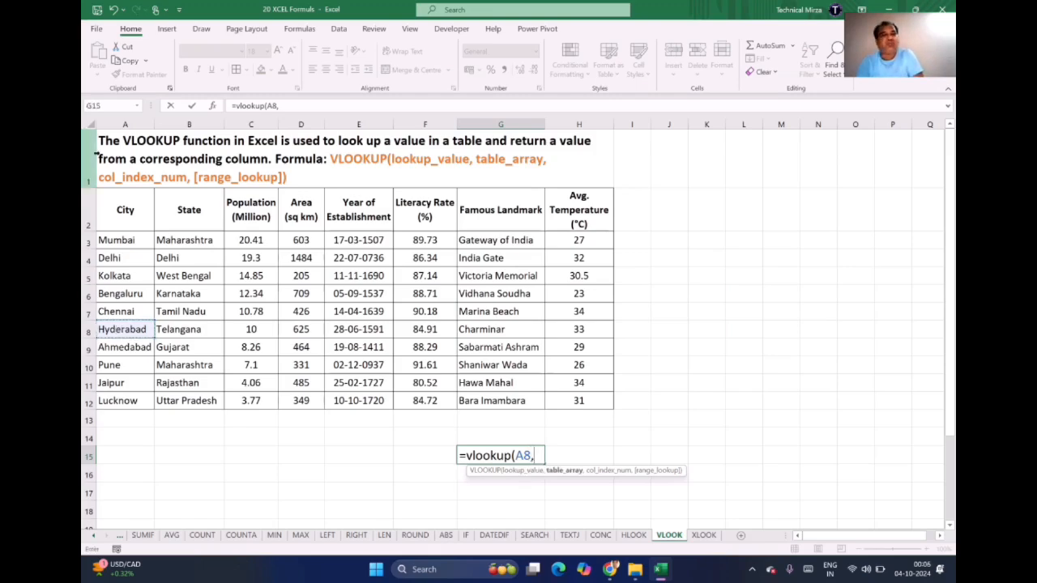
pyautogui.moveTo(121, 240); pyautogui.dragTo(569, 400)
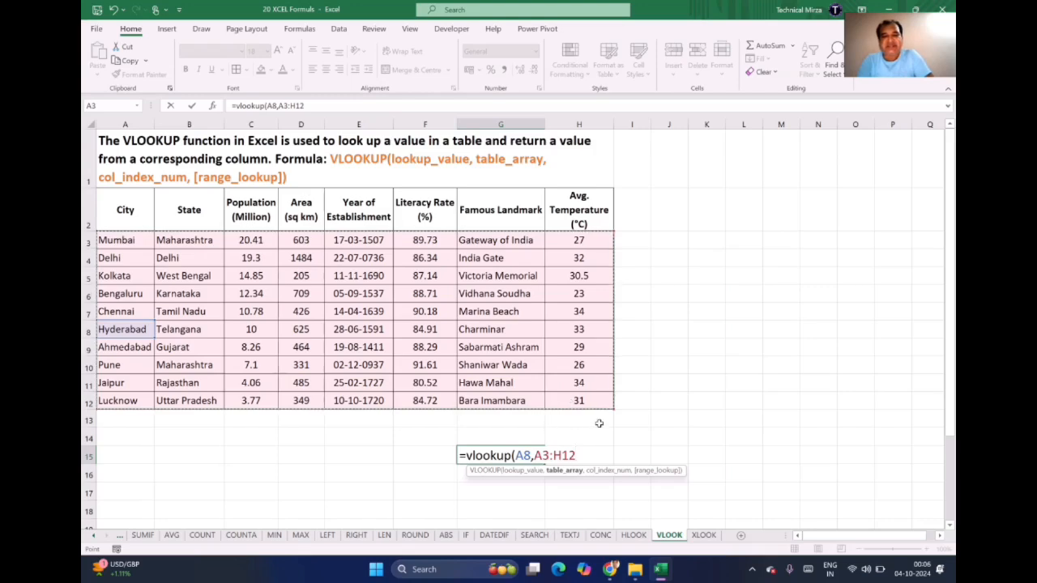
pyautogui.write(',')
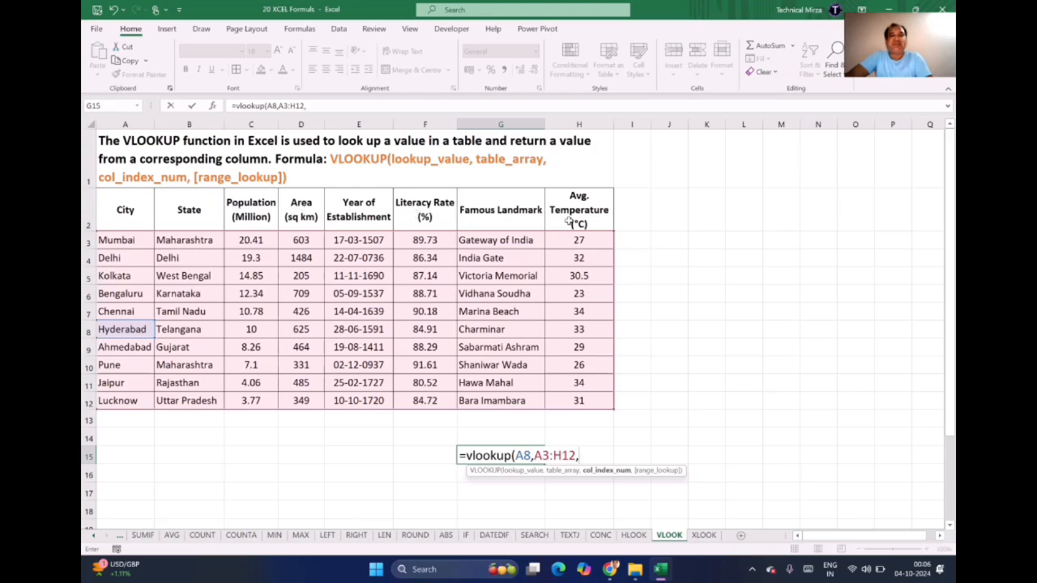
pyautogui.write('8')
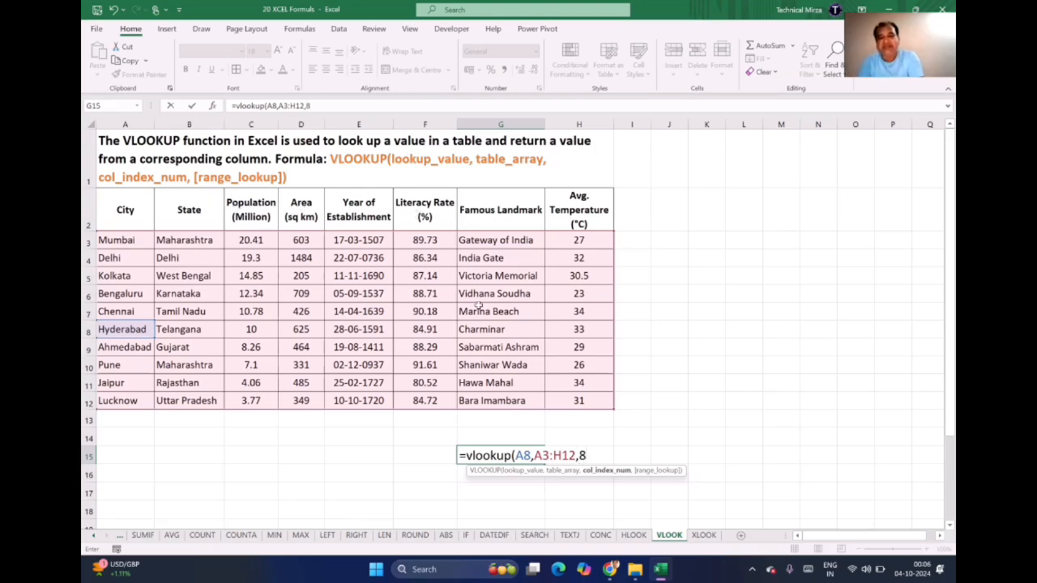
pyautogui.write(',0)')
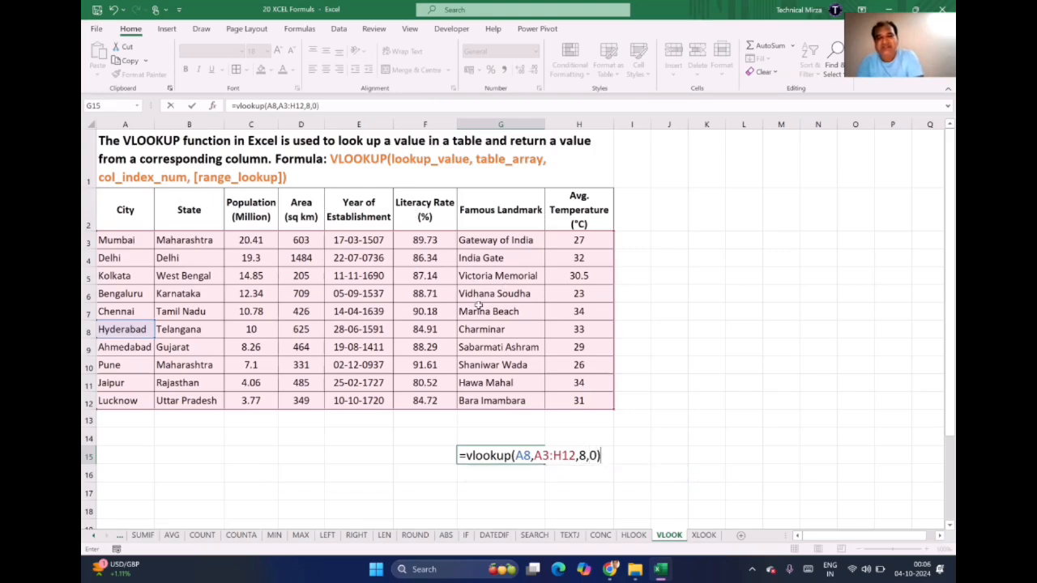
pyautogui.press('Return')
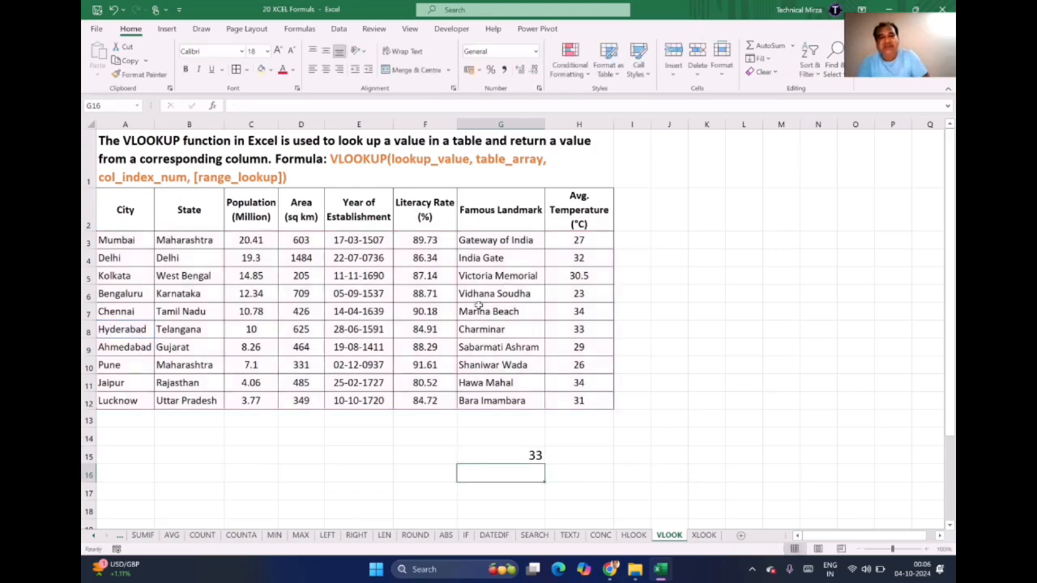
# Check the VLOOKUP formula in G15 against the Hyderabad row of the table.
pyautogui.click(517, 455)
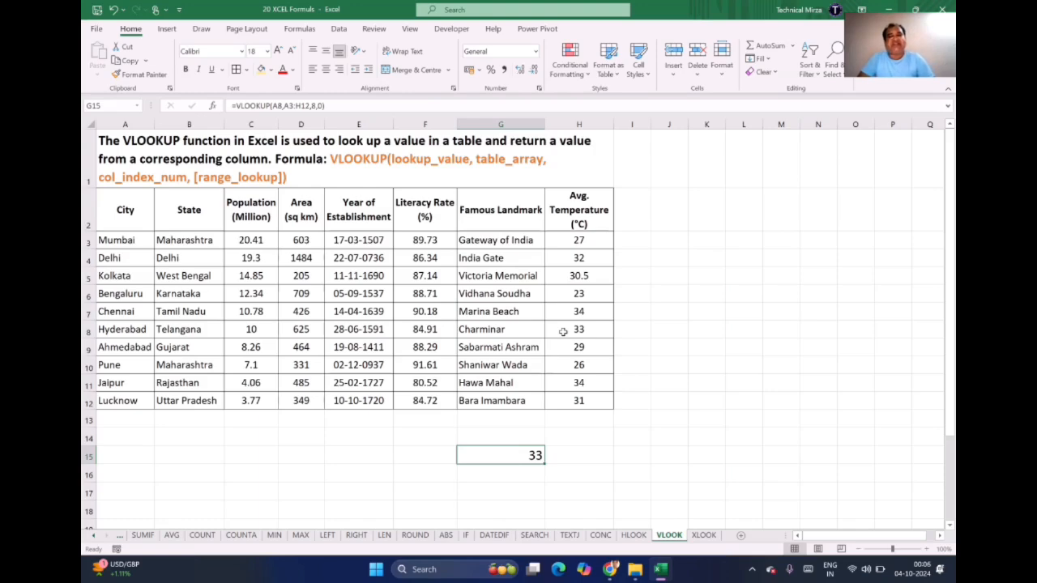
pyautogui.click(364, 477)
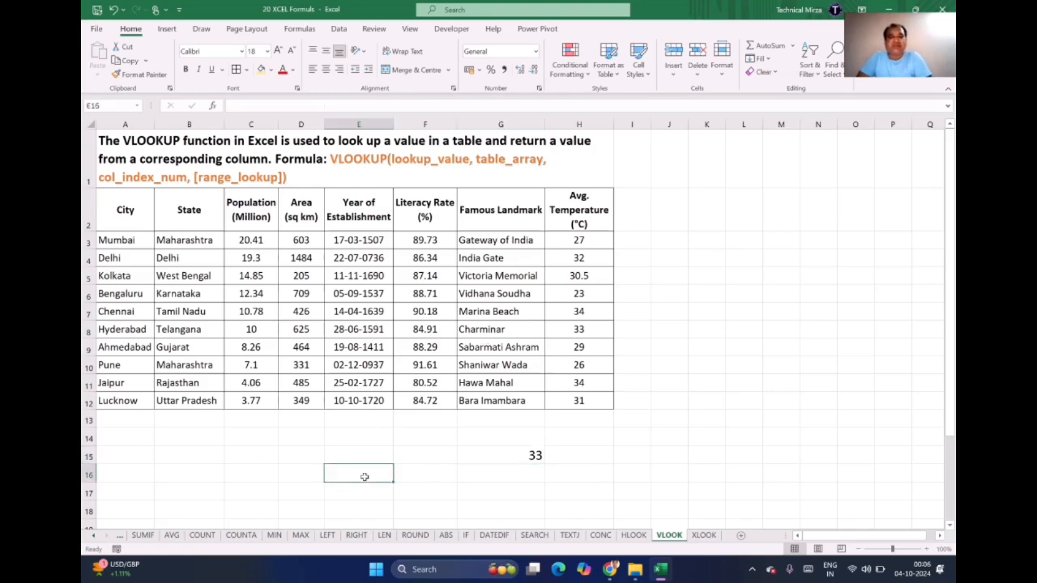
pyautogui.click(414, 460)
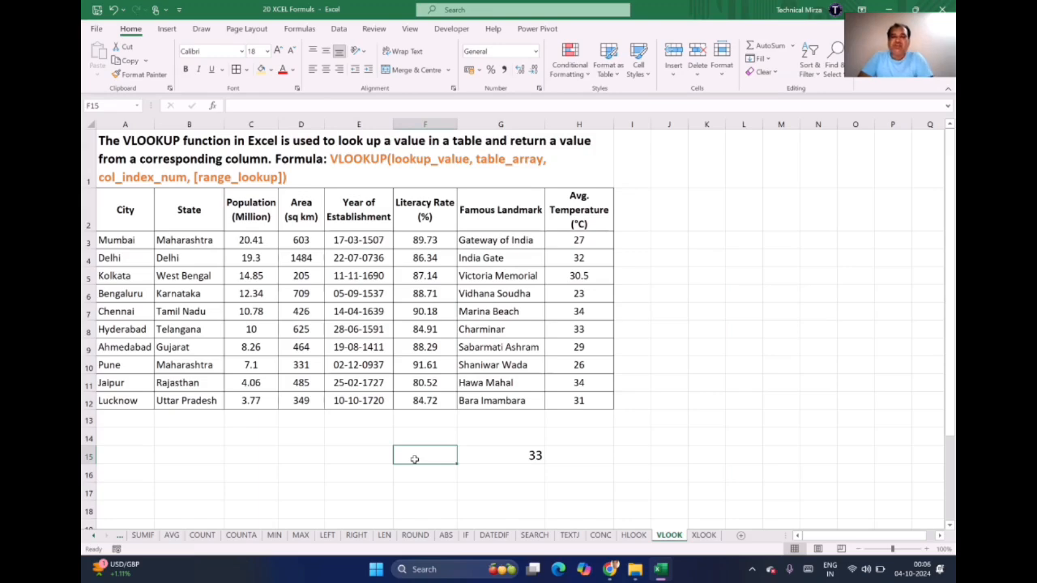
# Open the XLOOK sheet and review the city table and the XLOOKUP syntax description in A1.
pyautogui.click(709, 536)
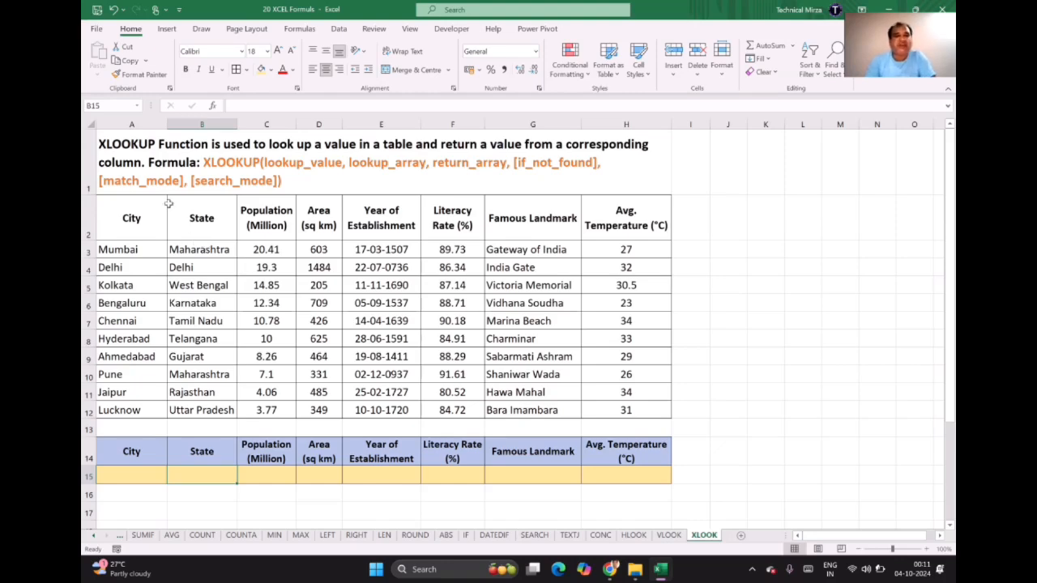
pyautogui.click(164, 279)
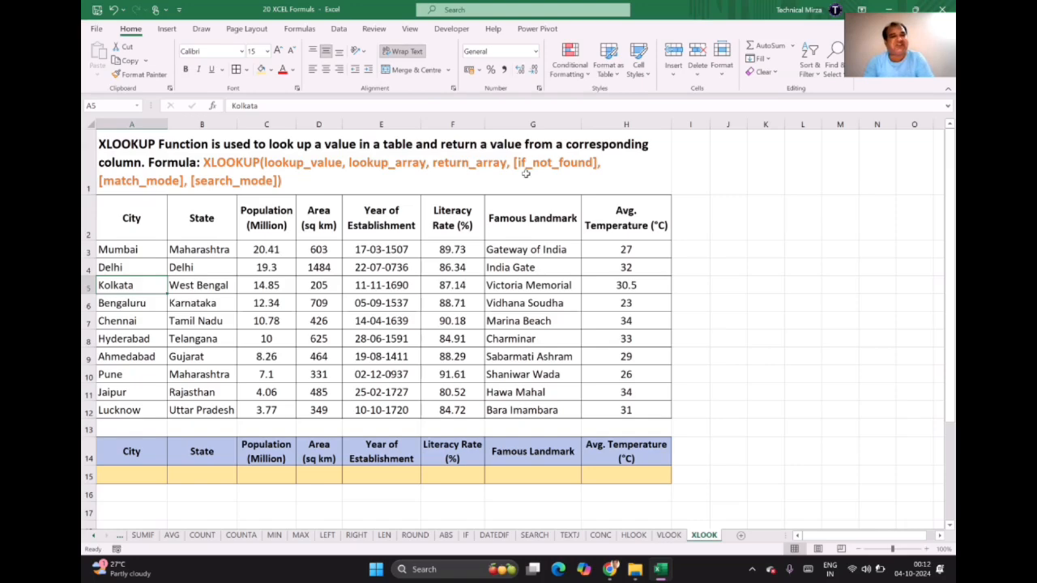
pyautogui.click(140, 182)
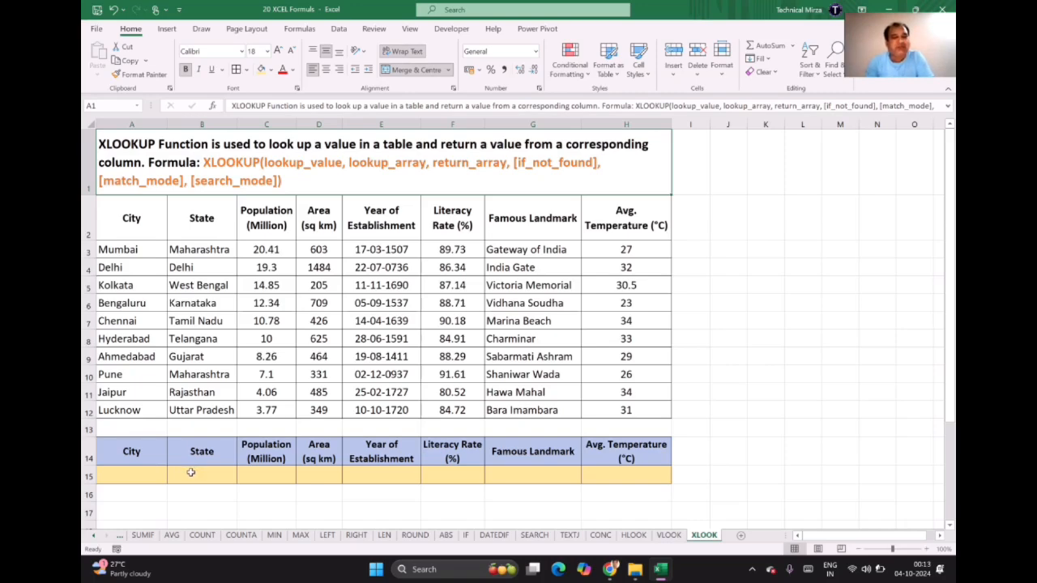
# Start an XLOOKUP formula in B15 under the State header, with A15 as the lookup value.
pyautogui.doubleClick(191, 472)
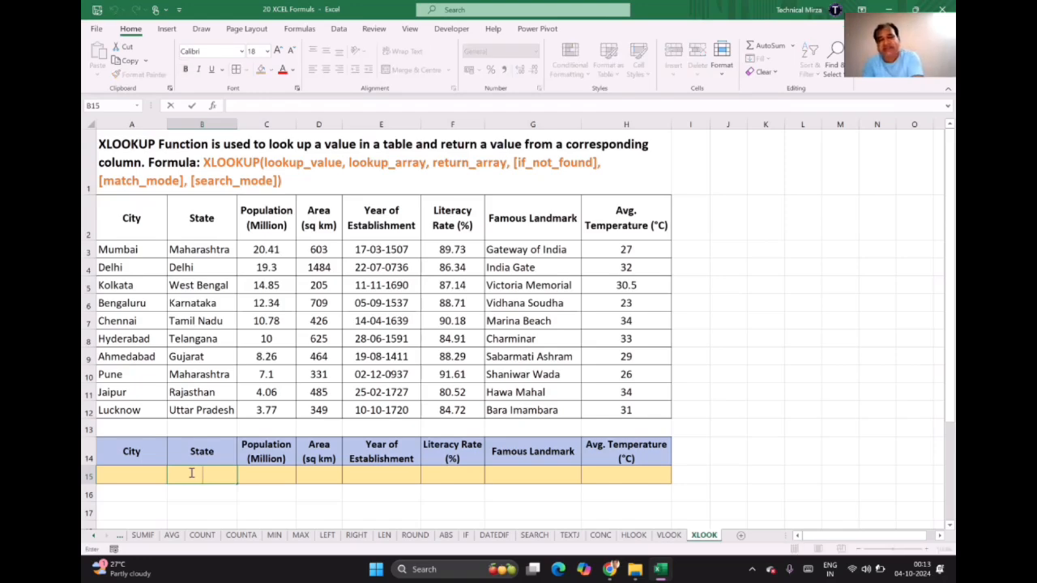
pyautogui.write('=XLO')
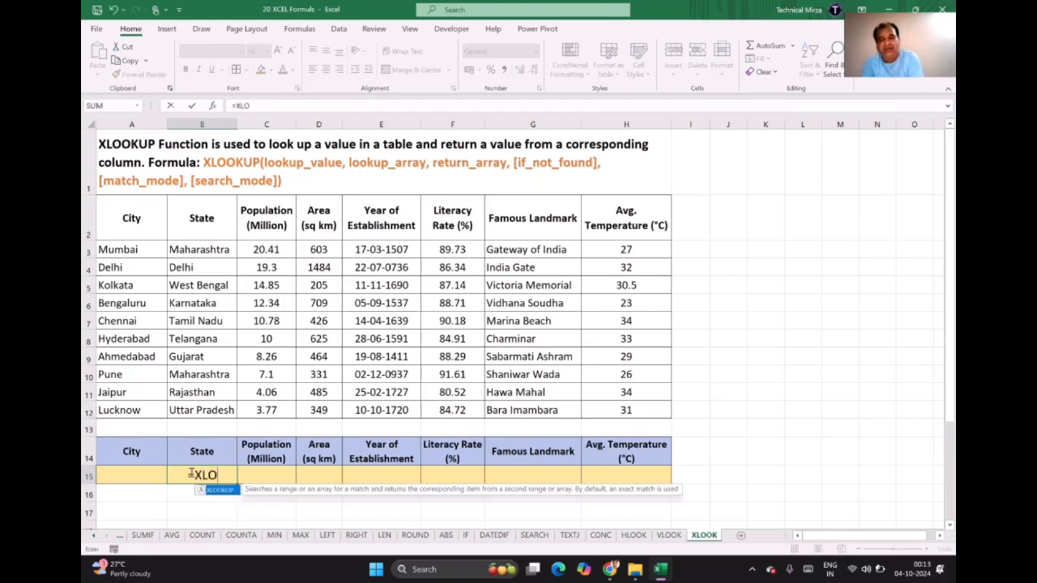
pyautogui.write('OKUP(')
pyautogui.press('BackSpace')
pyautogui.press('BackSpace')
pyautogui.press('BackSpace')
pyautogui.press('BackSpace')
pyautogui.press('BackSpace')
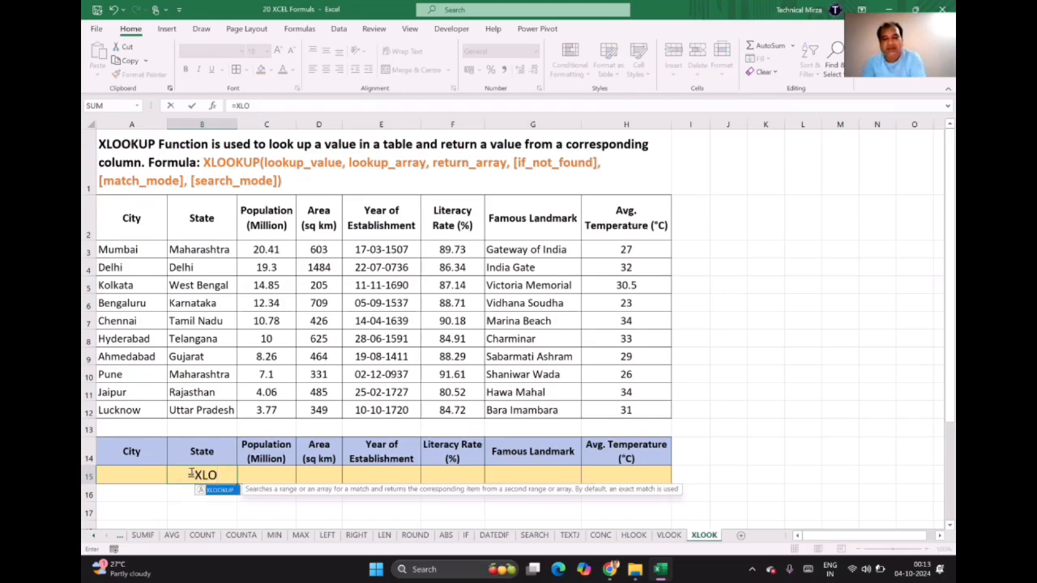
pyautogui.write('OKUP(')
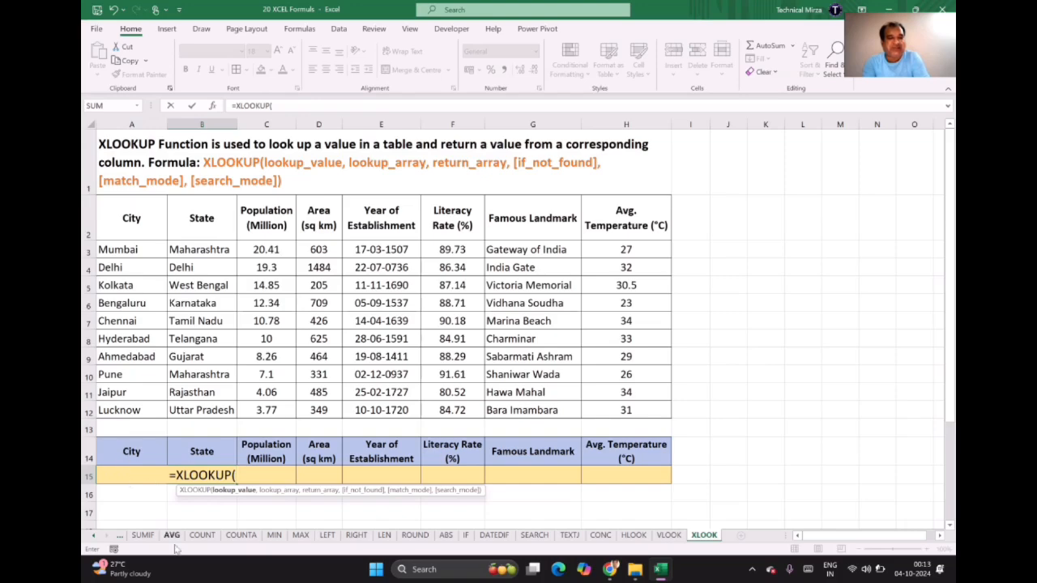
pyautogui.write('a')
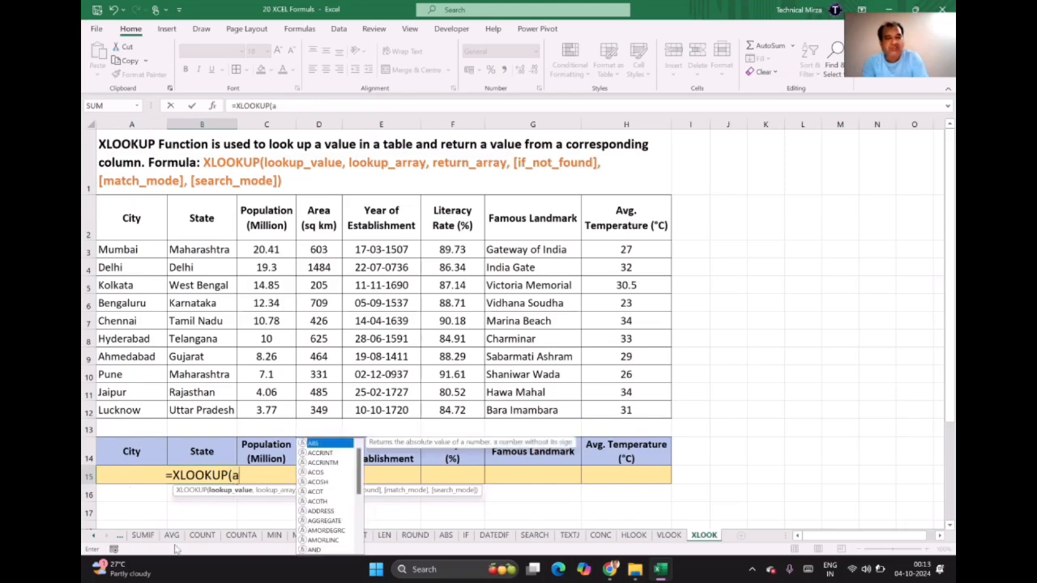
pyautogui.press('BackSpace')
pyautogui.write('A15')
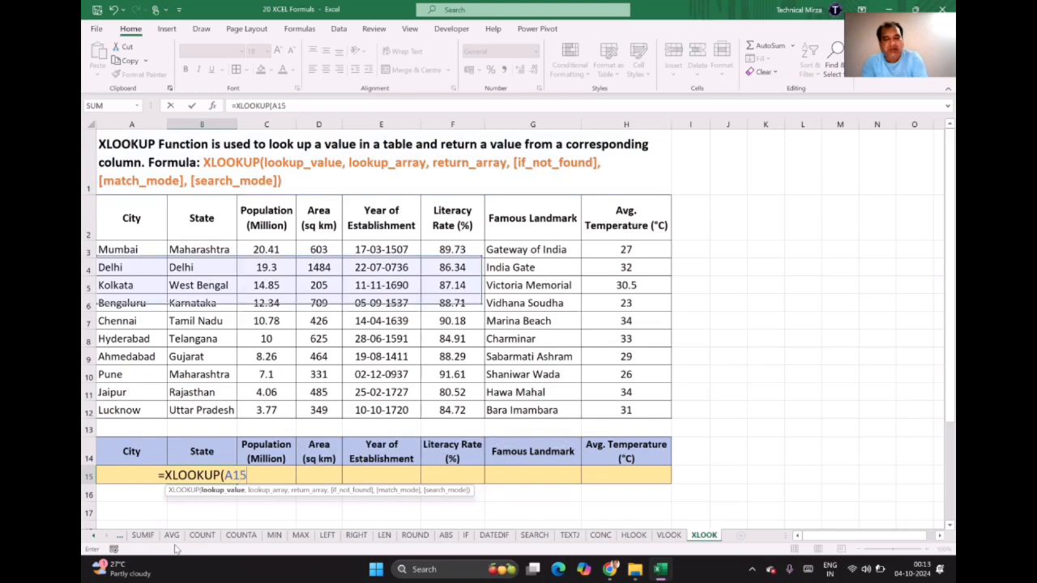
pyautogui.write(',')
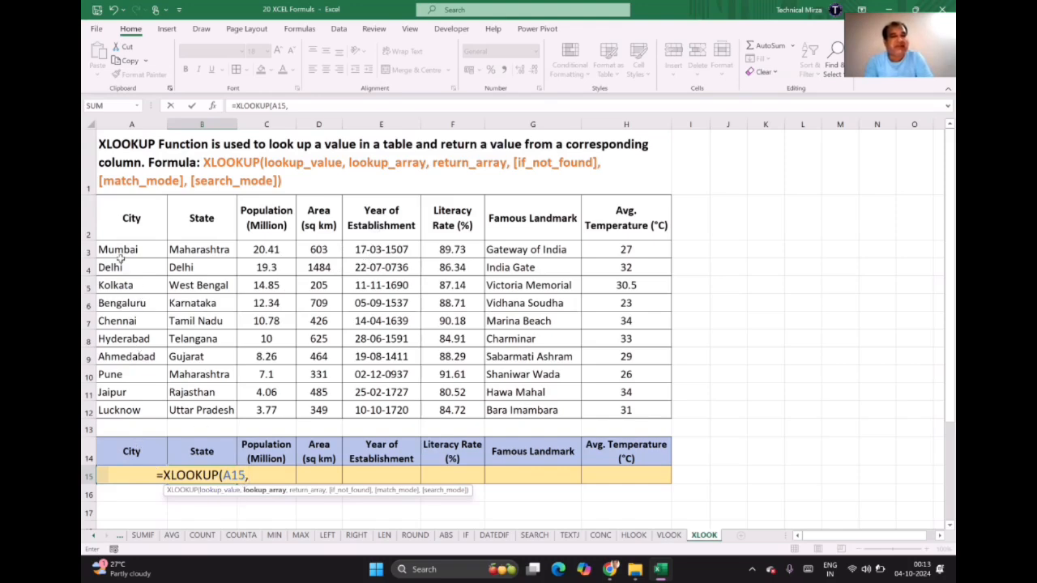
# Complete the XLOOKUP formula in B15 with A3:A12 as the lookup array and B3:H12 as the return array.
pyautogui.moveTo(122, 252); pyautogui.dragTo(130, 410)
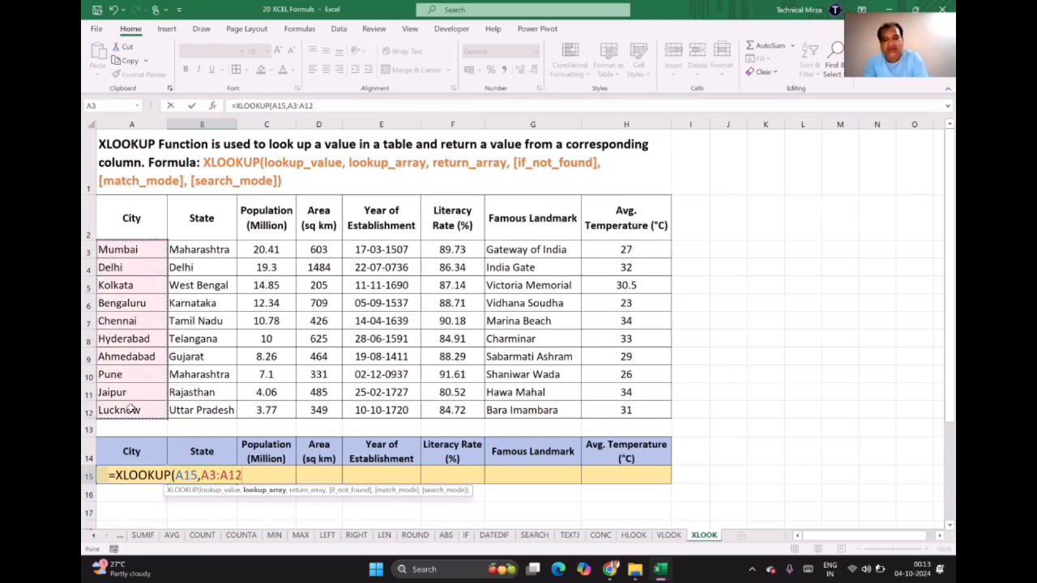
pyautogui.write(',')
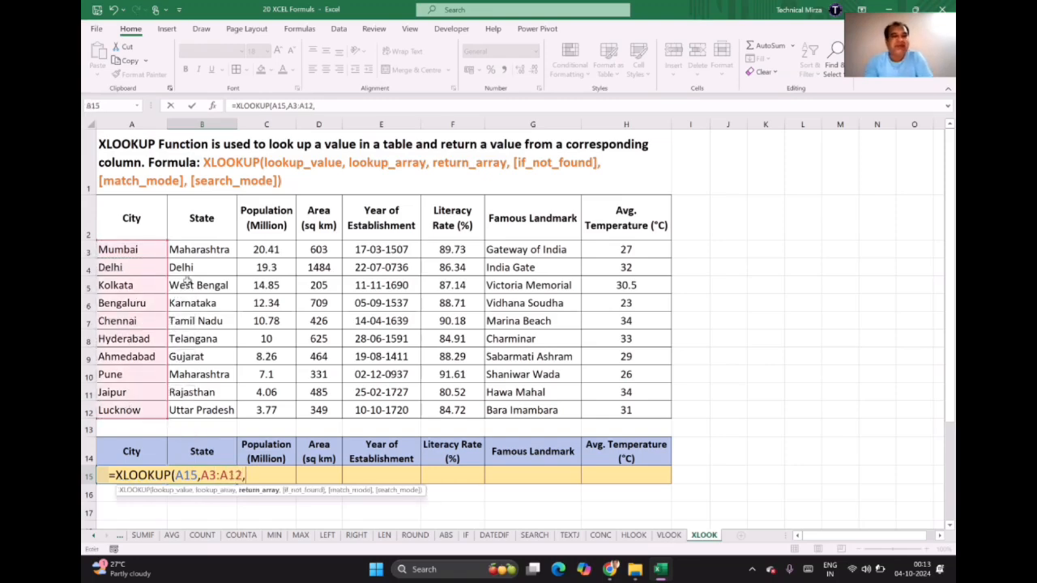
pyautogui.moveTo(200, 252)
pyautogui.mouseDown()
pyautogui.moveTo(429, 289)
pyautogui.moveTo(598, 338)
pyautogui.moveTo(604, 409)
pyautogui.mouseUp()
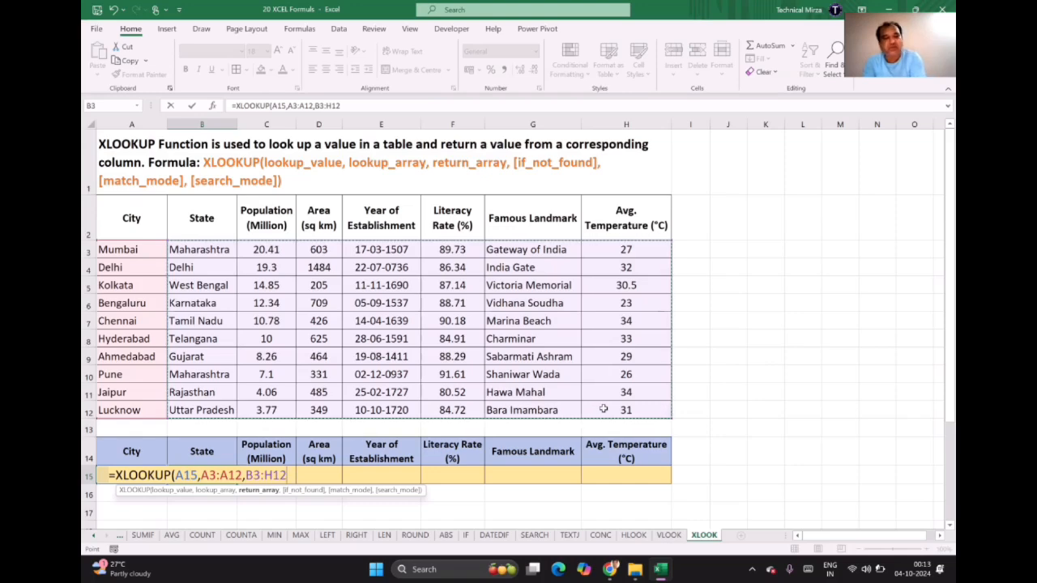
pyautogui.write(')')
pyautogui.press('Return')
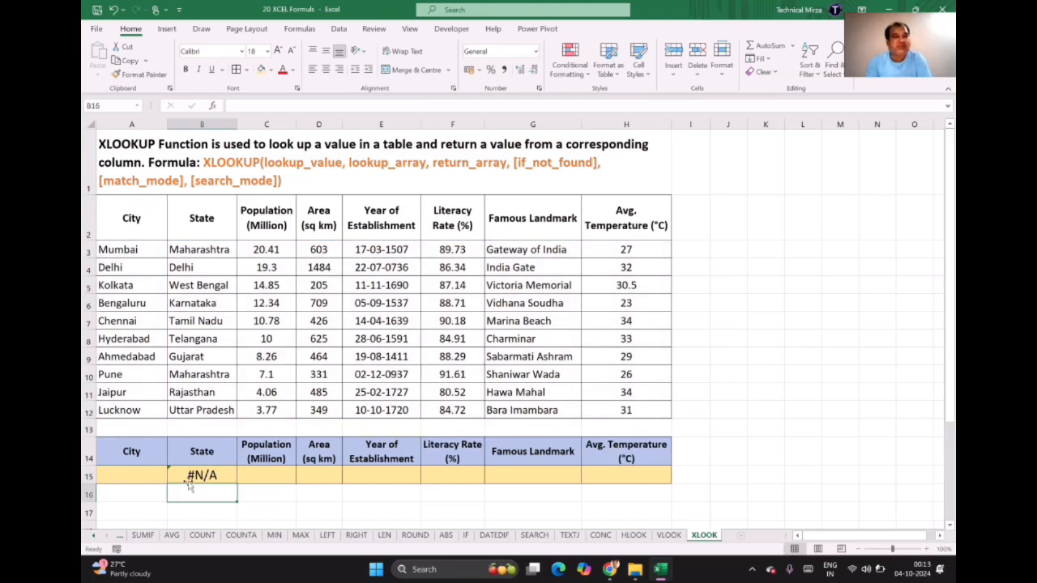
# Test the XLOOKUP by setting the city in A15 to JAIPUR, PUNE and finally DELHI.
pyautogui.click(129, 475)
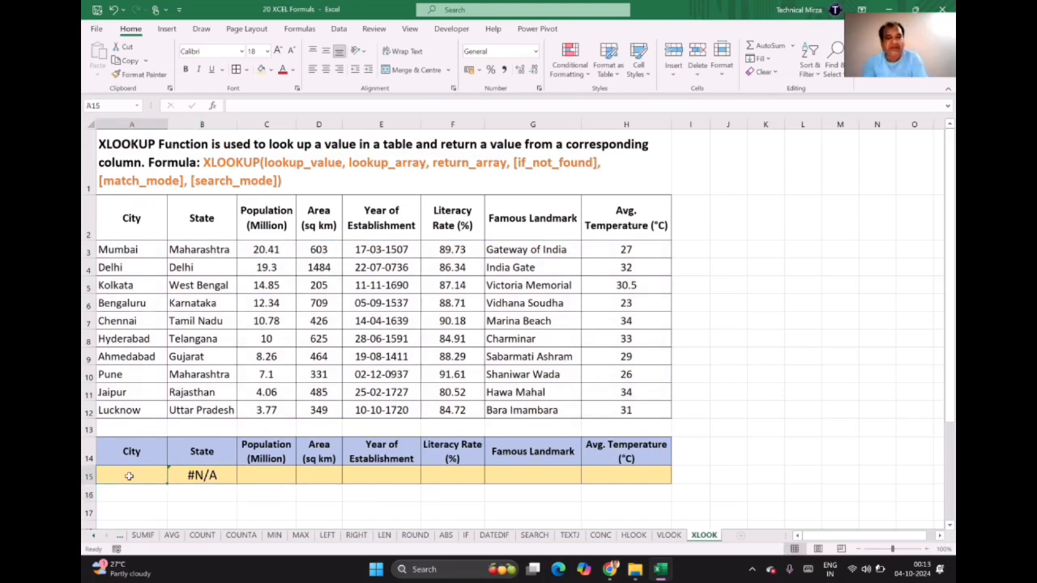
pyautogui.write('JAIPUR')
pyautogui.press('Return')
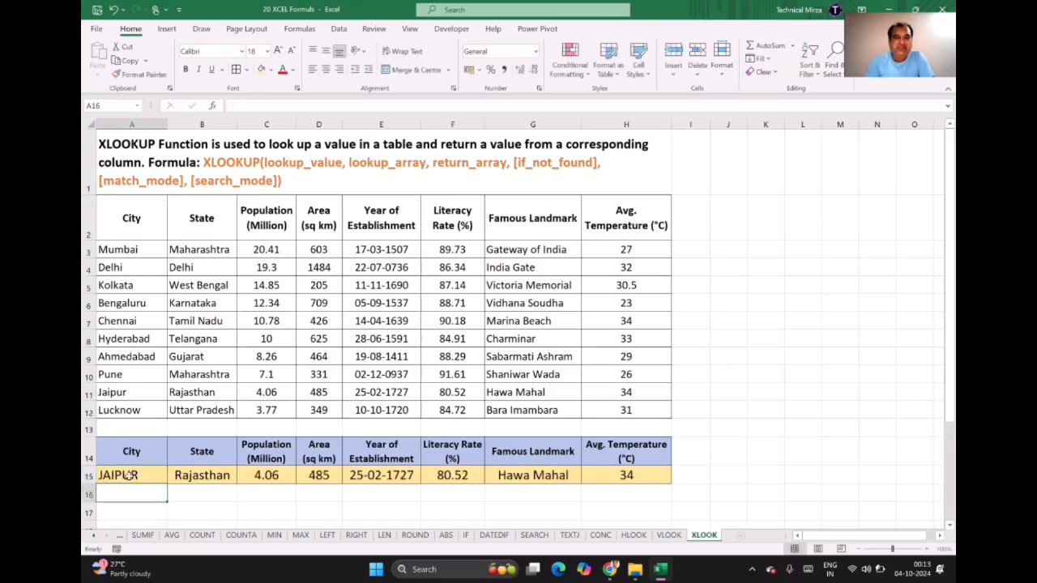
pyautogui.click(138, 477)
pyautogui.write('PUNE')
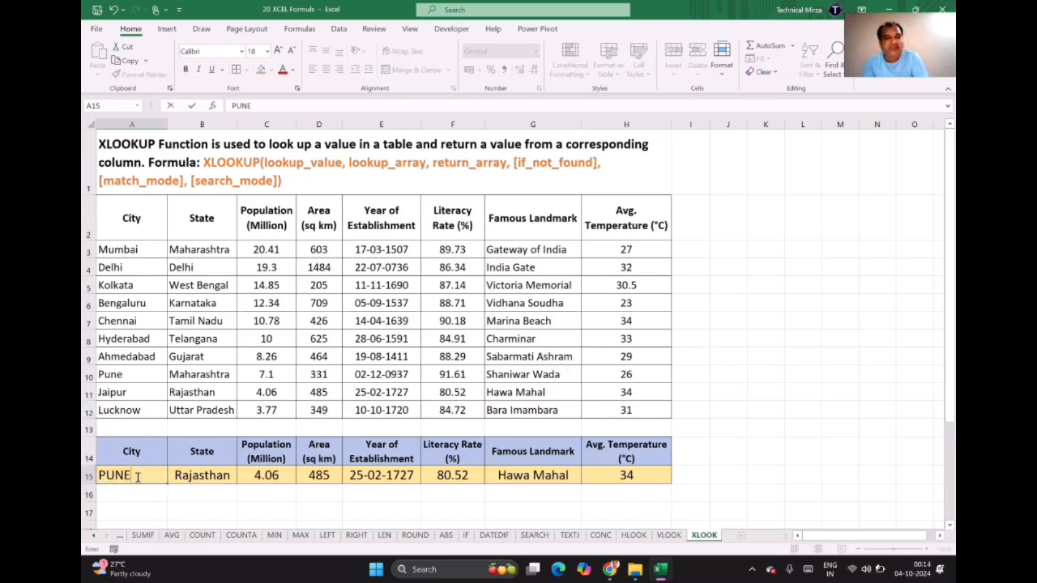
pyautogui.press('Return')
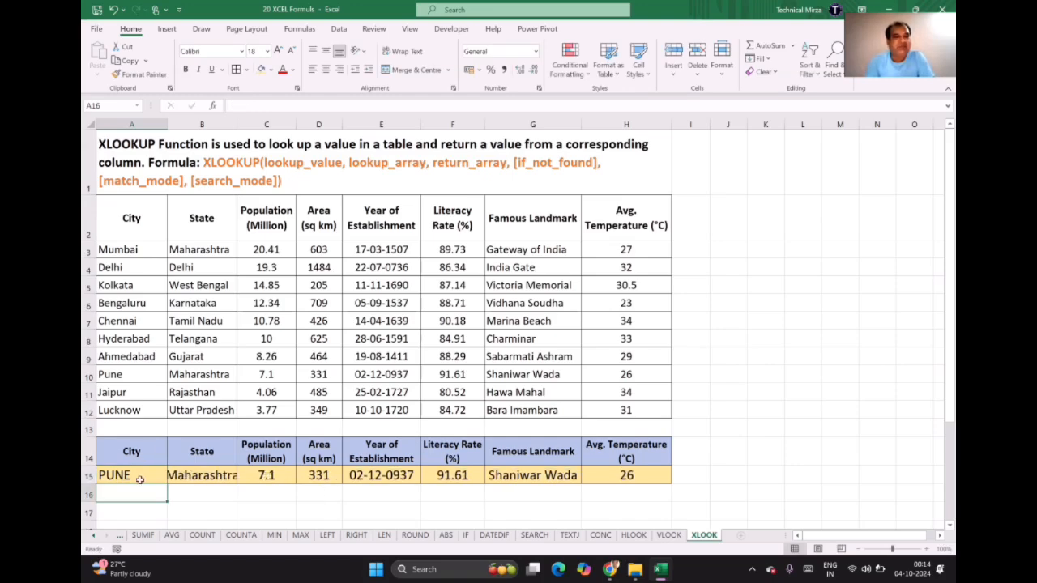
pyautogui.click(126, 475)
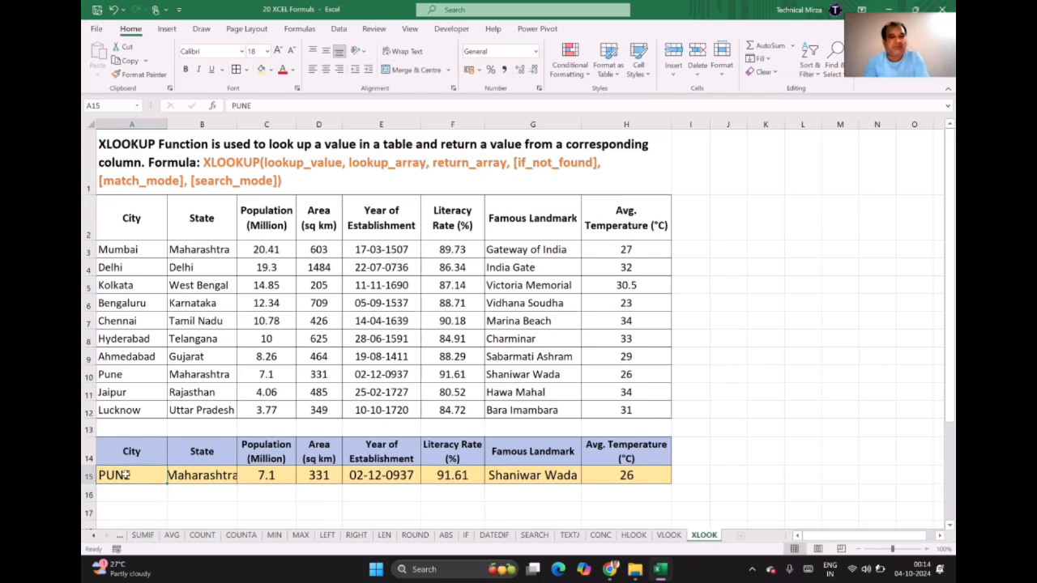
pyautogui.write('DELHI')
pyautogui.press('Return')
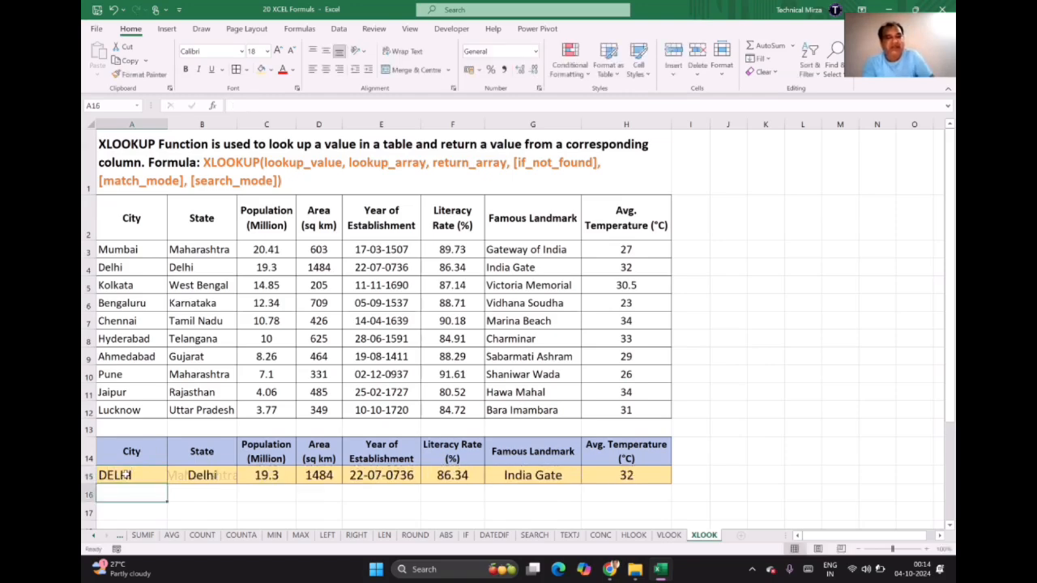